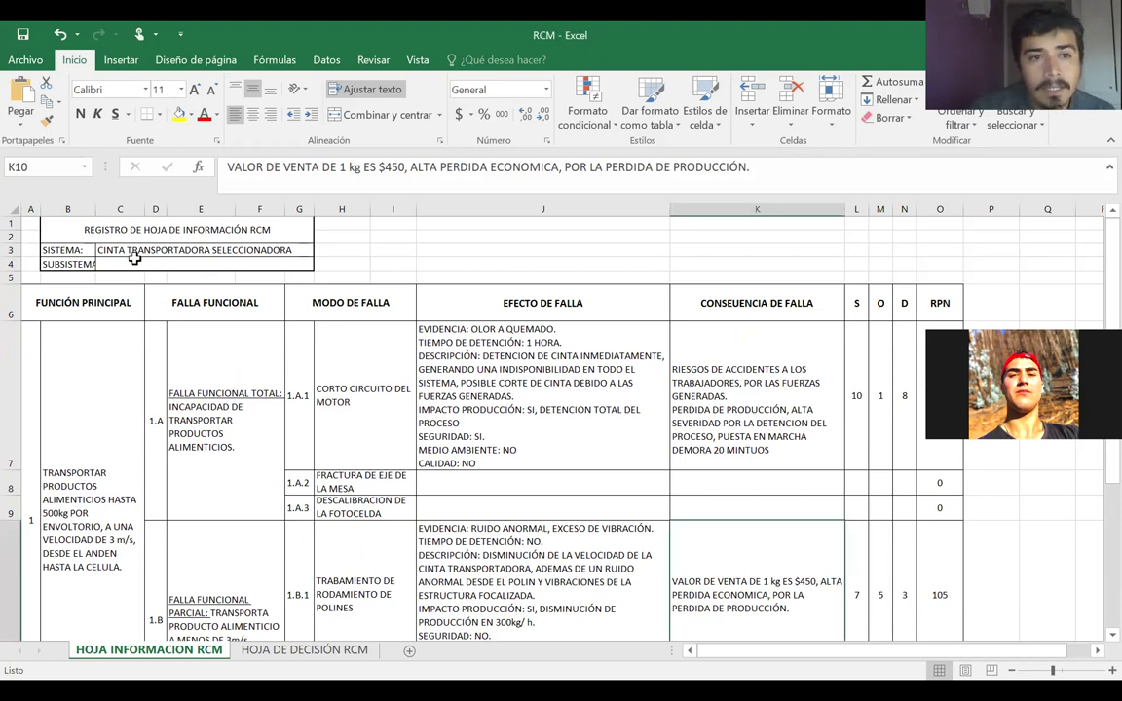
# - Review the system name and the main function entries 1 and 2 on the HOJA INFORMACION RCM sheet
pyautogui.click(65, 249)
pyautogui.click(112, 249)
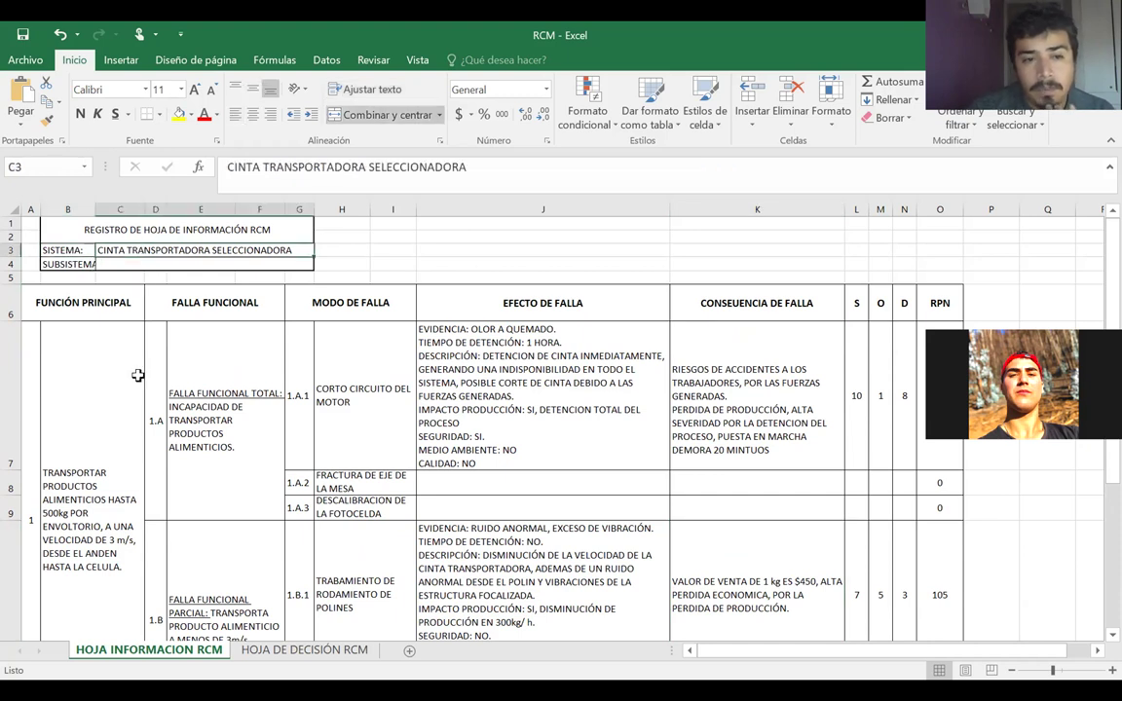
pyautogui.click(120, 450)
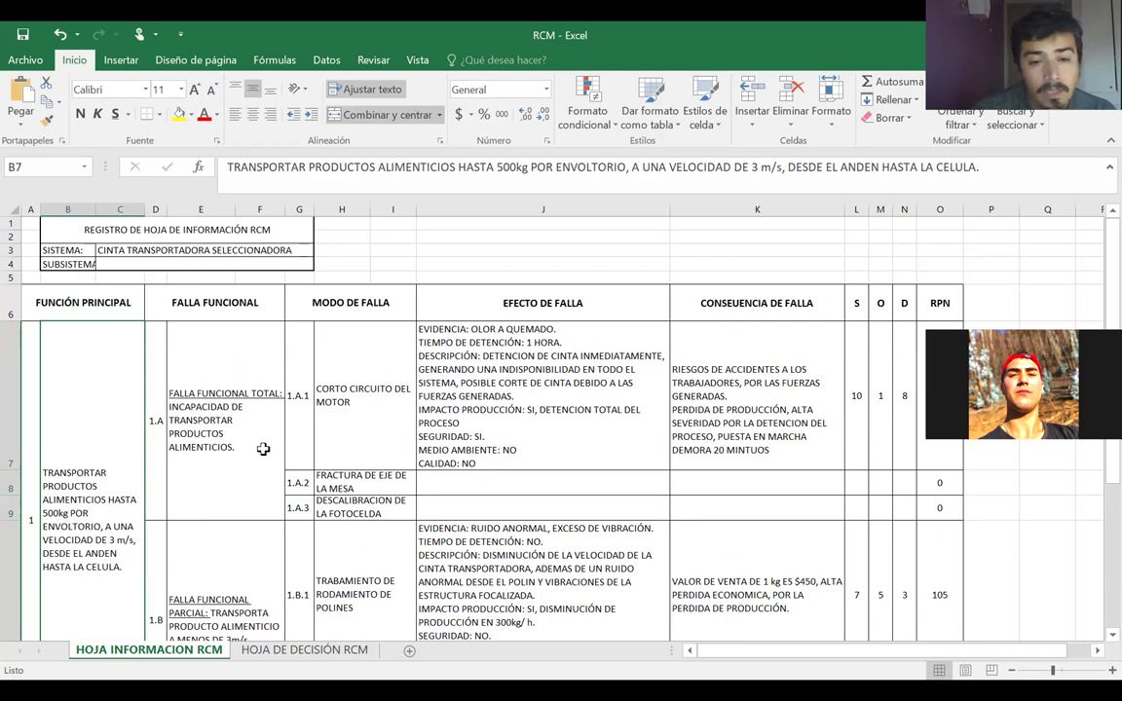
pyautogui.scroll(-2, 263, 448)
pyautogui.scroll(2, 263, 448)
pyautogui.scroll(-2, 263, 448)
pyautogui.scroll(-1, 263, 448)
pyautogui.click(73, 508)
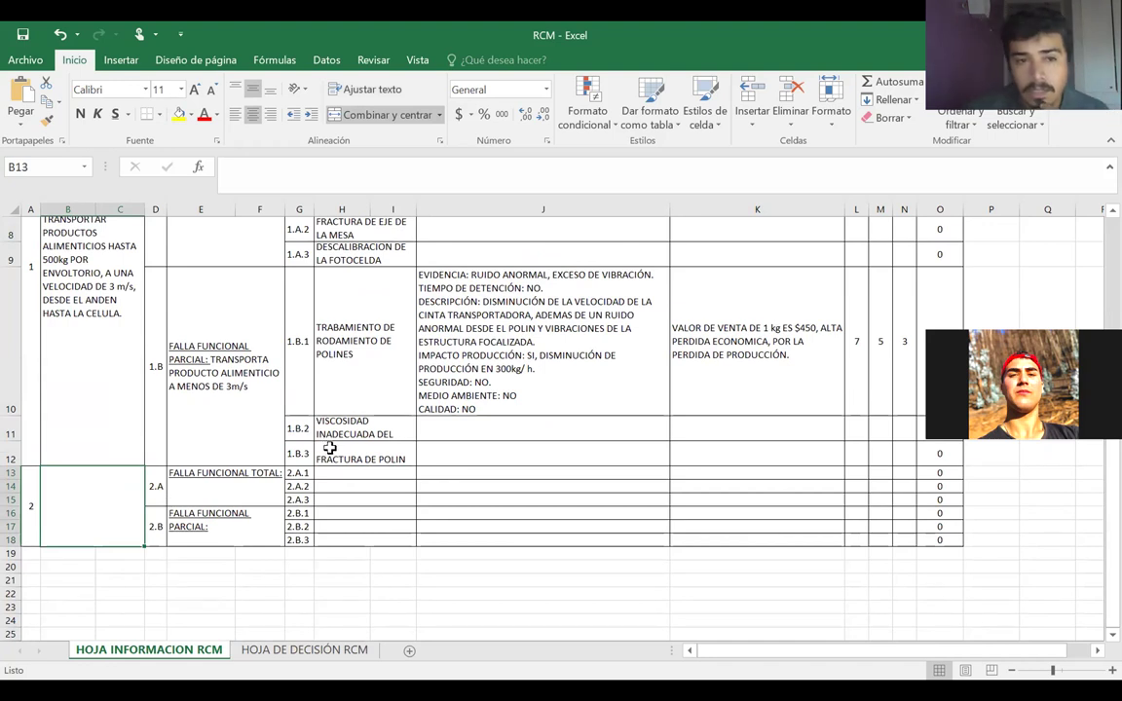
pyautogui.scroll(1, 327, 446)
pyautogui.scroll(-1, 331, 447)
pyautogui.scroll(2, 328, 446)
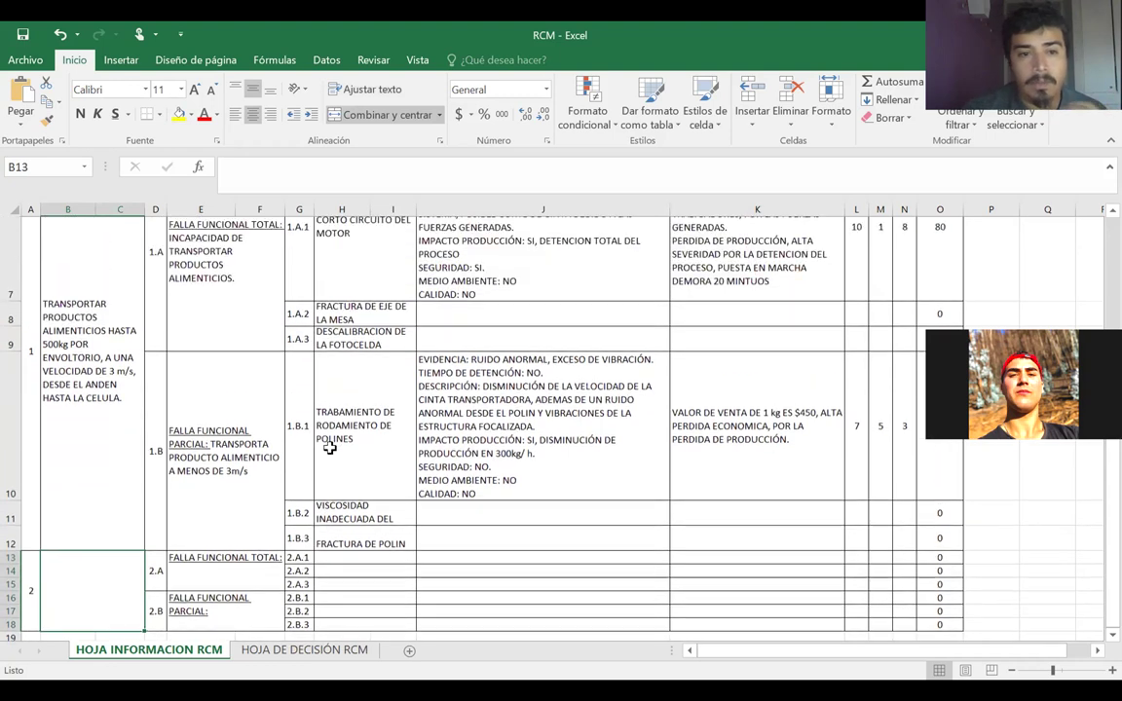
pyautogui.click(94, 467)
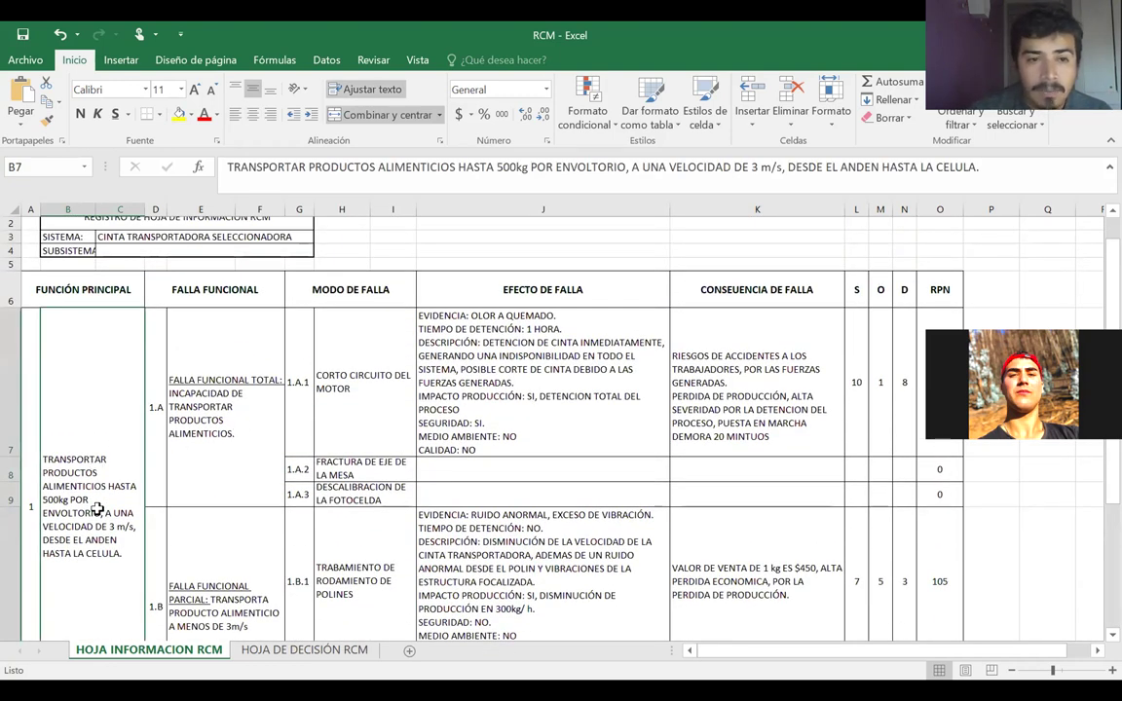
pyautogui.scroll(-2, 96, 508)
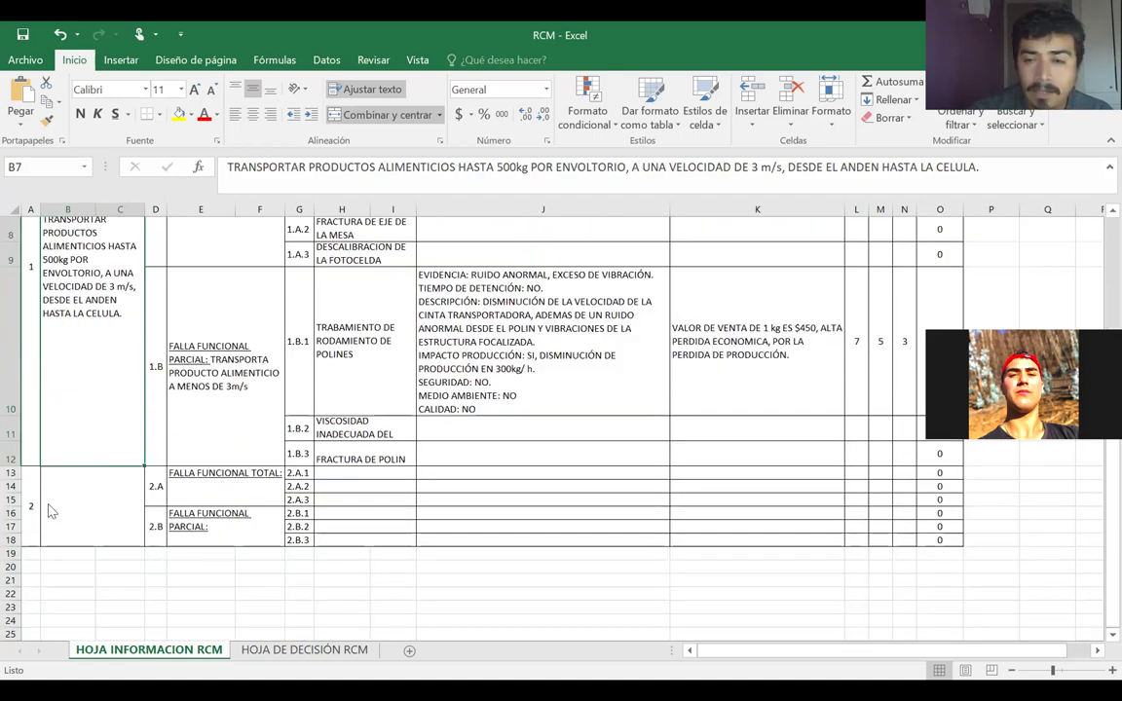
pyautogui.rightClick(54, 511)
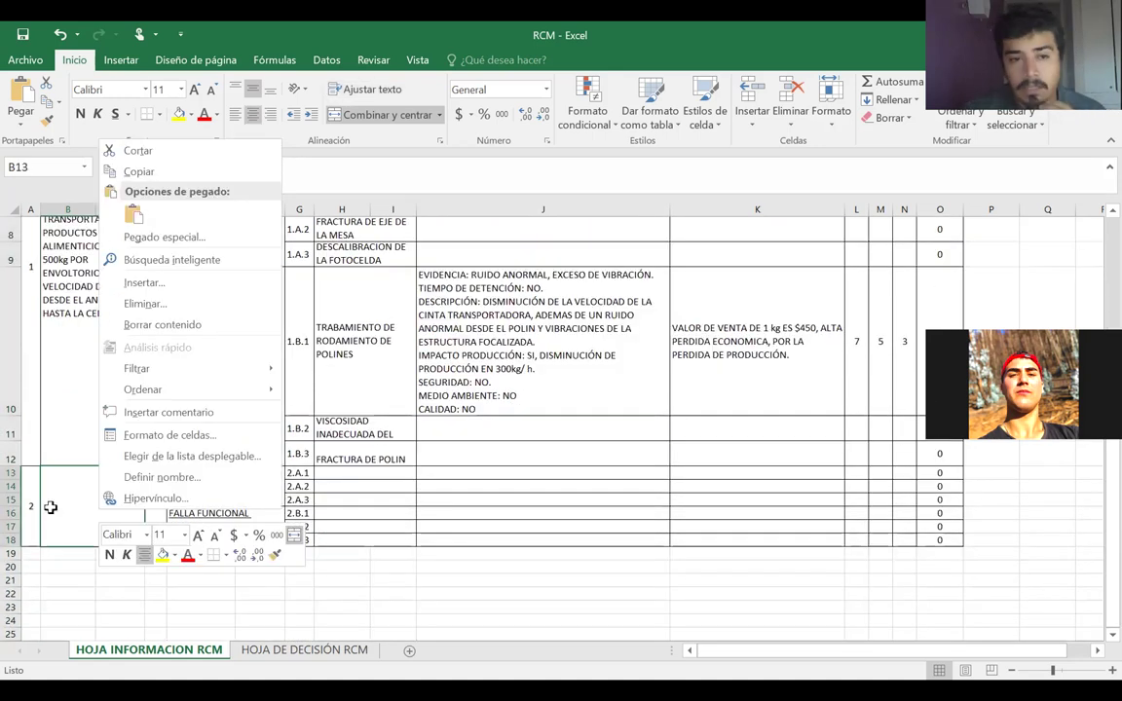
# - Examine the total and partial functional failures 1.A and 1.B recorded for main function 1
pyautogui.scroll(1, 278, 390)
pyautogui.scroll(1, 277, 389)
pyautogui.click(222, 326)
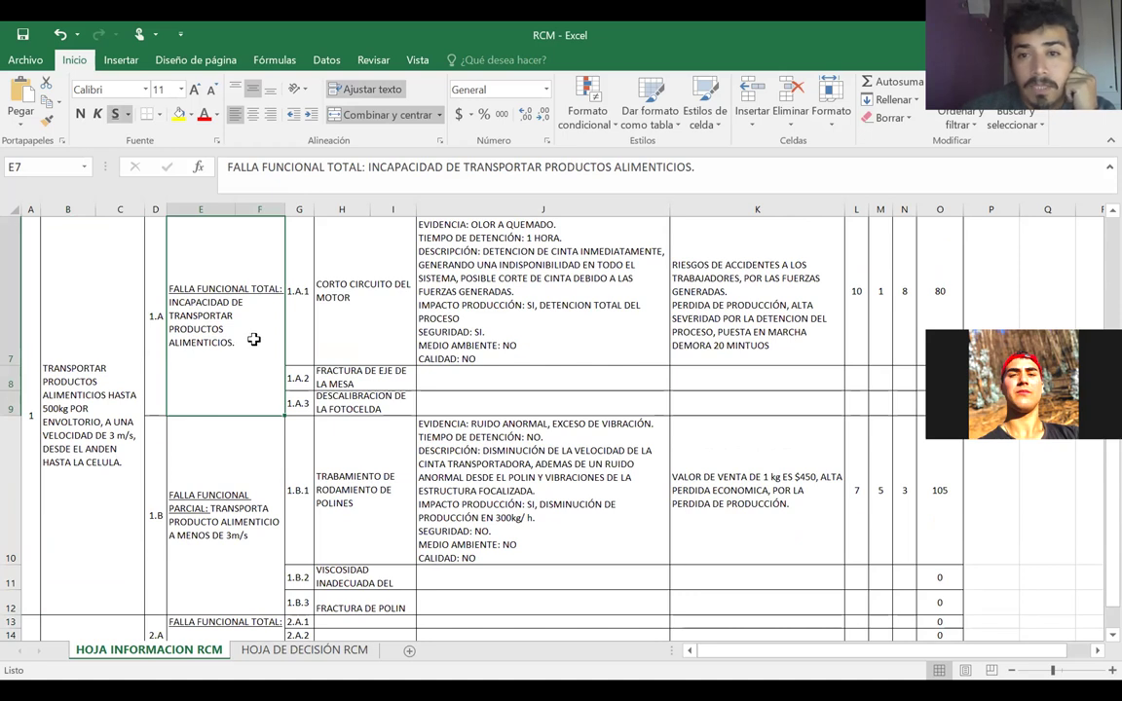
pyautogui.keyDown('ctrl'); pyautogui.click(232, 476); pyautogui.keyUp('ctrl')
pyautogui.click(232, 476)
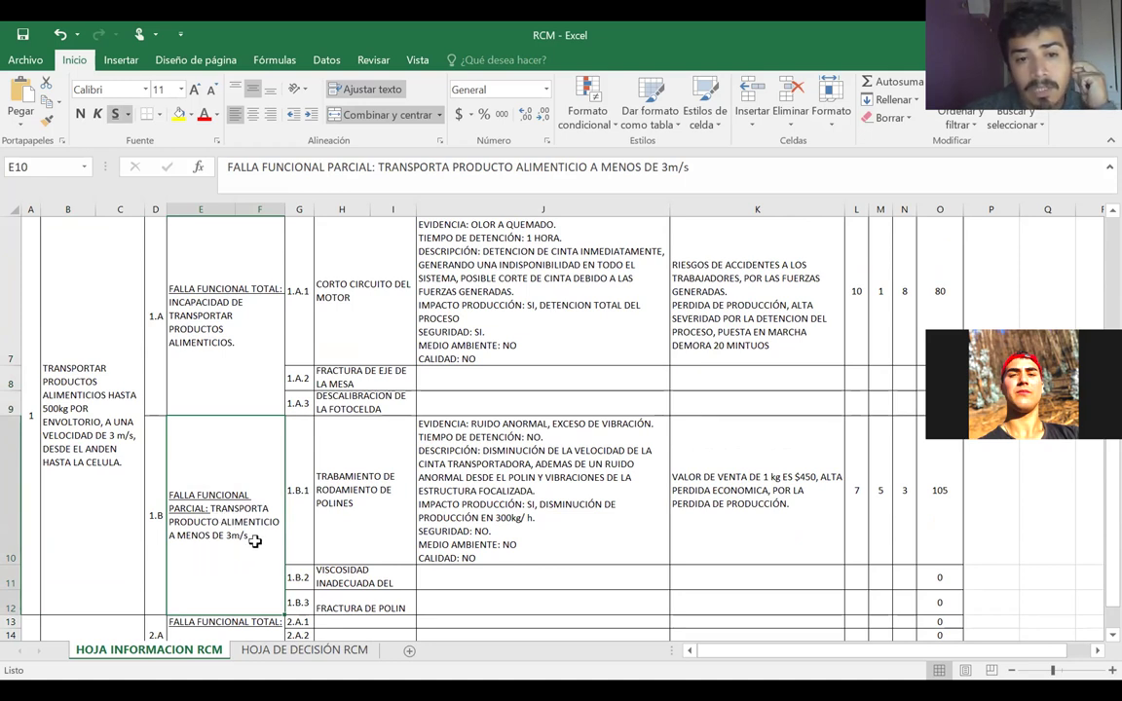
pyautogui.scroll(1, 268, 393)
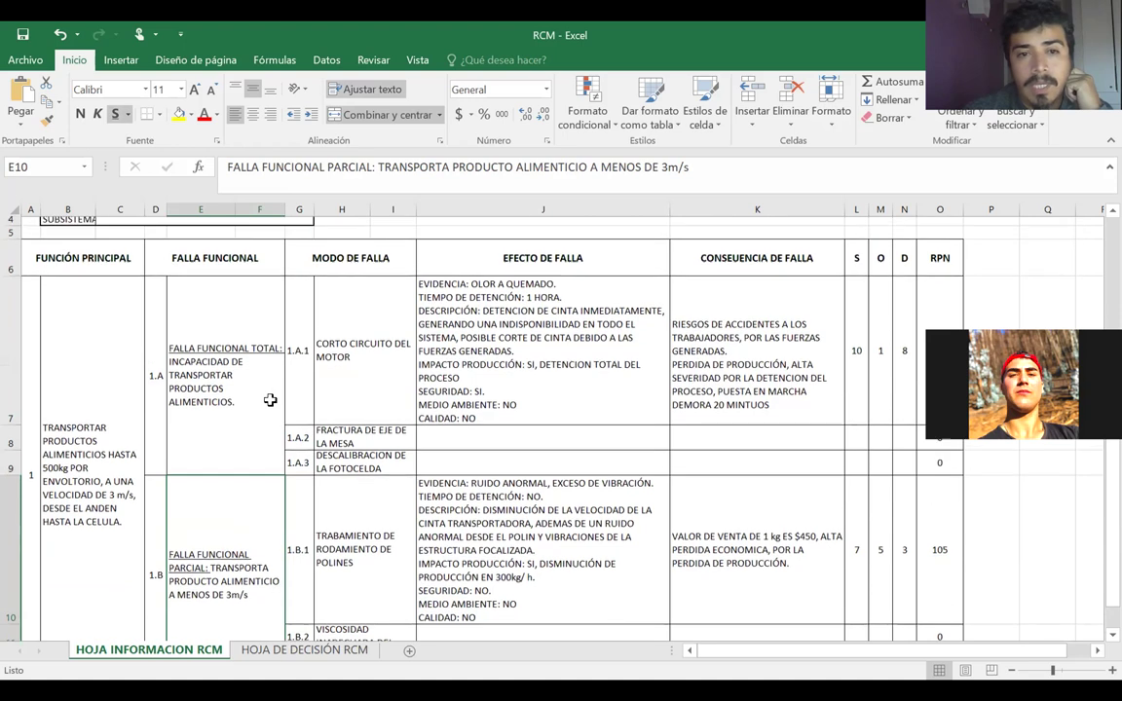
pyautogui.scroll(1, 270, 399)
# - Read through the failure modes listed under 1.A and 1.B, from 1.A.1 to 1.B.3
pyautogui.click(321, 374)
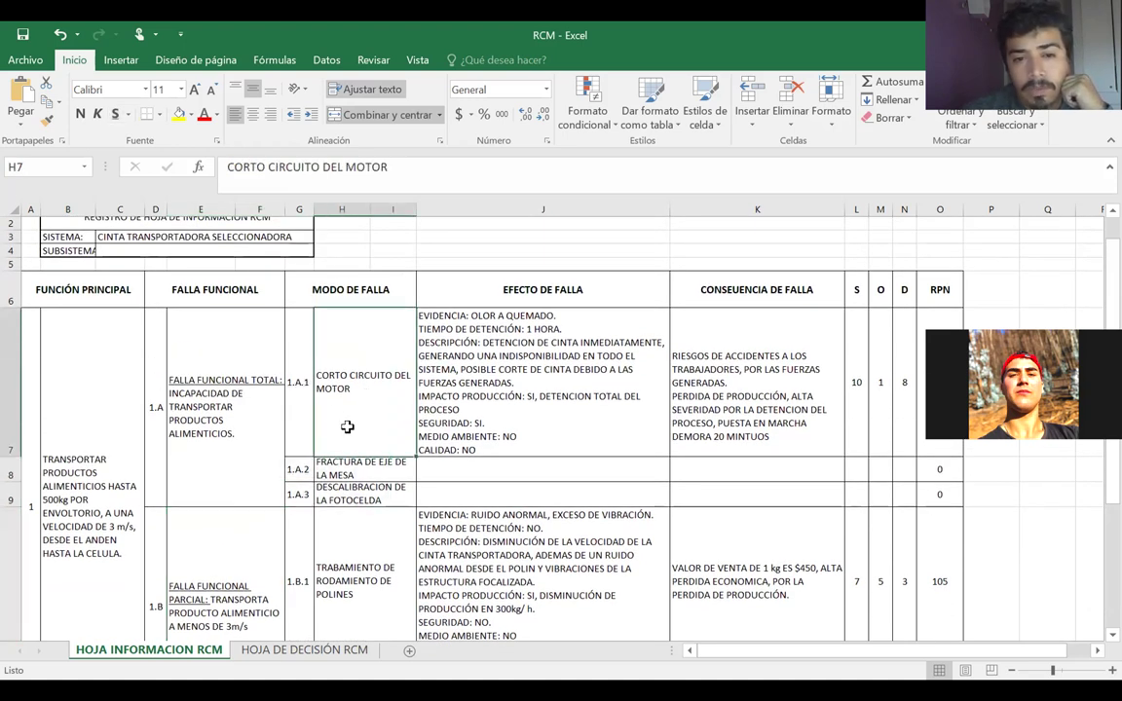
pyautogui.click(361, 467)
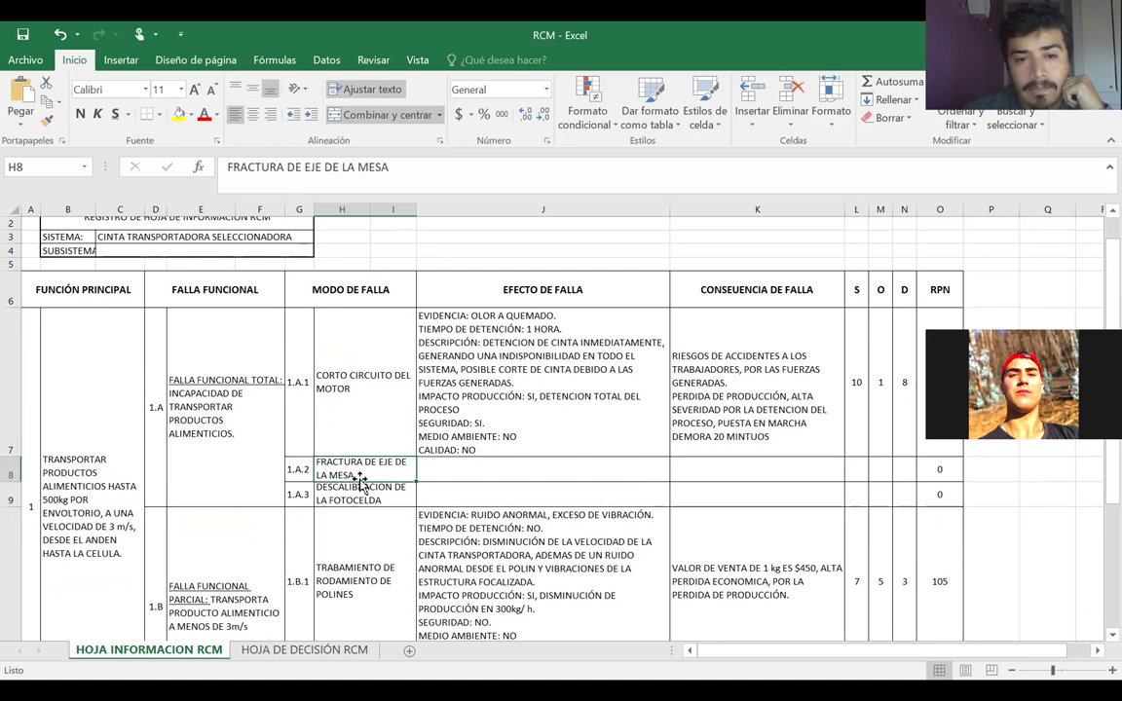
pyautogui.moveTo(385, 498); pyautogui.dragTo(268, 493)
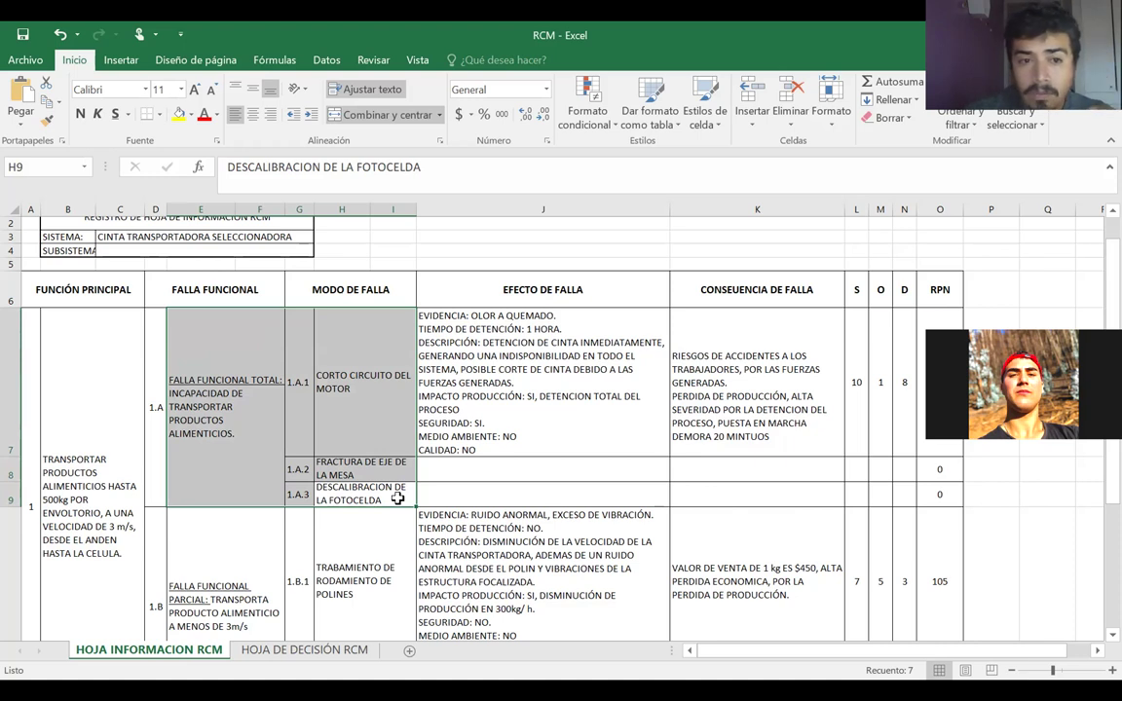
pyautogui.scroll(-2, 326, 381)
pyautogui.click(373, 520)
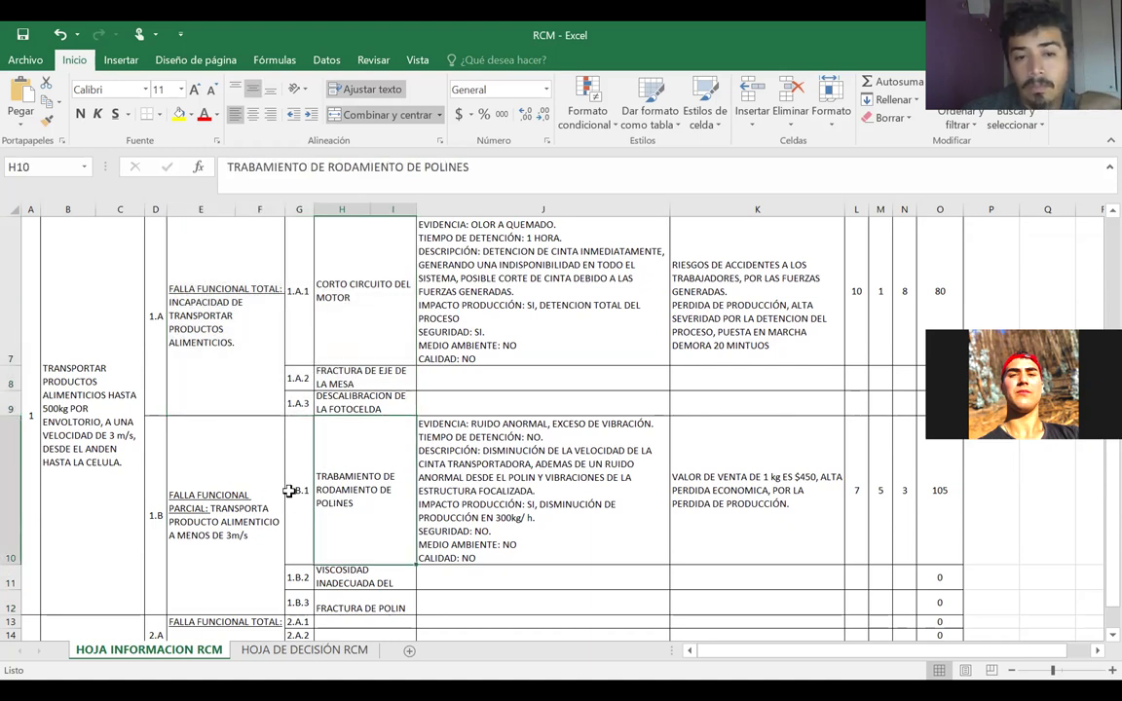
pyautogui.click(296, 491)
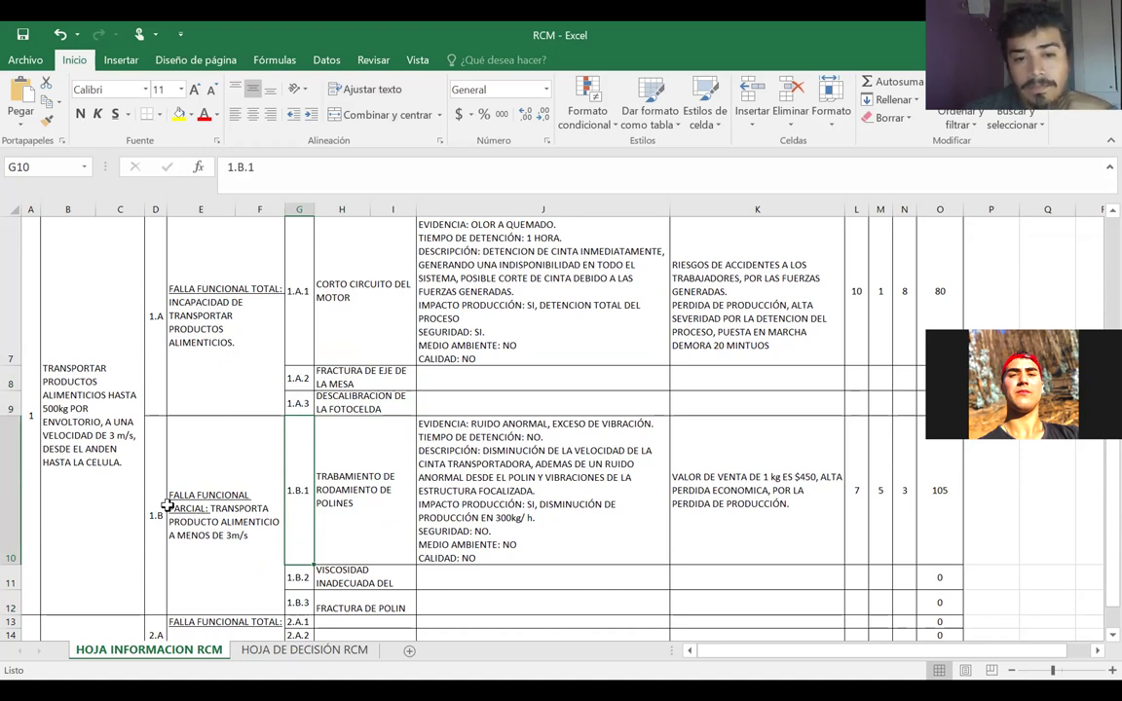
pyautogui.click(350, 534)
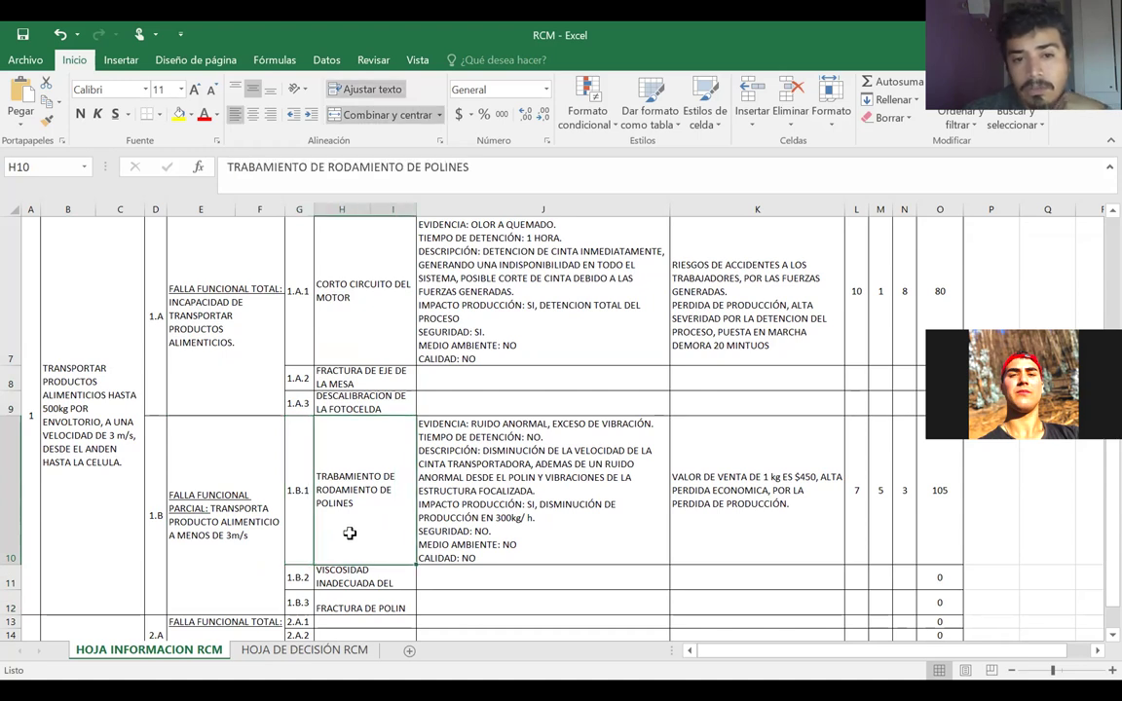
pyautogui.click(351, 572)
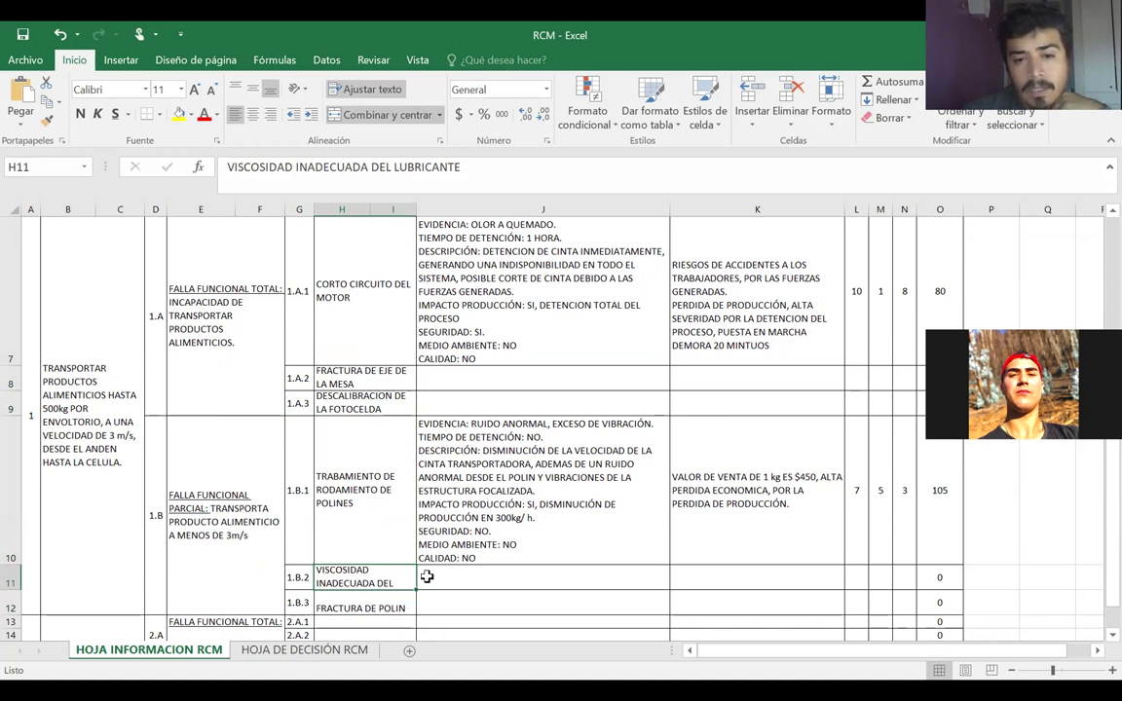
pyautogui.click(335, 606)
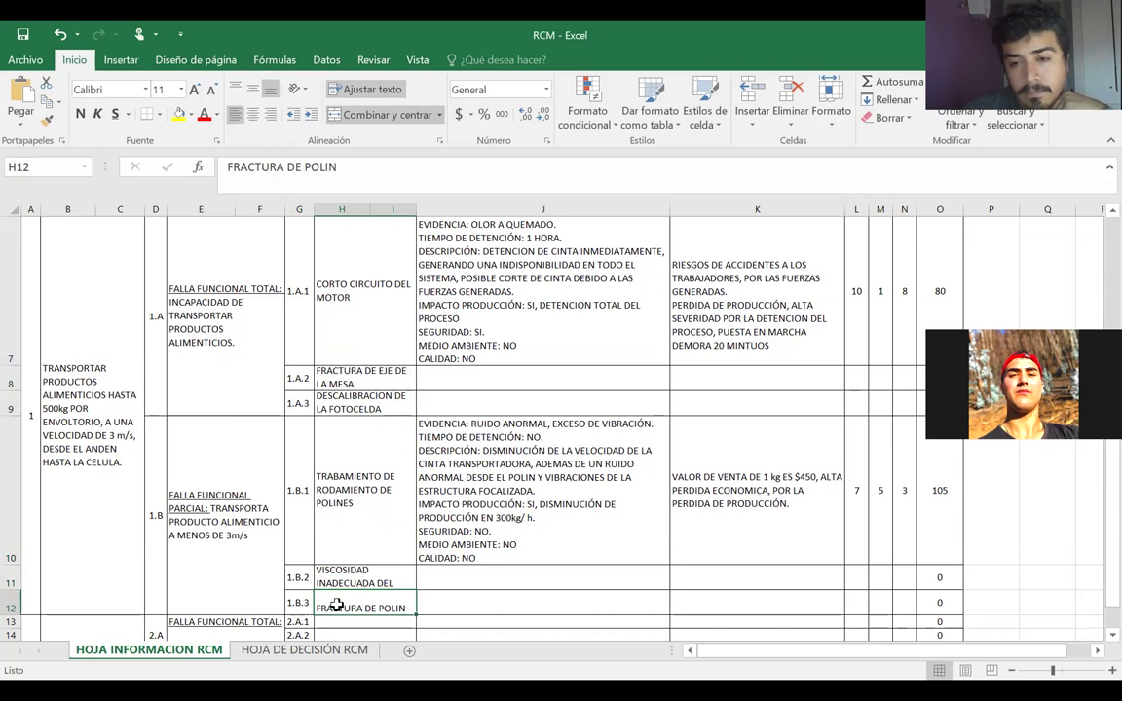
pyautogui.scroll(2, 446, 465)
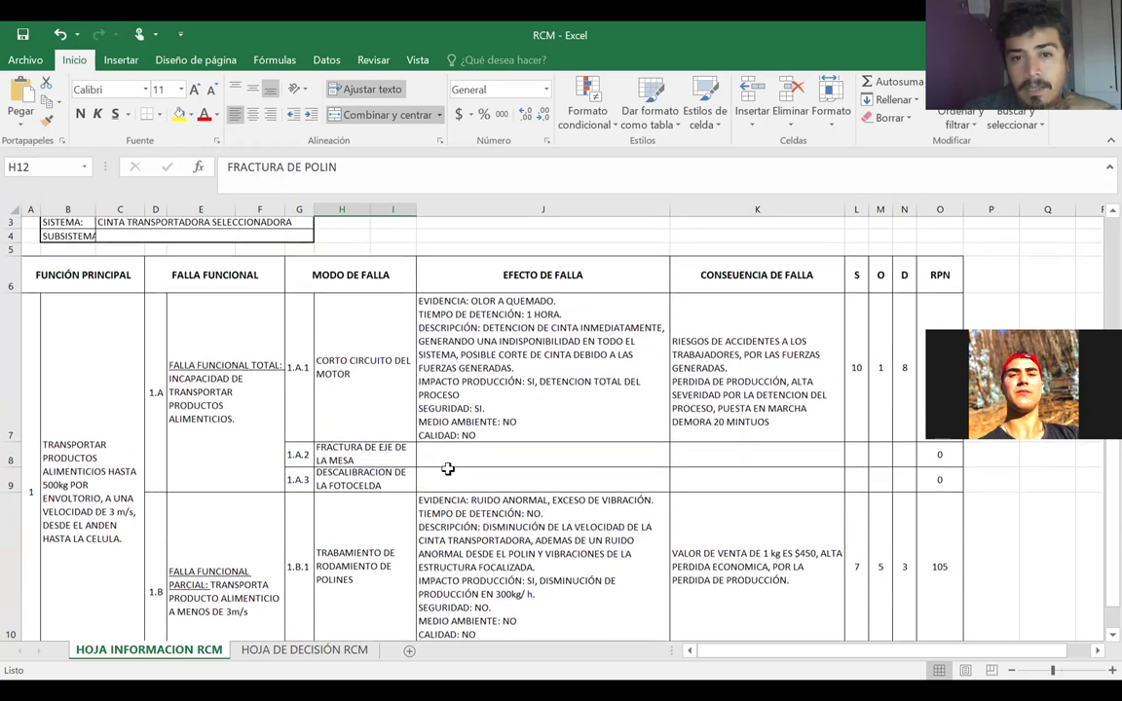
# - Examine the failure effect of mode 1.A.1 line by line, covering evidence, description, production impact, safety, environment and quality
pyautogui.click(351, 395)
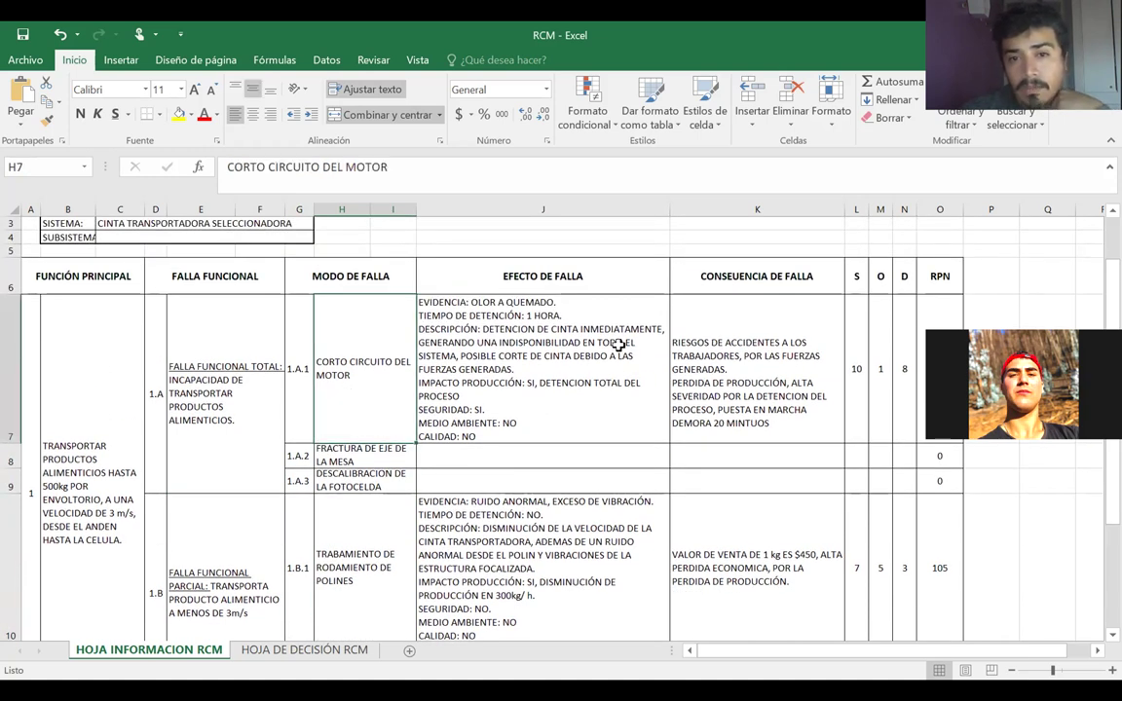
pyautogui.click(484, 308)
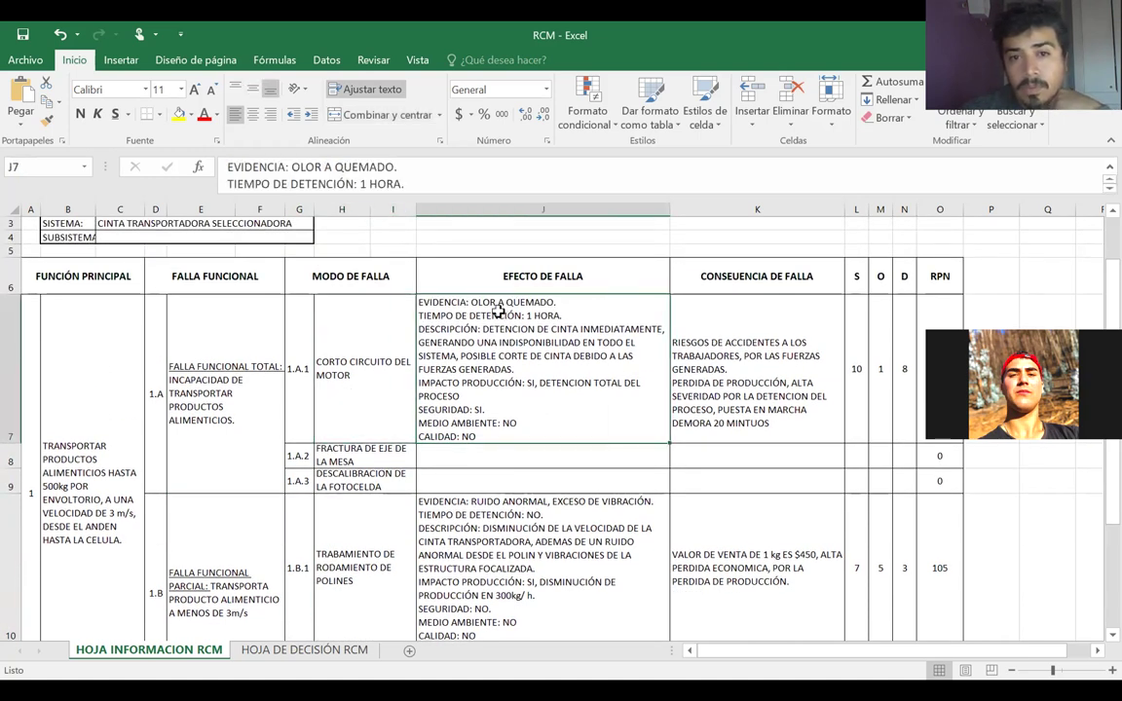
pyautogui.doubleClick(446, 307)
pyautogui.moveTo(427, 304); pyautogui.dragTo(591, 300)
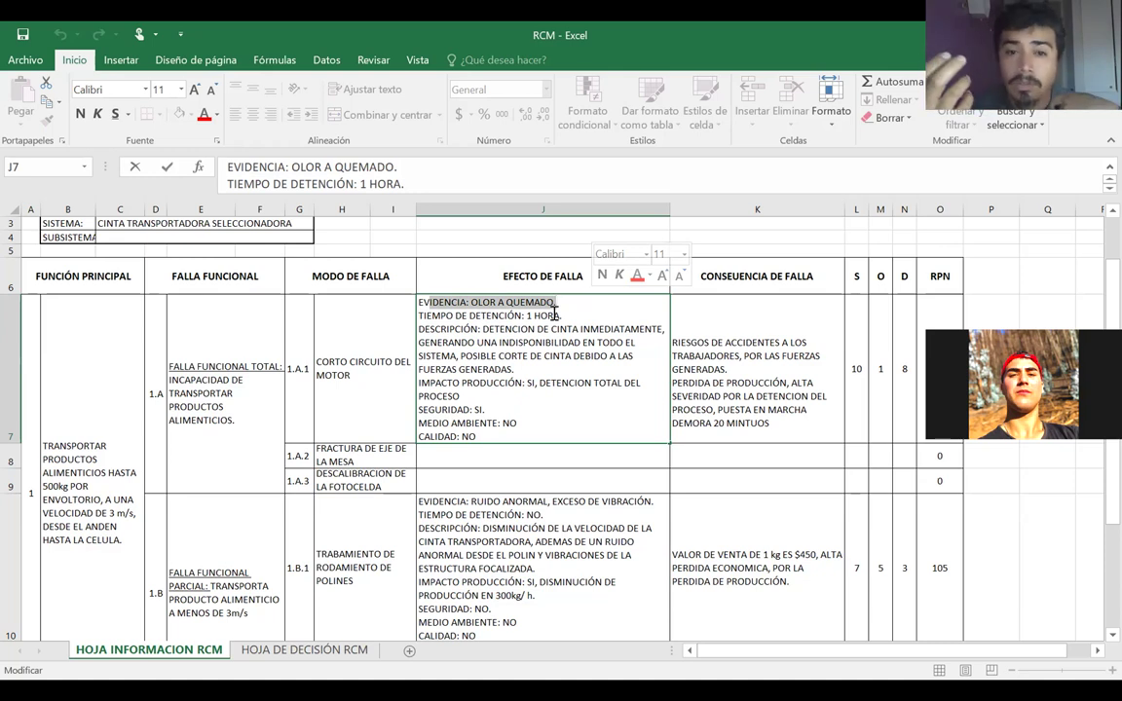
pyautogui.moveTo(557, 304); pyautogui.dragTo(419, 303)
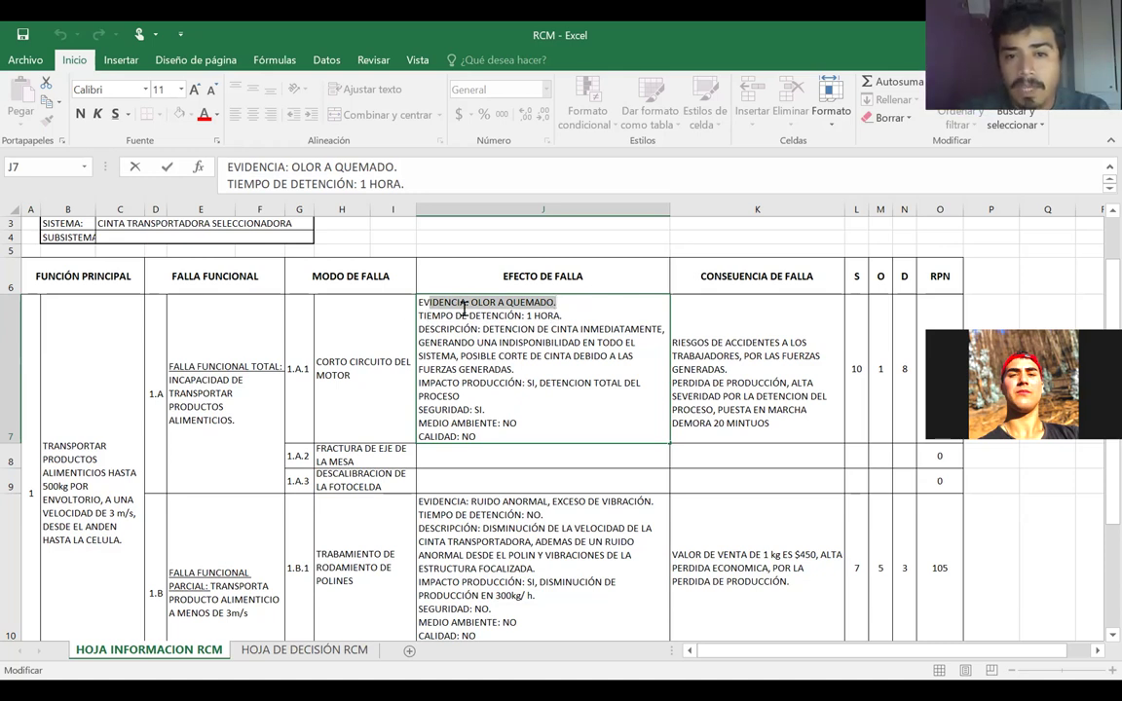
pyautogui.moveTo(420, 329); pyautogui.dragTo(644, 364)
pyautogui.moveTo(421, 383); pyautogui.dragTo(644, 394)
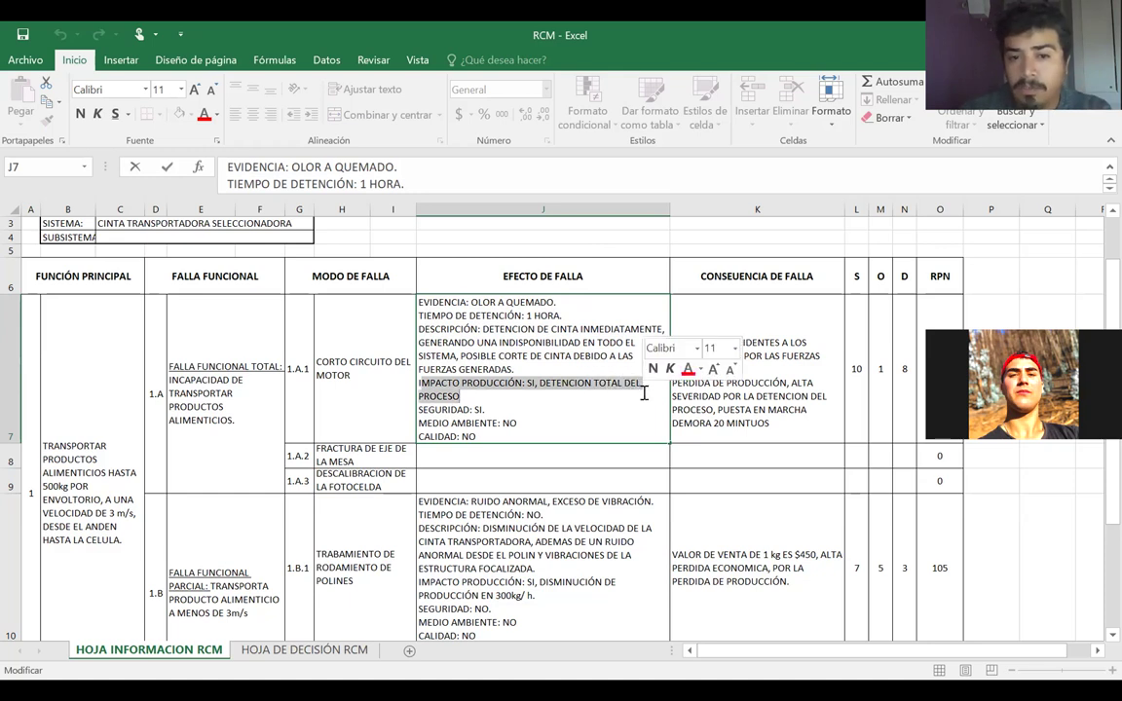
pyautogui.moveTo(419, 410); pyautogui.dragTo(485, 410)
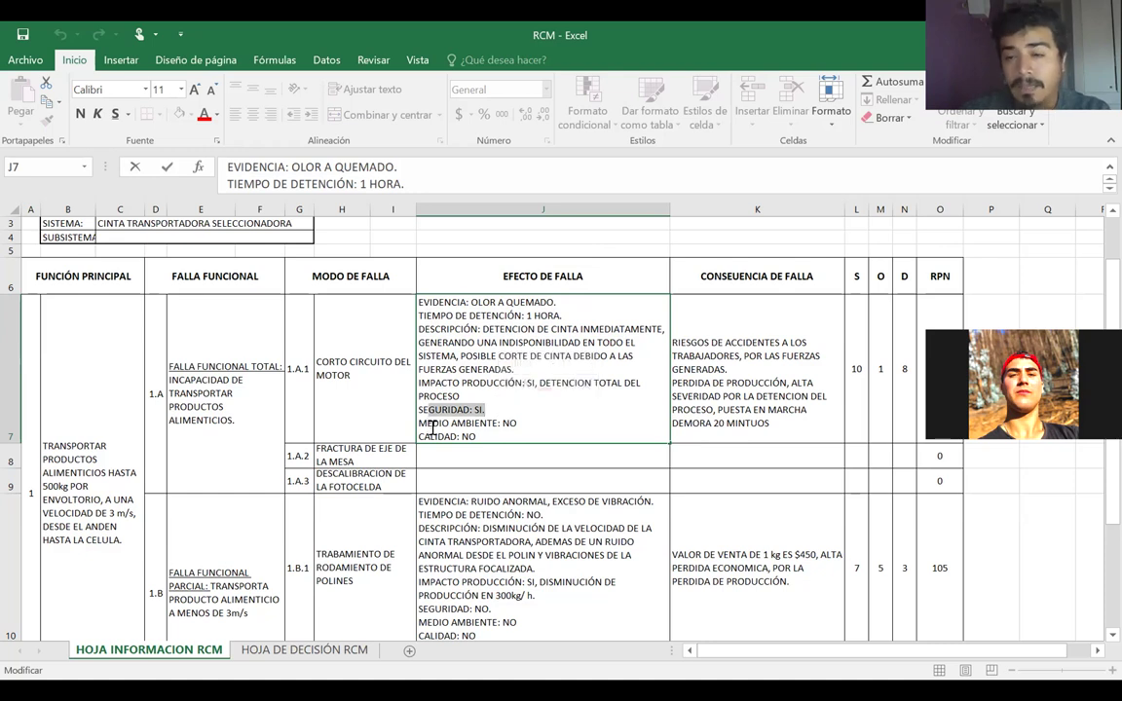
pyautogui.moveTo(419, 424); pyautogui.dragTo(538, 432)
pyautogui.click(539, 432)
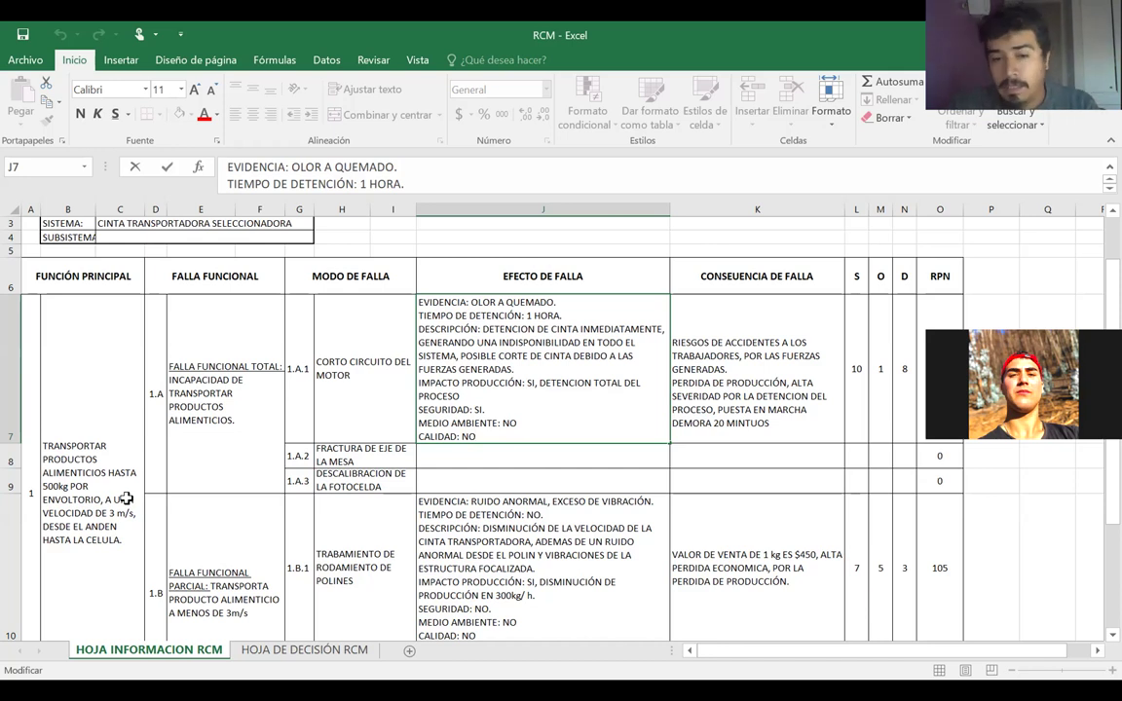
# - Correct the spelling of the column heading in K6 to CONSECUENCIA DE FALLA
pyautogui.scroll(-1, 570, 499)
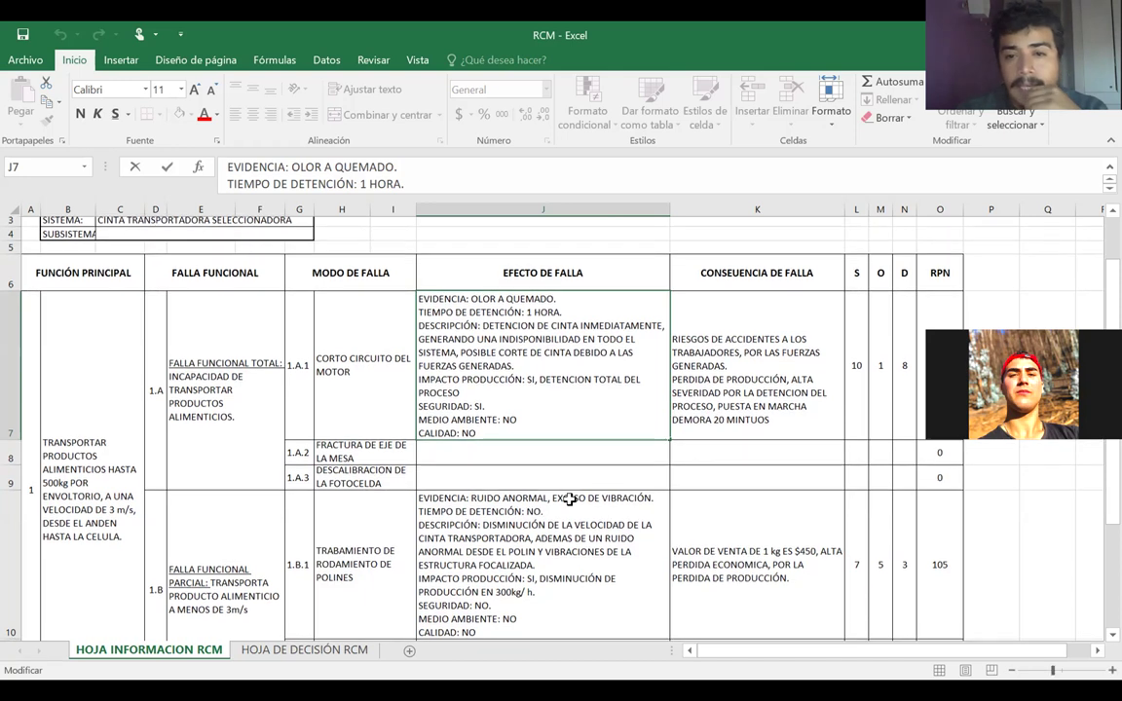
pyautogui.click(678, 339)
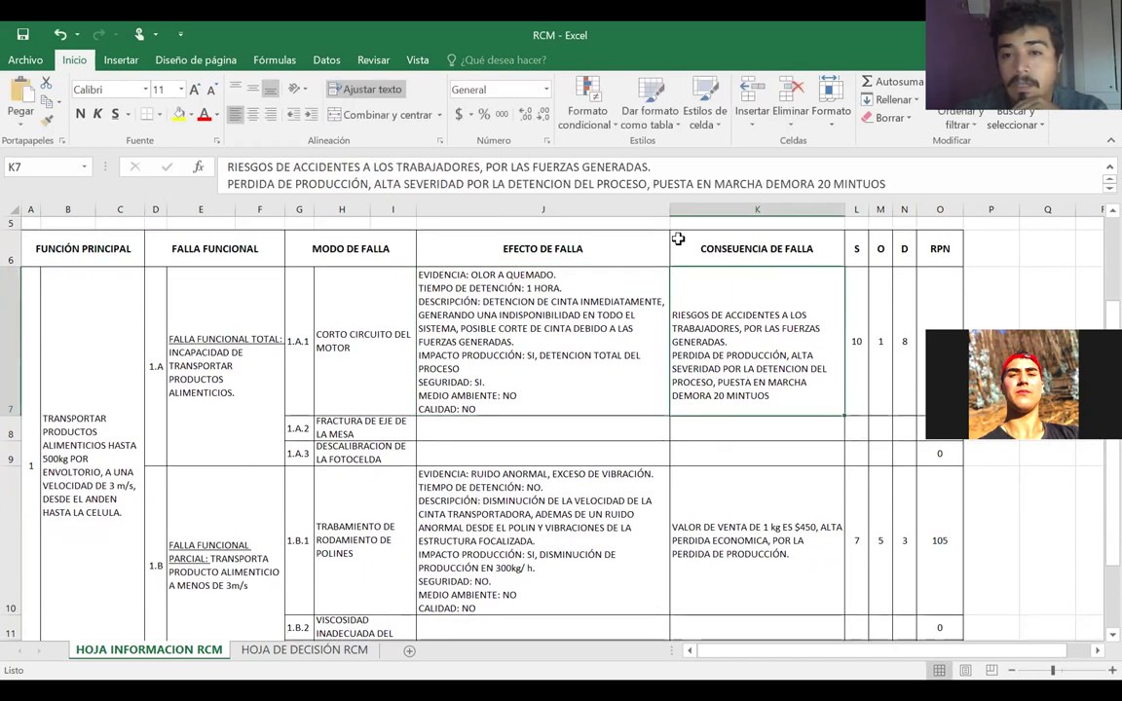
pyautogui.click(725, 248)
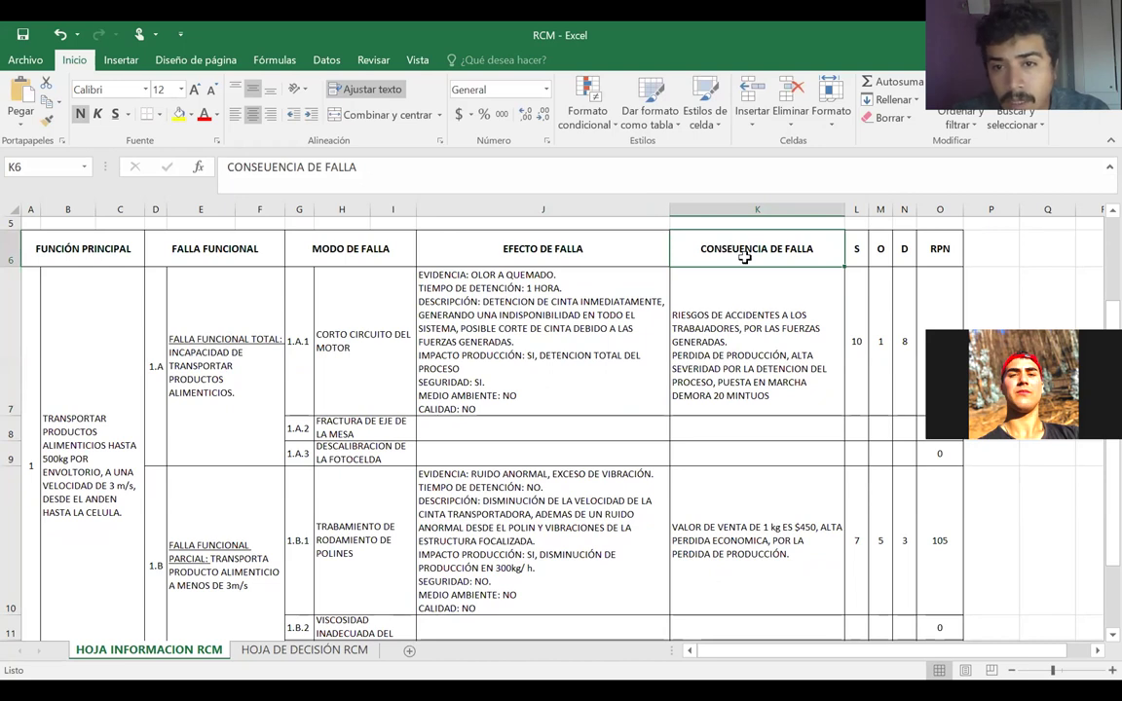
pyautogui.doubleClick(733, 250)
pyautogui.write('C')
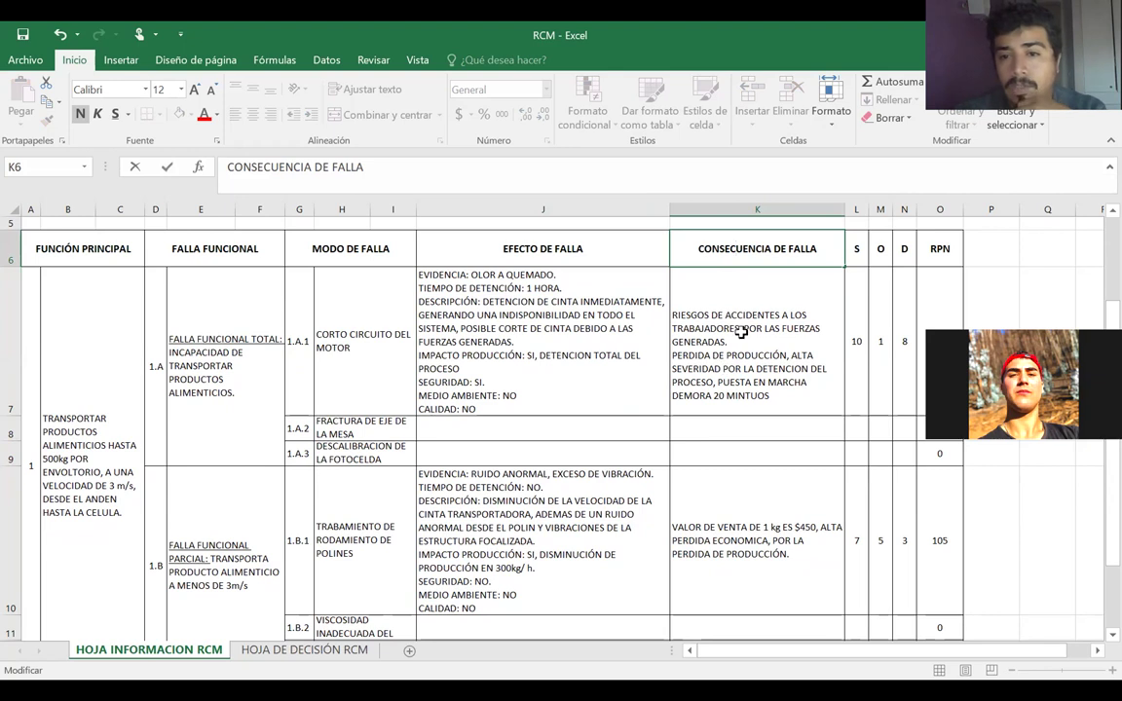
pyautogui.click(742, 333)
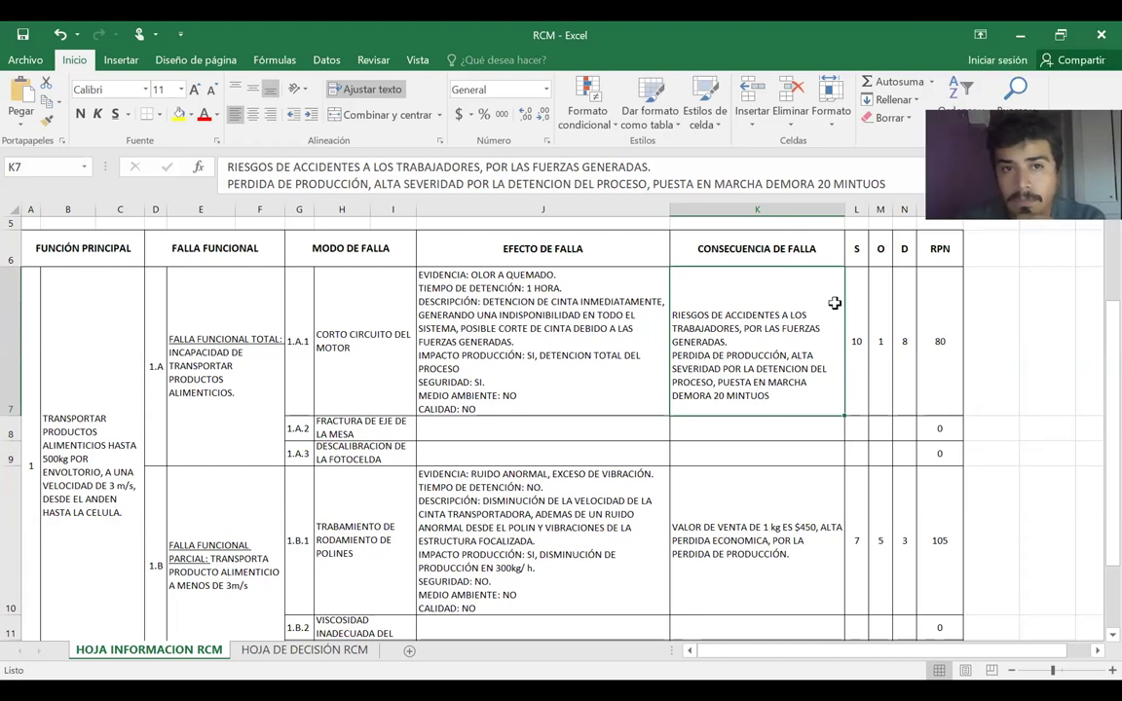
# - Review the failure consequence column and the S rating of failure mode 1.A.1
pyautogui.hscroll(2, 835, 303)
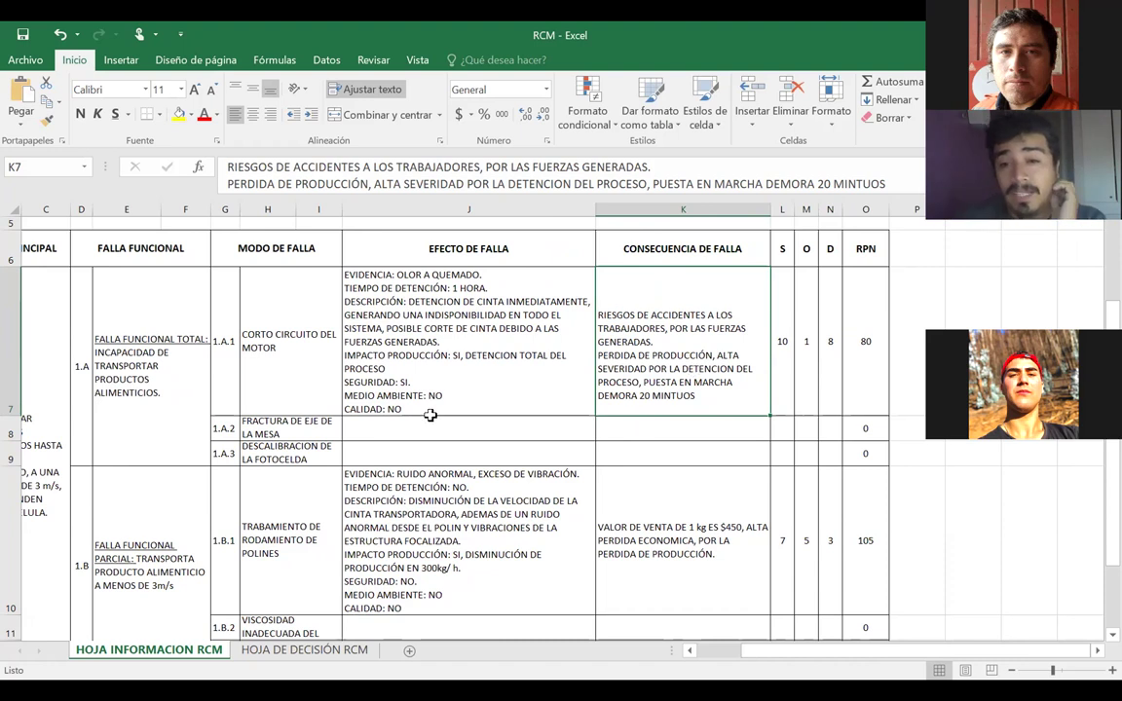
pyautogui.scroll(1, 596, 326)
pyautogui.scroll(1, 596, 327)
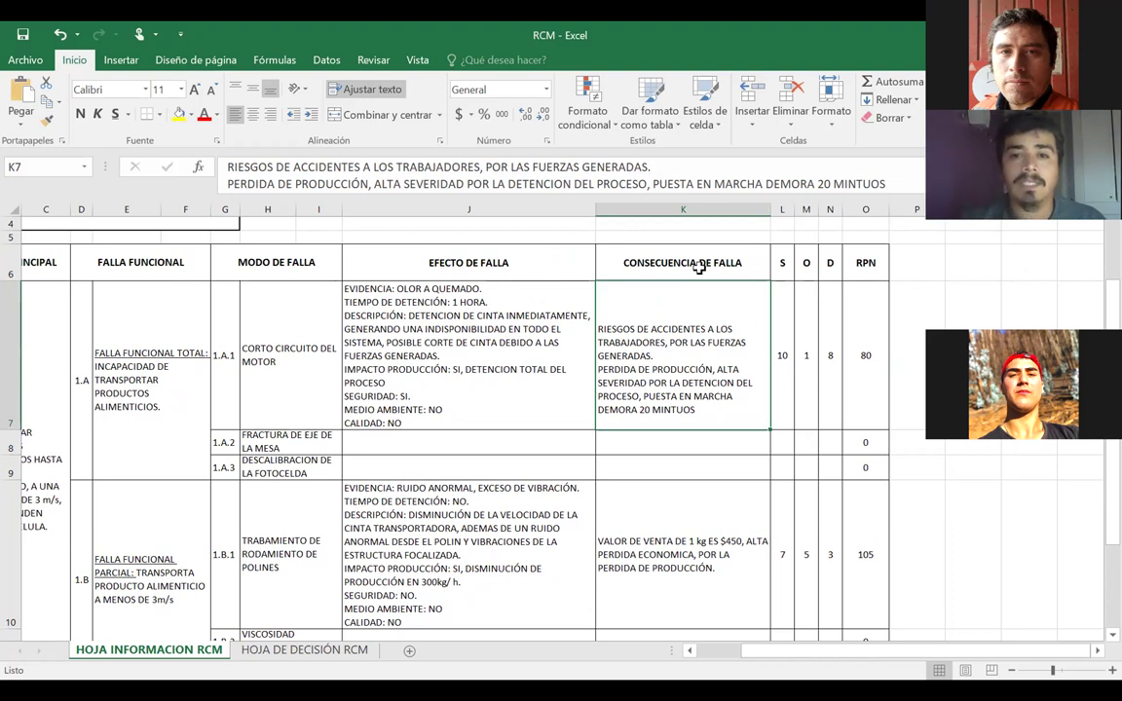
pyautogui.click(618, 272)
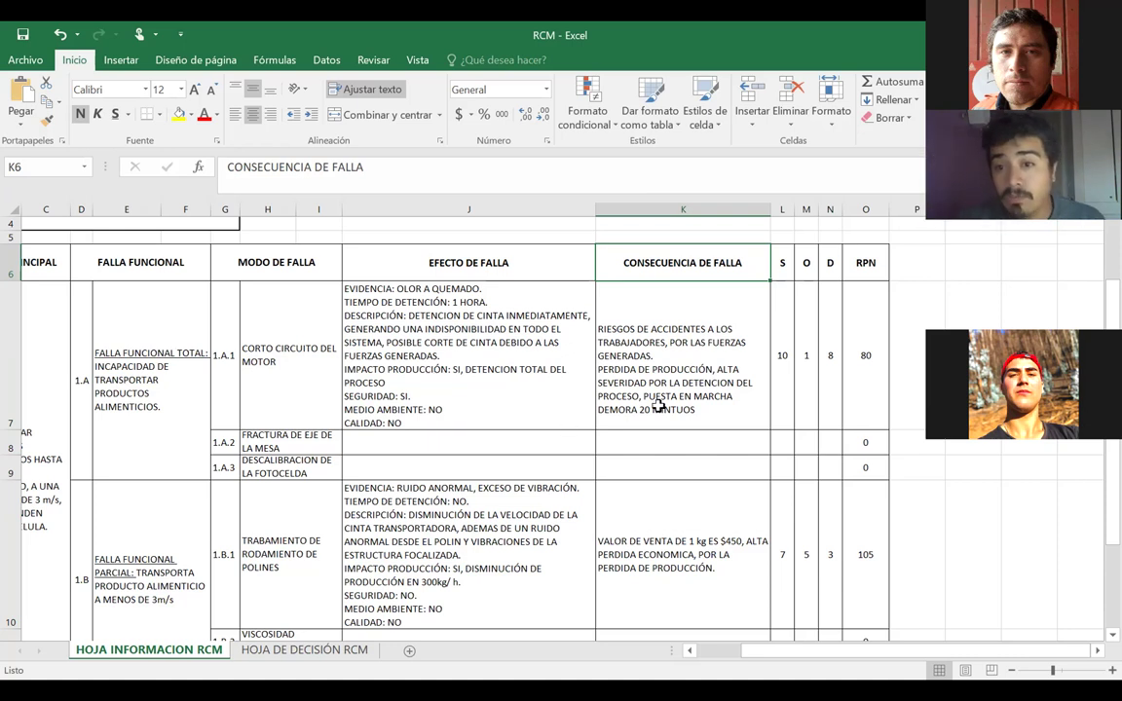
pyautogui.click(778, 343)
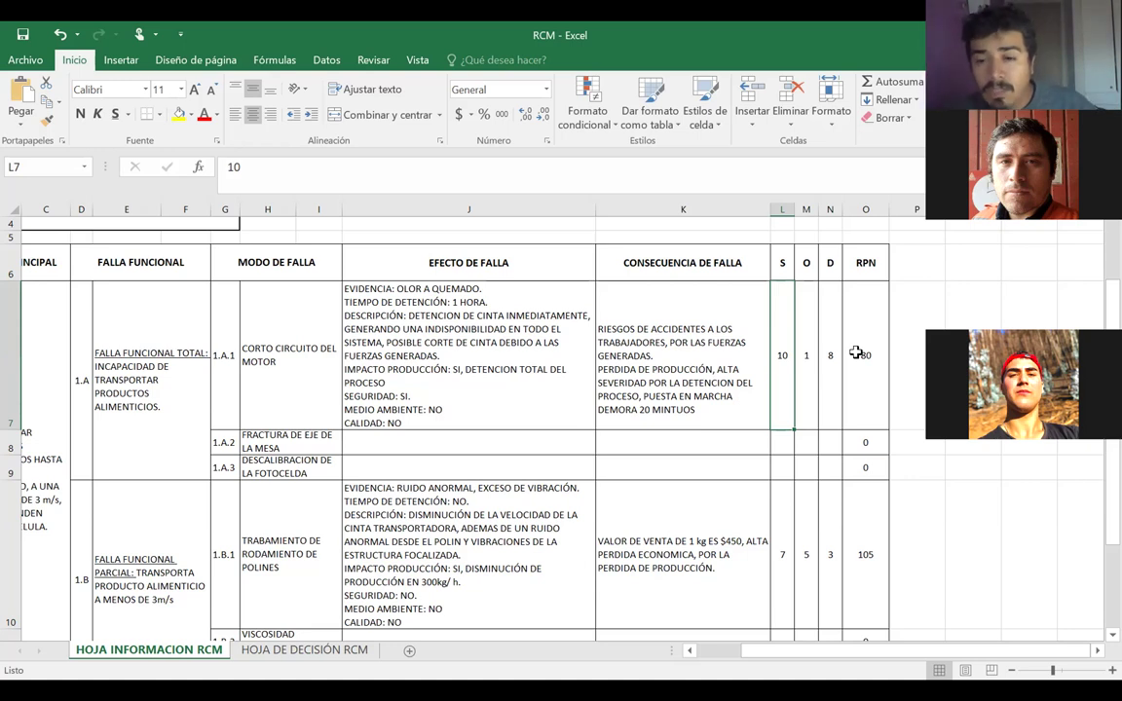
# - Compare the RPN formulas of failure modes 1.A.1 and 1.B.1, and inspect the 1.B.1 row from failure mode to RPN
pyautogui.click(855, 353)
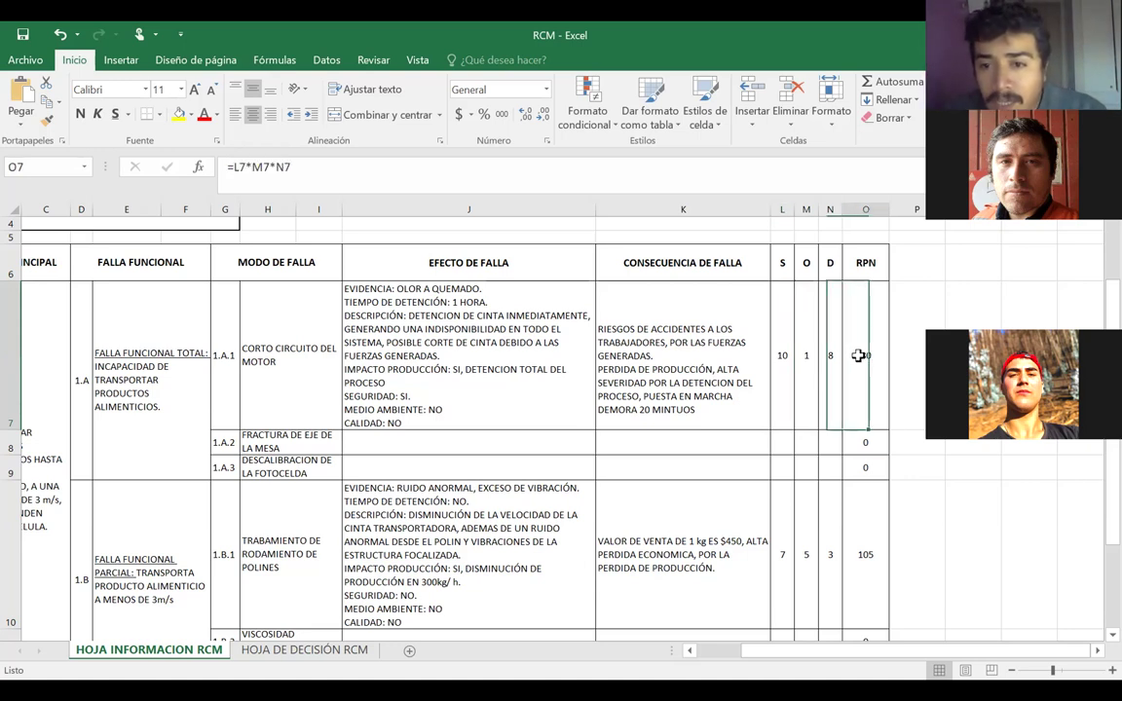
pyautogui.click(867, 533)
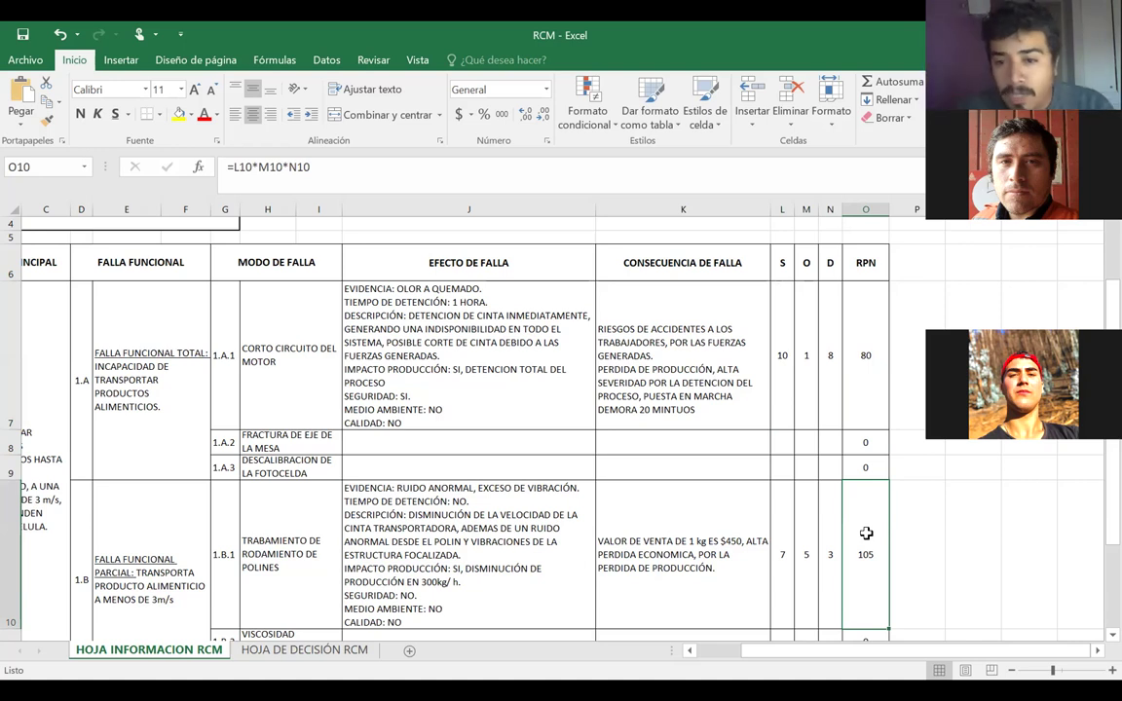
pyautogui.moveTo(248, 541); pyautogui.dragTo(857, 536)
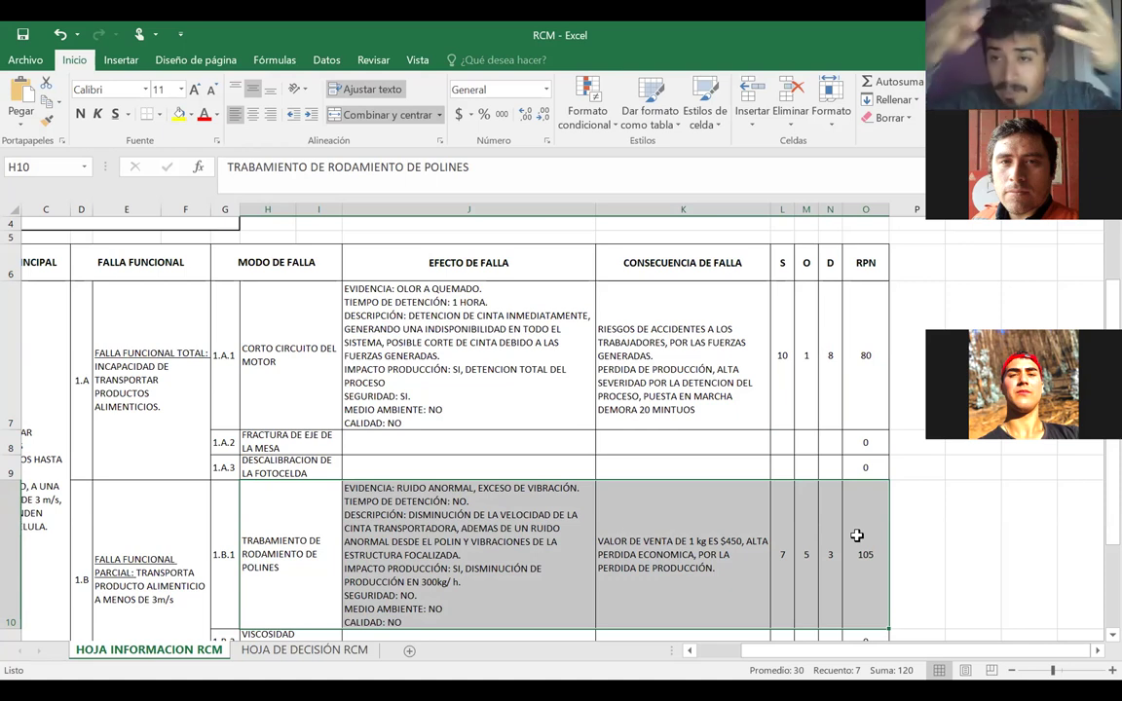
# - Review the 1.B.1 row on the HOJA DE DECISIÓN RCM sheet, covering its reference codes and consequence evaluation answers
pyautogui.click(301, 656)
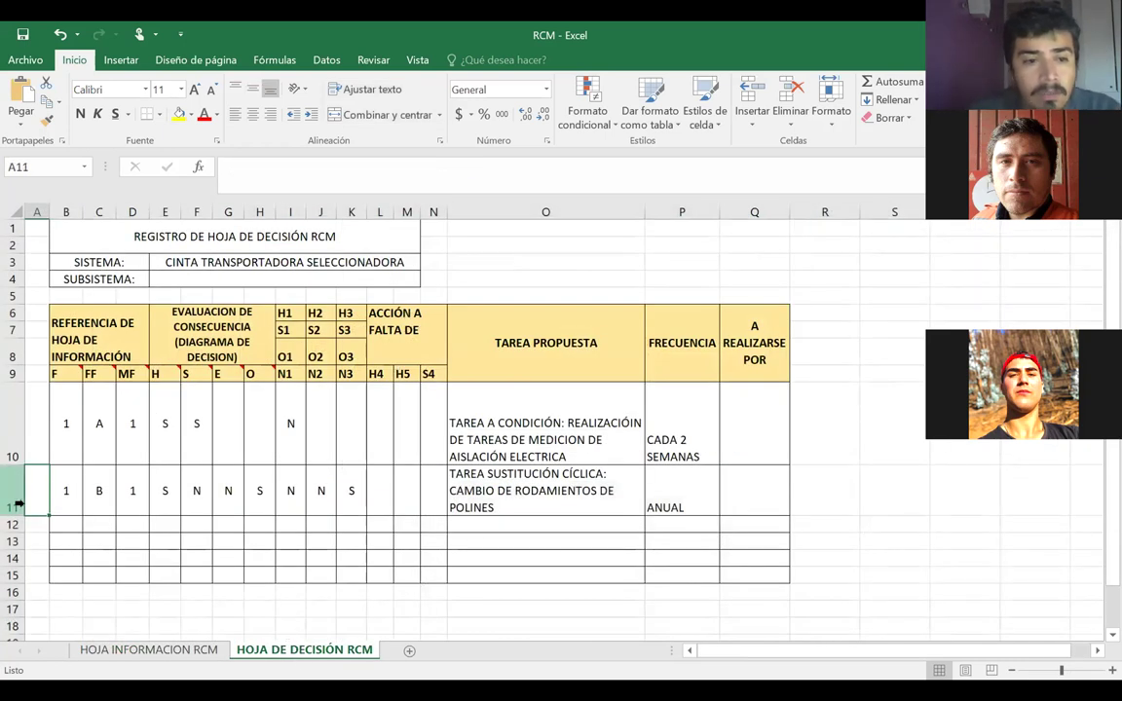
pyautogui.click(69, 490)
pyautogui.click(96, 493)
pyautogui.click(131, 495)
pyautogui.click(165, 494)
pyautogui.press('Right')
pyautogui.press('Right')
pyautogui.press('Right')
pyautogui.press('Right')
pyautogui.press('Right')
pyautogui.press('Right')
pyautogui.press('Right')
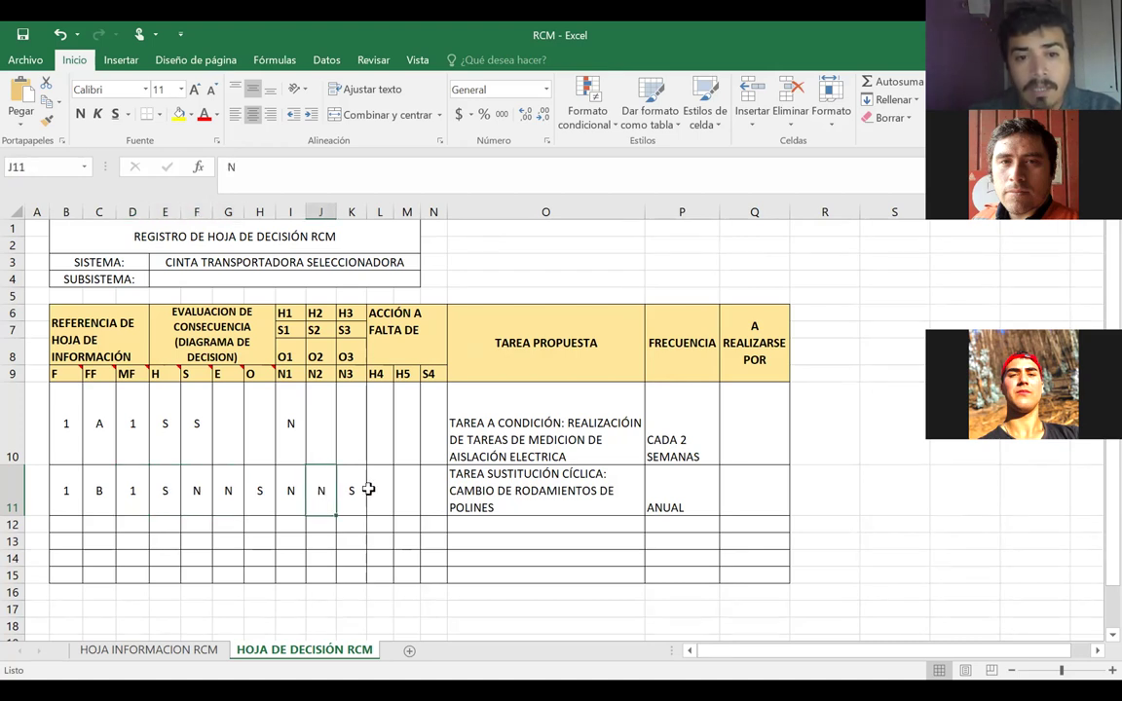
# - Examine the proposed task for 1.B.1, highlighting the text CAMBIO DE RODAMIENTOS DE POLINES
pyautogui.click(523, 490)
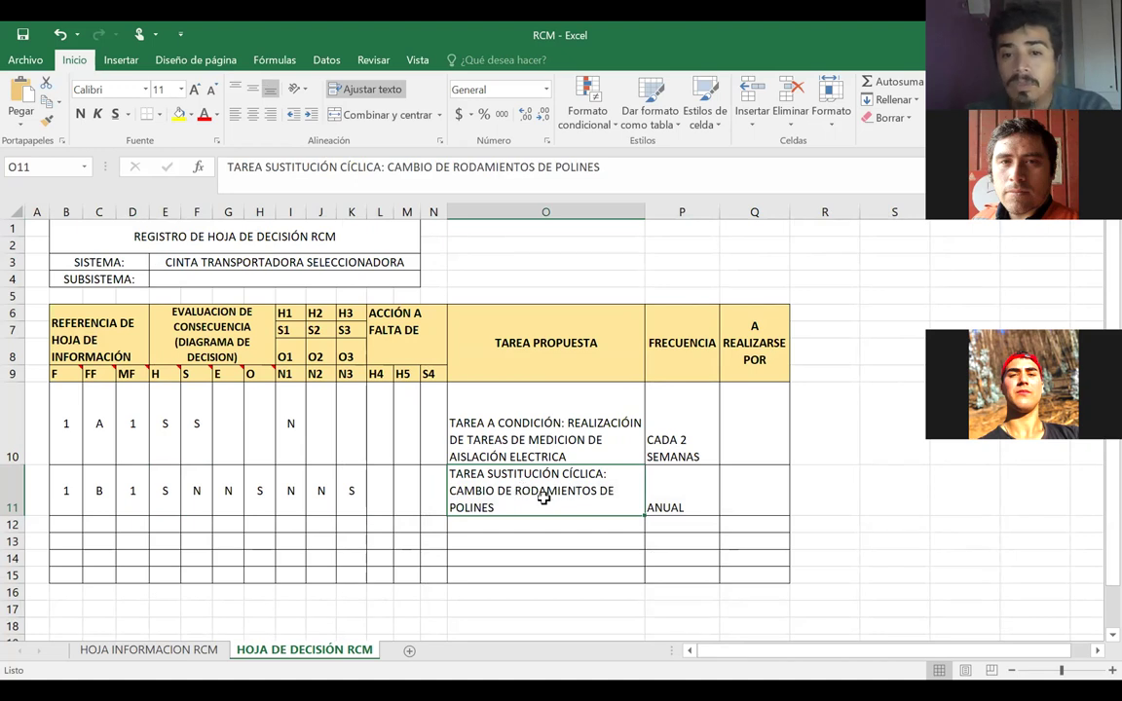
pyautogui.doubleClick(522, 508)
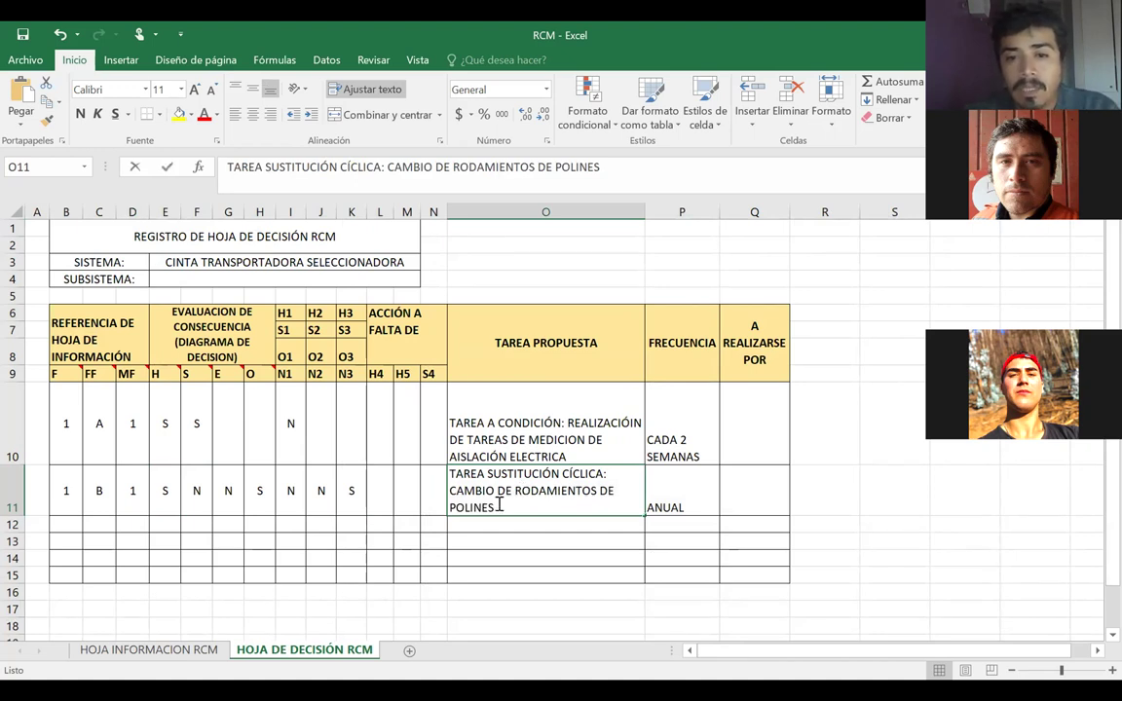
pyautogui.moveTo(451, 490); pyautogui.dragTo(485, 505)
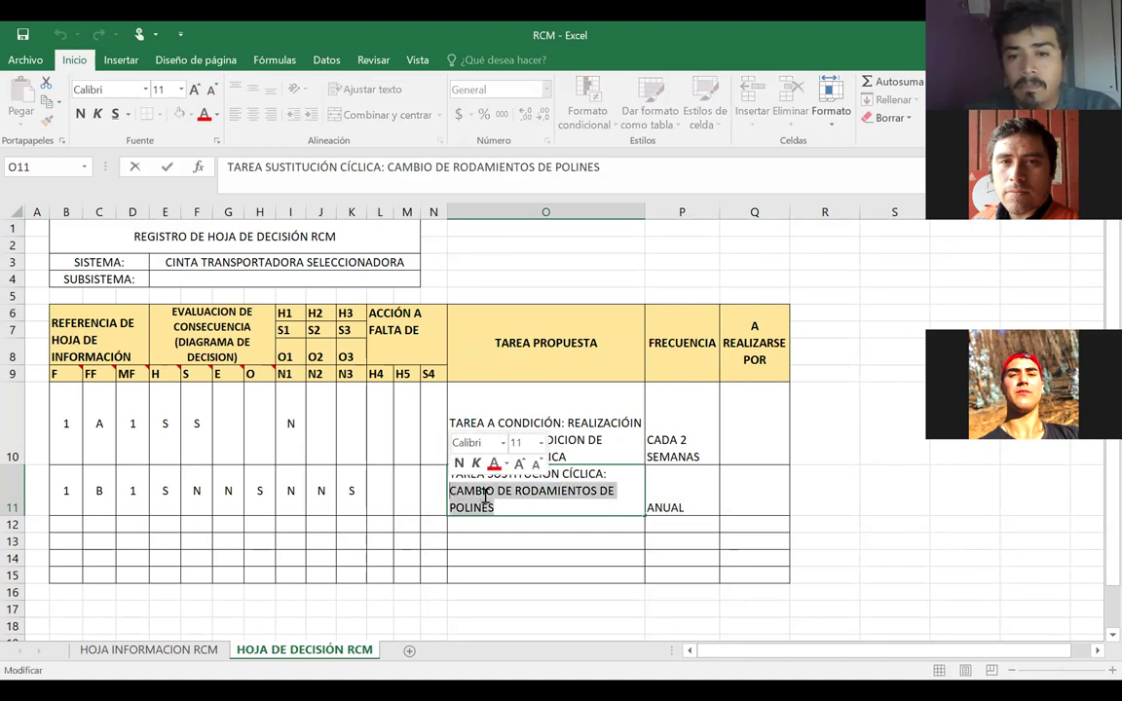
# - Check failure mode 1.B.1 on the HOJA INFORMACION RCM sheet, comparing its production impact text with its failure consequence
pyautogui.click(154, 649)
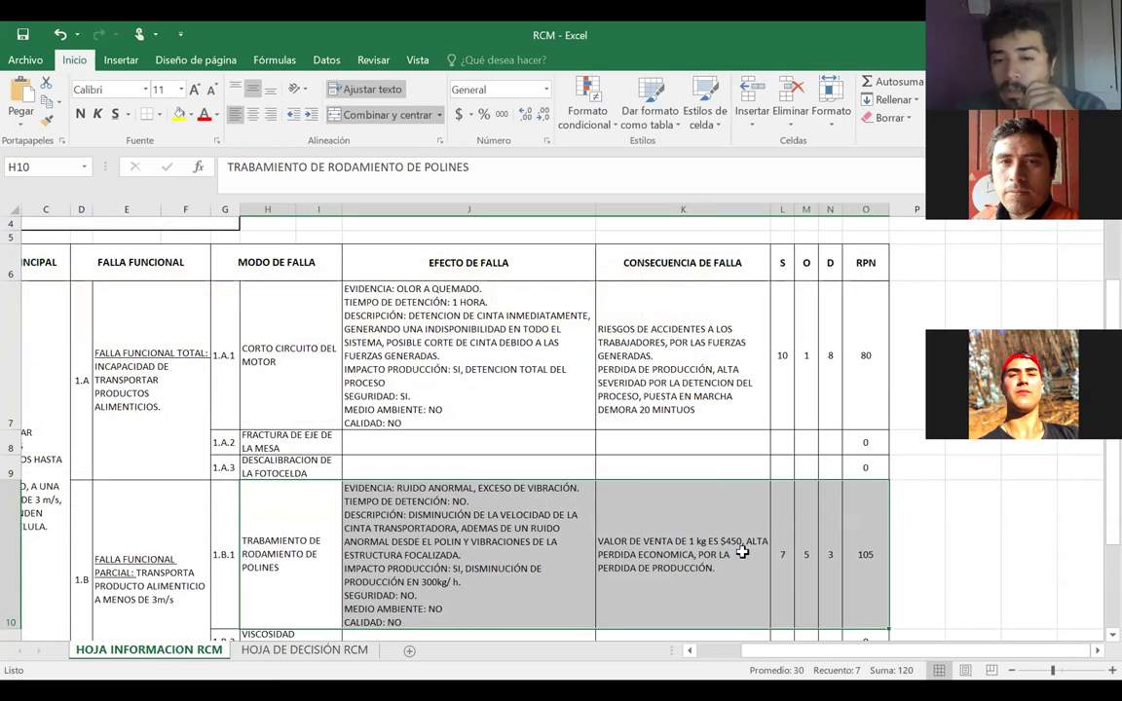
pyautogui.click(612, 538)
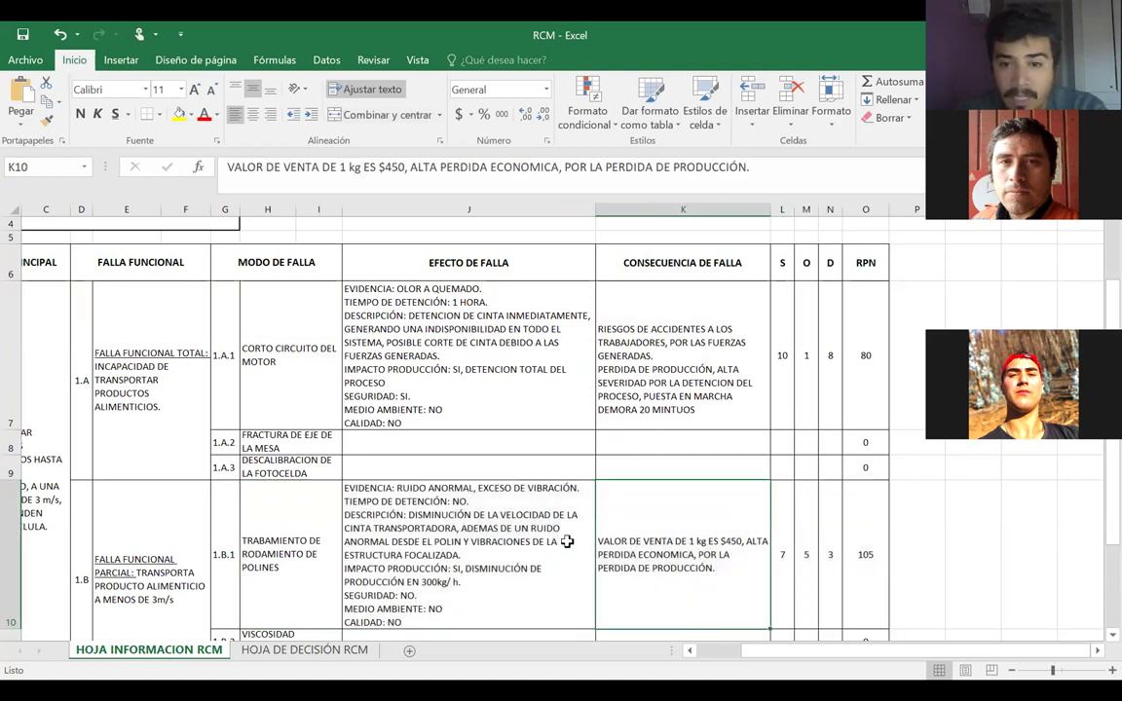
pyautogui.doubleClick(623, 537)
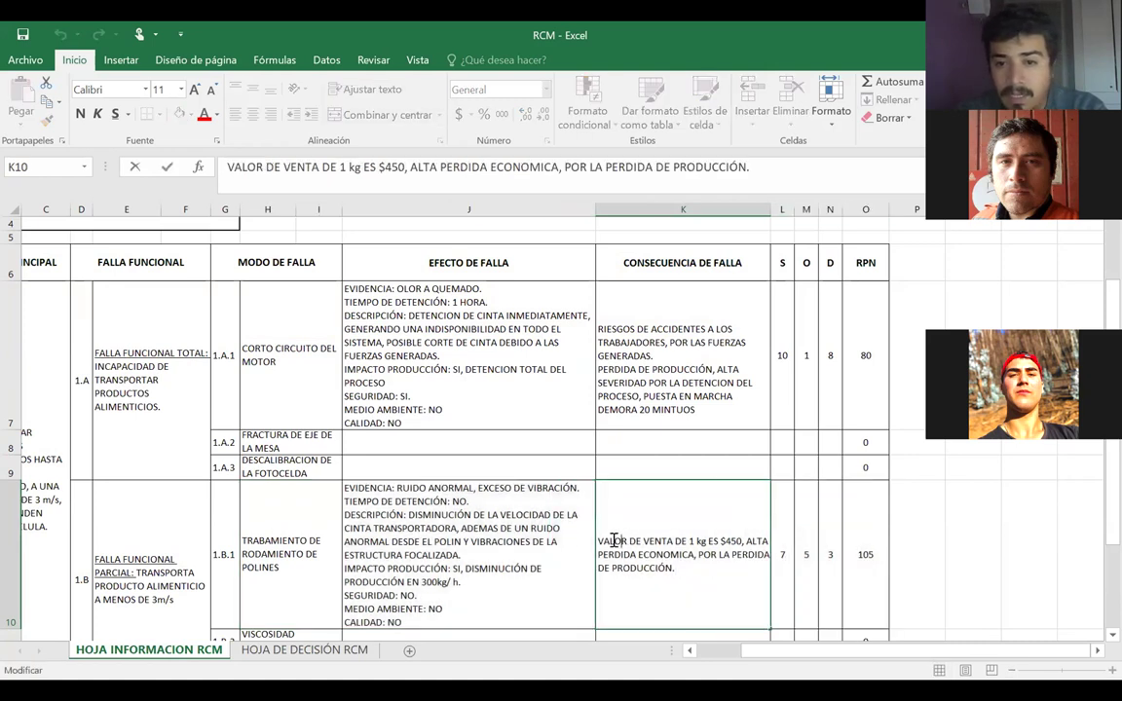
pyautogui.click(453, 571)
pyautogui.doubleClick(453, 570)
pyautogui.moveTo(452, 570); pyautogui.dragTo(460, 581)
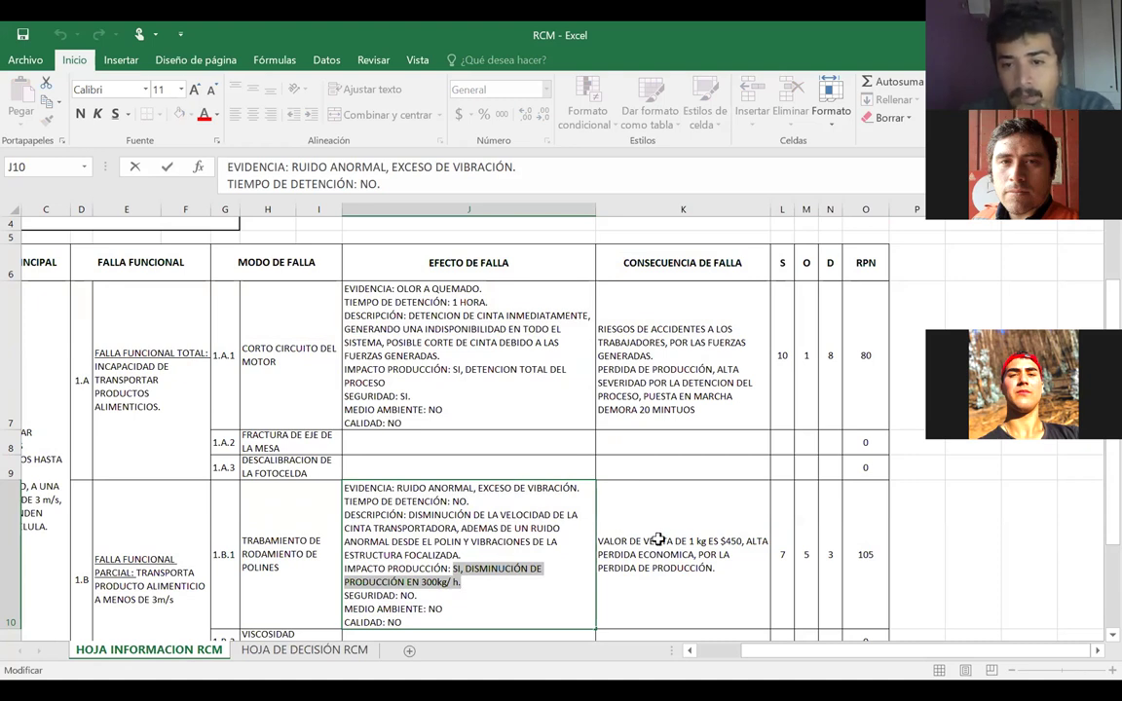
pyautogui.click(665, 547)
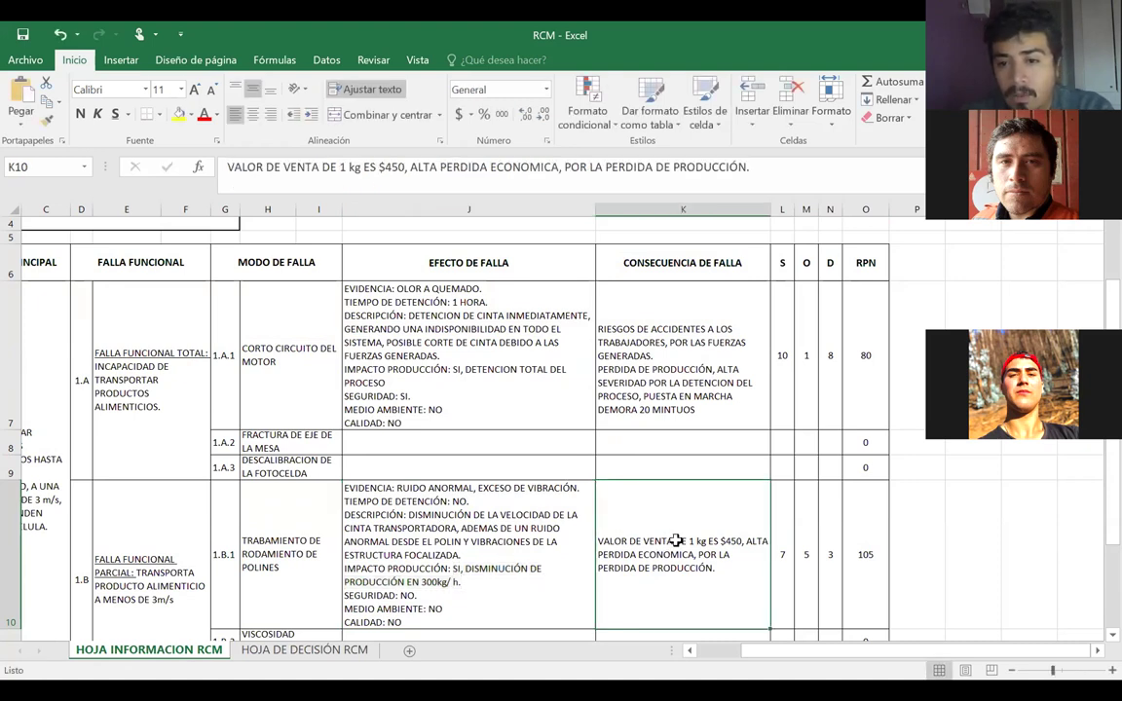
pyautogui.rightClick(675, 541)
pyautogui.click(745, 548)
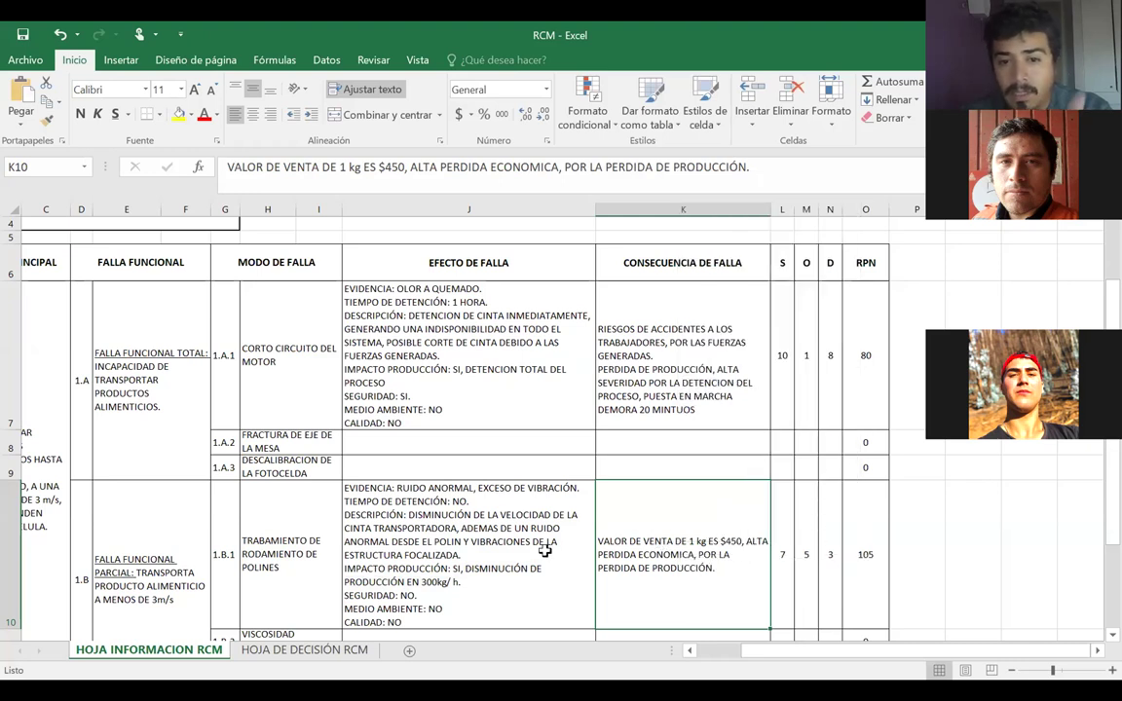
pyautogui.click(466, 575)
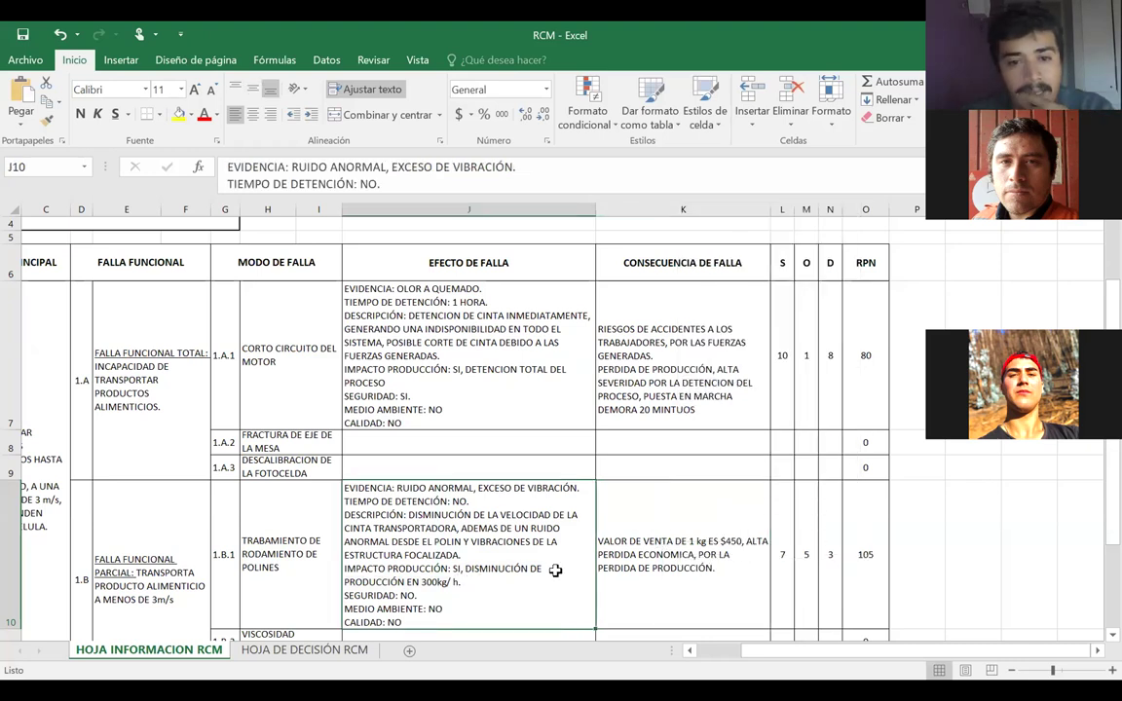
pyautogui.click(728, 570)
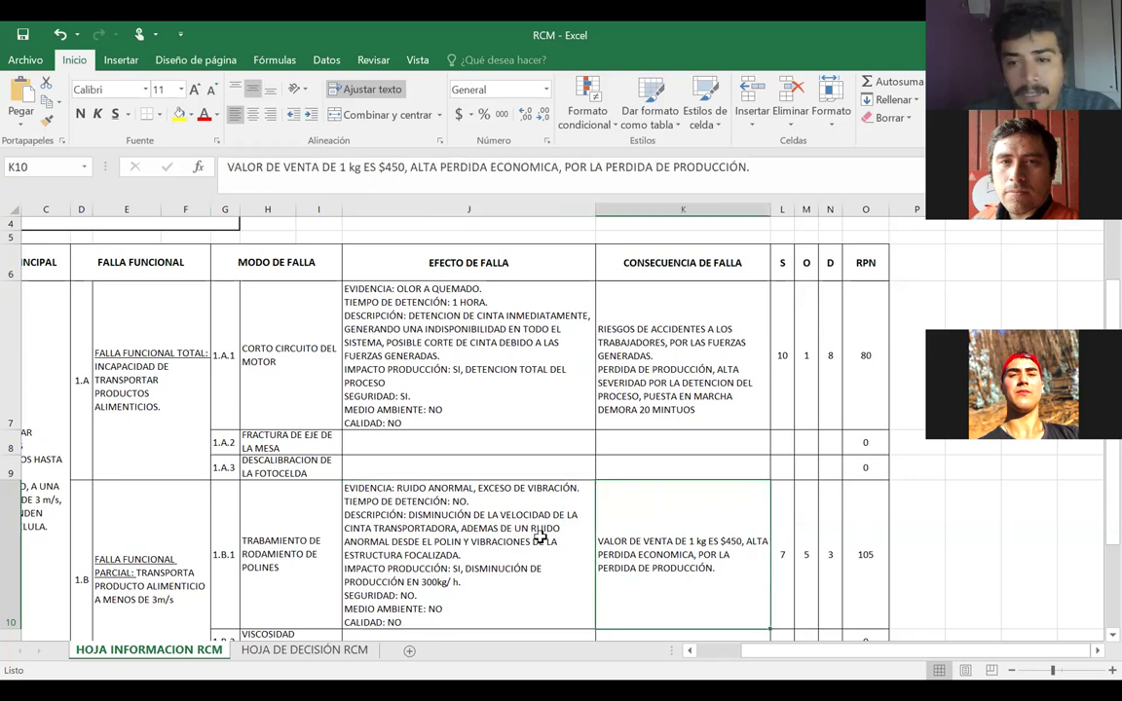
# - Compare the S, O and D ratings of failure modes 1.A.1 and 1.B.1, and check the RPN formula of 1.B.1
pyautogui.click(781, 551)
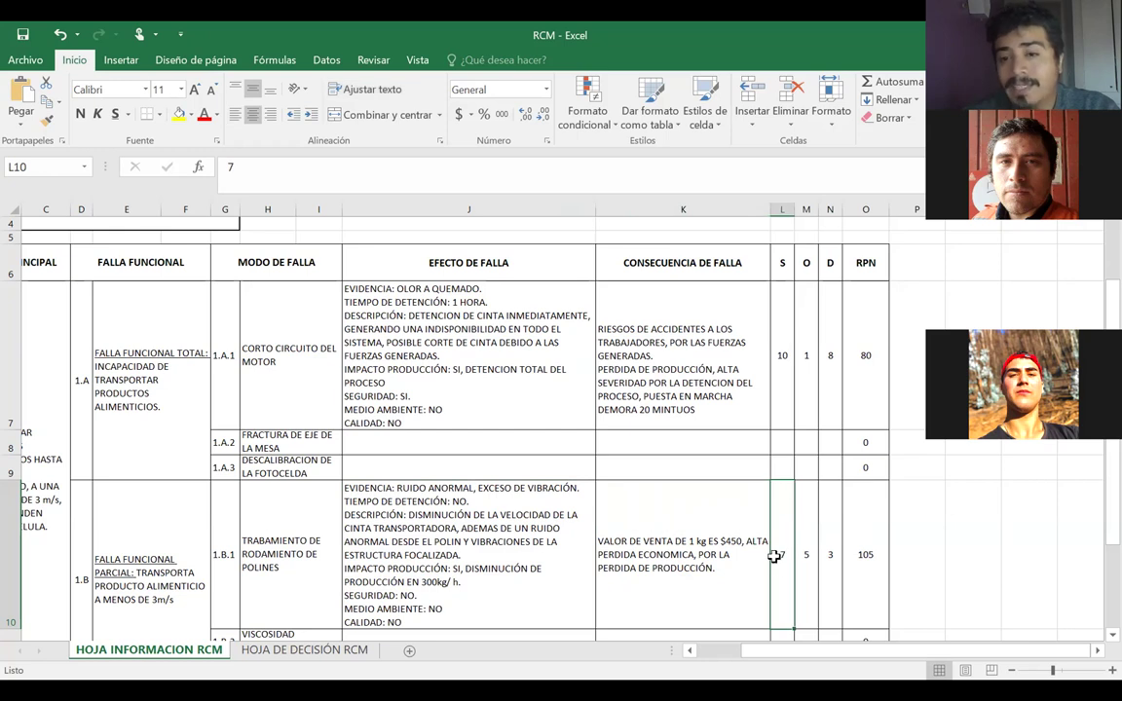
pyautogui.click(779, 395)
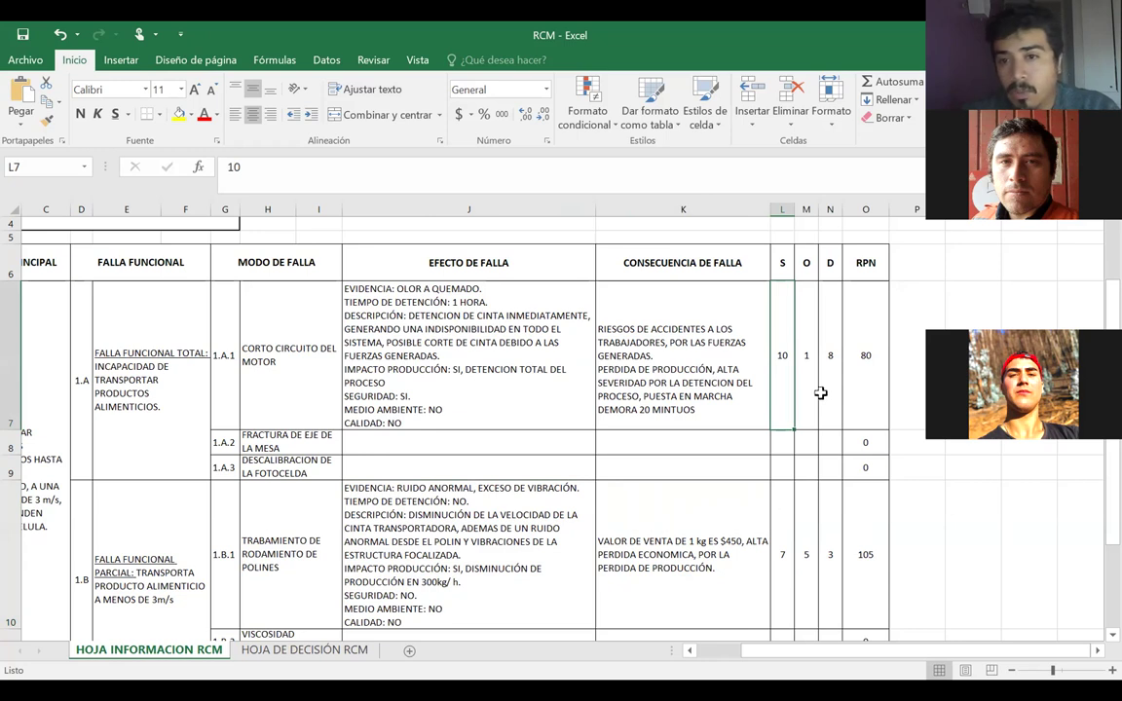
pyautogui.click(784, 569)
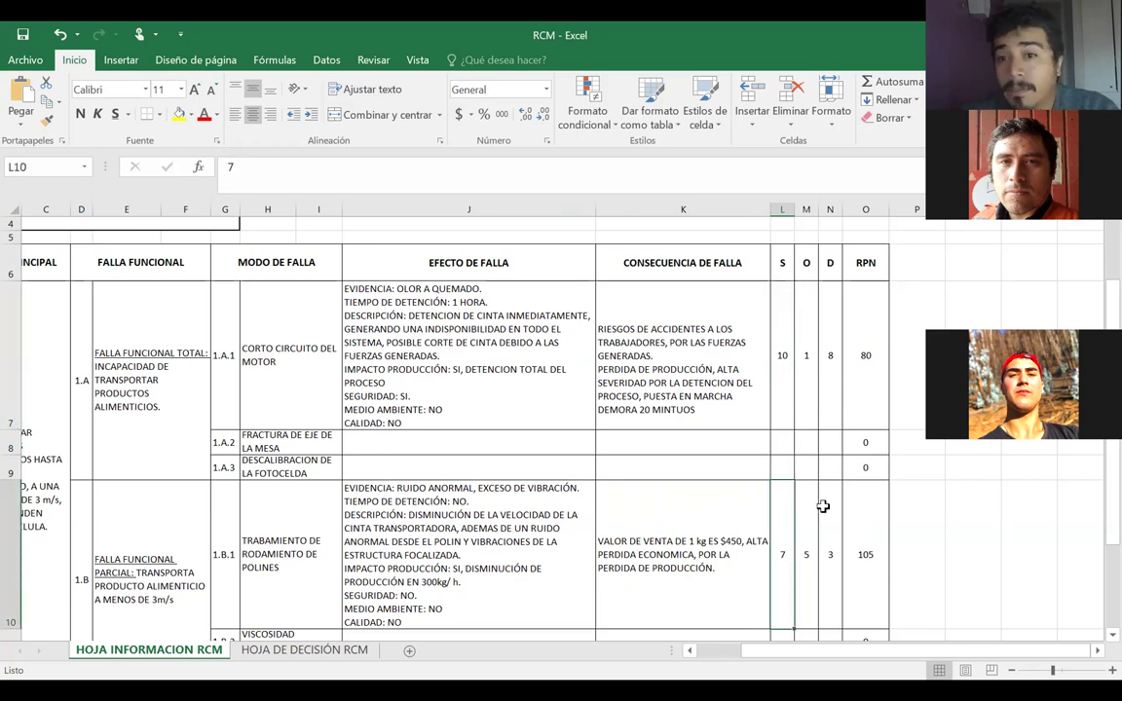
pyautogui.click(810, 312)
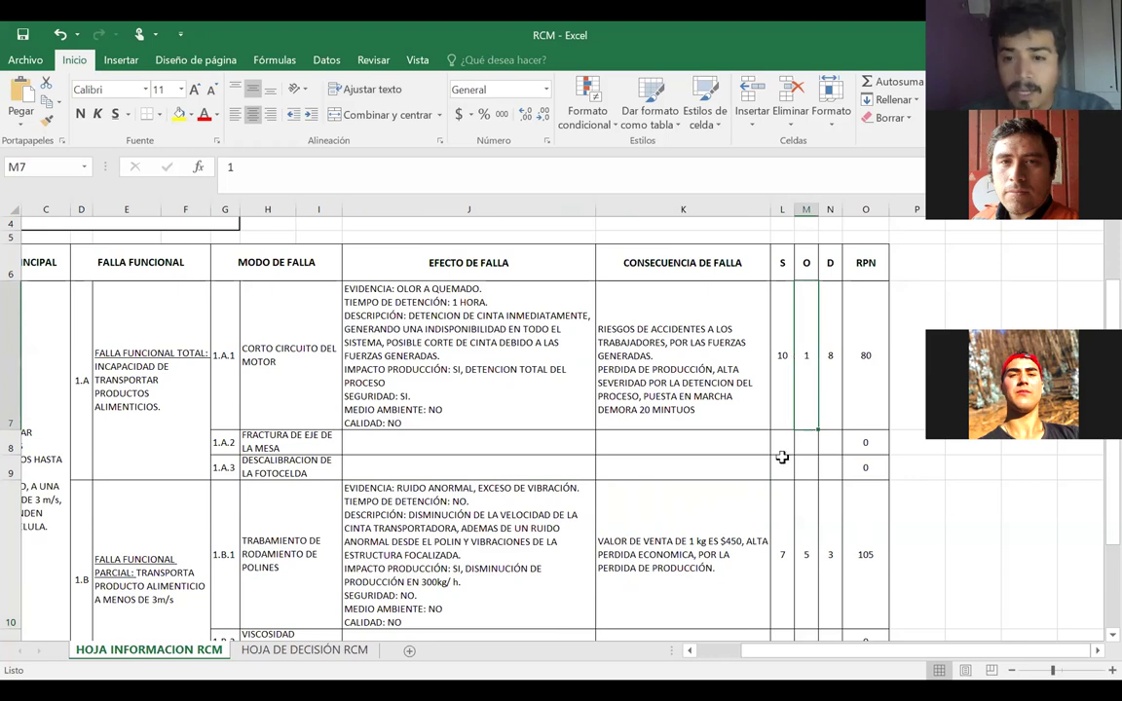
pyautogui.click(809, 558)
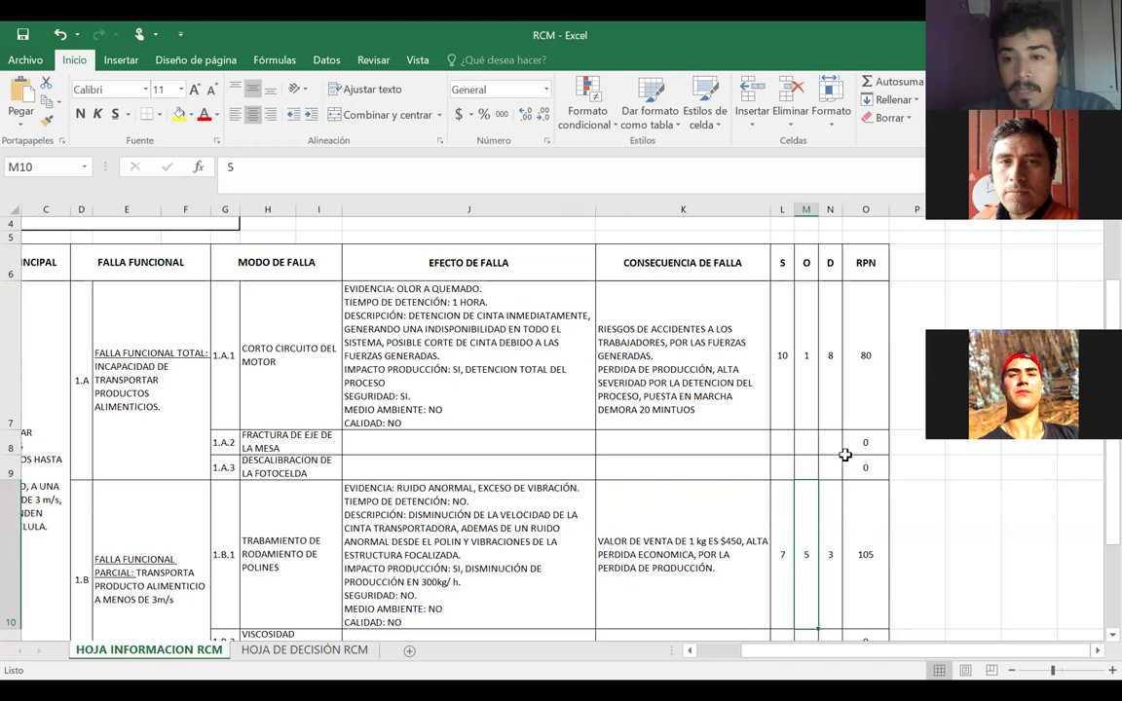
pyautogui.click(832, 393)
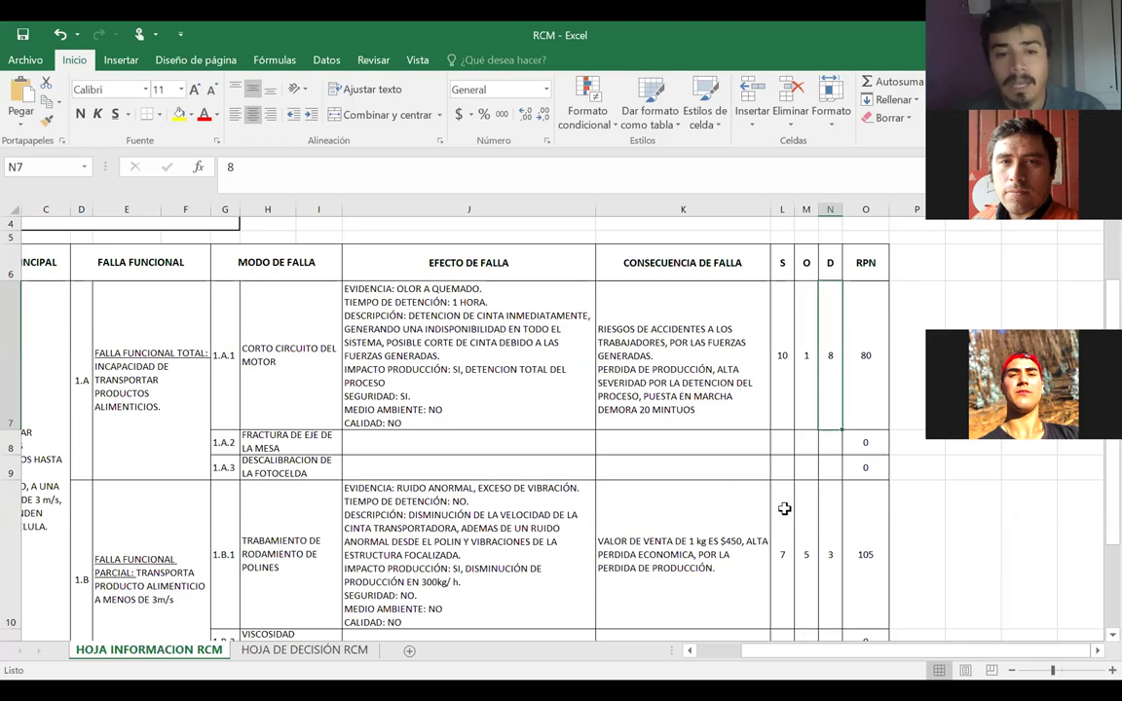
pyautogui.click(833, 538)
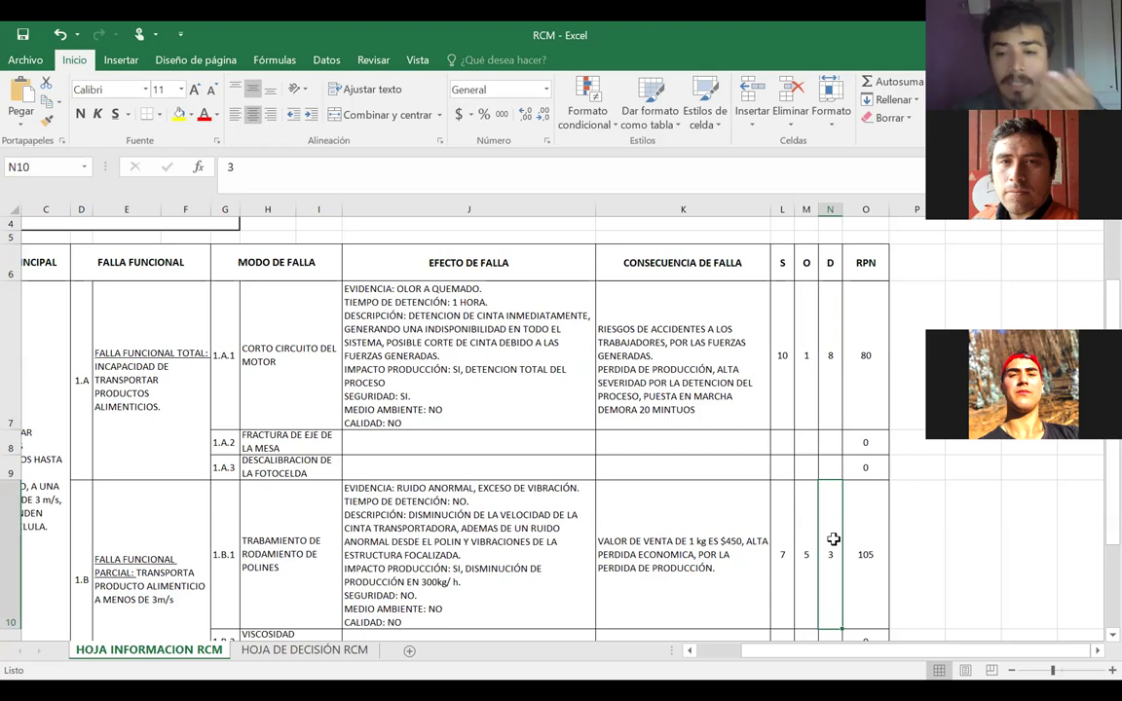
pyautogui.click(876, 568)
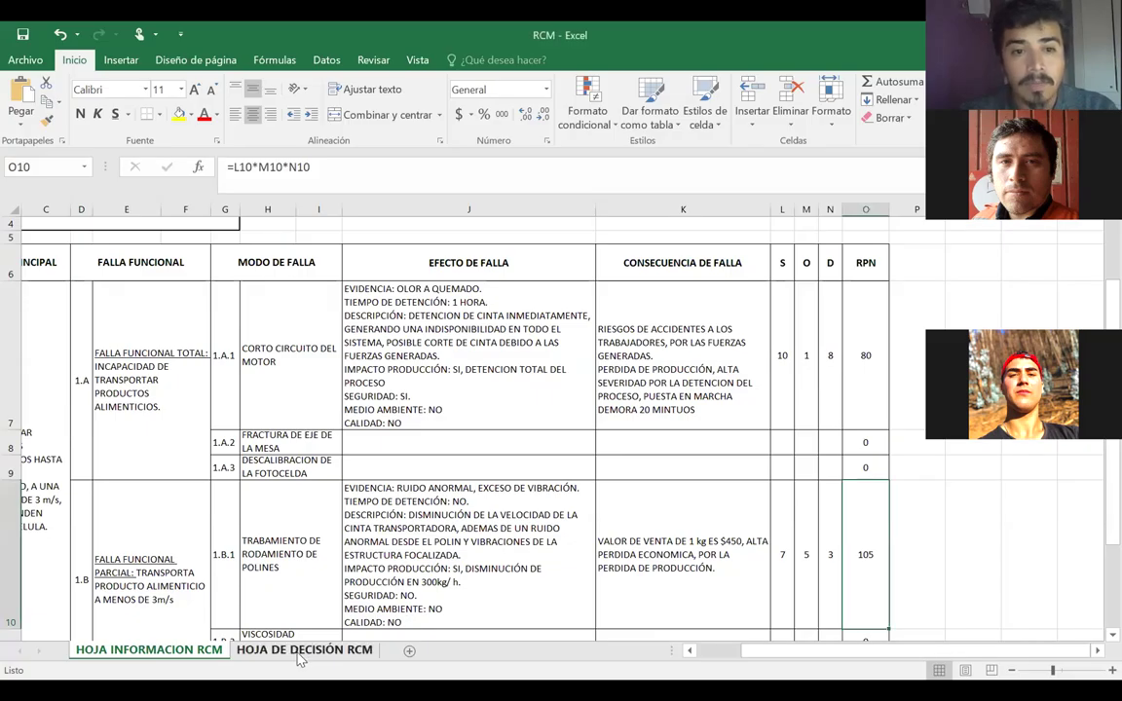
# - Read the comments on the consequence headings of the HOJA DE DECISIÓN RCM sheet and review the answers for failure mode 1.A.1
pyautogui.click(301, 659)
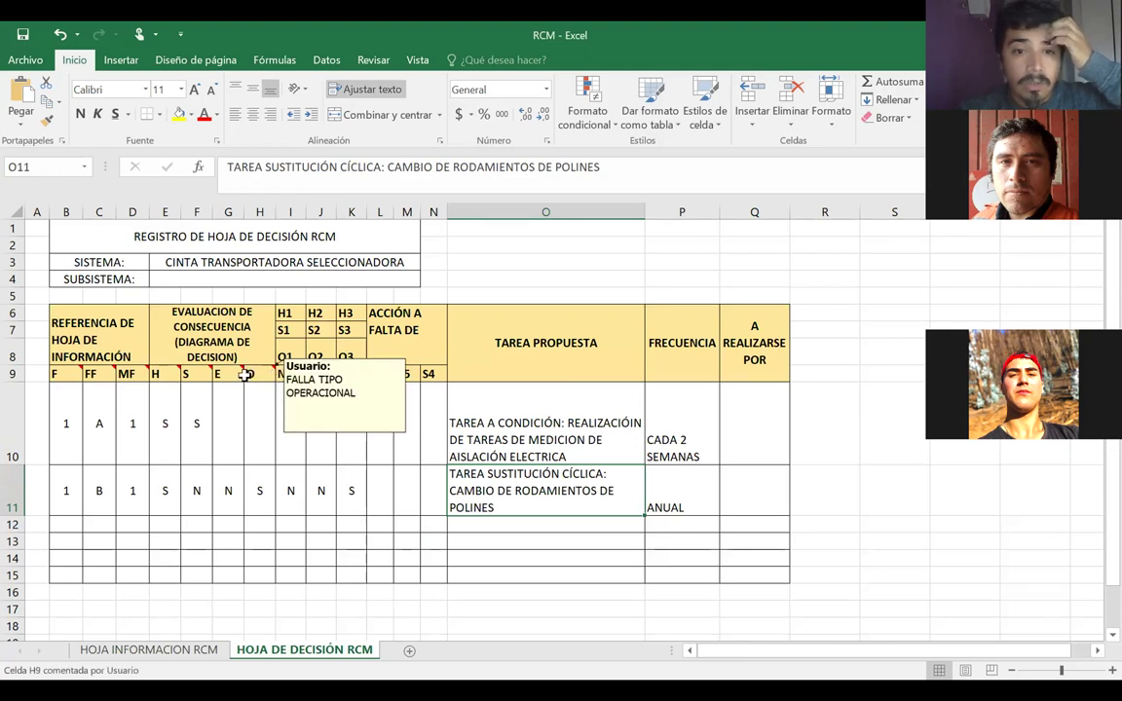
pyautogui.moveTo(197, 377)
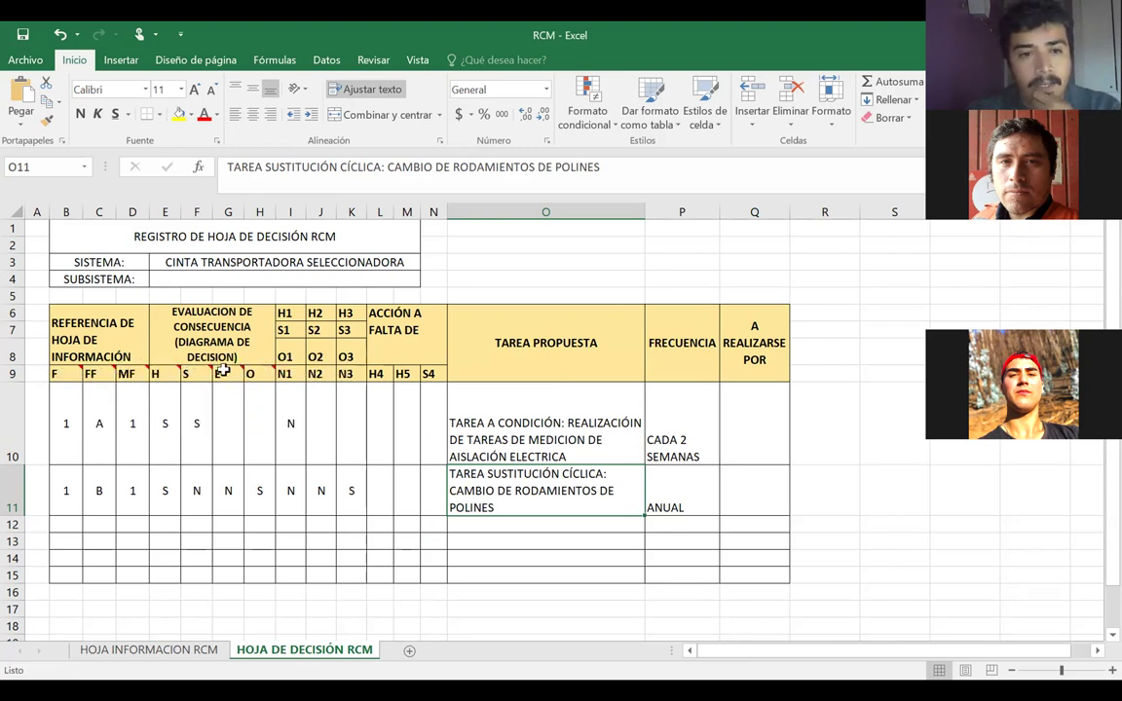
pyautogui.moveTo(156, 374)
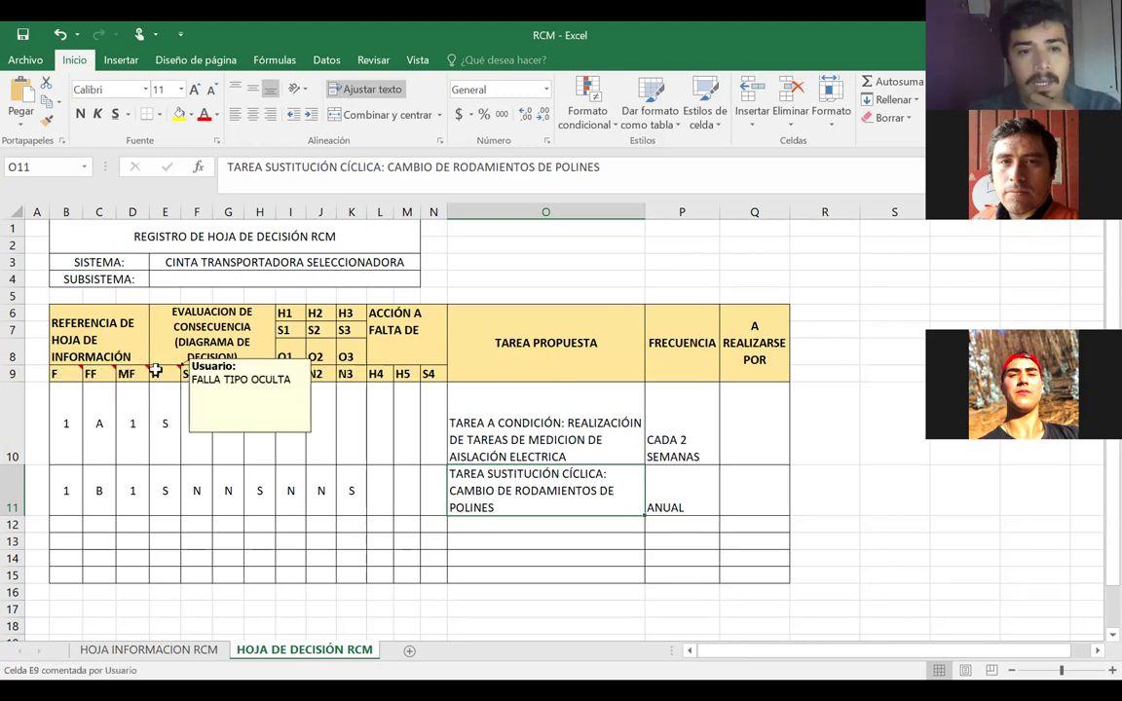
pyautogui.click(200, 431)
pyautogui.click(287, 432)
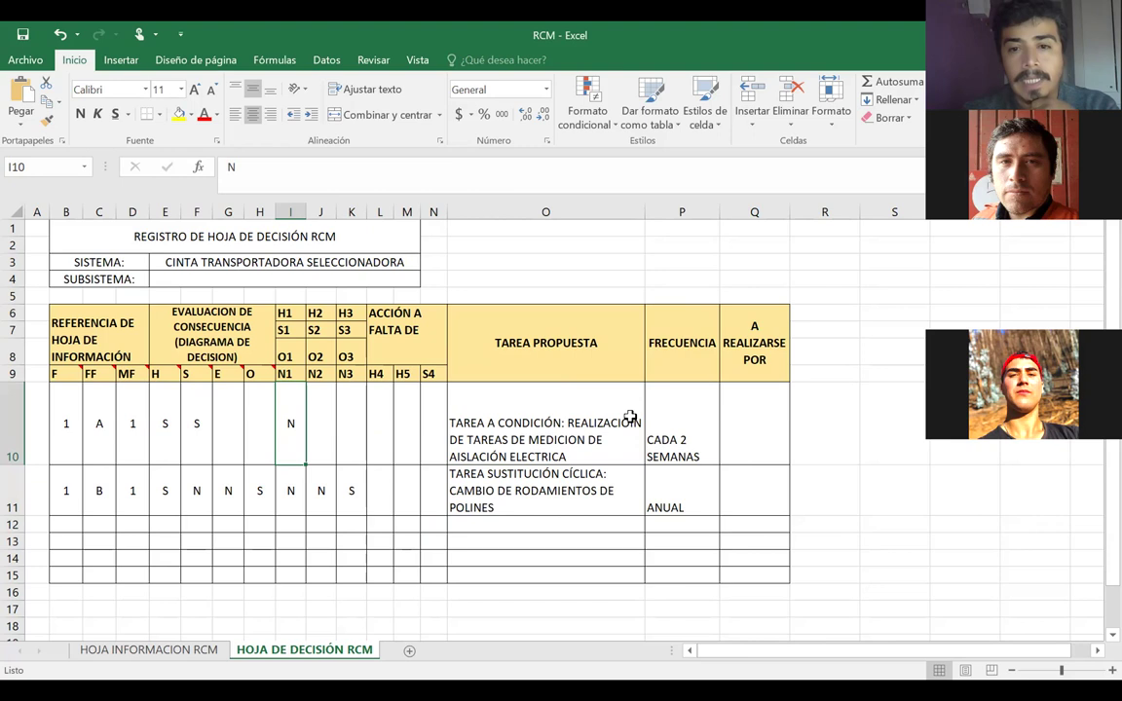
pyautogui.click(408, 413)
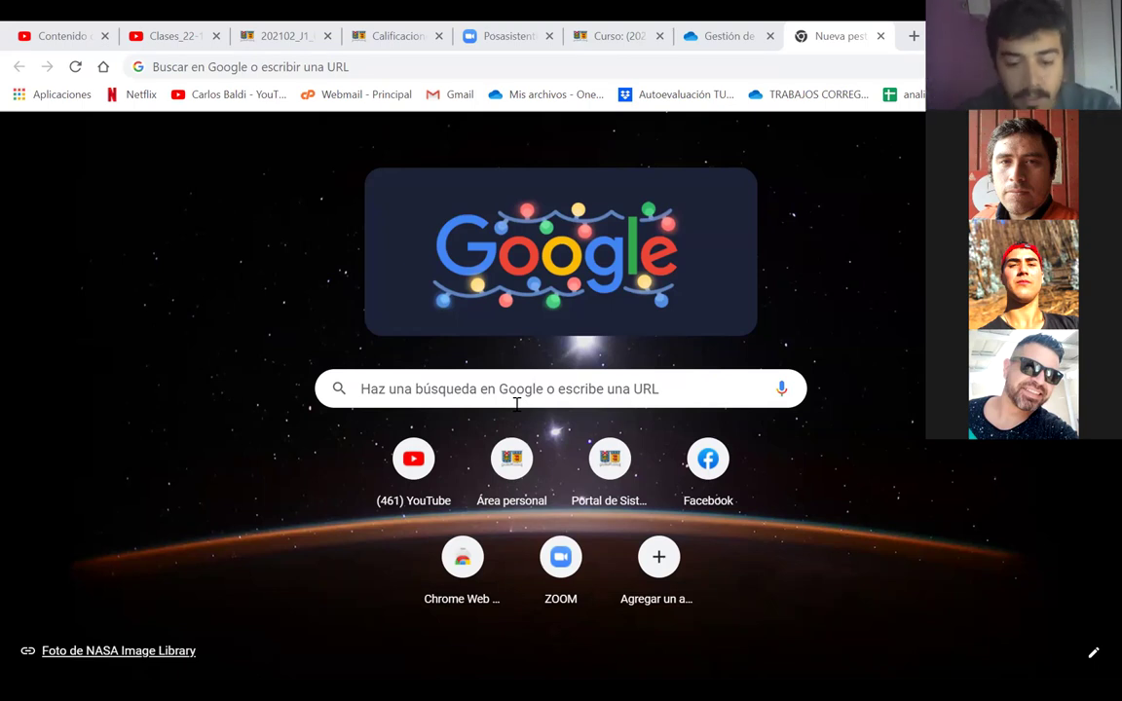
# - Search Google for FRACTTAL in the Chrome browser
pyautogui.click(314, 66)
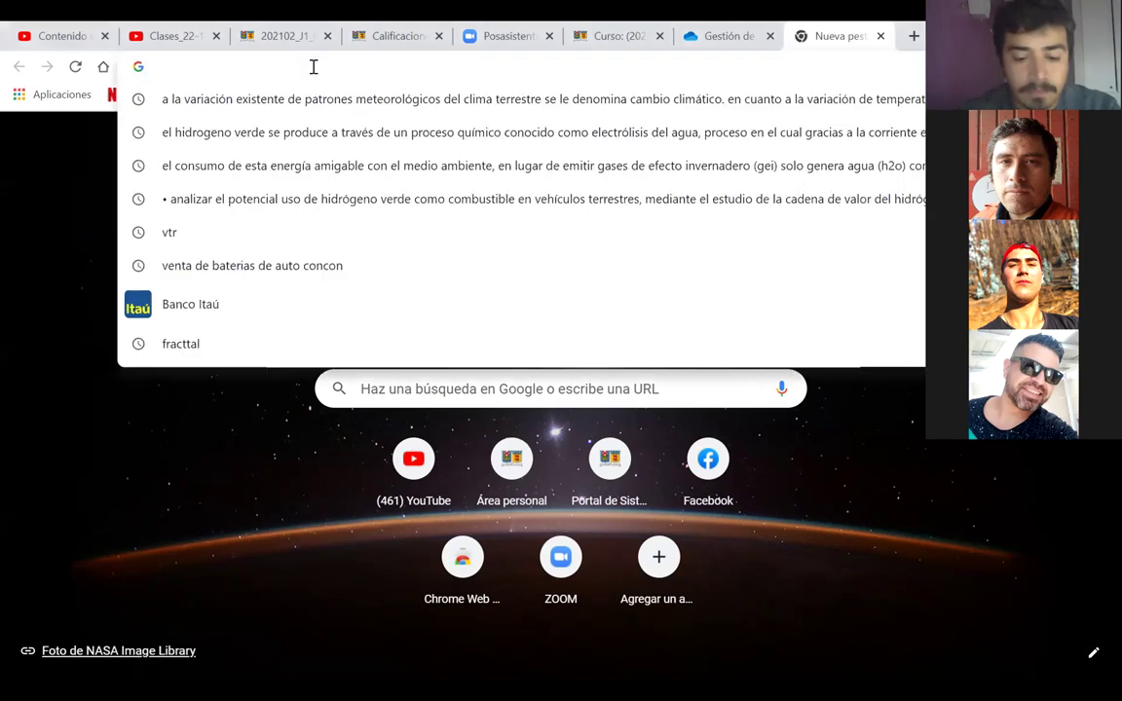
pyautogui.write('FRA')
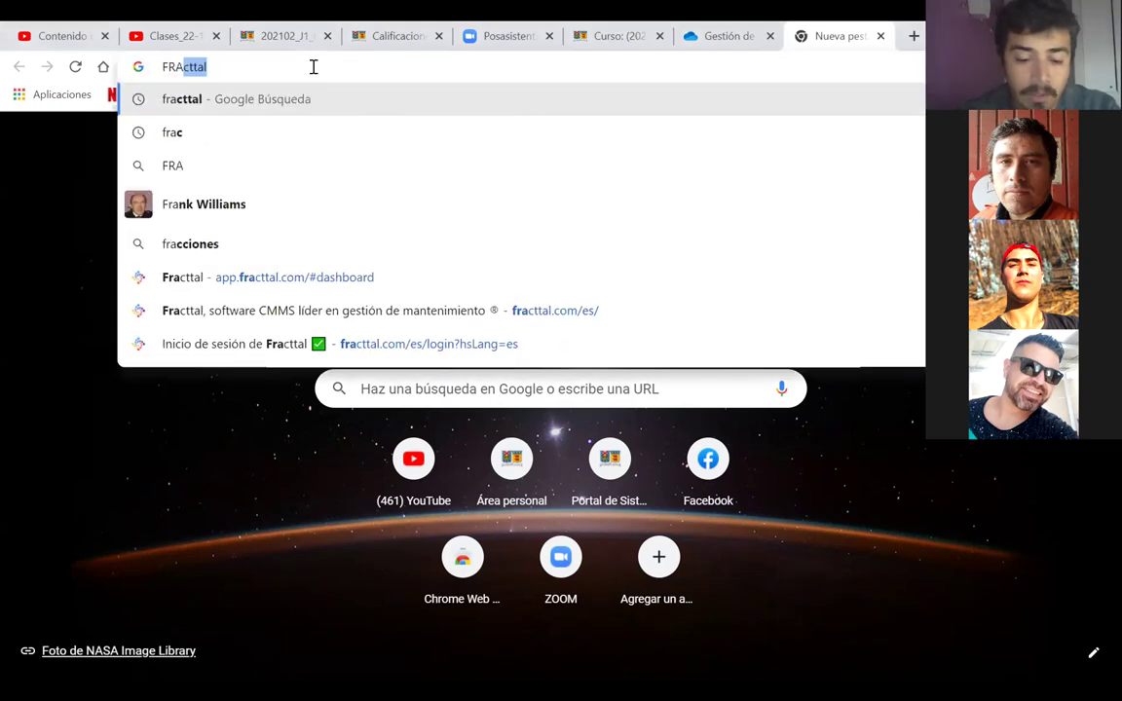
pyautogui.write('CTTAL')
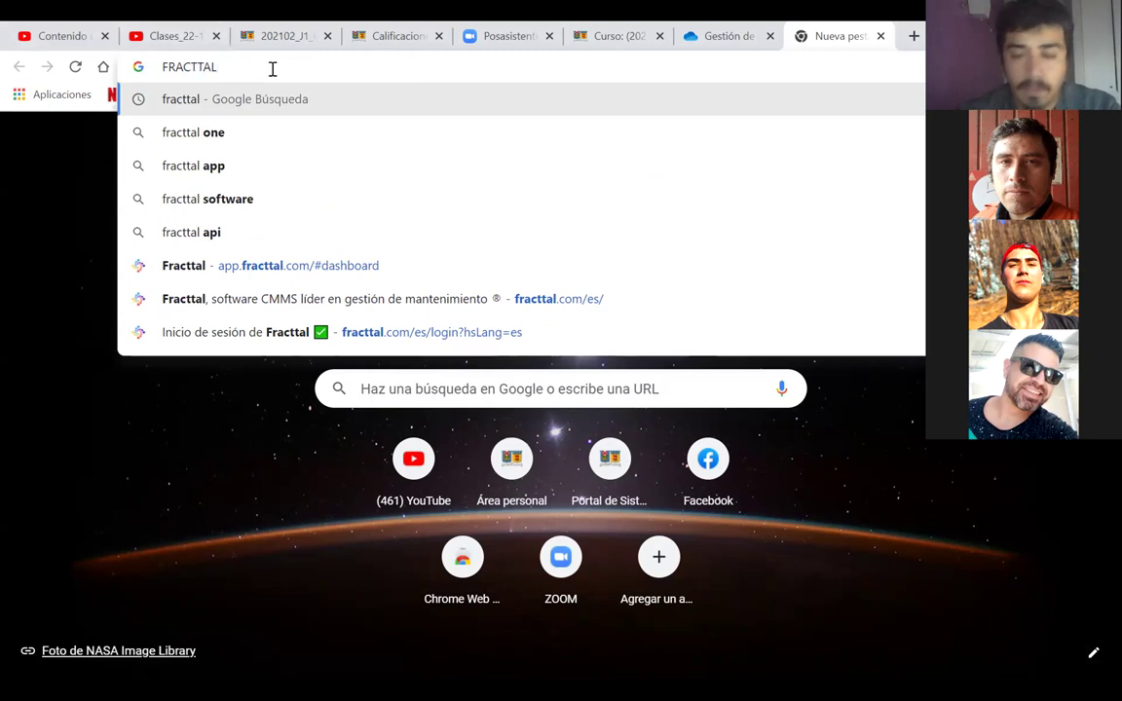
pyautogui.press('Return')
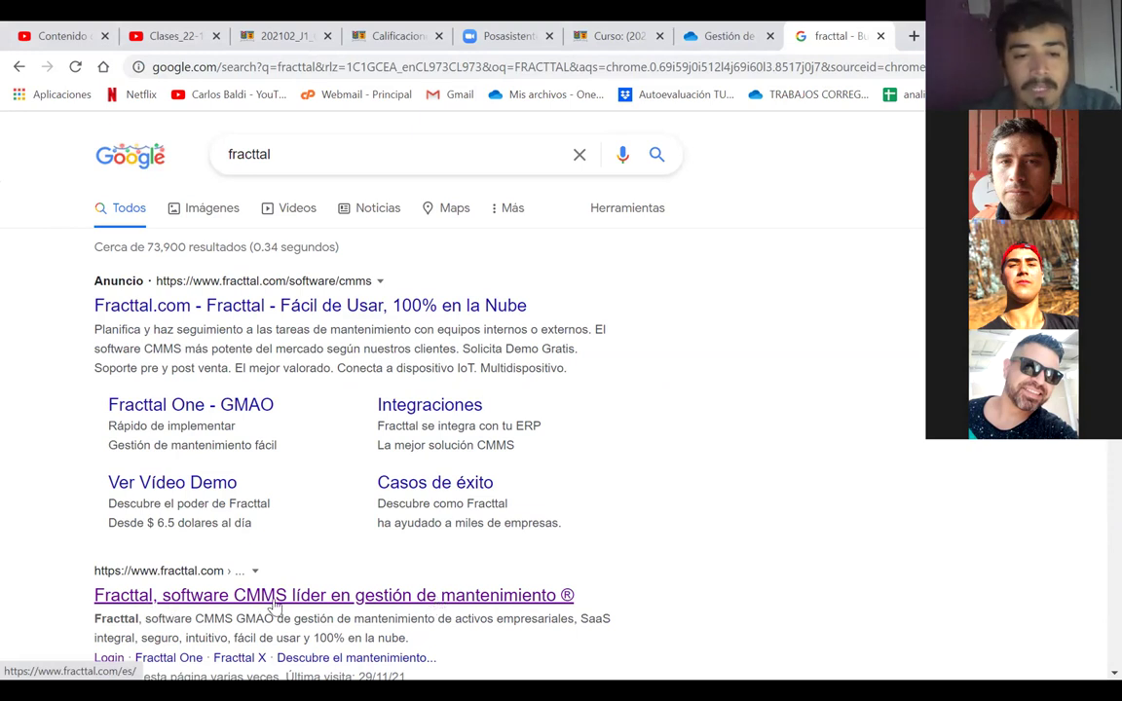
# - Open the Fracttal CMMS maintenance software website from the search results and accept its cookies
pyautogui.click(233, 598)
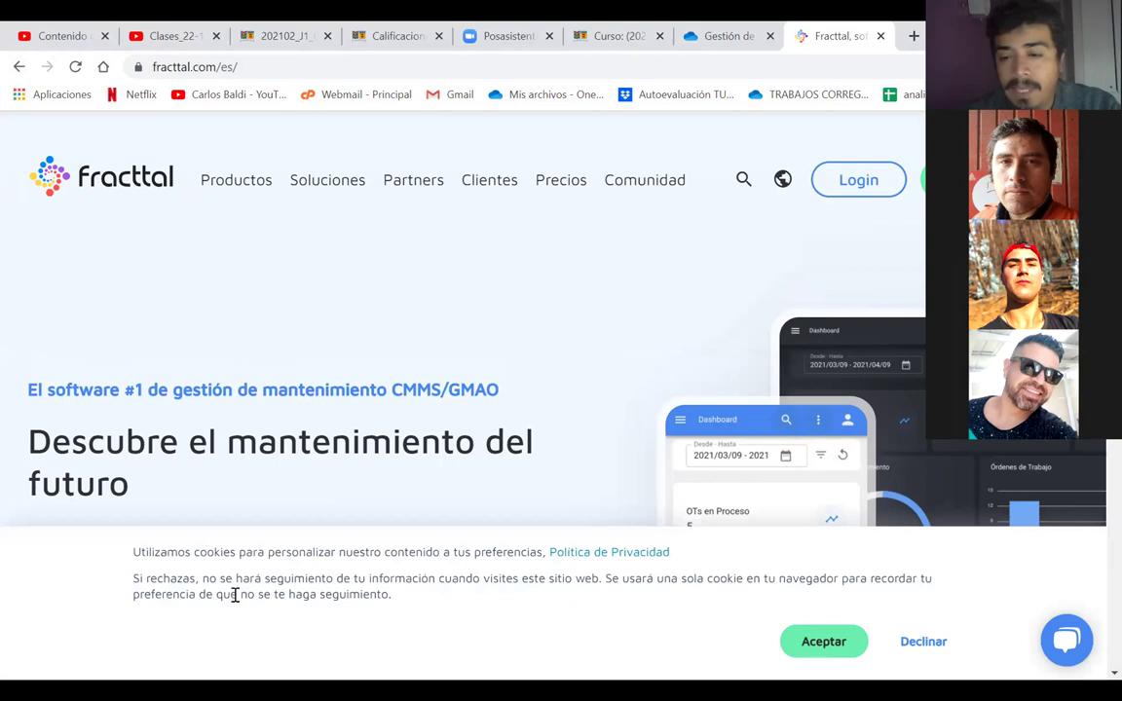
pyautogui.click(812, 641)
pyautogui.scroll(-2, 657, 491)
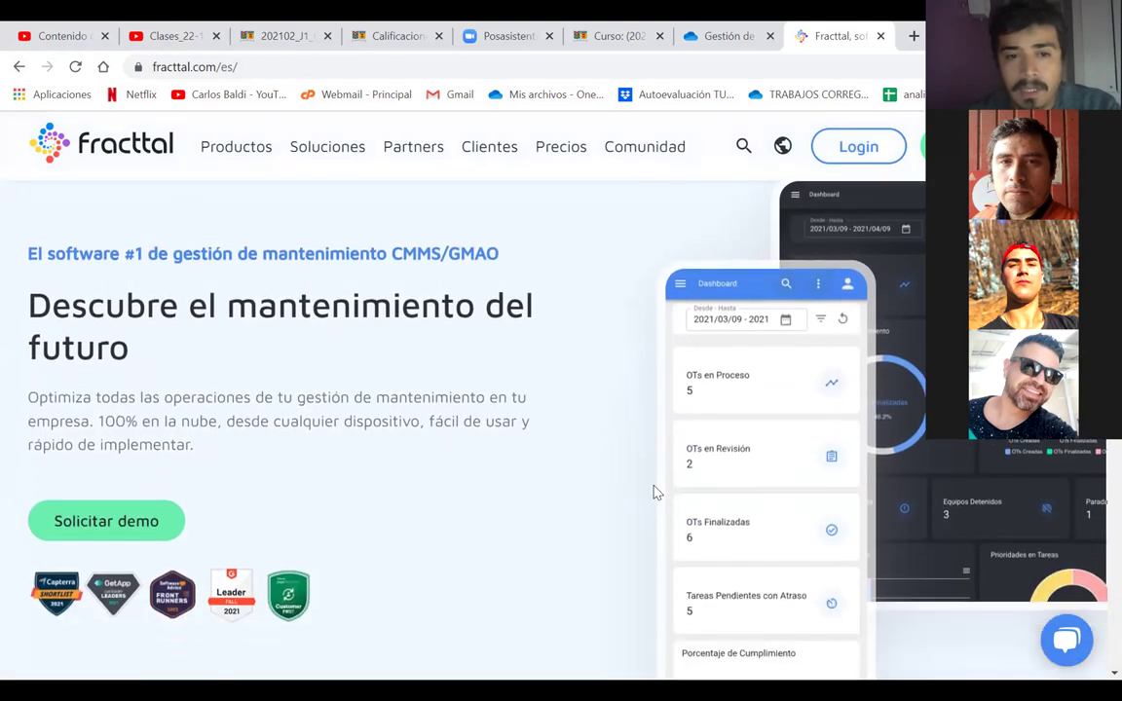
# - Examine the Fracttal home page's introduction, its product overview (Fracttal One, Predictto, Fracttal X) and the Nuestros clientes section
pyautogui.scroll(-1, 657, 491)
pyautogui.scroll(1, 656, 491)
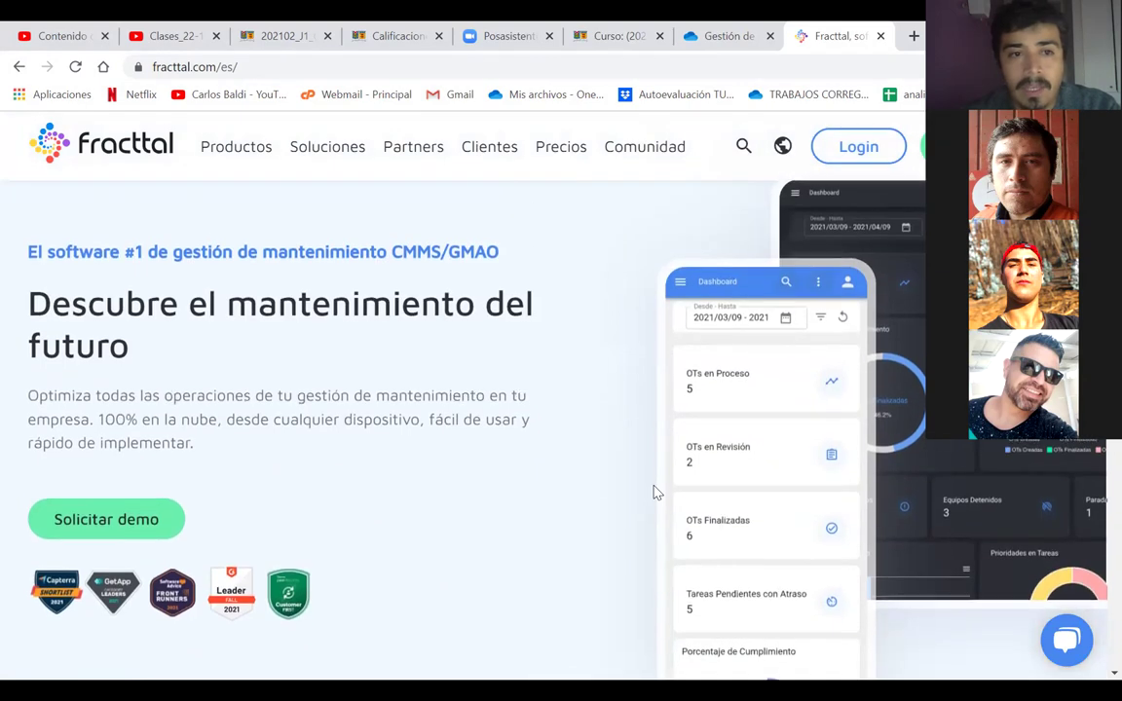
pyautogui.scroll(-1, 656, 493)
pyautogui.scroll(-2, 657, 491)
pyautogui.scroll(-3, 656, 493)
pyautogui.scroll(-6, 656, 492)
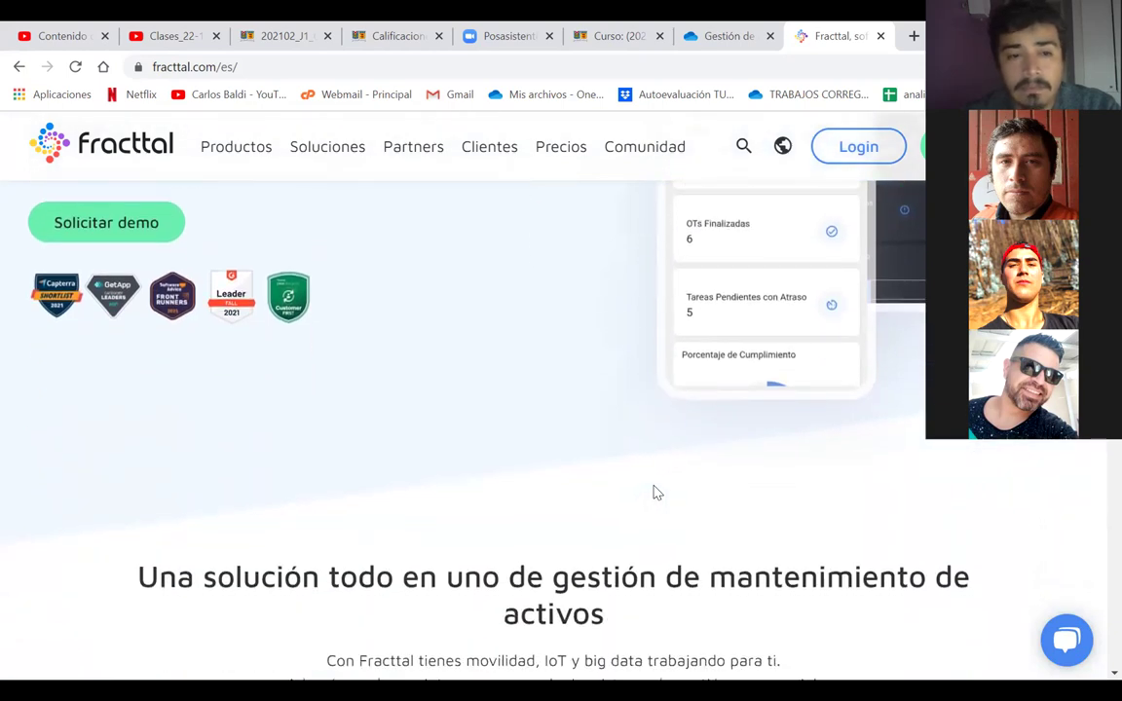
pyautogui.scroll(-4, 654, 486)
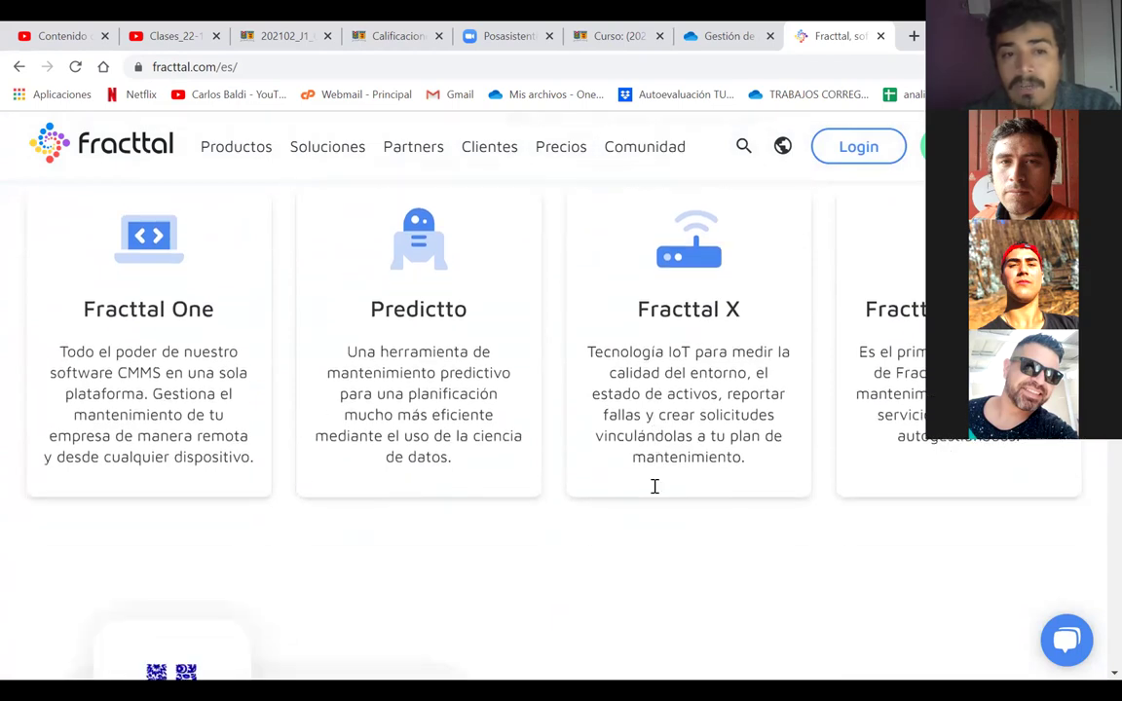
pyautogui.scroll(-7, 654, 487)
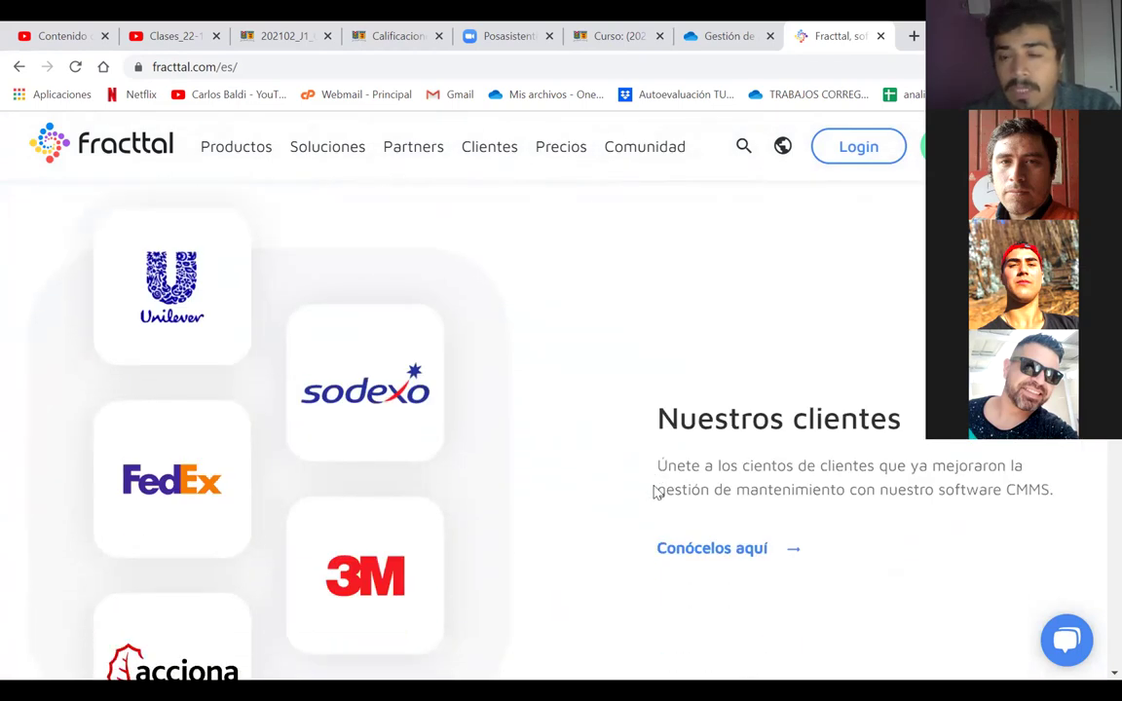
pyautogui.scroll(10, 655, 493)
pyautogui.scroll(-4, 655, 493)
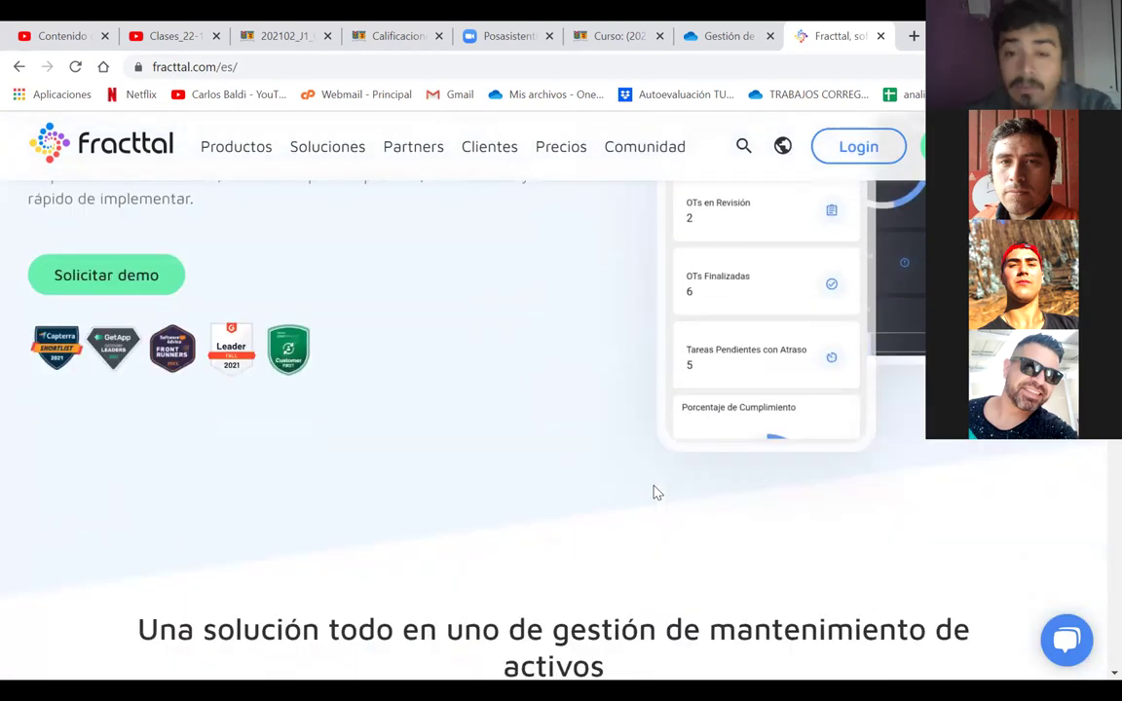
pyautogui.scroll(-7, 654, 492)
pyautogui.scroll(-8, 654, 485)
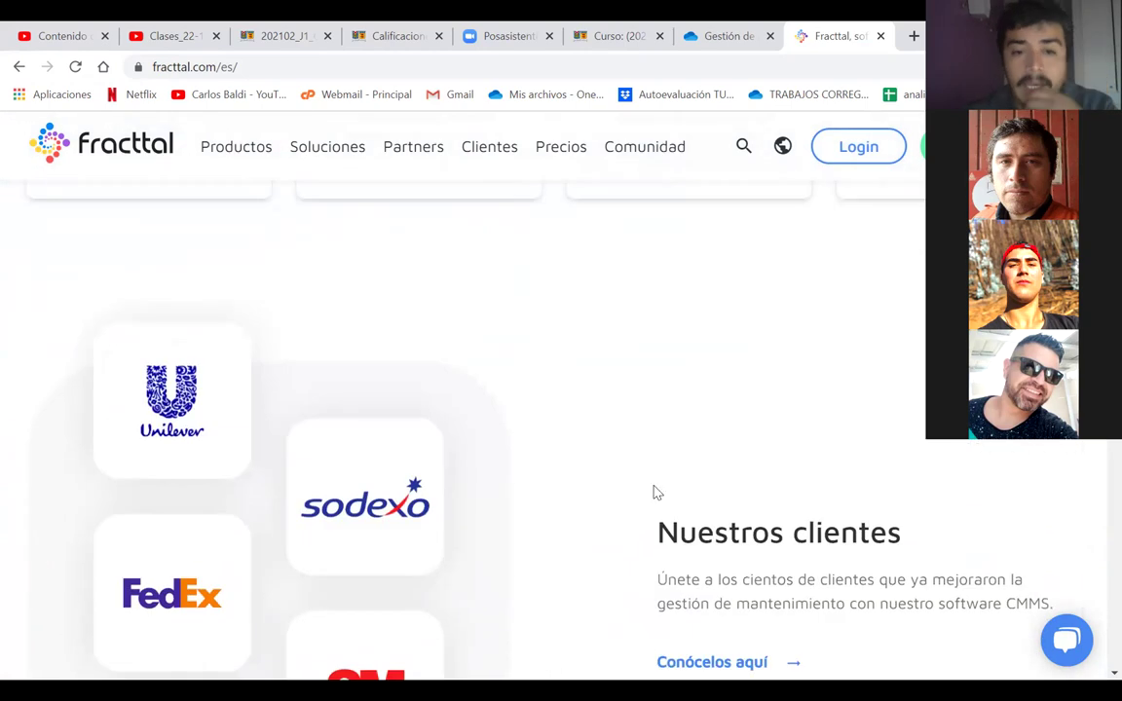
pyautogui.scroll(-3, 654, 492)
pyautogui.scroll(-3, 654, 493)
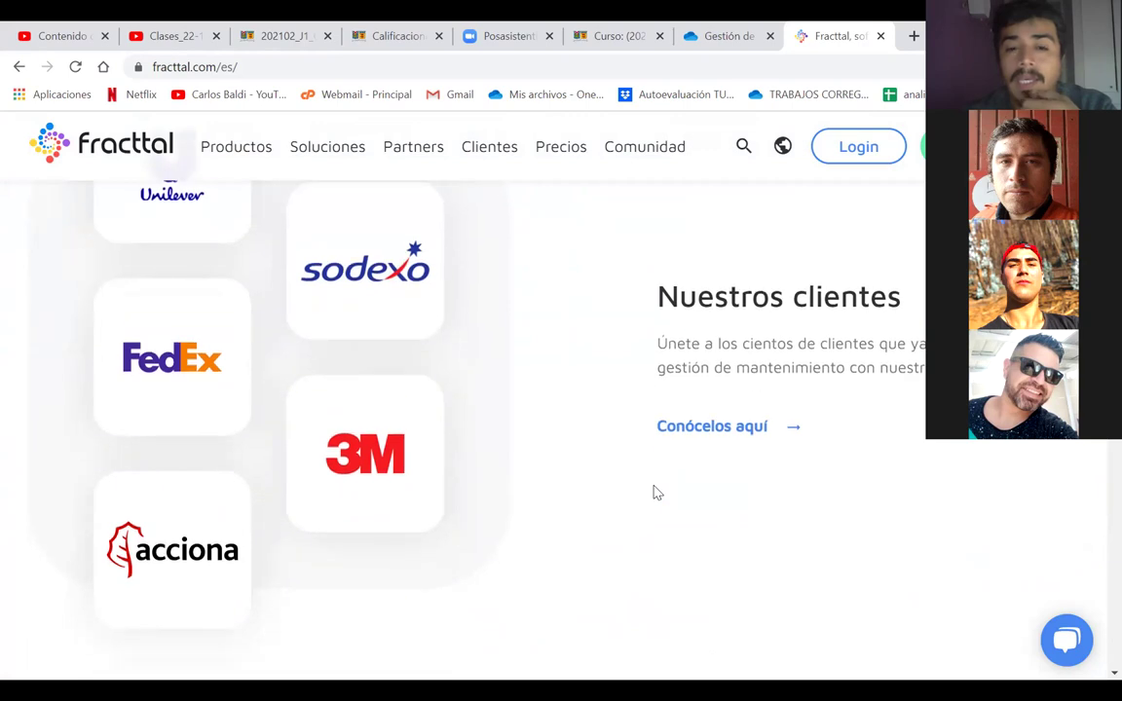
# - Examine the sections on managing work orders and administering teams, suppliers and clients, dismissing the free webinar pop-up
pyautogui.scroll(-8, 653, 492)
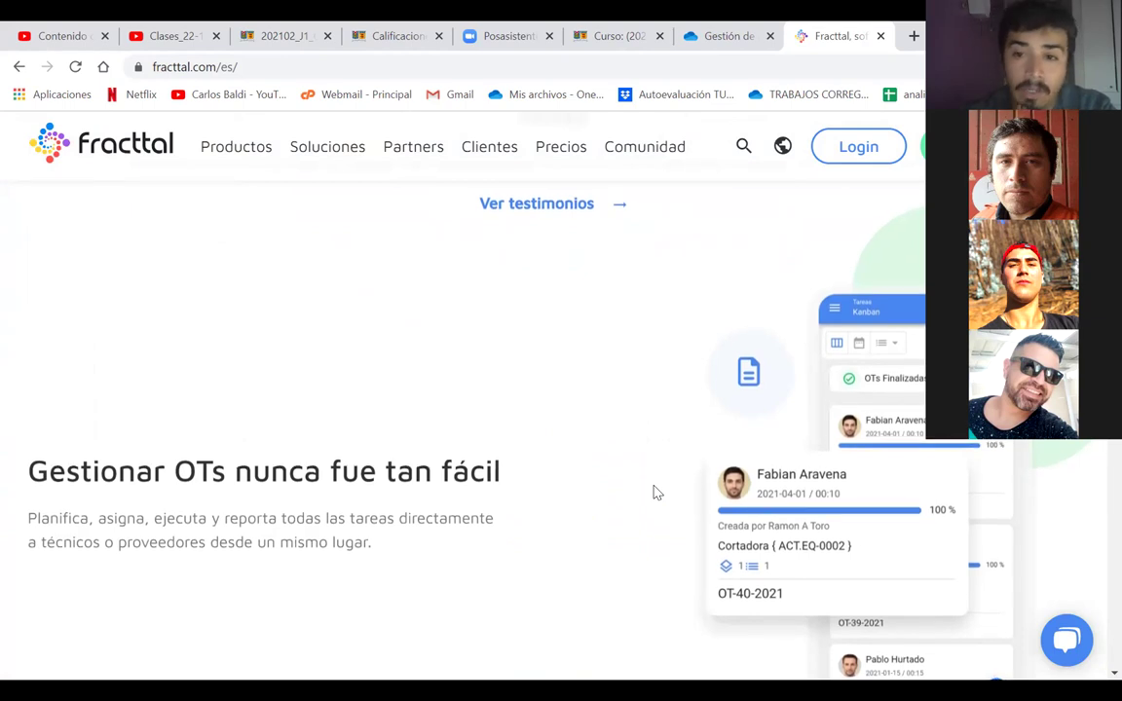
pyautogui.scroll(1, 658, 493)
pyautogui.scroll(-2, 657, 493)
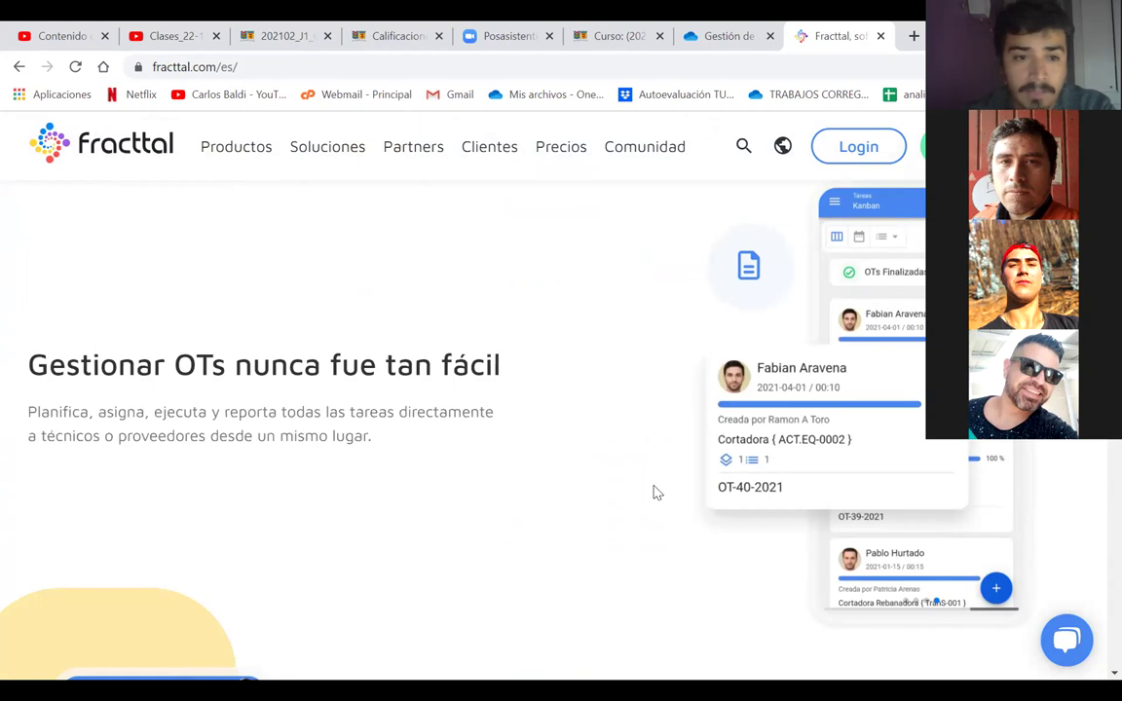
pyautogui.scroll(-3, 657, 492)
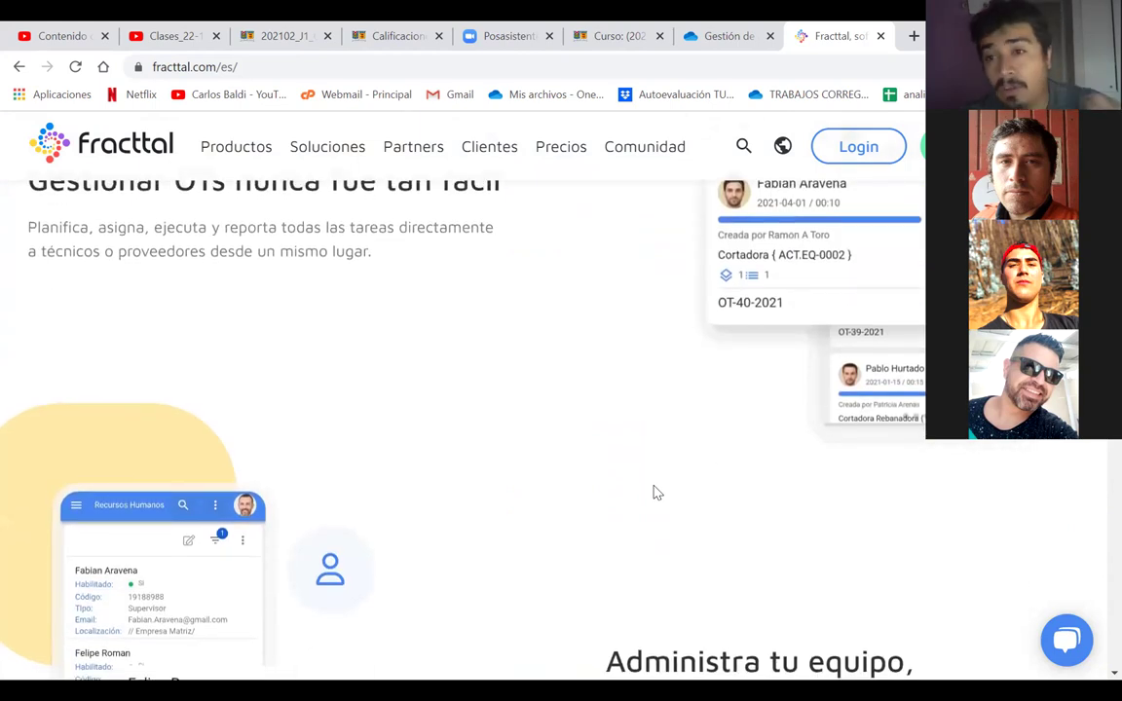
pyautogui.scroll(-3, 657, 492)
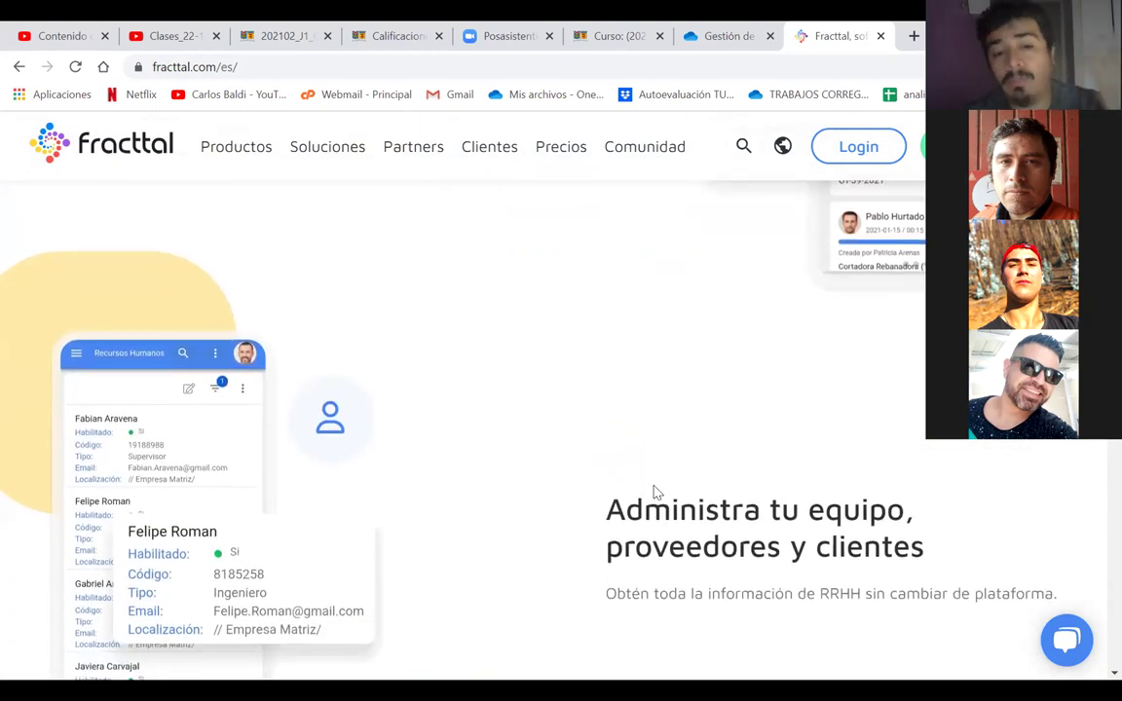
pyautogui.scroll(-1, 658, 492)
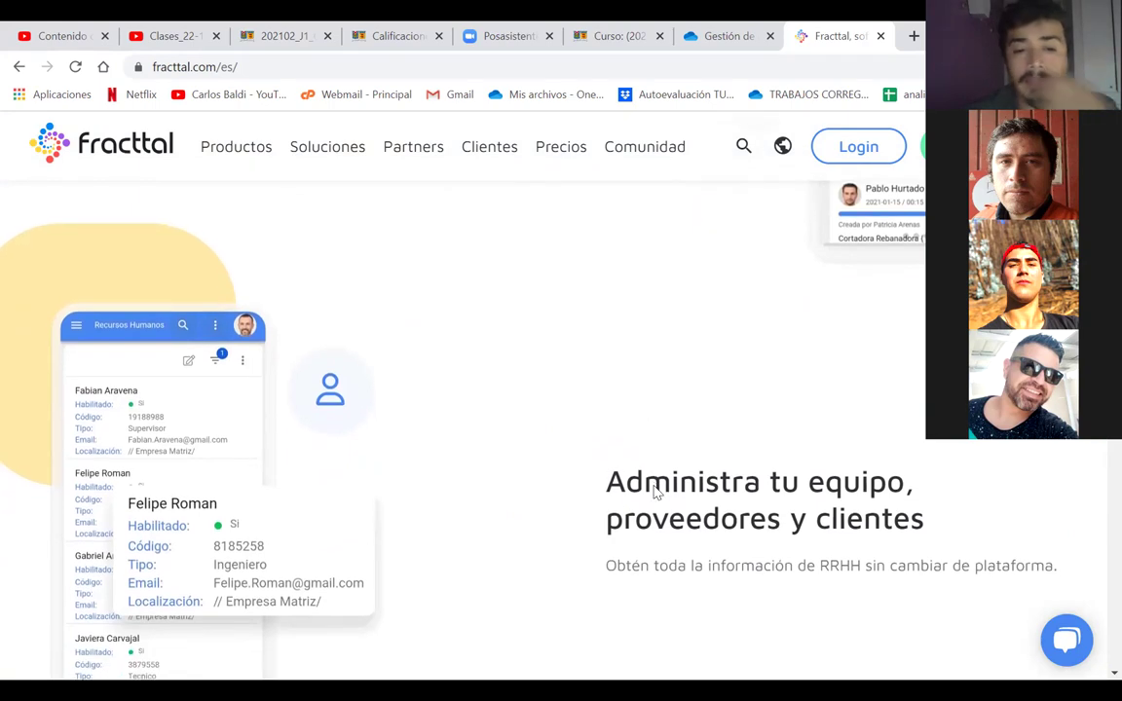
pyautogui.scroll(-2, 658, 493)
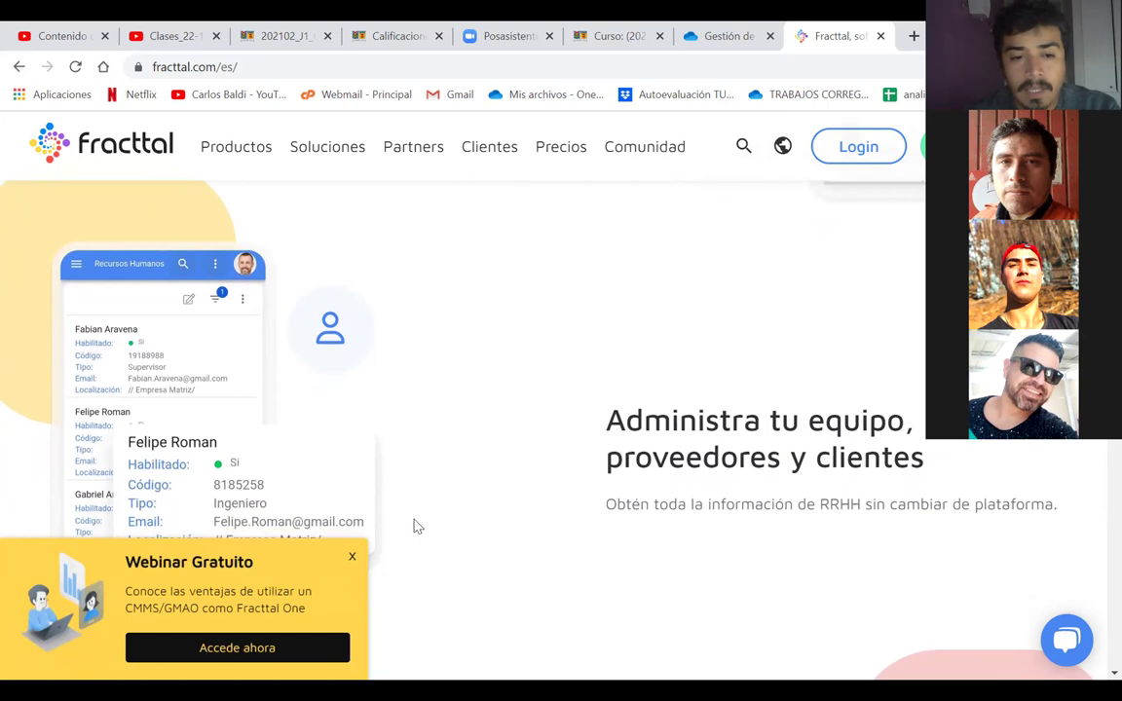
pyautogui.click(353, 555)
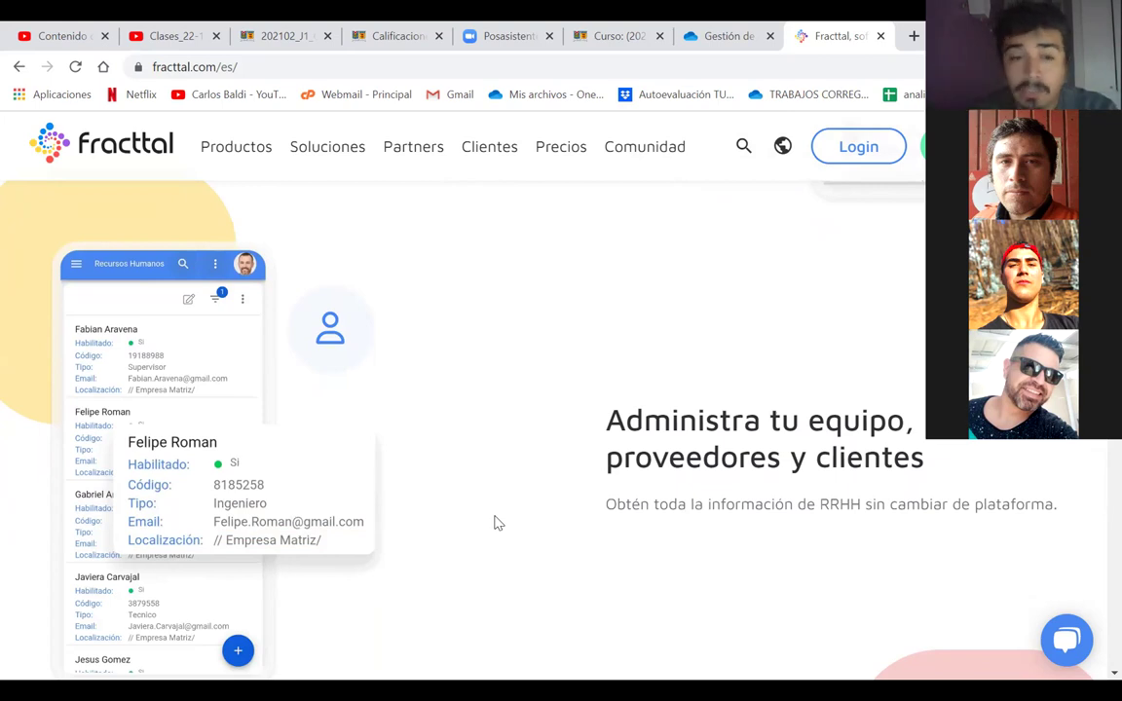
pyautogui.scroll(-1, 497, 523)
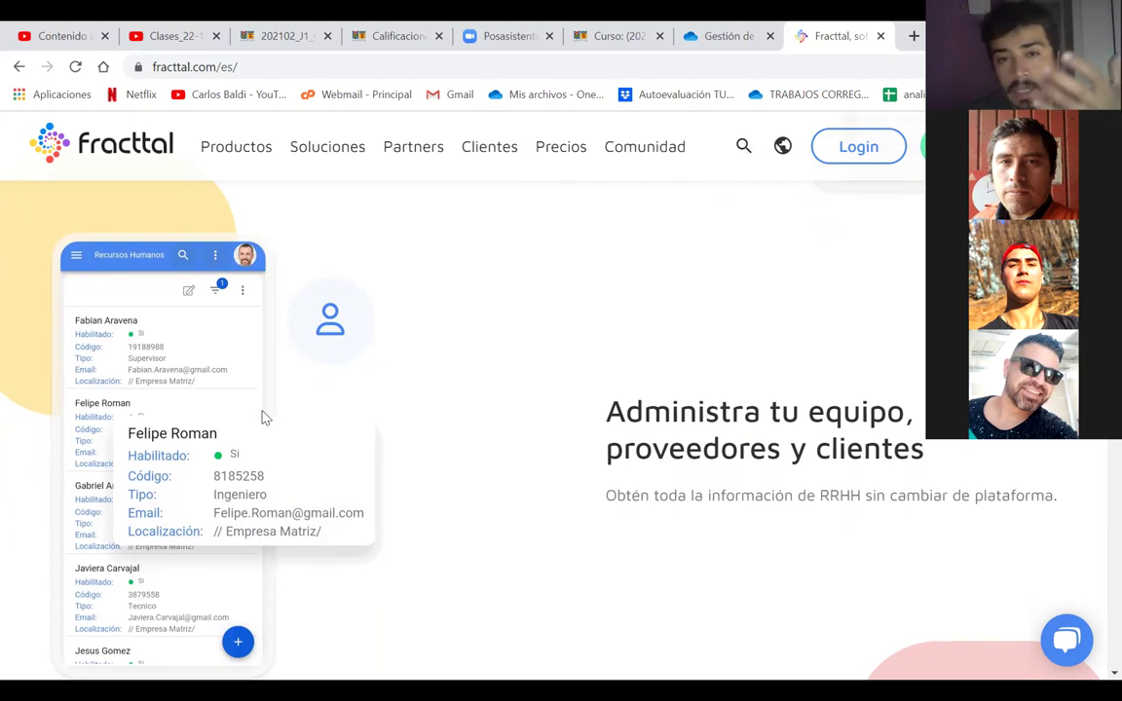
pyautogui.scroll(-1, 448, 473)
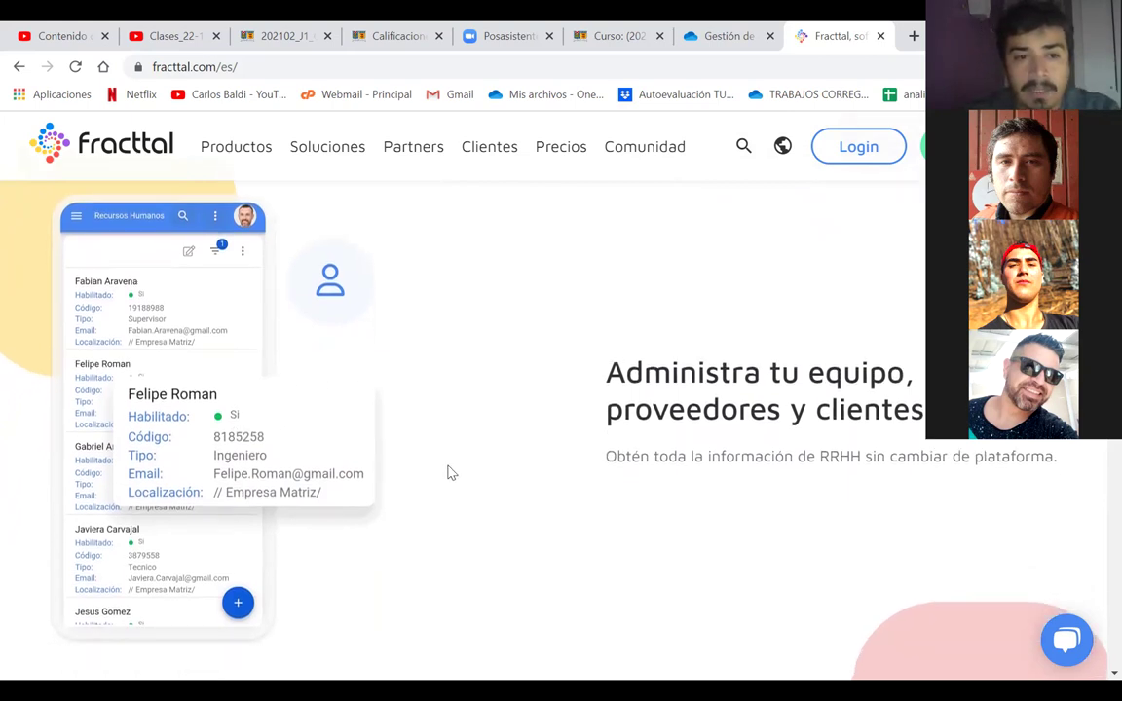
pyautogui.scroll(-3, 450, 472)
pyautogui.scroll(-4, 447, 472)
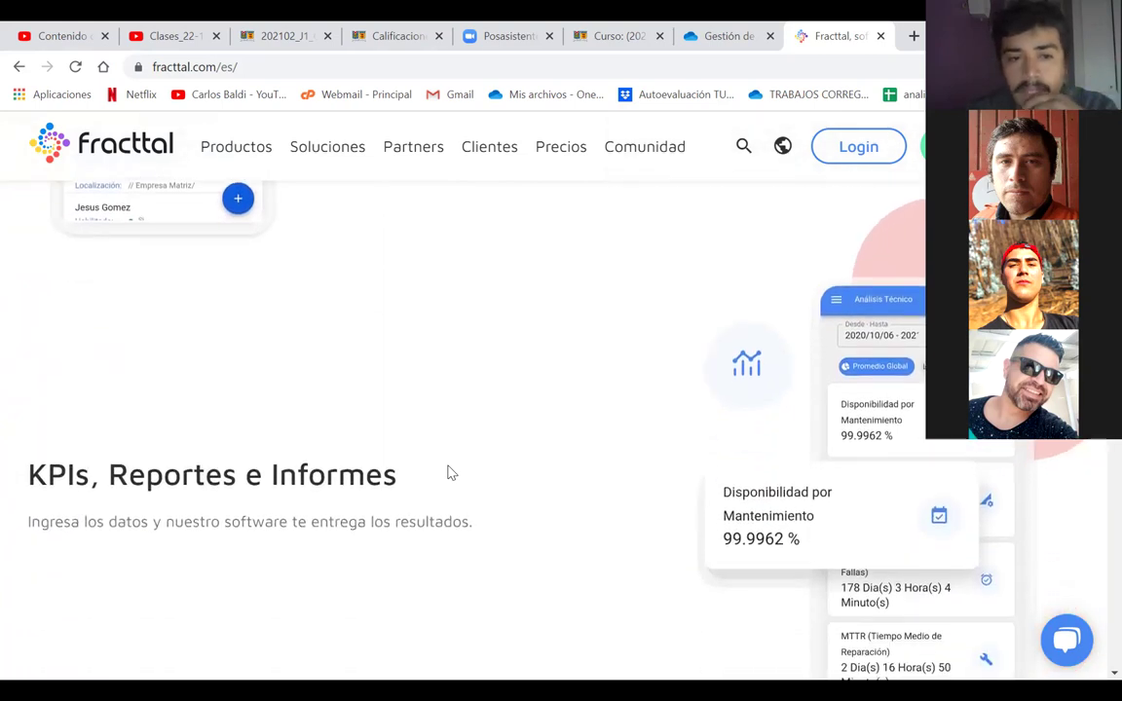
pyautogui.scroll(6, 448, 472)
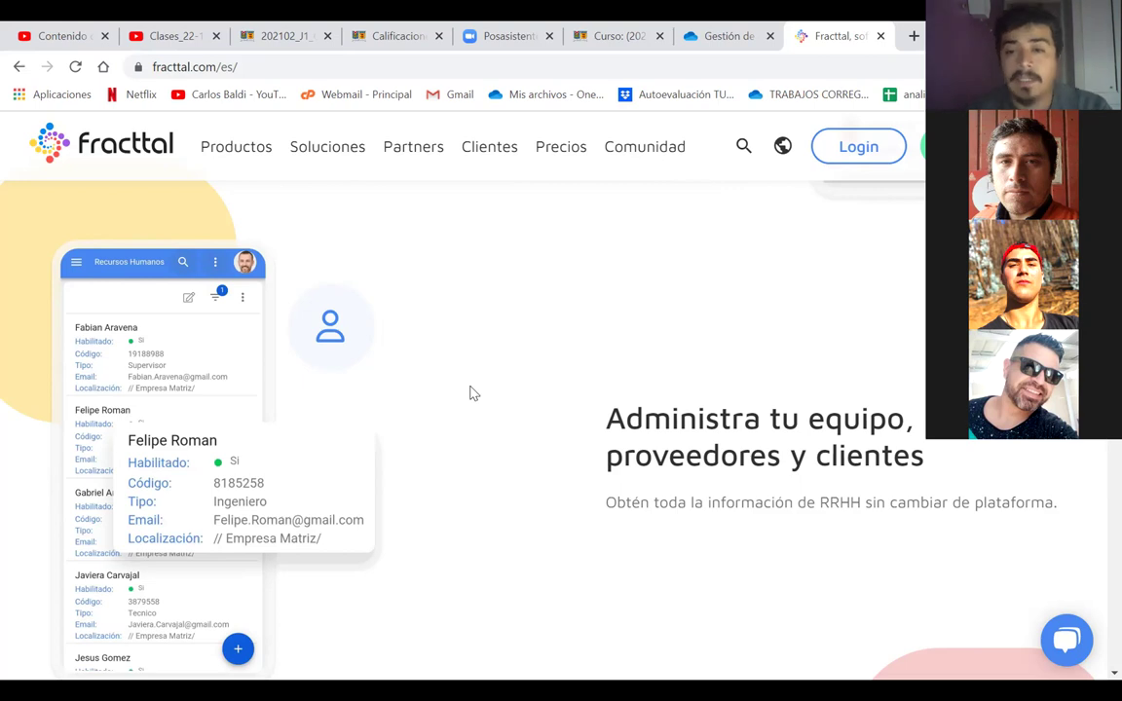
pyautogui.scroll(-1, 473, 392)
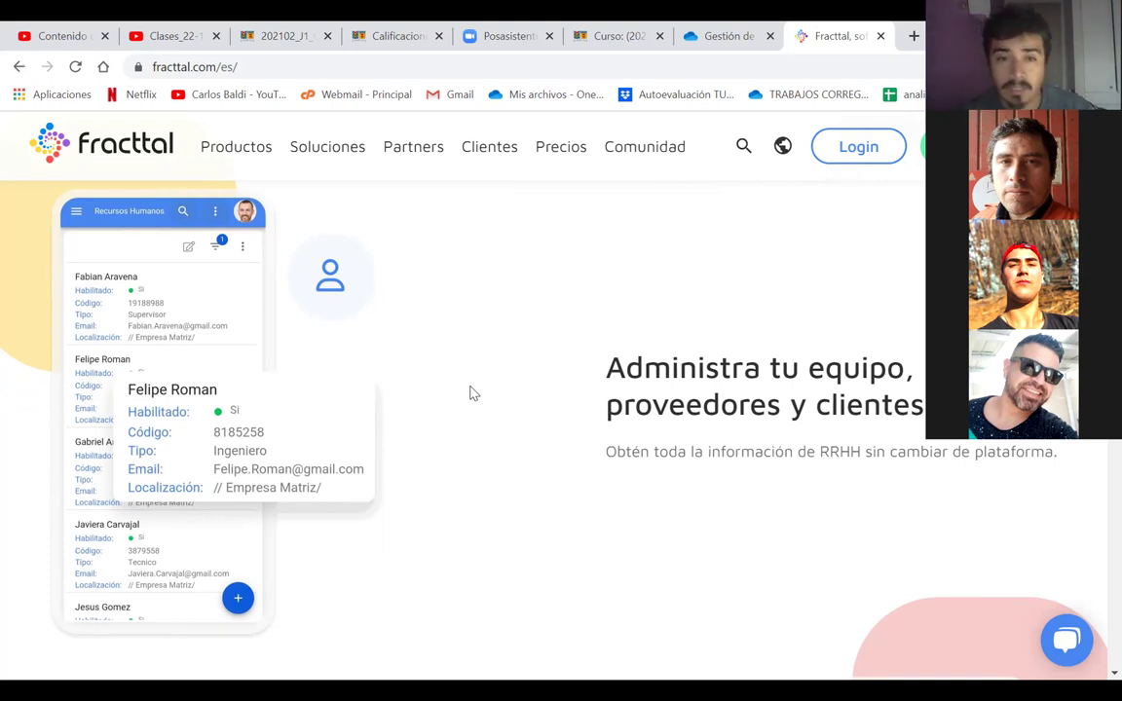
# - Examine the KPIs, Reportes e Informes section and the cloud, mobile, IoT and CMMS award sections below it
pyautogui.scroll(-4, 469, 393)
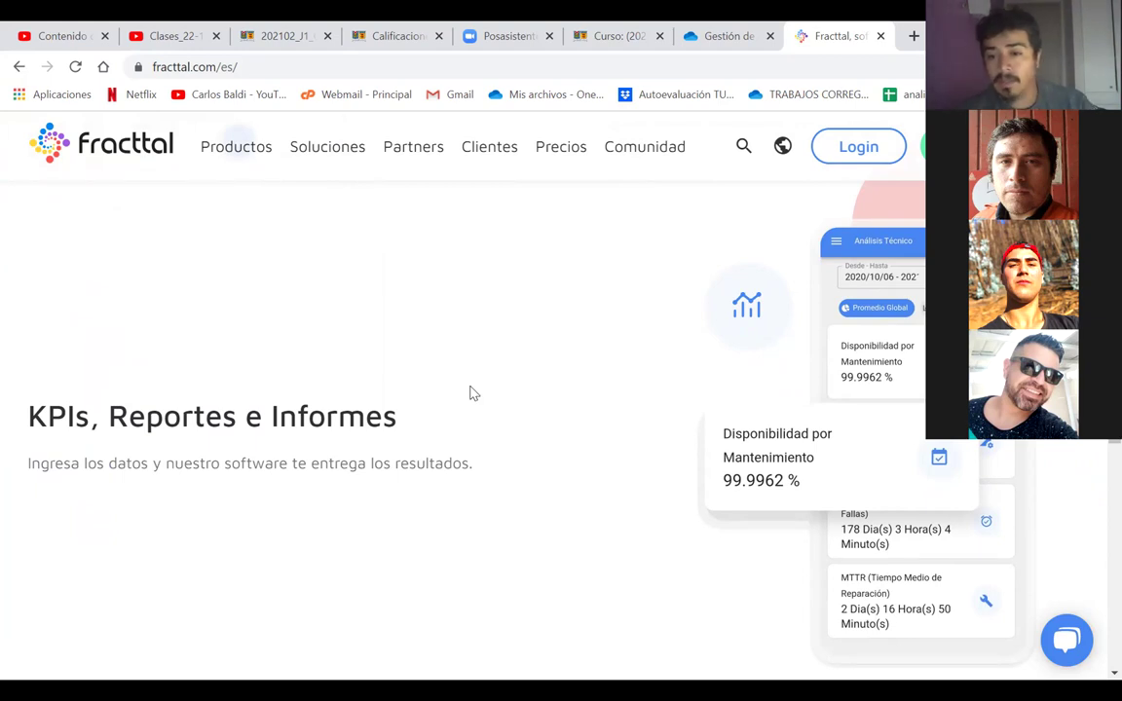
pyautogui.scroll(-1, 469, 392)
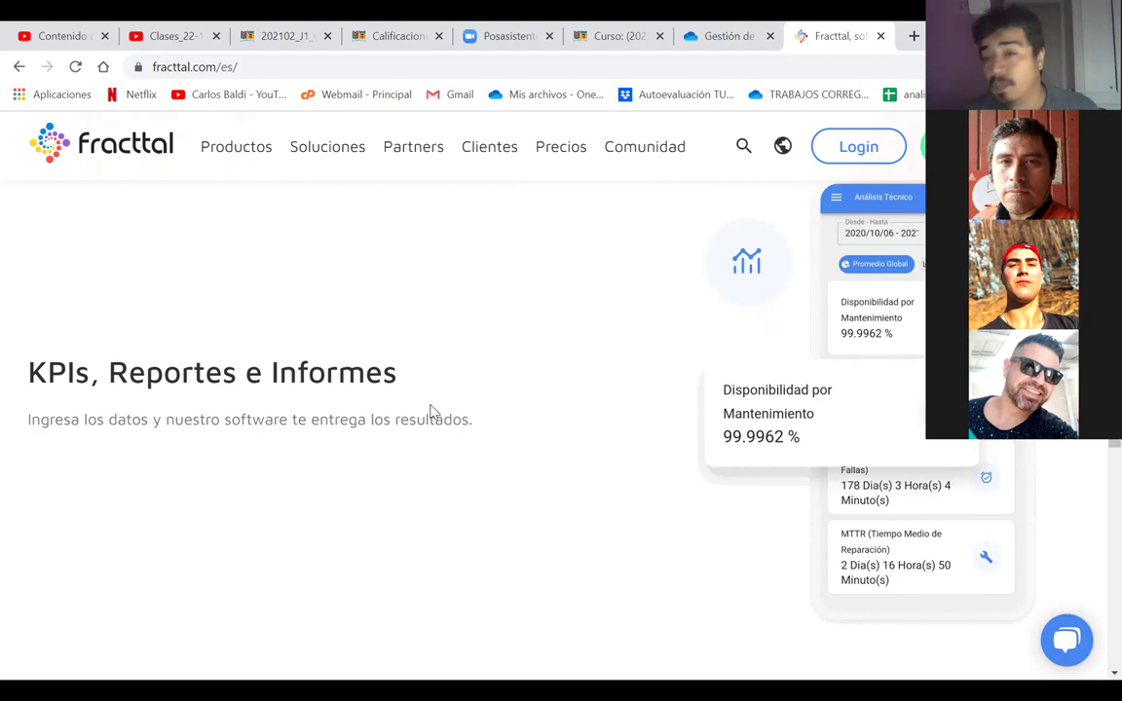
pyautogui.scroll(-5, 432, 410)
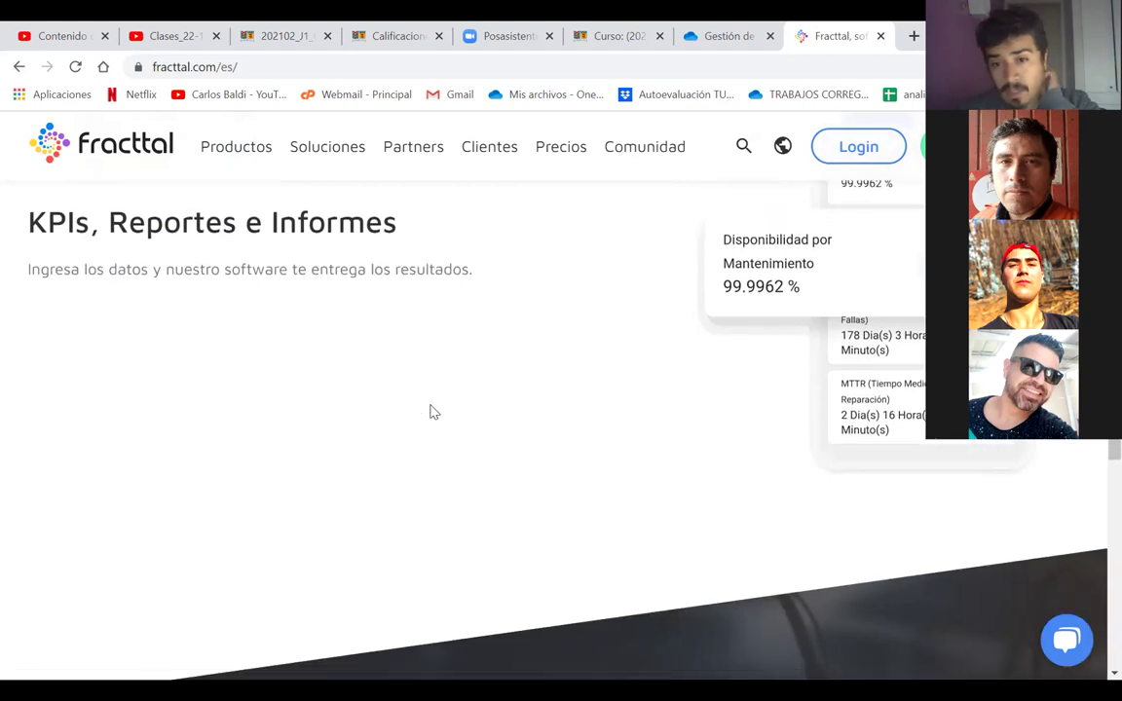
pyautogui.scroll(-3, 432, 411)
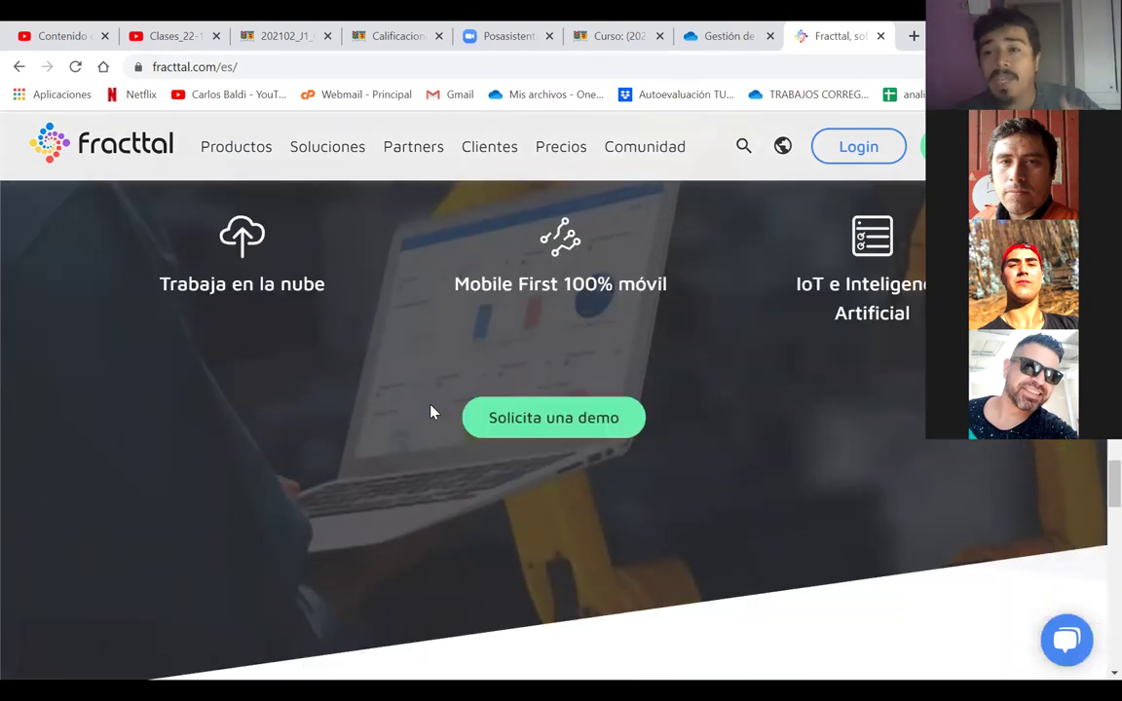
pyautogui.scroll(-2, 433, 411)
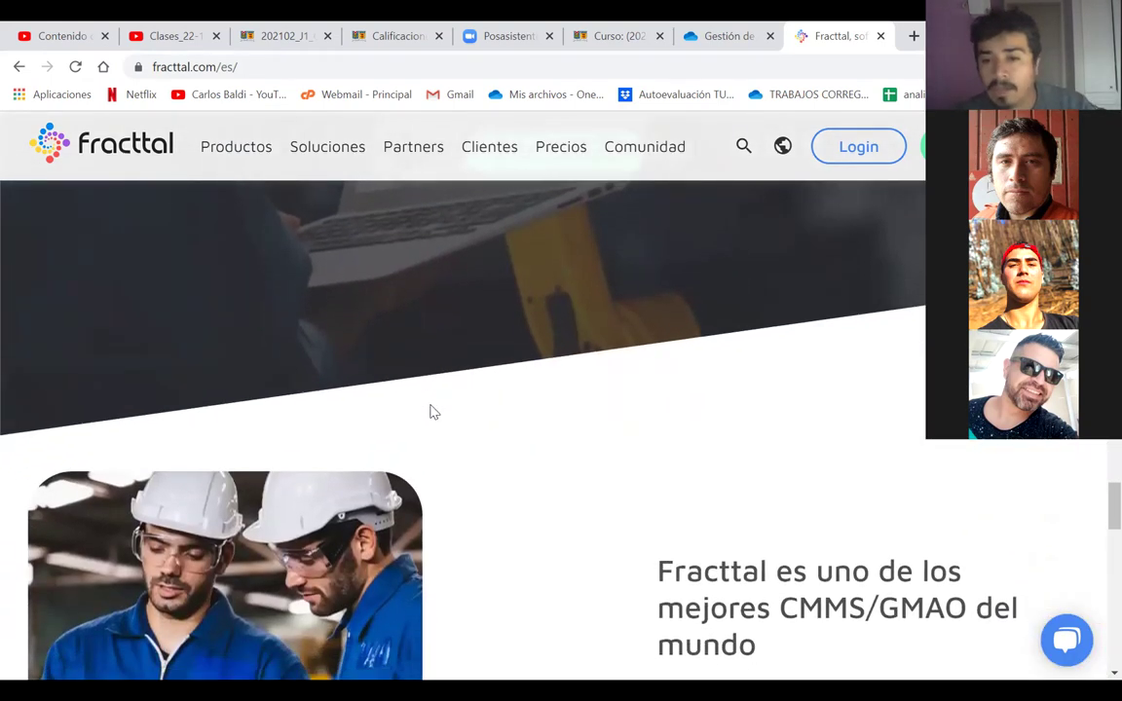
pyautogui.scroll(-1, 433, 412)
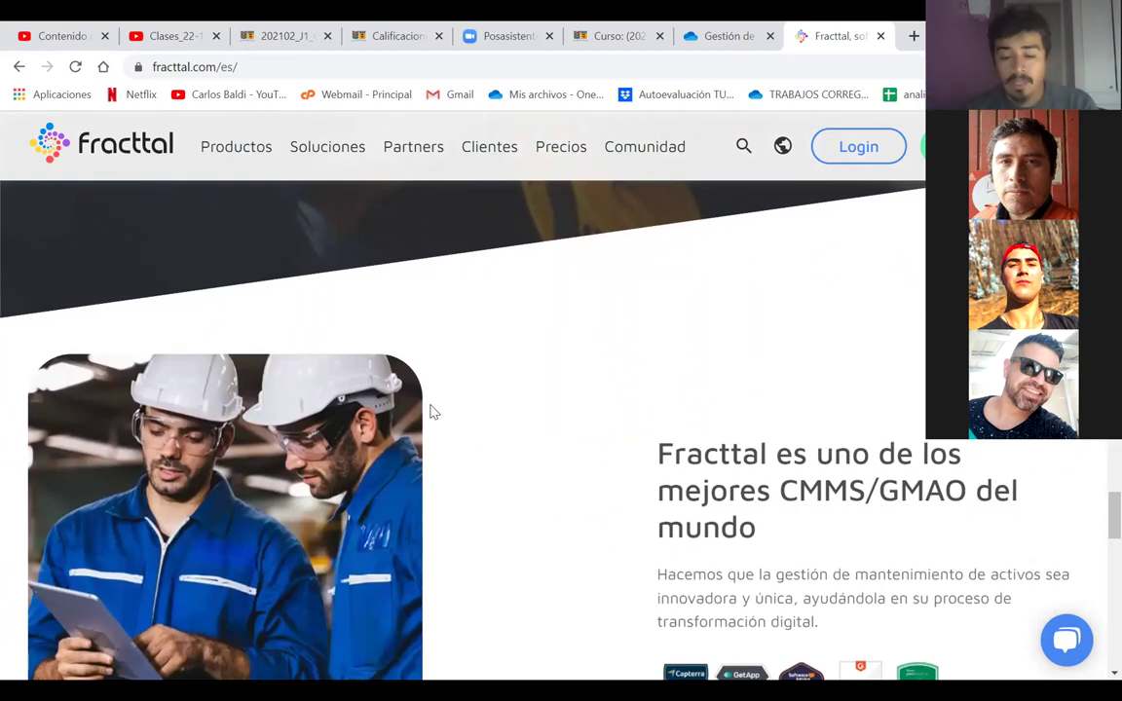
pyautogui.scroll(-5, 433, 412)
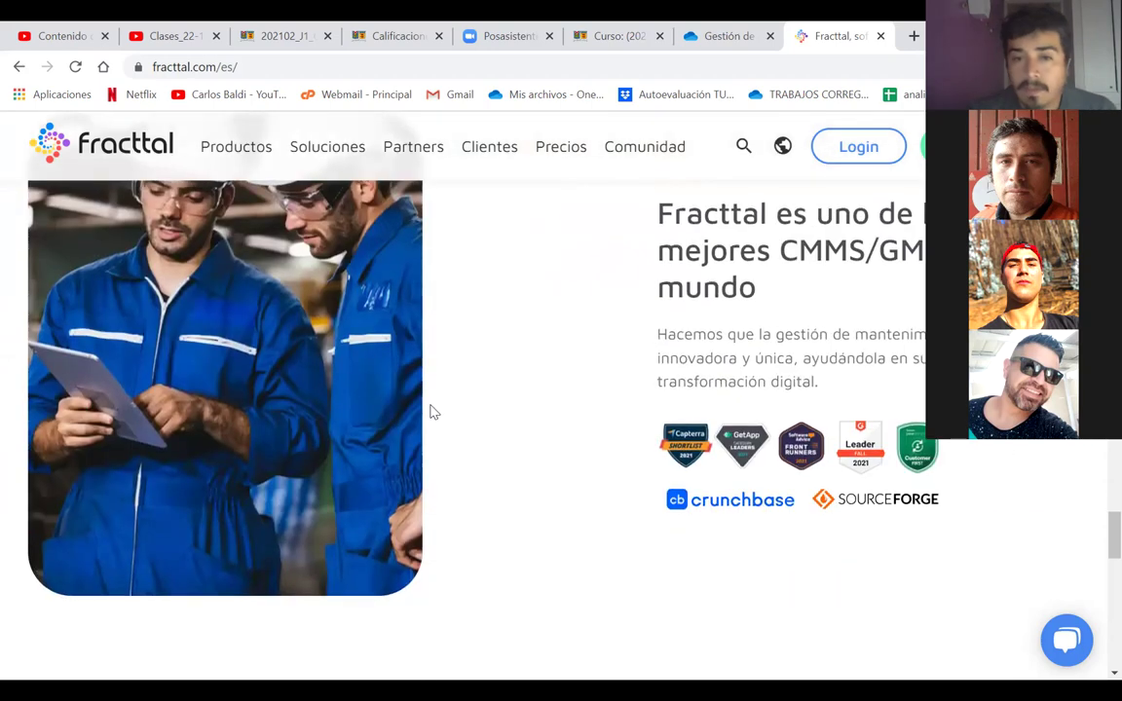
pyautogui.scroll(-10, 431, 407)
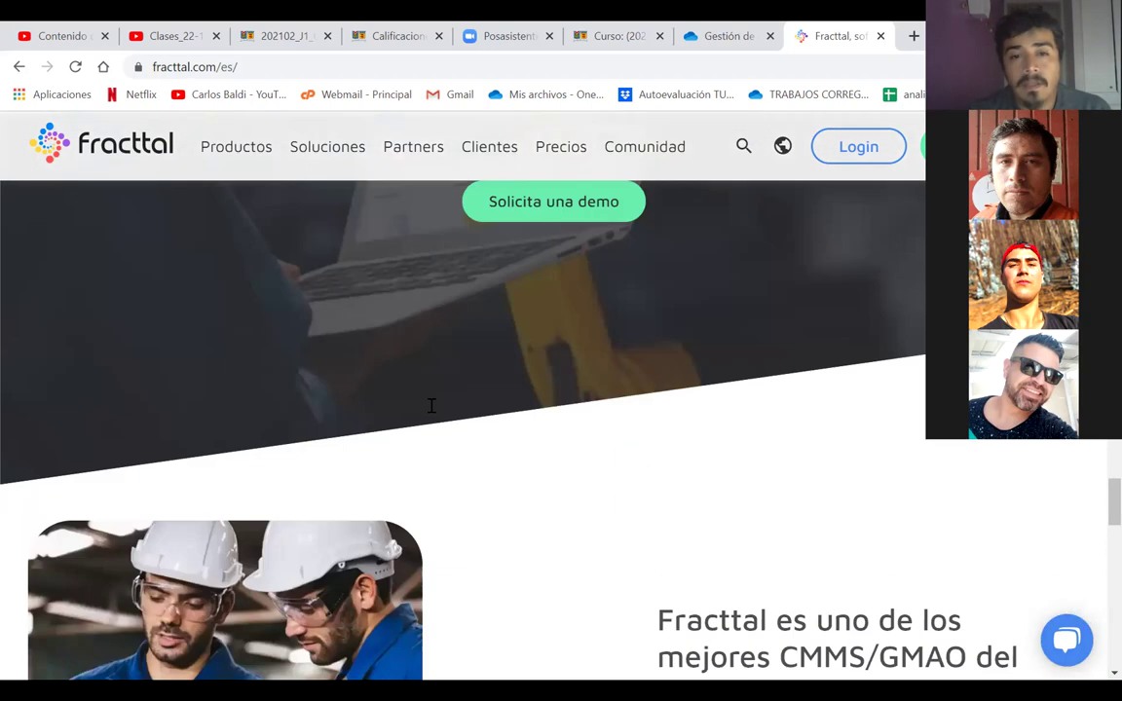
# - Open the Fracttal login page and enter the previous version of the platform, Asset Cloud
pyautogui.scroll(15, 433, 412)
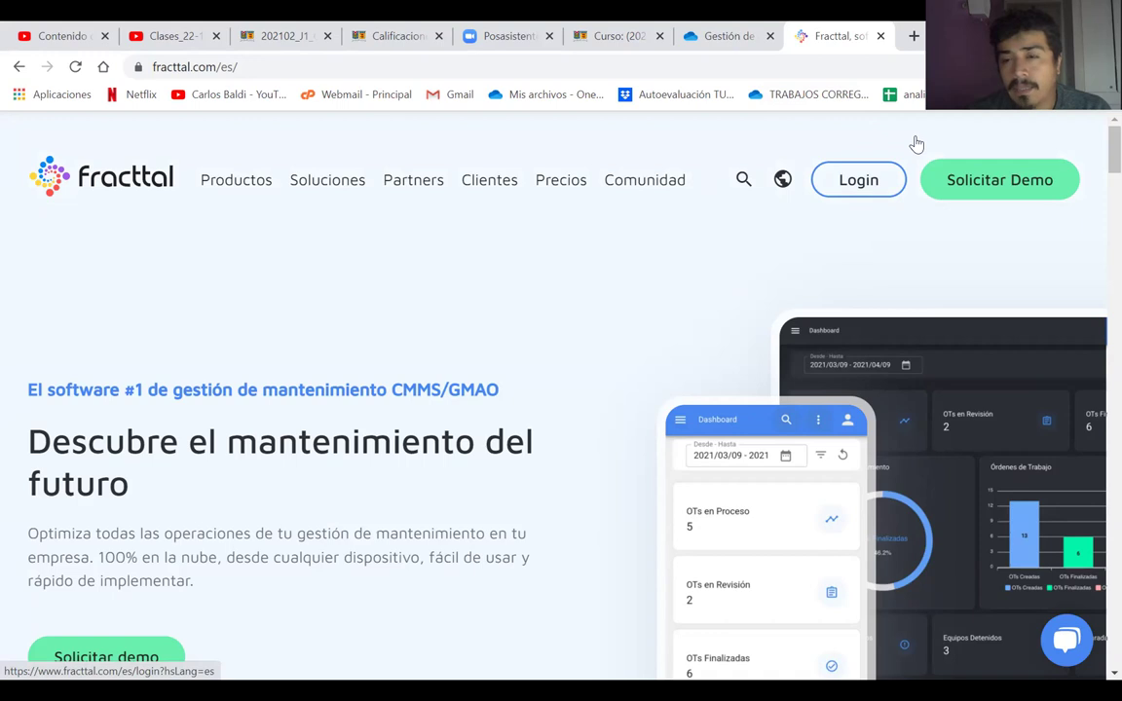
pyautogui.click(857, 183)
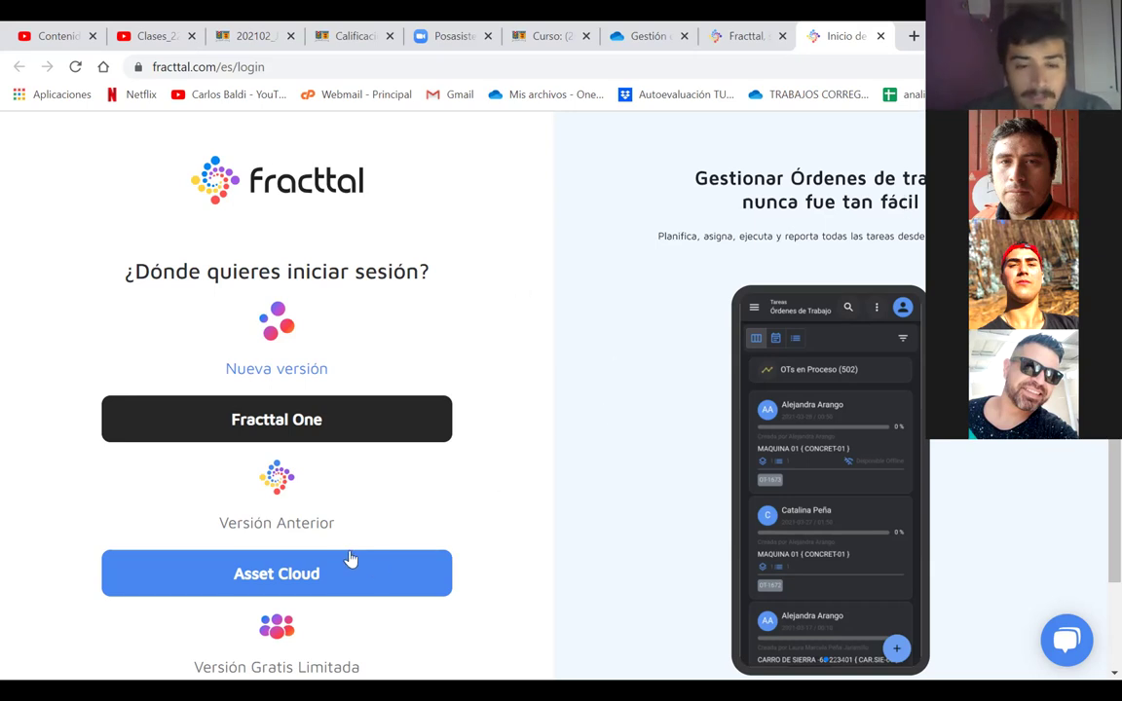
pyautogui.scroll(-2, 508, 390)
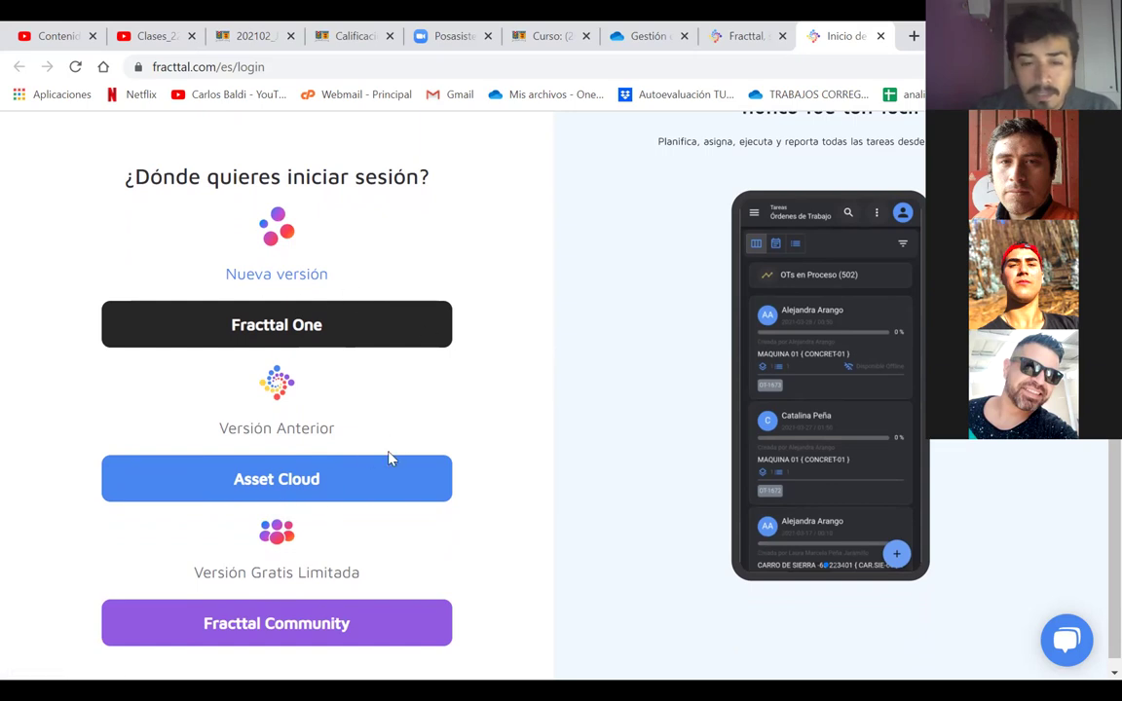
pyautogui.click(308, 482)
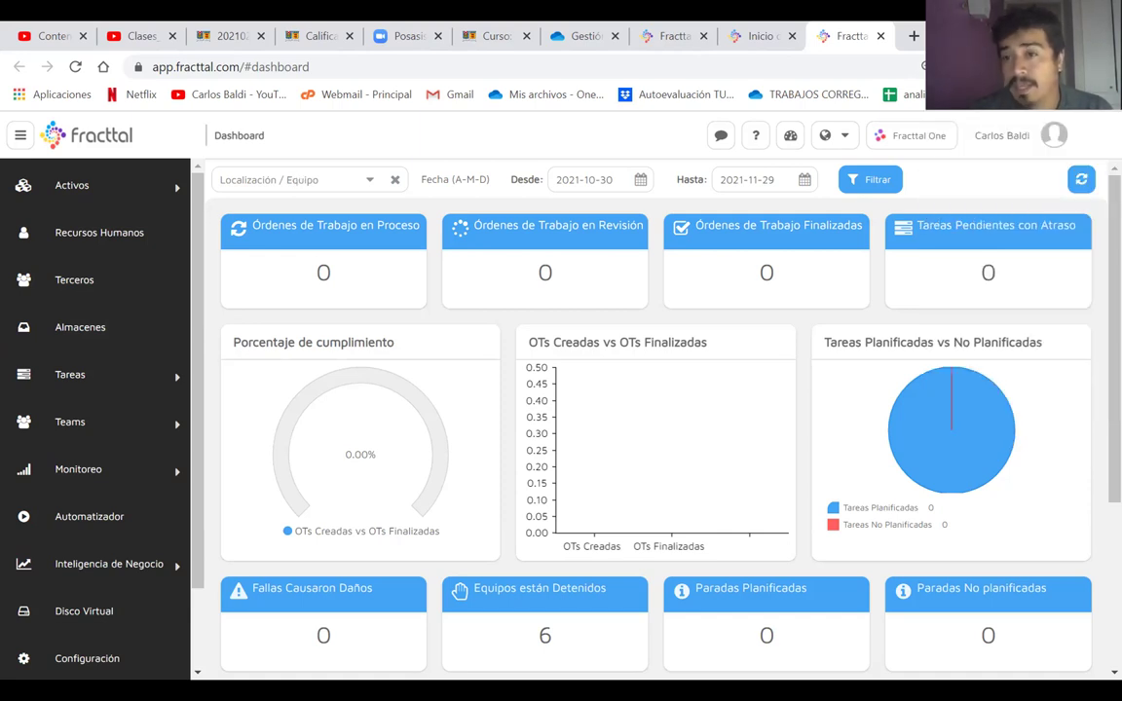
# - Examine the dashboard's indicators for work orders, compliance, planned tasks, failures, stopped equipment, priorities and requests, then apply its date filter
pyautogui.scroll(-1, 818, 415)
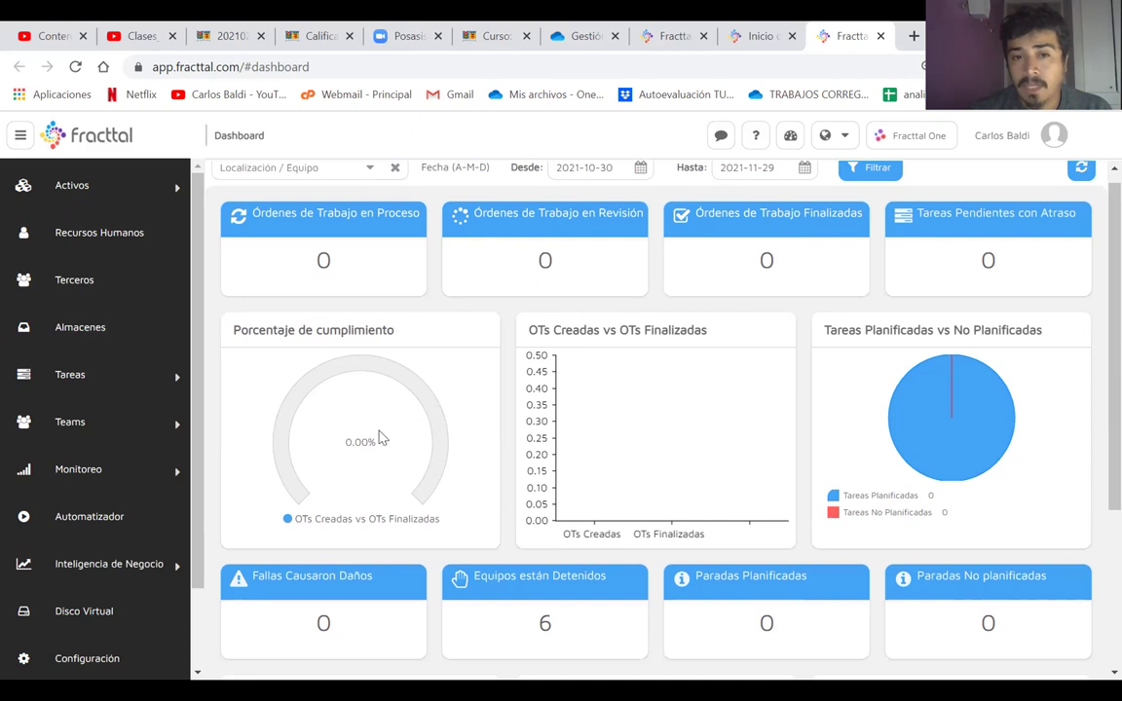
pyautogui.scroll(-2, 369, 438)
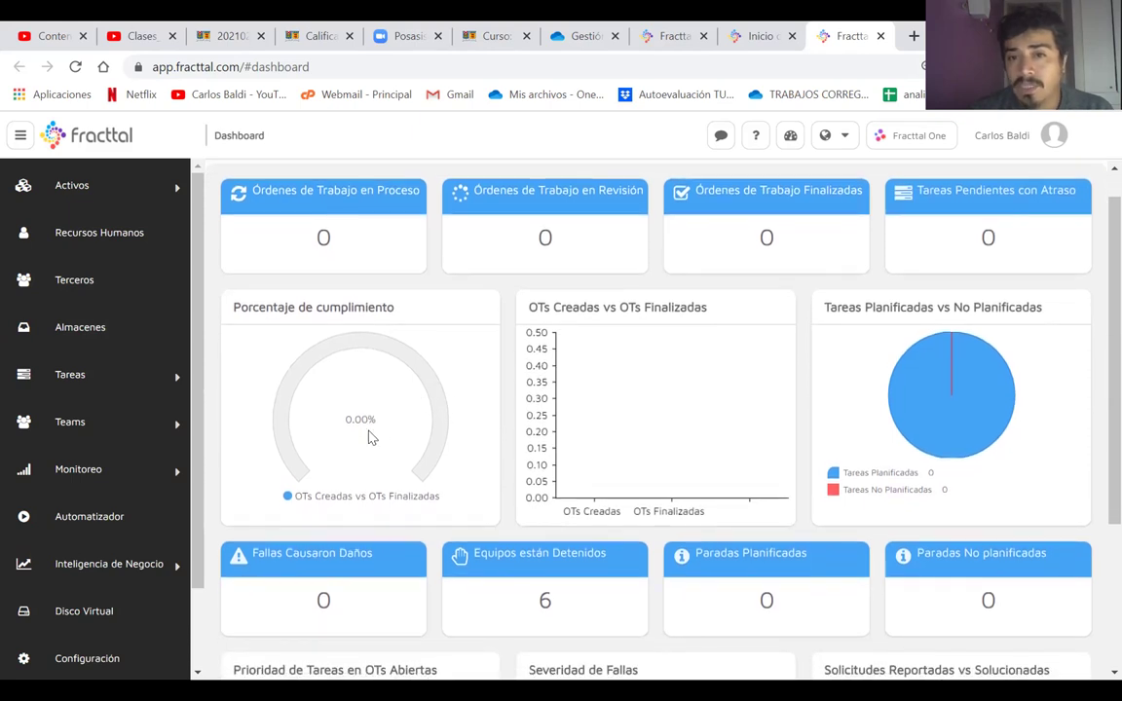
pyautogui.scroll(-1, 369, 438)
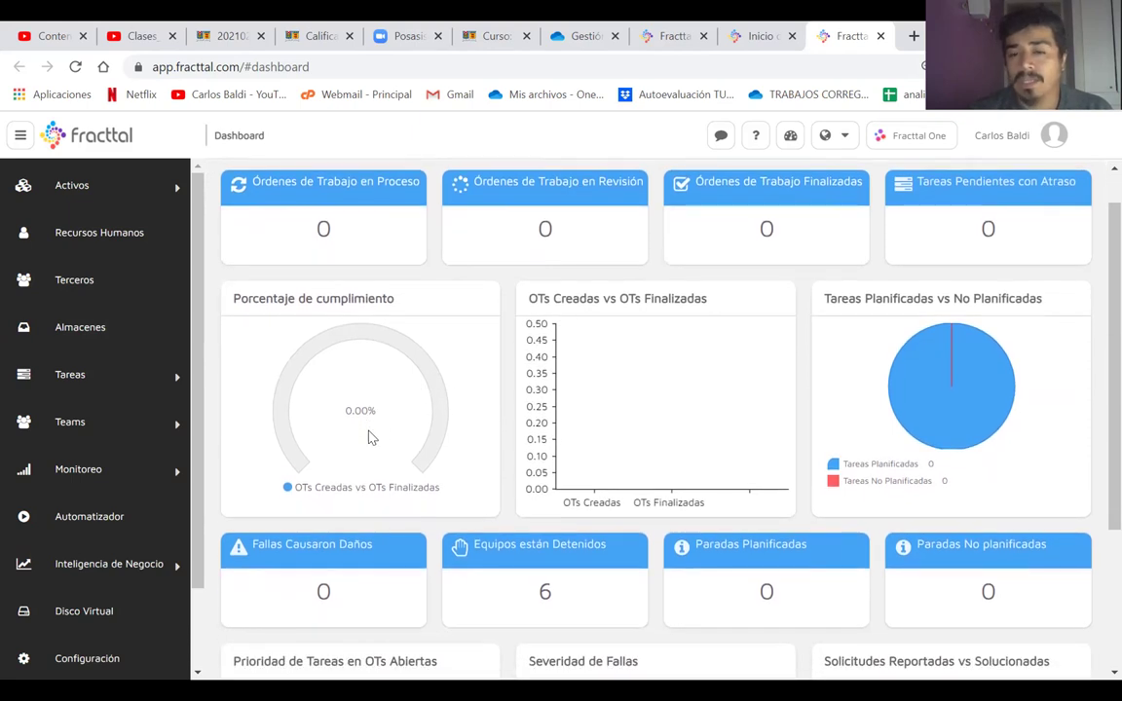
pyautogui.scroll(-3, 369, 438)
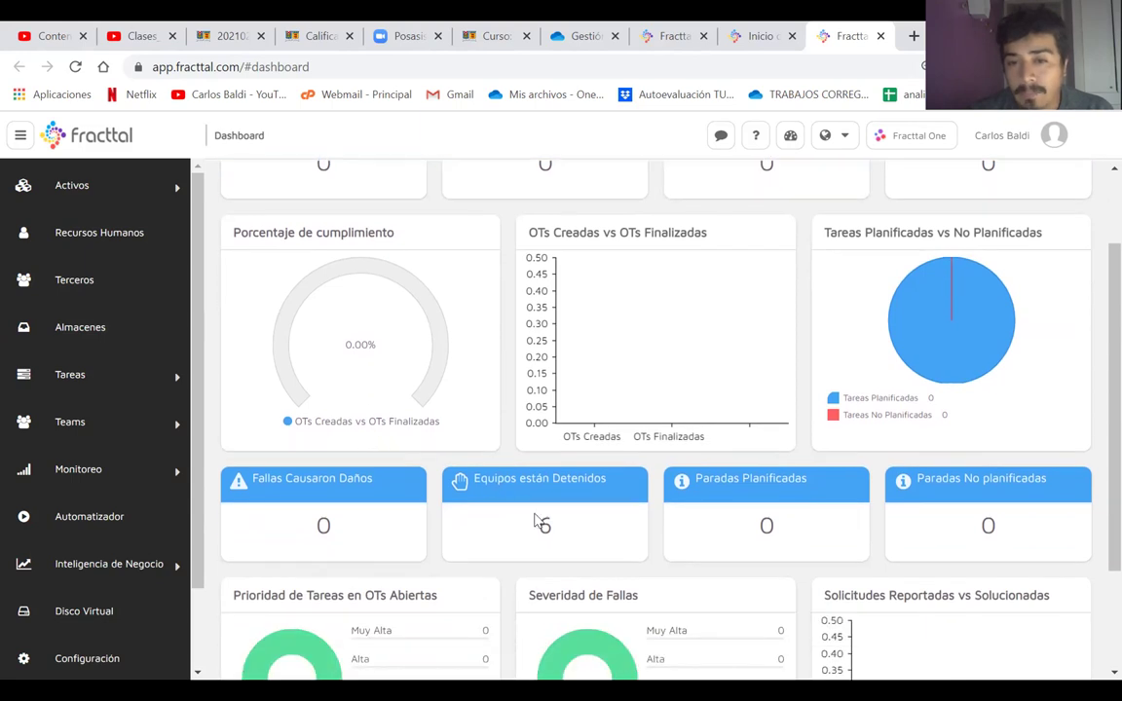
pyautogui.scroll(-1, 598, 501)
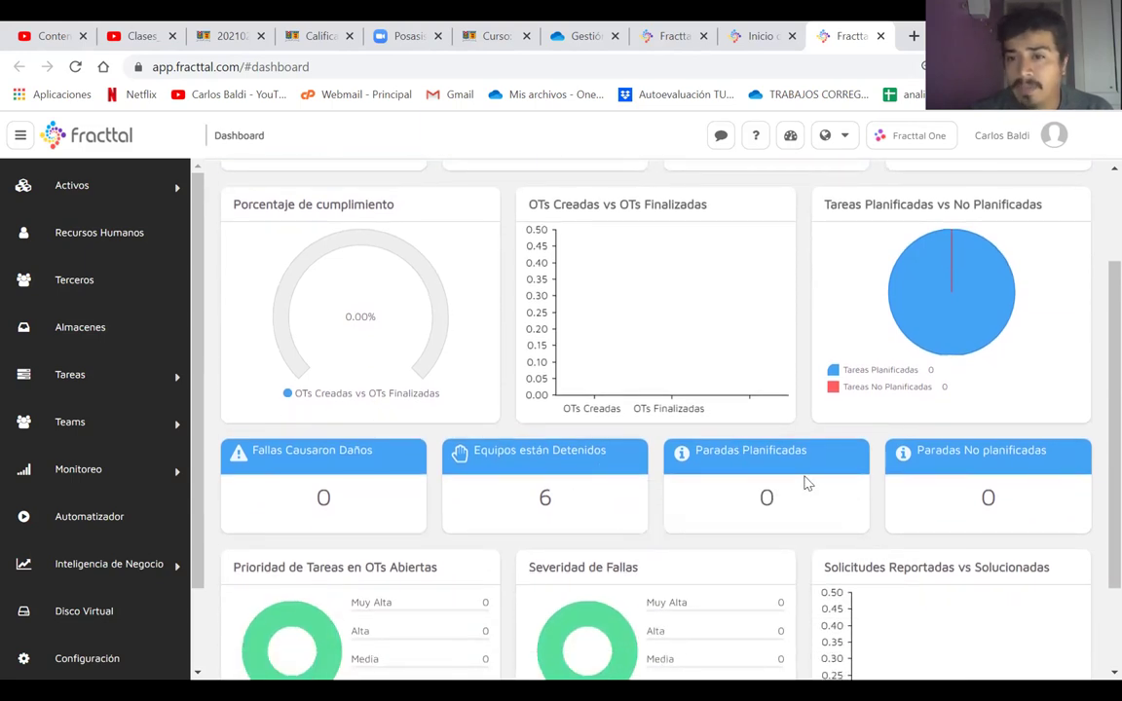
pyautogui.scroll(-1, 356, 486)
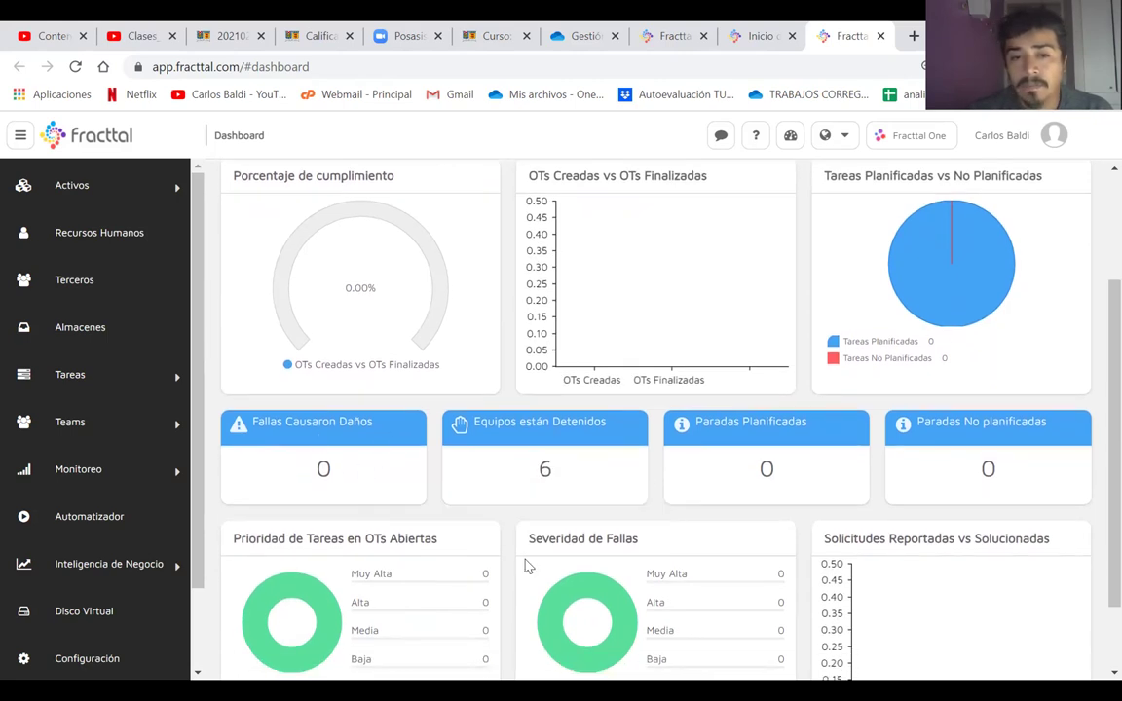
pyautogui.scroll(-1, 527, 565)
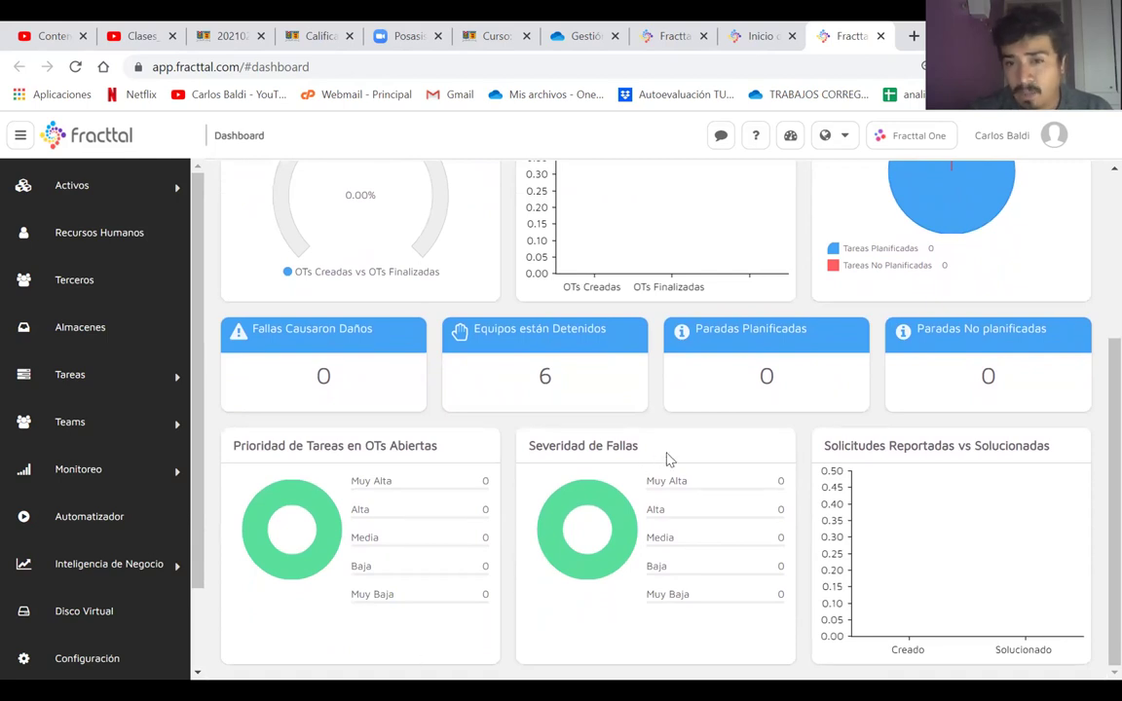
pyautogui.scroll(3, 661, 457)
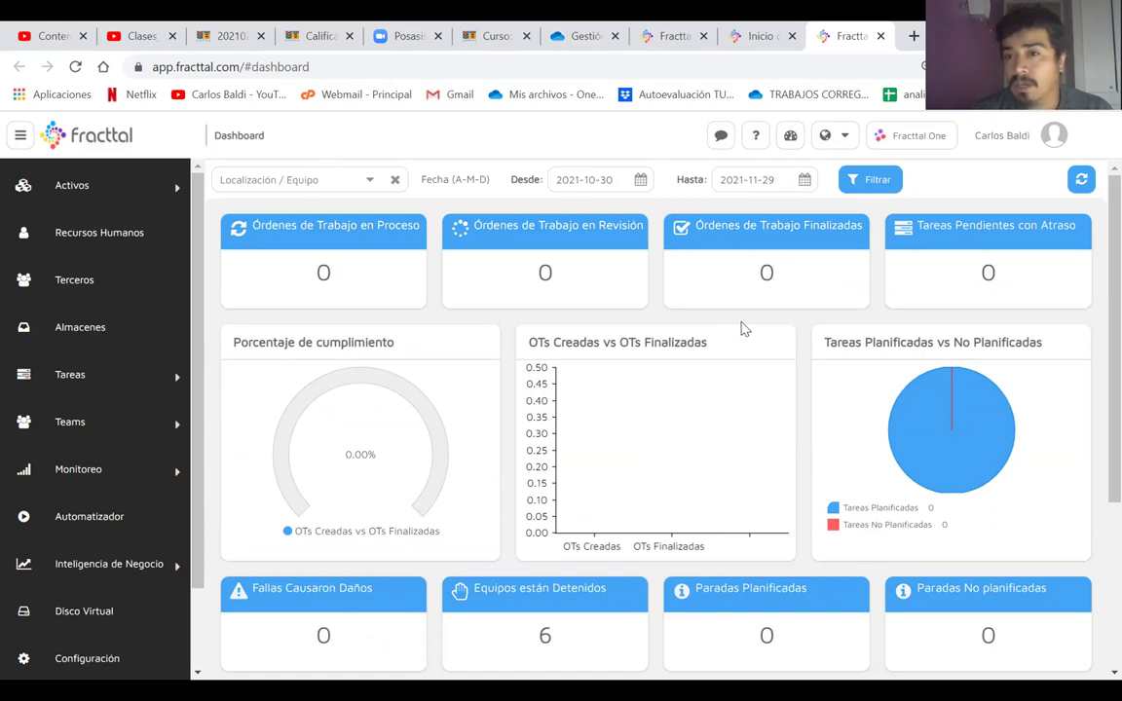
pyautogui.rightClick(978, 240)
pyautogui.click(526, 331)
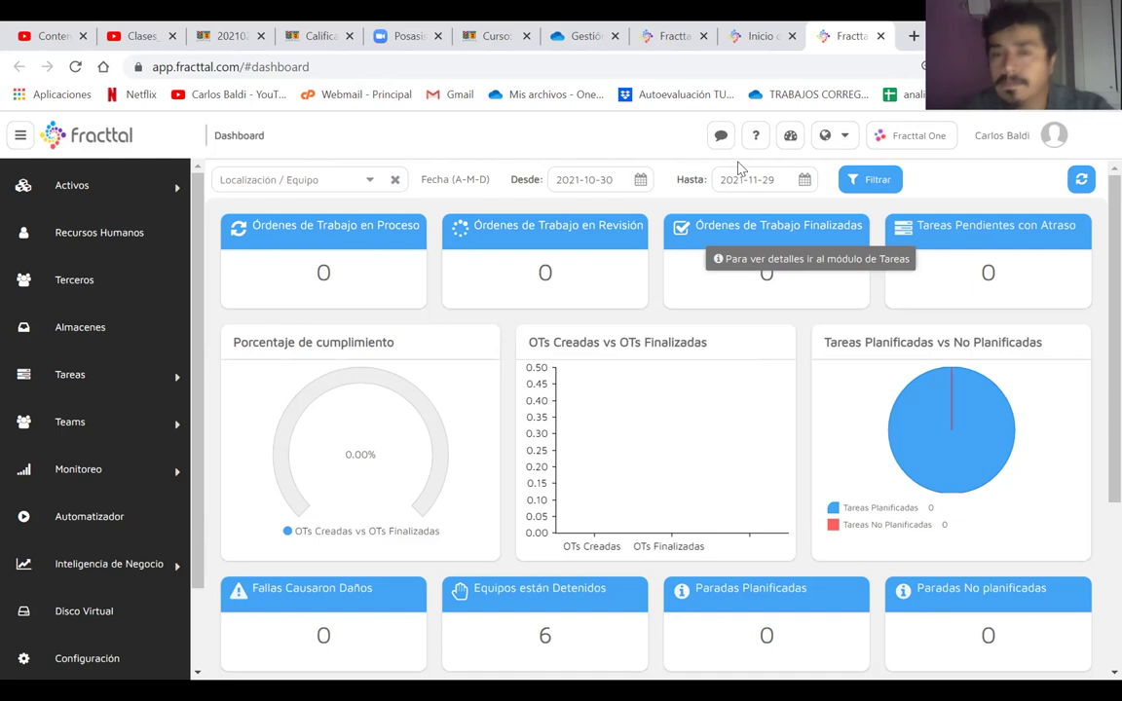
pyautogui.click(863, 180)
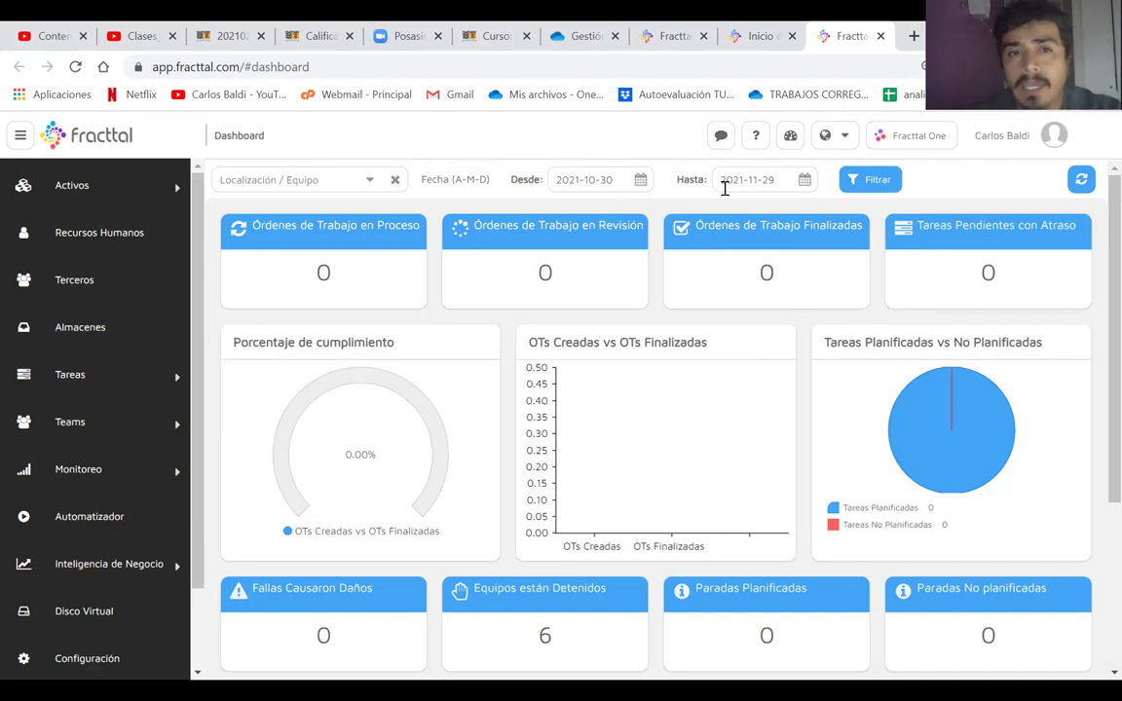
# - Open the asset search for the dashboard filter, browse its first pages and jump to page 55
pyautogui.click(371, 181)
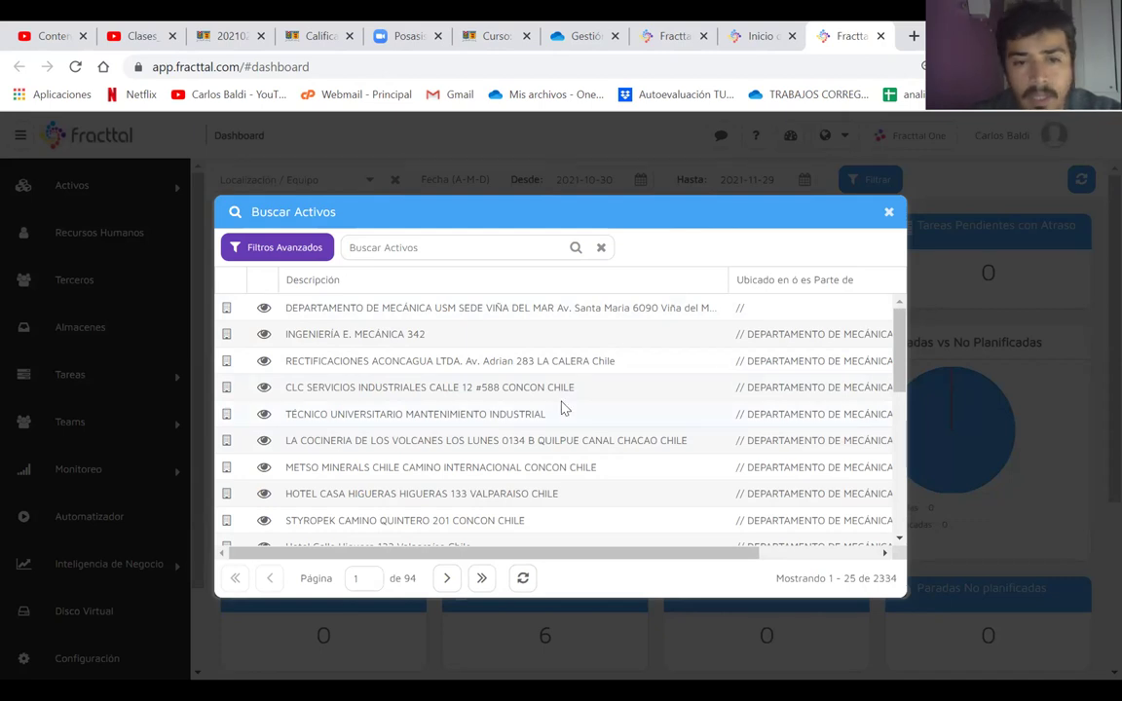
pyautogui.scroll(-5, 506, 370)
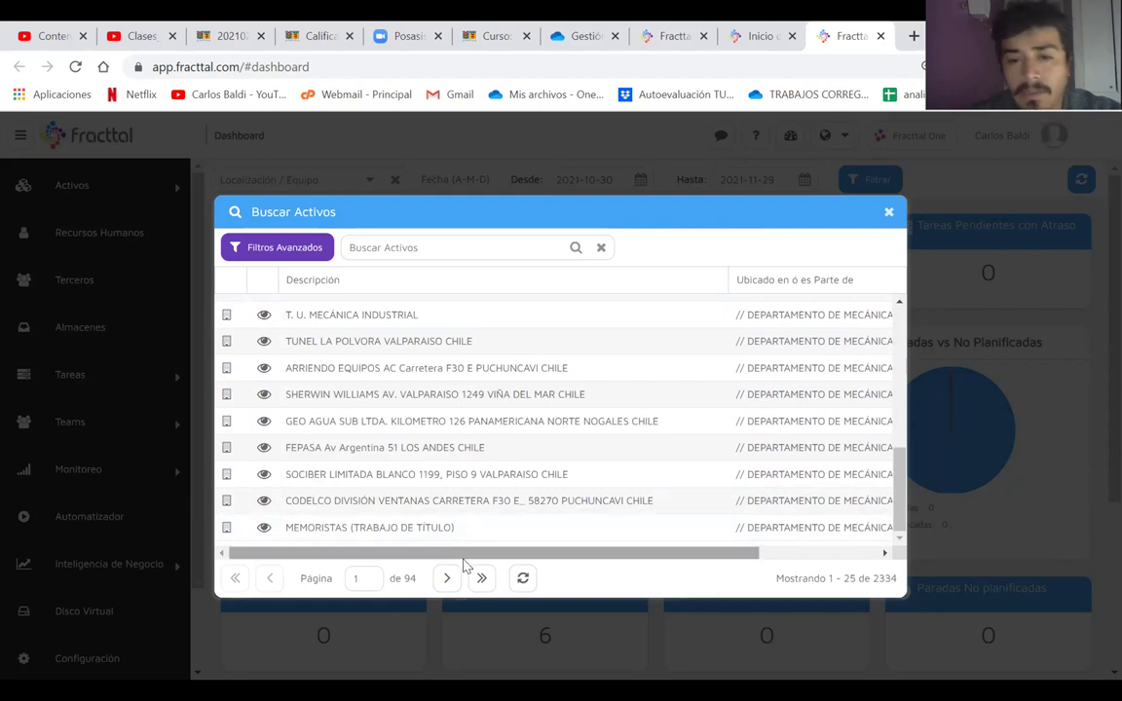
pyautogui.click(449, 580)
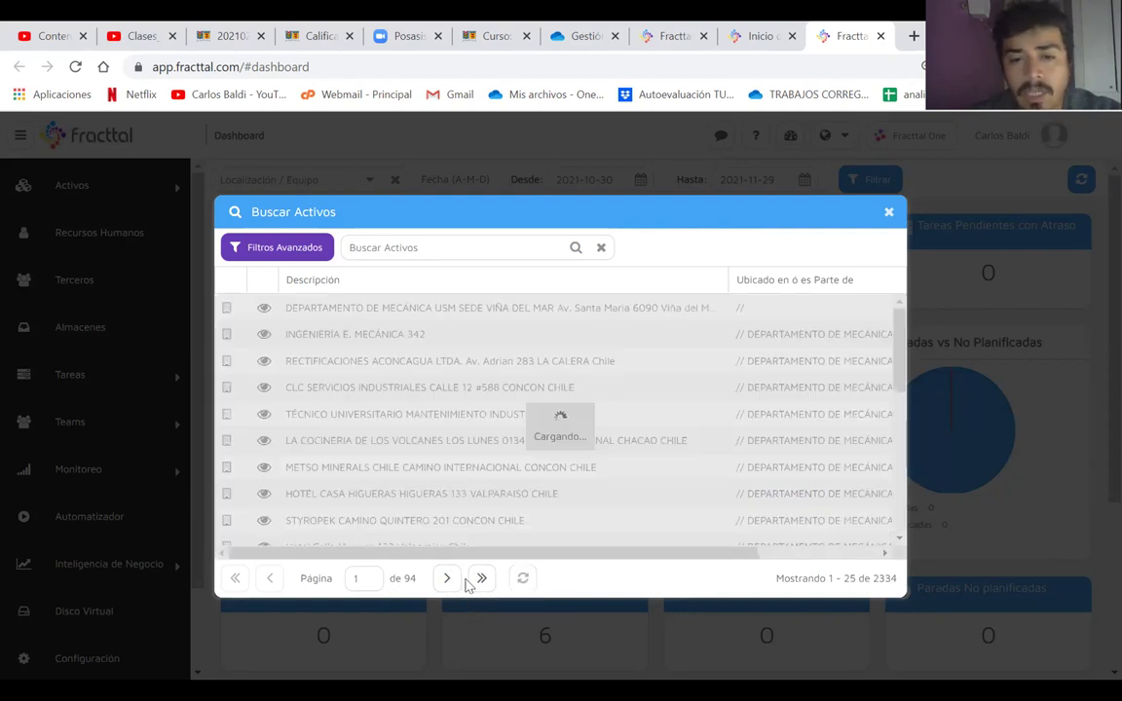
pyautogui.click(447, 580)
pyautogui.rightClick(446, 583)
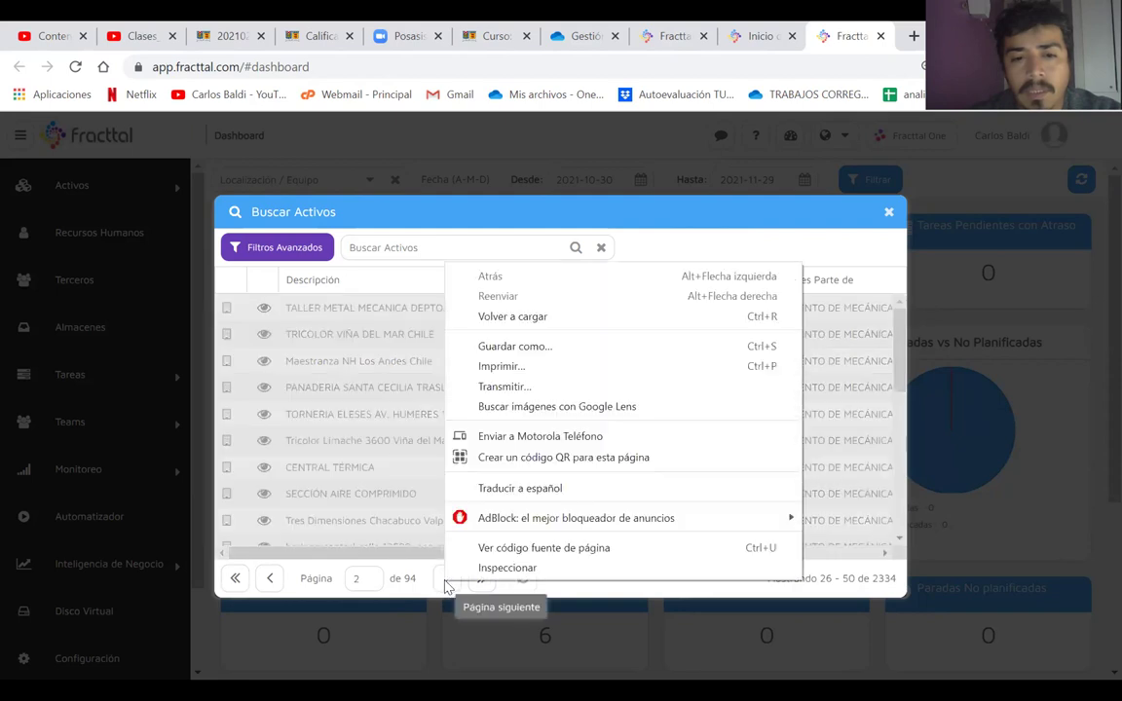
pyautogui.click(446, 582)
pyautogui.click(447, 579)
pyautogui.click(449, 581)
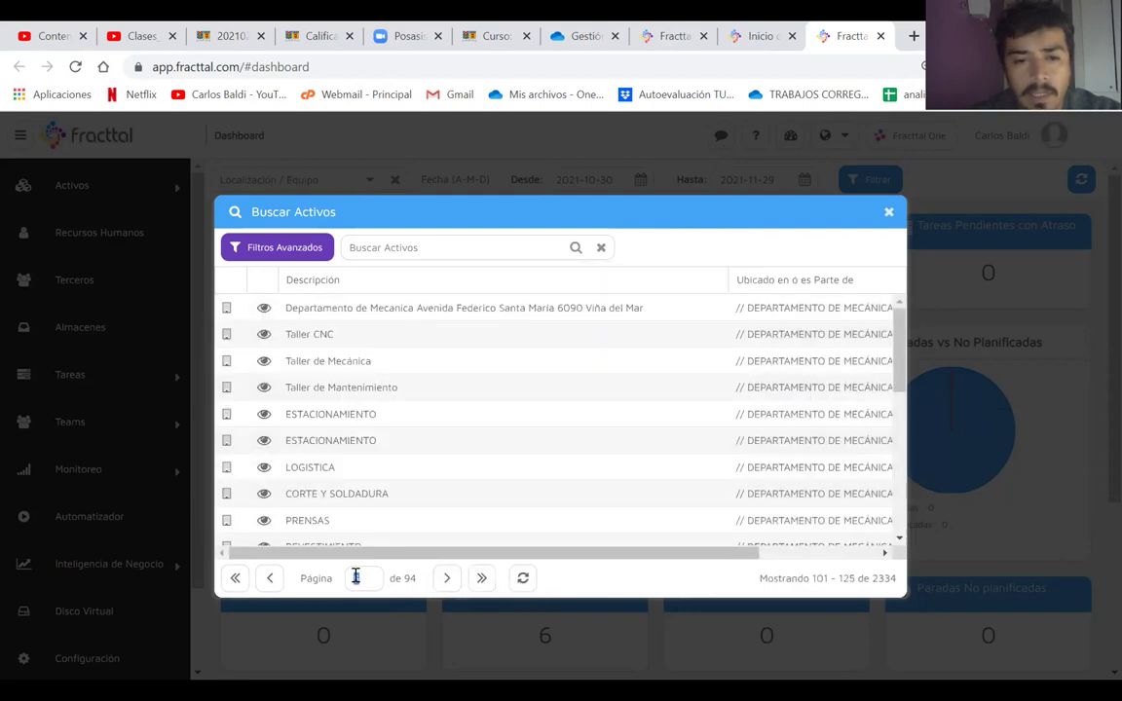
pyautogui.click(355, 576)
pyautogui.write('5')
pyautogui.press('Return')
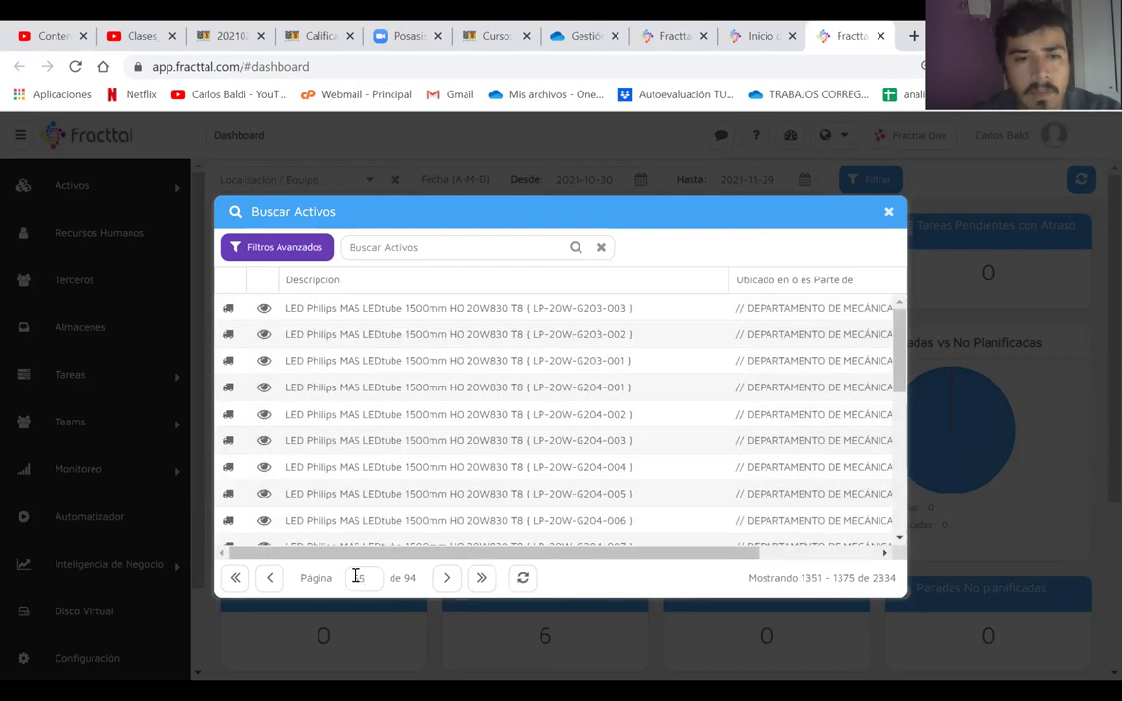
# - Choose the asset Micro inversor Hoymiles MI-700 (MH-700-11-P21-P22) and filter the dashboard by it
pyautogui.scroll(-3, 345, 434)
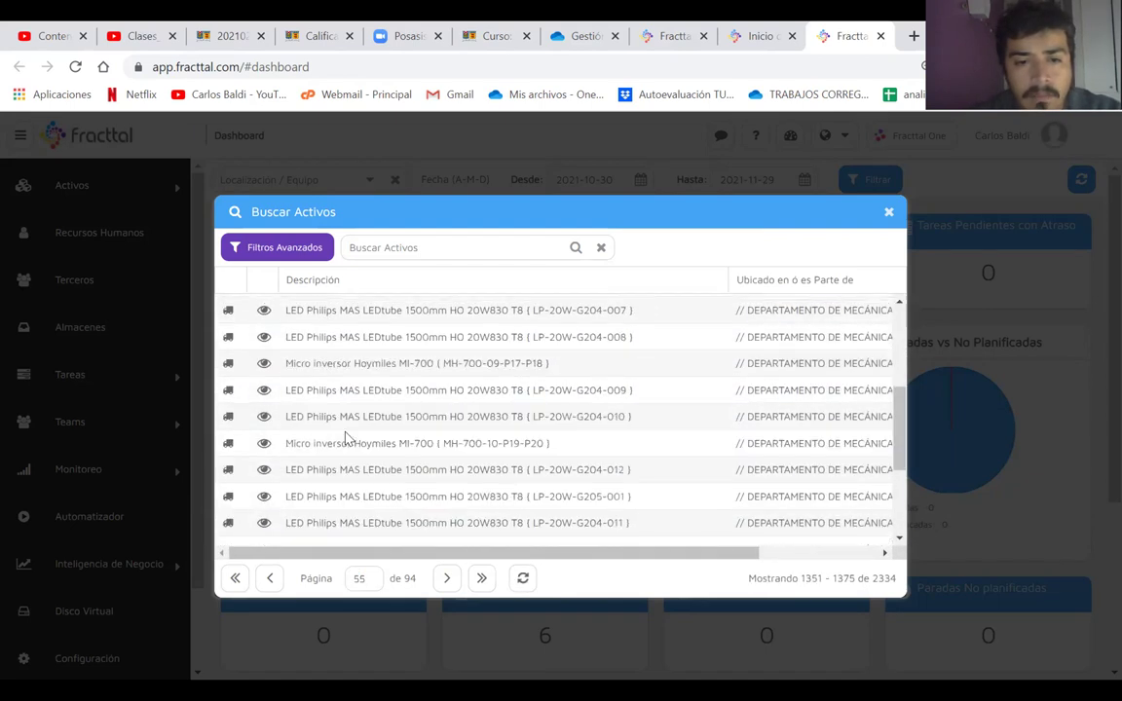
pyautogui.click(389, 524)
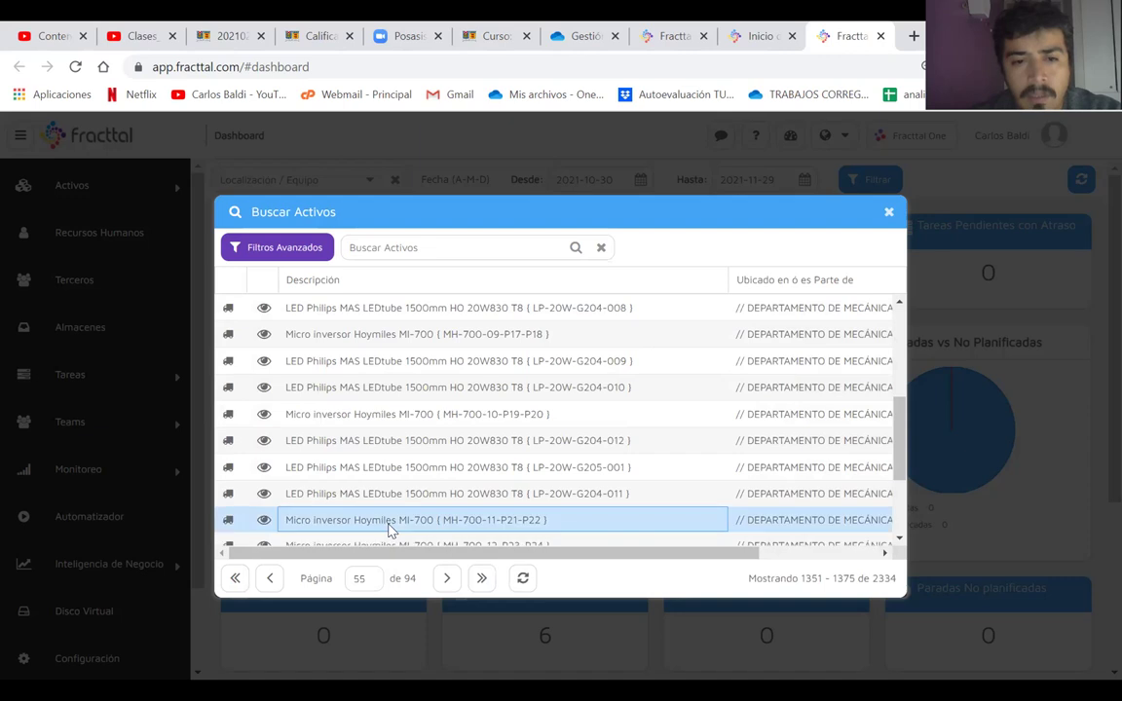
pyautogui.rightClick(389, 530)
pyautogui.click(849, 185)
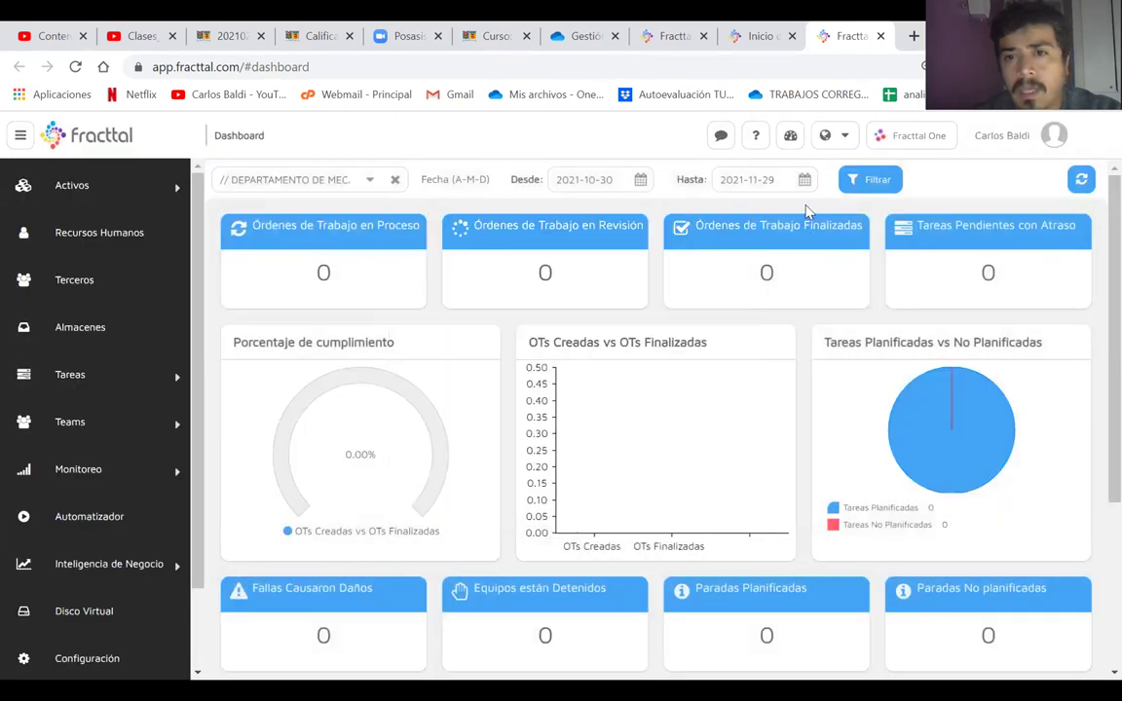
pyautogui.click(849, 185)
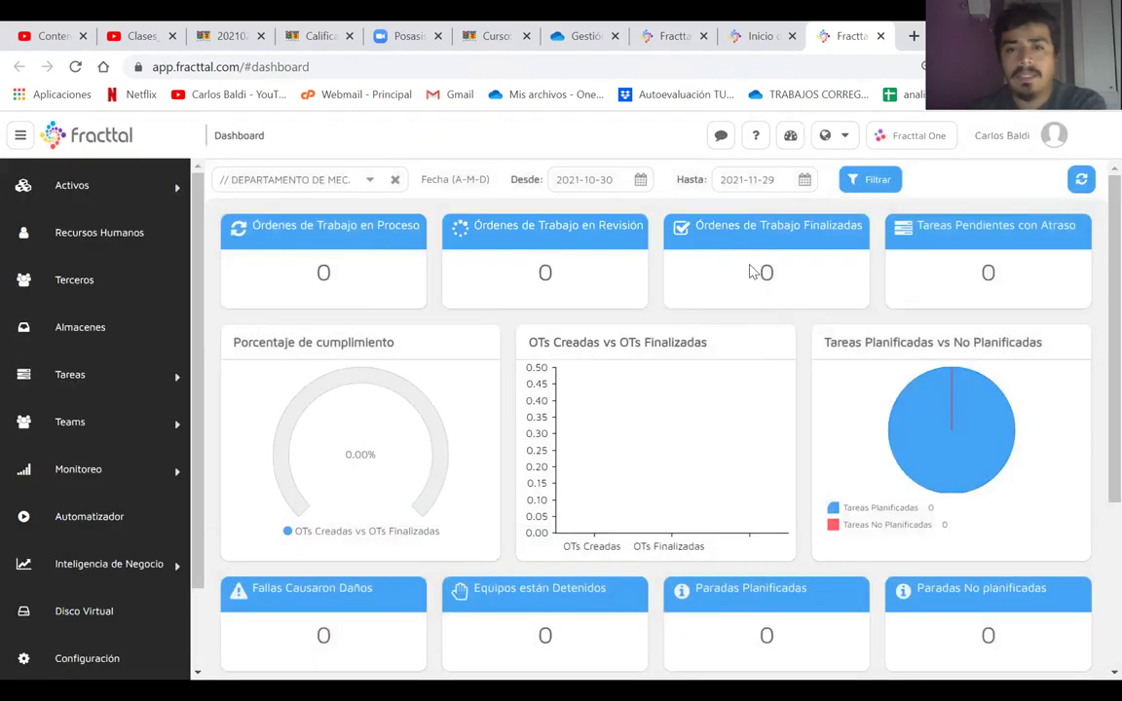
# - Review the chosen asset's location path and filtered indicators, and clear the asset filter to reload the general dashboard
pyautogui.rightClick(624, 386)
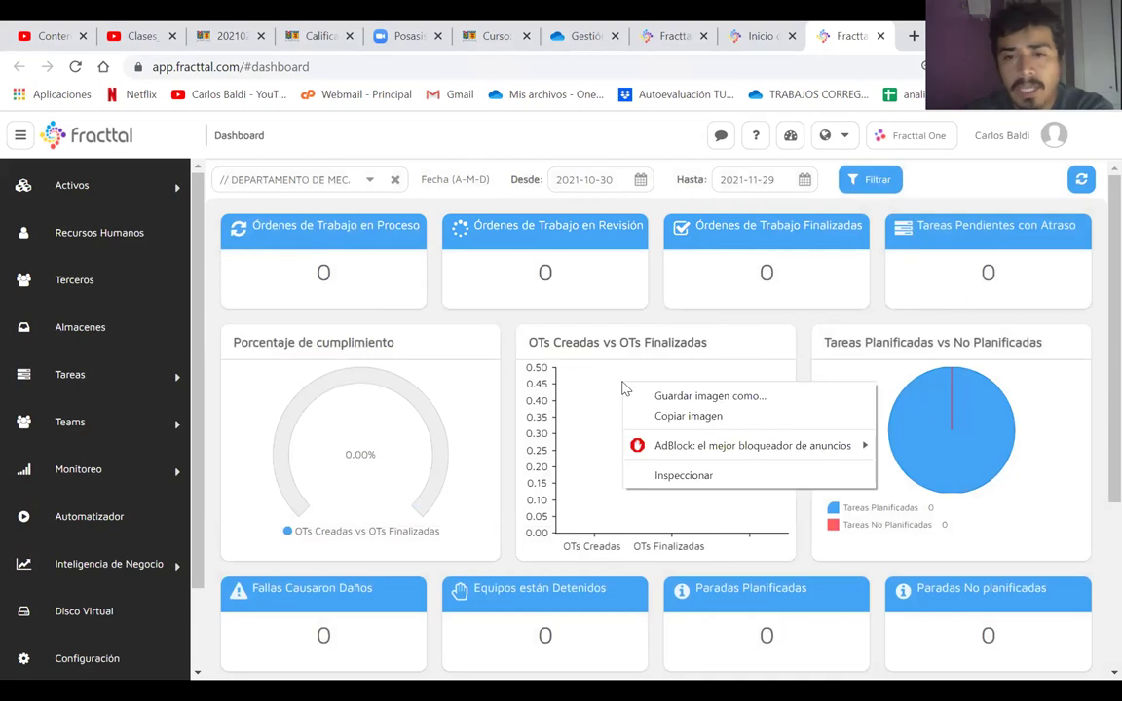
pyautogui.click(288, 185)
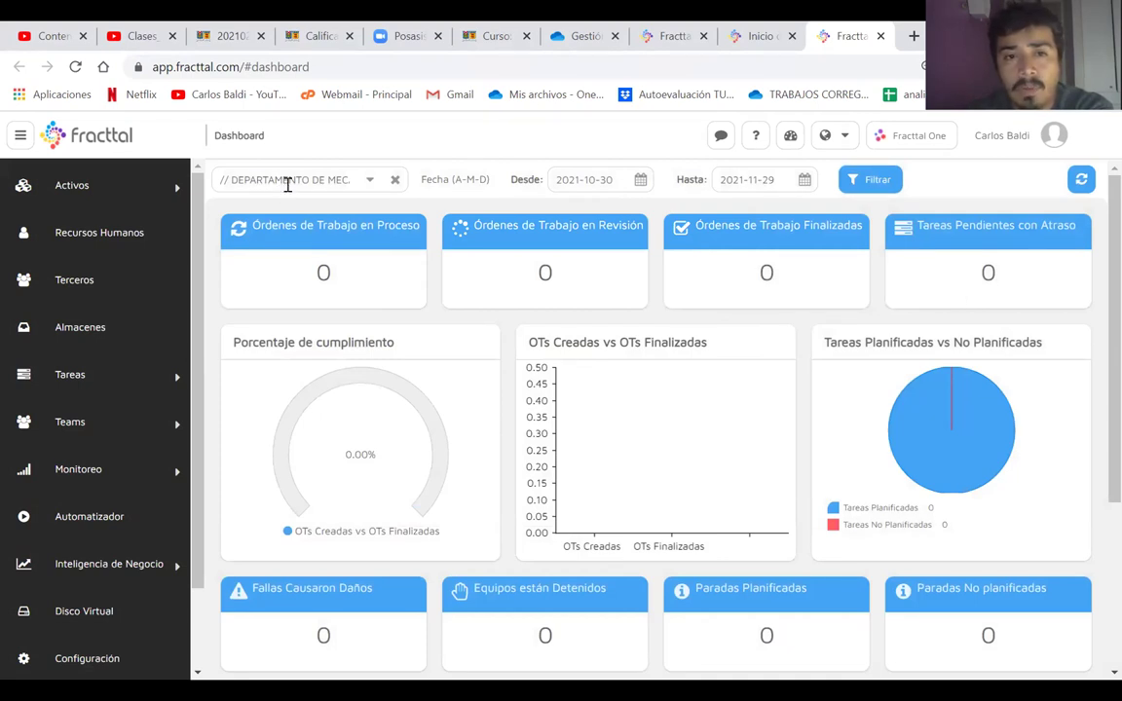
pyautogui.moveTo(288, 185); pyautogui.dragTo(441, 179)
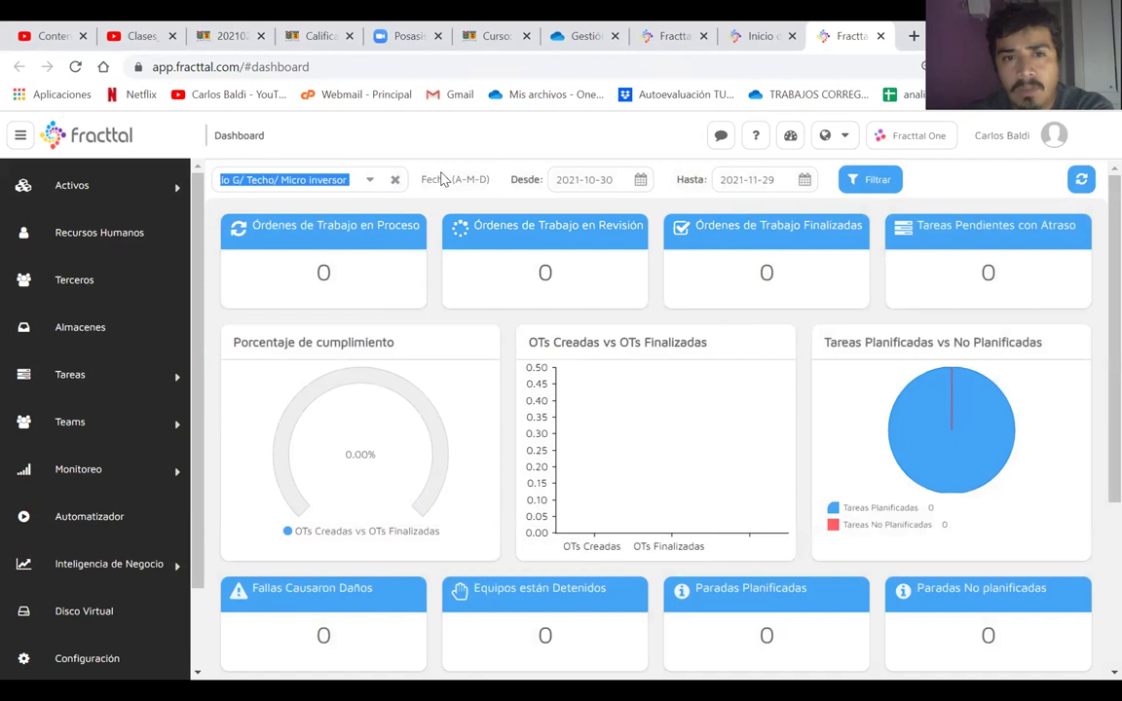
pyautogui.scroll(-1, 602, 623)
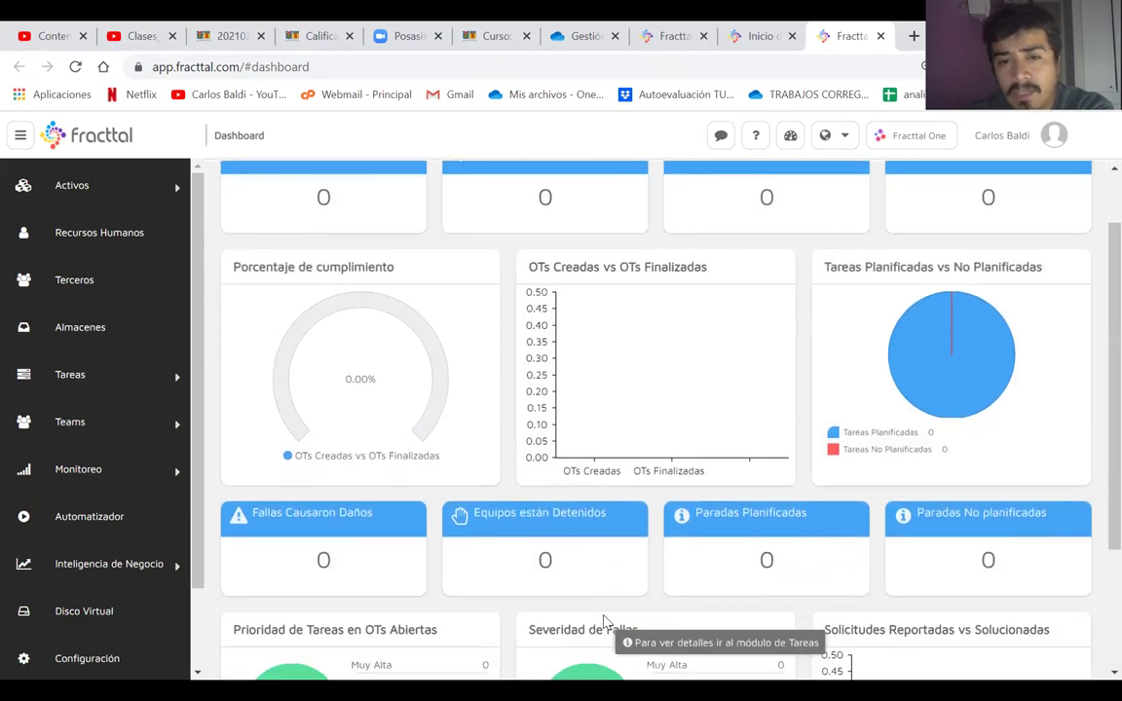
pyautogui.scroll(-2, 603, 620)
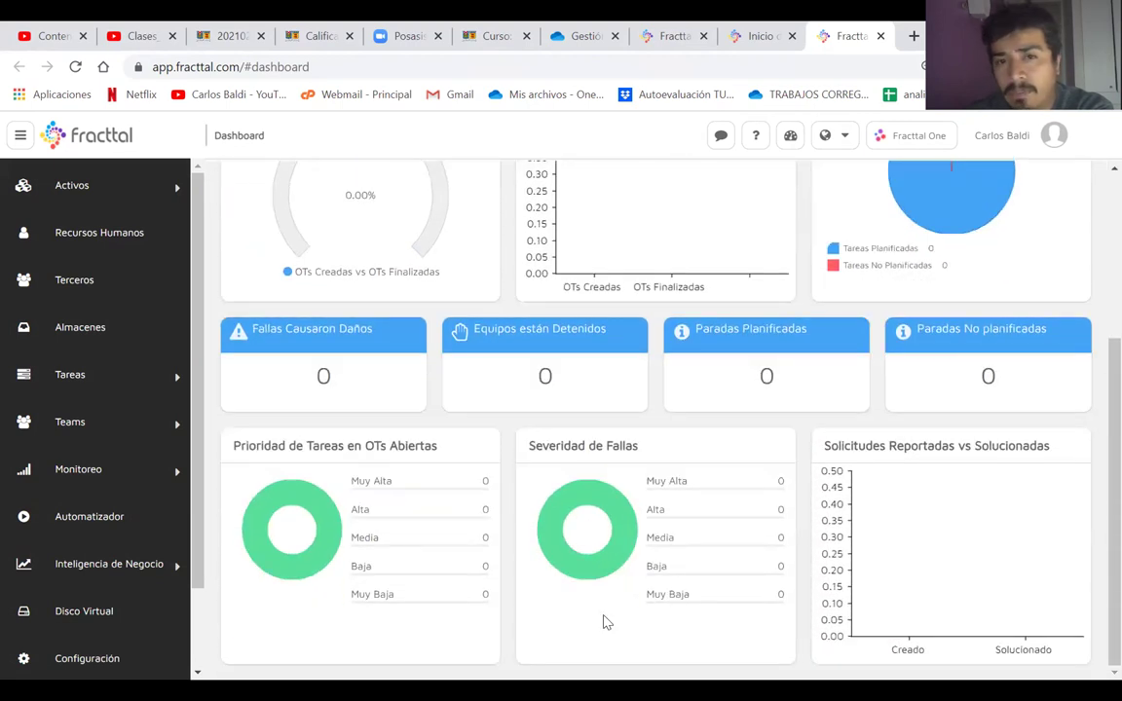
pyautogui.scroll(3, 575, 487)
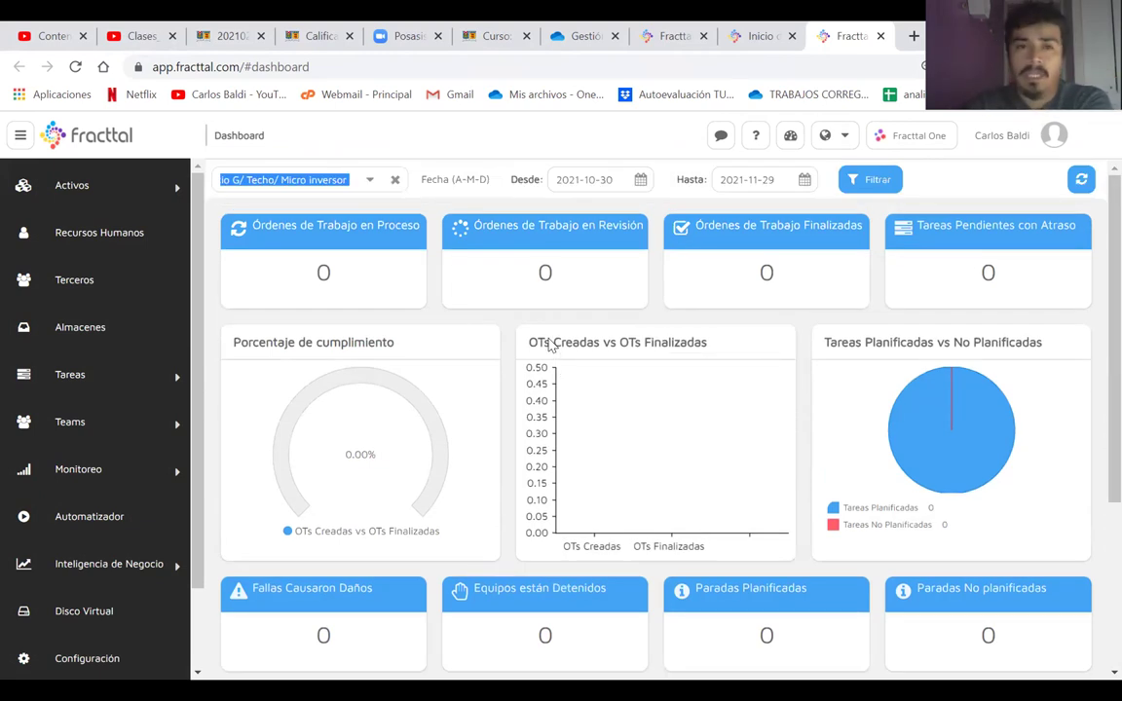
pyautogui.click(395, 181)
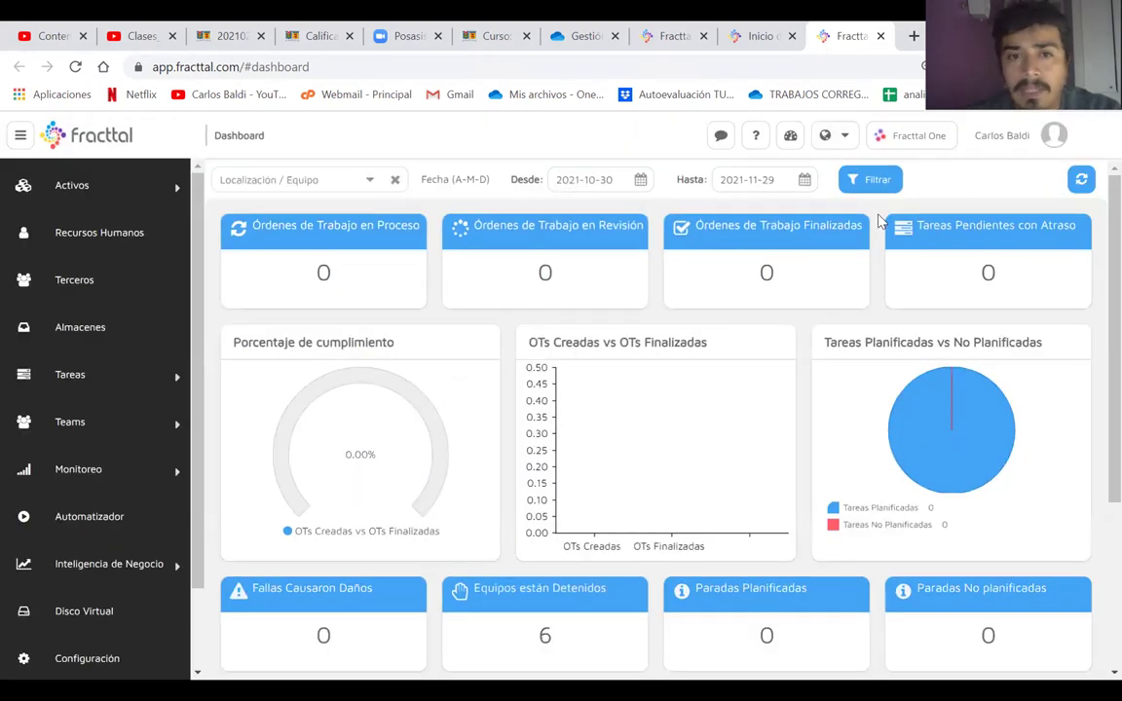
pyautogui.click(862, 187)
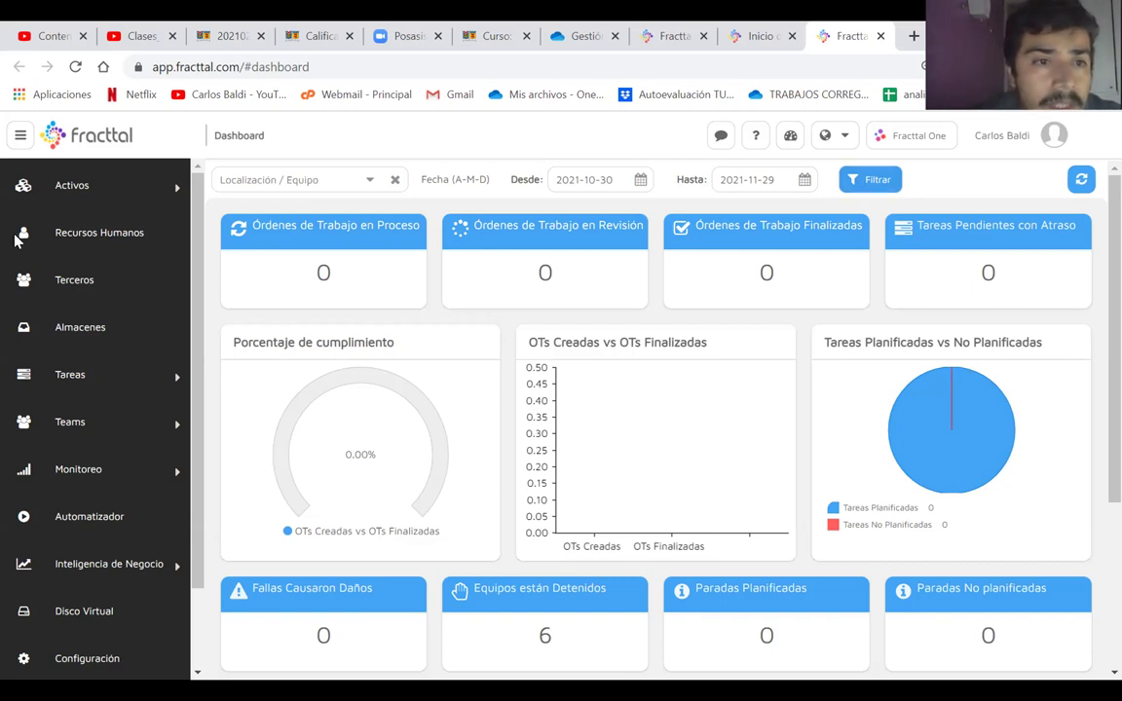
# - Open the Ubicaciones inventory under Activos and expand the location DEPARTAMENTO DE MECÁNICA USM SEDE VIÑA DEL MAR
pyautogui.click(78, 195)
pyautogui.moveTo(298, 283)
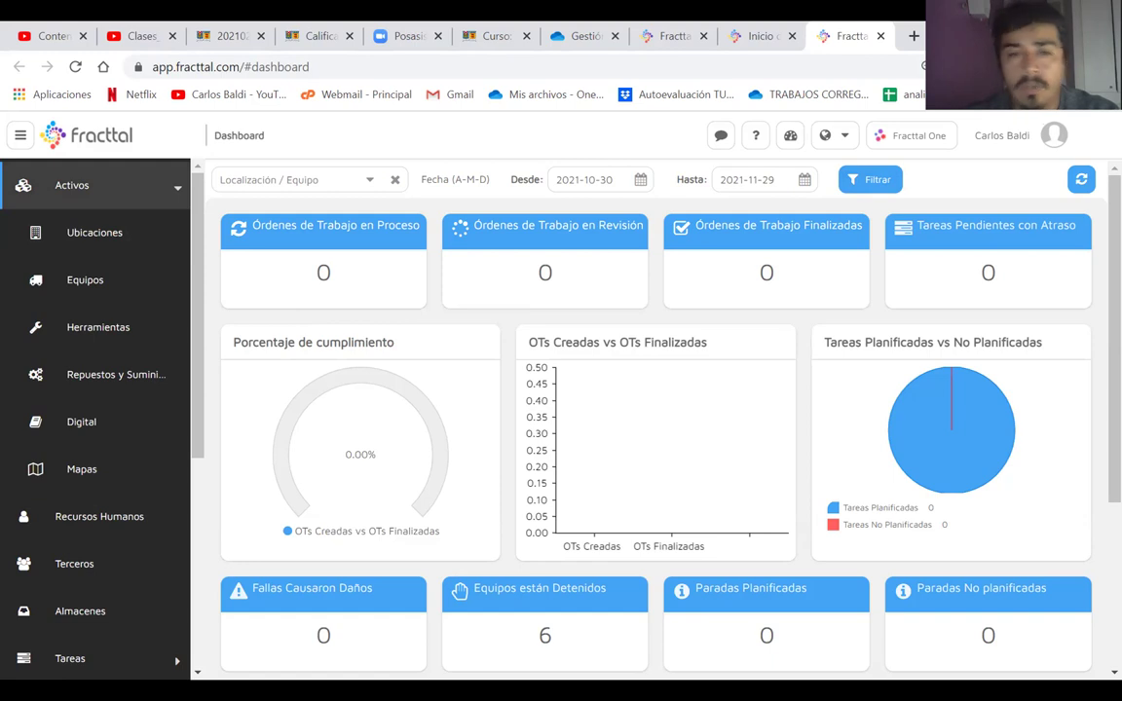
pyautogui.click(109, 233)
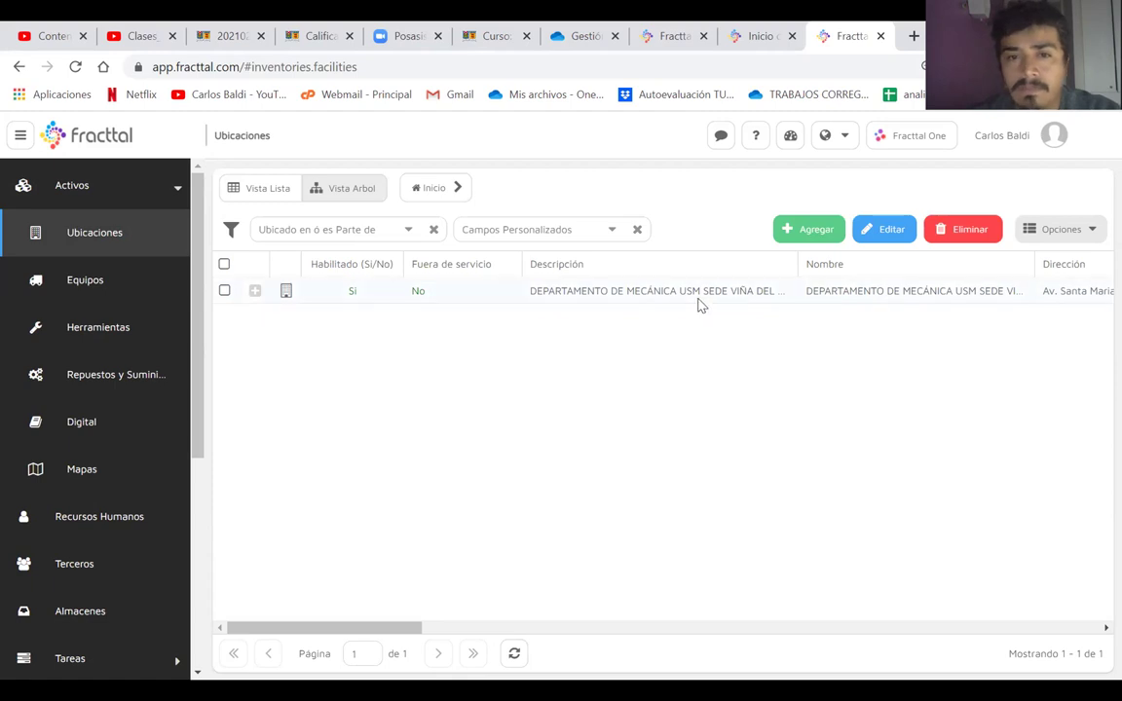
pyautogui.click(255, 294)
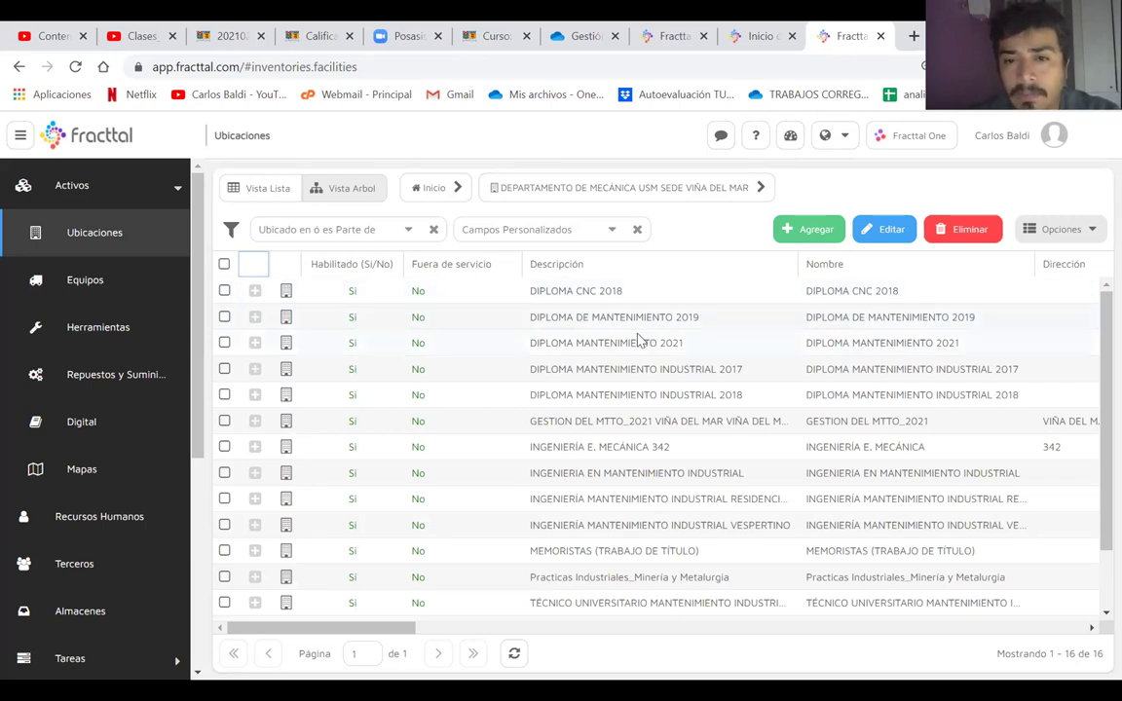
# - Look through the department's sublocations, highlighting DIPLOMA MANTENIMIENTO 2021, INGENIERÍA E. MECÁNICA 342, INGENIERIA EN MANTENIMIENTO INDUSTRIAL and INGENIERÍA MANTENIMIENTO INDUSTRIAL VESPERTINO
pyautogui.click(601, 346)
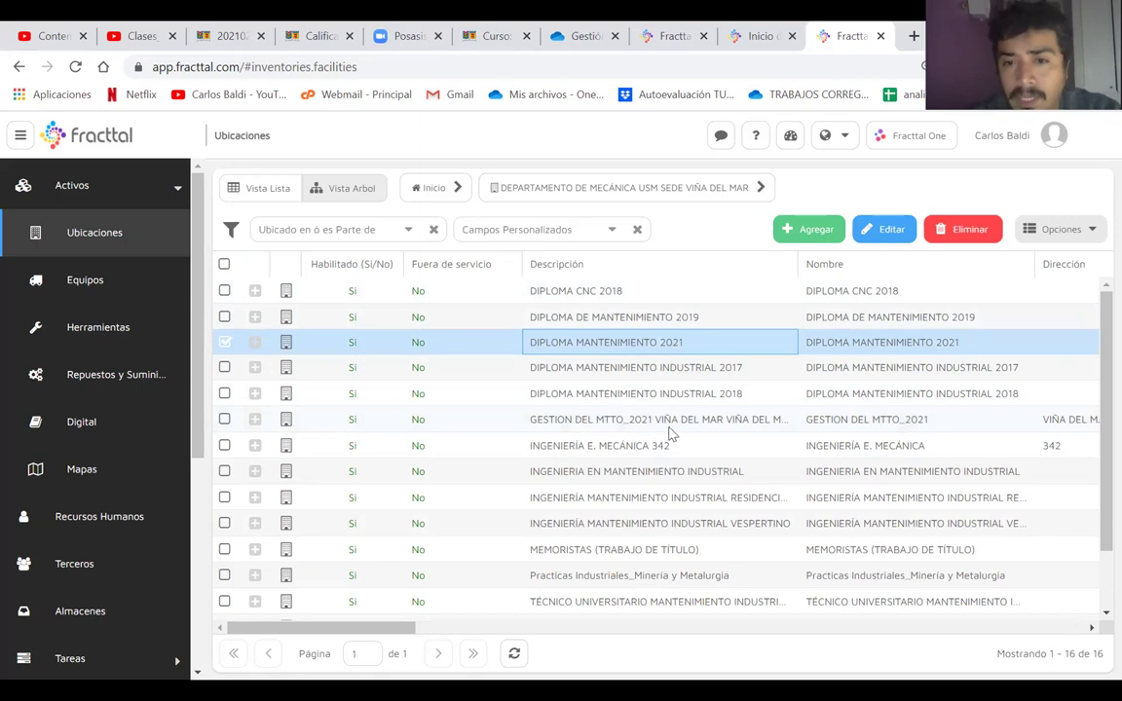
pyautogui.click(575, 453)
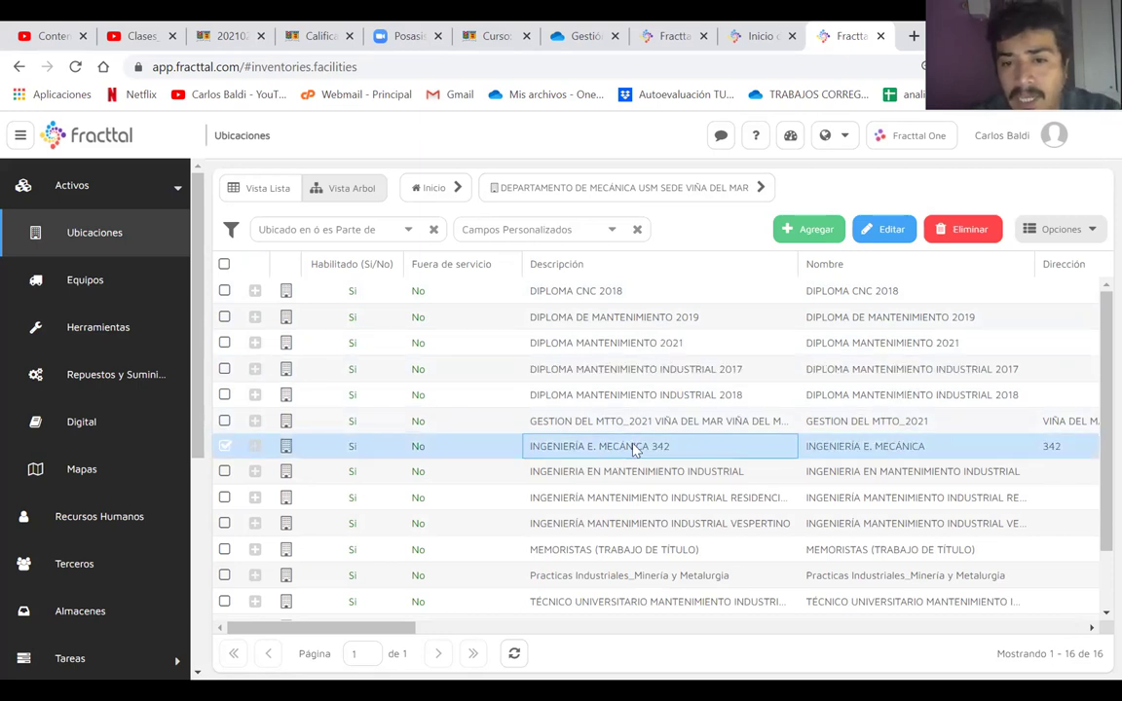
pyautogui.click(579, 475)
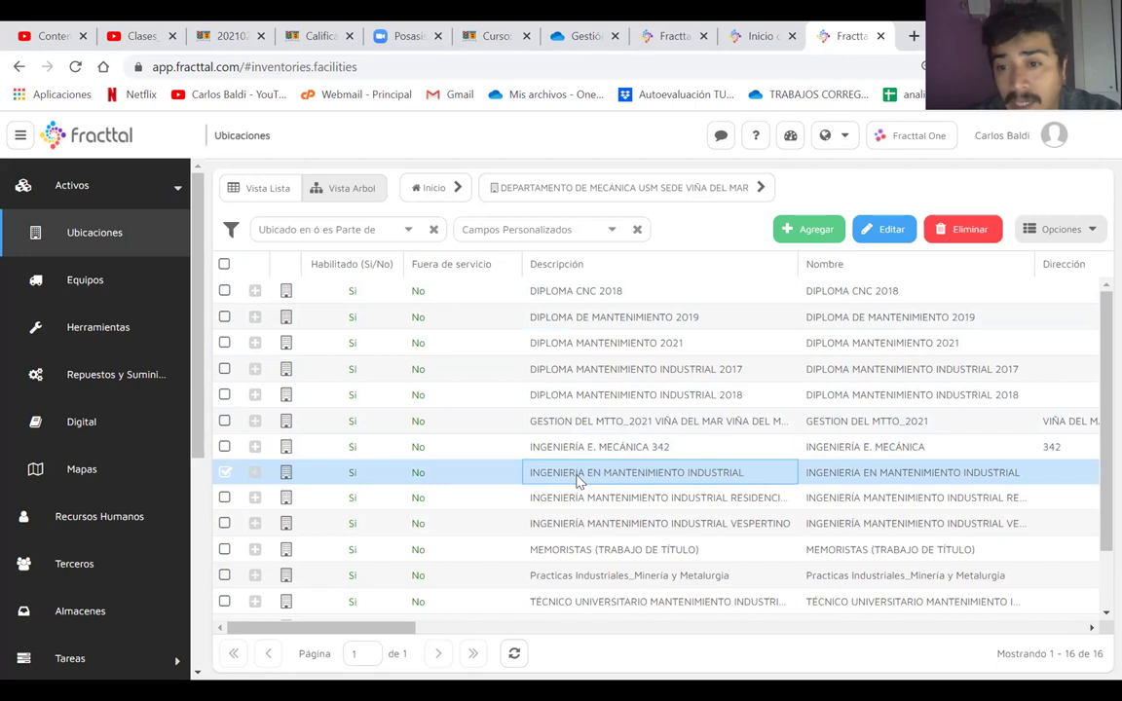
pyautogui.click(578, 525)
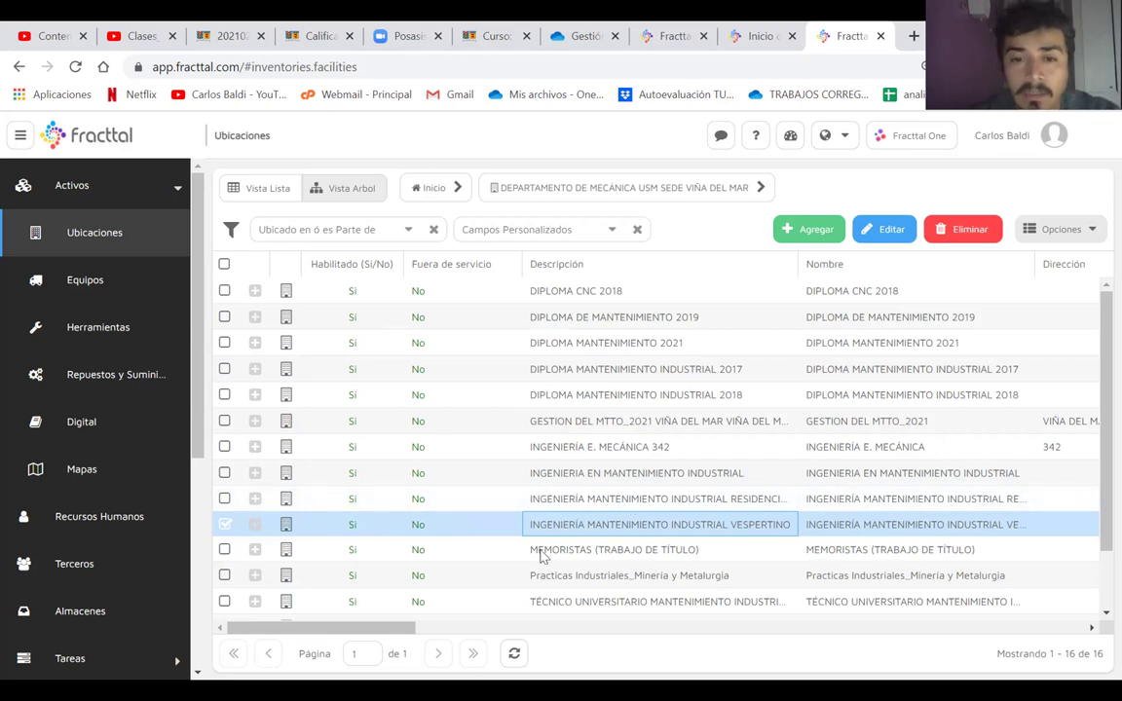
# - Expand the location MEMORISTAS (TRABAJO DE TÍTULO) and look through the companies listed inside it
pyautogui.click(469, 549)
pyautogui.click(258, 551)
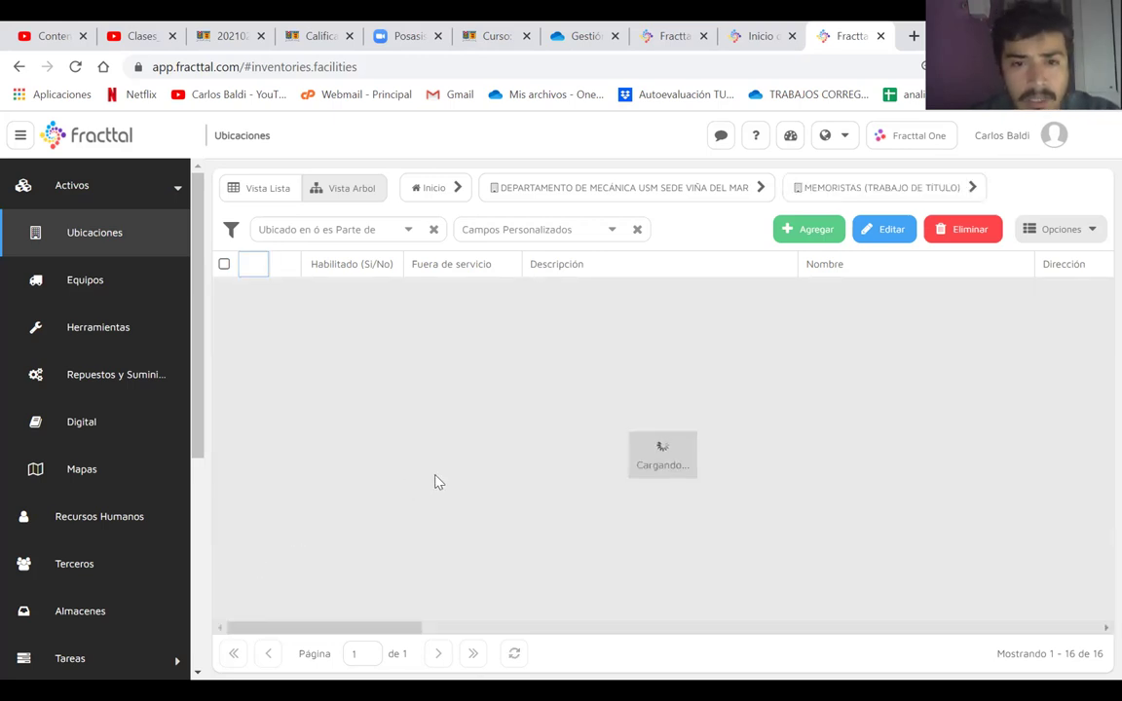
pyautogui.scroll(-5, 439, 490)
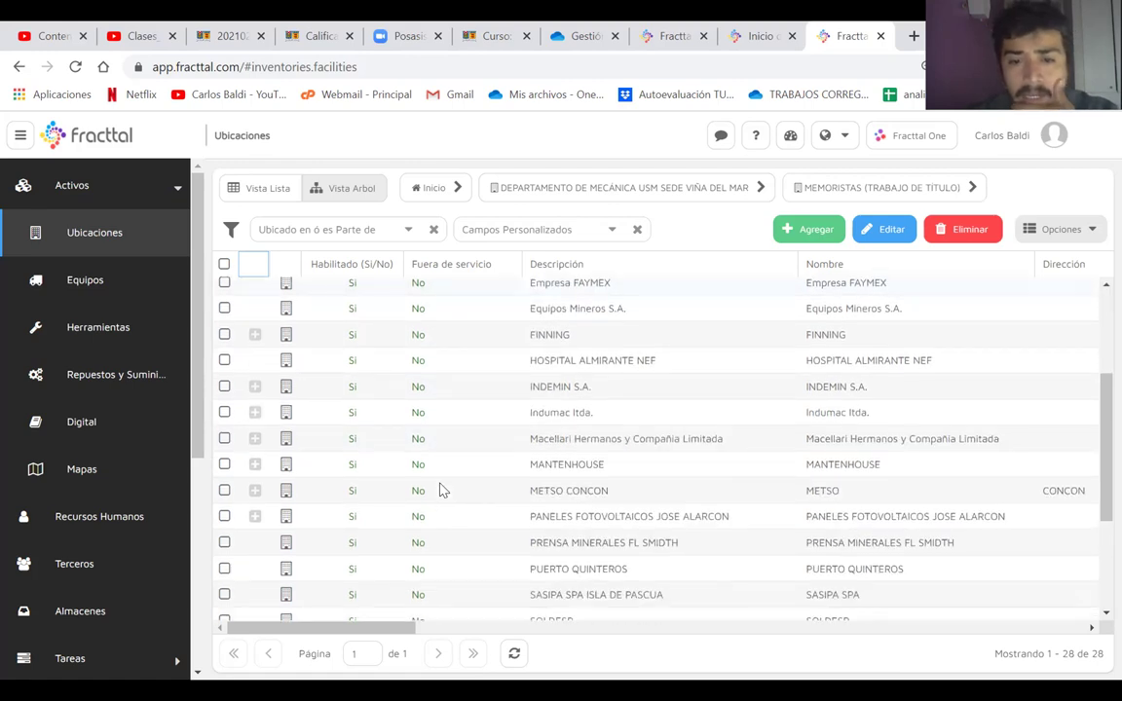
pyautogui.scroll(-1, 439, 490)
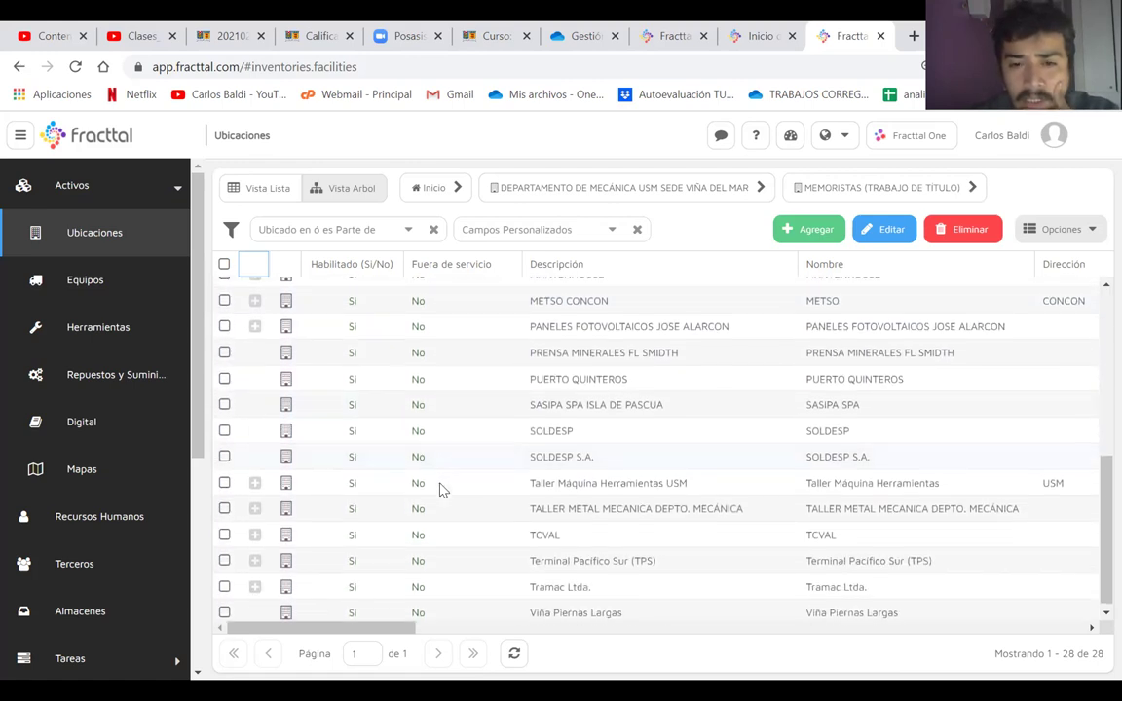
pyautogui.scroll(1, 439, 489)
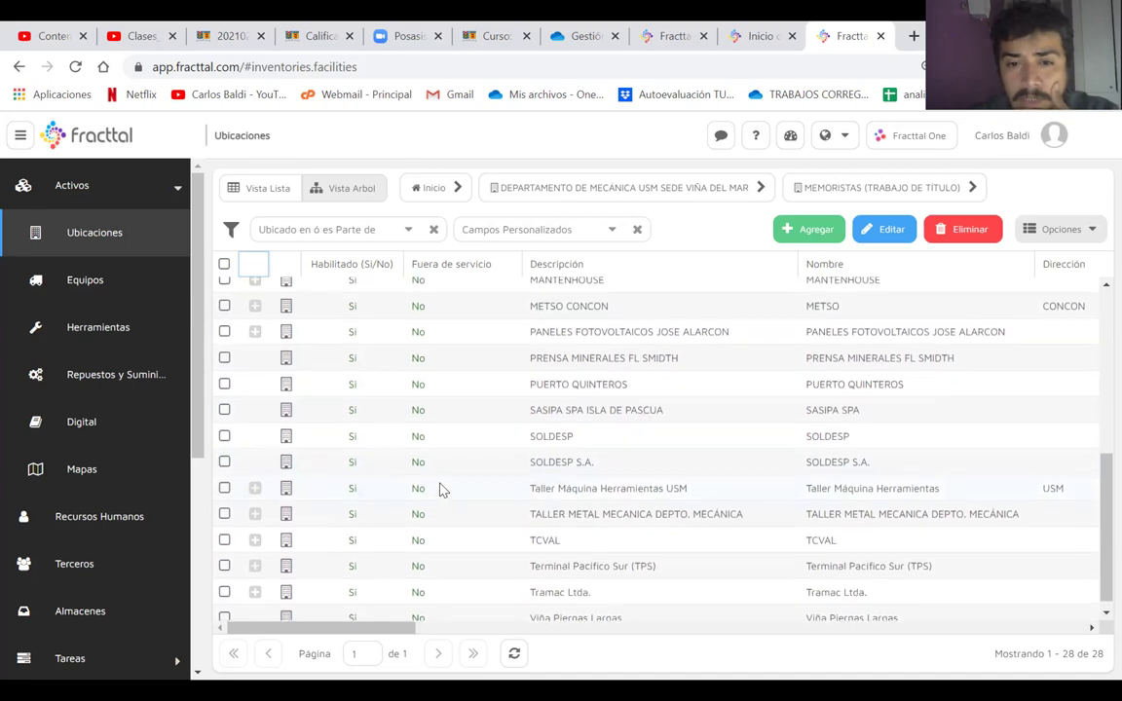
pyautogui.scroll(4, 439, 490)
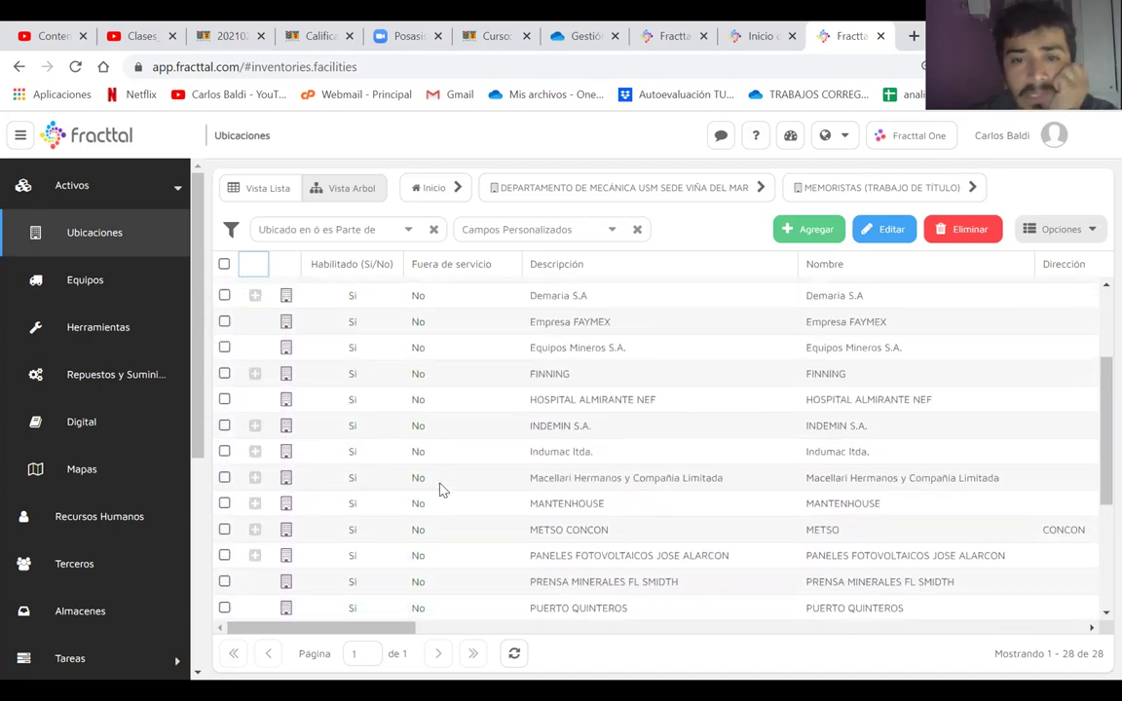
pyautogui.scroll(1, 439, 489)
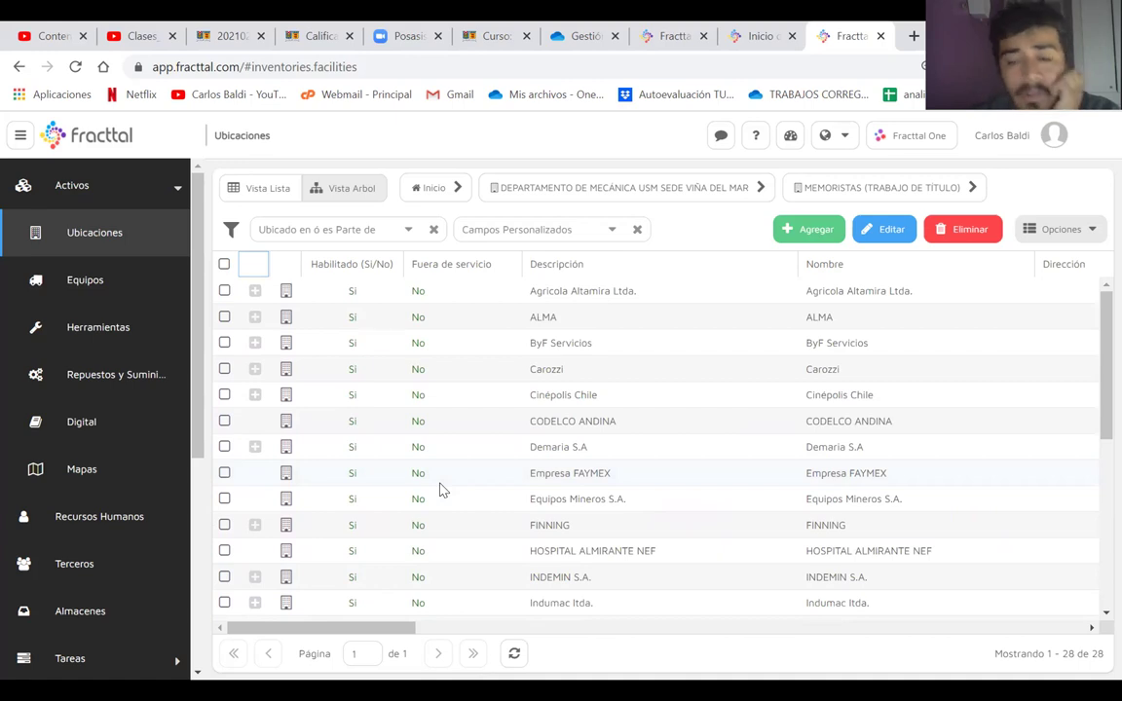
# - Highlight Empresa FAYMEX in the list and return to the sublocations of DEPARTAMENTO DE MECÁNICA USM SEDE VIÑA DEL MAR
pyautogui.click(585, 477)
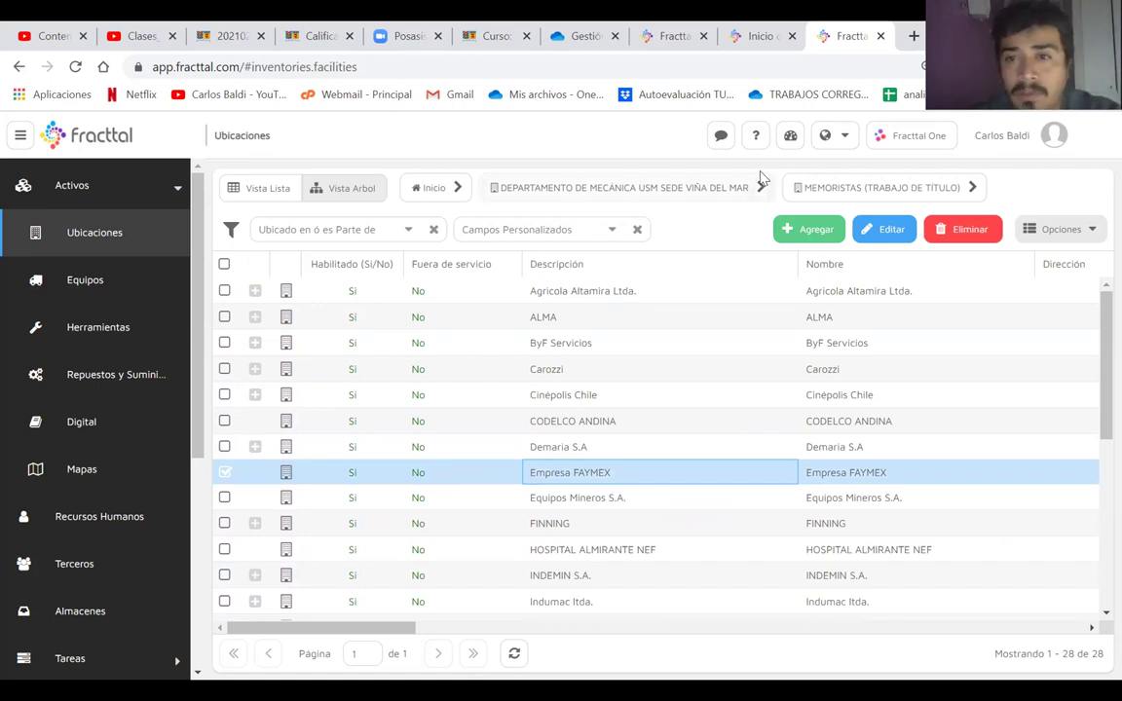
pyautogui.click(888, 187)
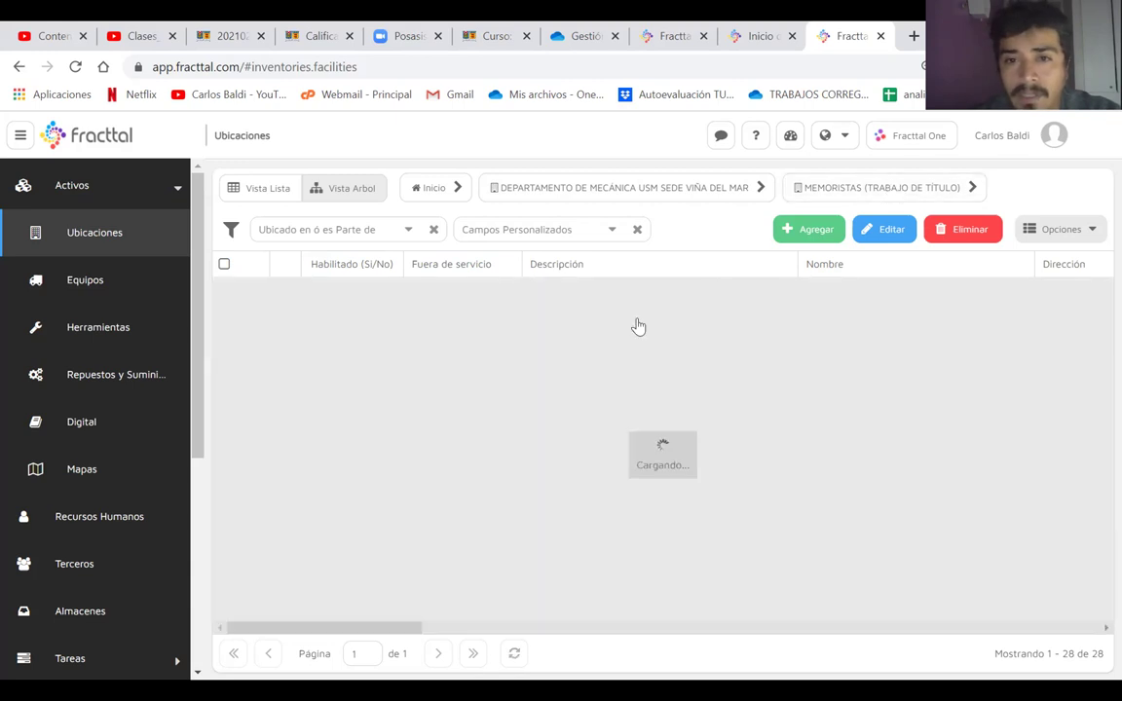
pyautogui.click(643, 188)
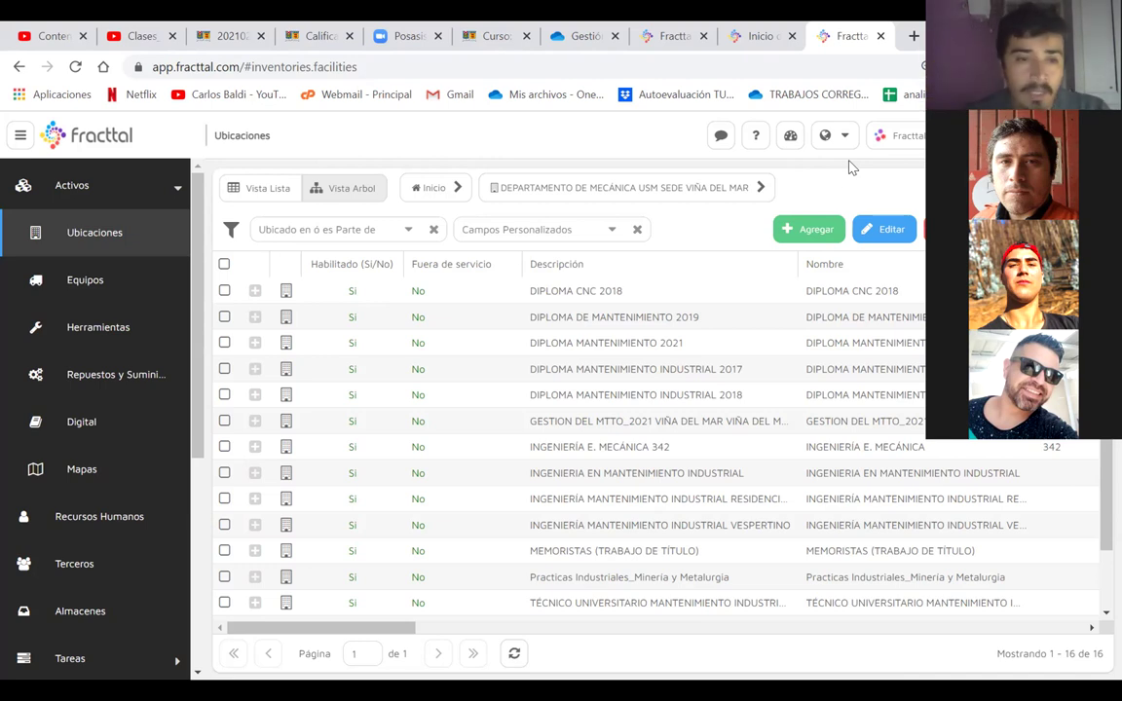
# - Expand the Tareas module and open its Tareas Pendientes list
pyautogui.moveTo(206, 357); pyautogui.dragTo(208, 574)
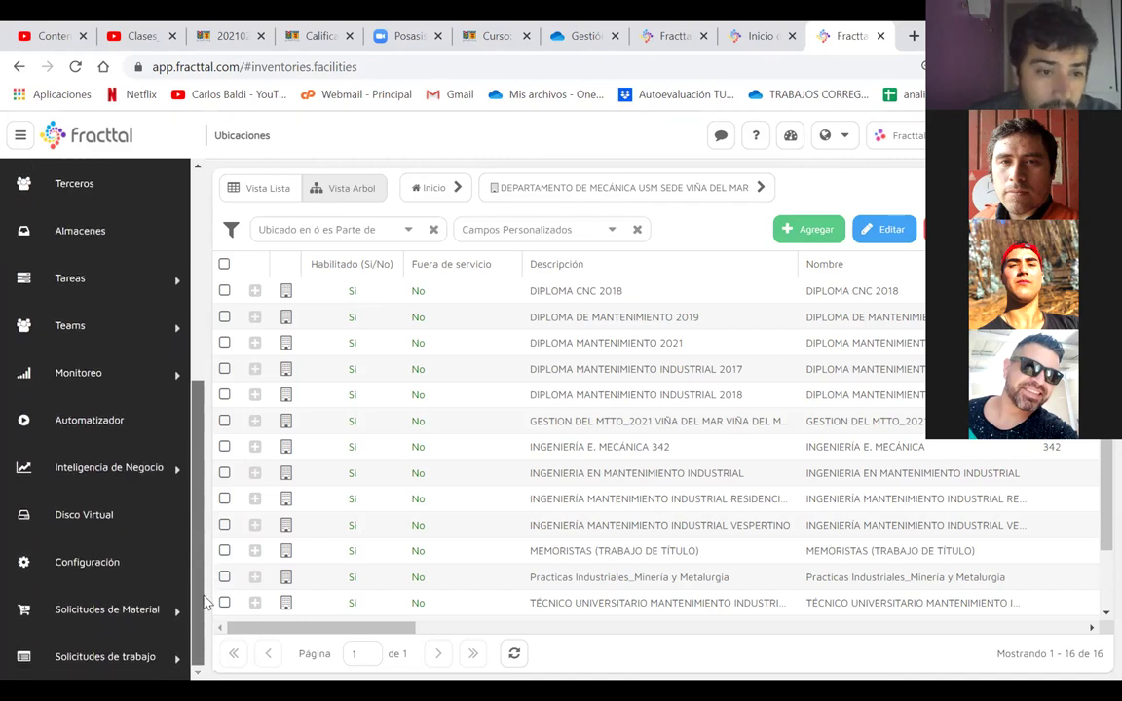
pyautogui.moveTo(204, 561); pyautogui.dragTo(206, 508)
pyautogui.rightClick(86, 382)
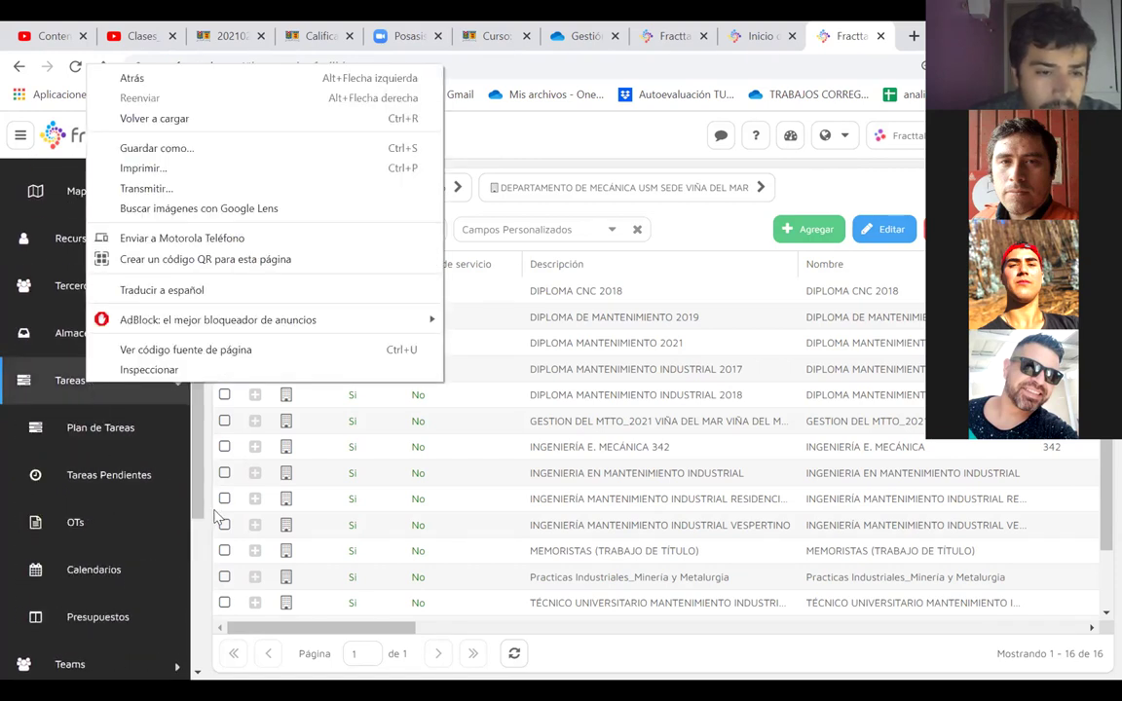
pyautogui.click(123, 481)
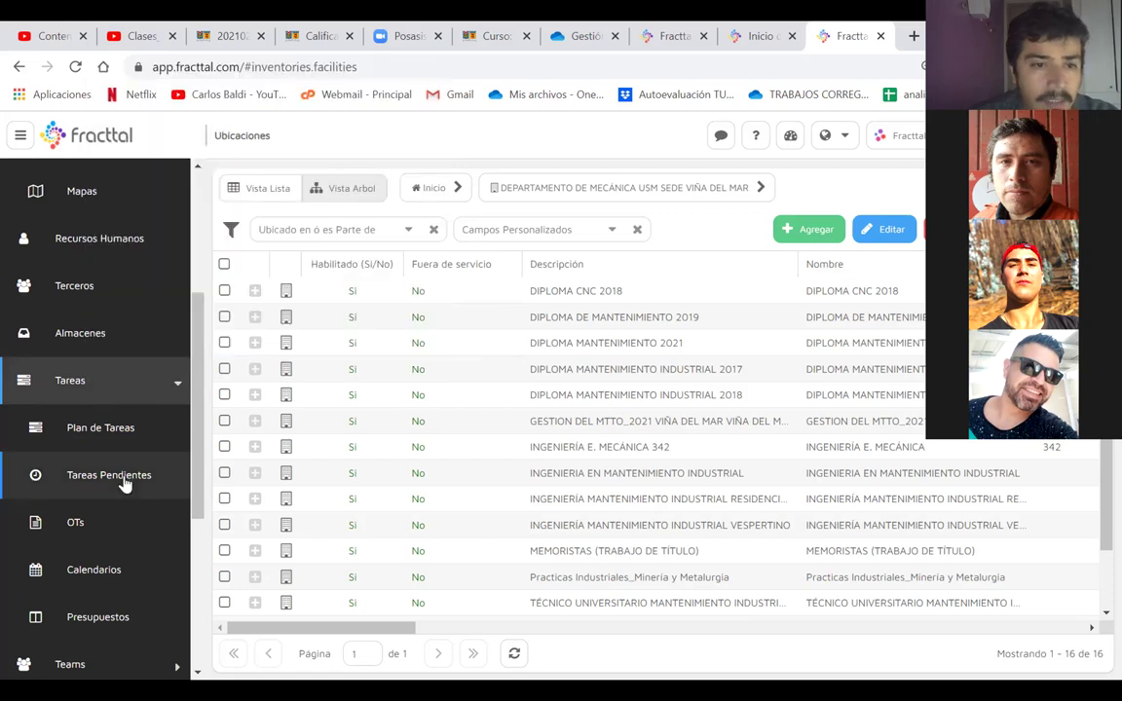
pyautogui.click(124, 484)
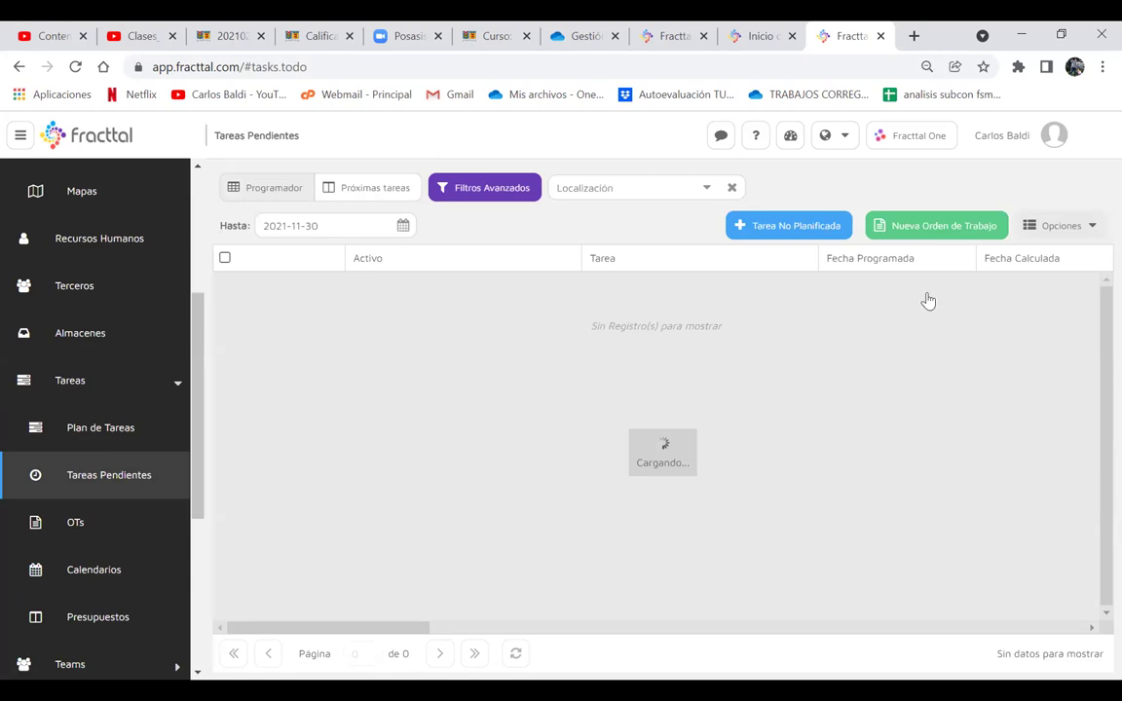
# - Look through the pending tasks of the assets, checking their scheduled dates, delays and task types down to the Horno (CA-HO-01) tasks
pyautogui.hscroll(3, 910, 333)
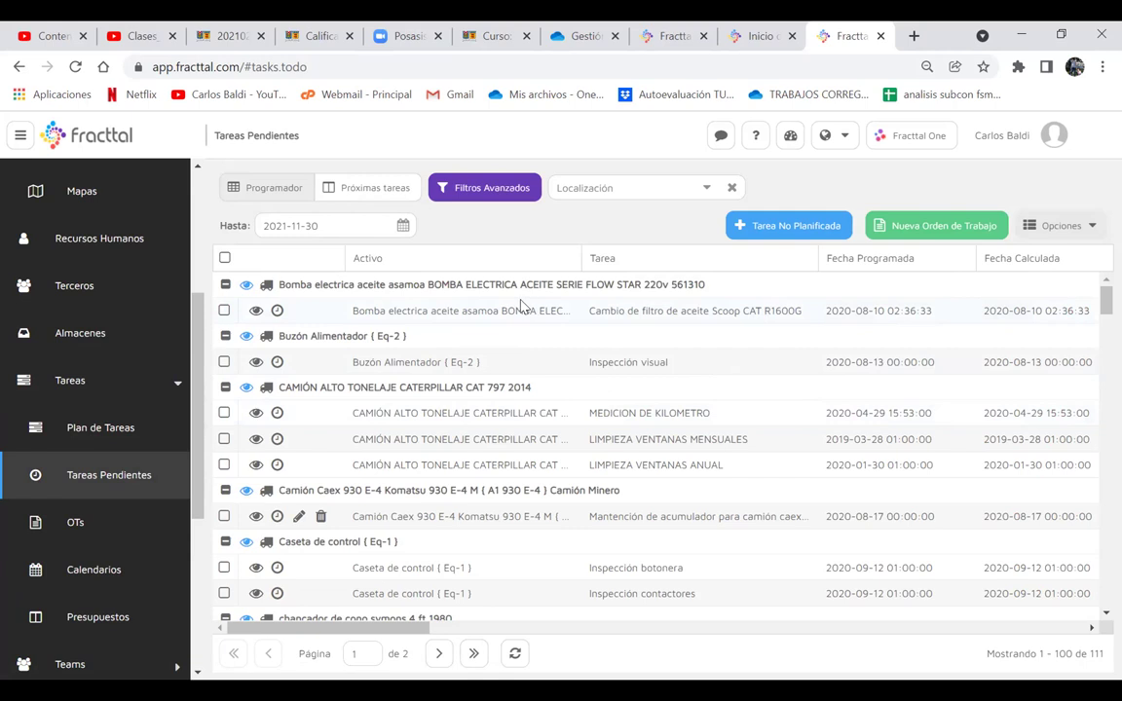
pyautogui.hscroll(5, 728, 332)
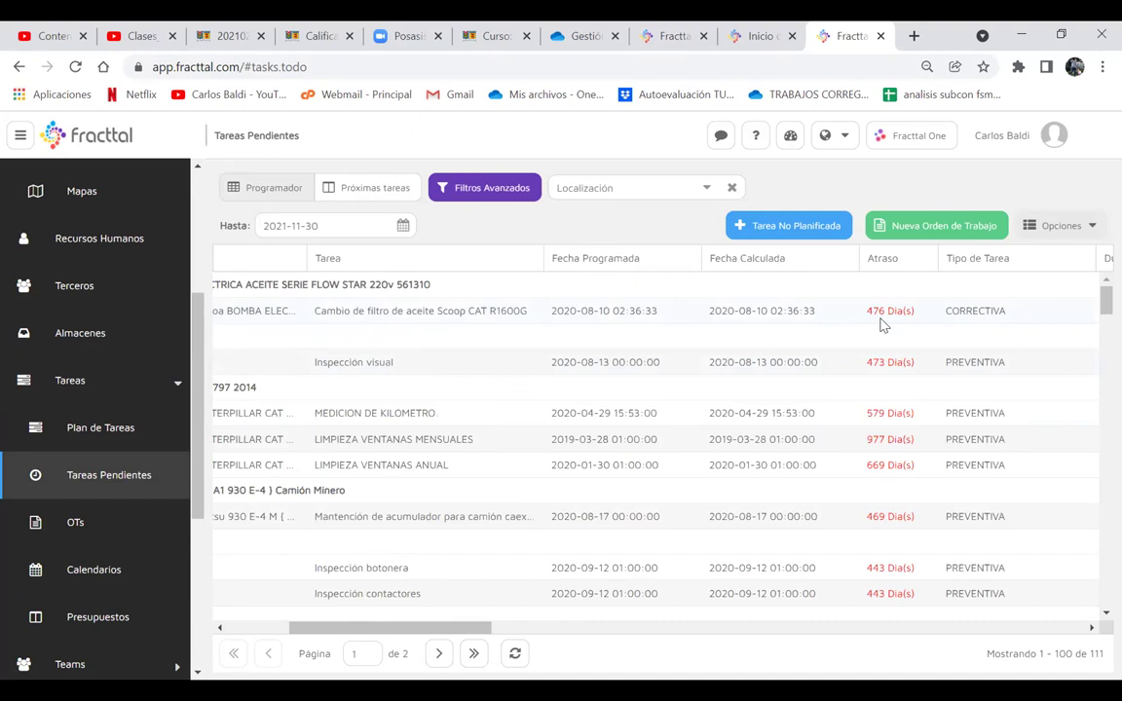
pyautogui.hscroll(-1, 684, 407)
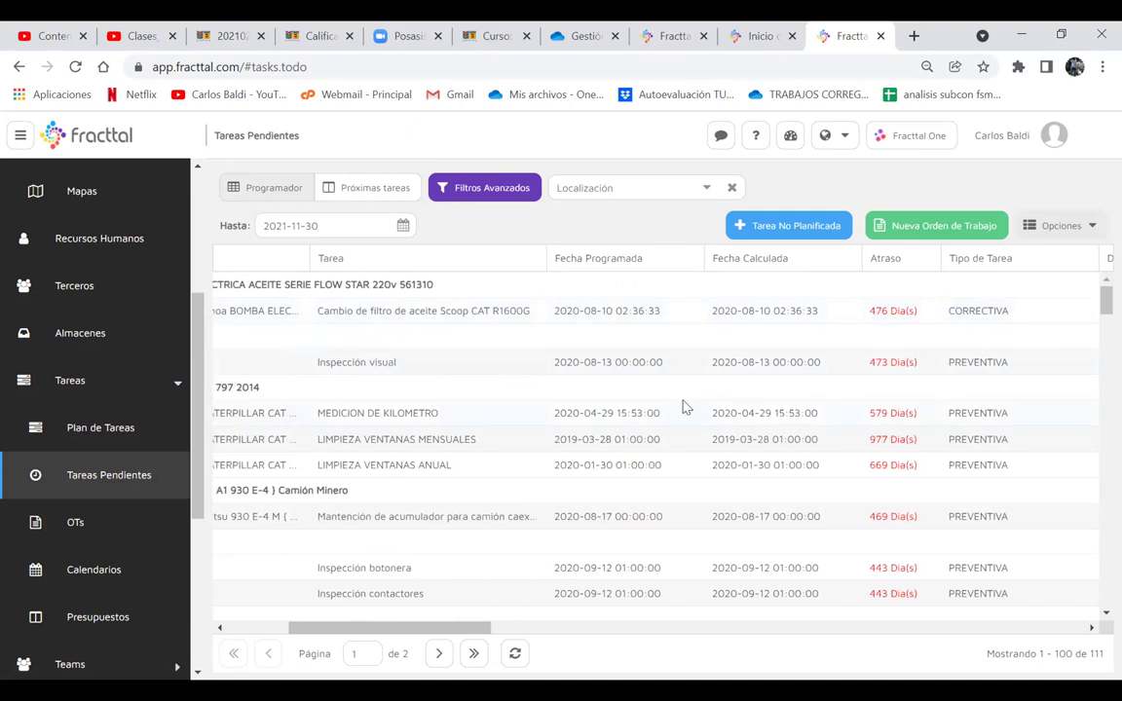
pyautogui.hscroll(-5, 685, 407)
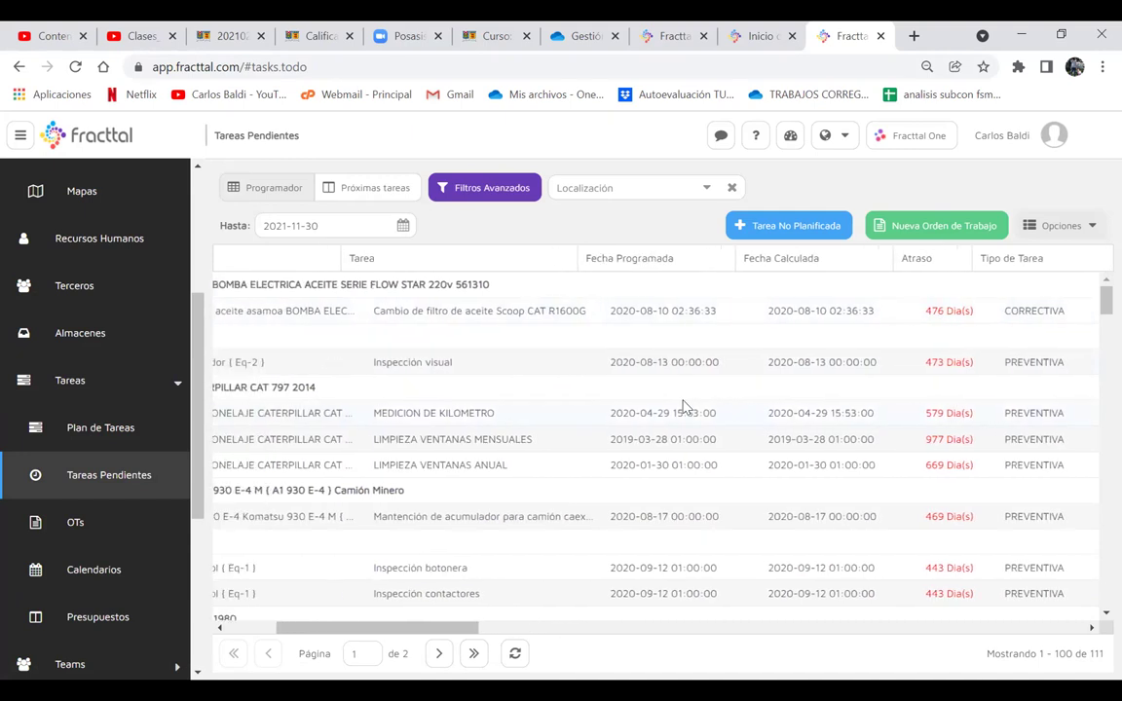
pyautogui.scroll(-2, 685, 407)
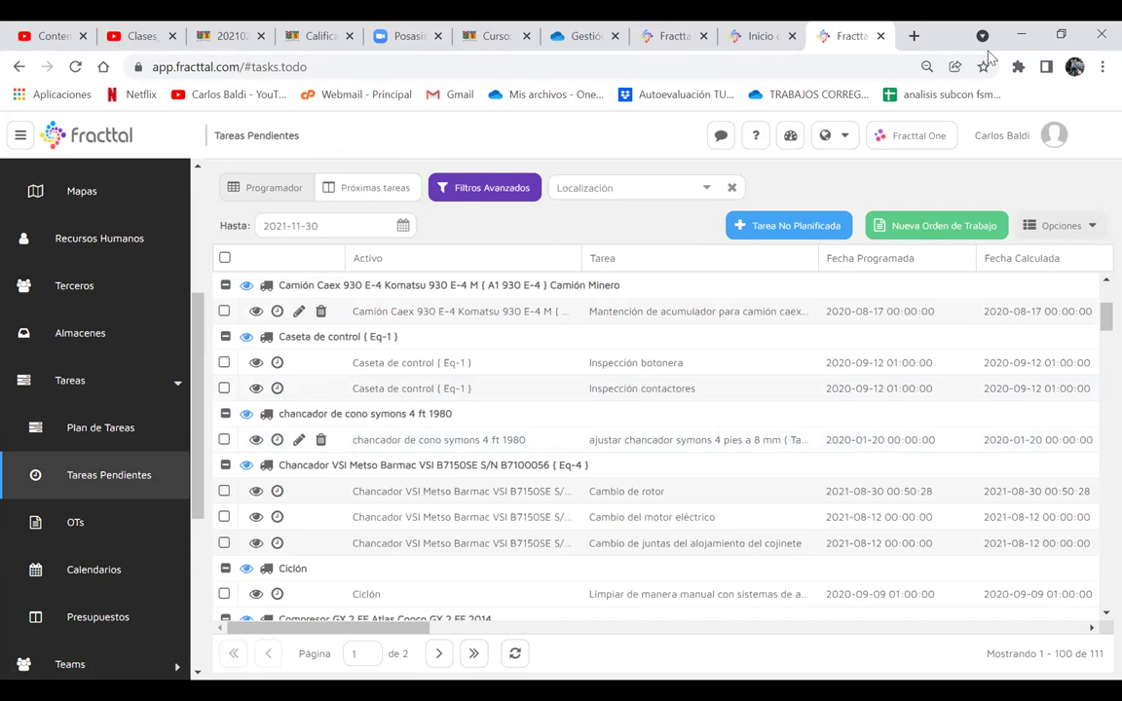
pyautogui.scroll(-5, 757, 560)
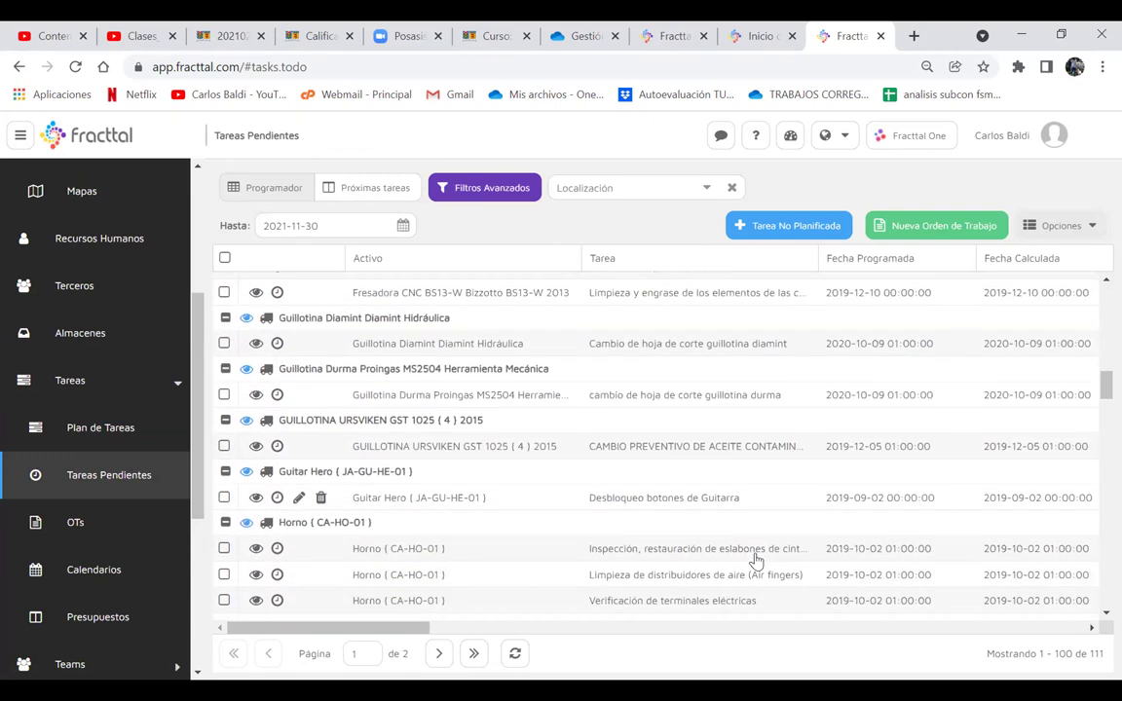
pyautogui.hscroll(5, 757, 560)
pyautogui.hscroll(-5, 757, 560)
pyautogui.scroll(-1, 757, 560)
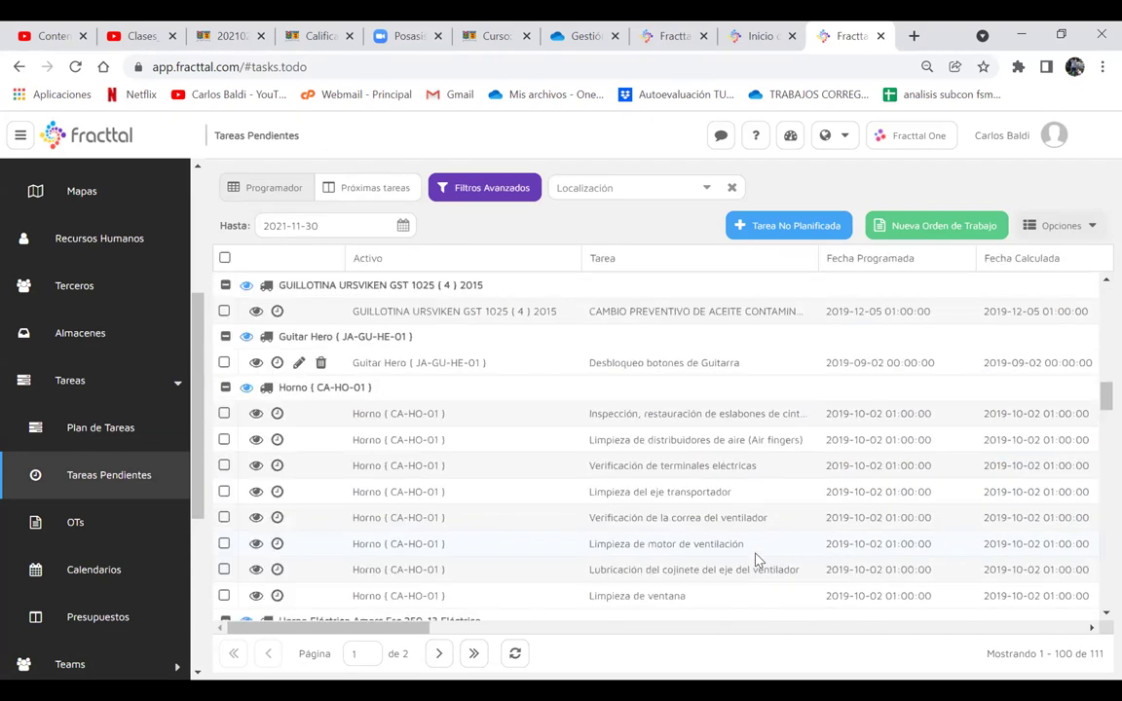
pyautogui.scroll(-2, 757, 560)
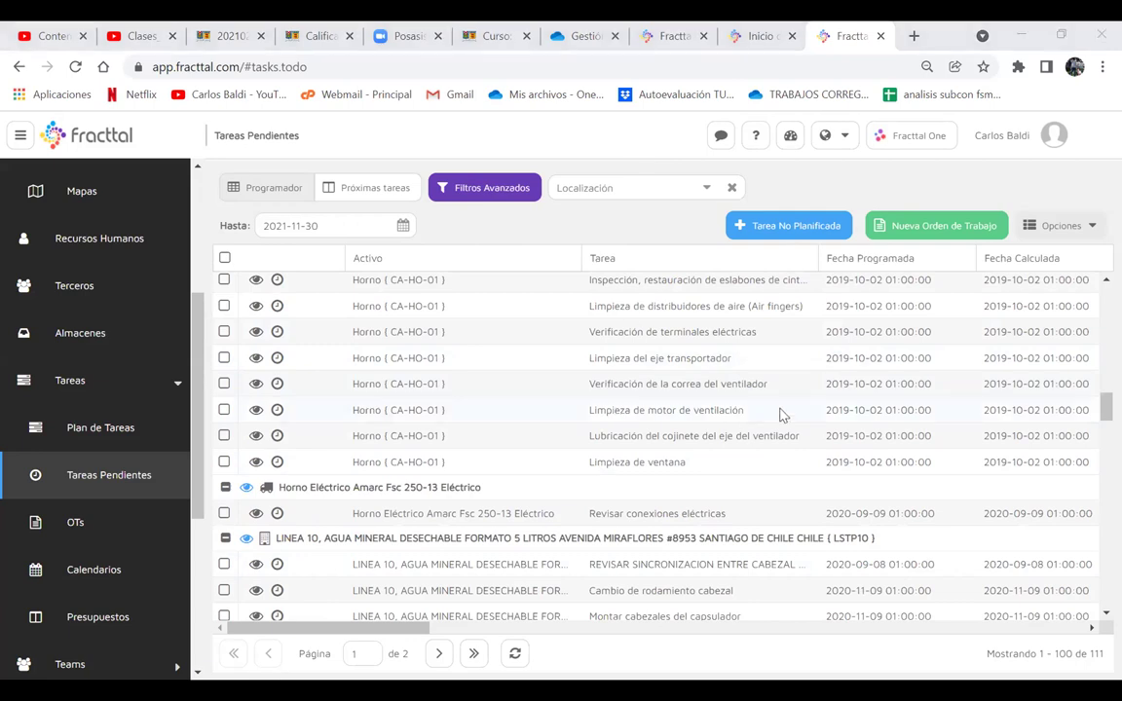
# - Move the Ubicado en ó es Parte de column right after Última Iteración Ejecutada and widen it to show the Horno task's full location path
pyautogui.hscroll(5, 781, 413)
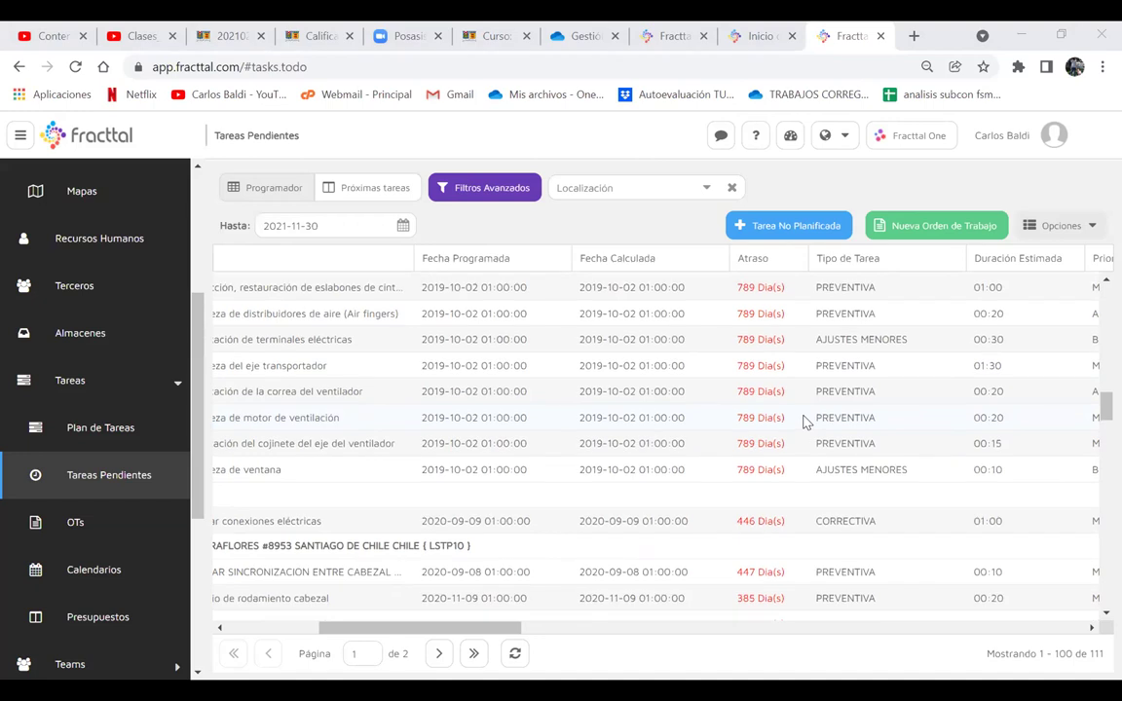
pyautogui.hscroll(10, 805, 421)
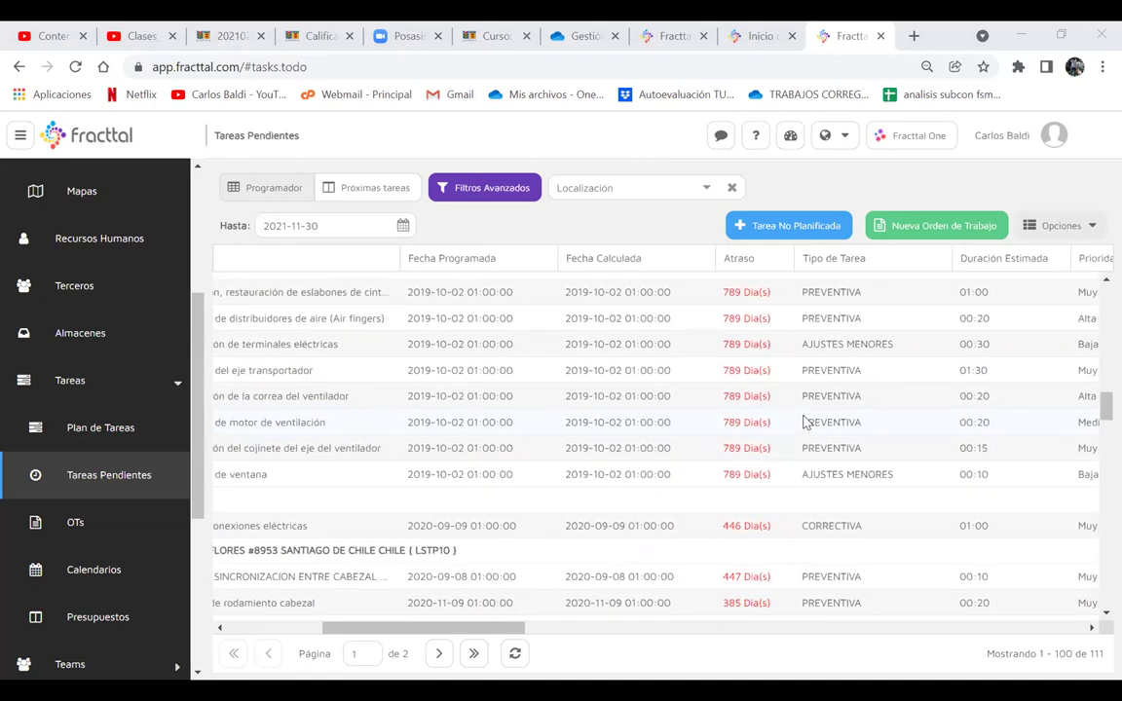
pyautogui.hscroll(10, 804, 422)
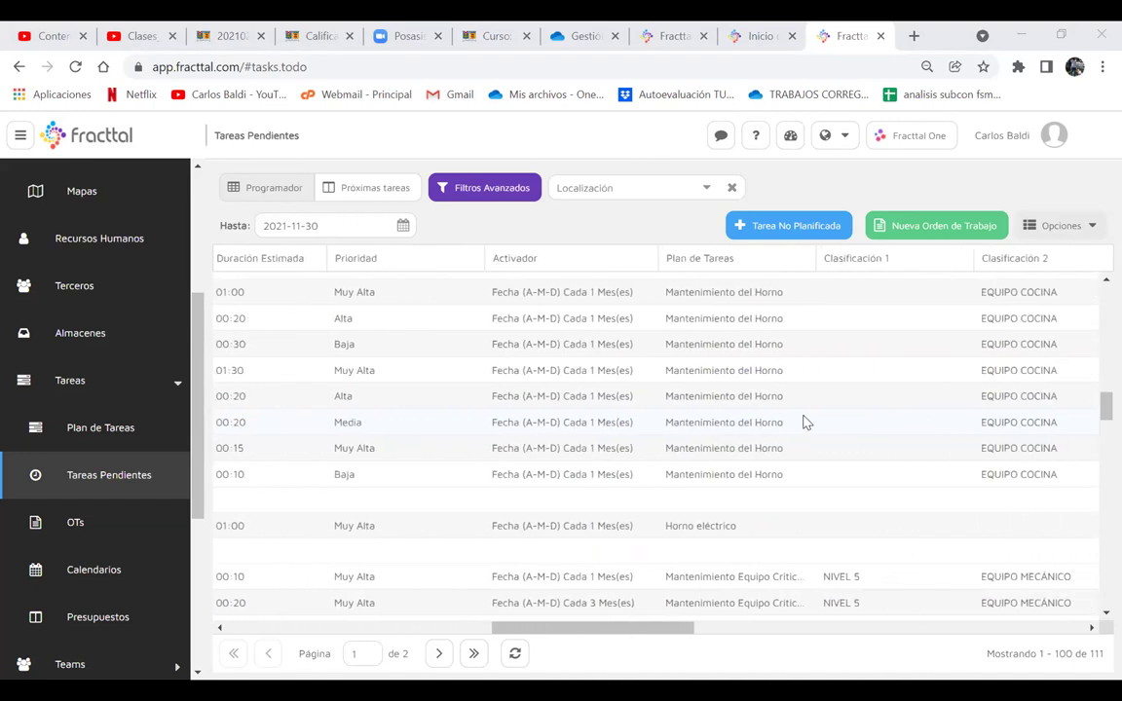
pyautogui.hscroll(10, 805, 422)
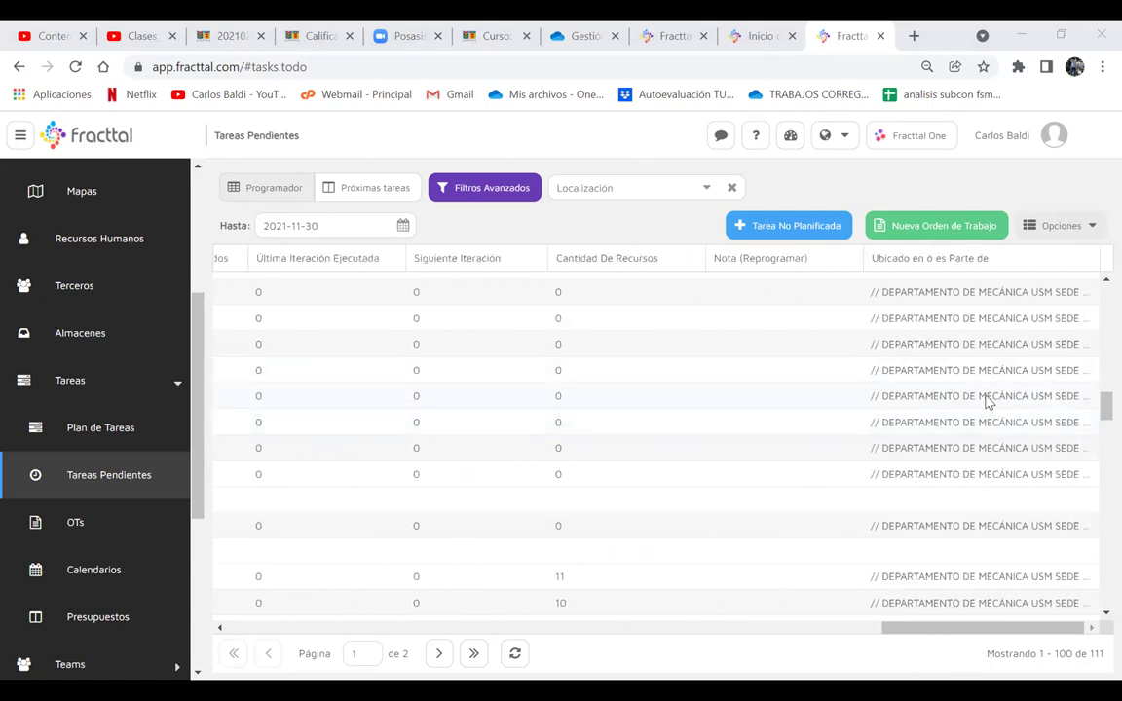
pyautogui.click(989, 396)
pyautogui.moveTo(954, 258); pyautogui.dragTo(519, 271)
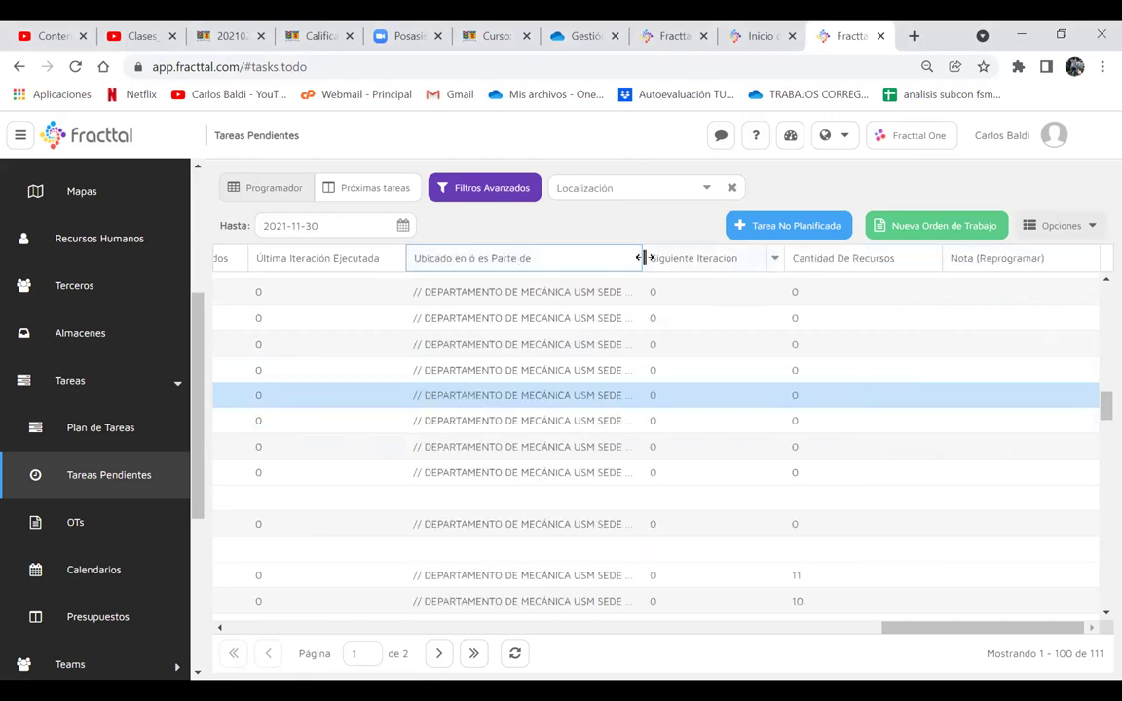
pyautogui.moveTo(644, 256); pyautogui.dragTo(1052, 255)
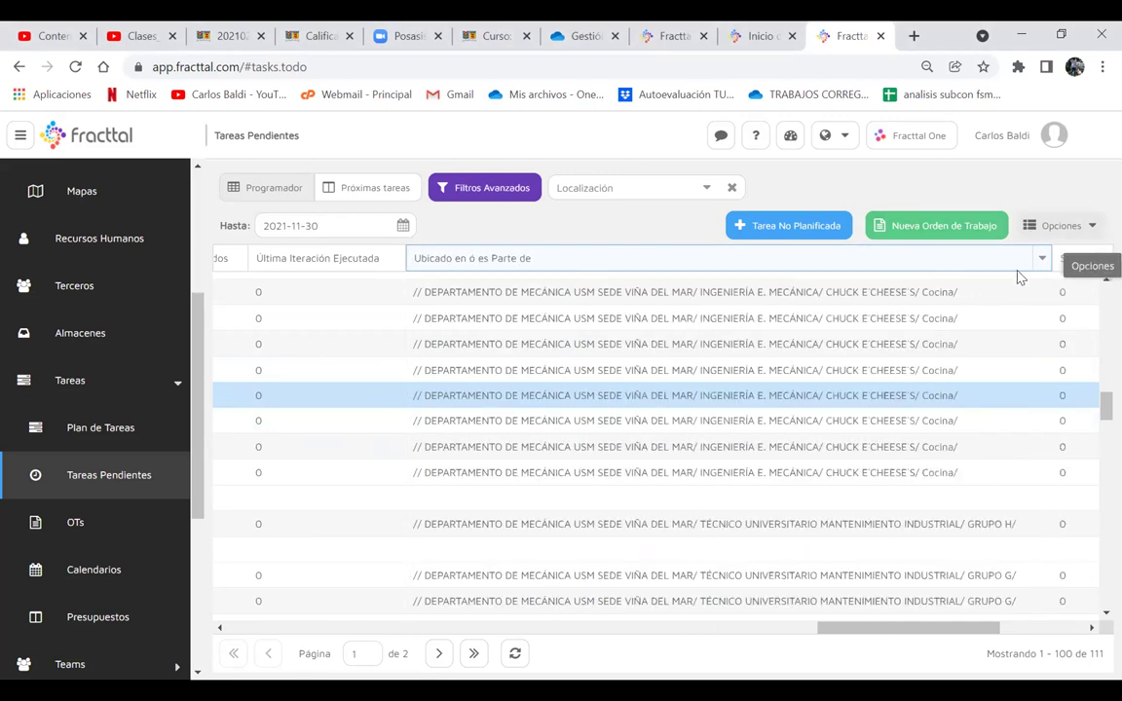
pyautogui.click(835, 401)
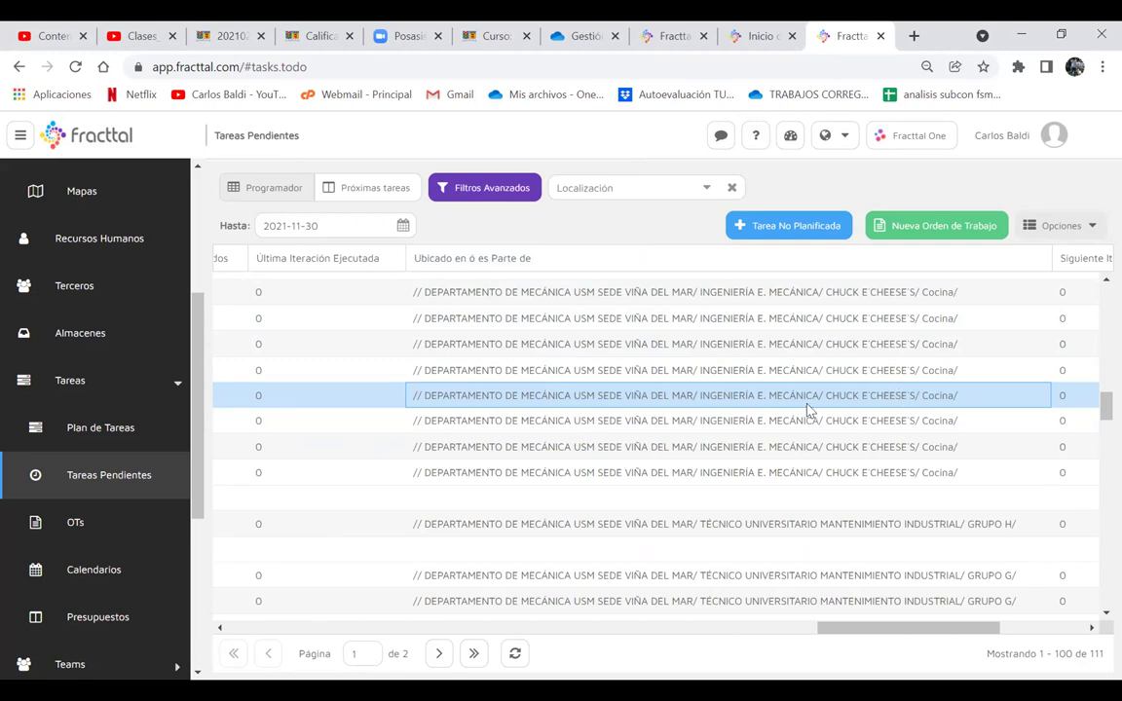
# - Review the highlighted Horno task's columns back to its asset and task name, return to the start of the list, and open Recursos Humanos
pyautogui.hscroll(-10, 846, 399)
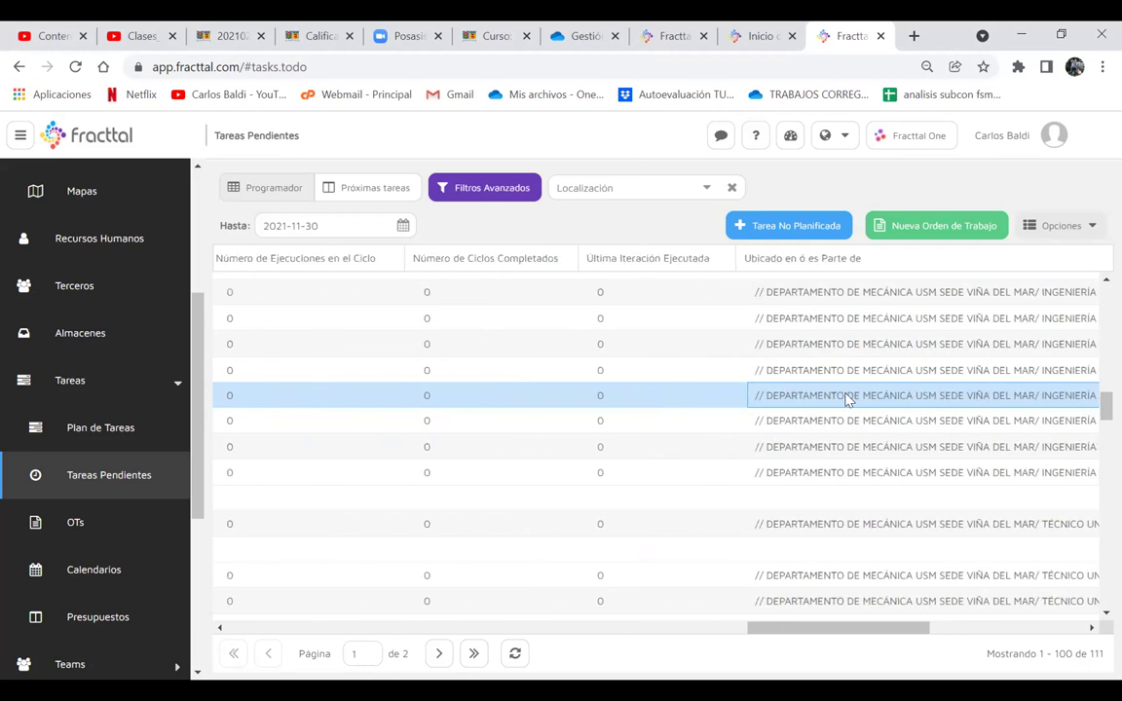
pyautogui.hscroll(-10, 846, 399)
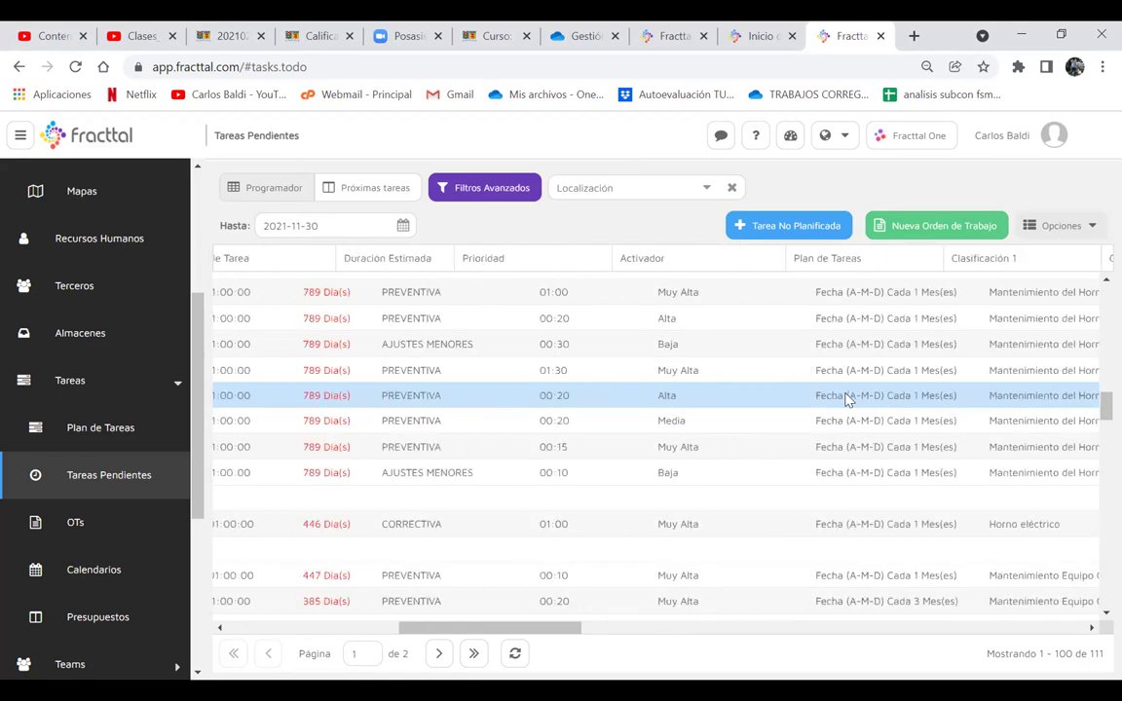
pyautogui.hscroll(-3, 846, 399)
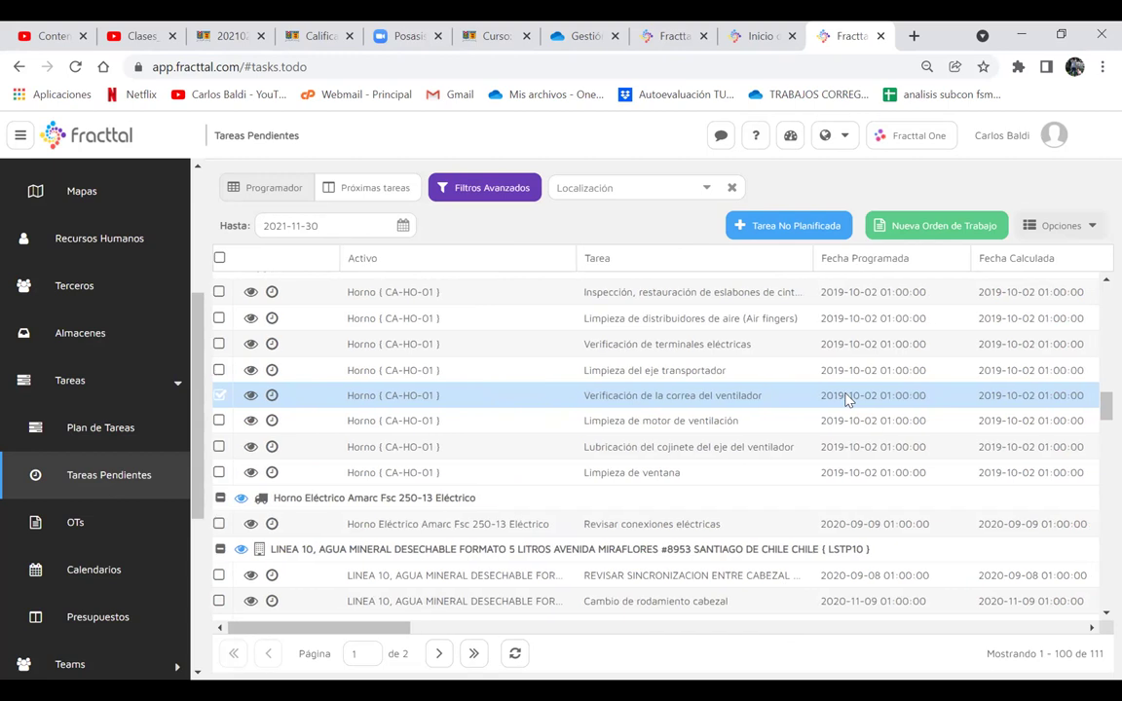
pyautogui.hscroll(1, 846, 399)
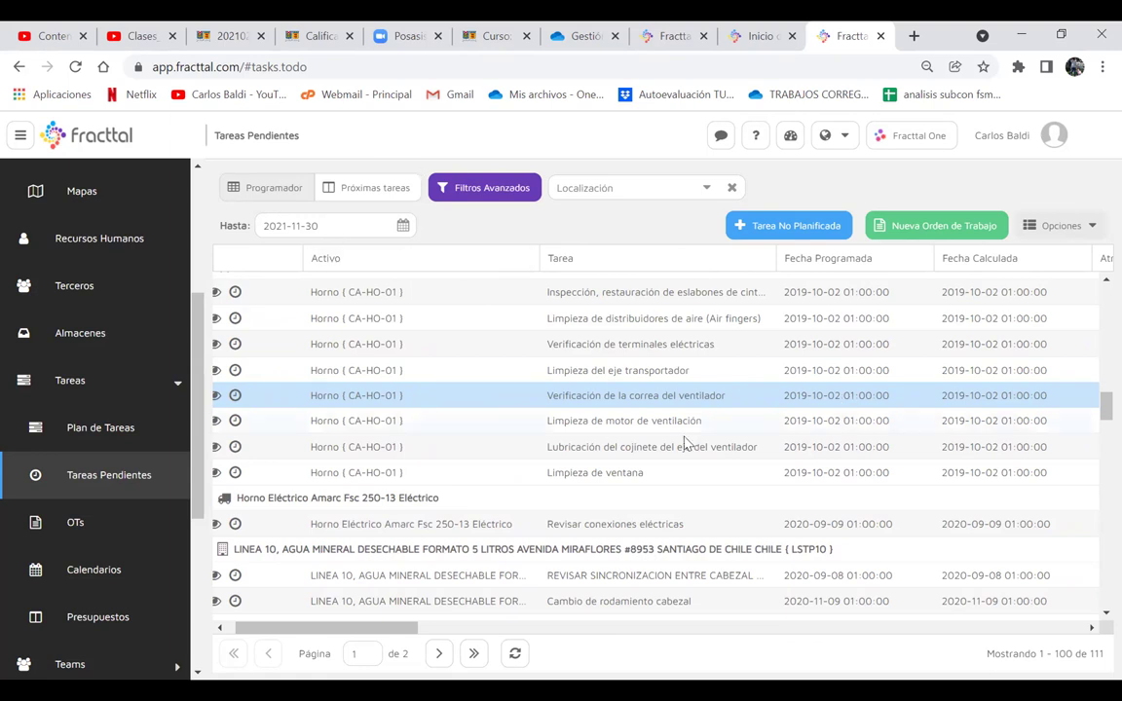
pyautogui.scroll(5, 689, 443)
pyautogui.scroll(8, 690, 443)
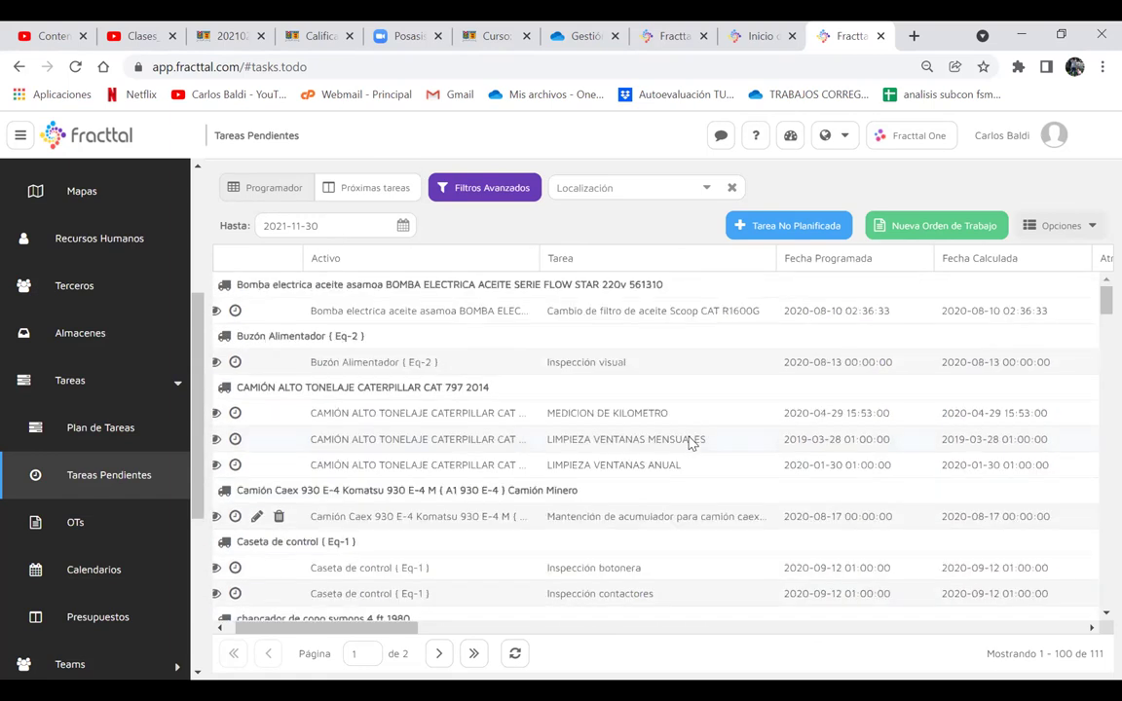
pyautogui.scroll(1, 607, 550)
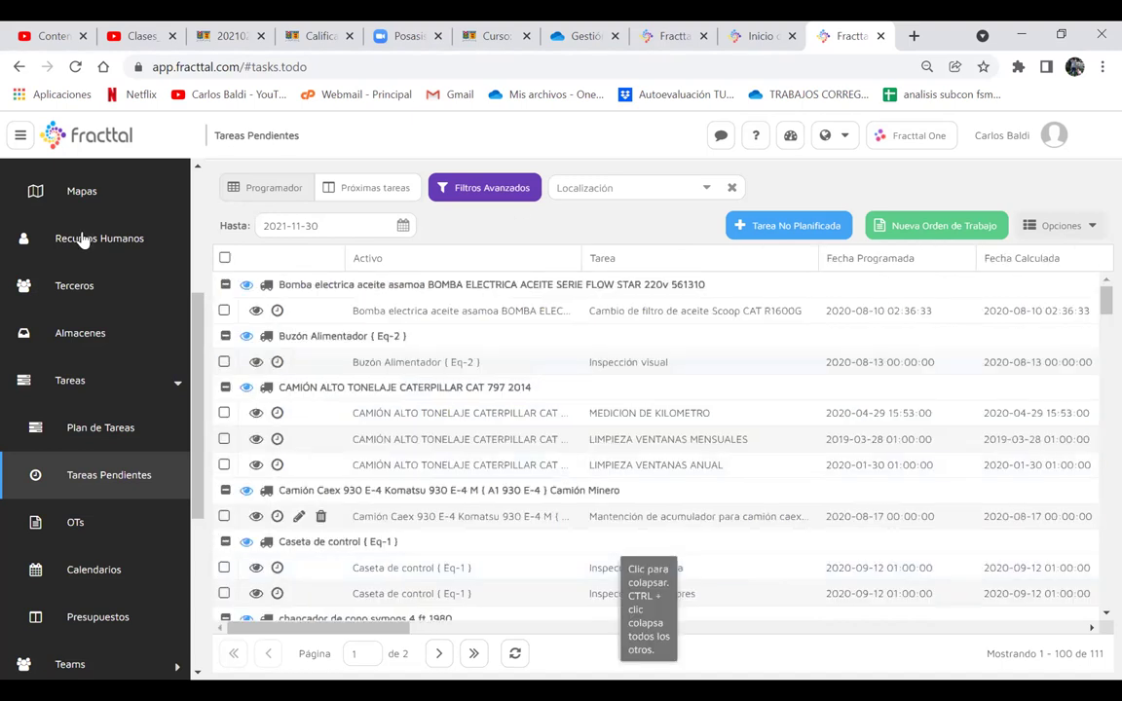
pyautogui.click(104, 258)
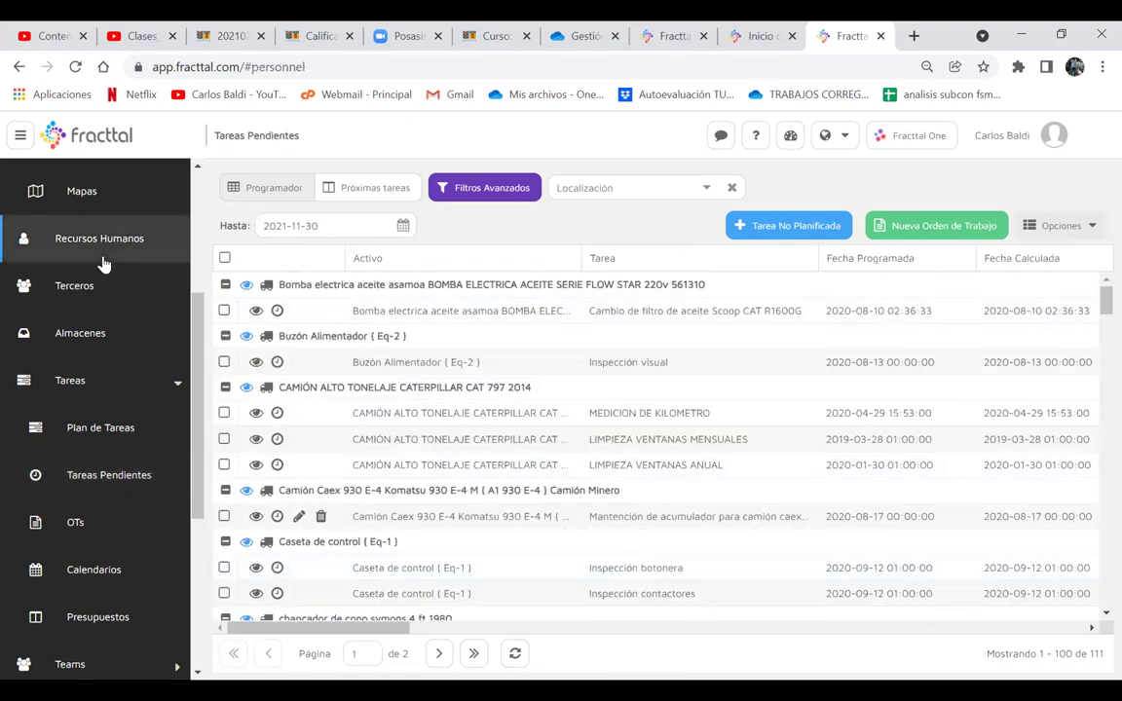
# - Open the Ubicaciones list and drill down through INGENIERÍA MANTENIMIENTO INDUSTRIAL VESPERTINO into the COCA COLA EMBONOR CONCON location
pyautogui.scroll(3, 105, 255)
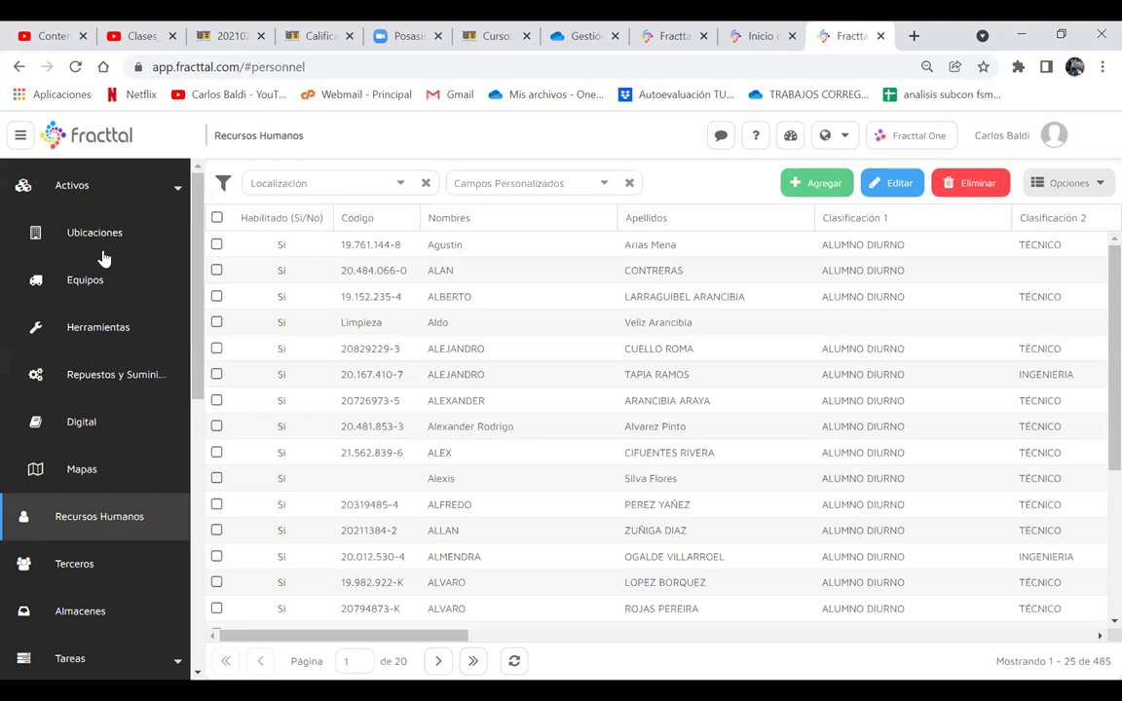
pyautogui.click(104, 255)
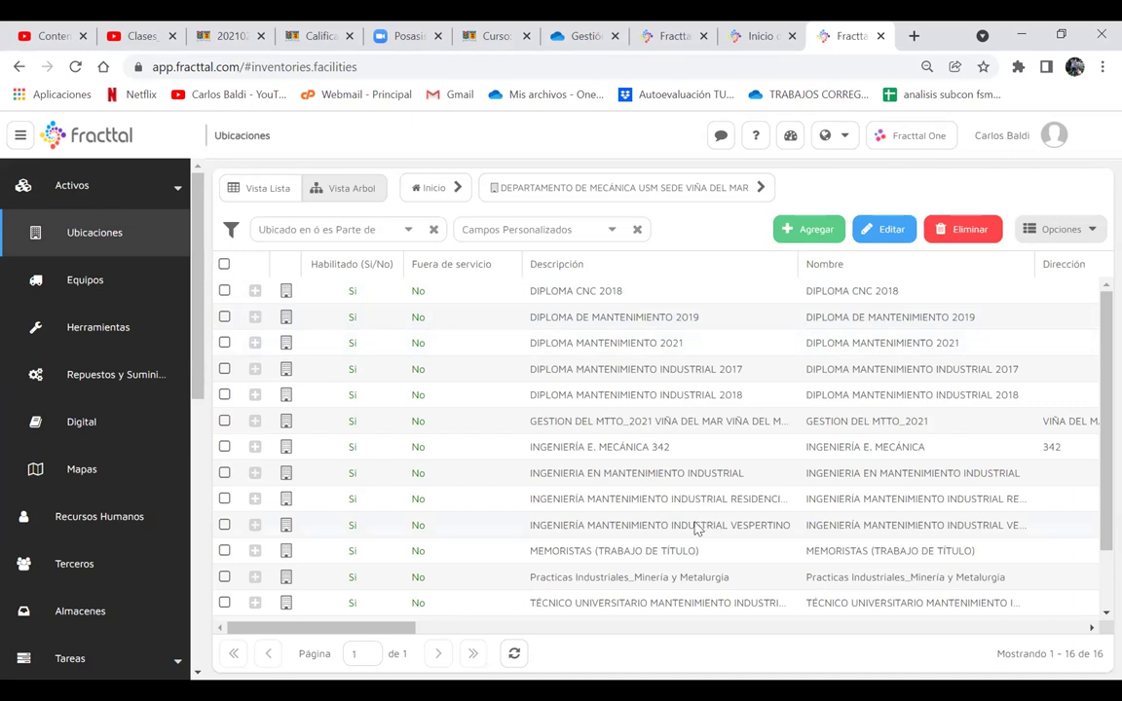
pyautogui.click(253, 531)
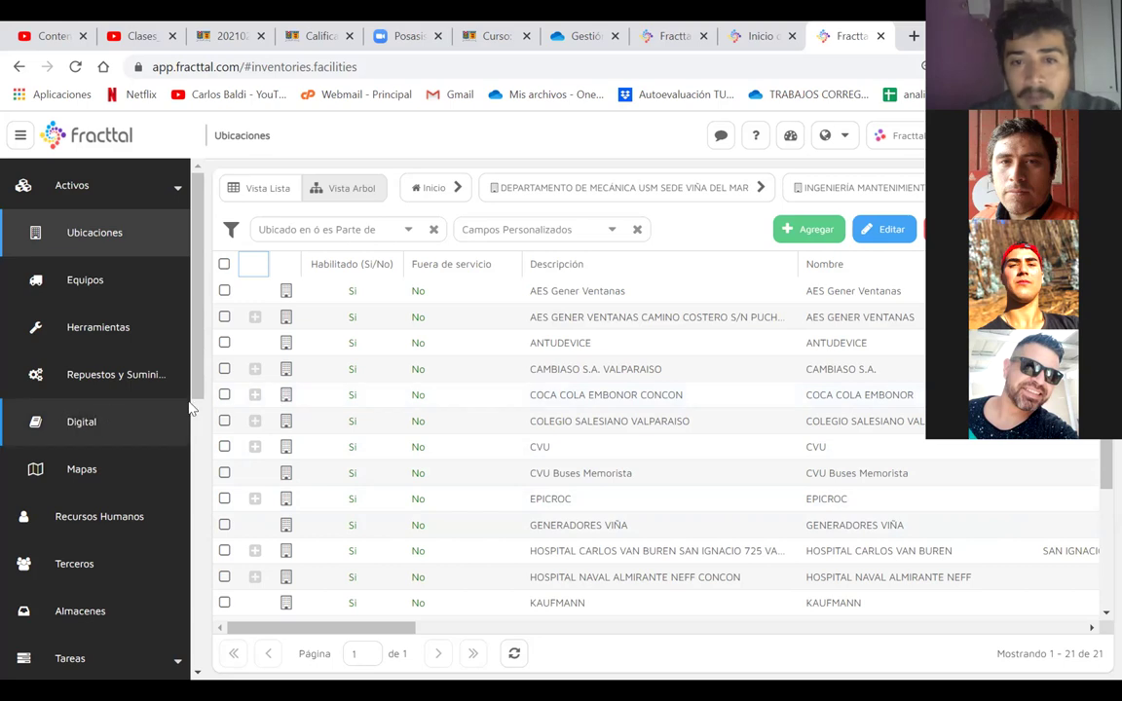
pyautogui.click(256, 397)
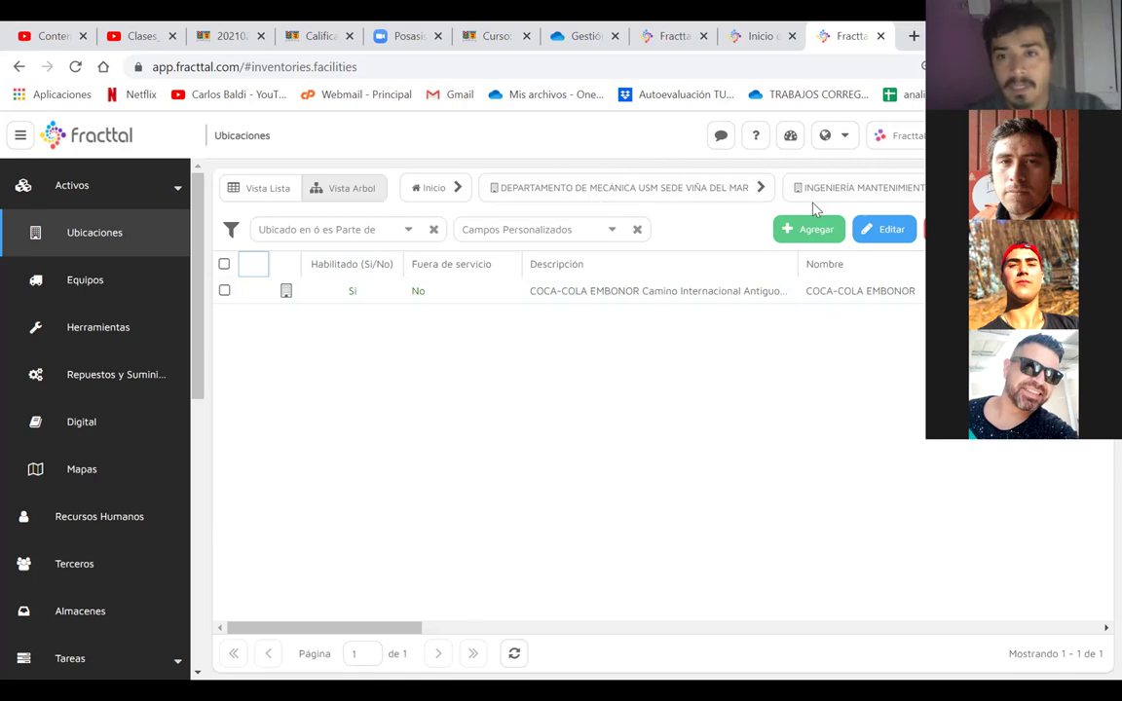
# - Go back up to the INGENIERÍA MANTENIMIENTO INDUSTRIAL VESPERTINO locations, look through them, and reopen COCA COLA EMBONOR CONCON
pyautogui.click(877, 188)
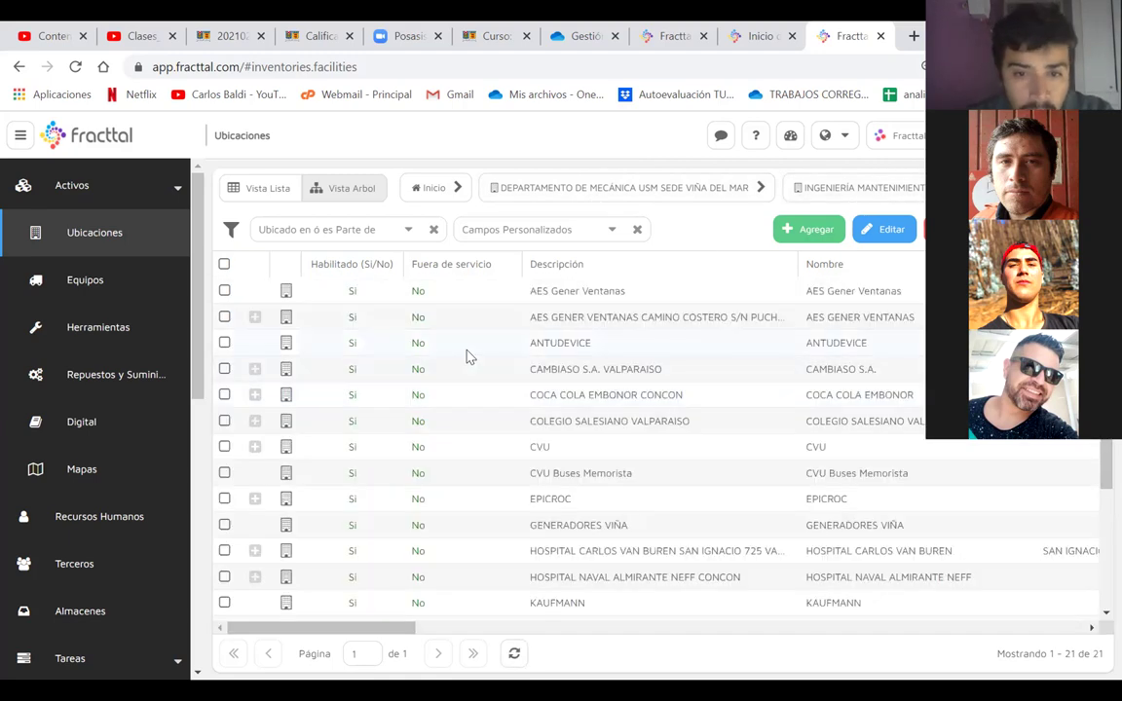
pyautogui.scroll(-3, 466, 356)
pyautogui.scroll(3, 465, 356)
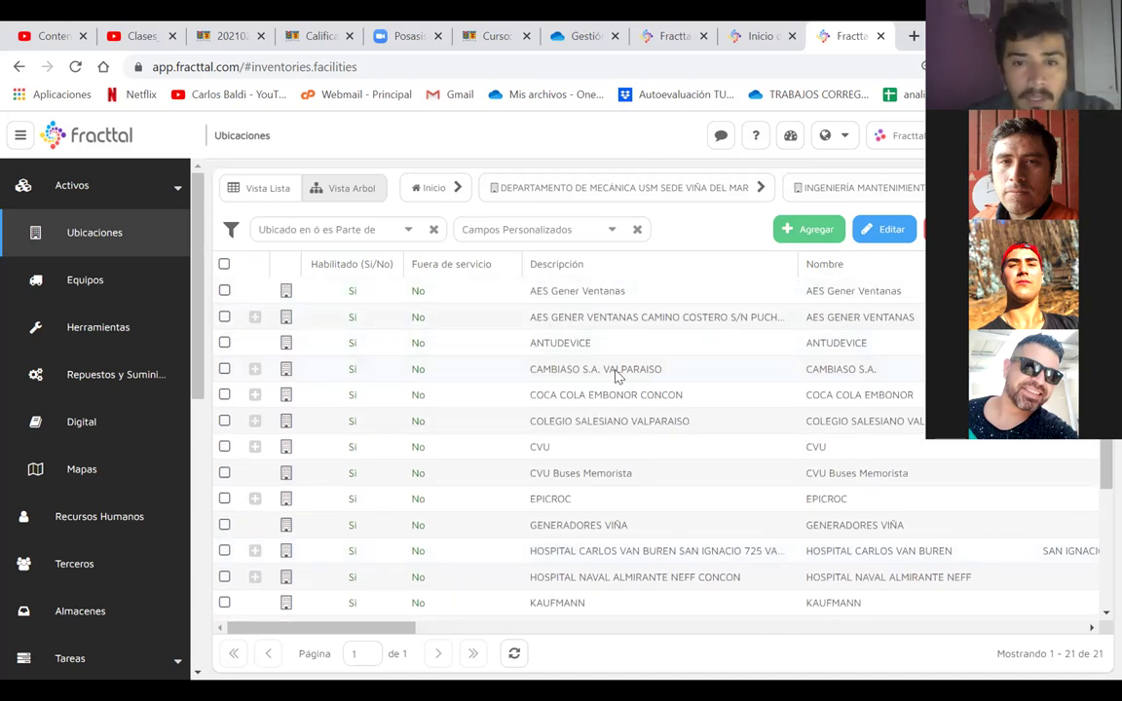
pyautogui.click(252, 395)
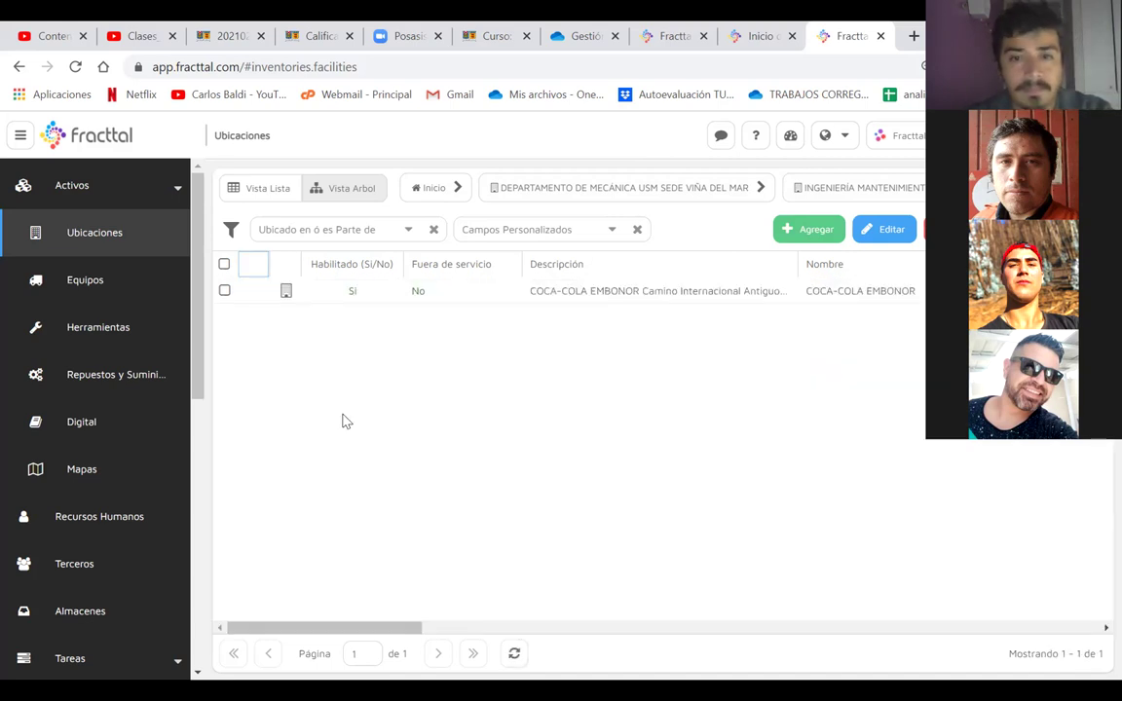
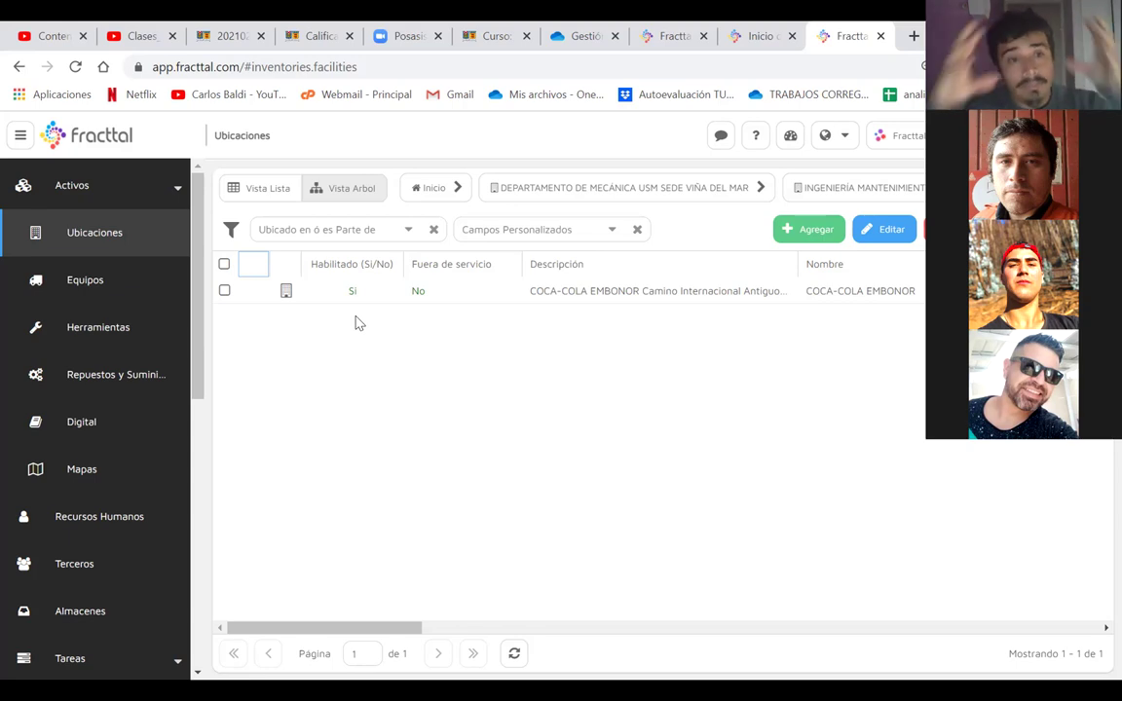
pyautogui.click(812, 231)
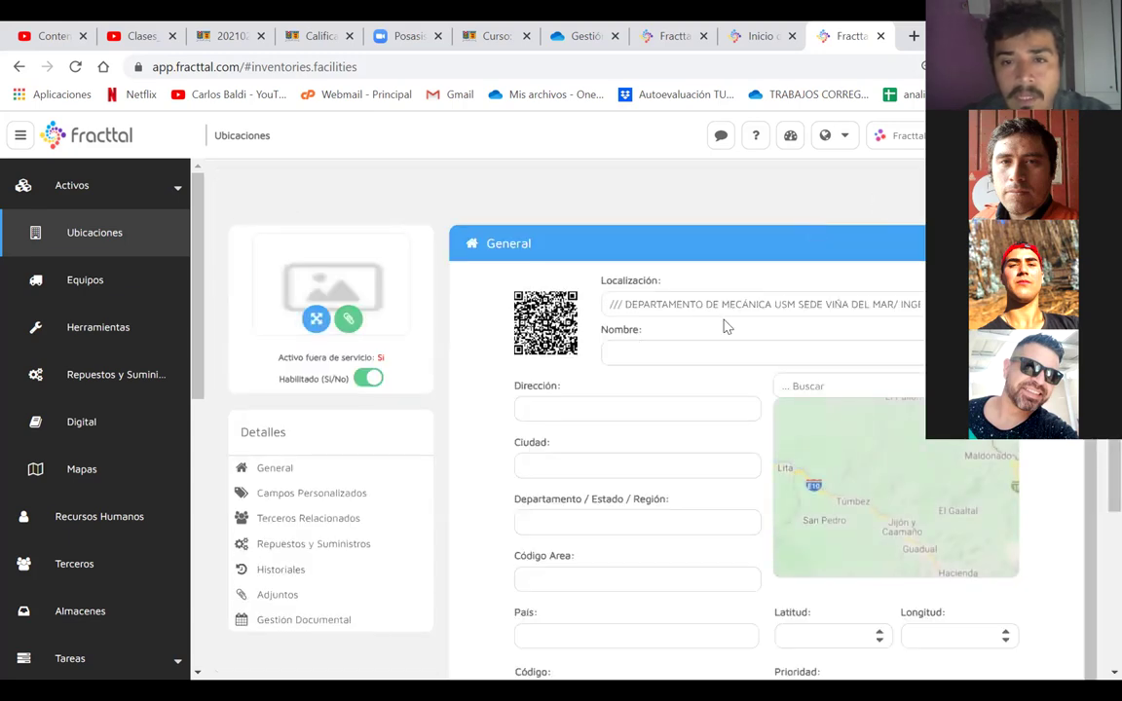
pyautogui.doubleClick(712, 304)
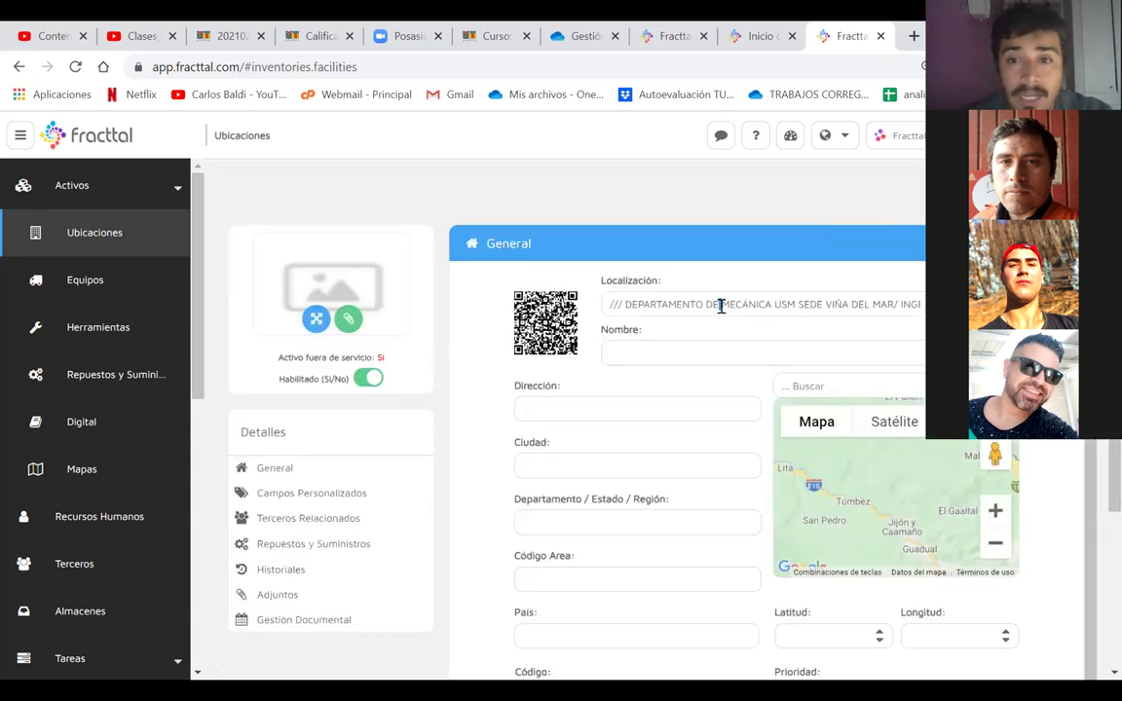
pyautogui.moveTo(623, 303); pyautogui.dragTo(812, 304)
pyautogui.click(801, 305)
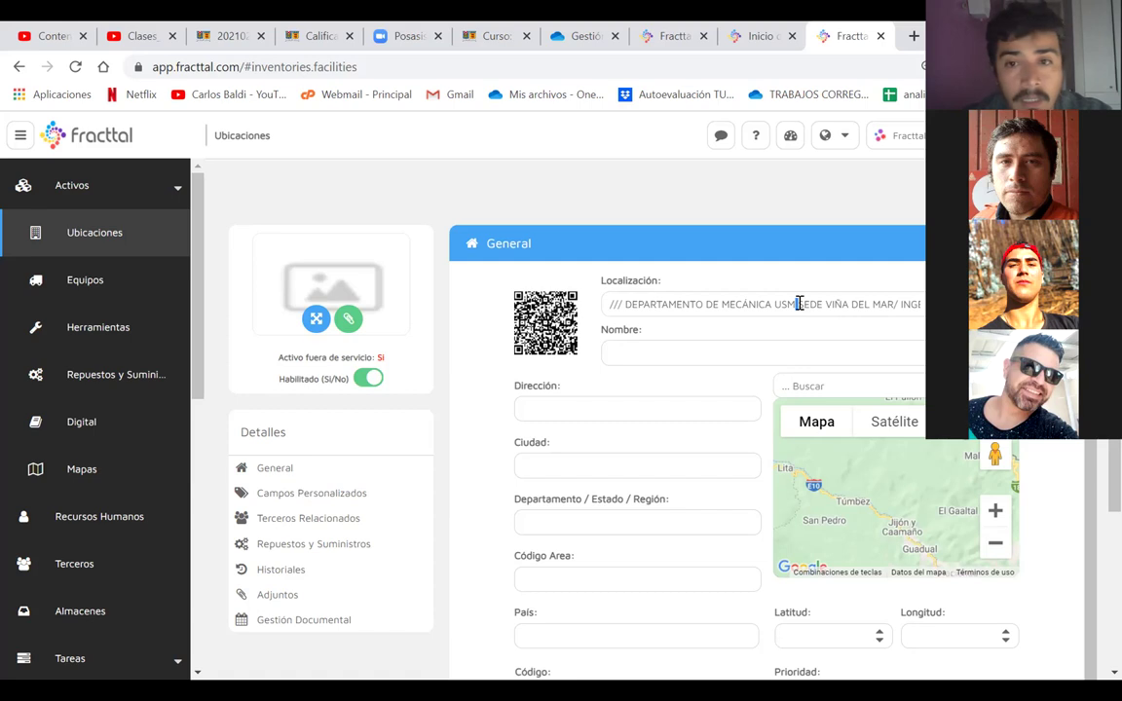
pyautogui.press('Escape')
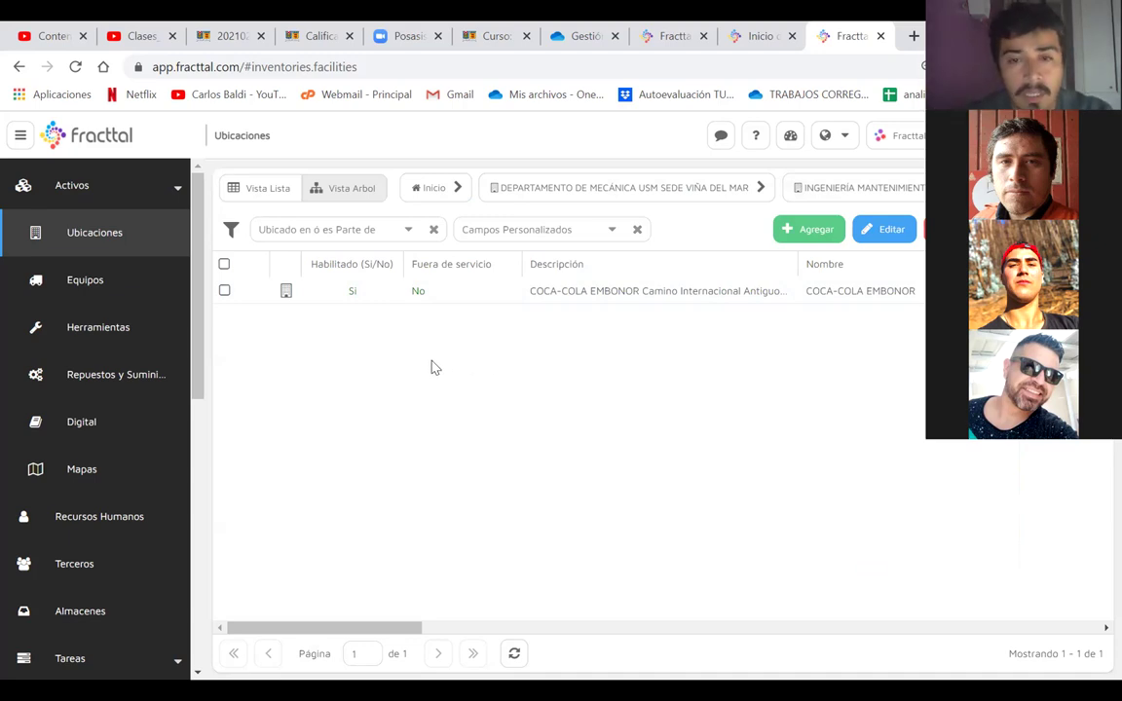
# - Add a new location named ESTACIONAMIENTO under COCA COLA EMBONOR, checking its Localización path, and save it
pyautogui.click(813, 234)
pyautogui.click(795, 303)
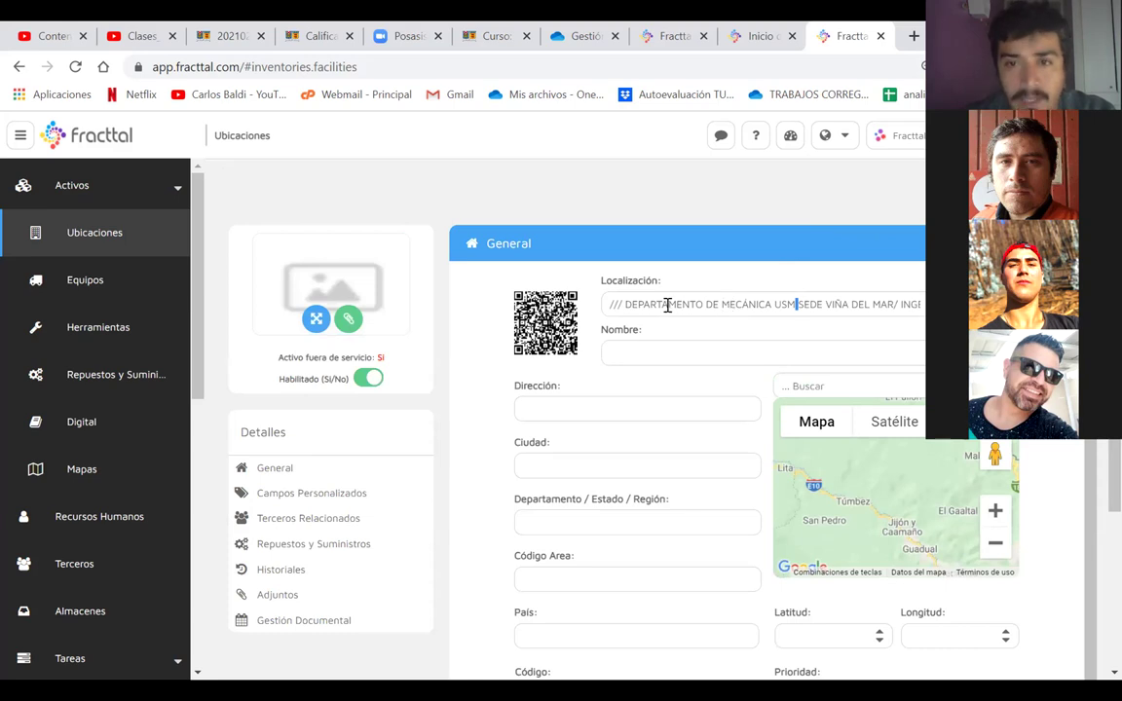
pyautogui.moveTo(625, 305); pyautogui.dragTo(921, 304)
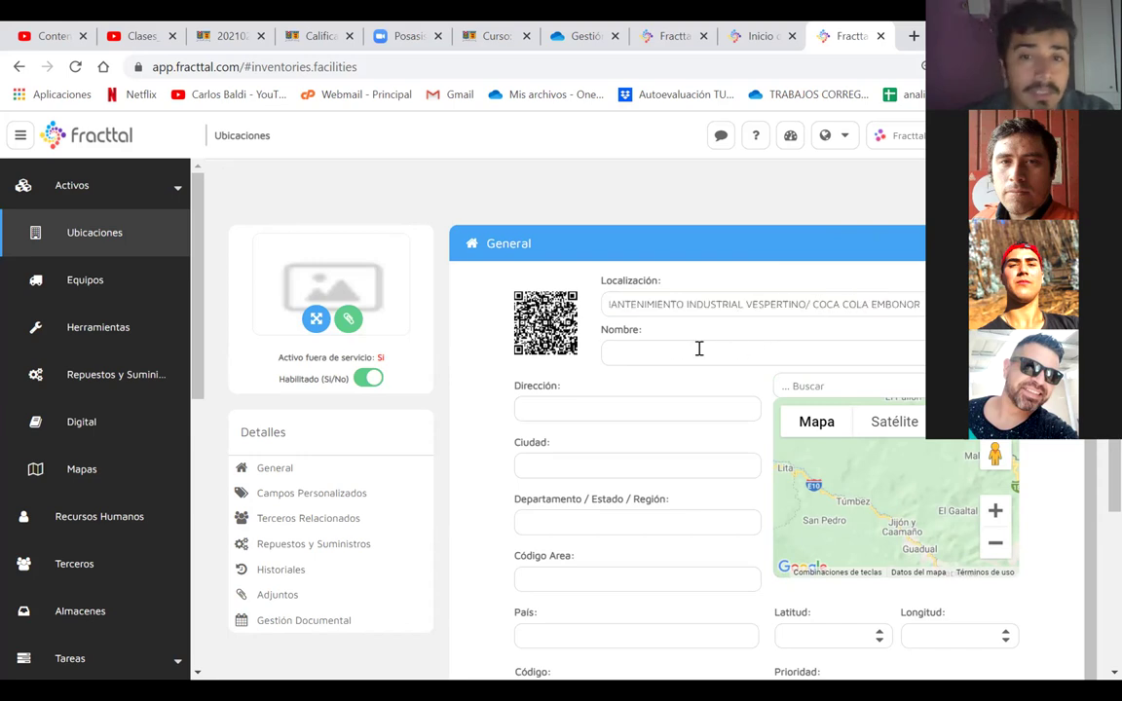
pyautogui.click(662, 351)
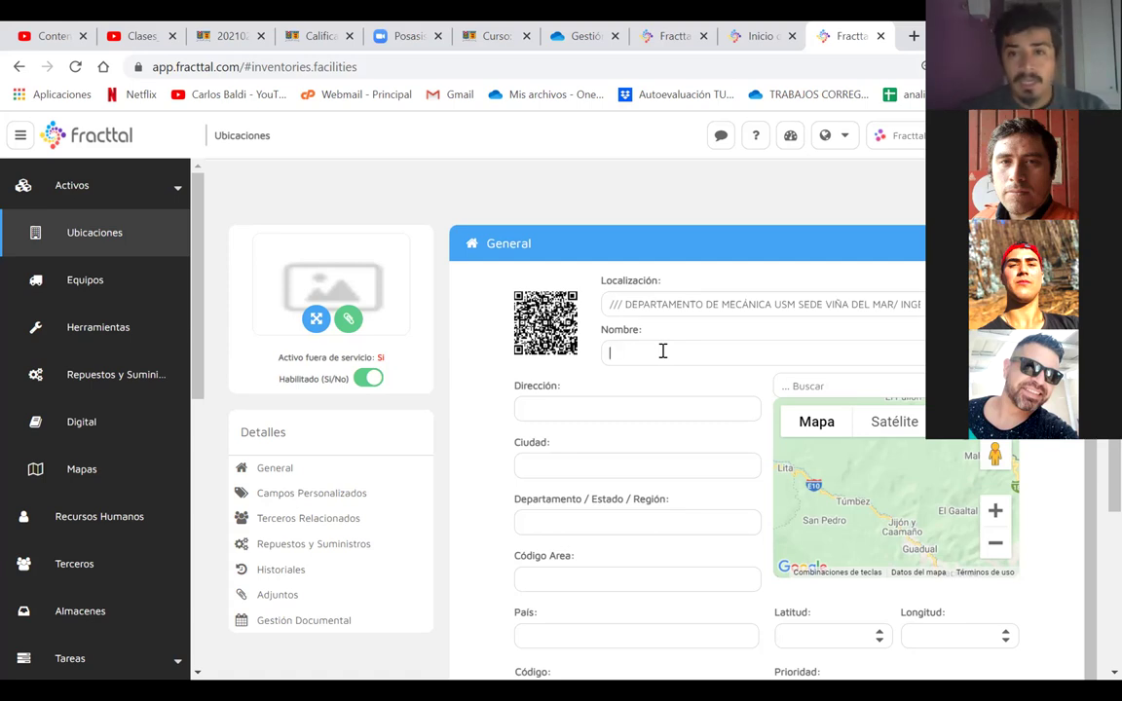
pyautogui.write('e')
pyautogui.press('BackSpace')
pyautogui.write('ESTA')
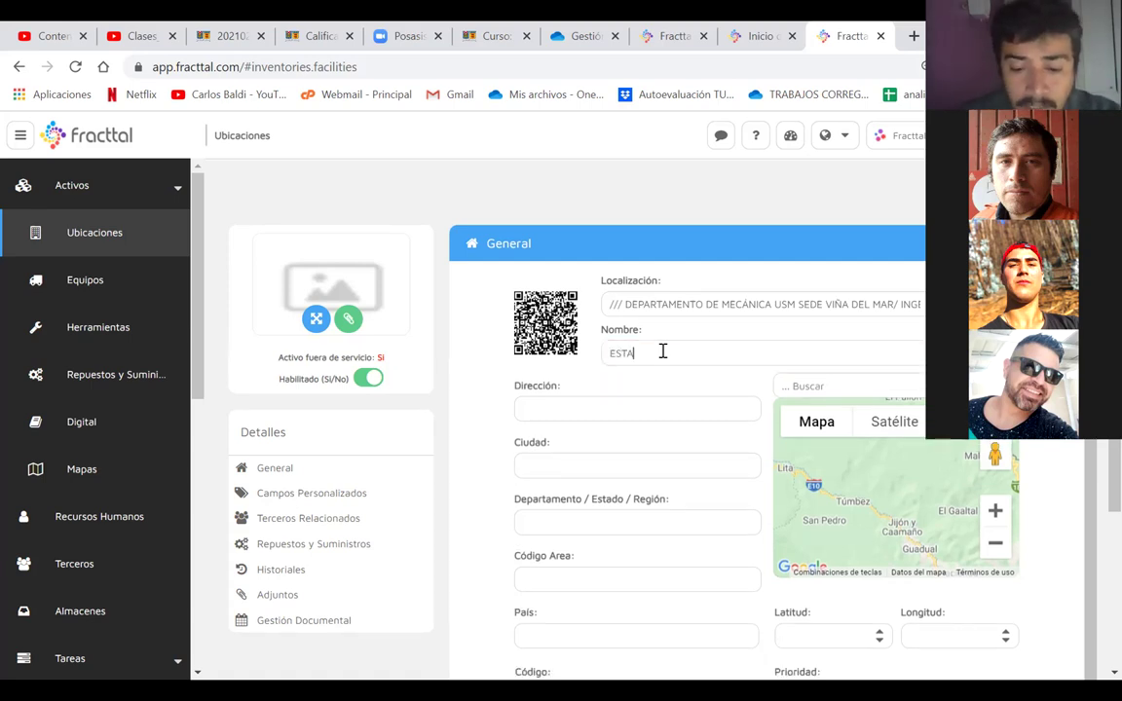
pyautogui.write('CIONAMIENTO')
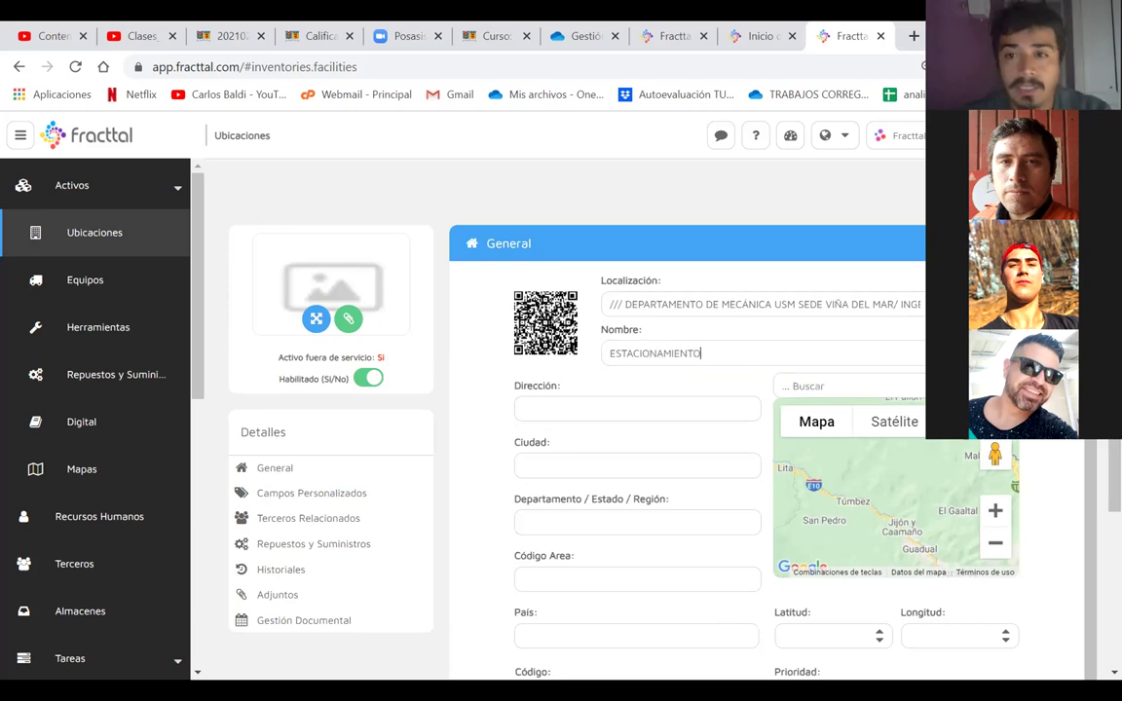
pyautogui.press('Return')
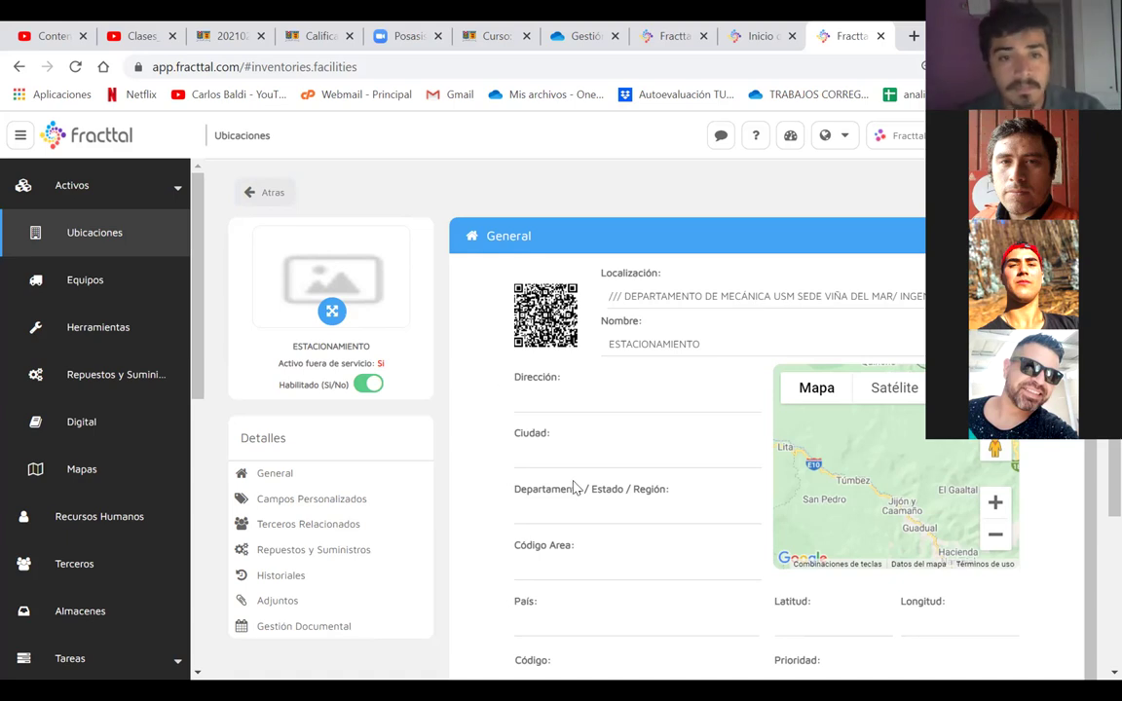
# - Open the enlarged image view of the ESTACIONAMIENTO location and close it again
pyautogui.scroll(-1, 575, 487)
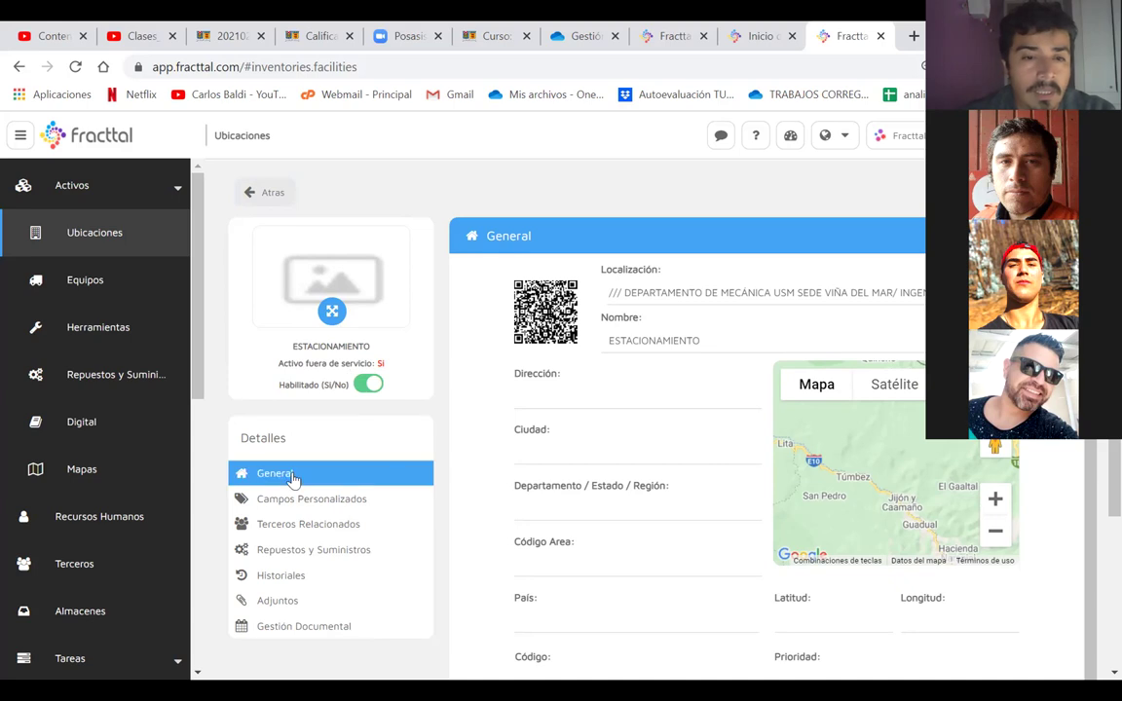
pyautogui.click(332, 313)
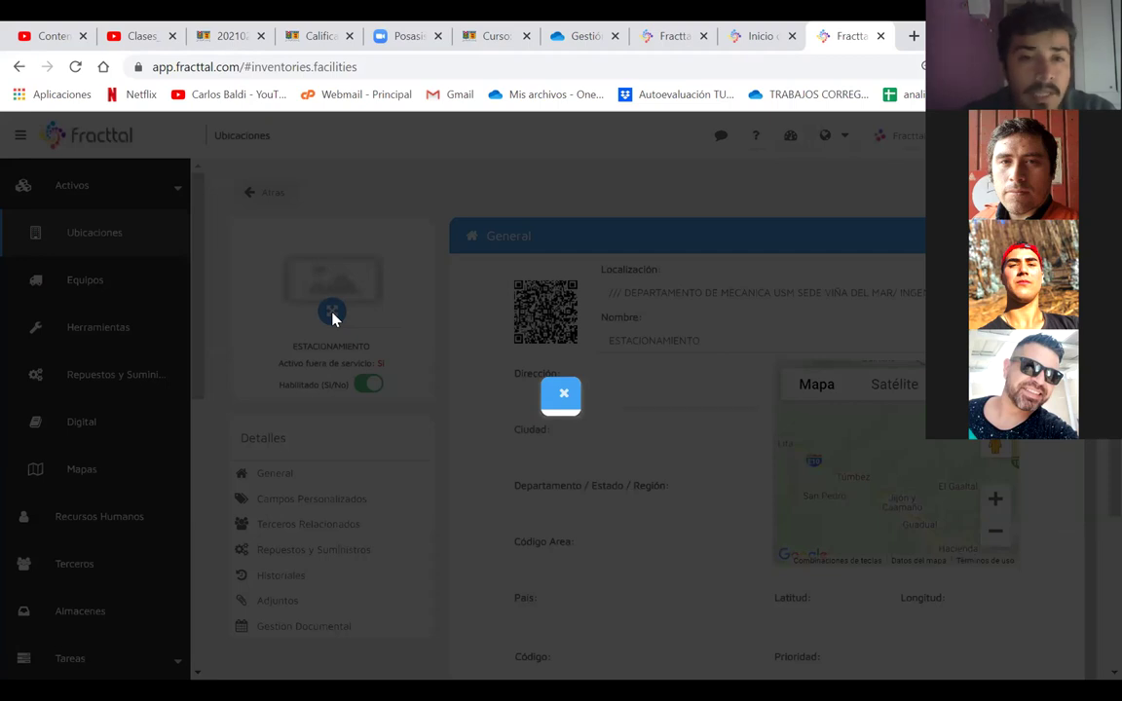
pyautogui.click(565, 399)
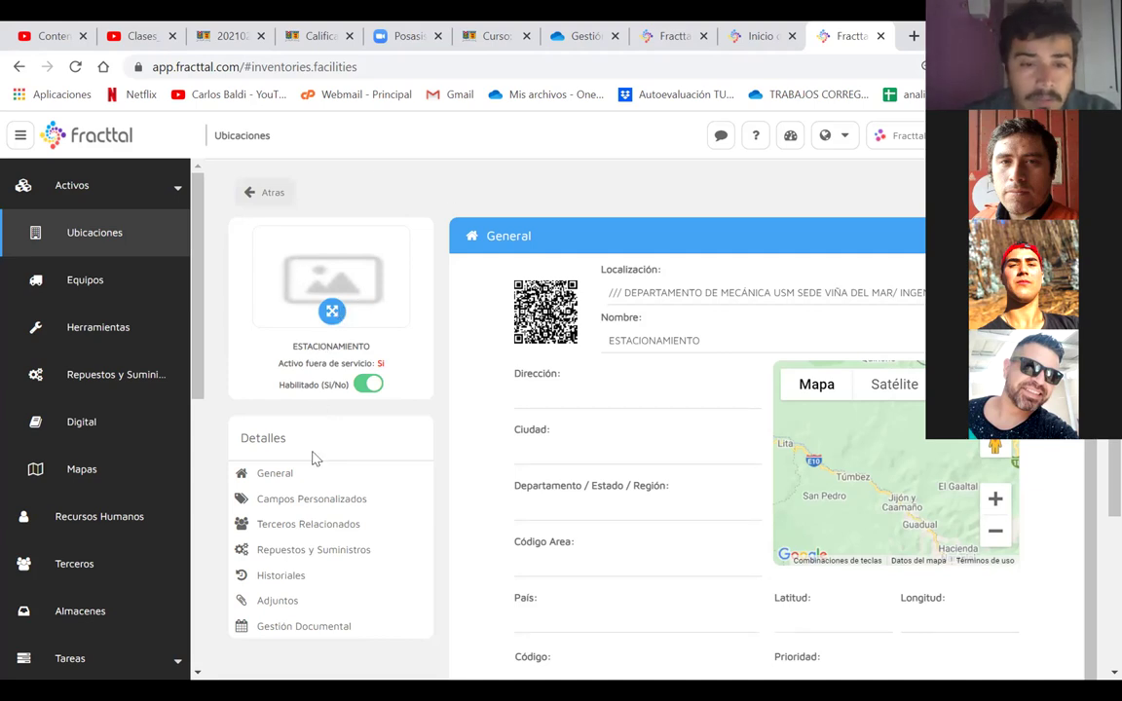
# - Examine the Adjuntos and Historiales sections of the ESTACIONAMIENTO location
pyautogui.click(306, 602)
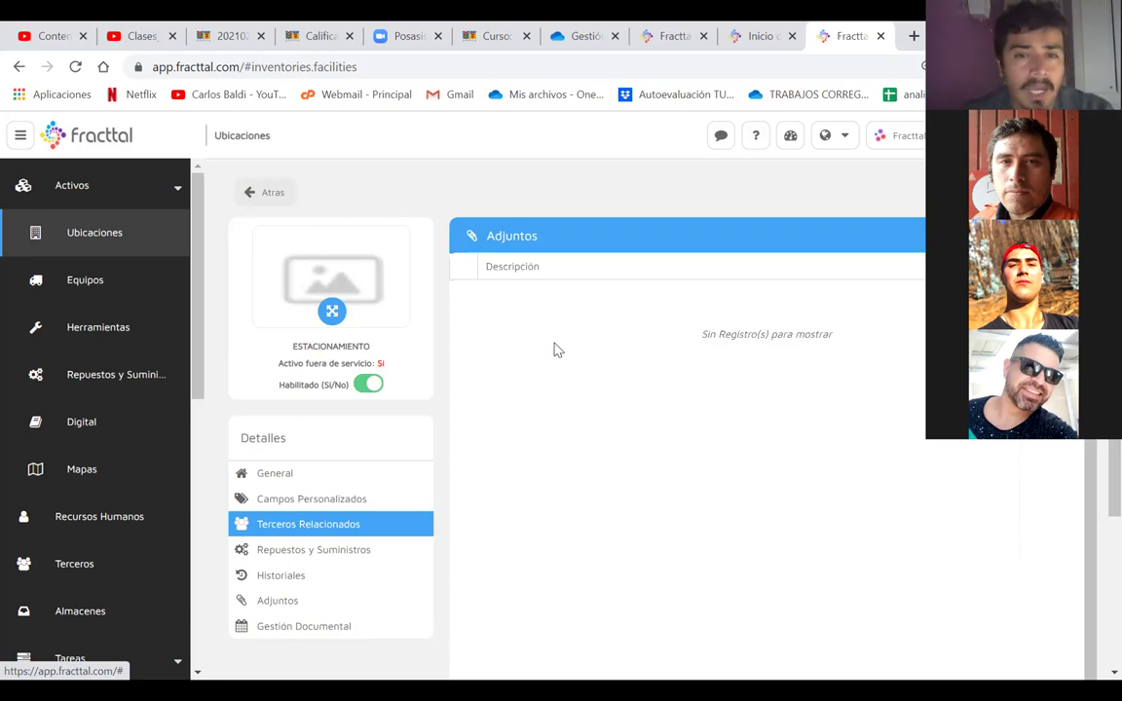
pyautogui.click(306, 582)
pyautogui.rightClick(305, 583)
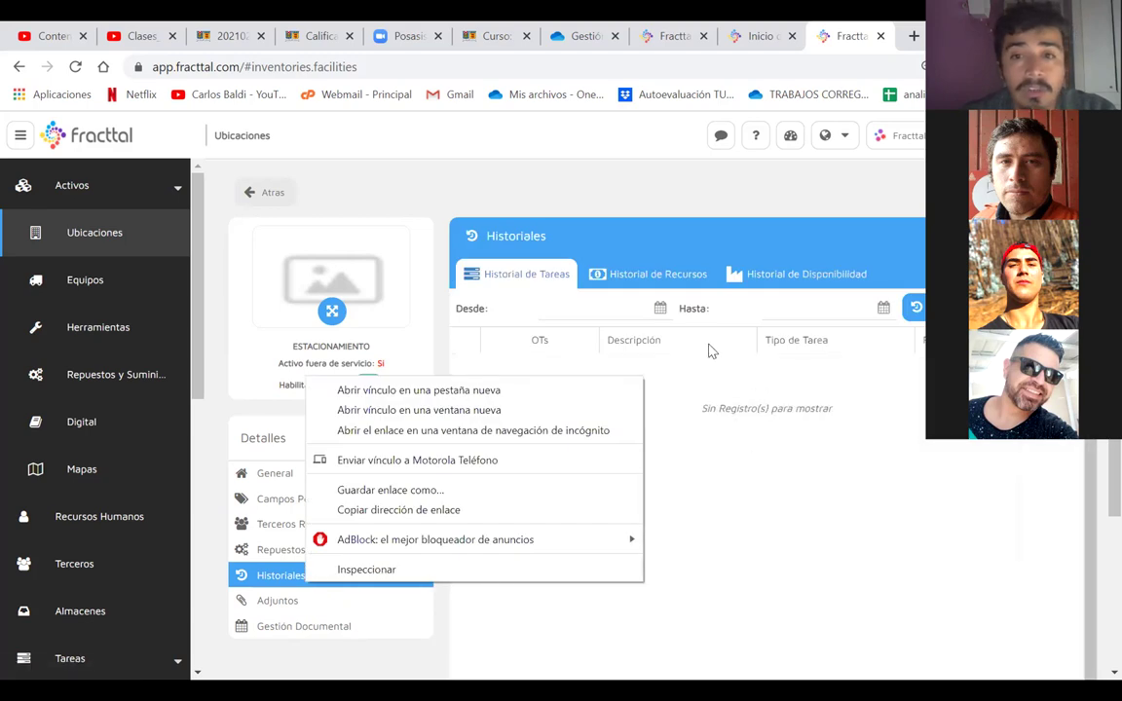
pyautogui.tripleClick(682, 216)
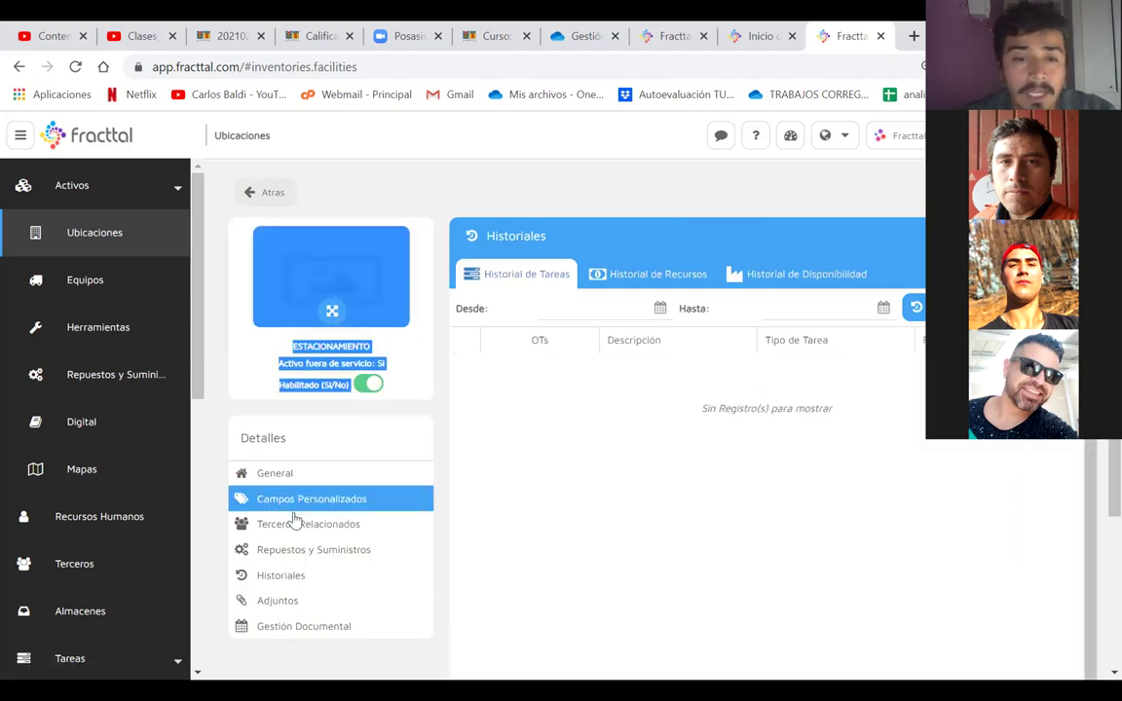
pyautogui.click(385, 198)
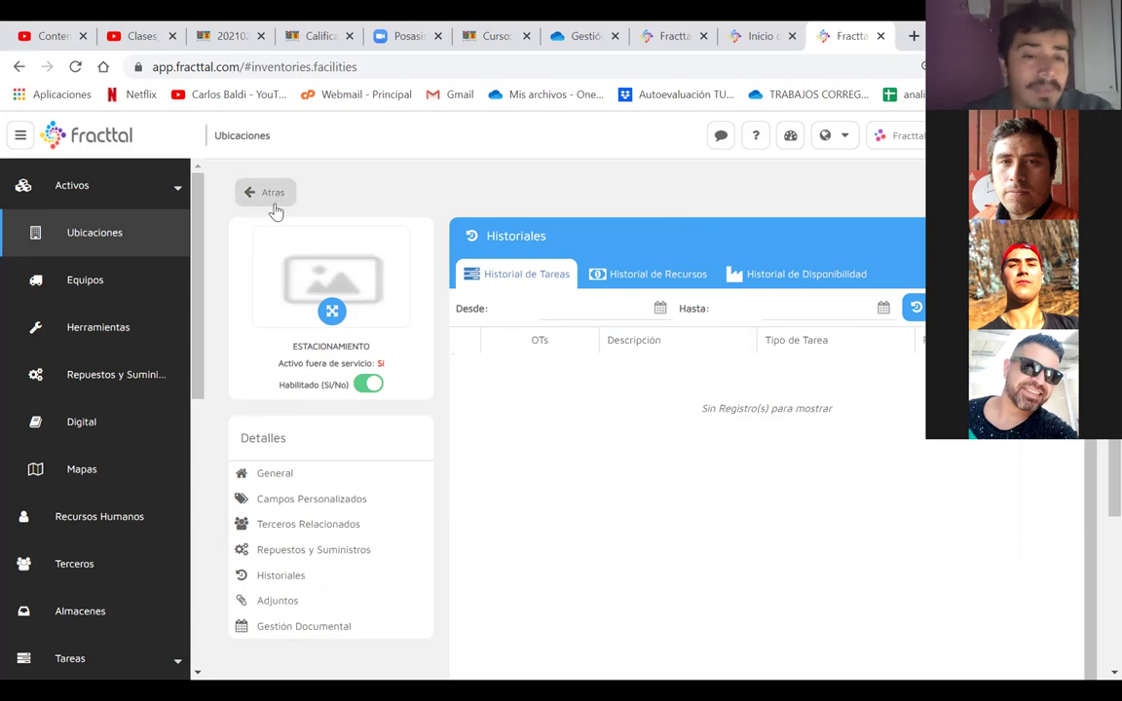
# - Return to the General section of ESTACIONAMIENTO and bring its map from Ecuador to Viña del Mar in Chile
pyautogui.click(298, 473)
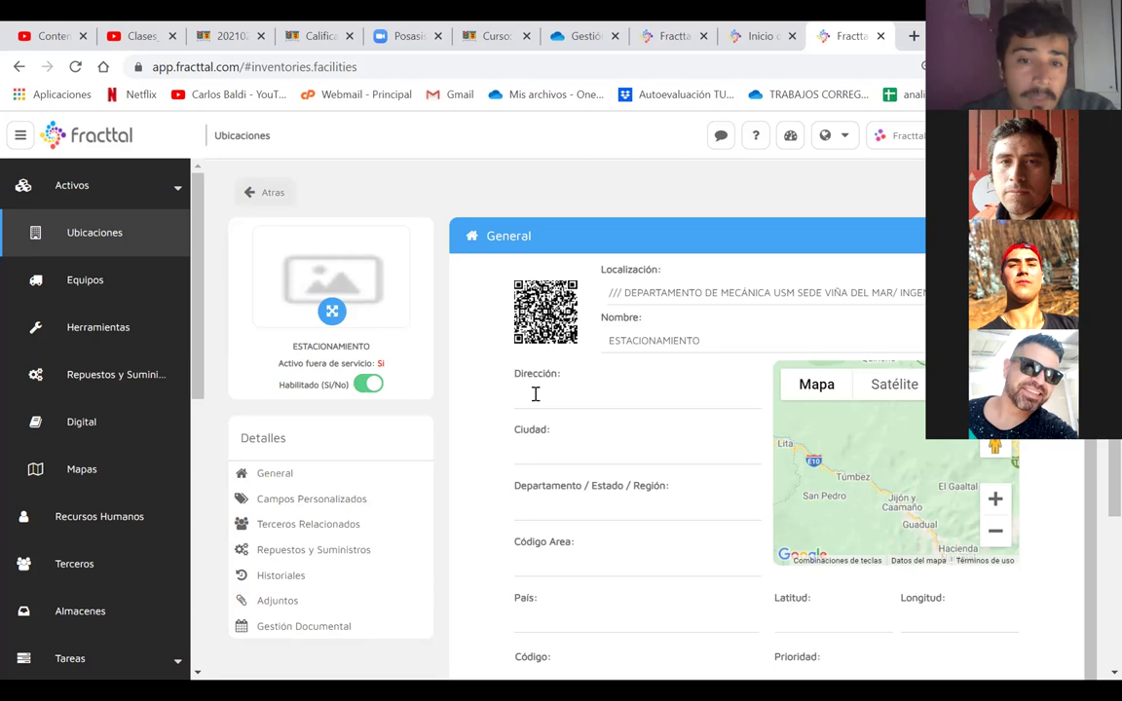
pyautogui.scroll(-1, 837, 493)
pyautogui.scroll(2, 837, 493)
pyautogui.scroll(-2, 836, 493)
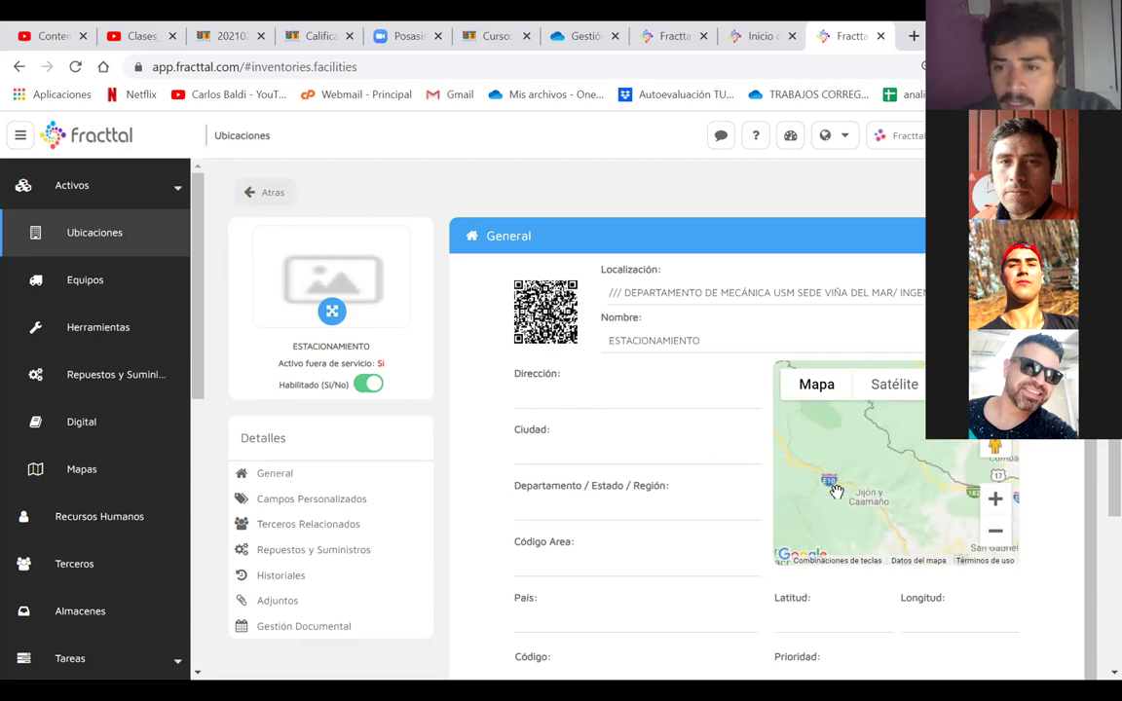
pyautogui.click(996, 533)
pyautogui.click(995, 534)
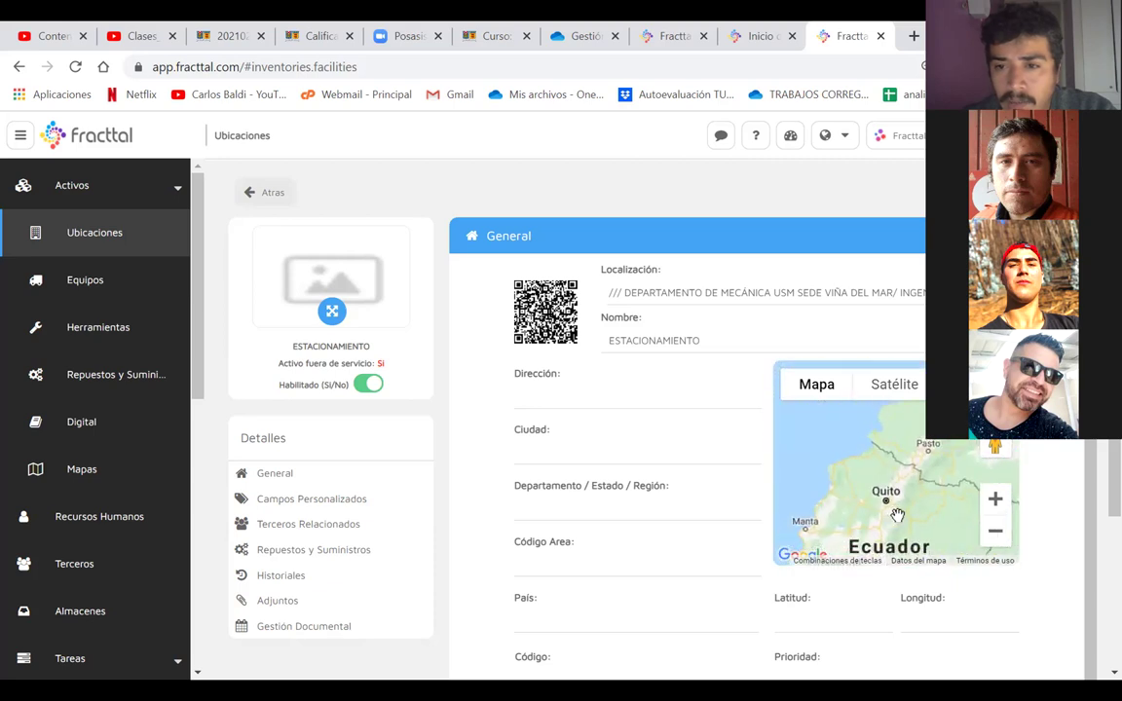
pyautogui.click(995, 536)
pyautogui.scroll(-2, 804, 437)
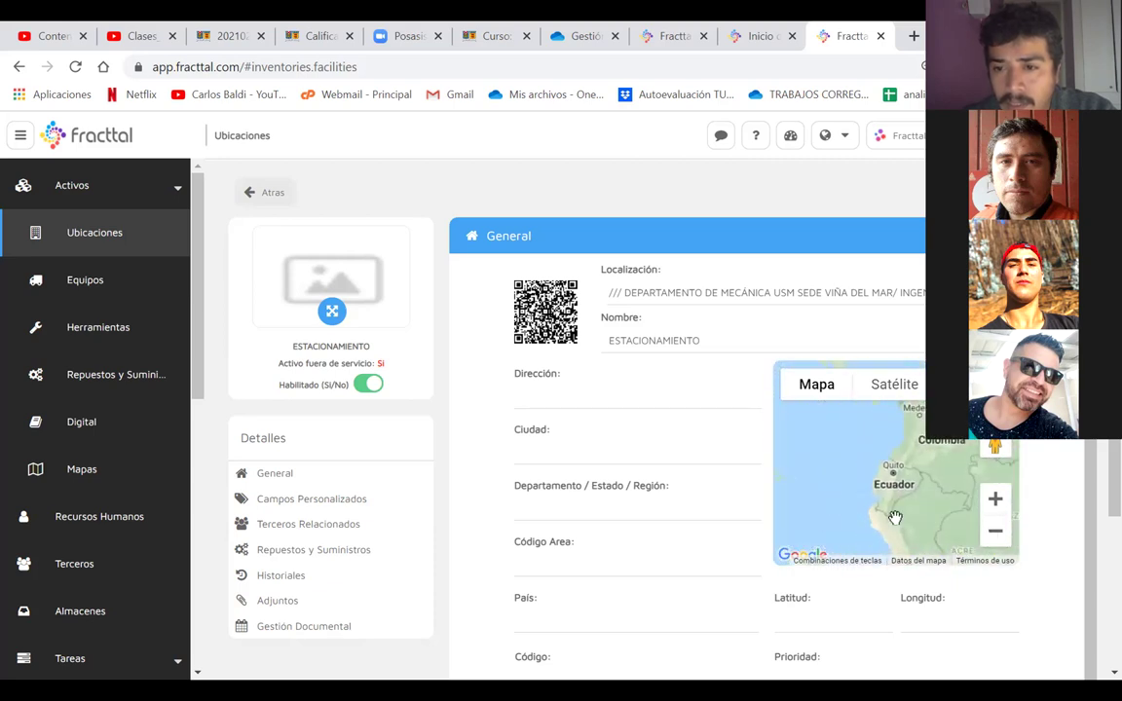
pyautogui.moveTo(872, 467); pyautogui.dragTo(880, 425)
pyautogui.moveTo(880, 563); pyautogui.dragTo(884, 473)
pyautogui.scroll(1, 884, 473)
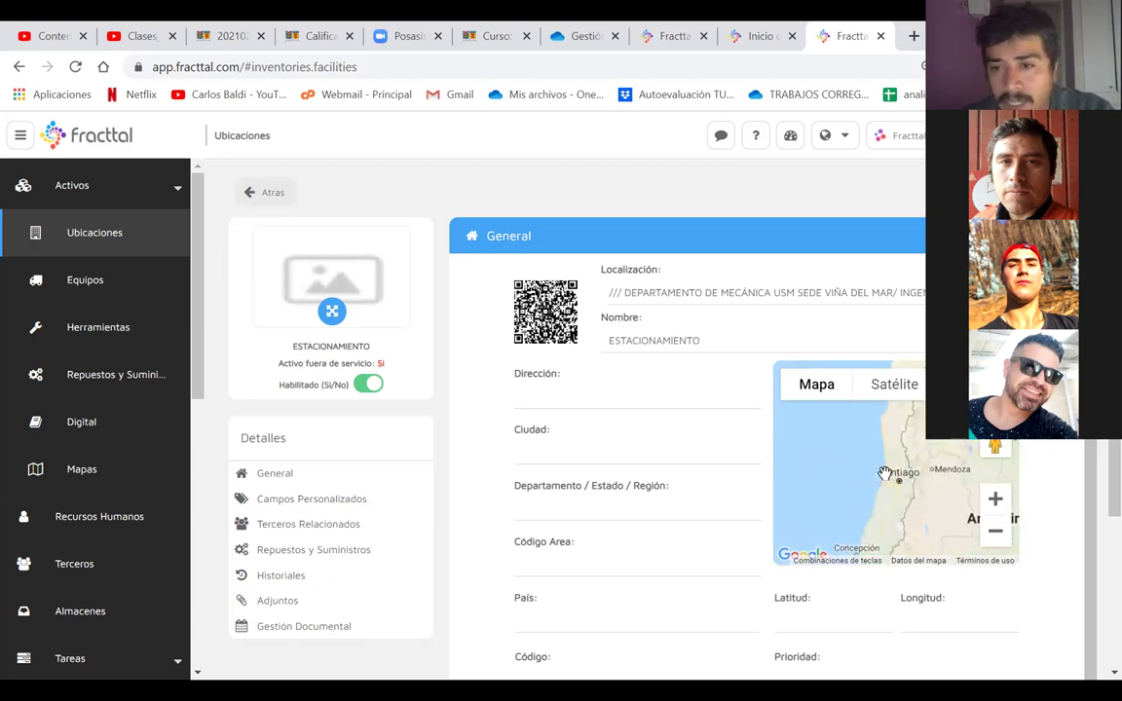
pyautogui.scroll(2, 884, 474)
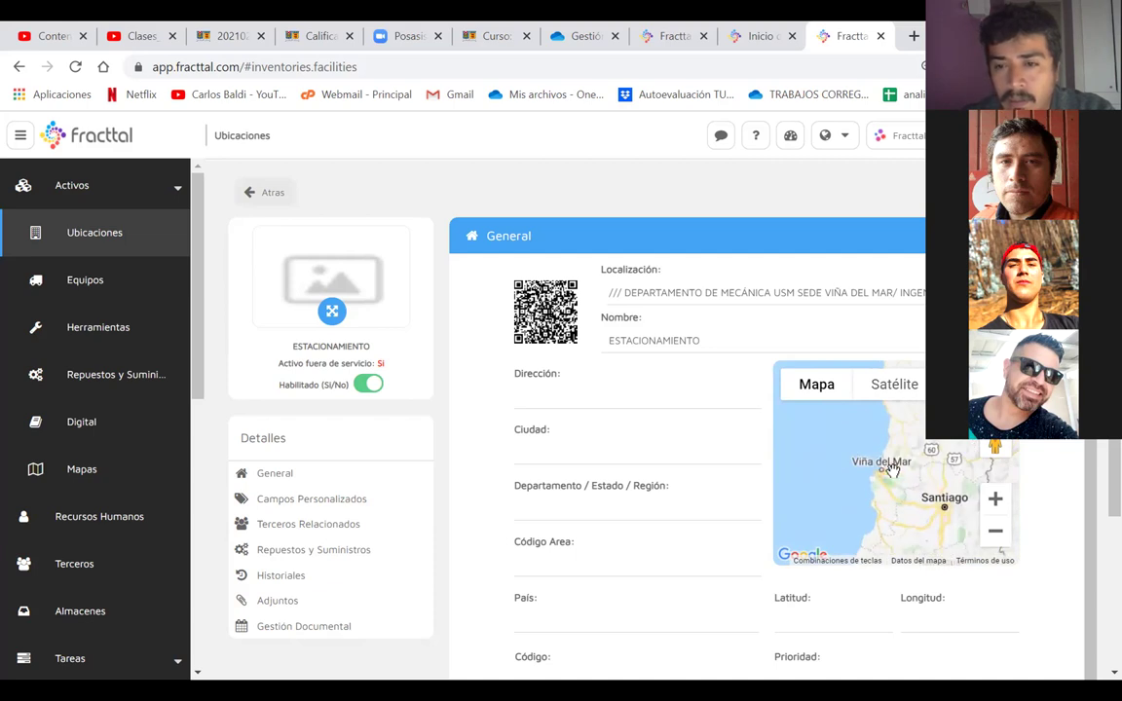
# - Explore the ESTACIONAMIENTO map around Coca Cola Con Con and open the place details of the Concón battle monument (Monolito conmemorativo)
pyautogui.click(994, 499)
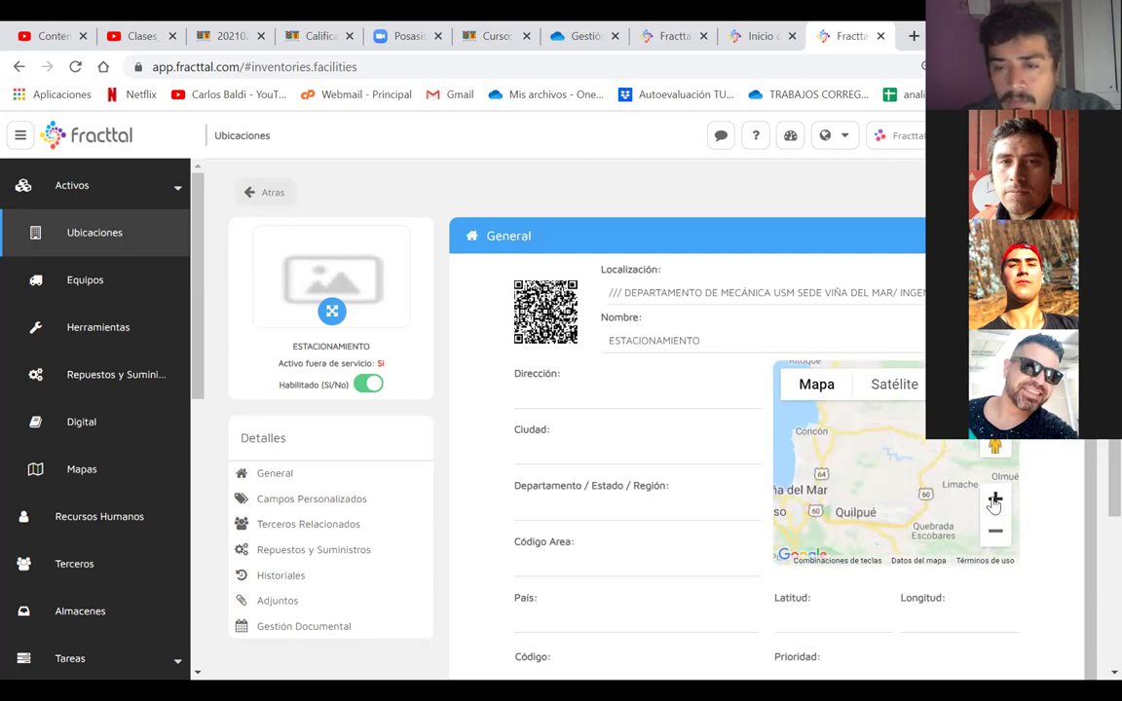
pyautogui.scroll(1, 872, 451)
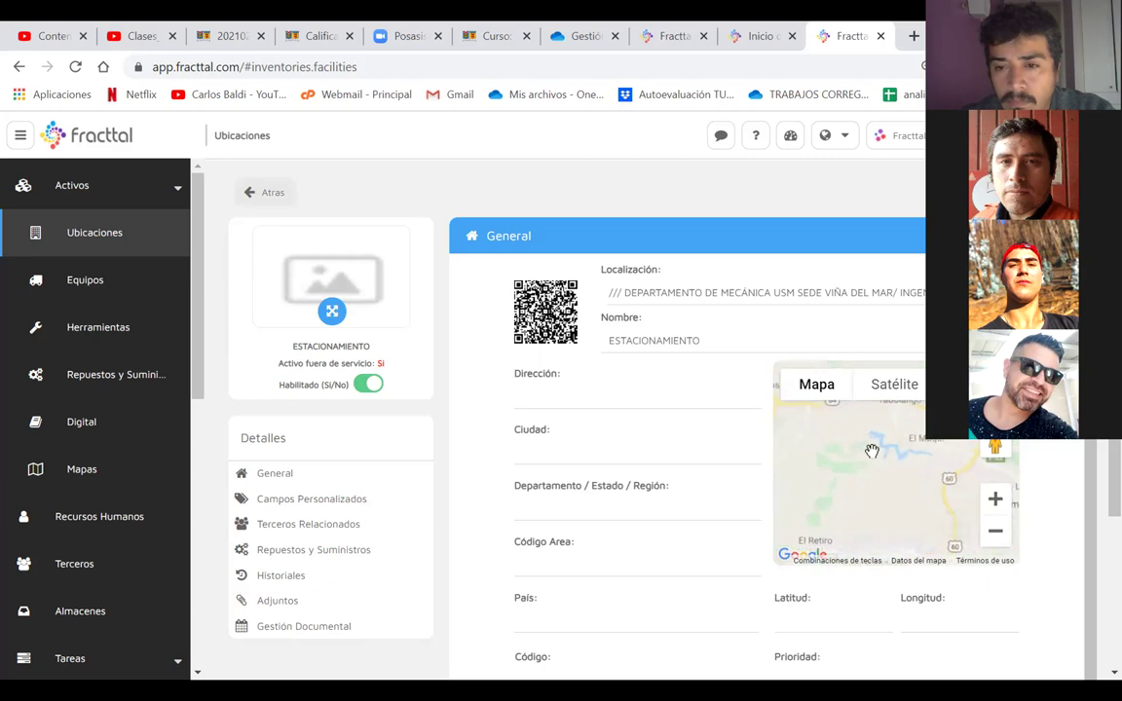
pyautogui.click(994, 499)
pyautogui.scroll(1, 791, 487)
pyautogui.moveTo(791, 487); pyautogui.dragTo(925, 504)
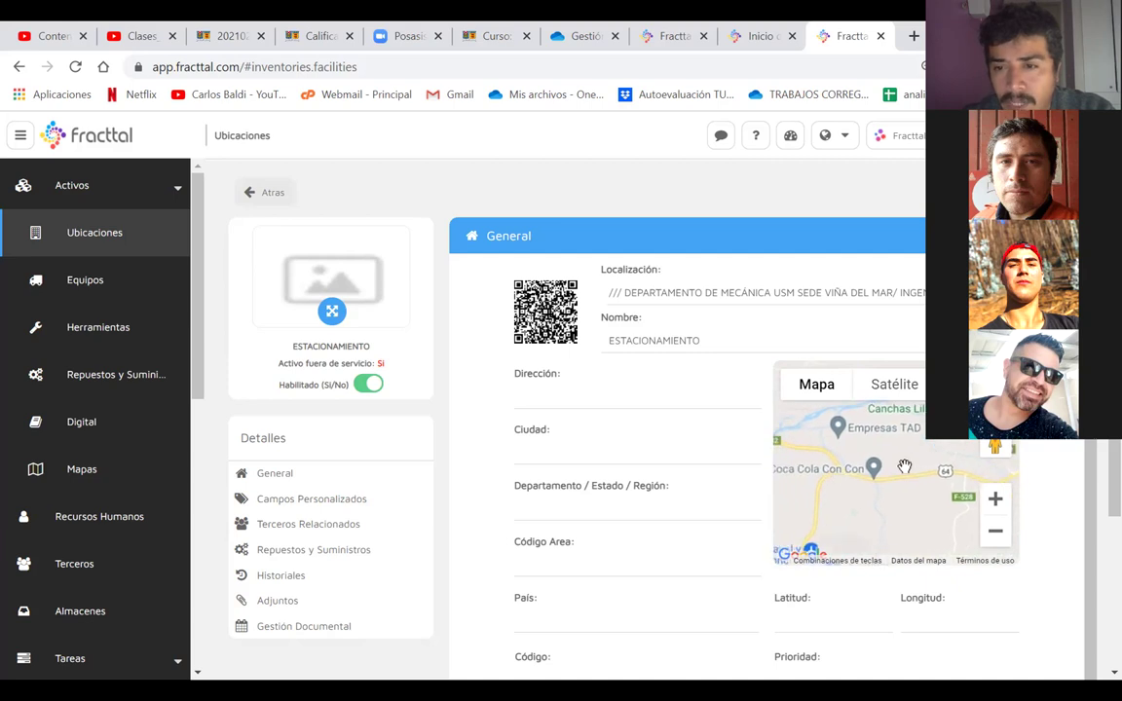
pyautogui.moveTo(900, 450); pyautogui.dragTo(892, 489)
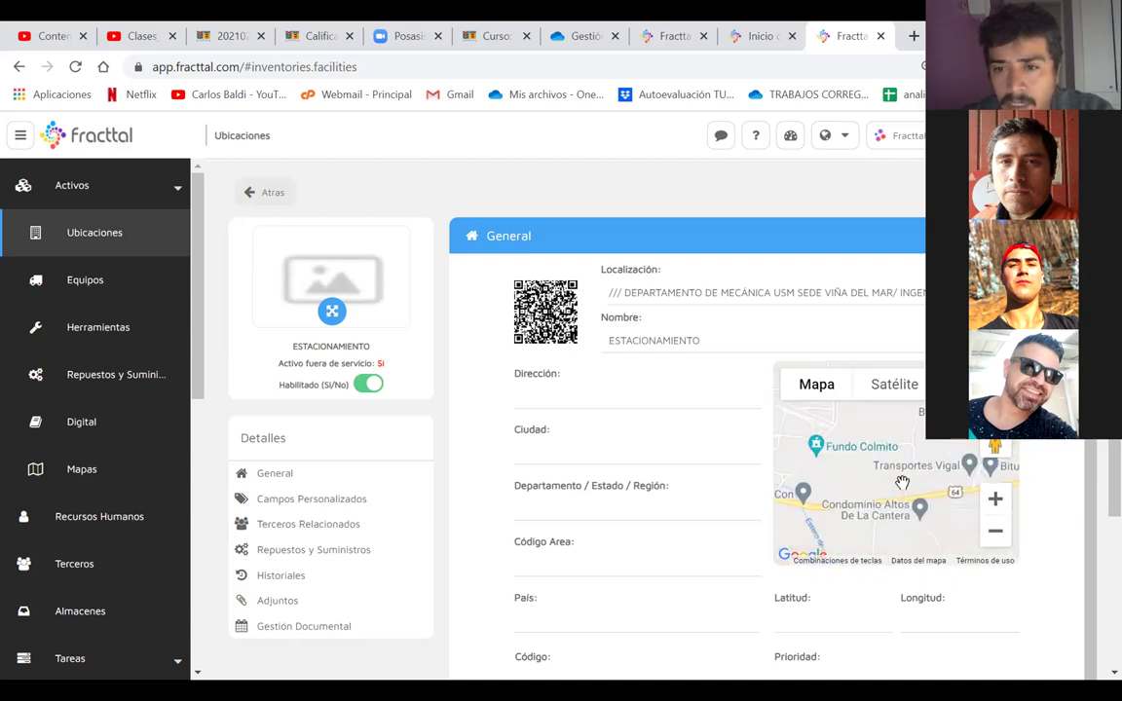
pyautogui.moveTo(784, 419); pyautogui.dragTo(799, 451)
pyautogui.moveTo(916, 501); pyautogui.dragTo(808, 447)
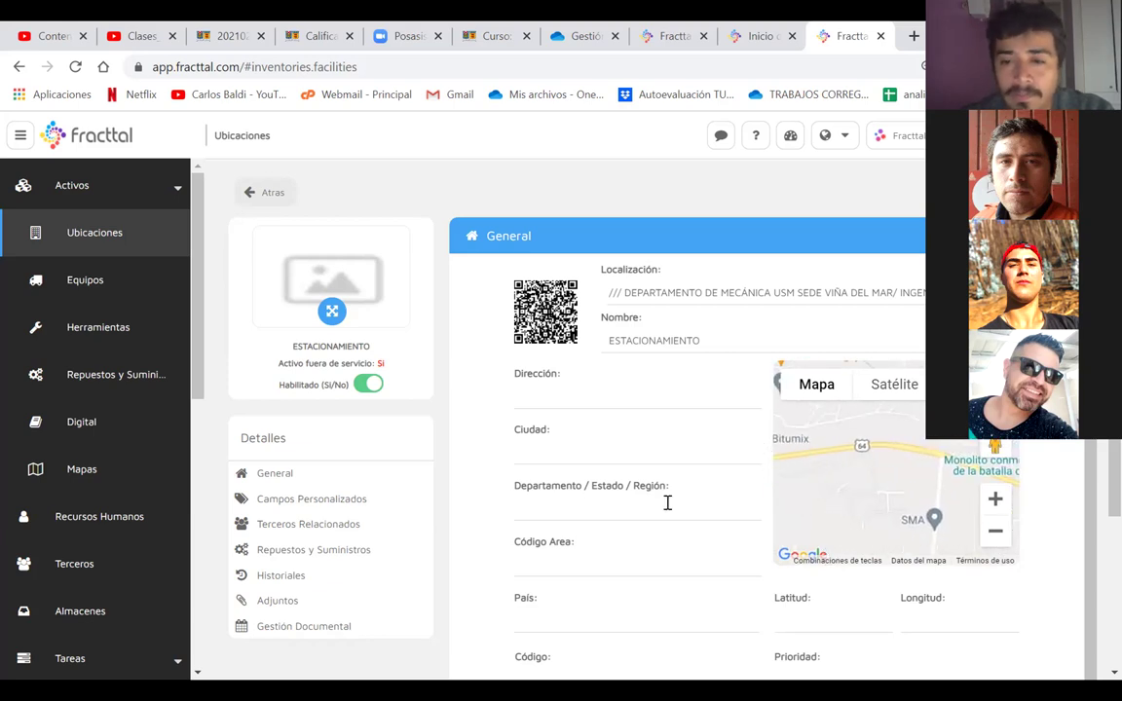
pyautogui.click(959, 468)
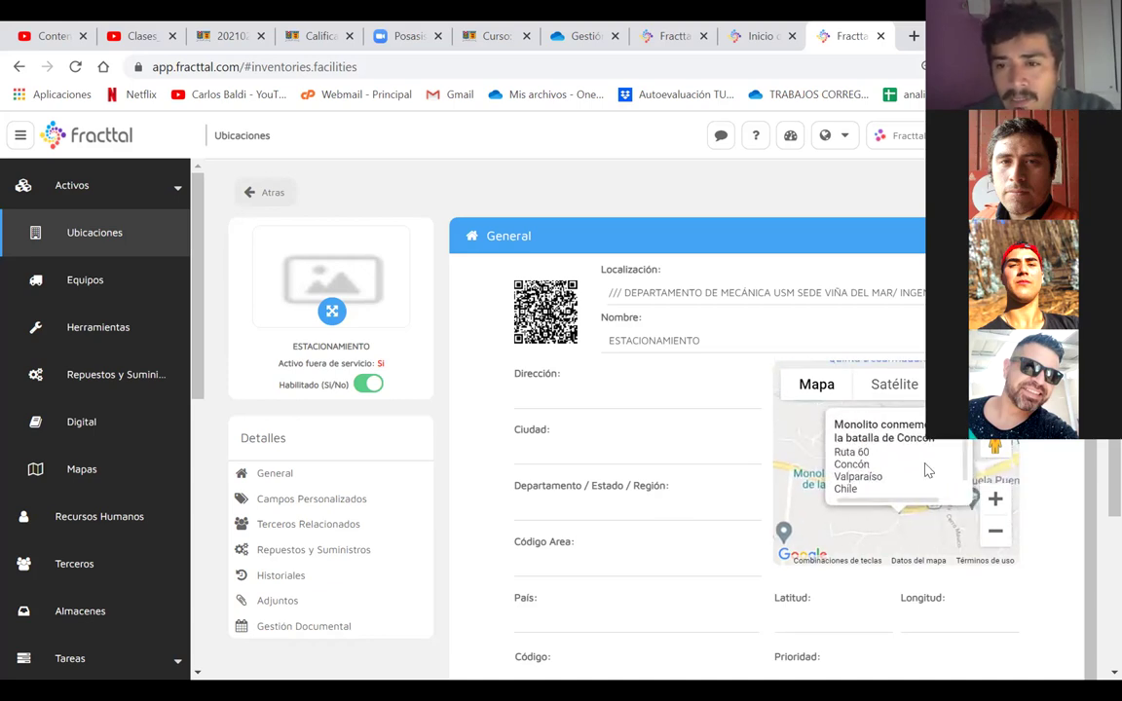
# - Look over the remaining General fields of ESTACIONAMIENTO down to Plan de Tareas and return to the locations tree
pyautogui.scroll(-1, 967, 468)
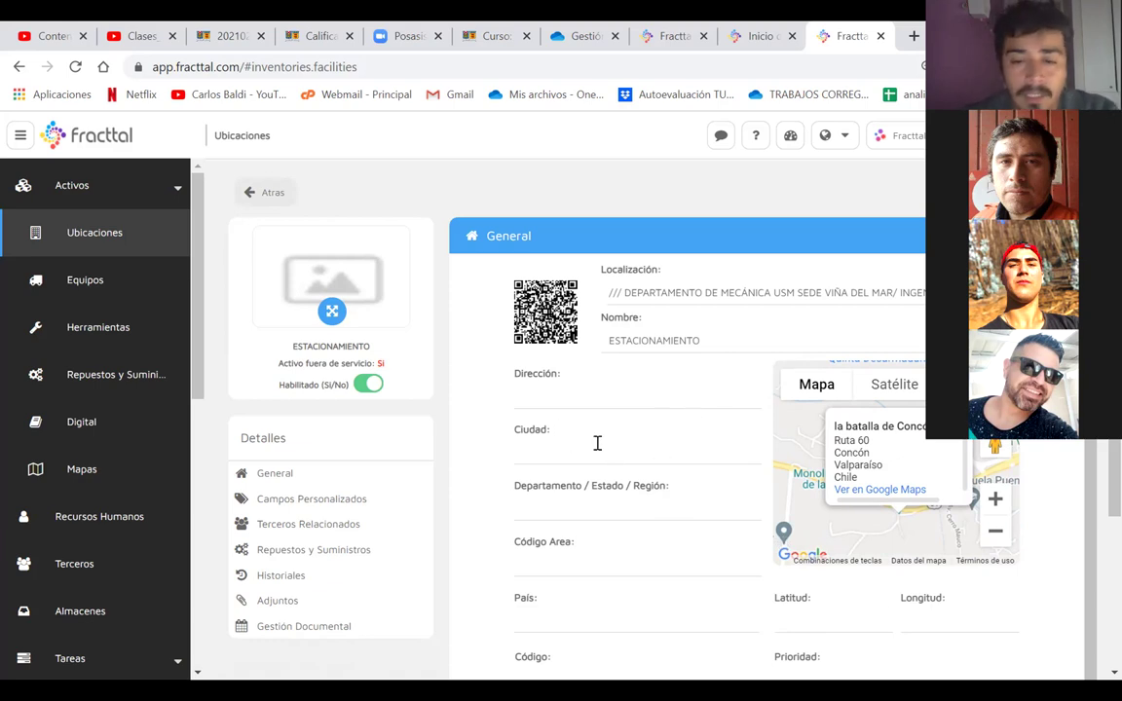
pyautogui.scroll(-3, 574, 467)
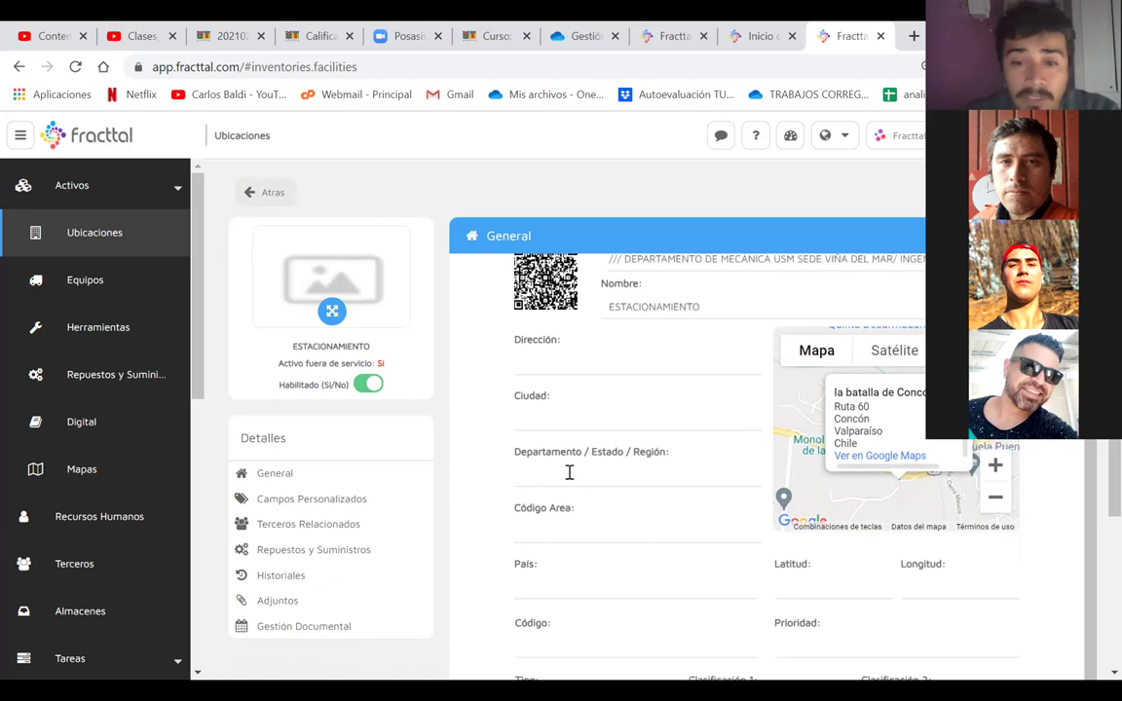
pyautogui.scroll(-1, 569, 473)
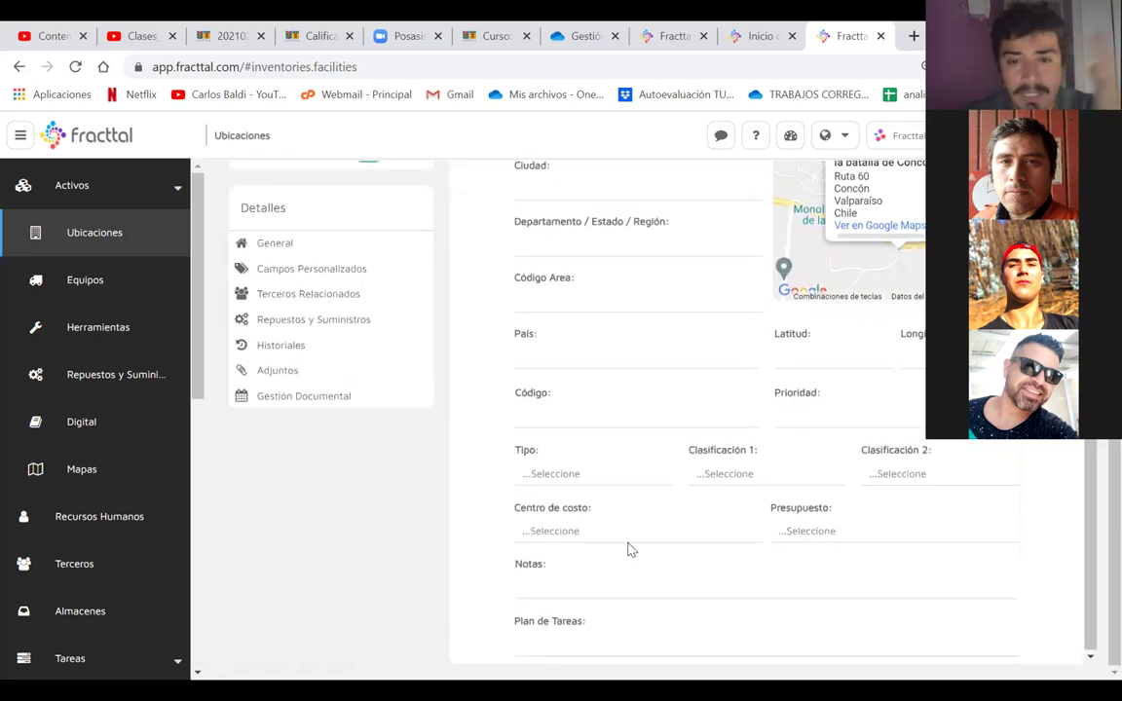
pyautogui.scroll(1, 742, 522)
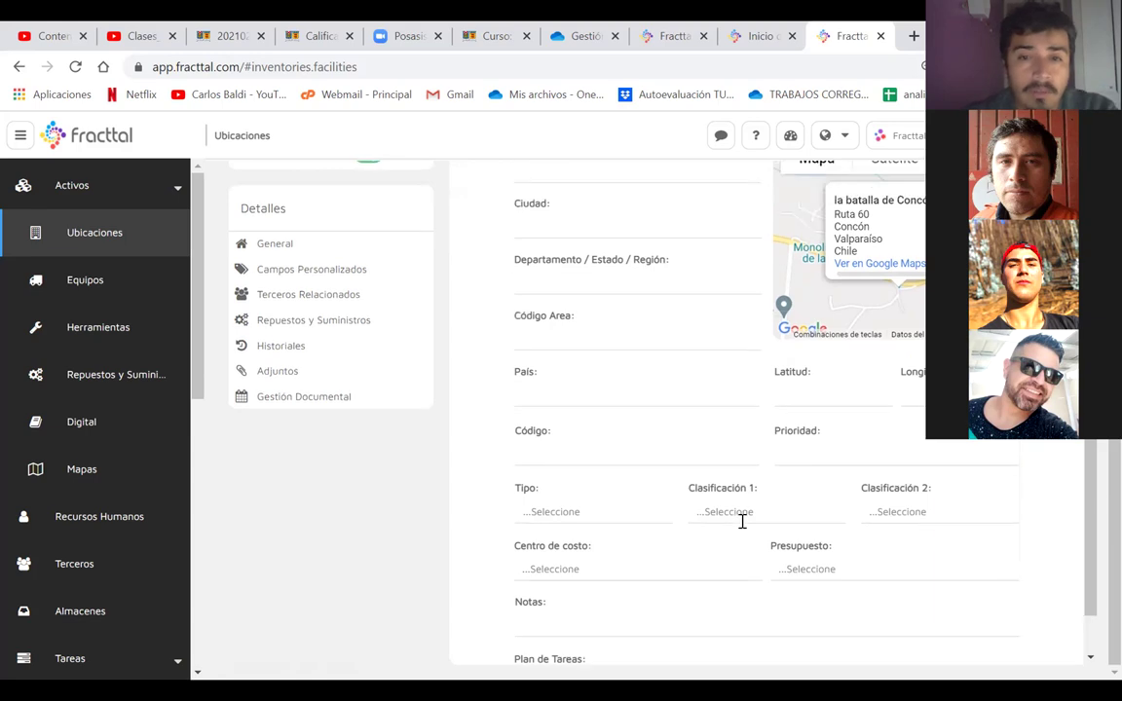
pyautogui.scroll(5, 659, 420)
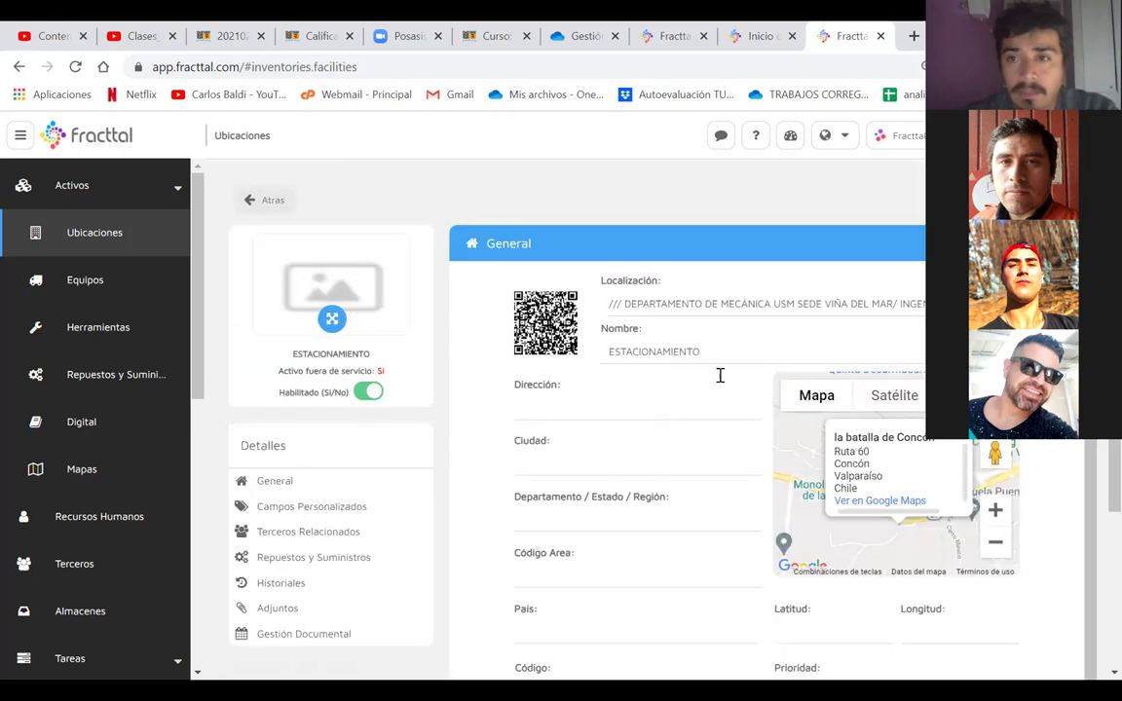
pyautogui.click(275, 201)
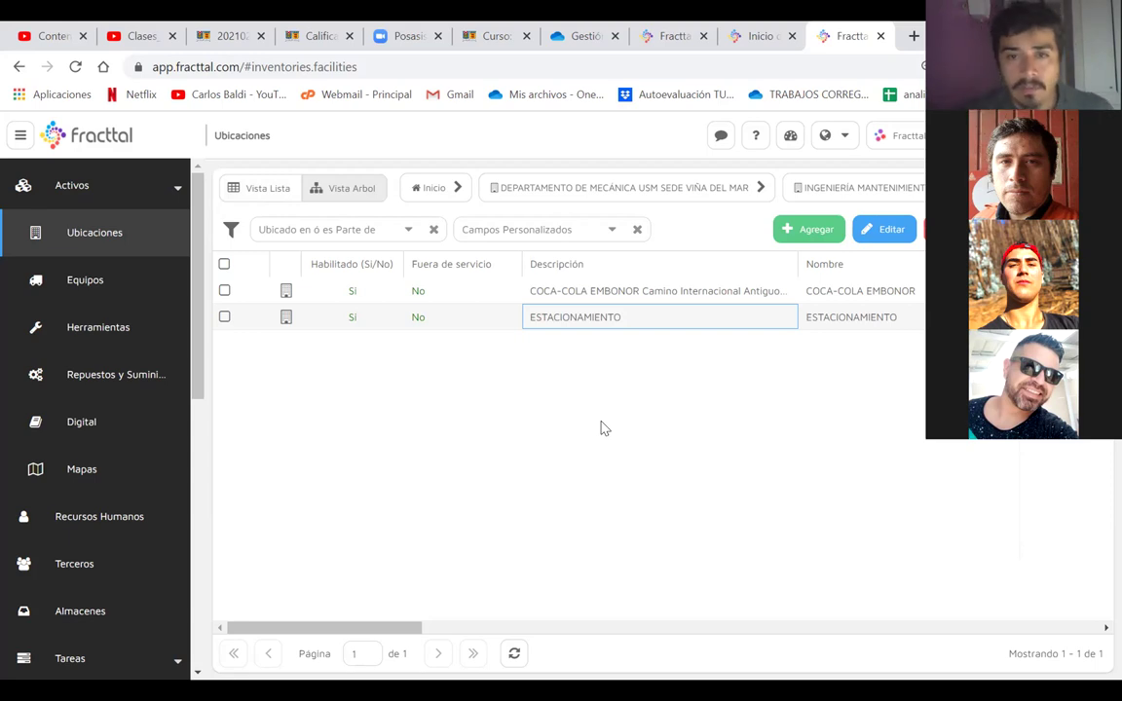
# - Add a new location named ÁREA DE LAVADO under COCA COLA EMBONOR, save it and return to the locations tree
pyautogui.click(791, 234)
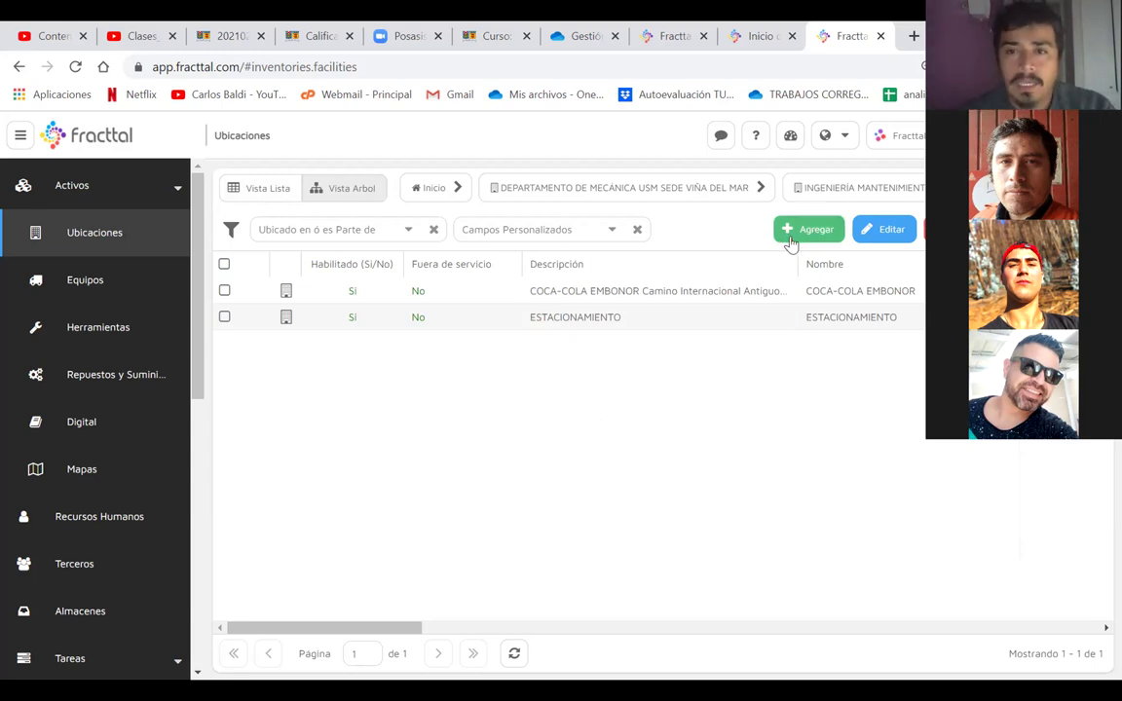
pyautogui.rightClick(765, 241)
pyautogui.click(715, 226)
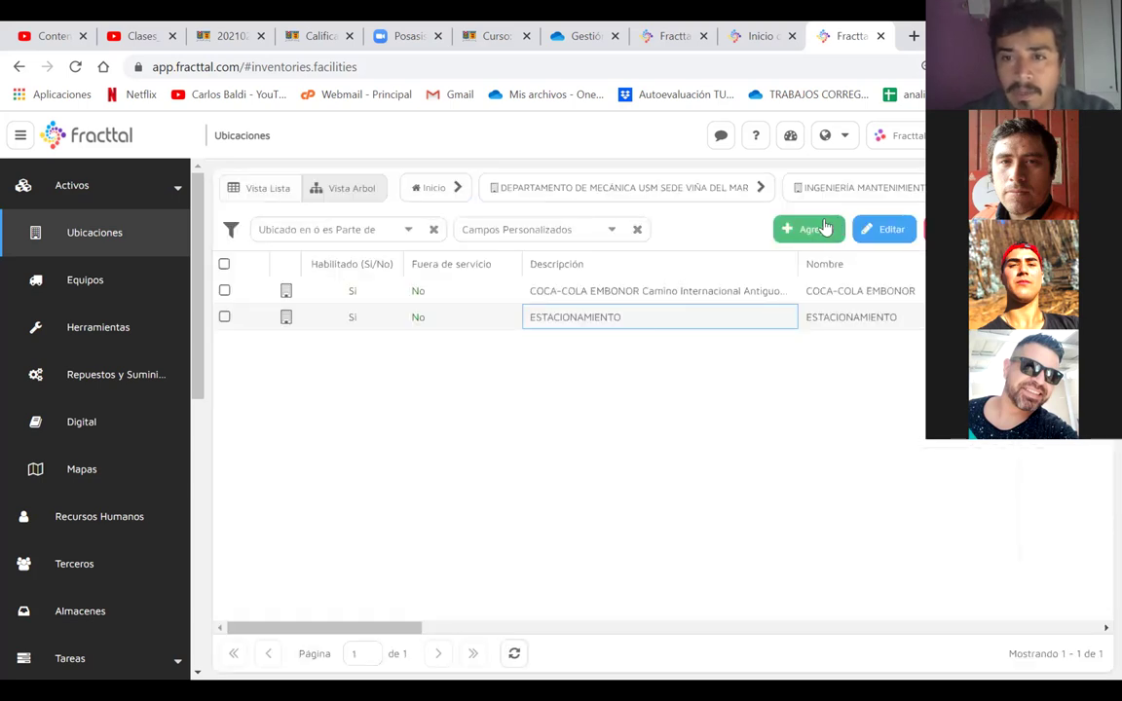
pyautogui.click(646, 356)
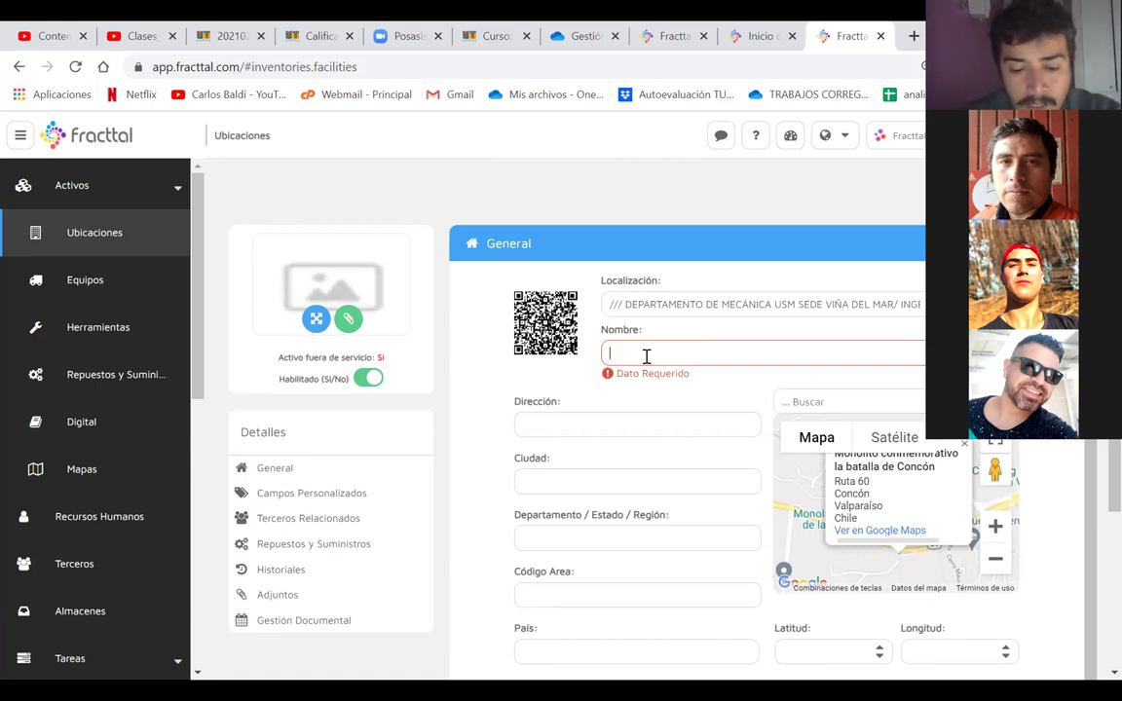
pyautogui.write('aREA')
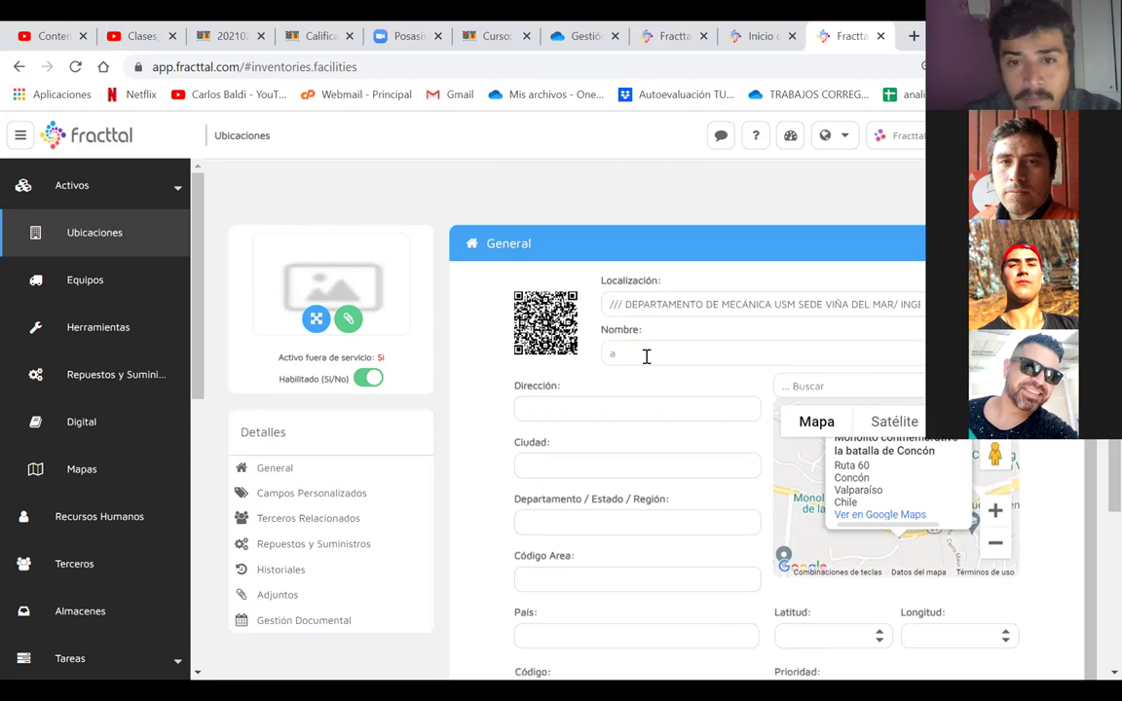
pyautogui.press('BackSpace')
pyautogui.write('ÁREA DE LAVADO')
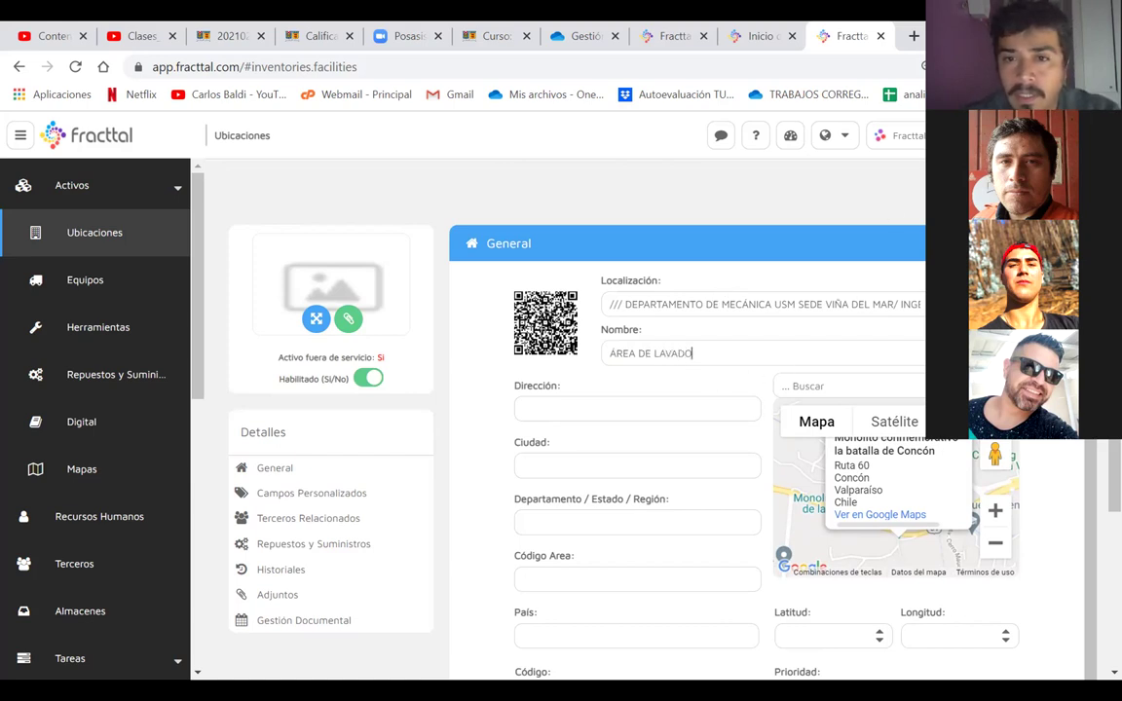
pyautogui.press('Return')
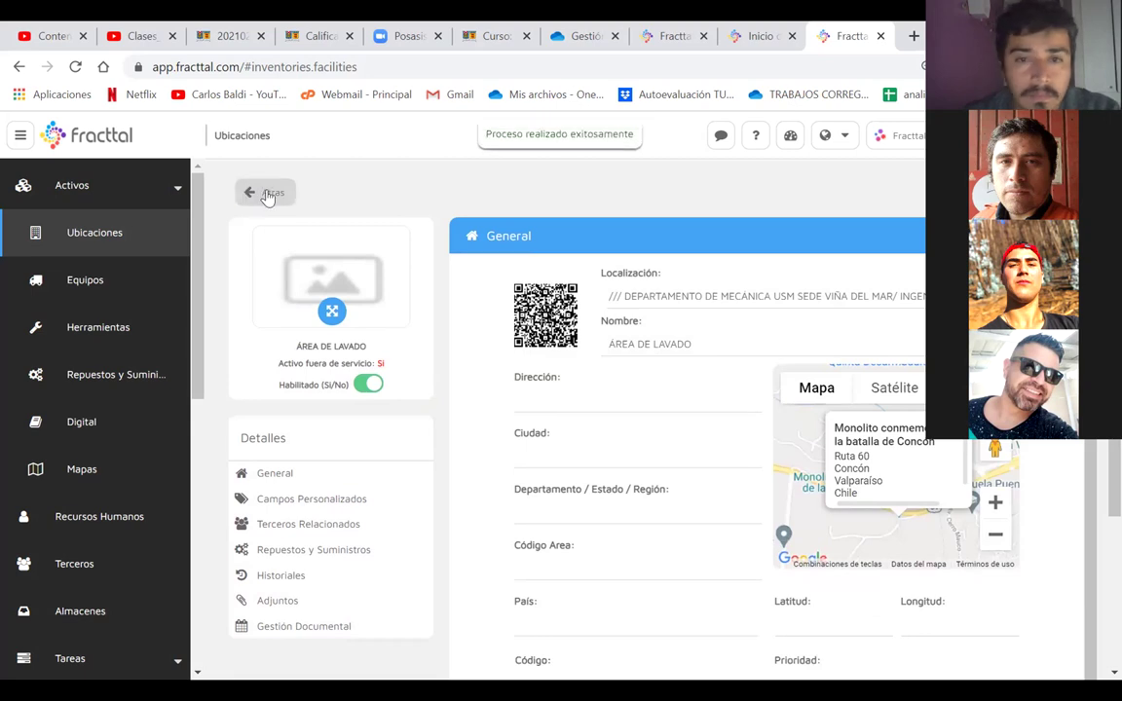
pyautogui.click(269, 194)
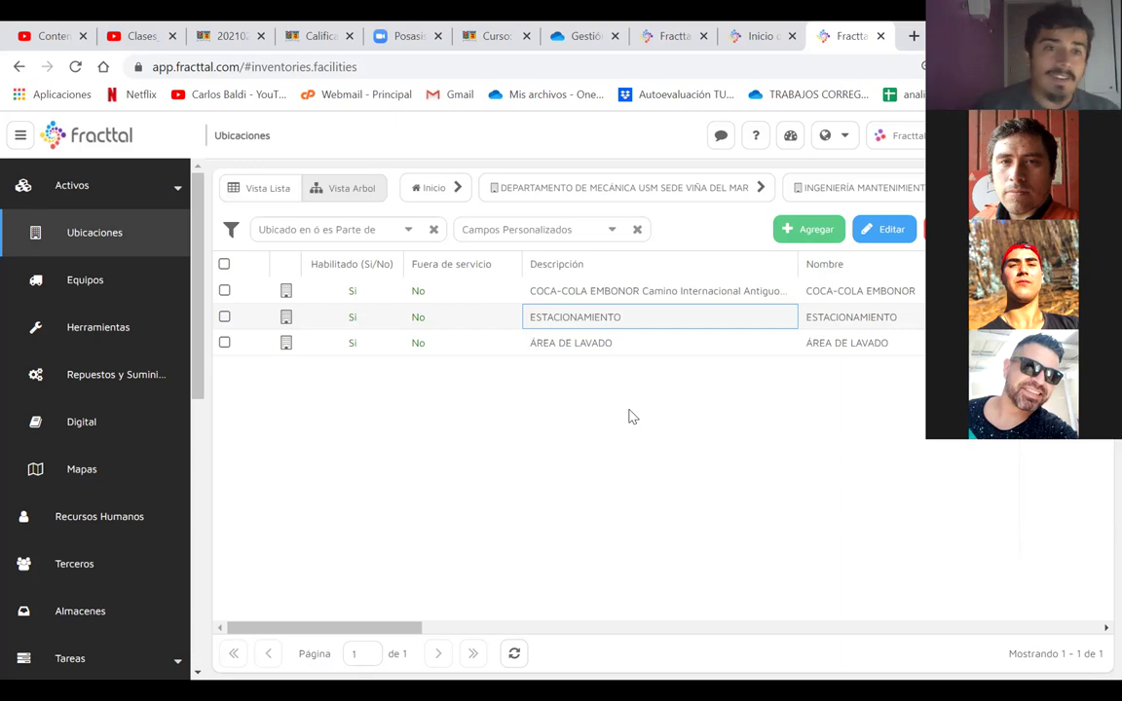
# - Start another new location and set its Localización to ÁREA DE LAVADO under COCA COLA EMBONOR using the asset search
pyautogui.click(807, 240)
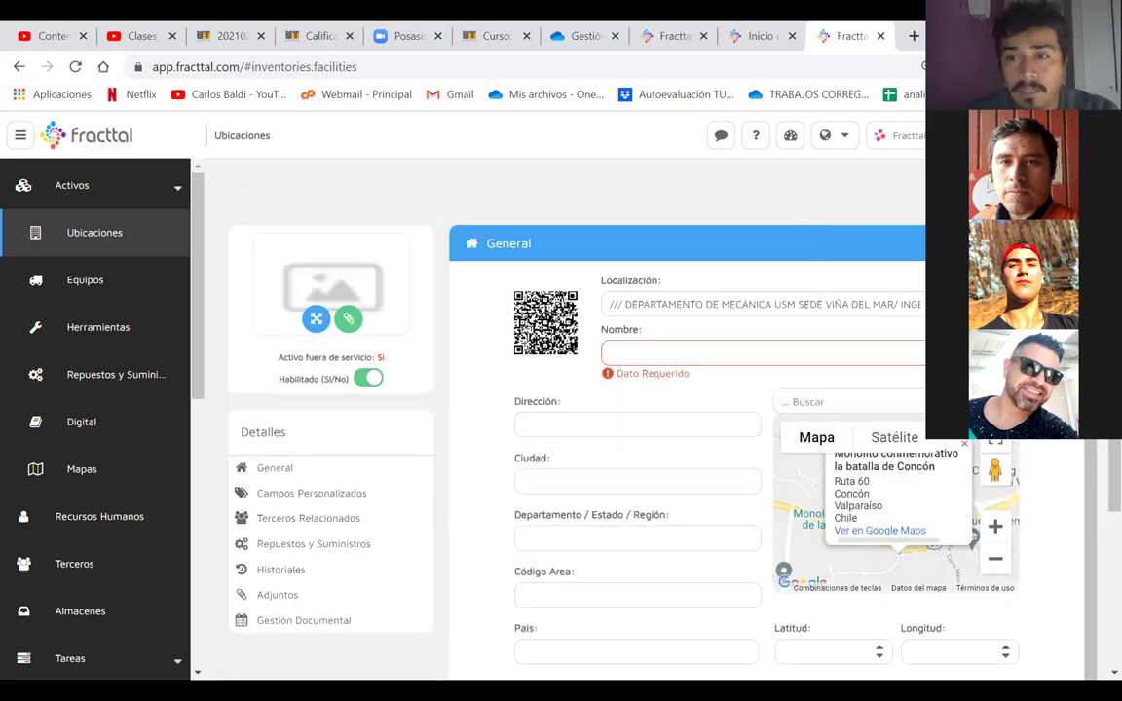
pyautogui.moveTo(663, 298); pyautogui.dragTo(964, 304)
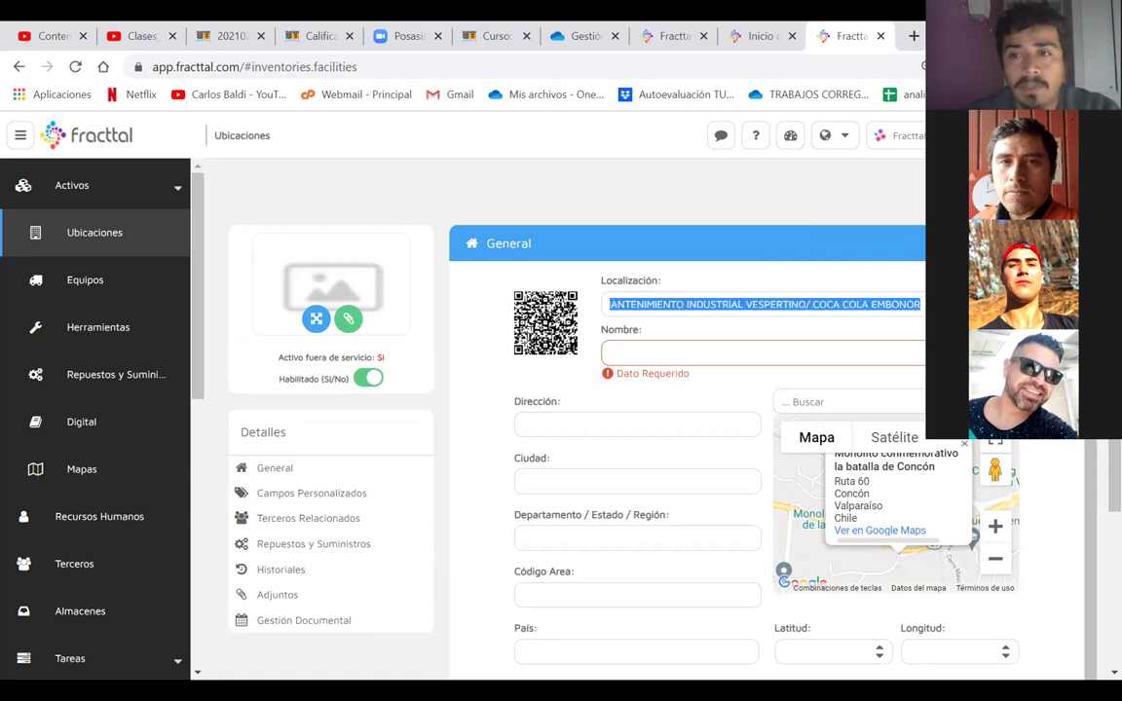
pyautogui.click(916, 304)
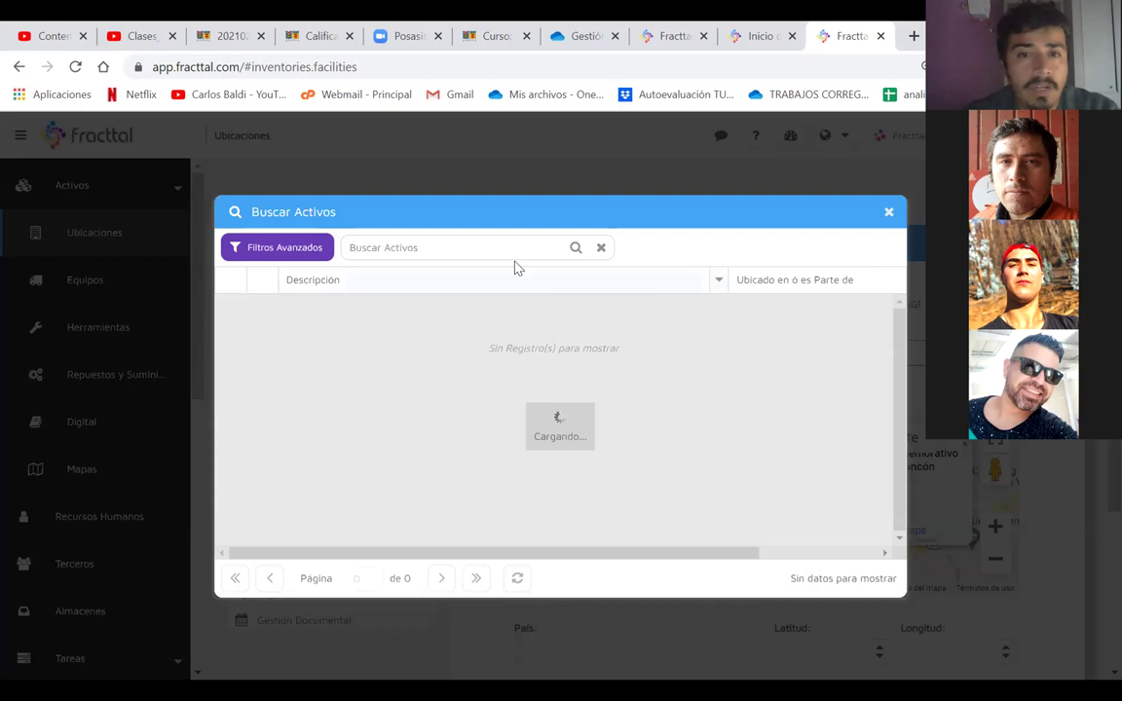
pyautogui.write('AREA DE LAVADO')
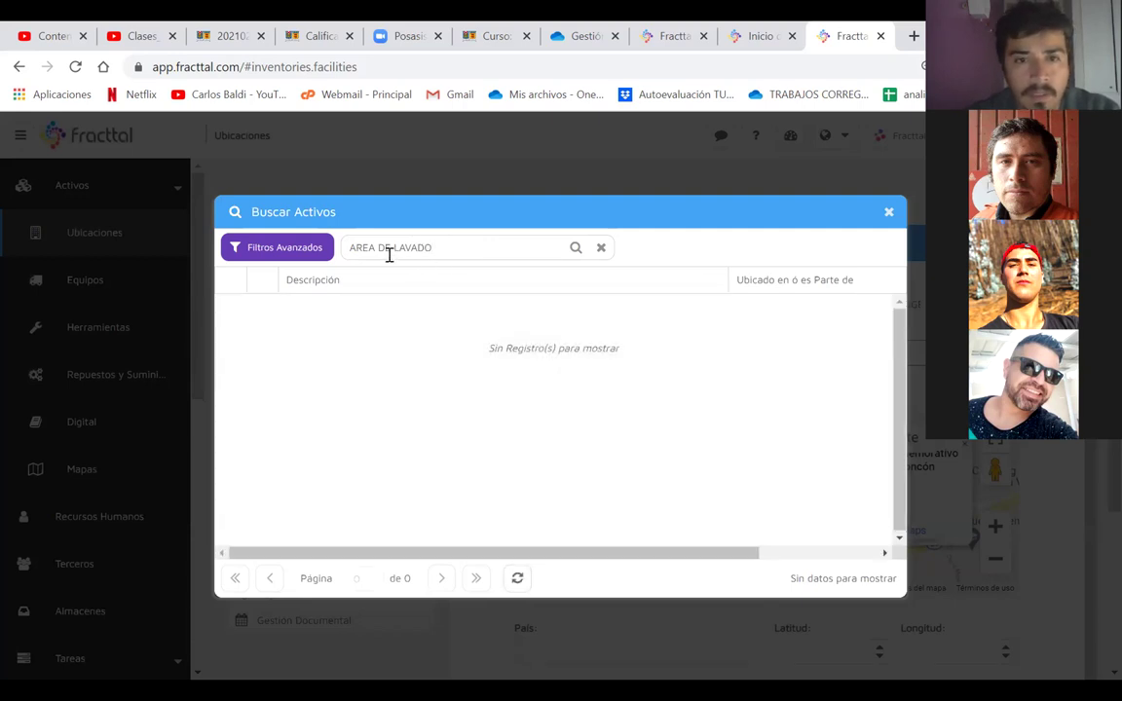
pyautogui.moveTo(356, 247); pyautogui.dragTo(343, 248)
pyautogui.write('Á')
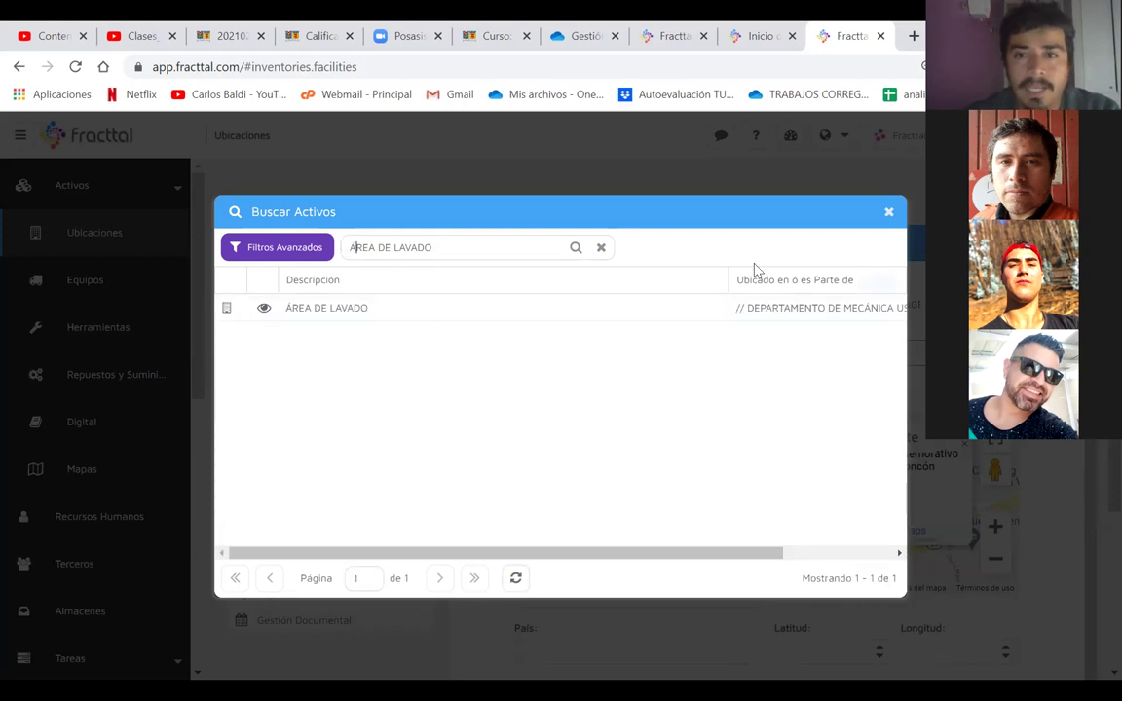
pyautogui.moveTo(726, 270); pyautogui.dragTo(439, 311)
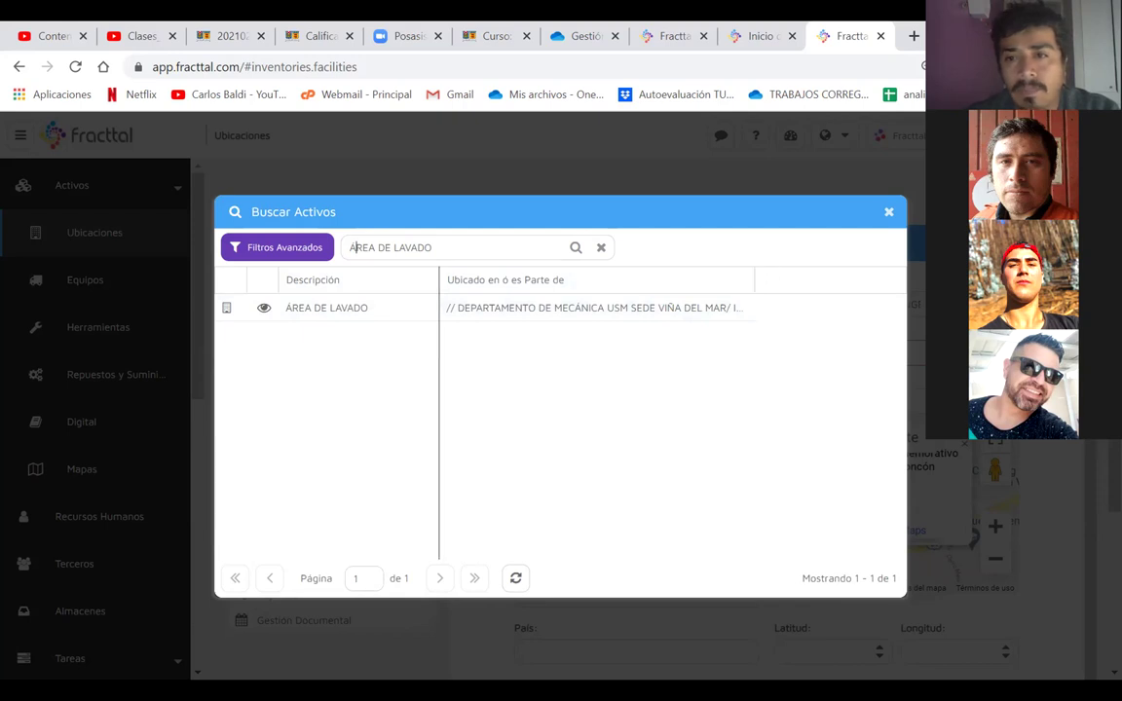
pyautogui.doubleClick(753, 278)
pyautogui.moveTo(628, 552); pyautogui.dragTo(886, 526)
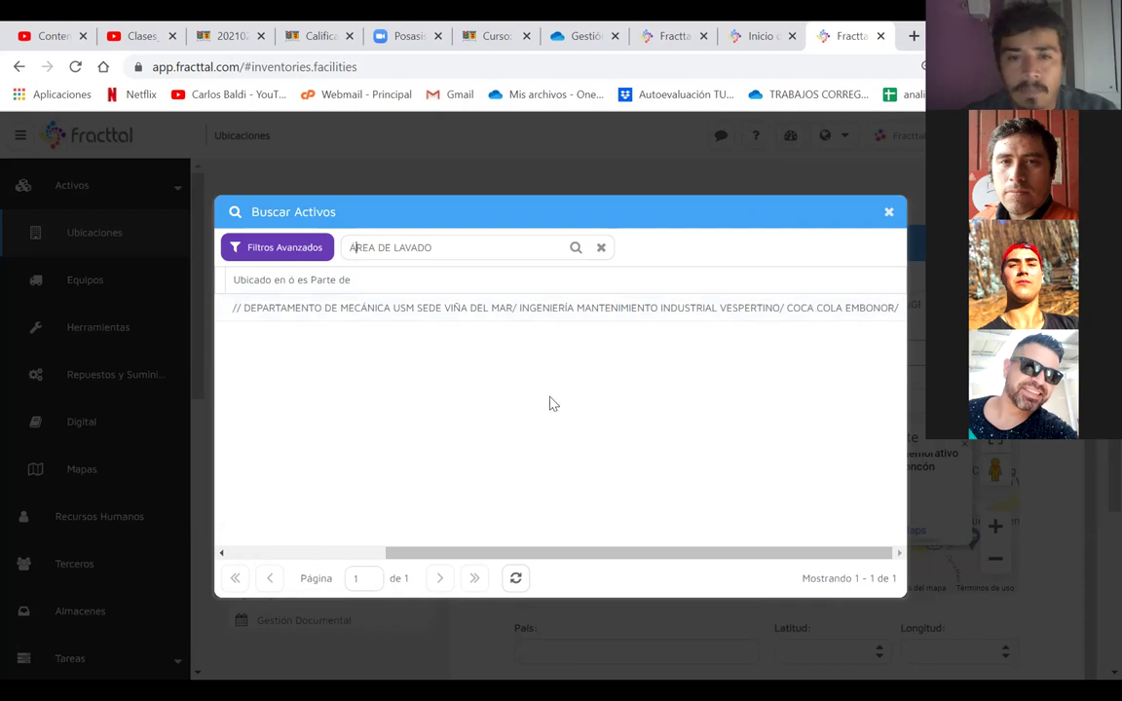
pyautogui.click(414, 312)
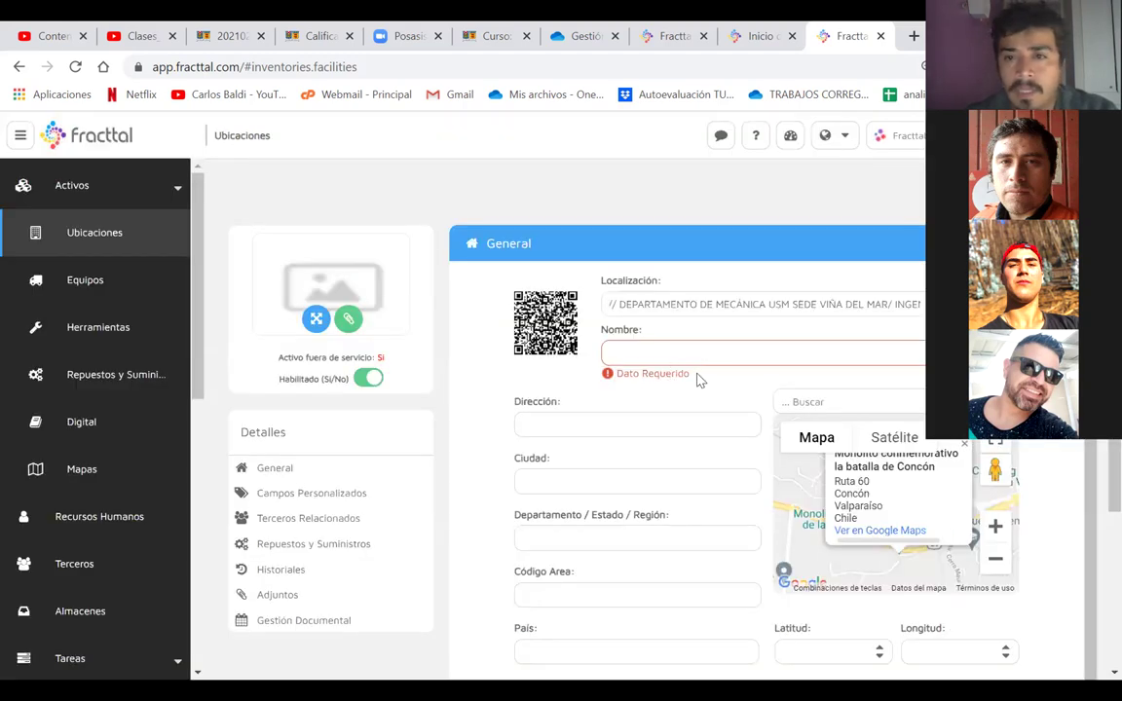
# - Name the new location SECCIÓN BOTELLAS PEQUEÑA and save it
pyautogui.click(674, 350)
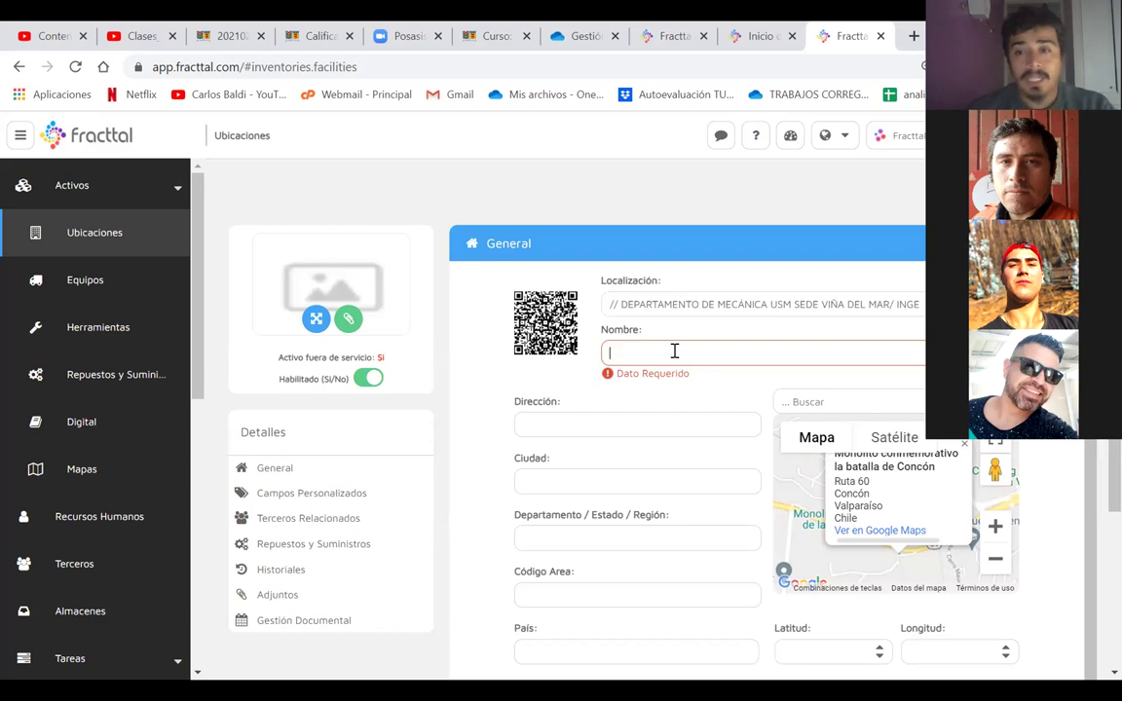
pyautogui.moveTo(871, 297); pyautogui.dragTo(909, 325)
pyautogui.click(799, 339)
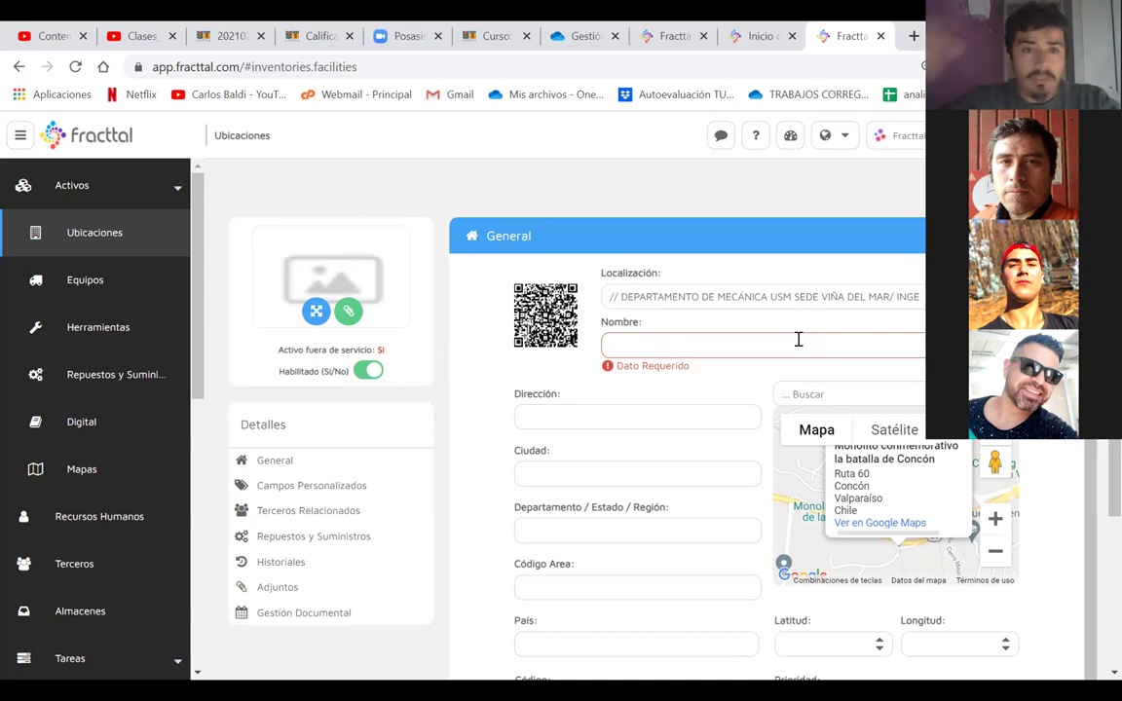
pyautogui.write('SE')
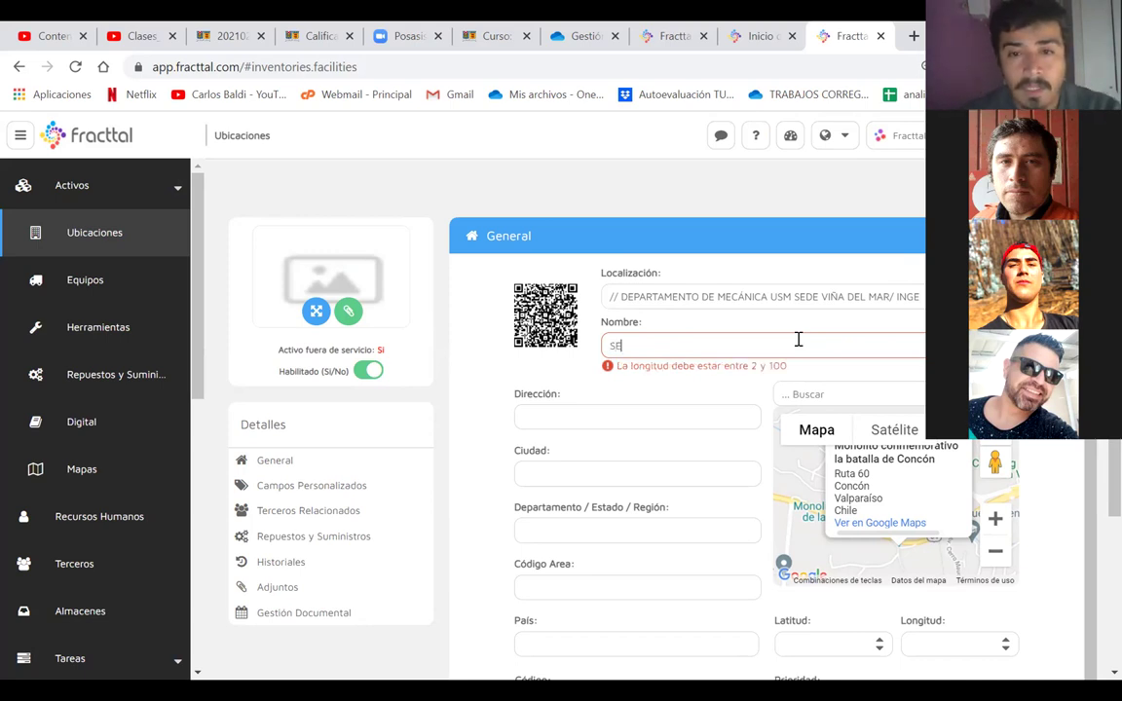
pyautogui.write('CCIÓN')
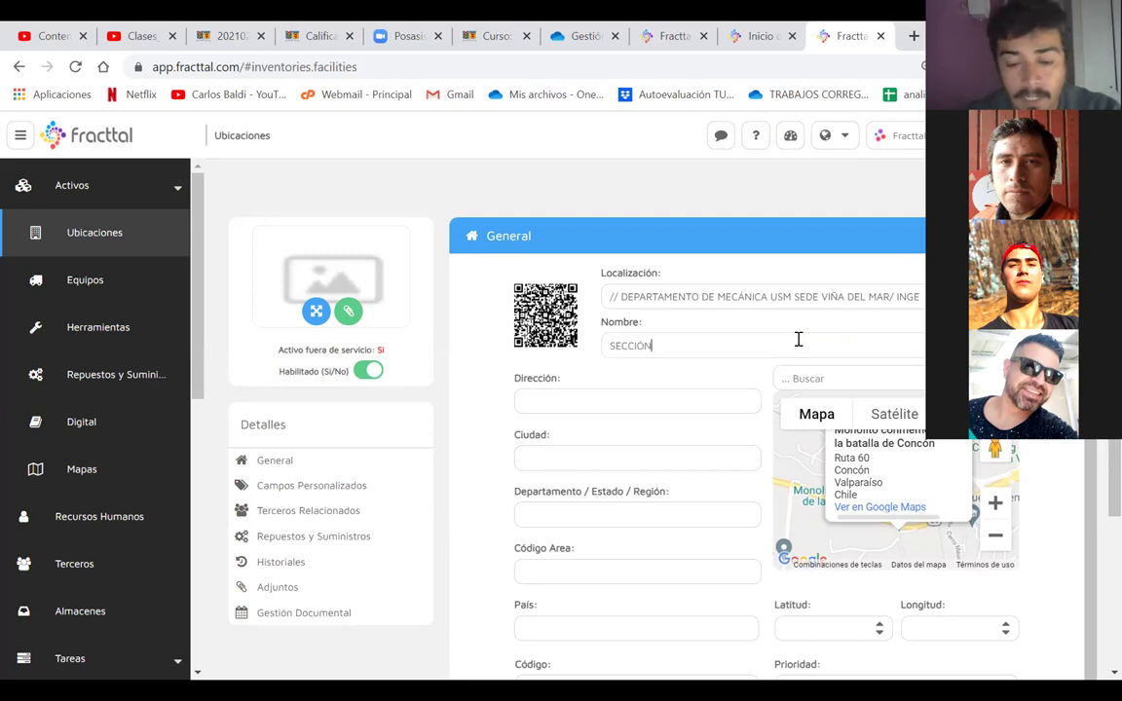
pyautogui.write(' BOTELLA')
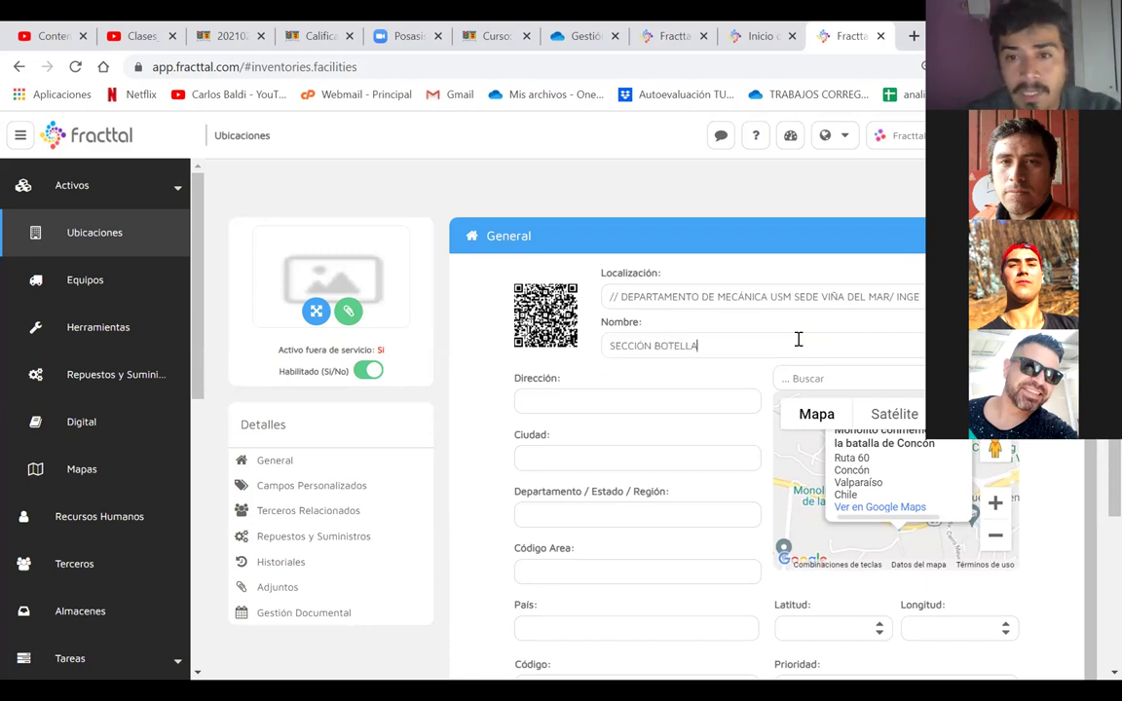
pyautogui.write('S PEQUEÑA')
pyautogui.click(878, 238)
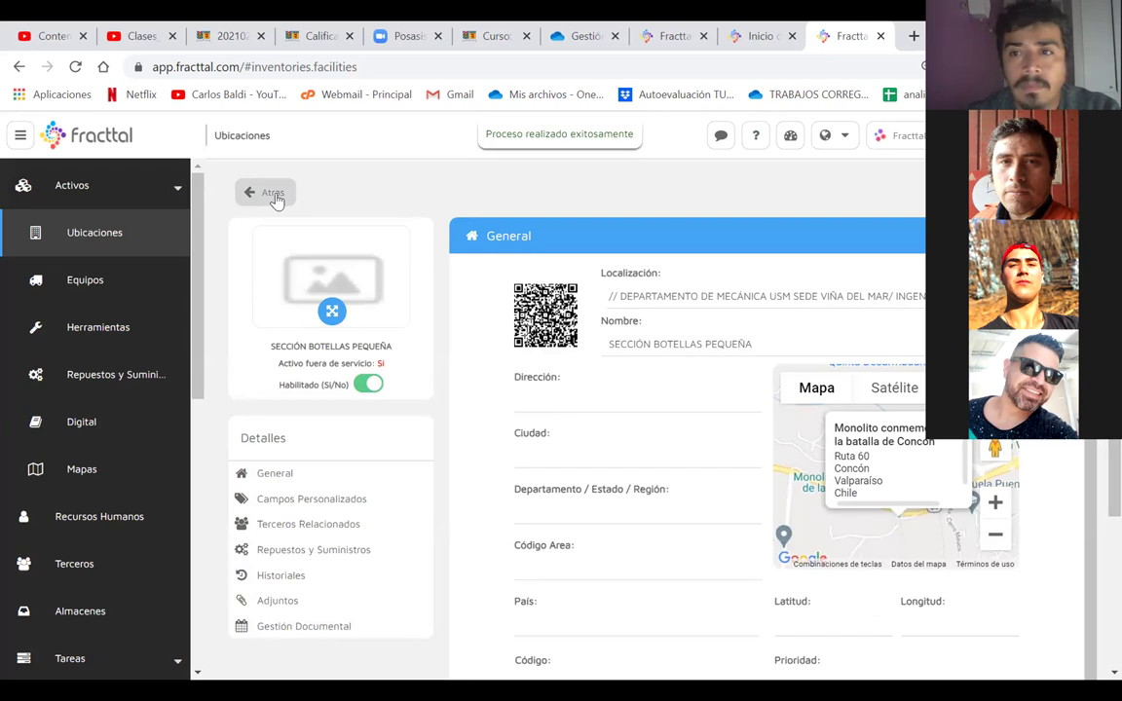
# - Return to the locations list, switch to tree view and drill down through INGENIERÍA MANTENIMIENTO INDUSTRIAL VESPERTINO and COCA COLA EMBONOR into ÁREA DE LAVADO
pyautogui.click(273, 193)
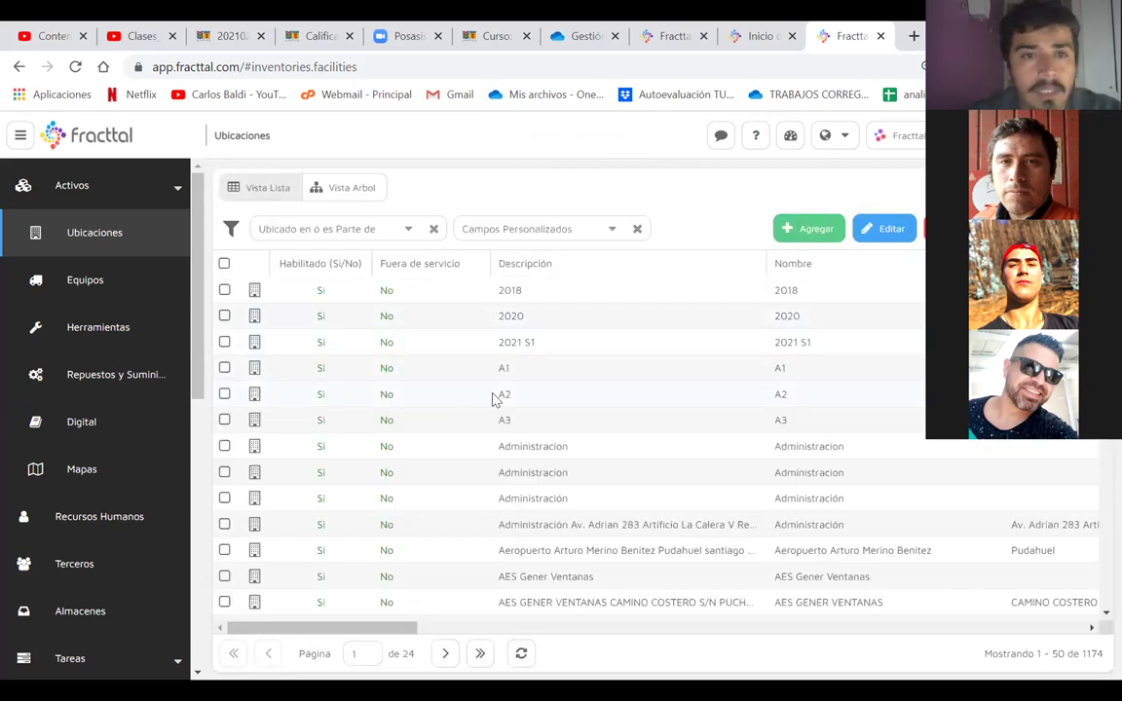
pyautogui.scroll(-10, 497, 399)
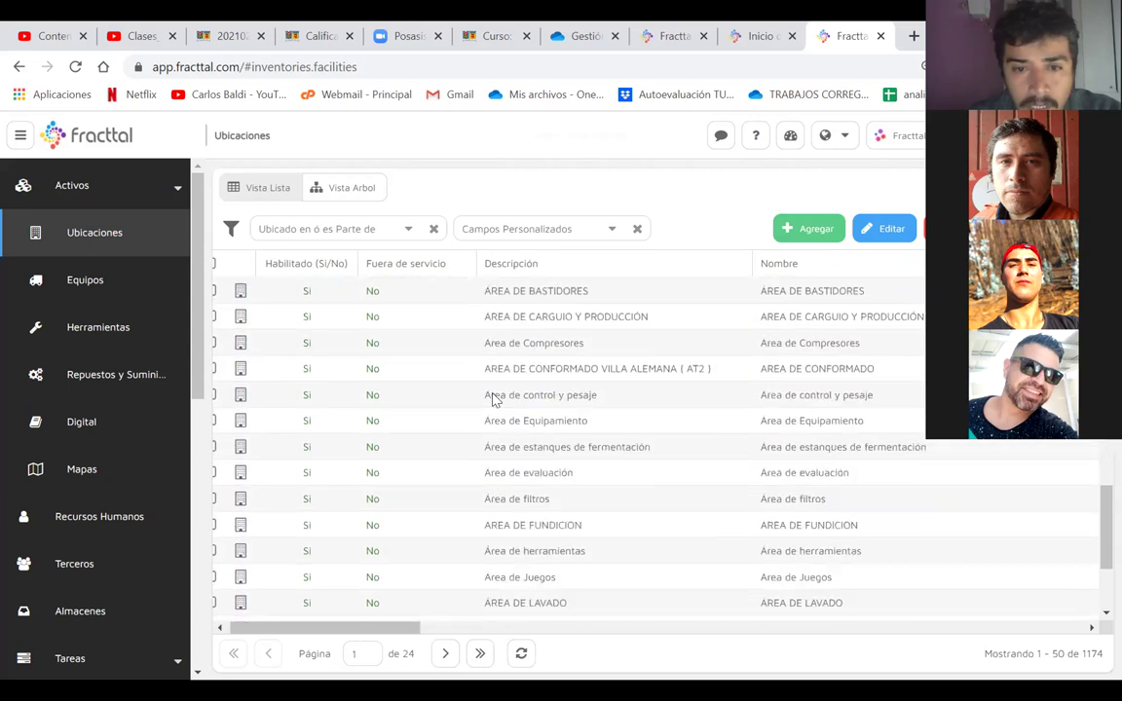
pyautogui.scroll(-3, 494, 399)
pyautogui.scroll(12, 493, 399)
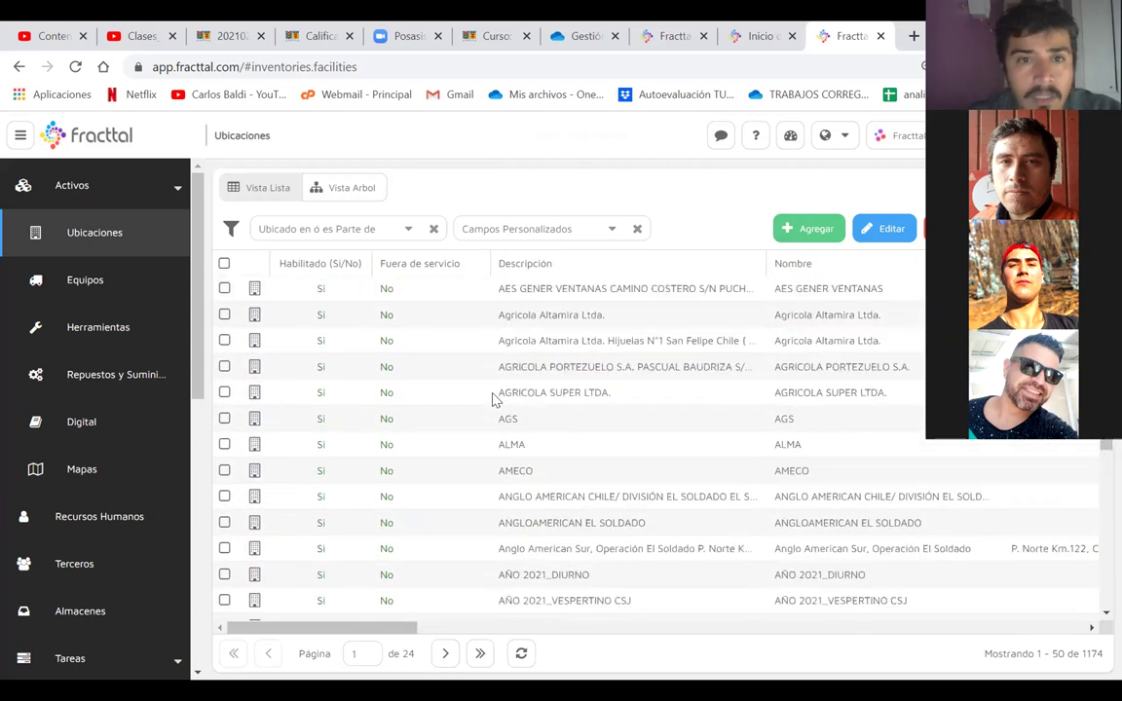
pyautogui.click(355, 191)
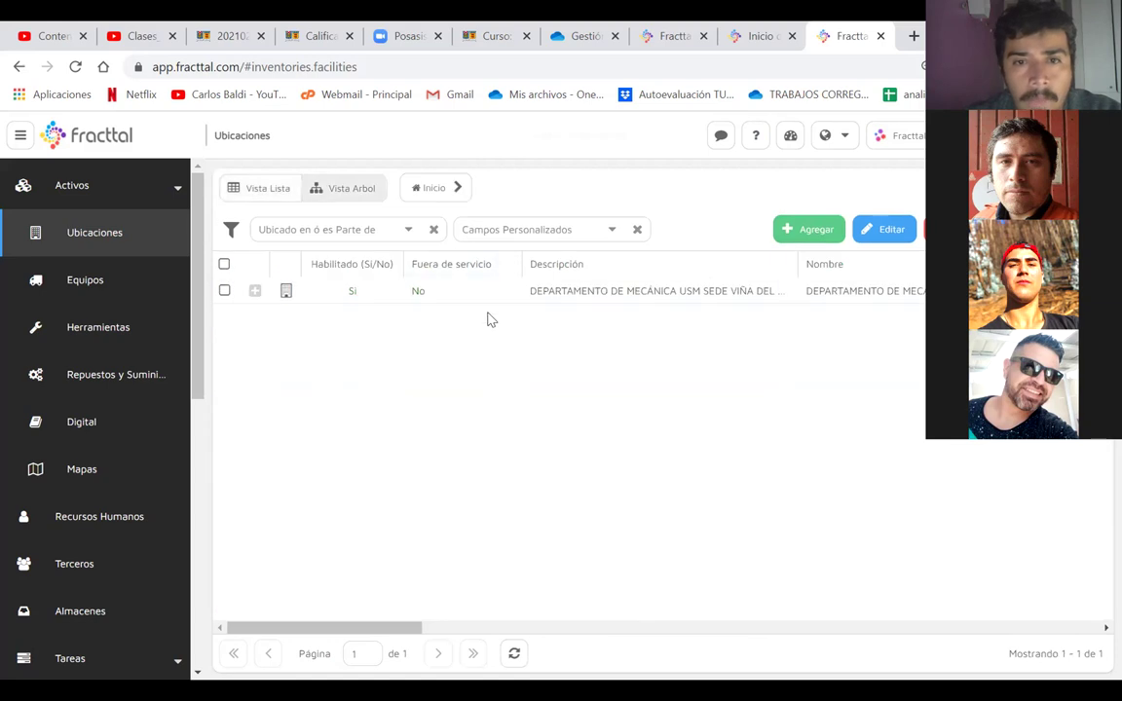
pyautogui.click(256, 292)
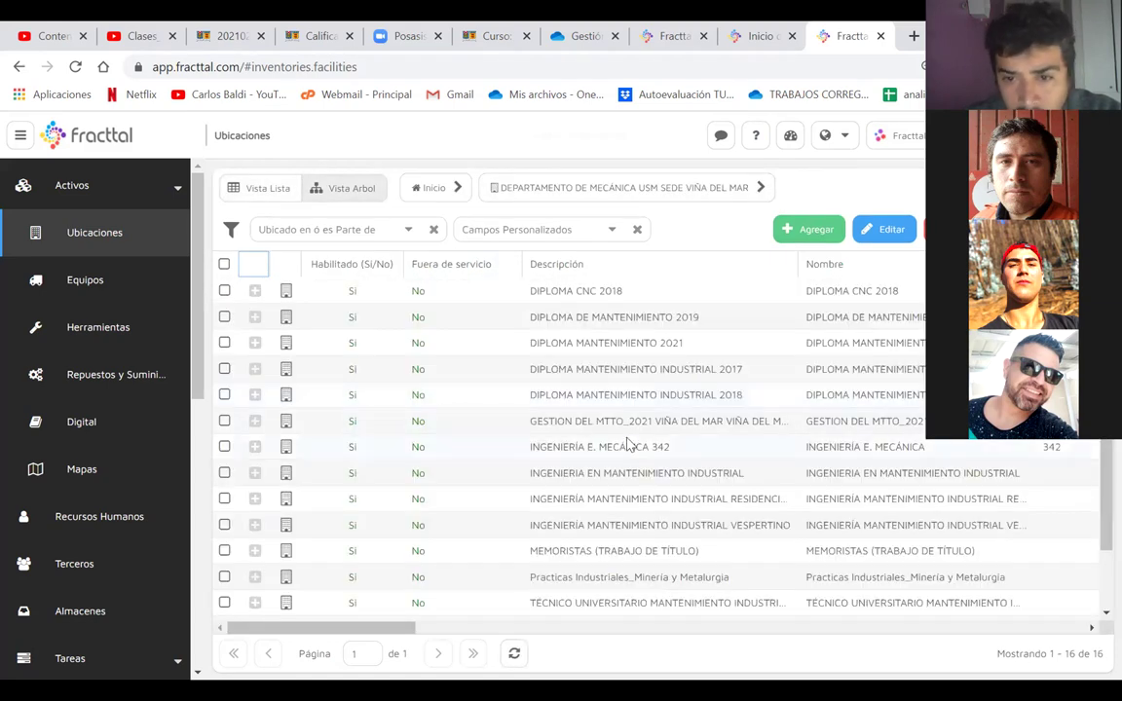
pyautogui.click(256, 527)
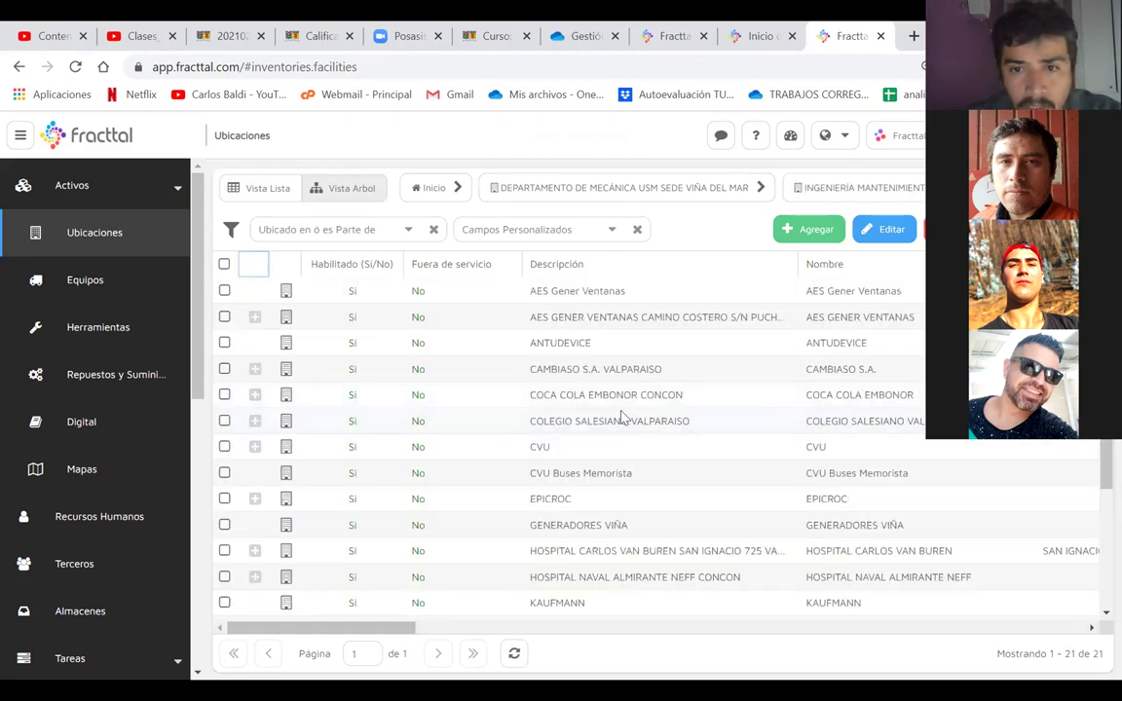
pyautogui.click(254, 395)
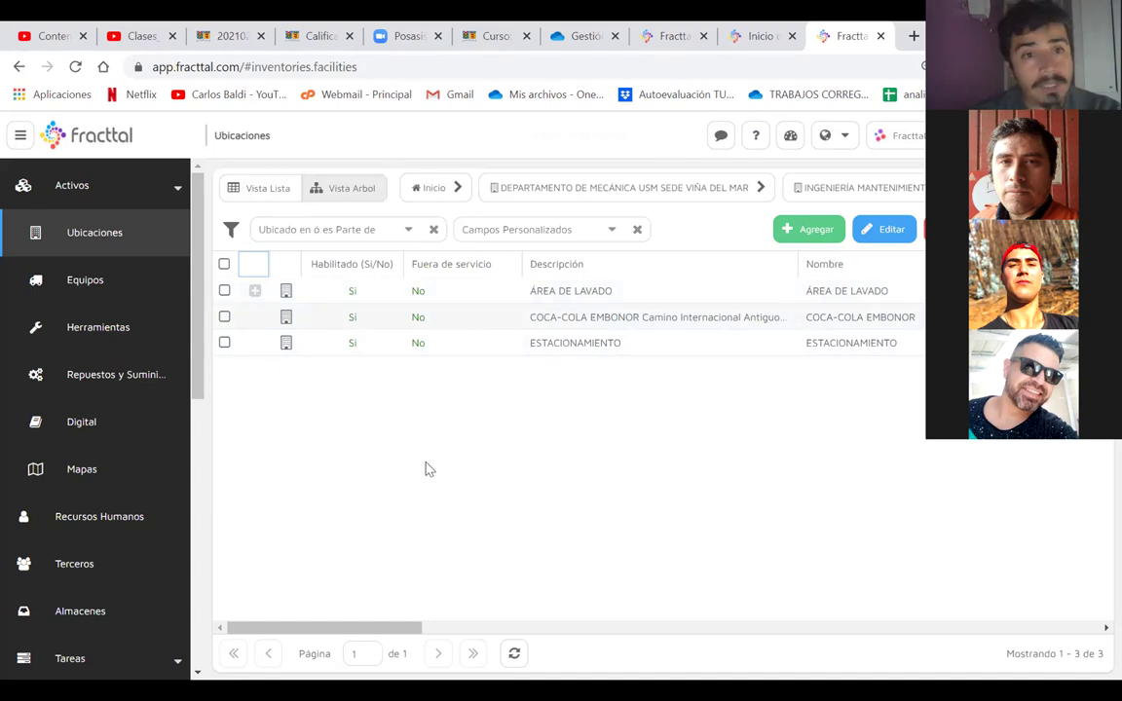
pyautogui.click(254, 291)
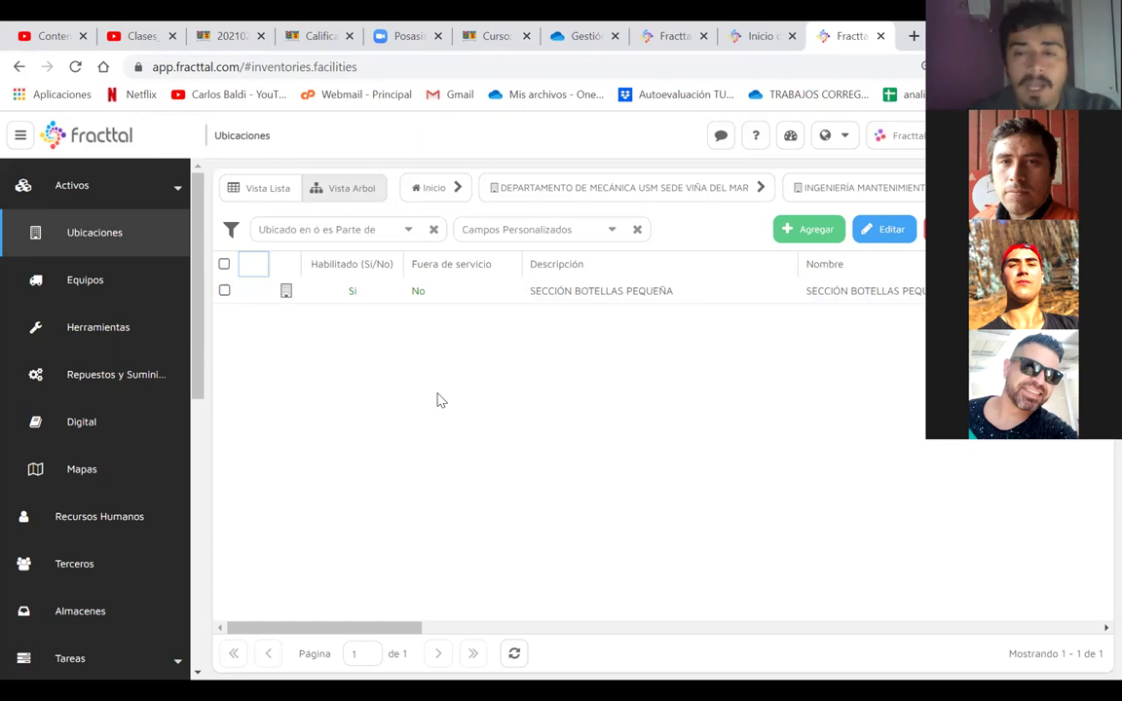
# - Add a new location named SECCIÓN BOTELLAS GRANDES inside ÁREA DE LAVADO, save it and return to the locations tree
pyautogui.click(807, 234)
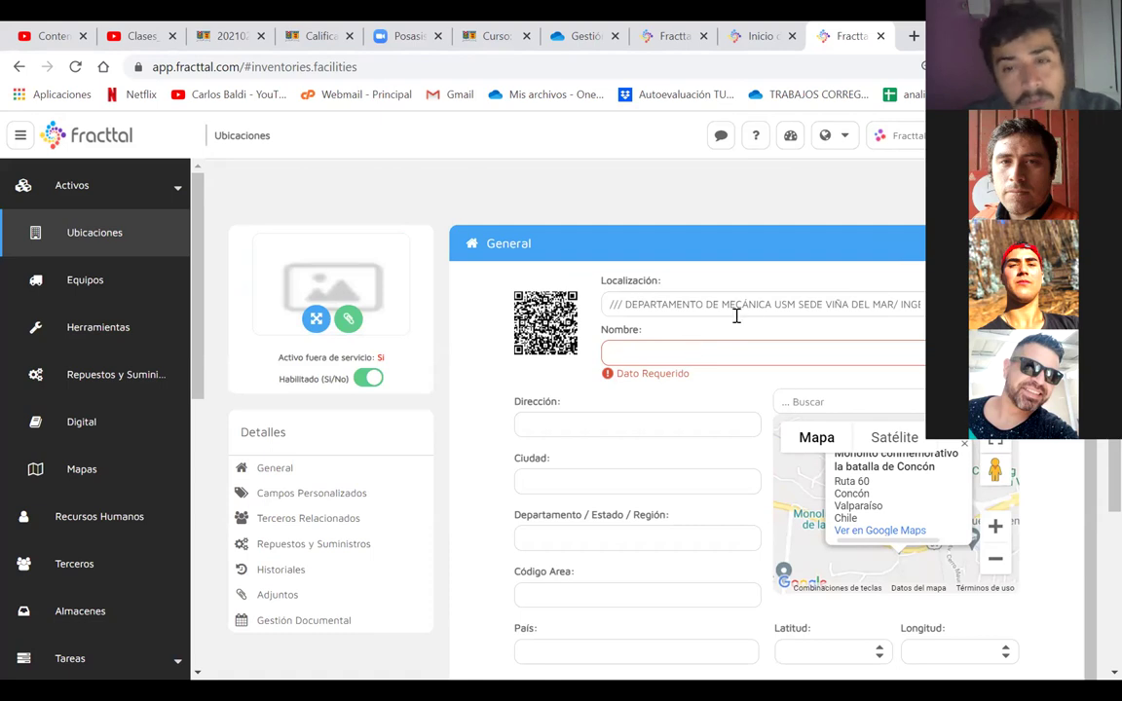
pyautogui.moveTo(758, 306); pyautogui.dragTo(921, 308)
pyautogui.click(775, 361)
pyautogui.rightClick(773, 362)
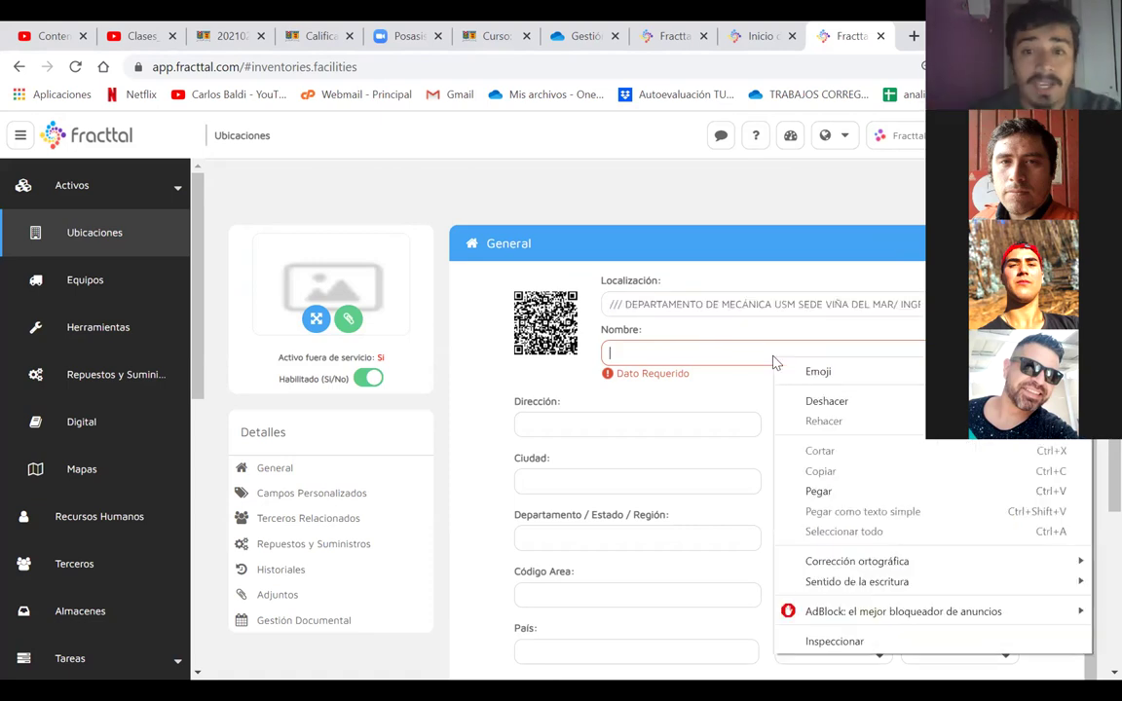
pyautogui.click(611, 280)
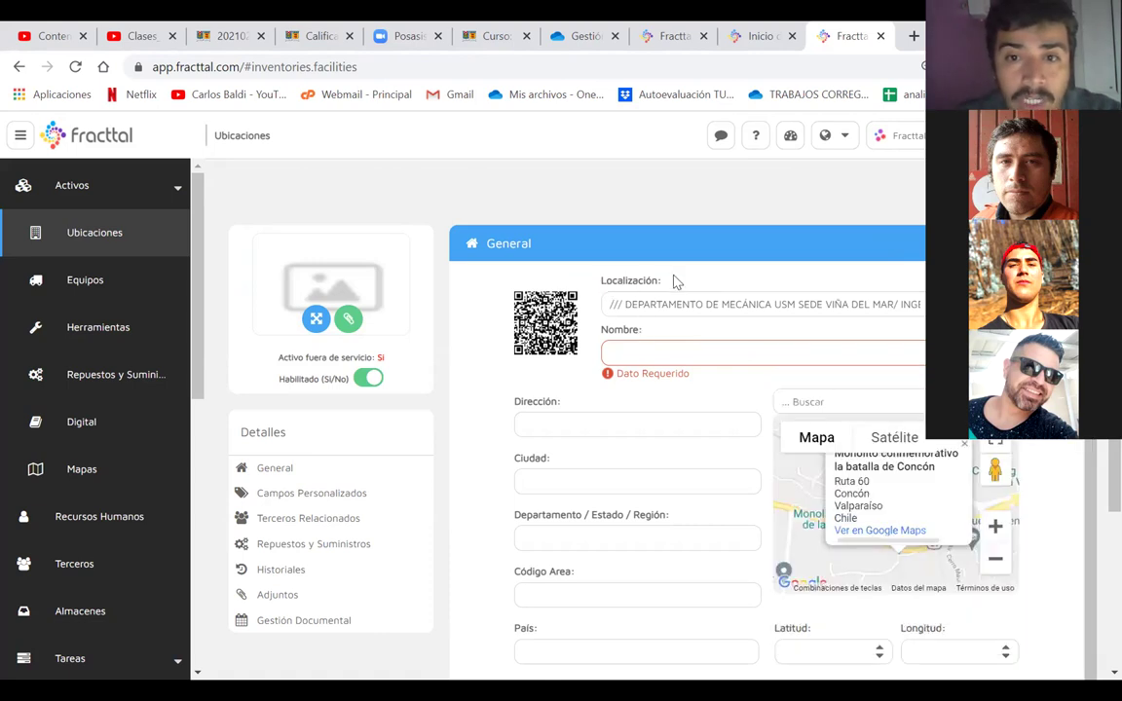
pyautogui.click(666, 288)
pyautogui.click(628, 350)
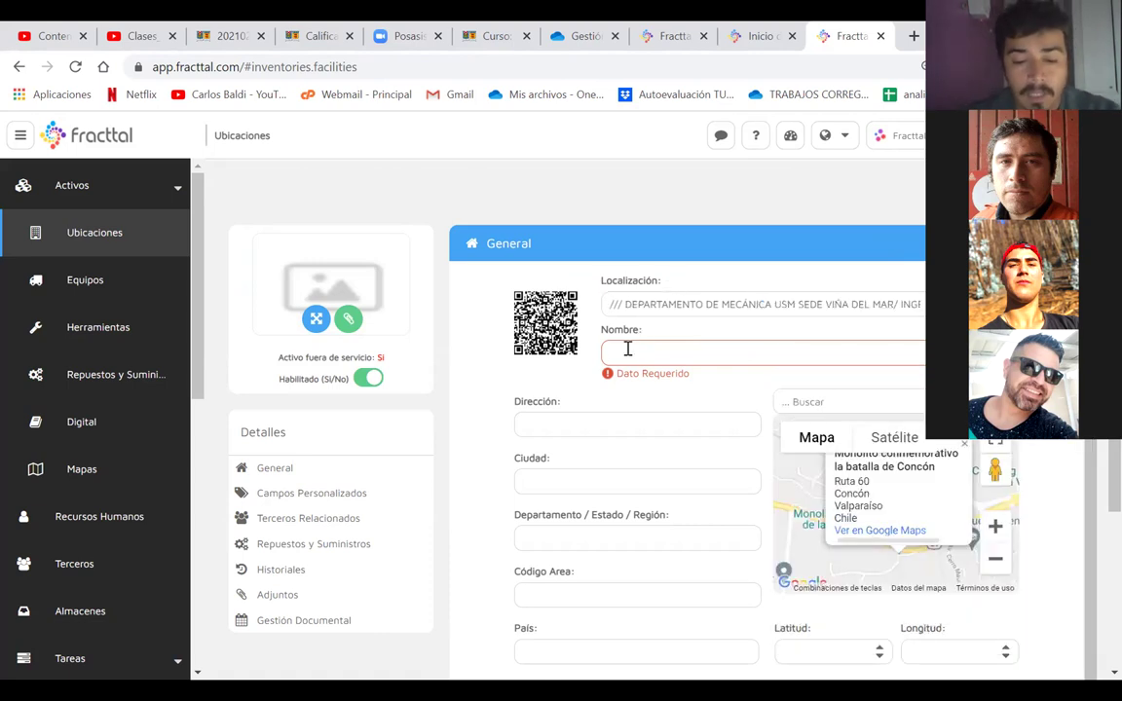
pyautogui.write('SEC')
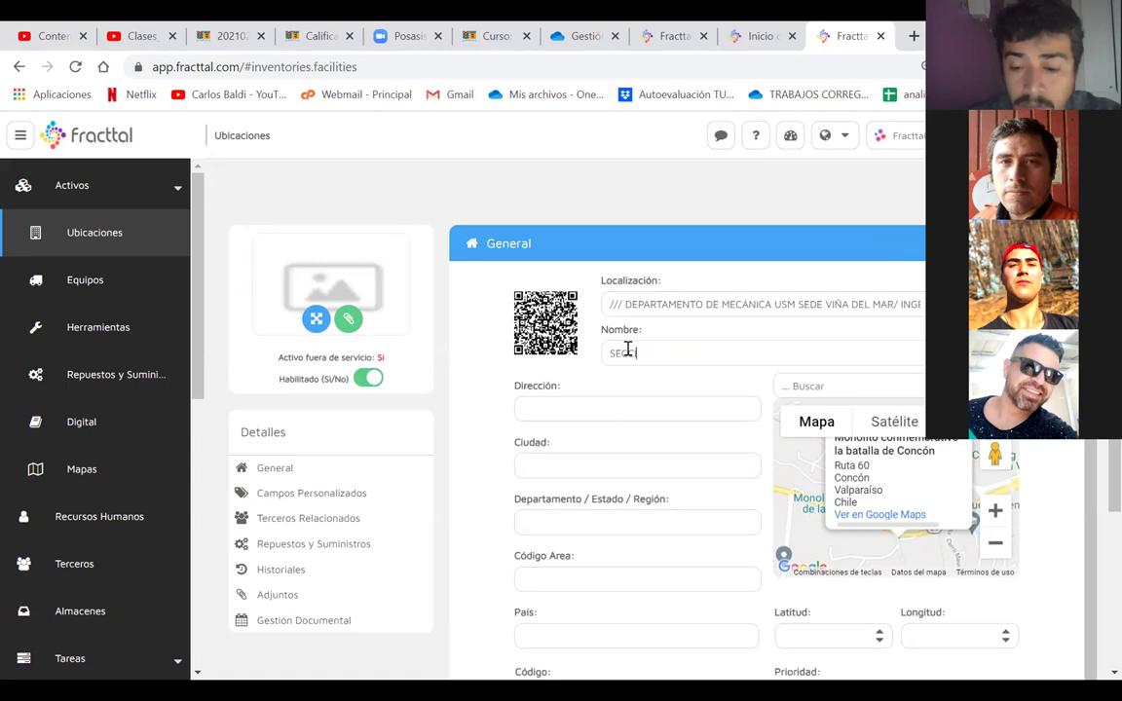
pyautogui.write('CIÓN BOTELLAS GRANDES')
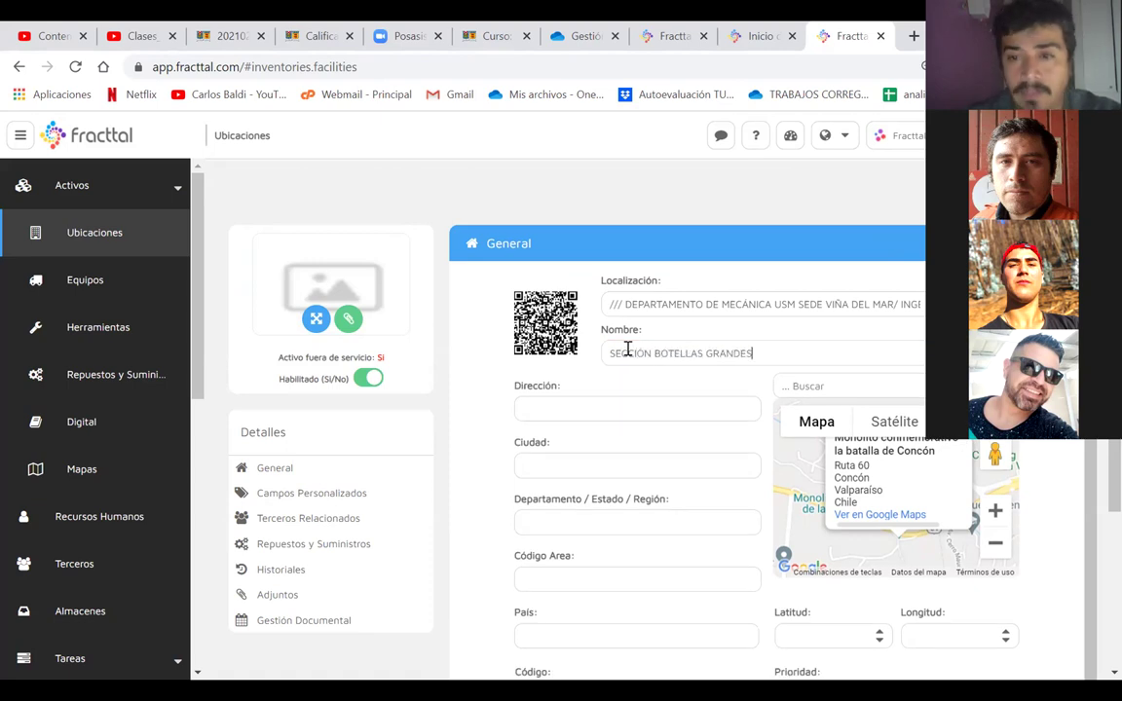
pyautogui.press('Return')
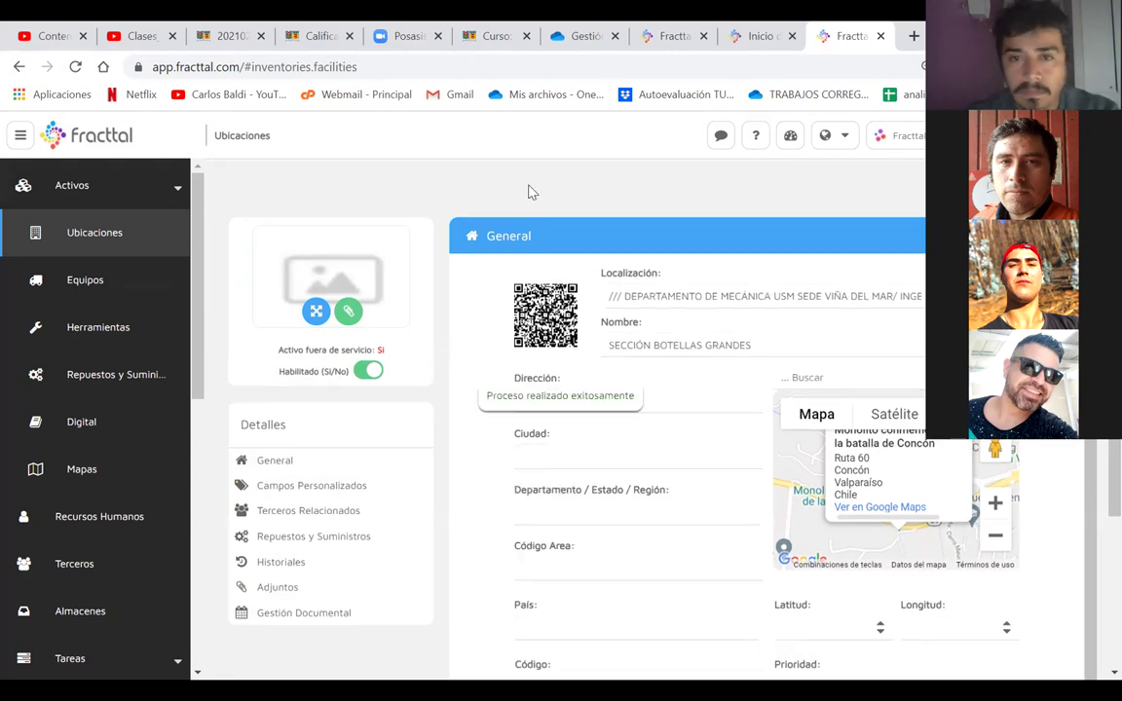
pyautogui.click(288, 190)
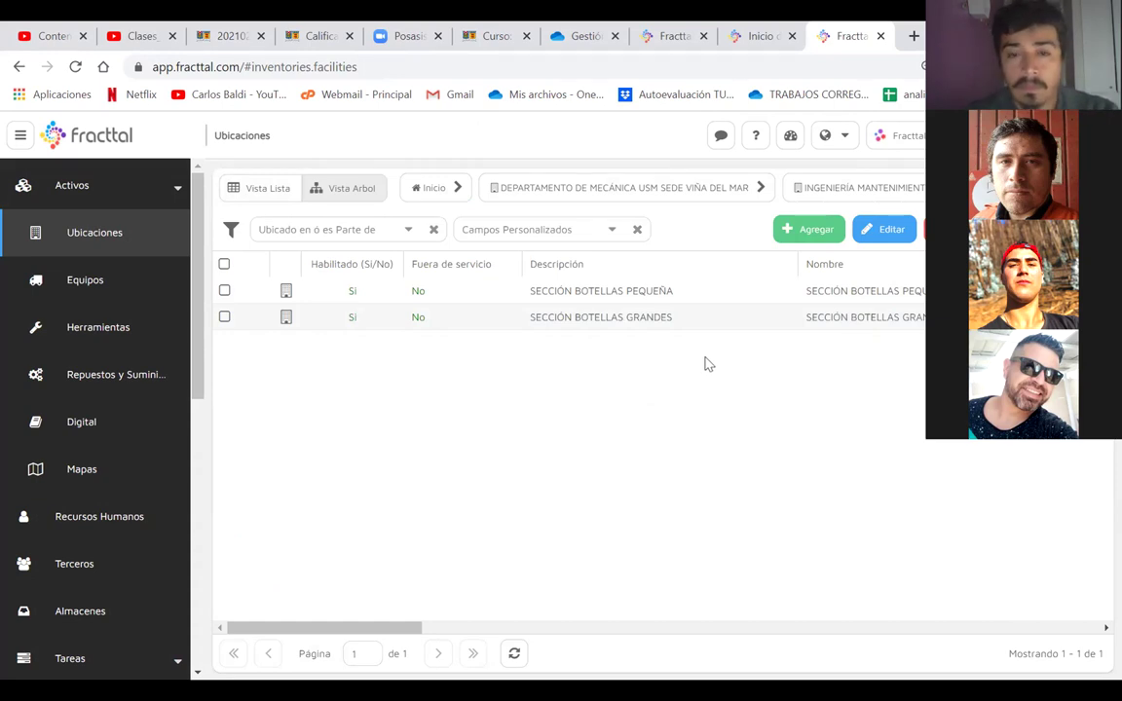
# - Open the SECCIÓN BOTELLAS GRANDES record and make its General fields editable
pyautogui.doubleClick(588, 321)
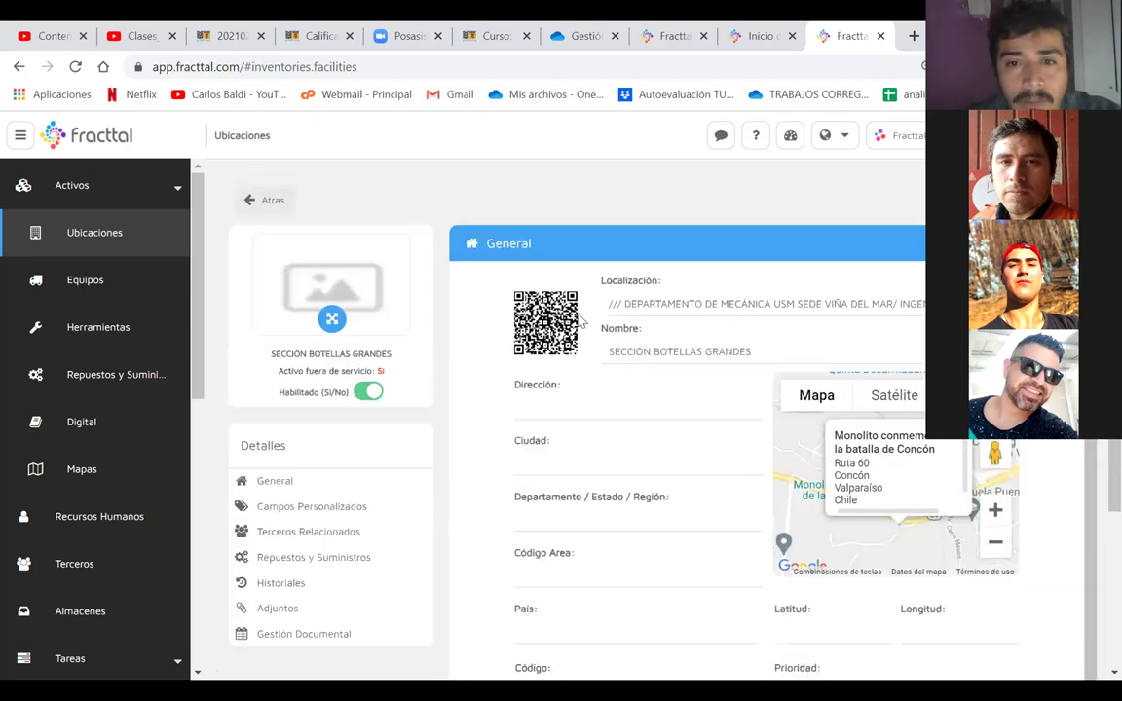
pyautogui.click(273, 202)
pyautogui.click(640, 324)
pyautogui.rightClick(639, 324)
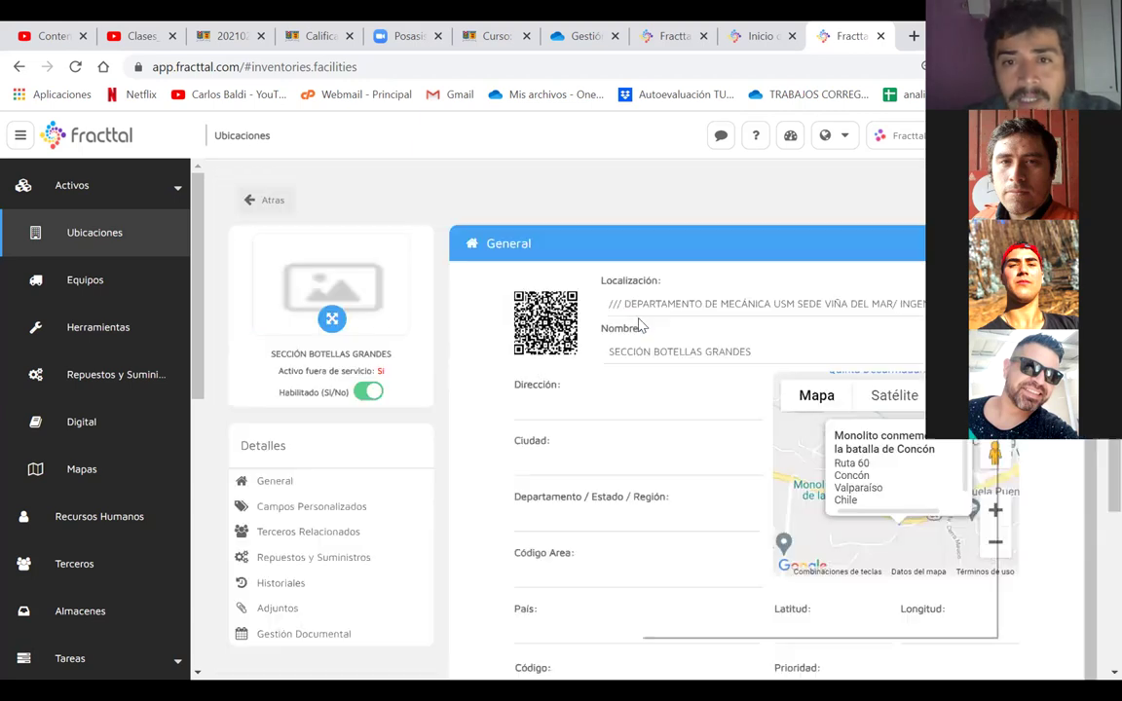
pyautogui.click(536, 222)
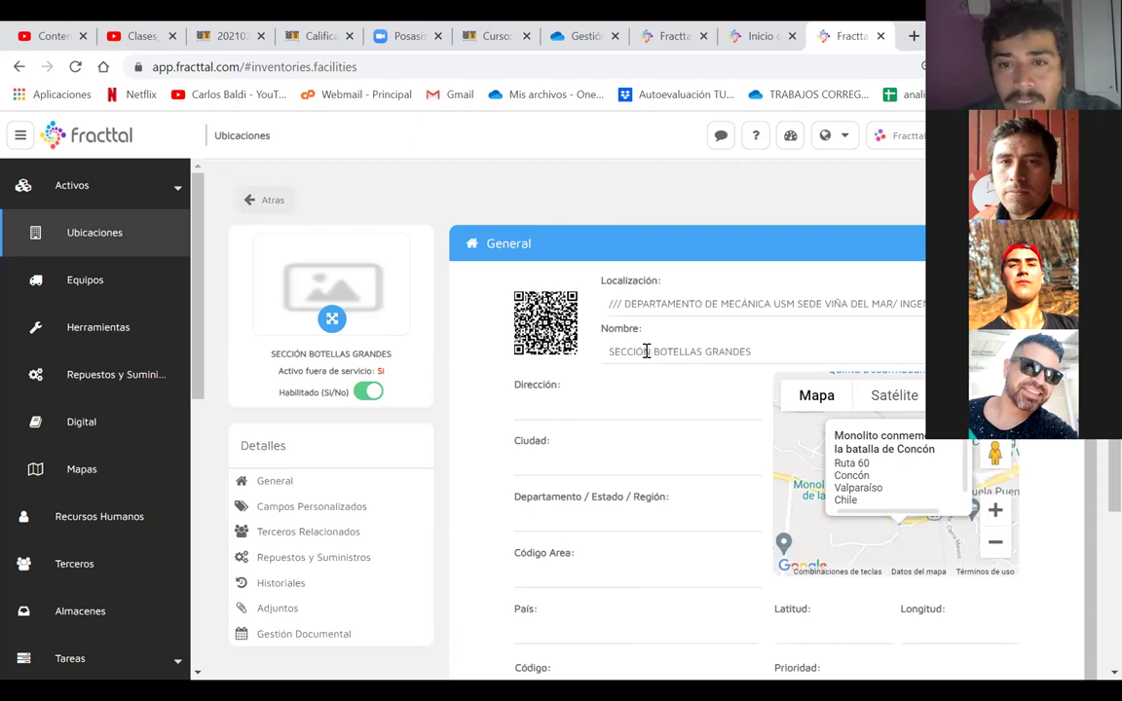
pyautogui.moveTo(837, 302); pyautogui.dragTo(964, 304)
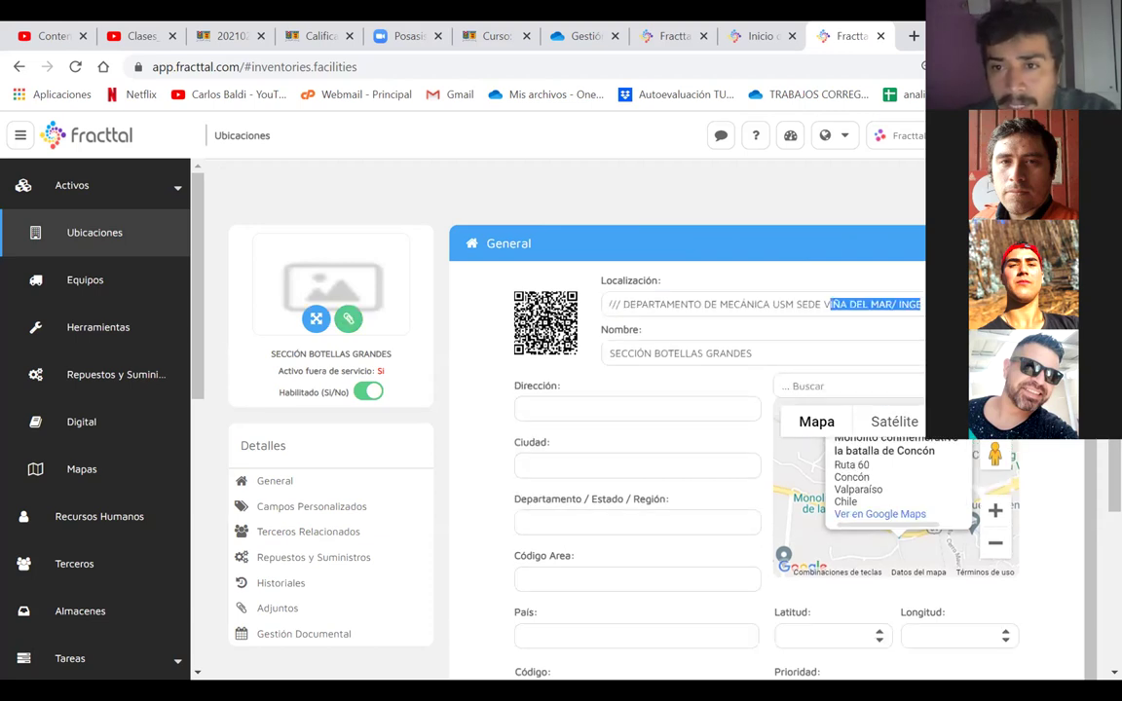
# - Set the Localización of SECCIÓN BOTELLAS GRANDES to ESTACIONAMIENTO under COCA COLA EMBONOR using the asset search, save and return to the tree
pyautogui.click(769, 304)
pyautogui.write('ESTACIONAMIENT')
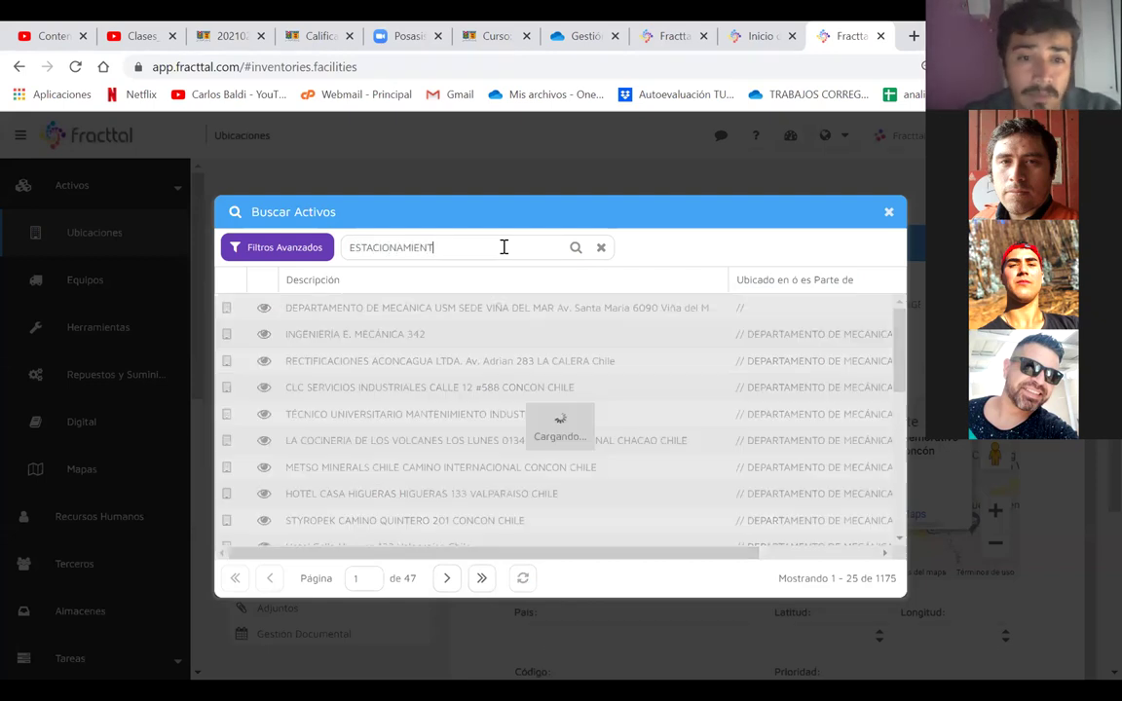
pyautogui.click(475, 579)
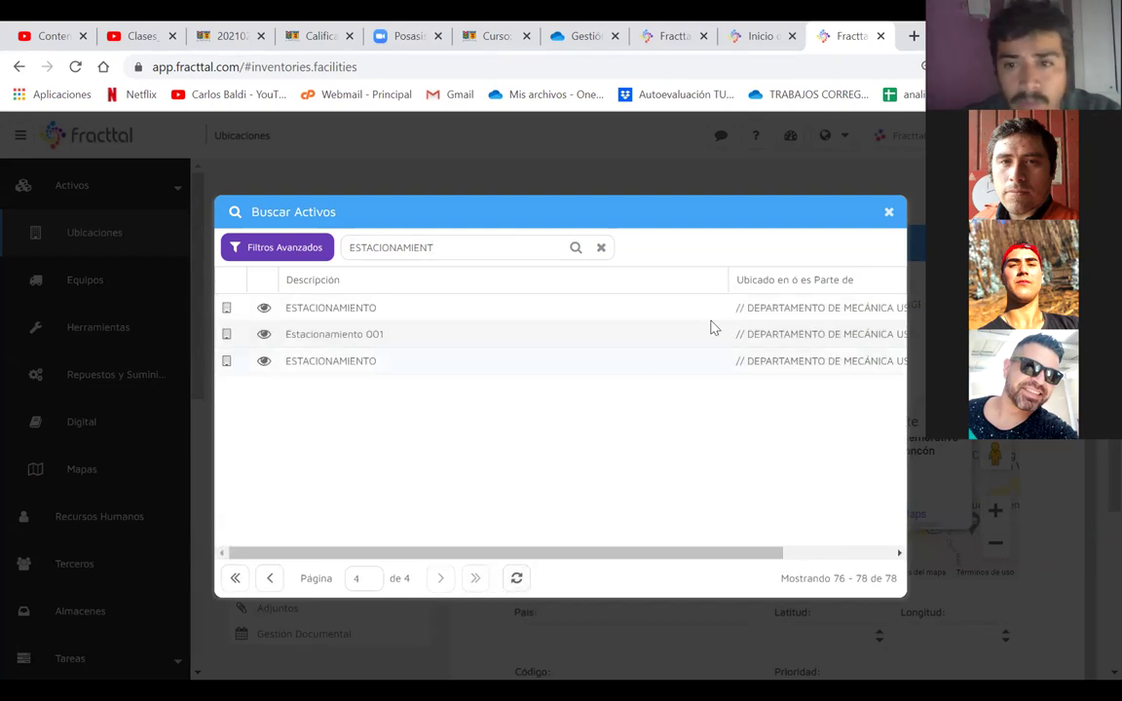
pyautogui.moveTo(726, 276); pyautogui.dragTo(448, 328)
pyautogui.moveTo(757, 282); pyautogui.dragTo(846, 408)
pyautogui.moveTo(601, 565); pyautogui.dragTo(821, 536)
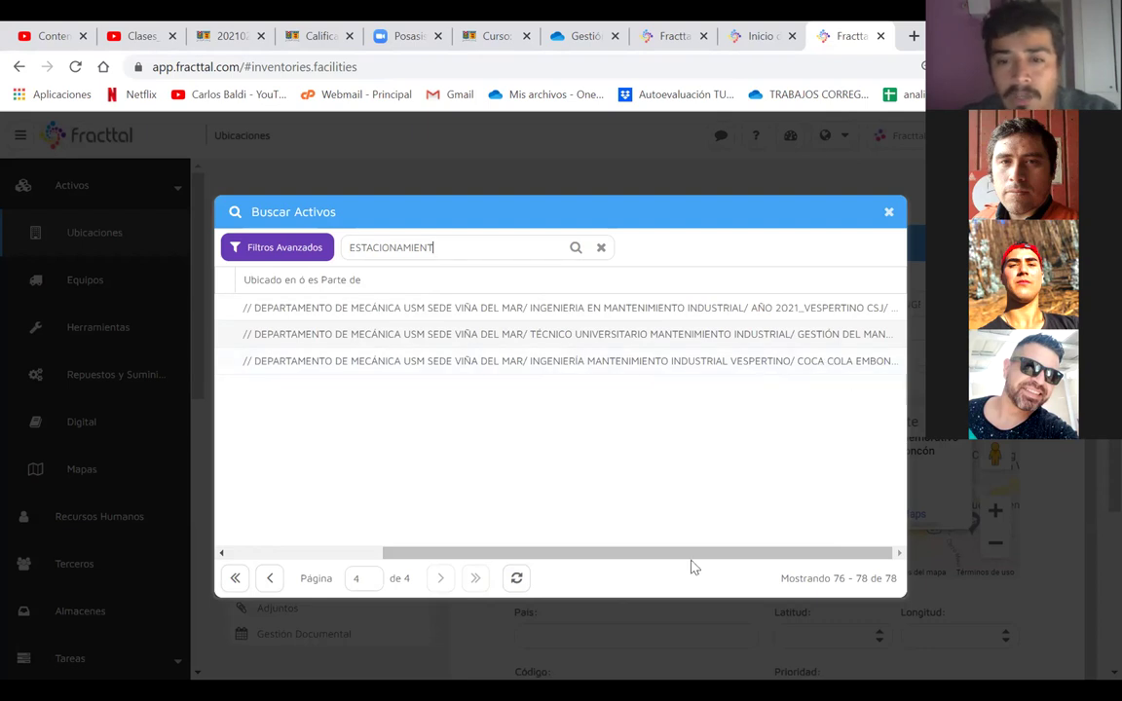
pyautogui.moveTo(692, 561); pyautogui.dragTo(441, 556)
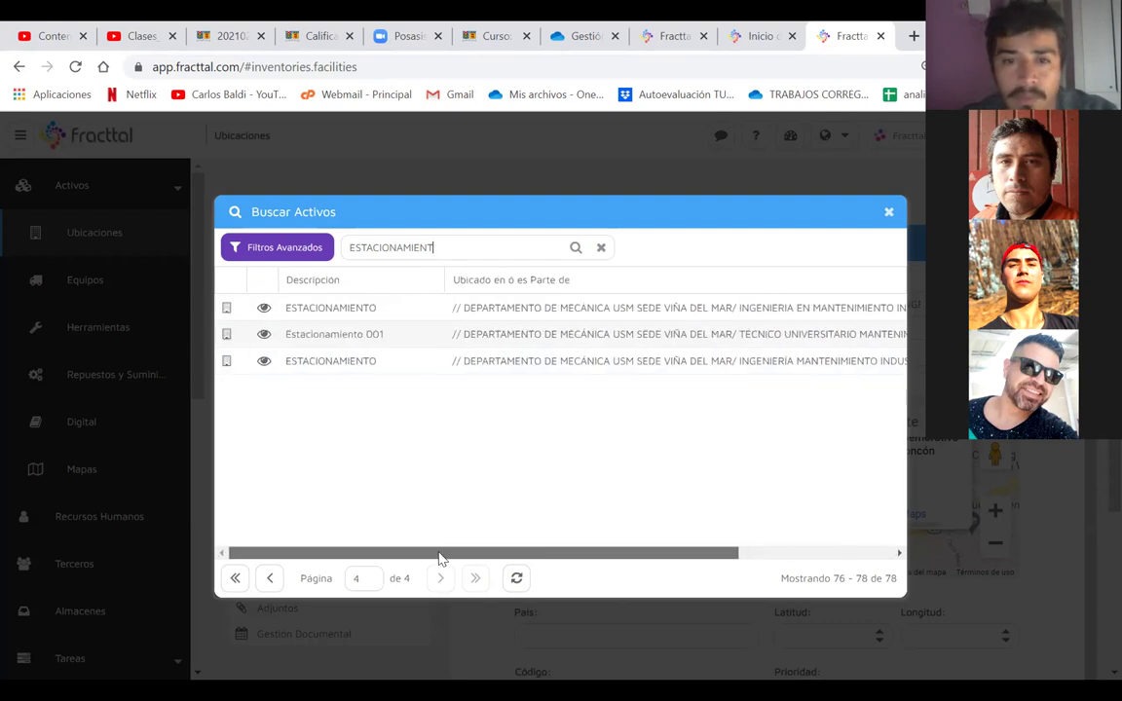
pyautogui.click(343, 361)
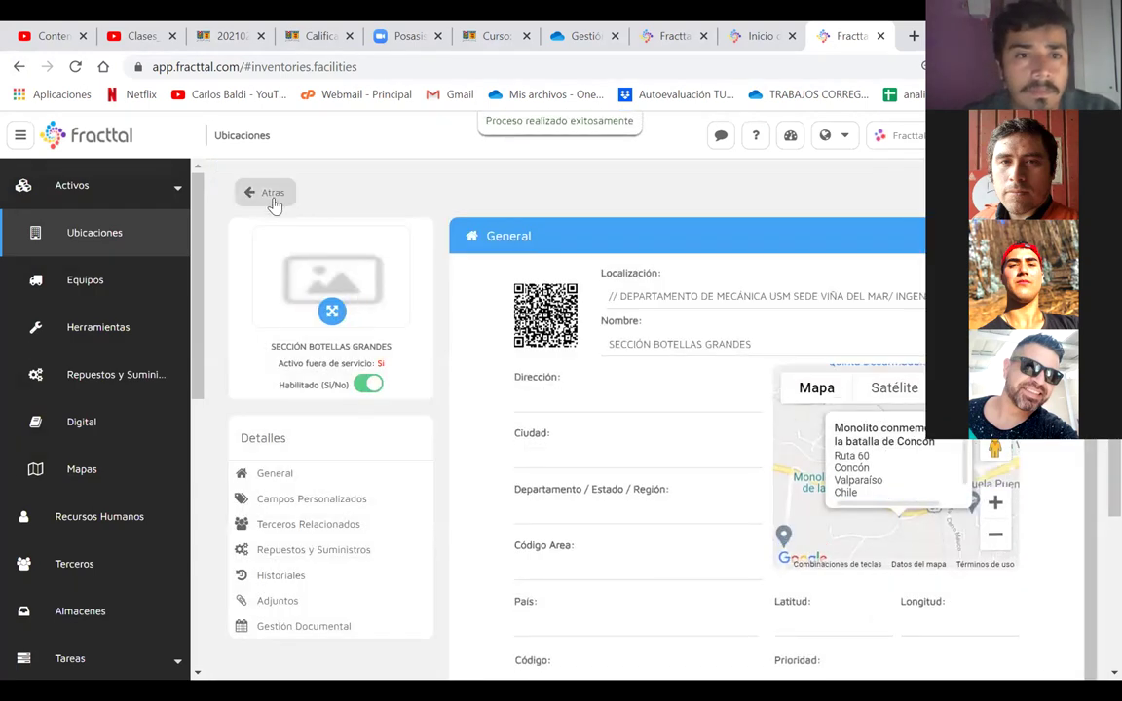
pyautogui.click(271, 199)
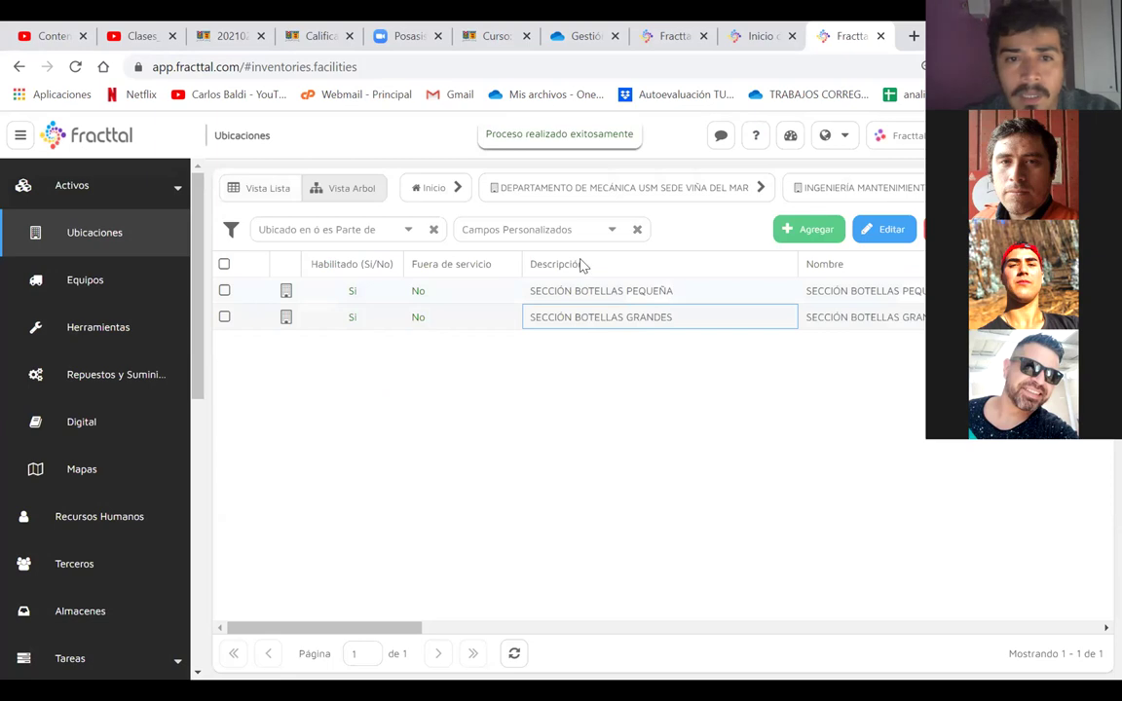
# - Refresh the tree, enter ESTACIONAMIENTO and delete SECCIÓN BOTELLAS GRANDES, confirming a quantity of 1
pyautogui.click(514, 657)
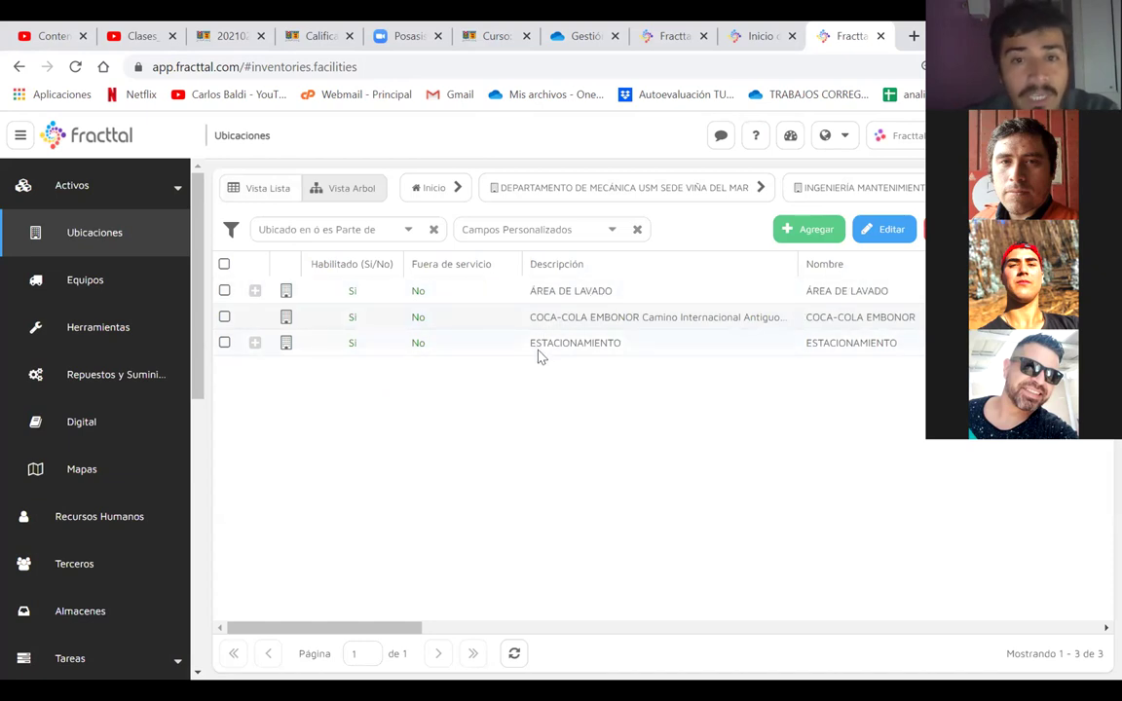
pyautogui.click(256, 346)
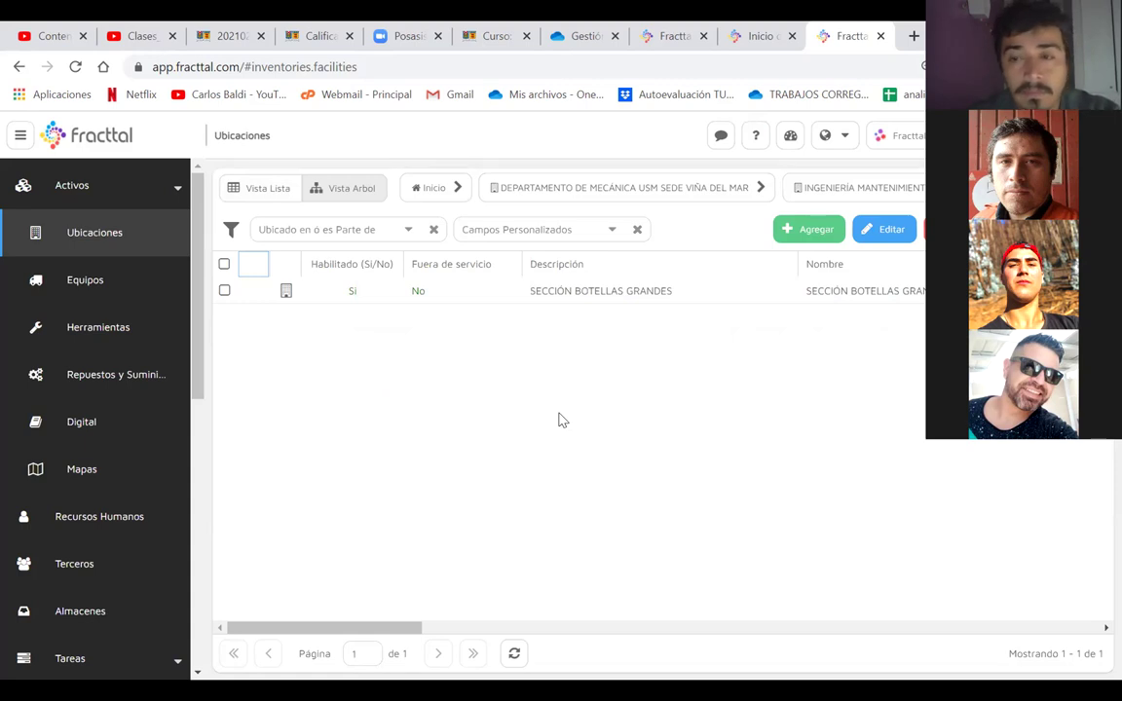
pyautogui.click(556, 290)
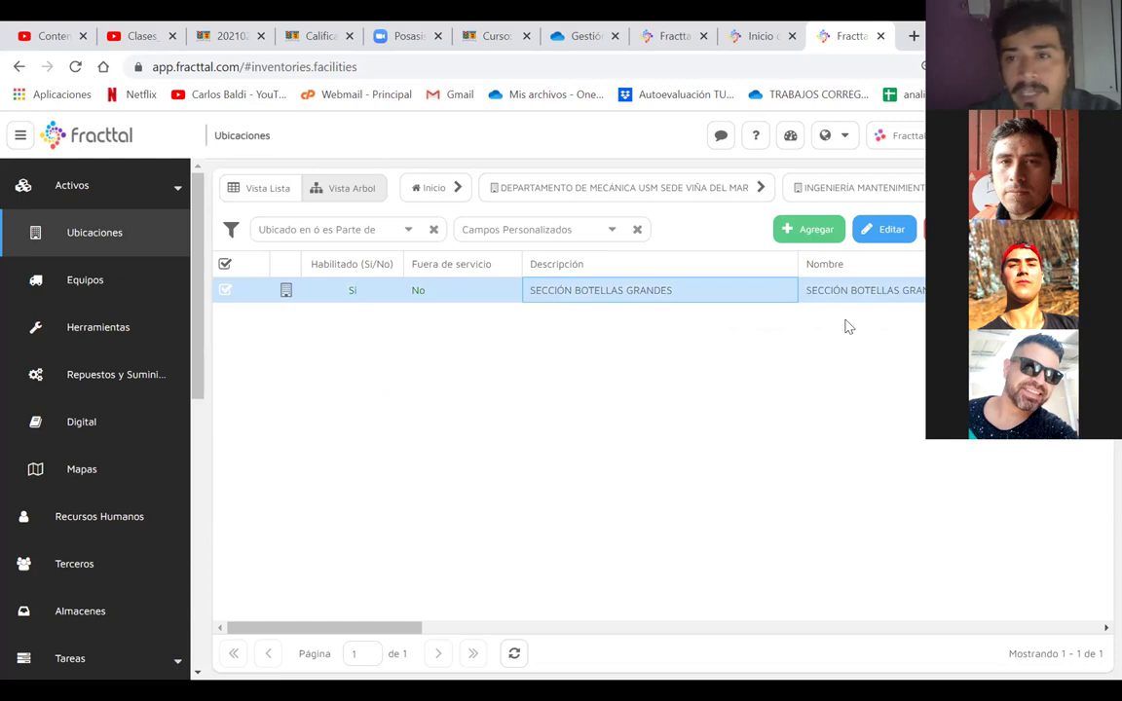
pyautogui.click(930, 229)
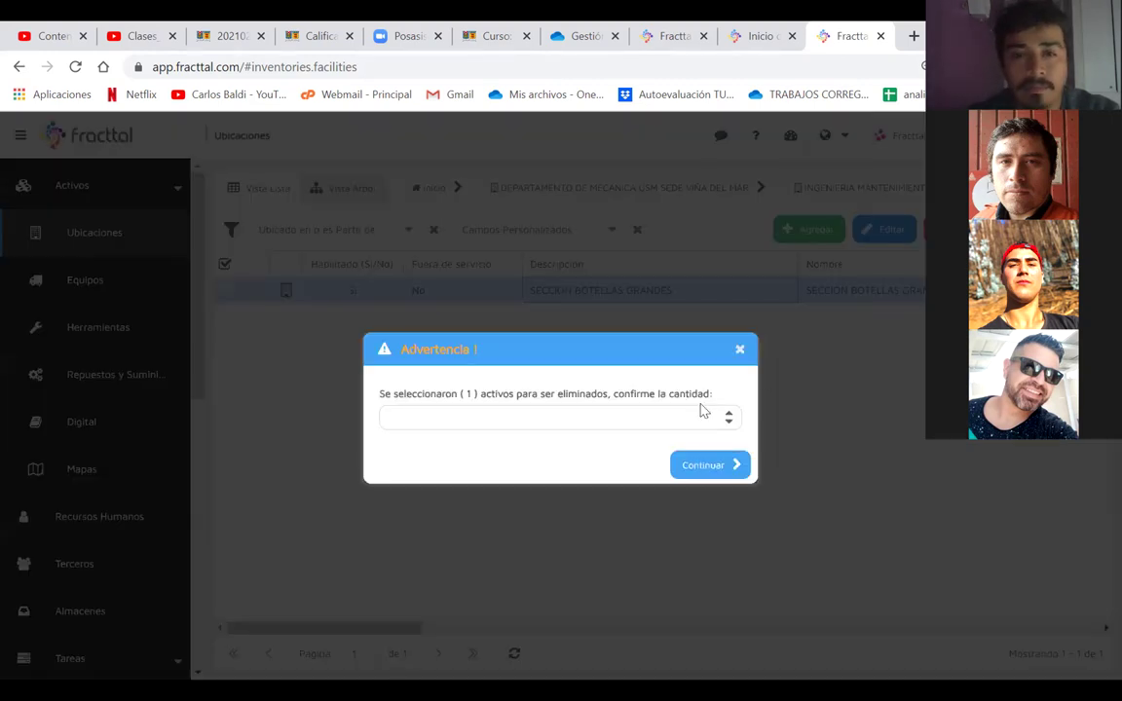
pyautogui.click(726, 414)
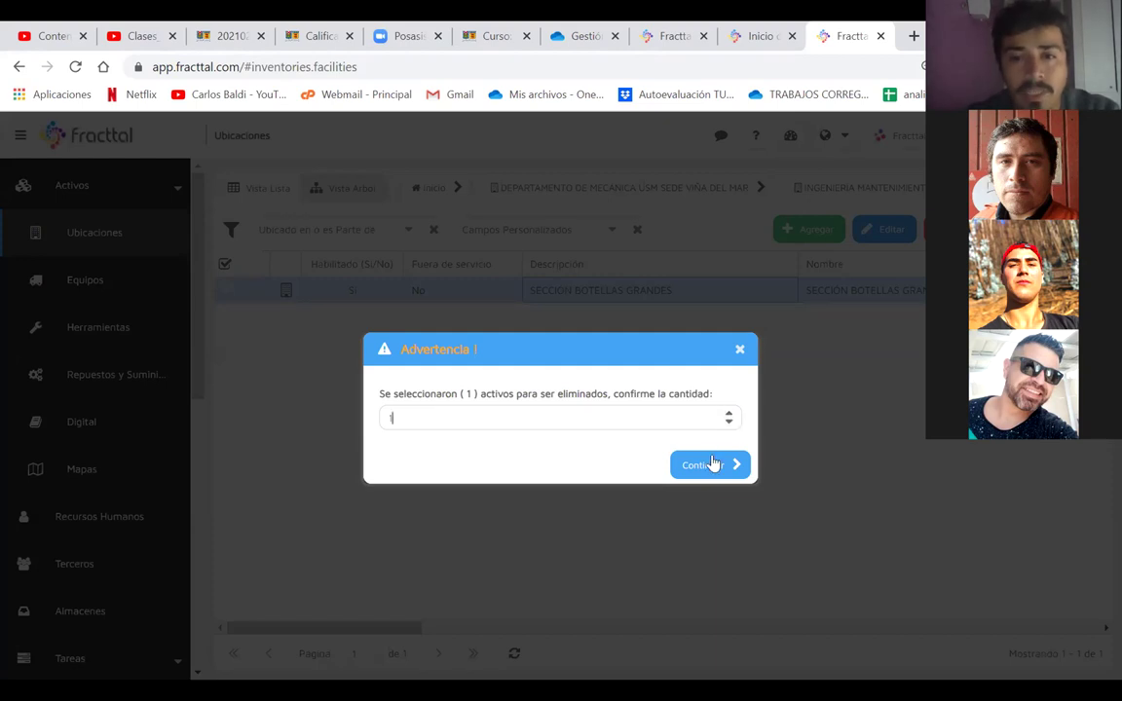
pyautogui.click(708, 466)
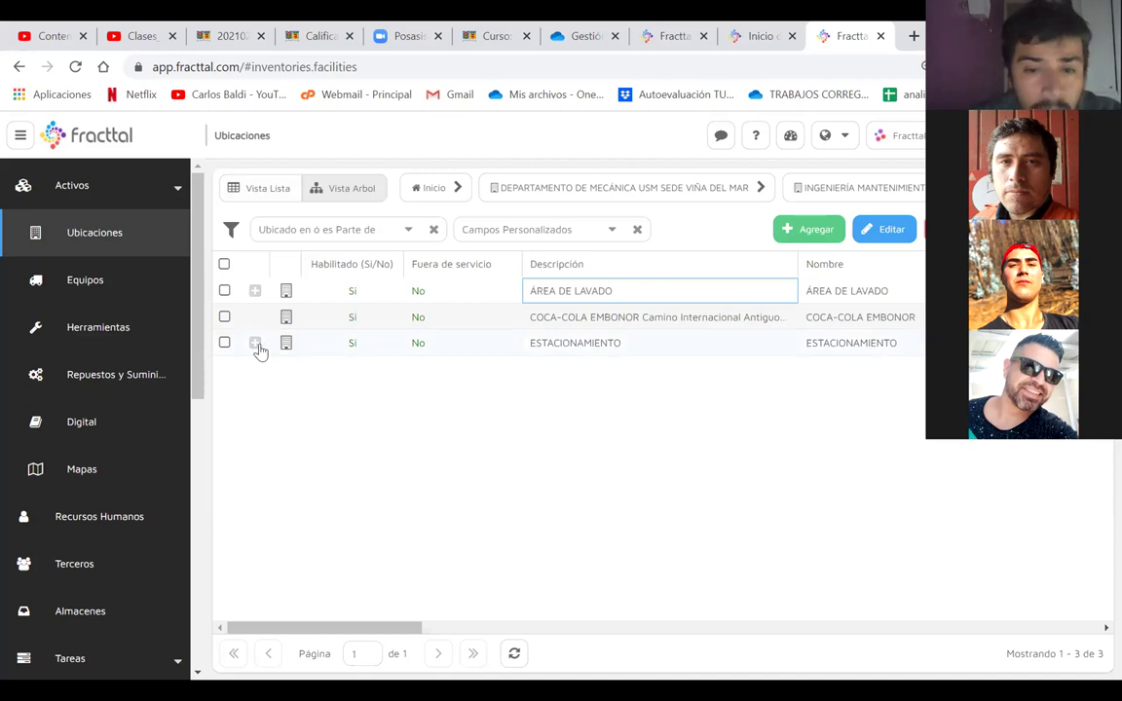
# - Refresh the locations under COCA COLA EMBONOR and check the contents of ESTACIONAMIENTO and ÁREA DE LAVADO
pyautogui.click(515, 656)
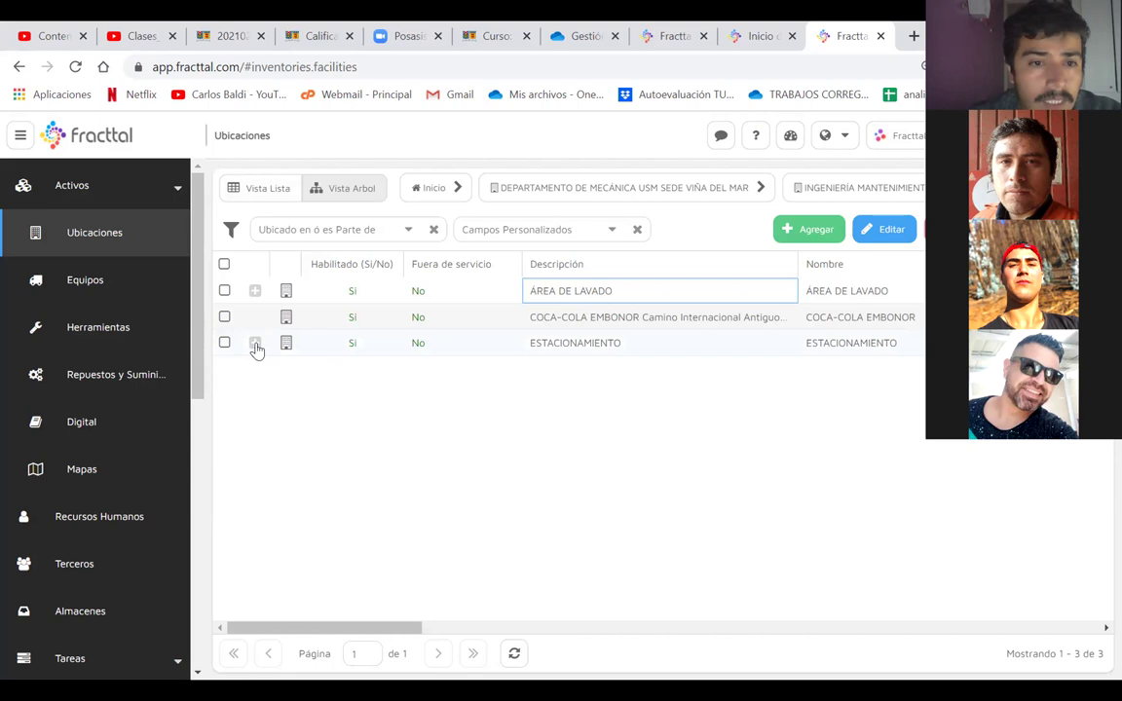
pyautogui.click(255, 344)
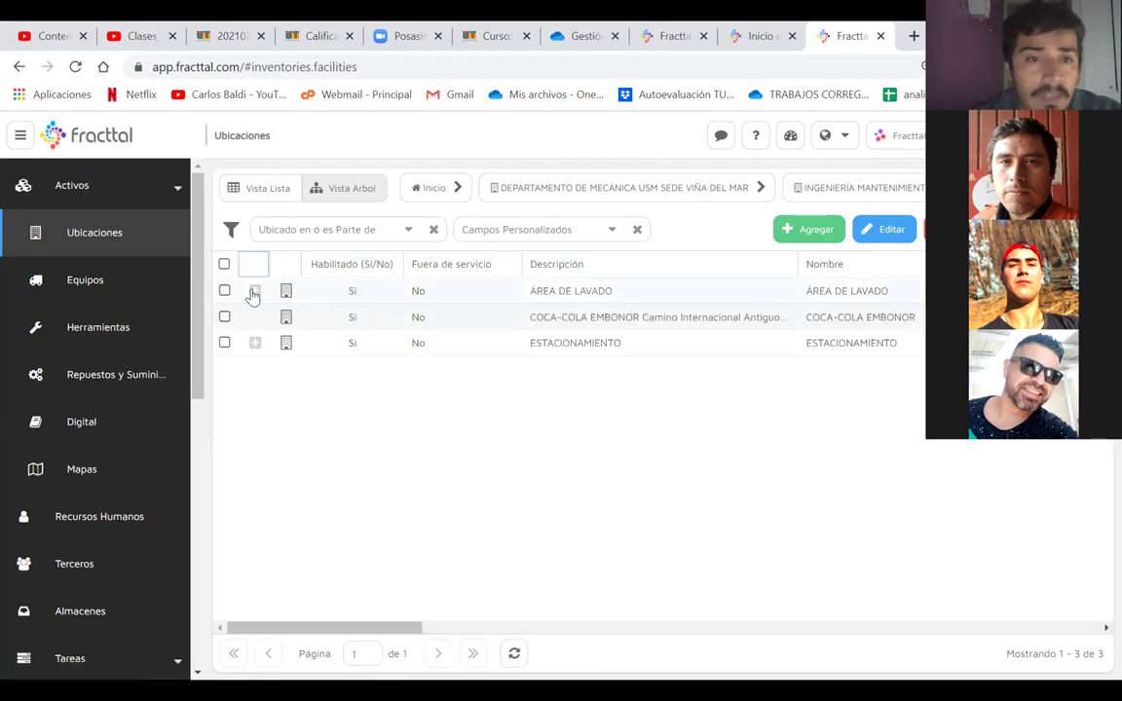
pyautogui.click(254, 292)
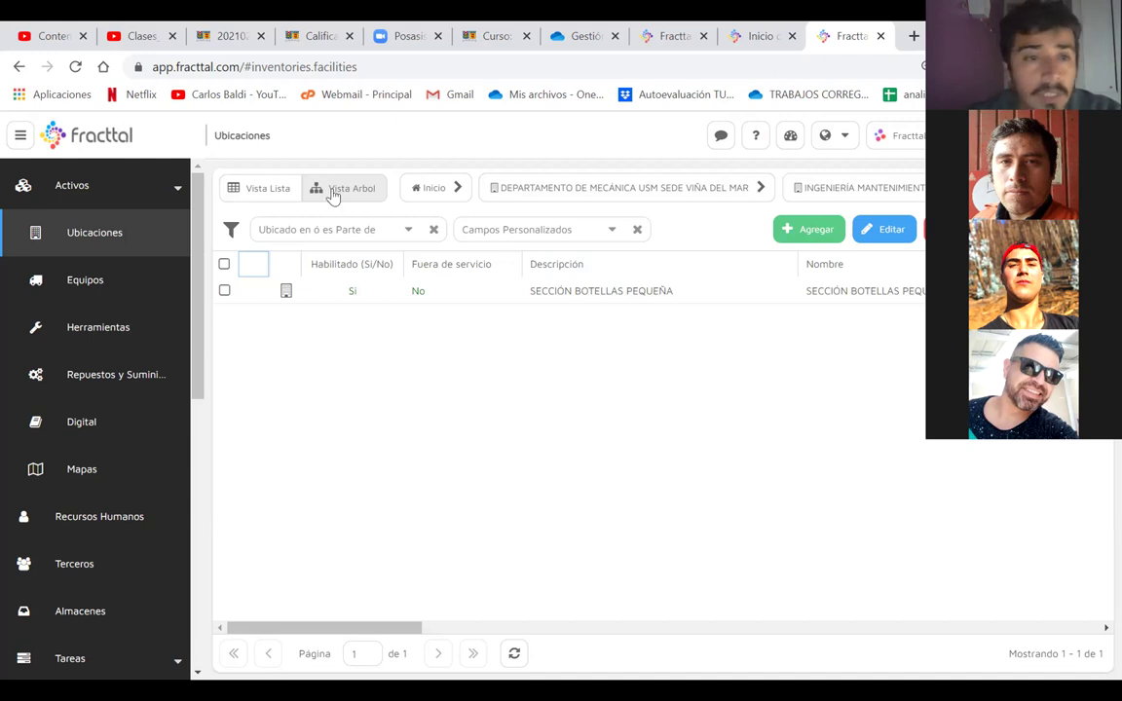
# - Look through the Equipos, Ubicaciones, Herramientas and Repuestos y Suministros asset modules and return to the Equipos list
pyautogui.click(133, 278)
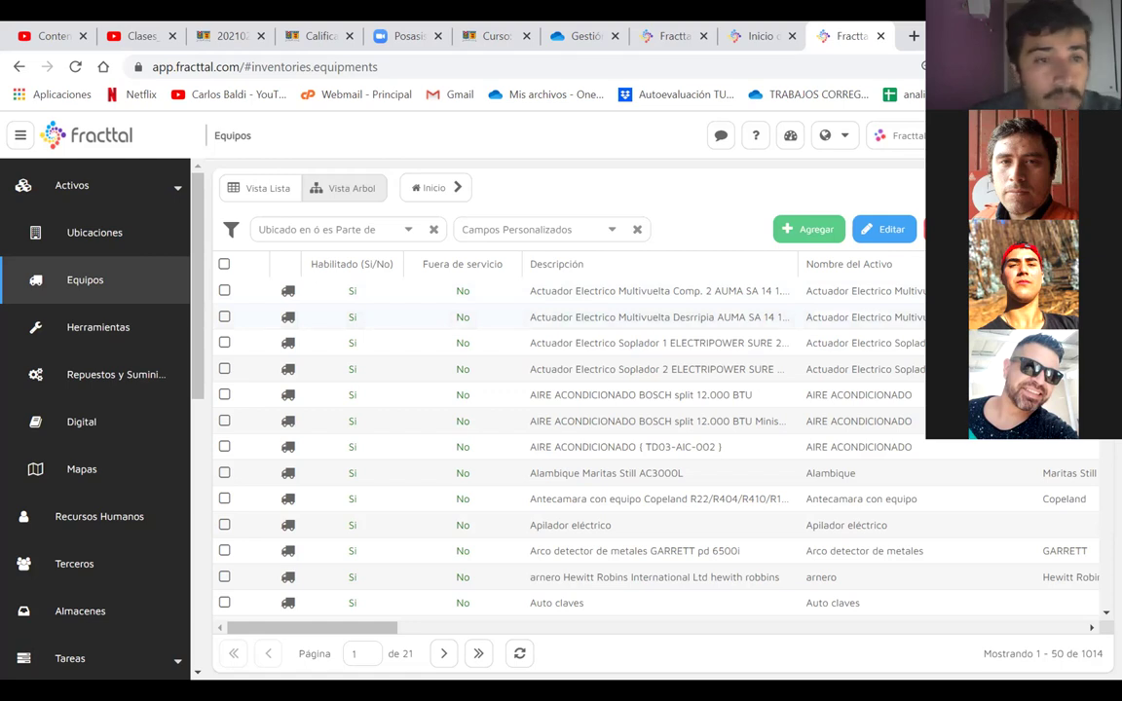
pyautogui.click(36, 236)
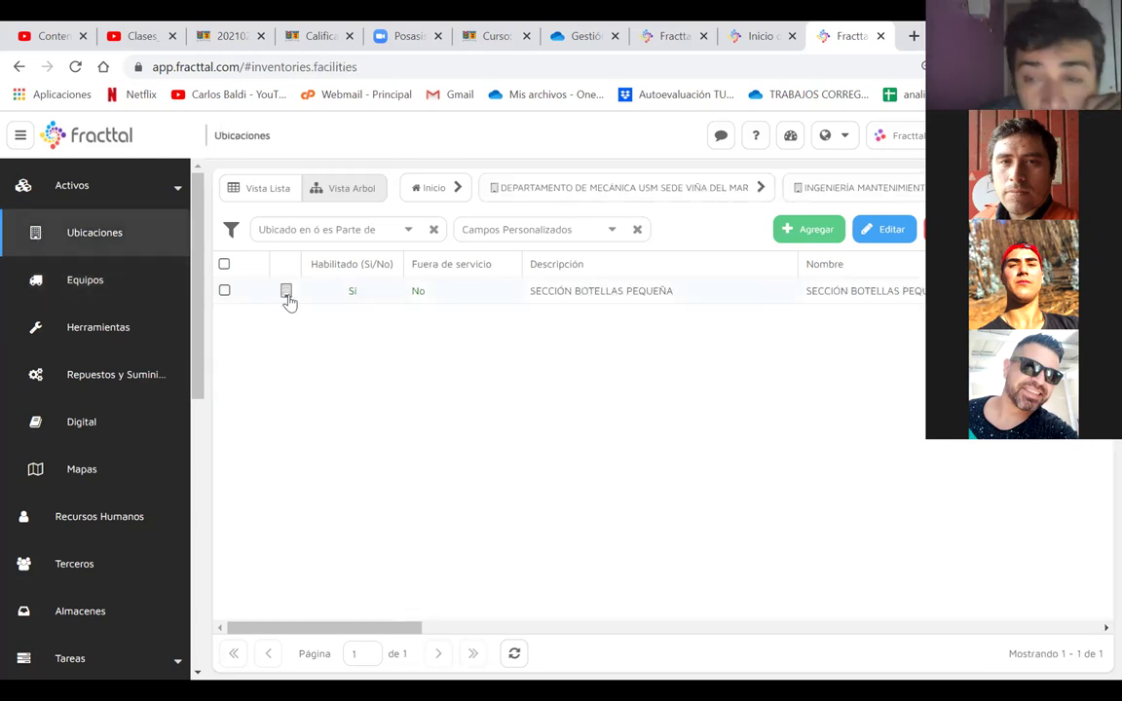
pyautogui.click(88, 279)
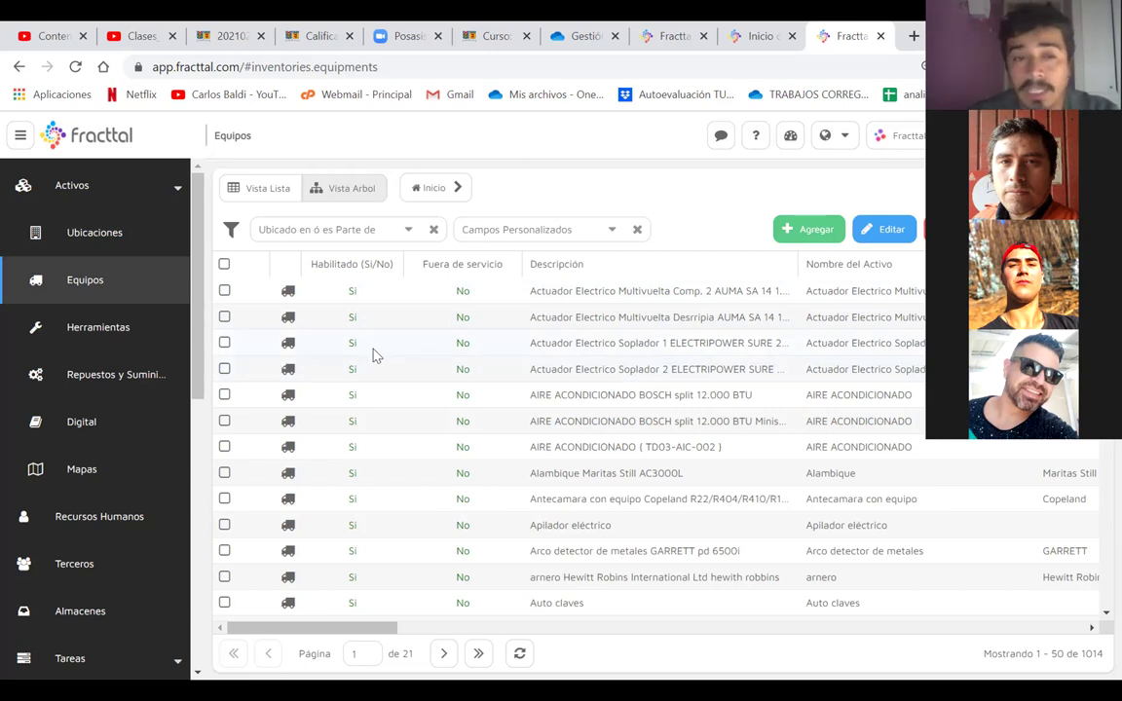
pyautogui.click(45, 336)
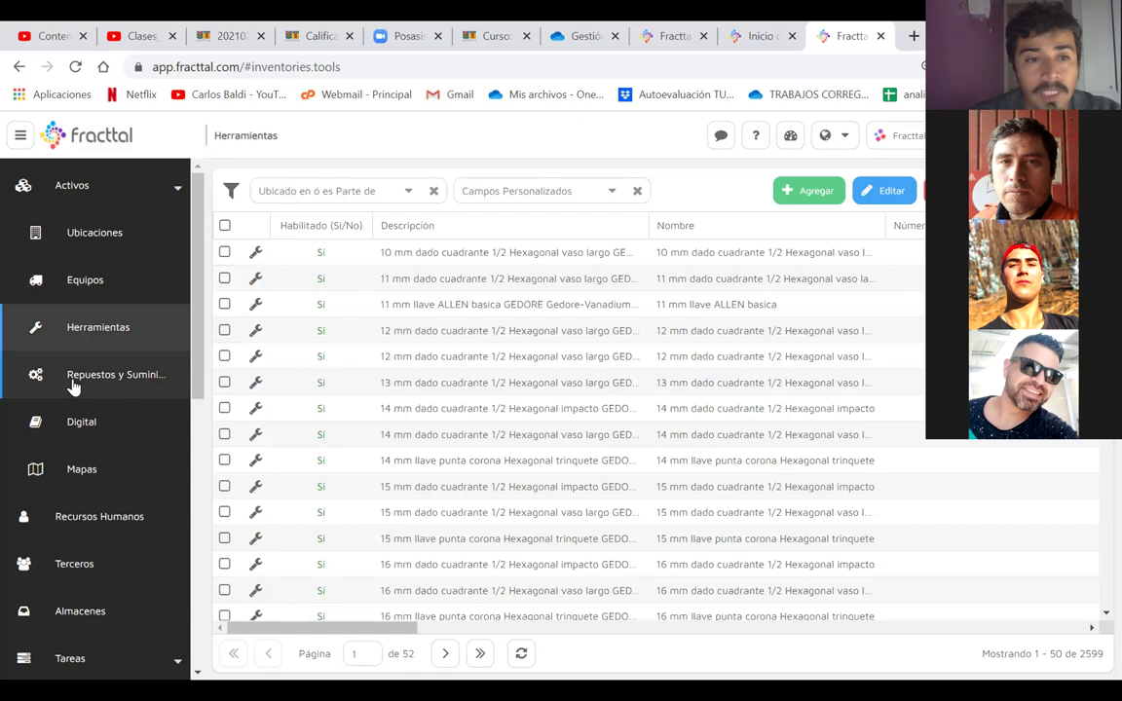
pyautogui.click(39, 385)
pyautogui.click(87, 292)
pyautogui.rightClick(87, 300)
pyautogui.click(560, 175)
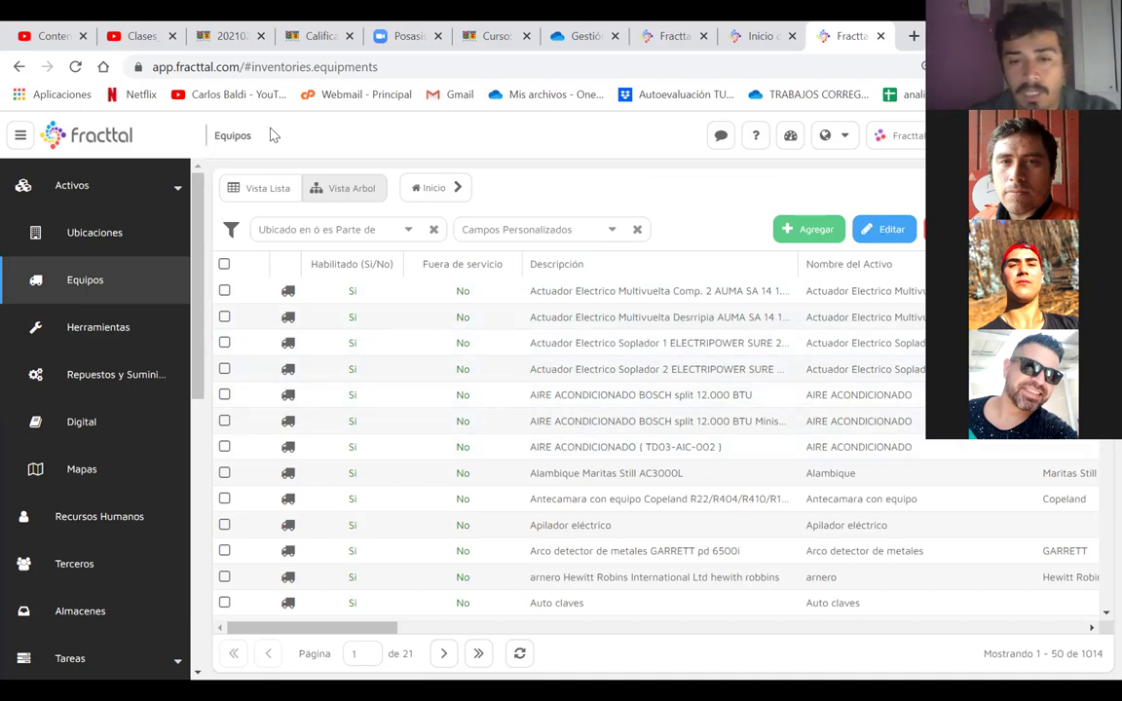
# - Add a new equipment record and enter BOMBA CENTRIFUGA as its Nombre del Activo
pyautogui.click(813, 228)
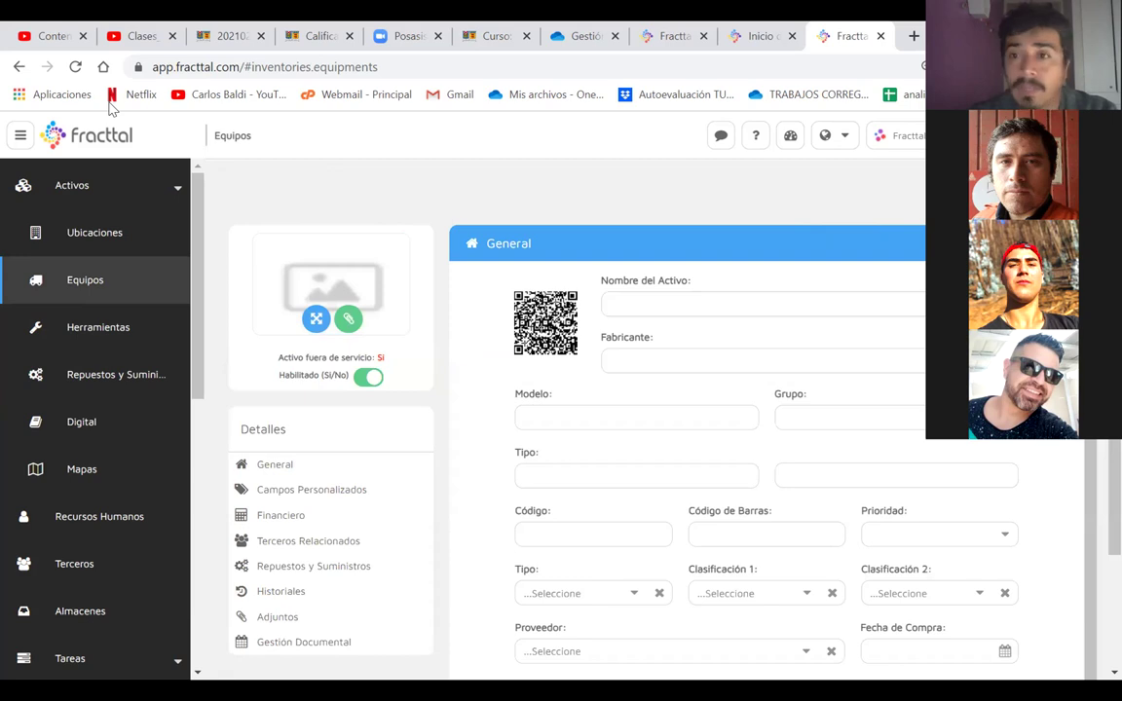
pyautogui.hotkey('alt', 'Left')
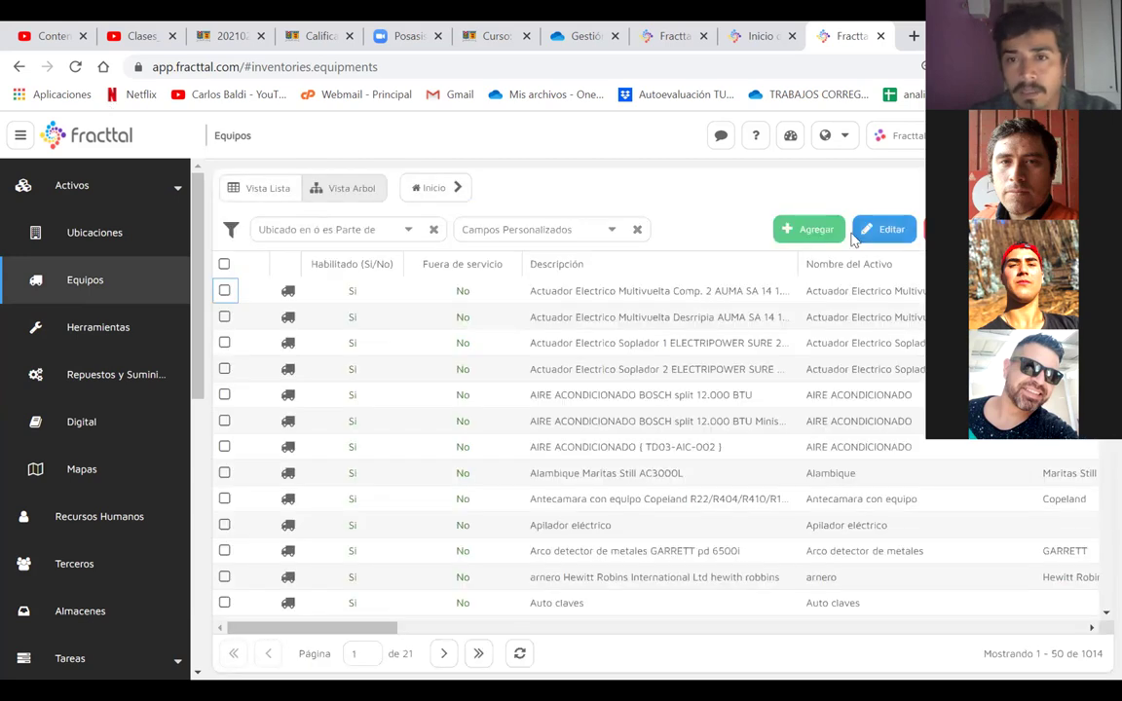
pyautogui.click(802, 231)
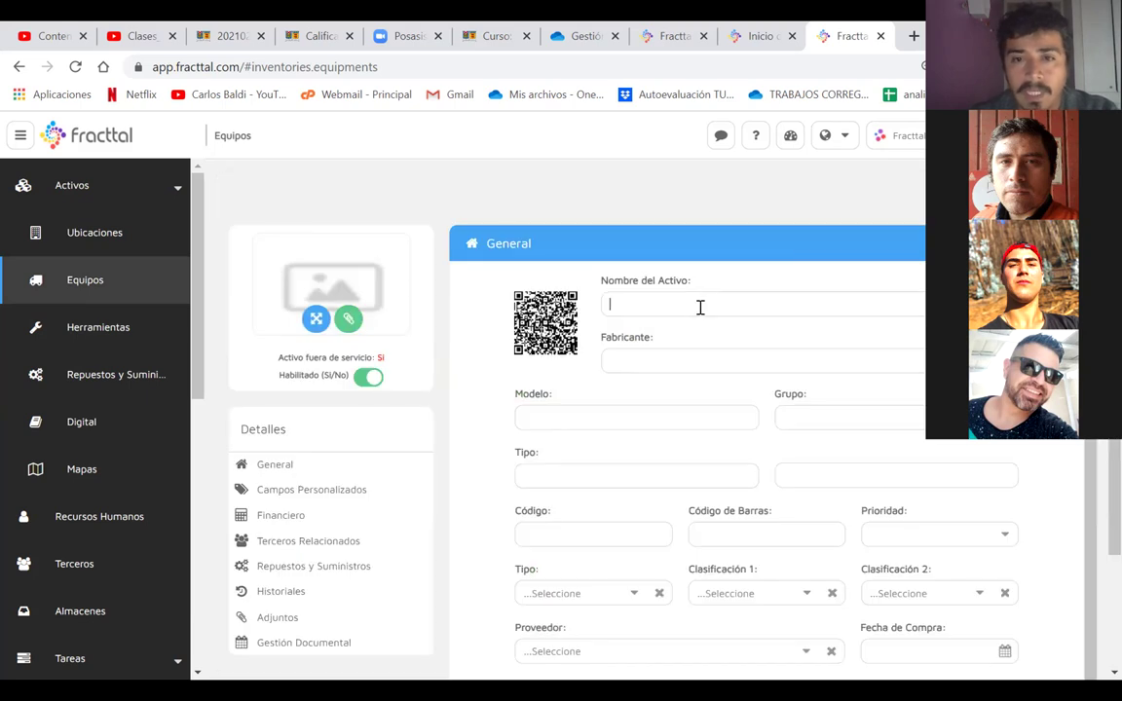
pyautogui.write('B')
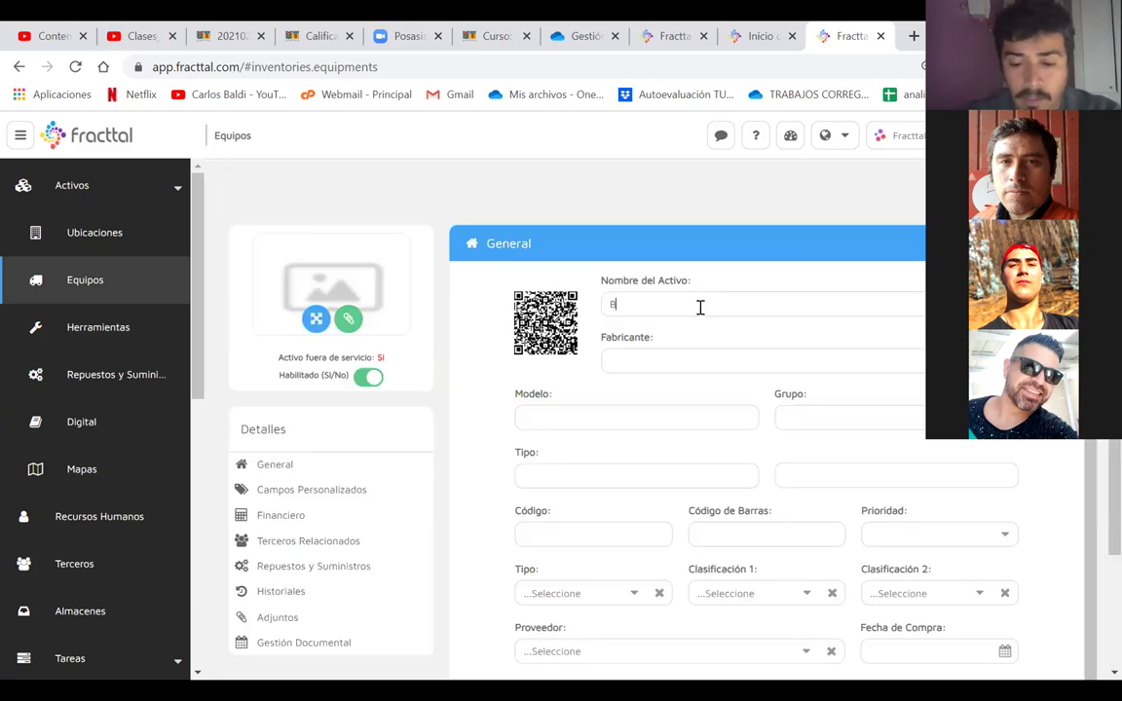
pyautogui.write('OMBA CEN')
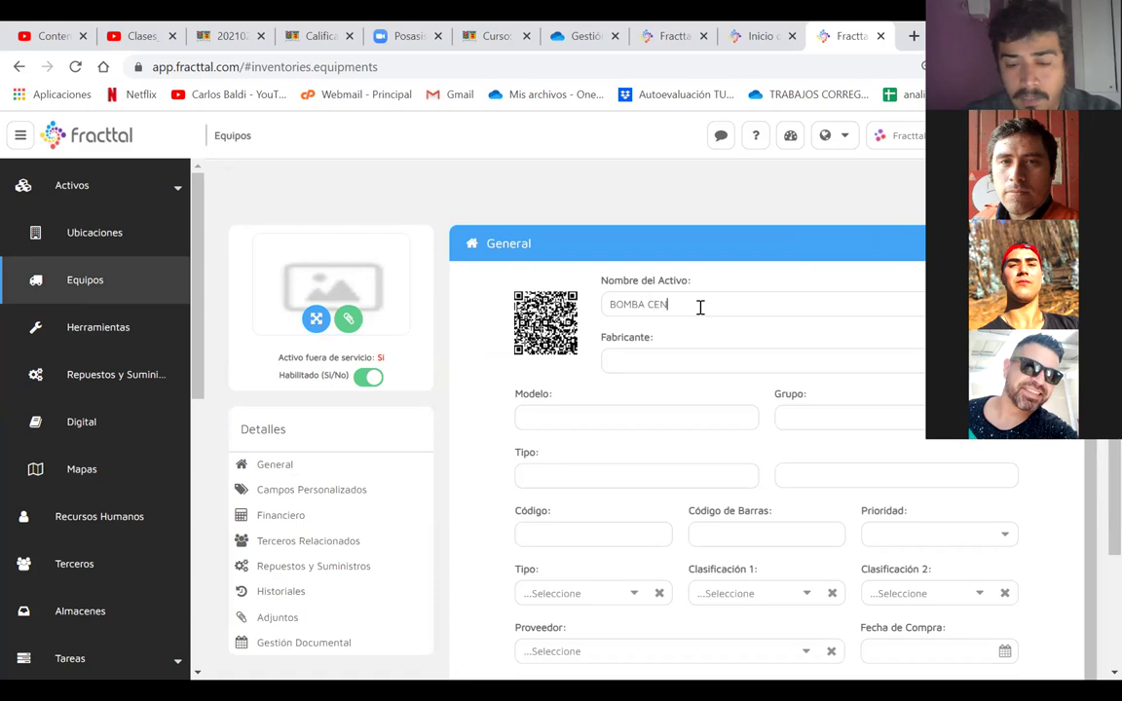
pyautogui.write('TRIFUGA')
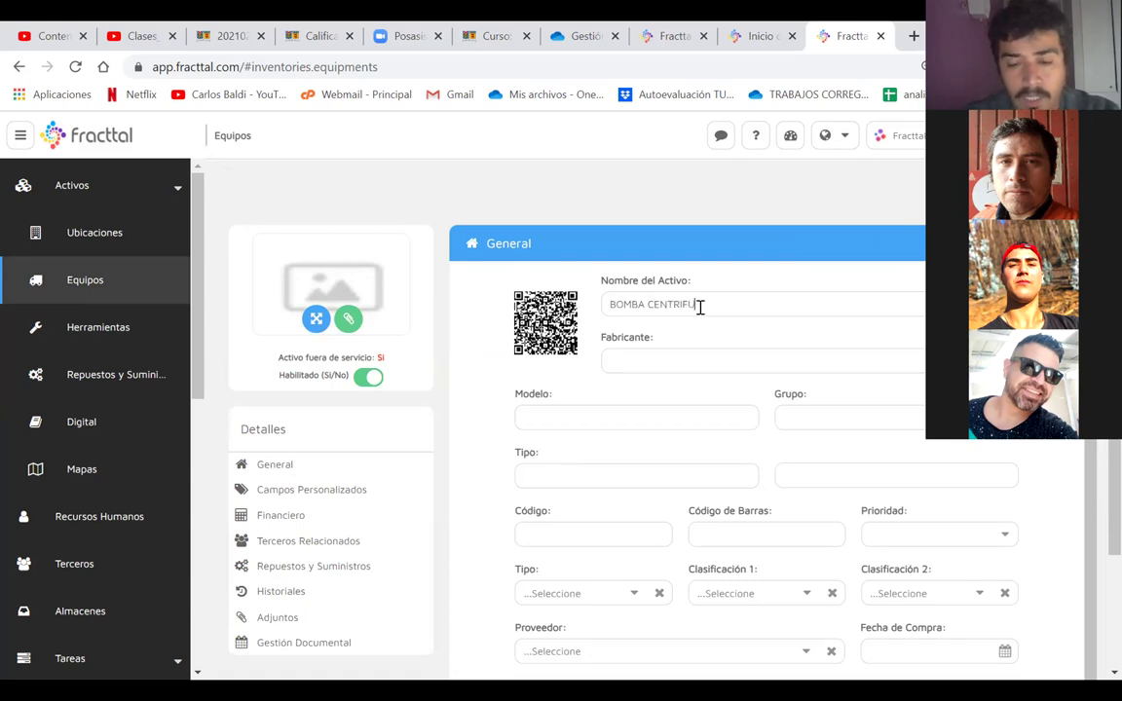
# - Set the Tipo of the BOMBA CENTRIFUGA record to EQUIPO BOMBEO from the type catalogue
pyautogui.click(631, 360)
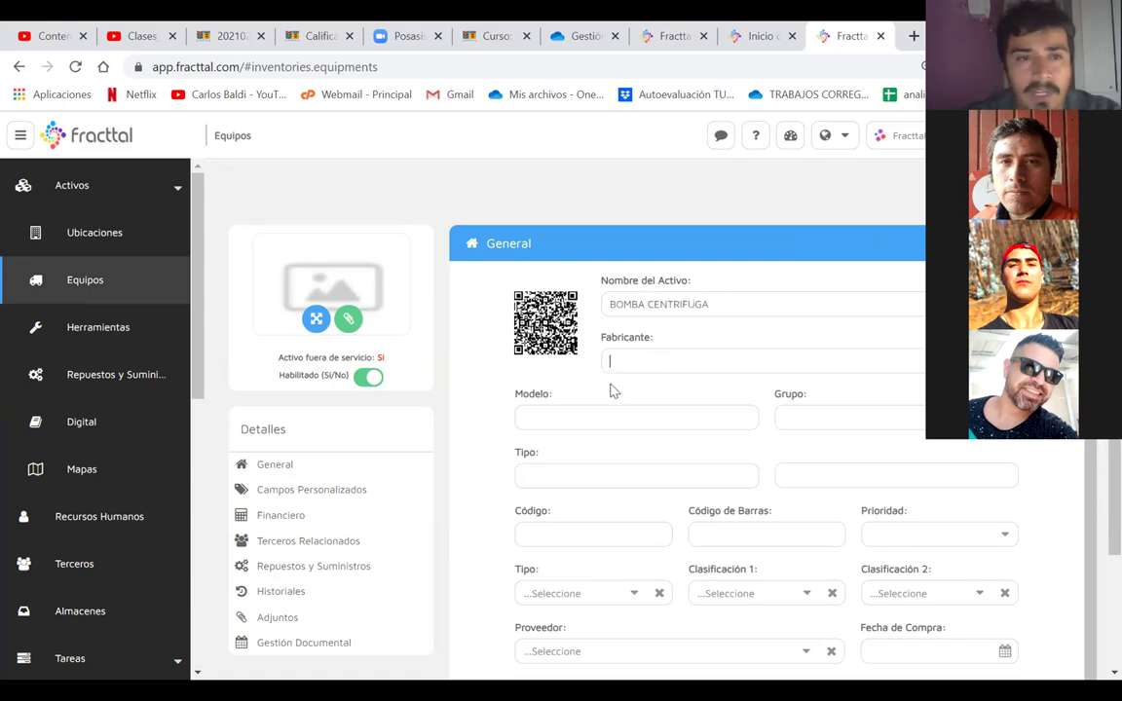
pyautogui.scroll(-1, 604, 394)
pyautogui.scroll(-1, 603, 391)
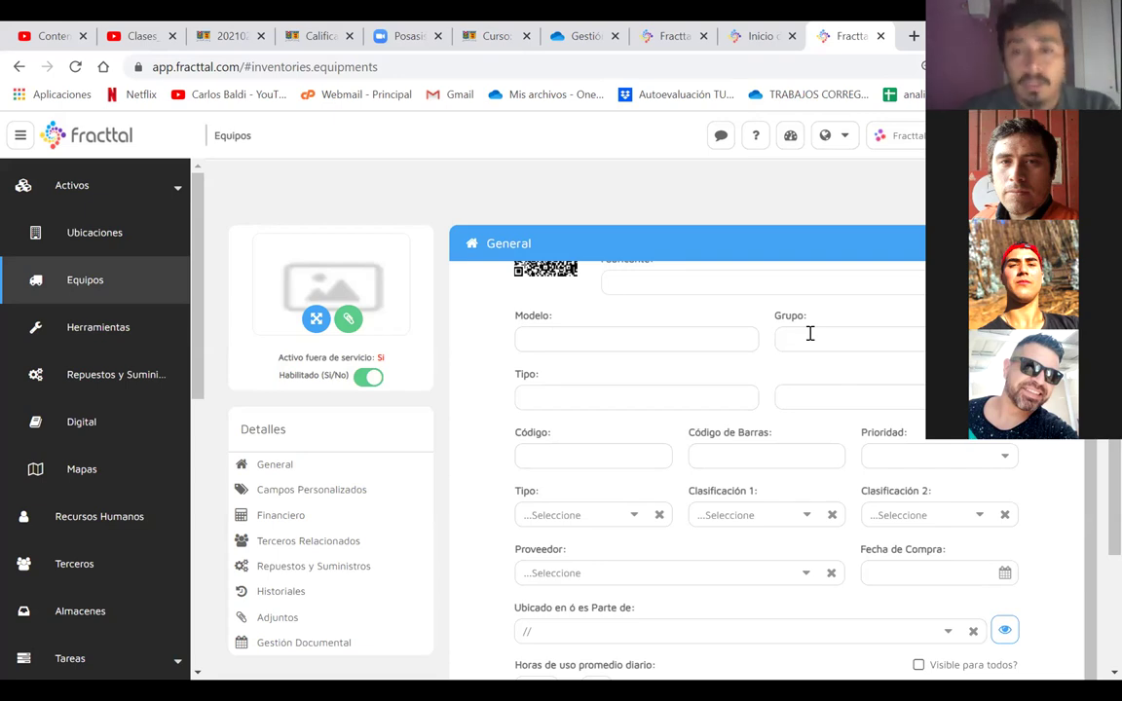
pyautogui.click(565, 459)
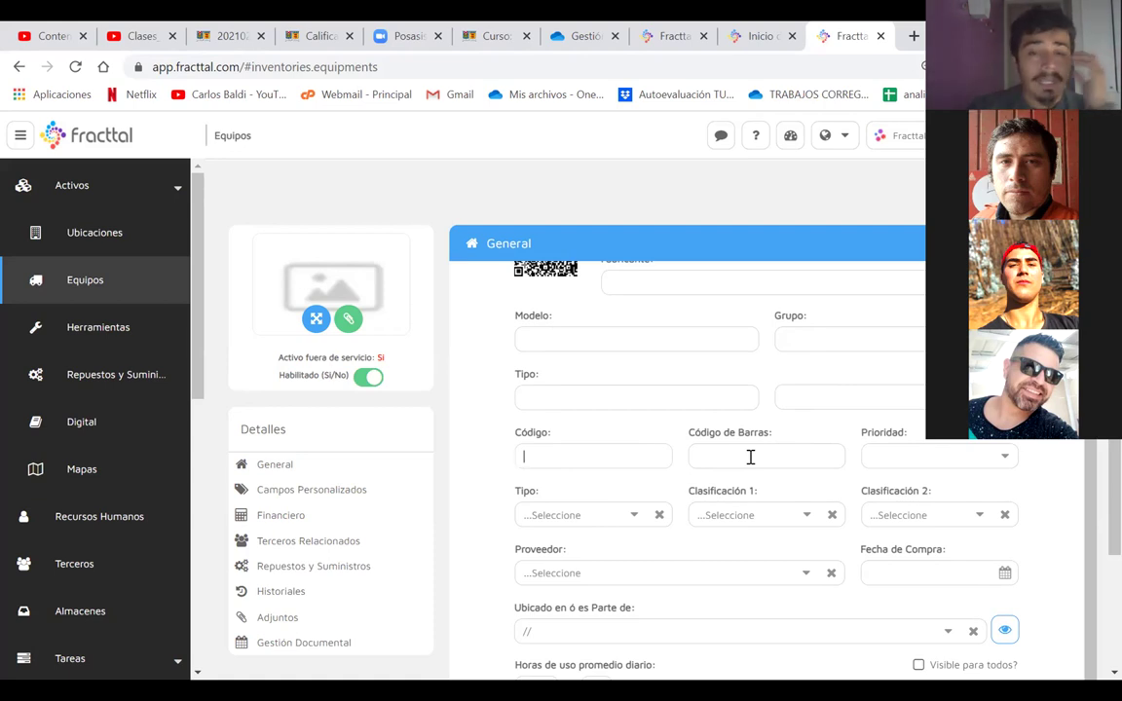
pyautogui.rightClick(905, 454)
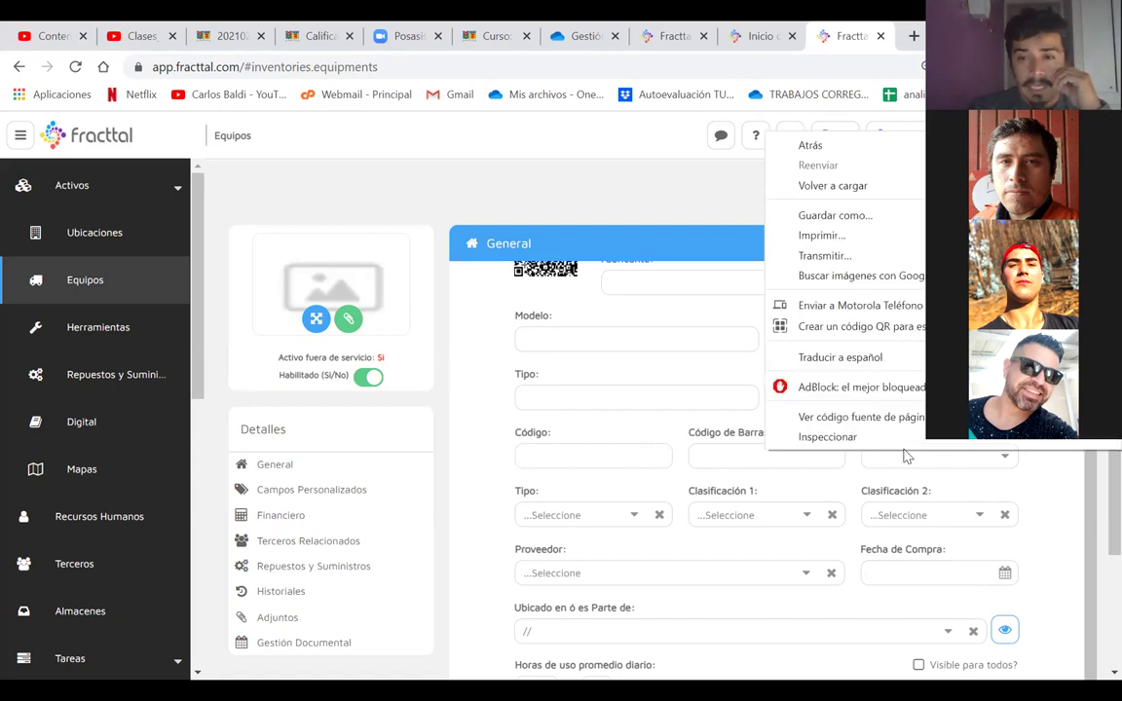
pyautogui.click(633, 407)
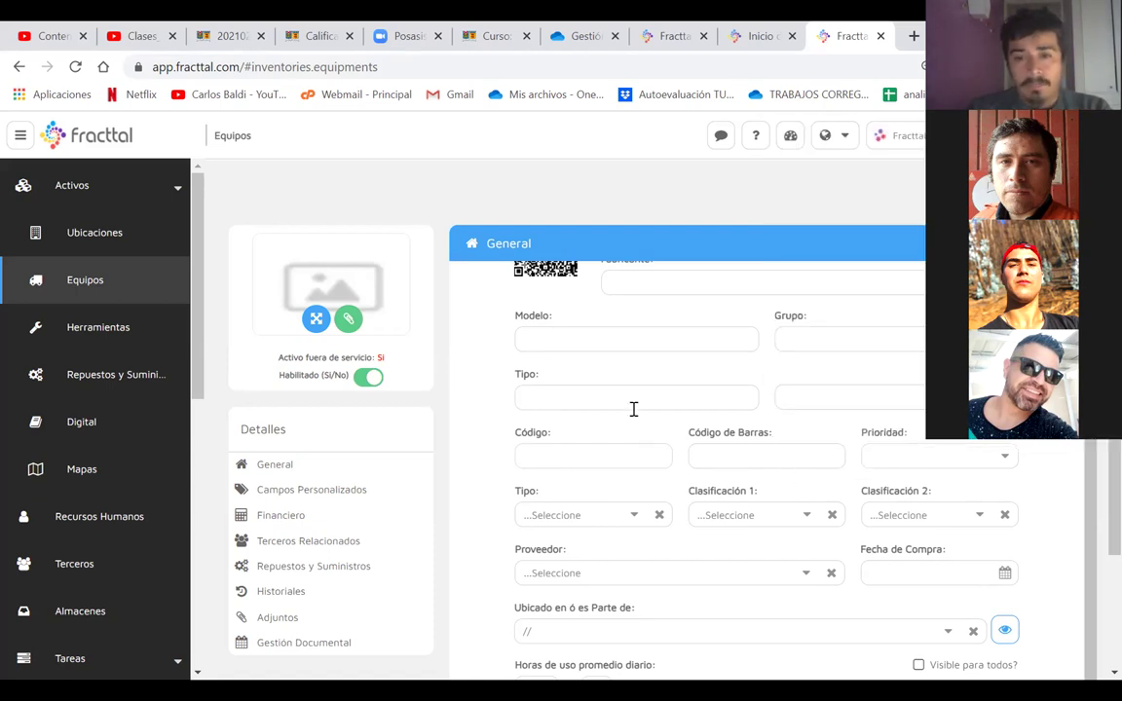
pyautogui.click(633, 514)
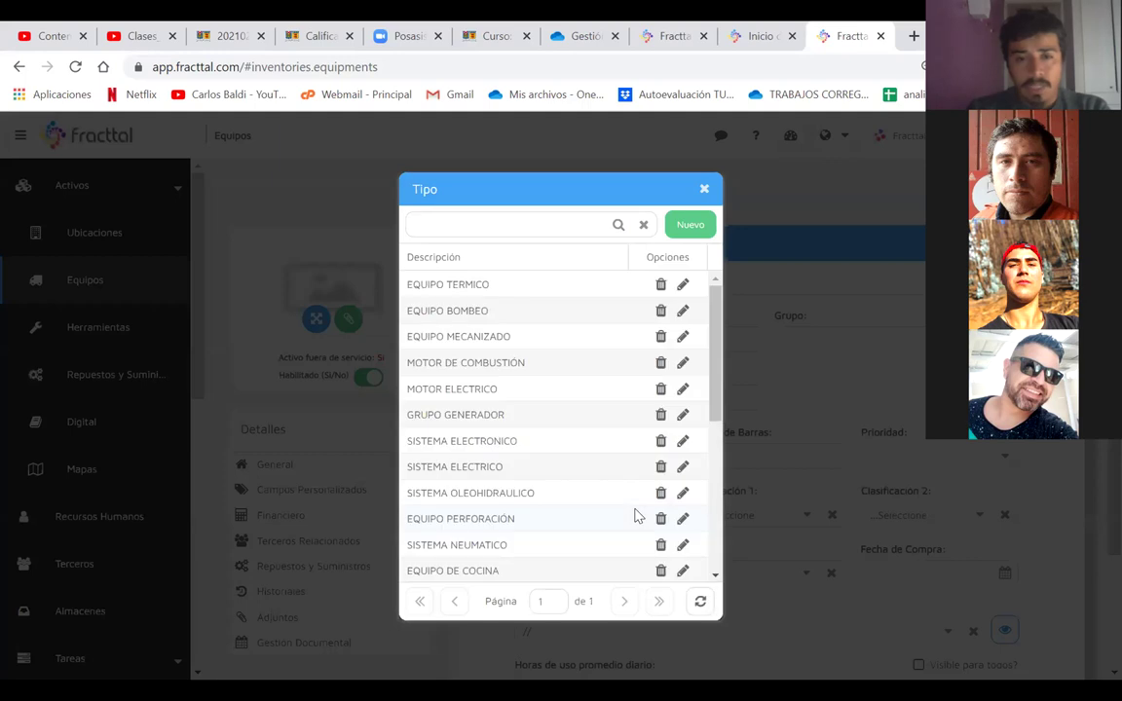
pyautogui.click(499, 313)
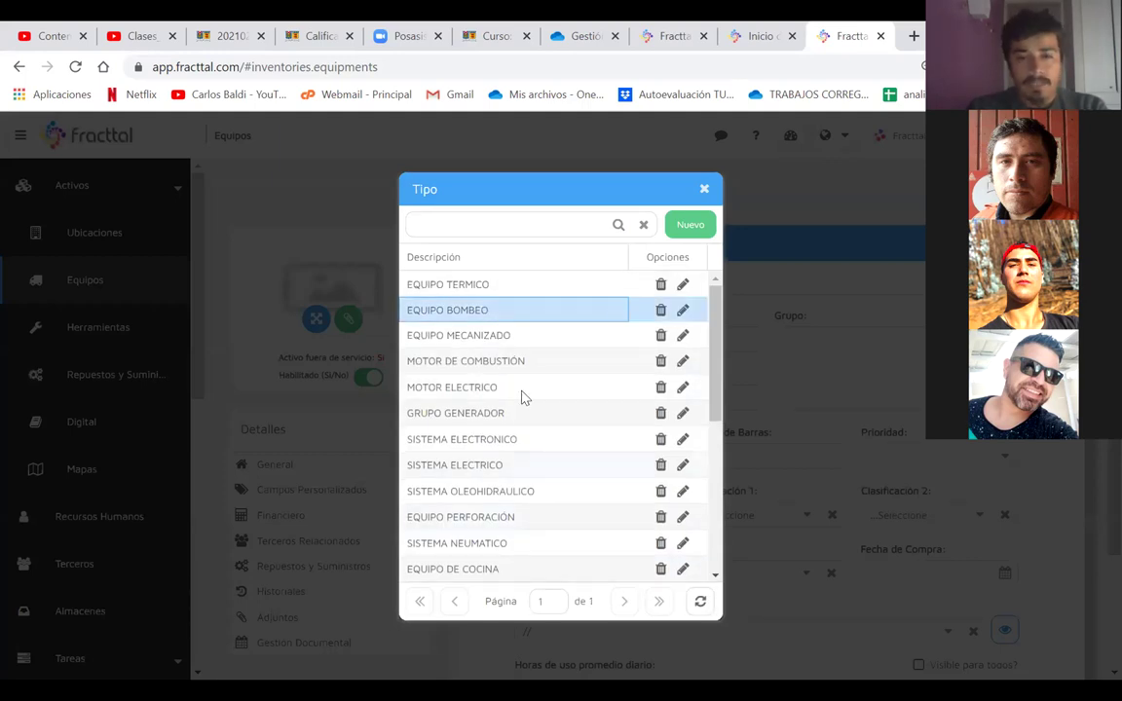
pyautogui.doubleClick(509, 309)
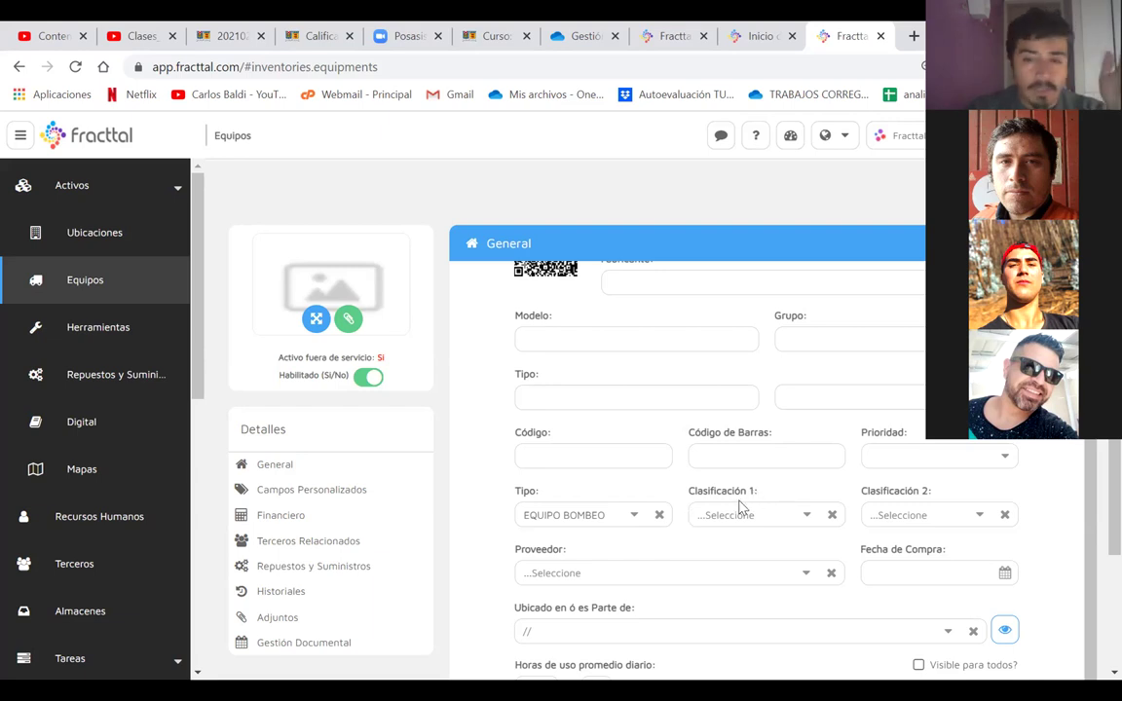
# - Review the General fields of the new equipment and view the available Proveedor options without choosing one
pyautogui.scroll(1, 777, 501)
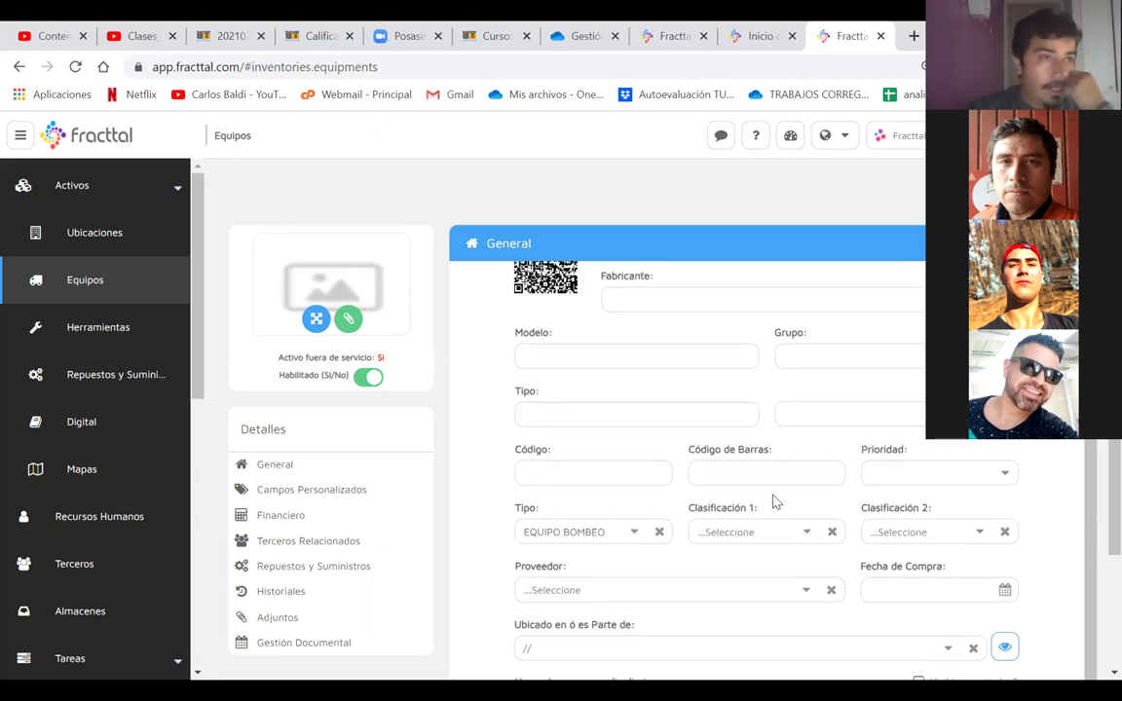
pyautogui.scroll(1, 776, 501)
pyautogui.scroll(2, 776, 501)
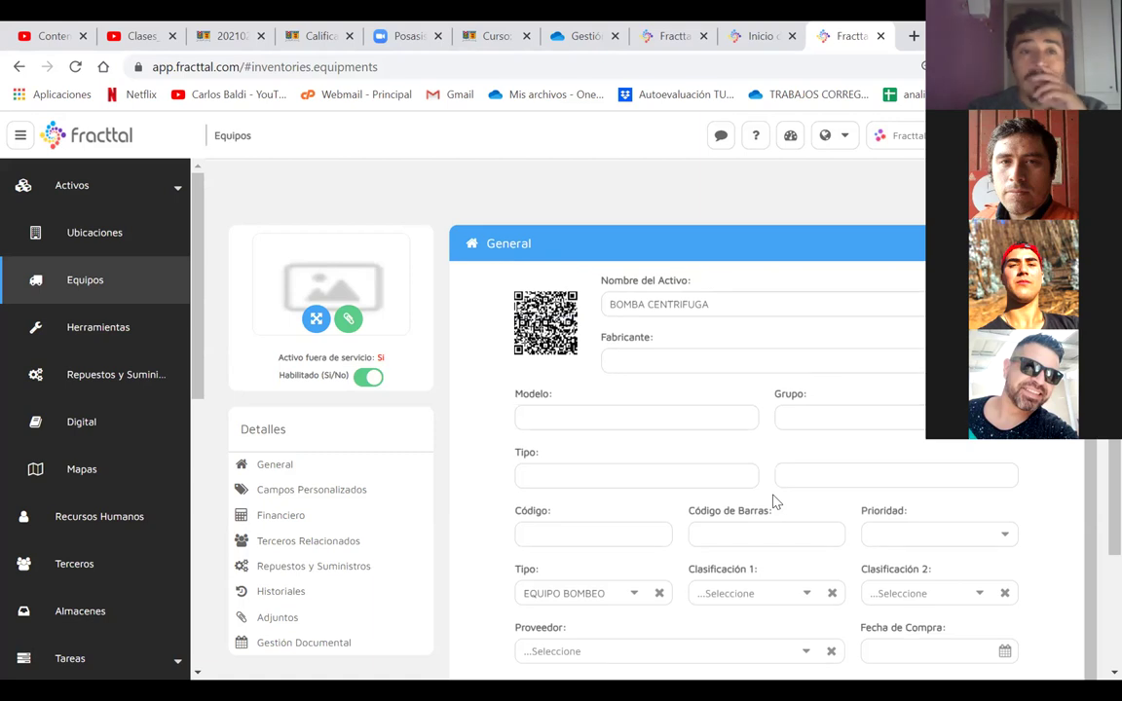
pyautogui.scroll(-1, 776, 502)
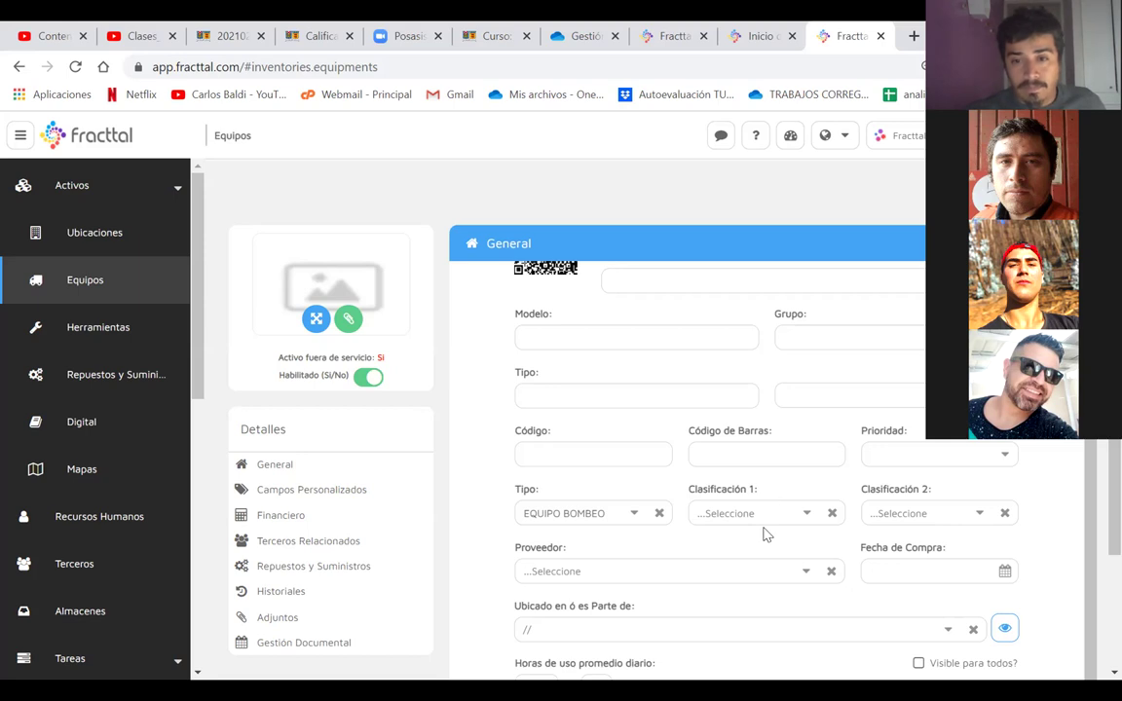
pyautogui.scroll(-1, 765, 533)
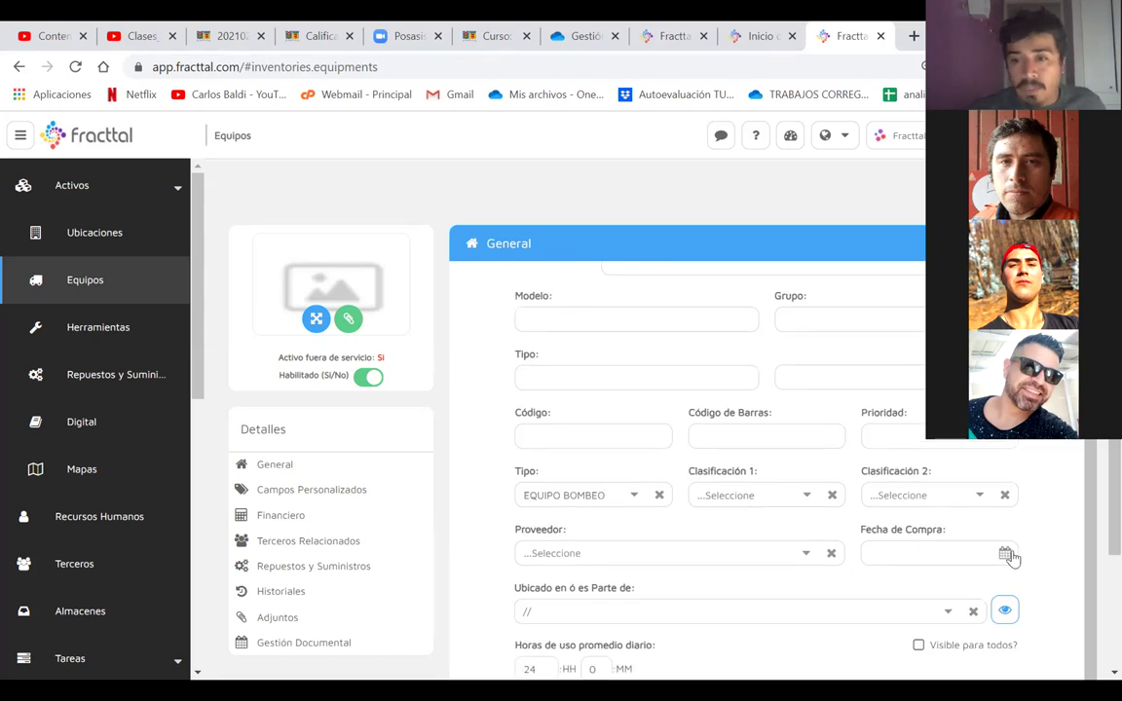
pyautogui.click(805, 558)
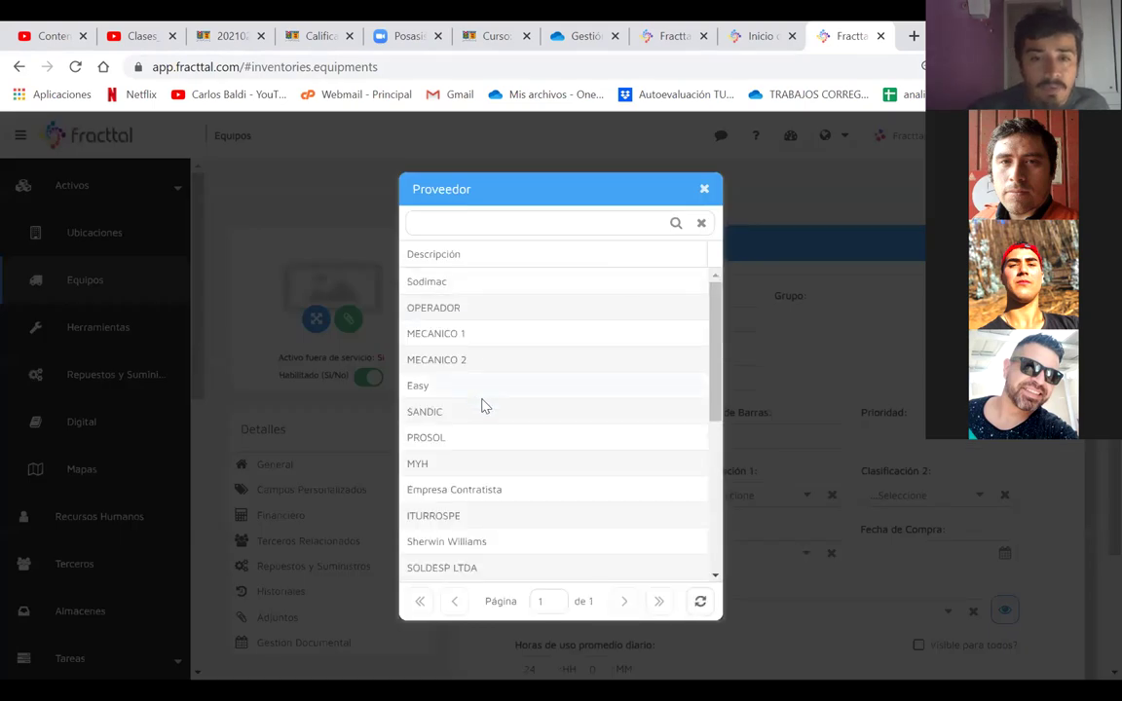
pyautogui.click(705, 194)
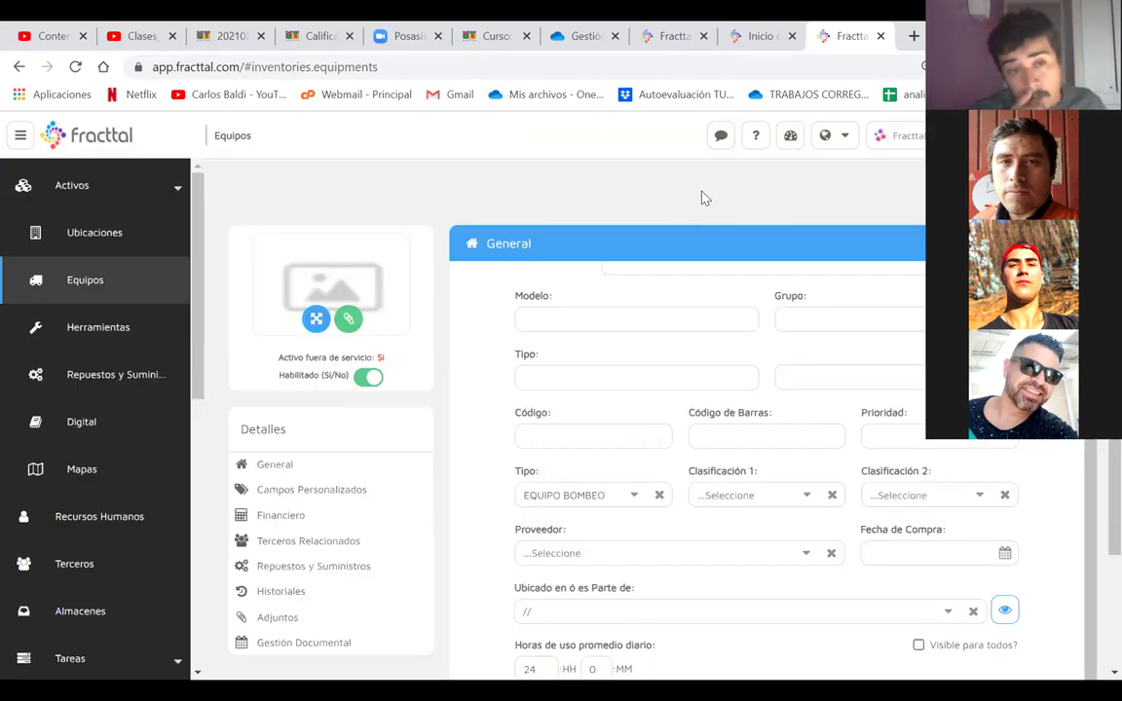
# - Search the assets for SECCIÓN DE to find a parent for the Ubicado en ó es Parte de field
pyautogui.scroll(-1, 705, 198)
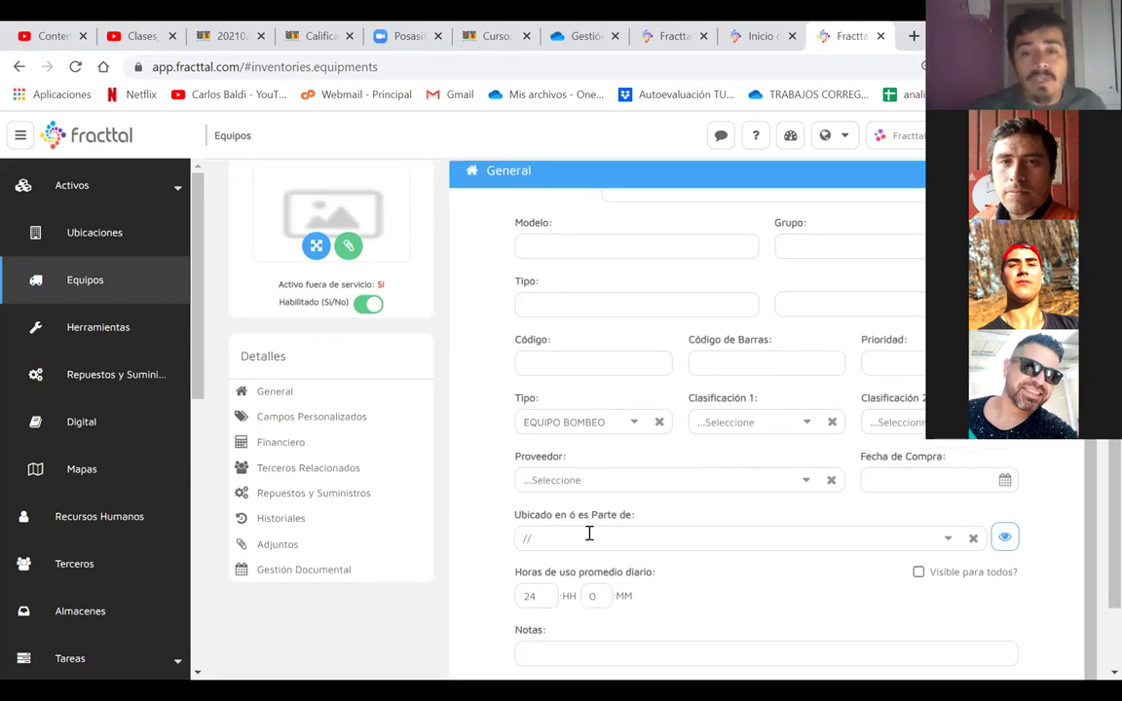
pyautogui.click(943, 541)
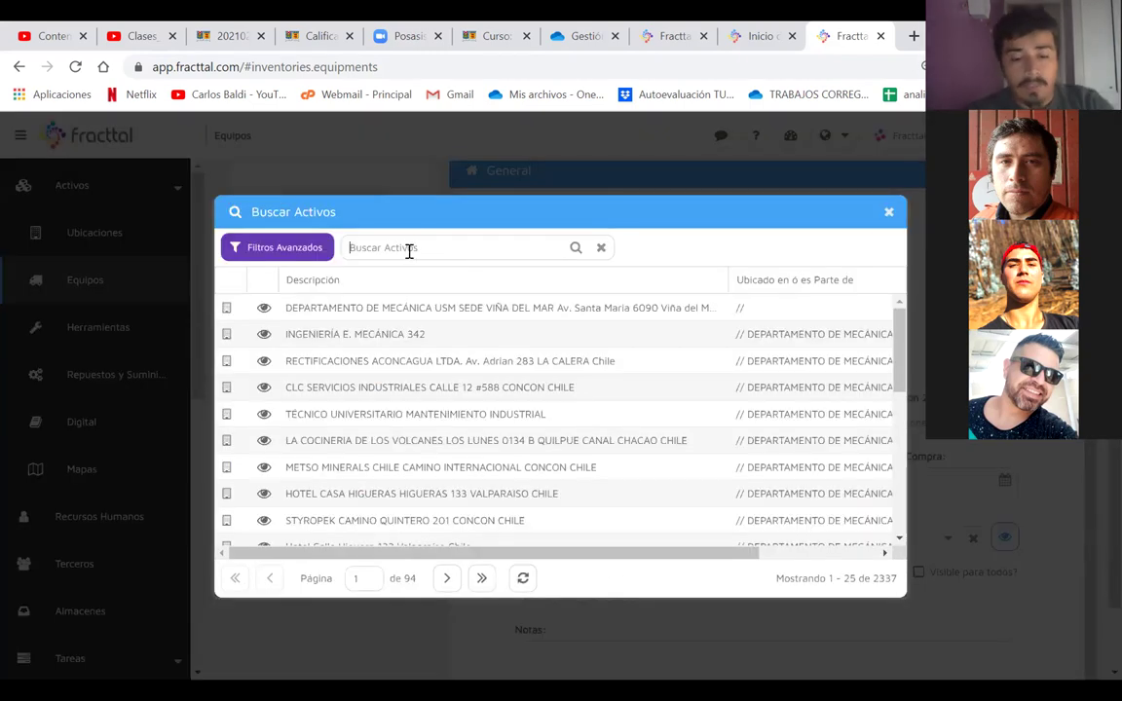
pyautogui.click(409, 248)
pyautogui.write('SECC')
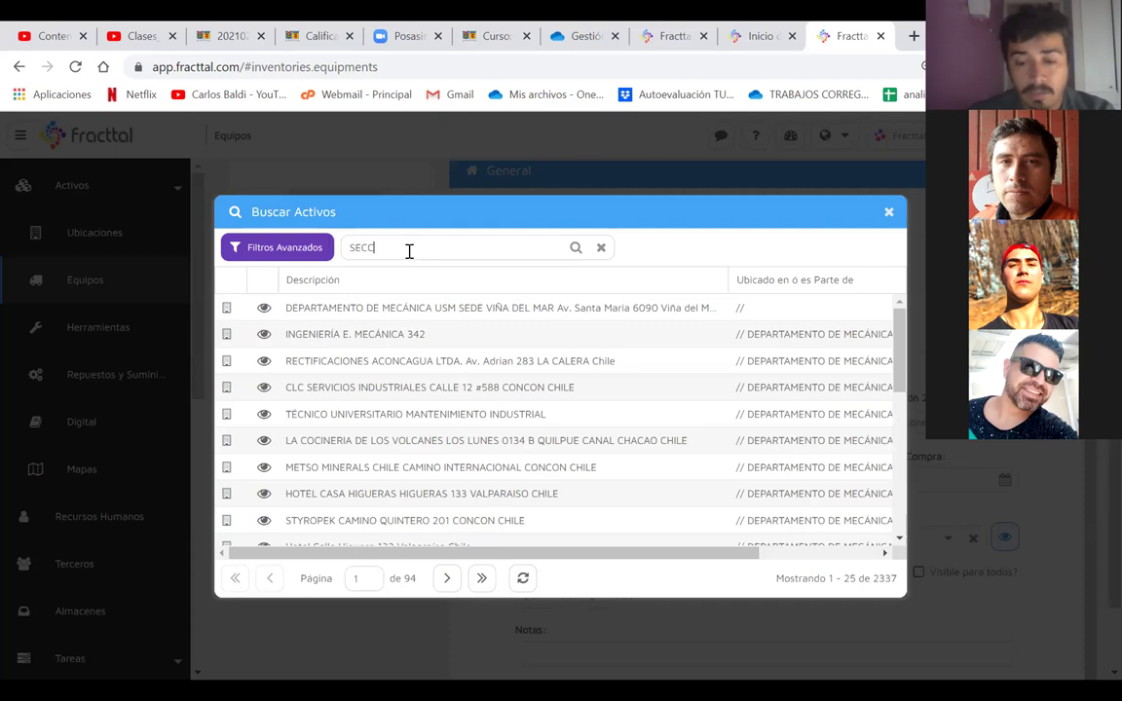
pyautogui.write('ION DE')
pyautogui.press('BackSpace')
pyautogui.press('BackSpace')
pyautogui.press('BackSpace')
pyautogui.press('BackSpace')
pyautogui.press('BackSpace')
pyautogui.write('O')
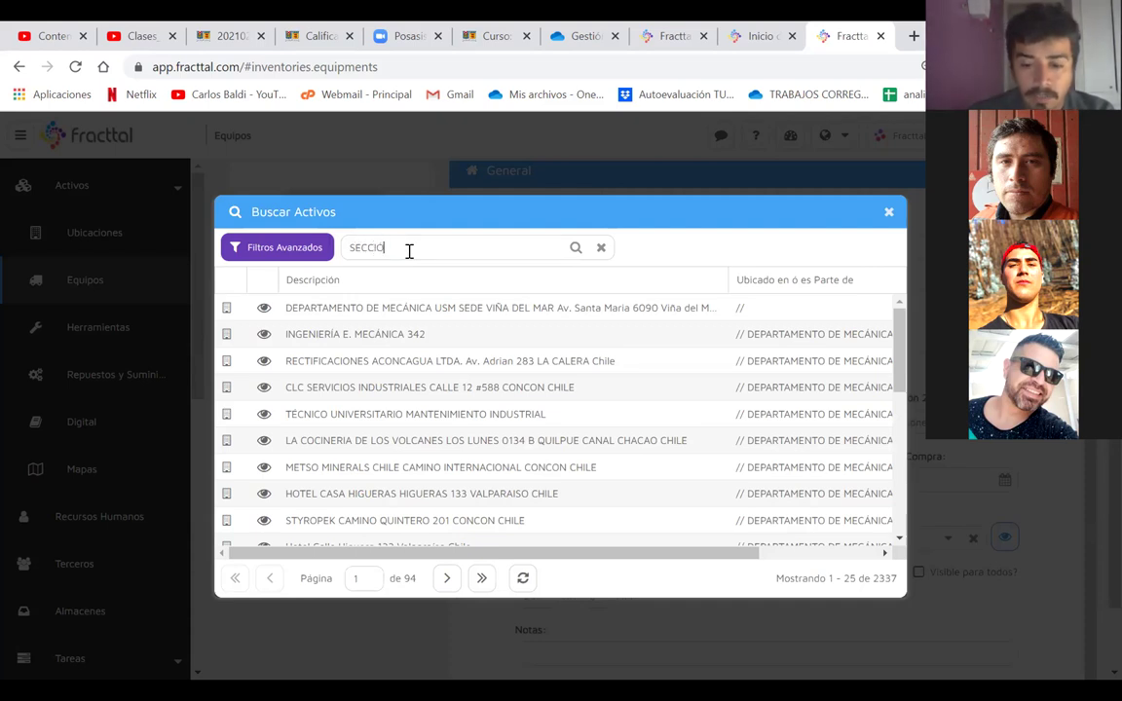
pyautogui.write('N DE')
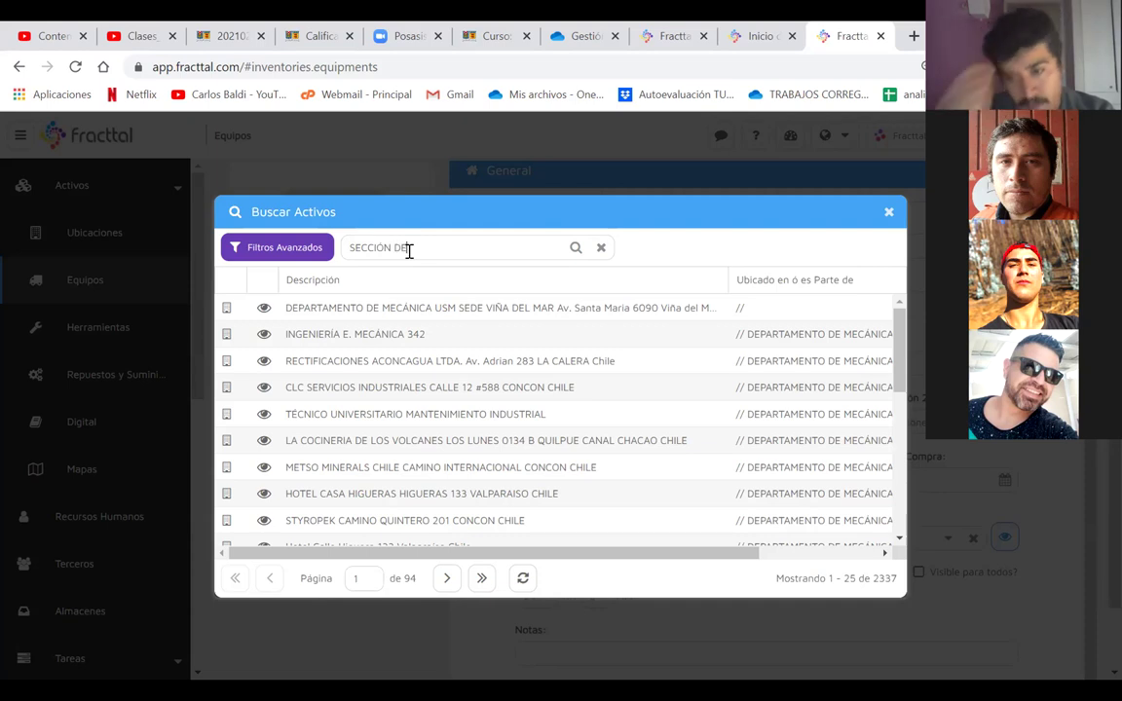
pyautogui.press('Return')
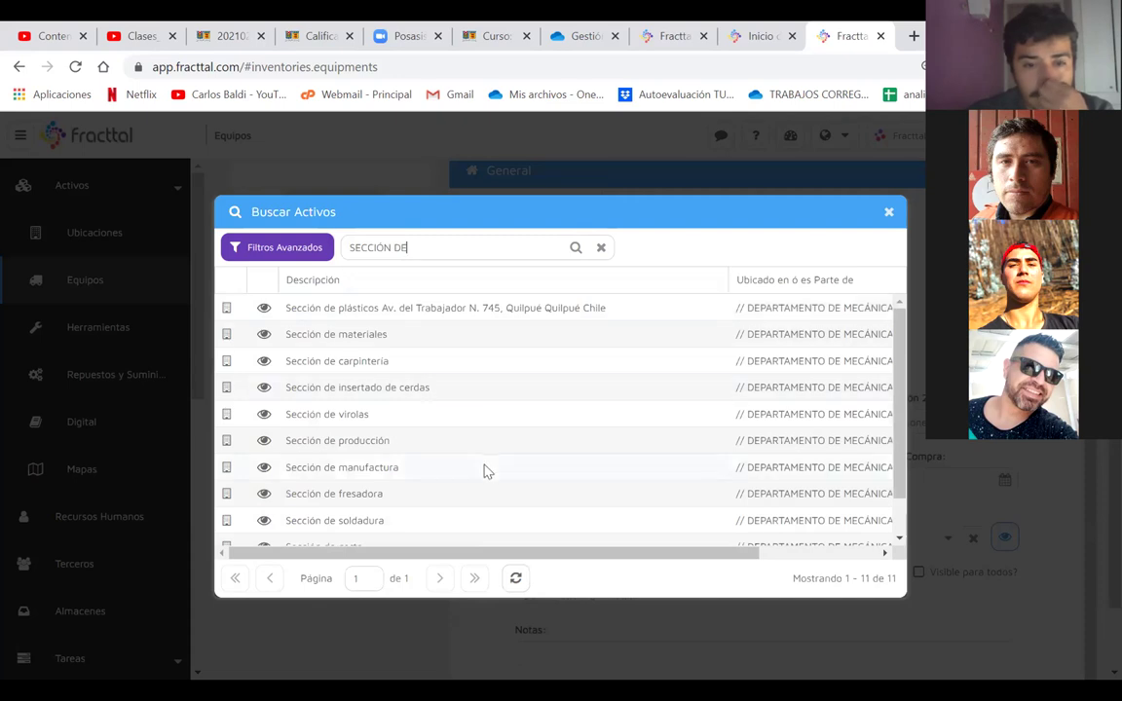
pyautogui.scroll(-2, 490, 454)
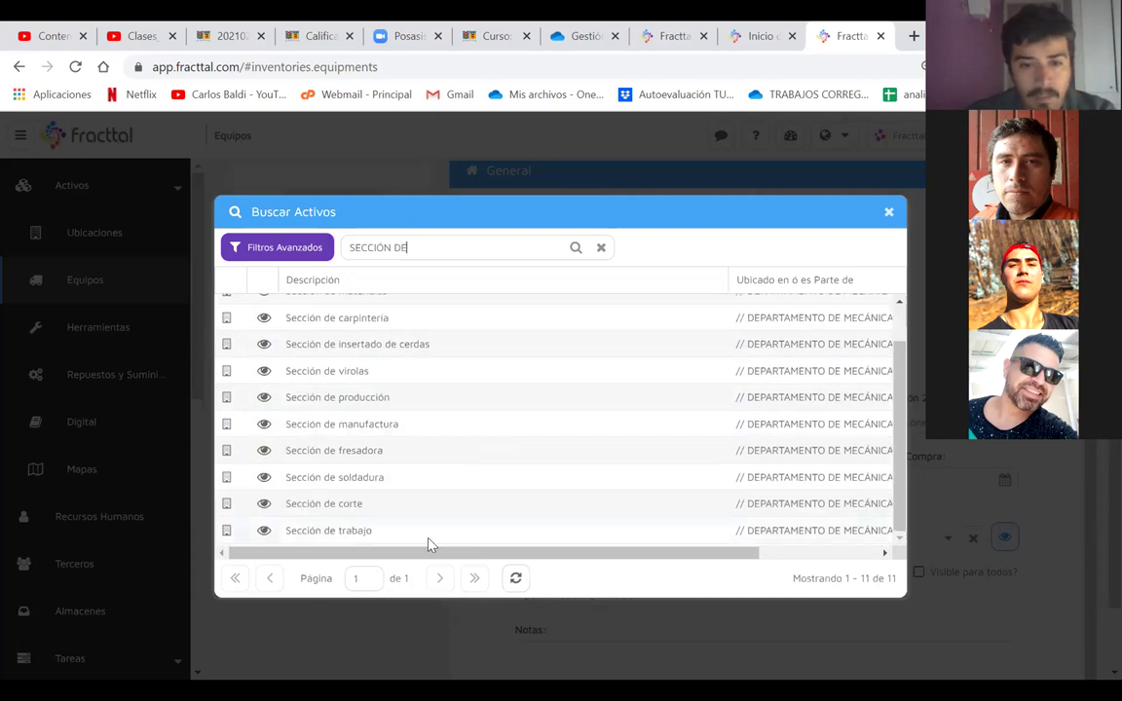
# - Change the asset search to SECCIÓN BOTELL and assign SECCIÓN BOTELLAS PEQUEÑA as the equipment's parent location
pyautogui.moveTo(393, 249); pyautogui.dragTo(446, 255)
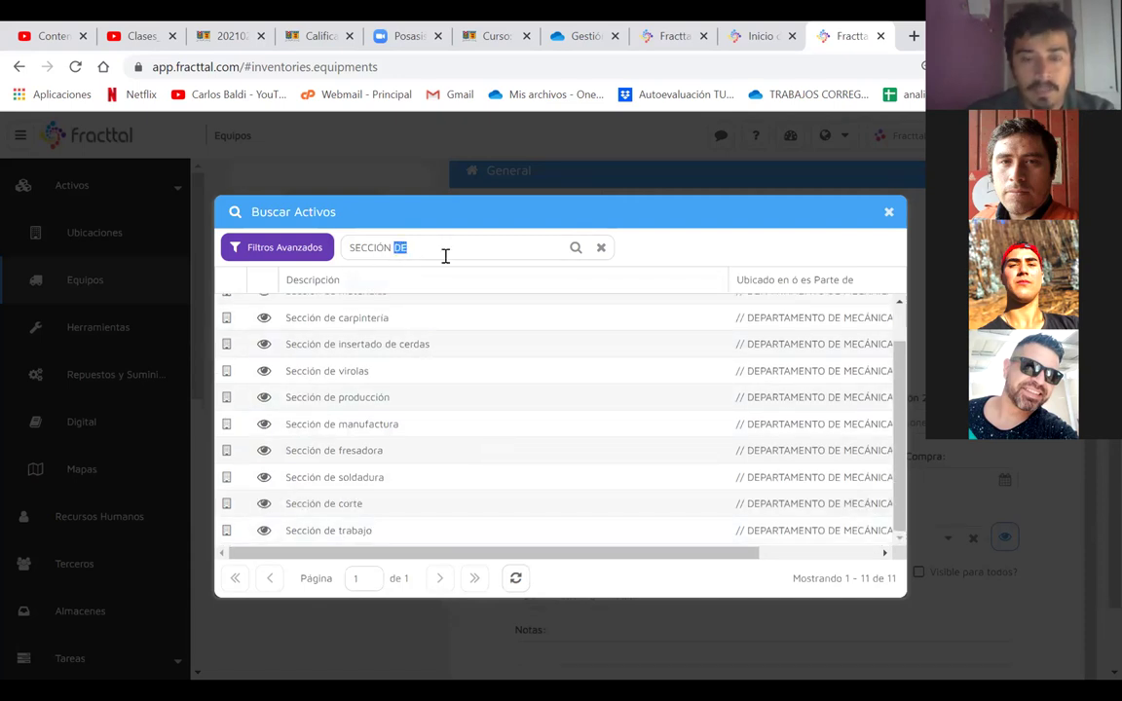
pyautogui.write('BOTELL')
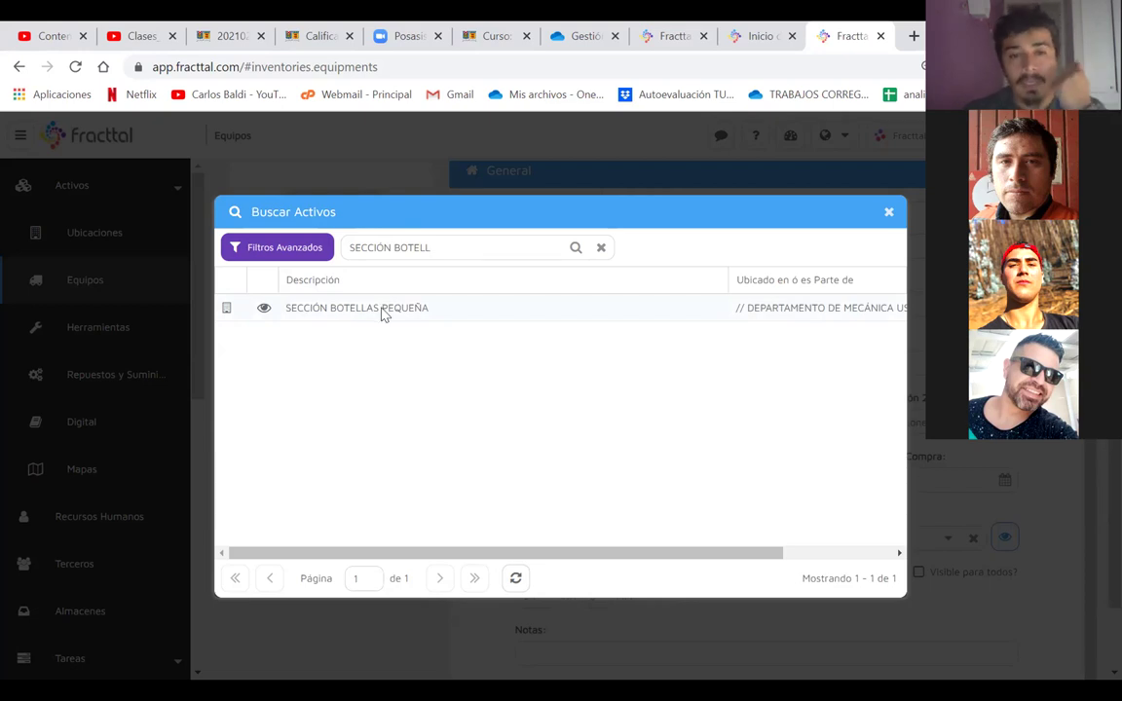
pyautogui.doubleClick(384, 313)
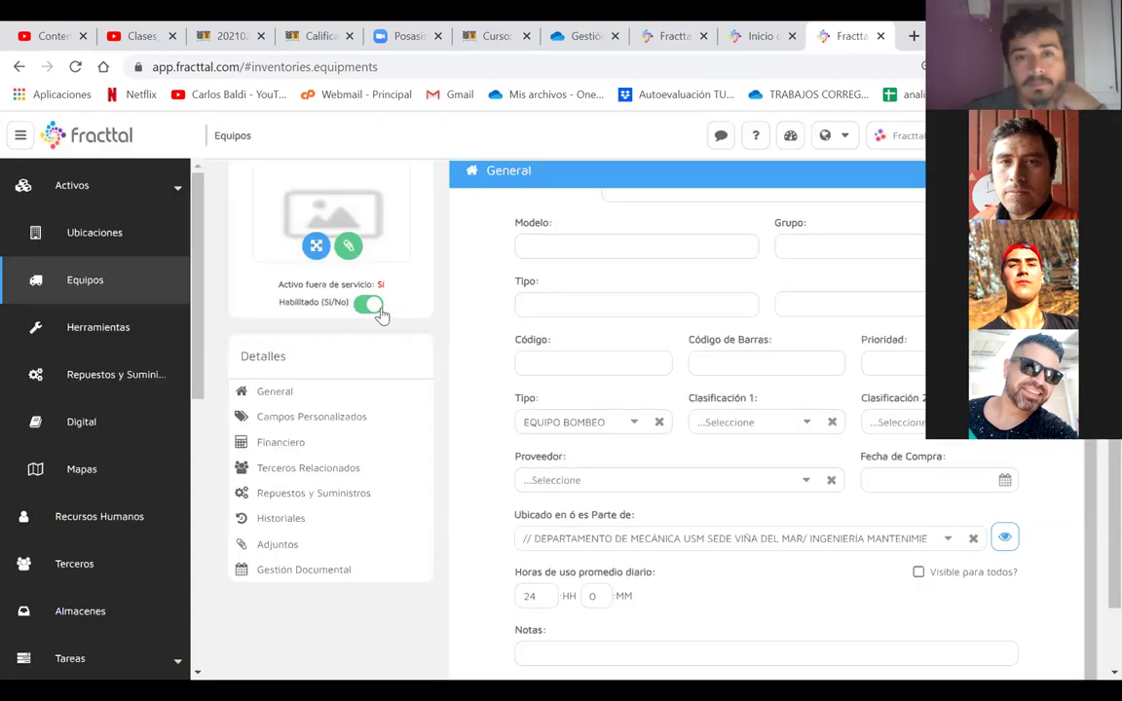
# - View the file upload dialog for the BOMBA CENTRIFUGA record without choosing a file
pyautogui.click(404, 495)
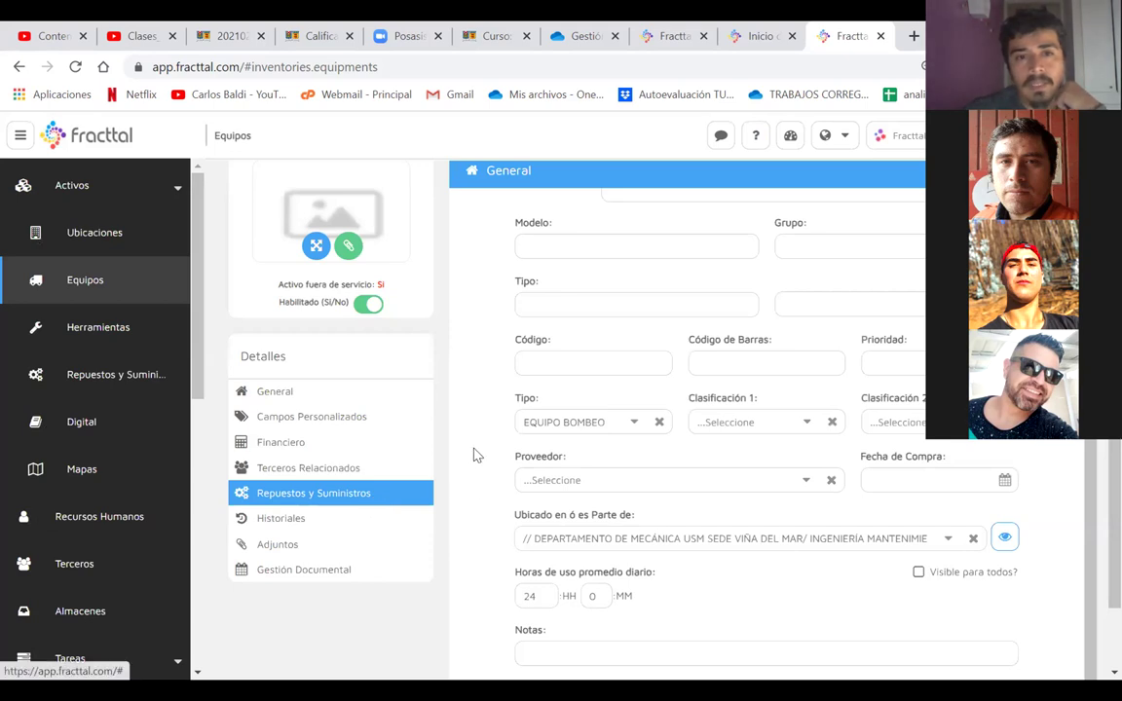
pyautogui.scroll(1, 477, 478)
pyautogui.scroll(-1, 482, 479)
pyautogui.scroll(2, 492, 389)
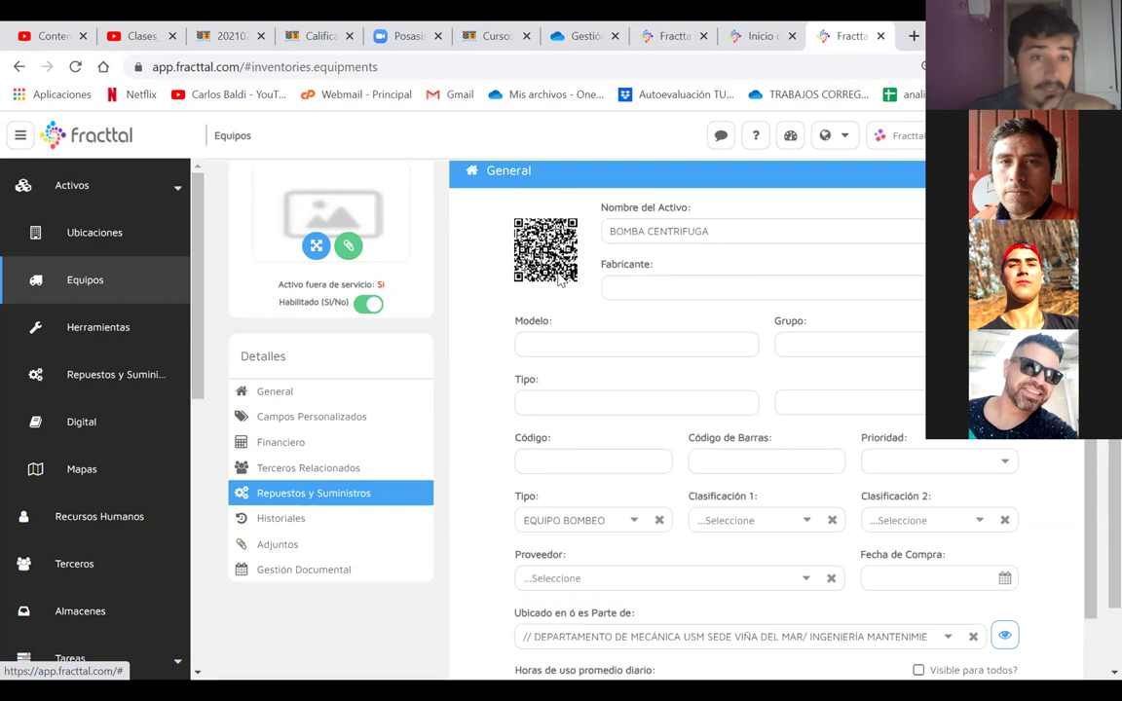
pyautogui.click(349, 249)
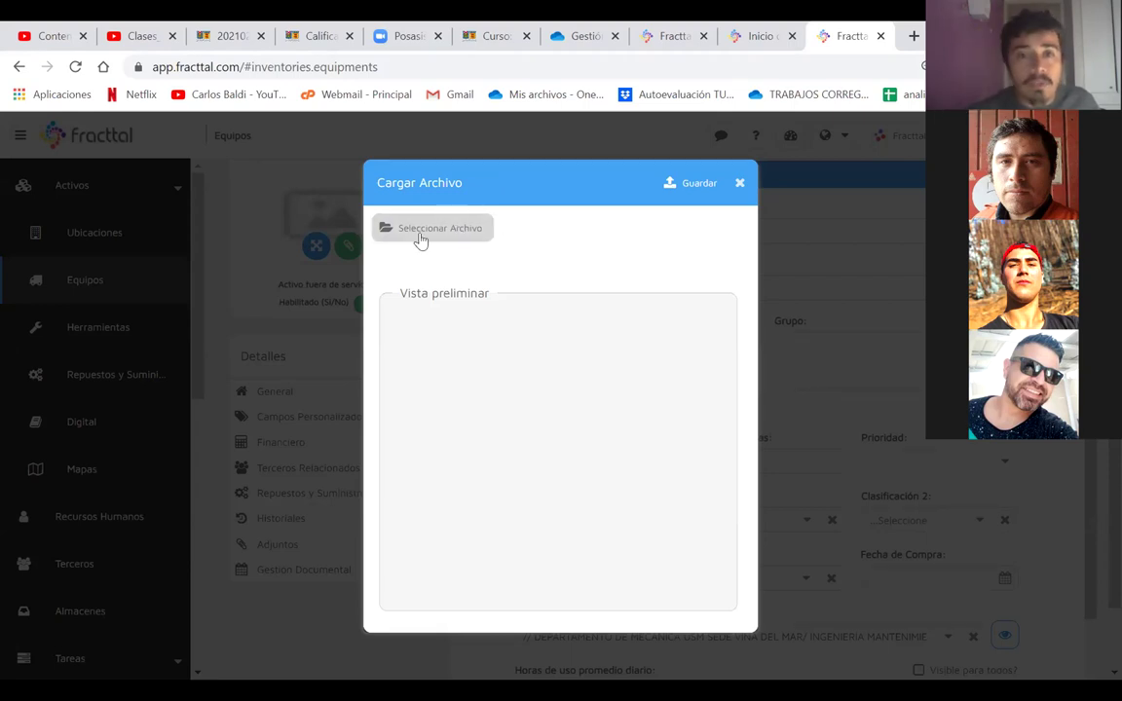
pyautogui.click(740, 187)
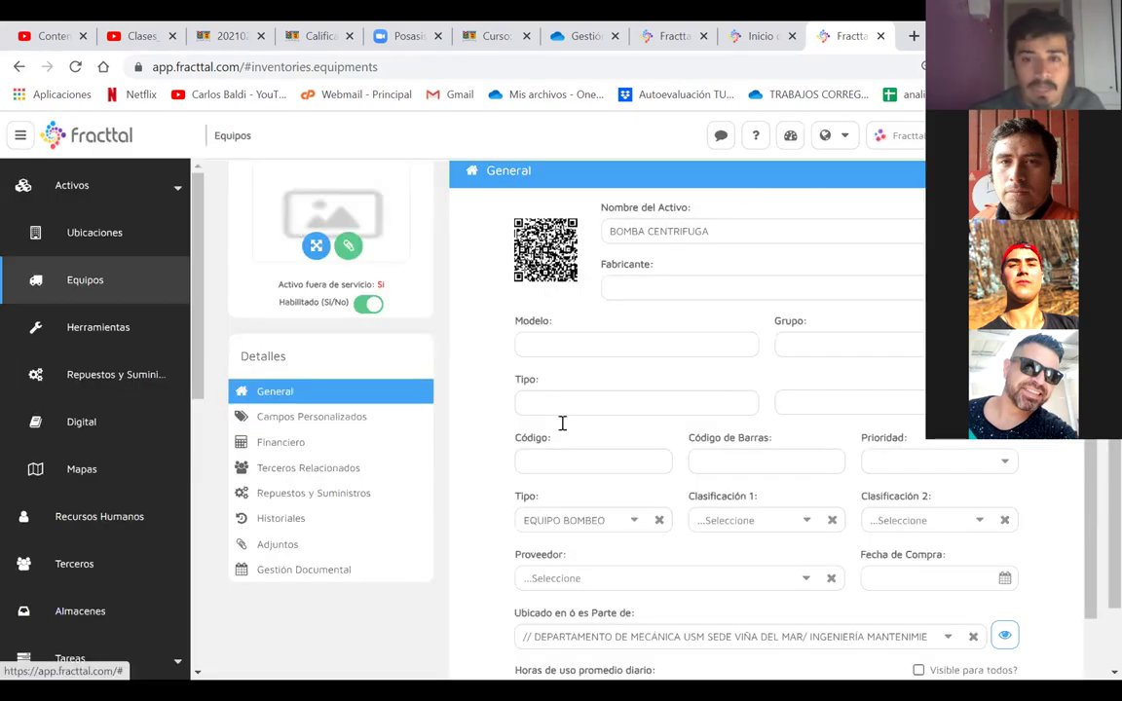
# - Set the equipment's Horas de uso promedio diario to 8 HH
pyautogui.scroll(-3, 667, 465)
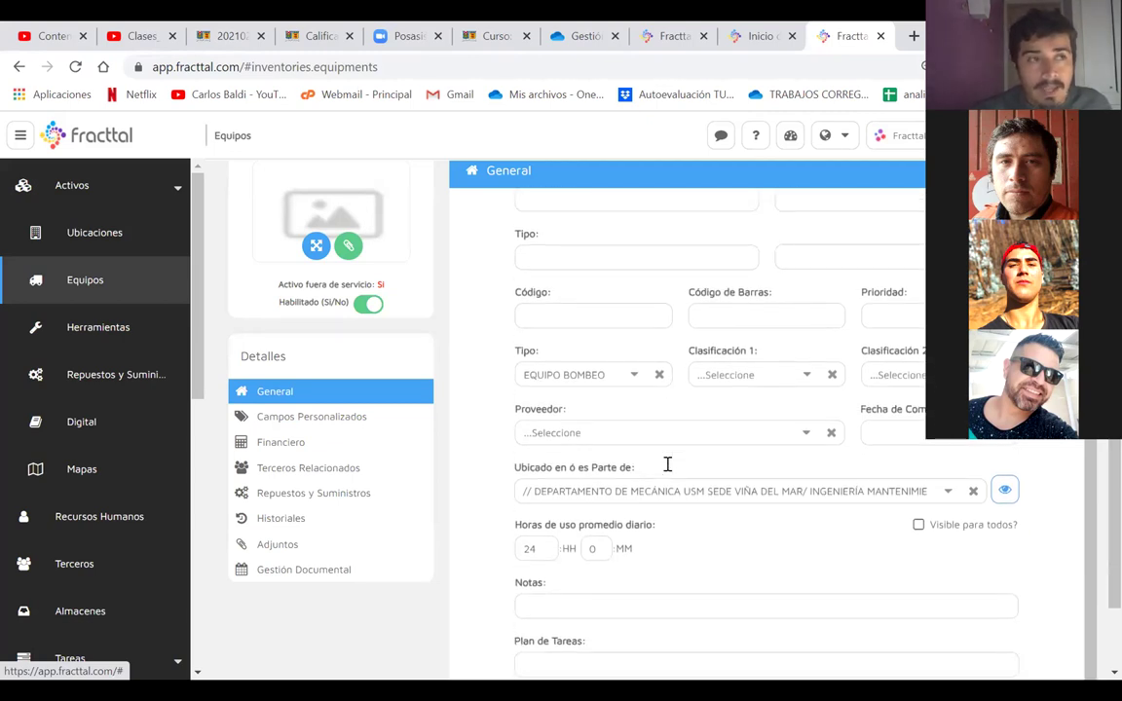
pyautogui.scroll(1, 667, 465)
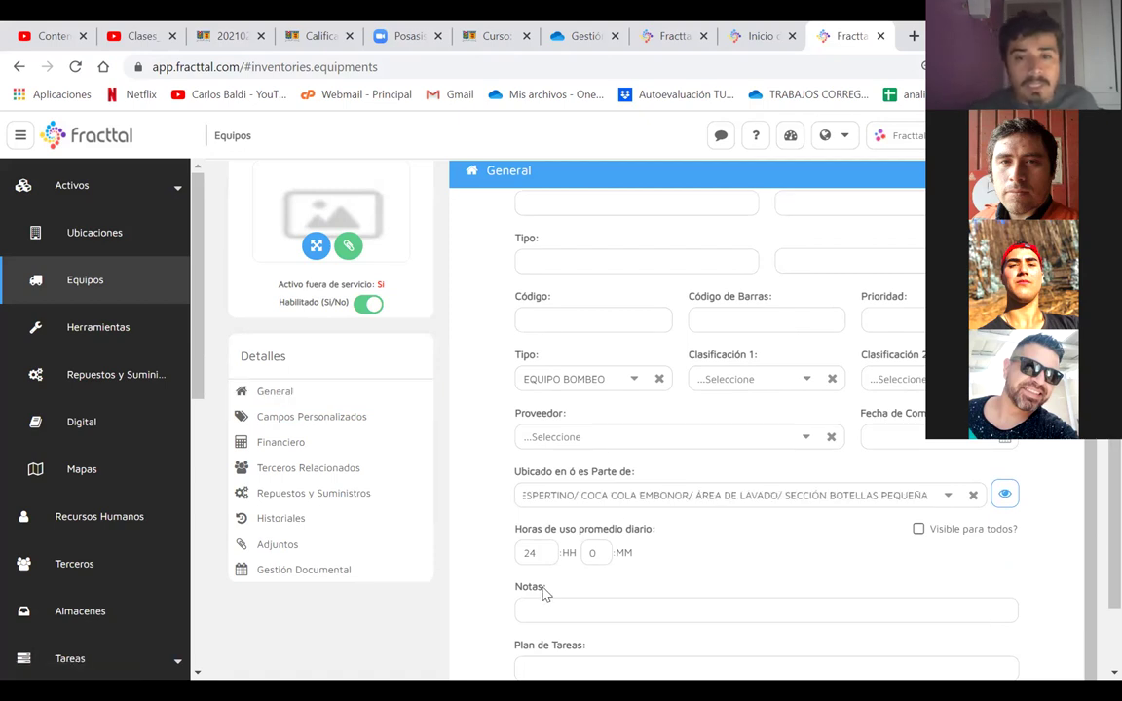
pyautogui.click(528, 553)
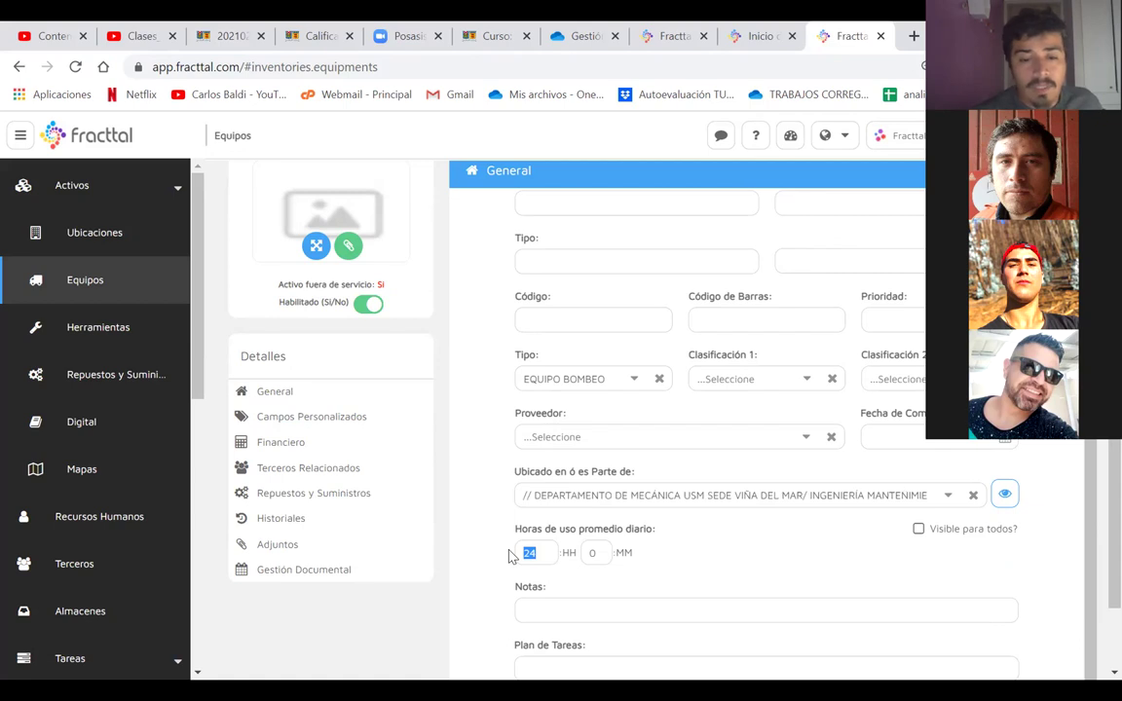
pyautogui.write('24')
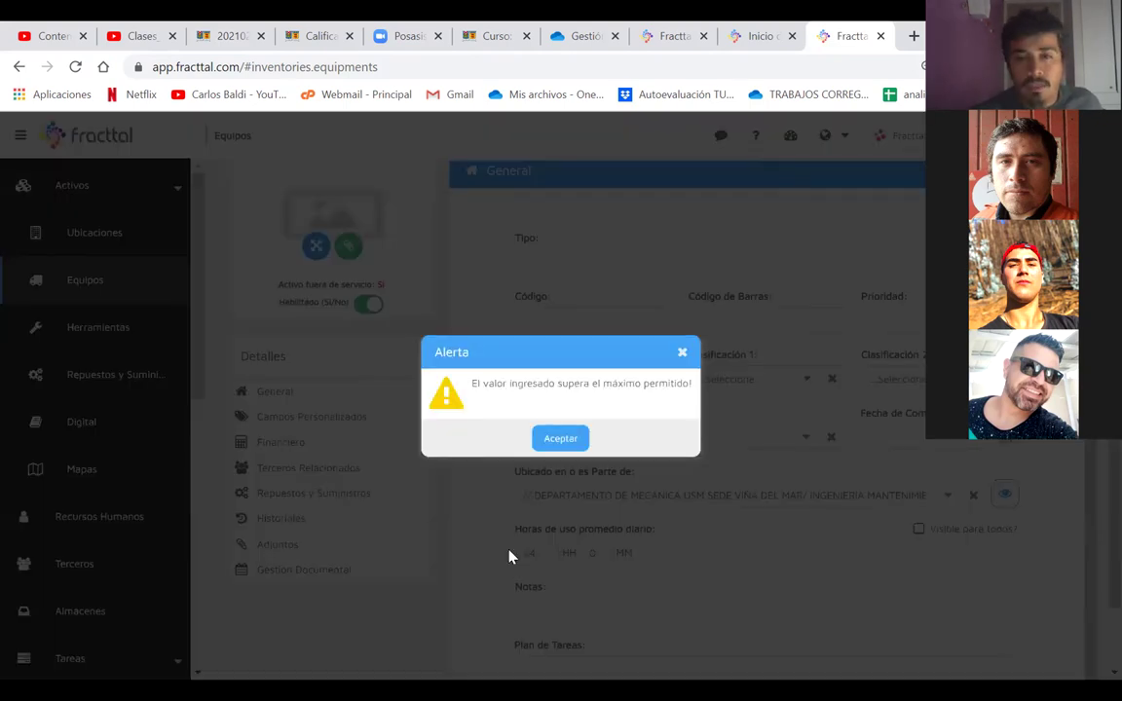
pyautogui.click(567, 439)
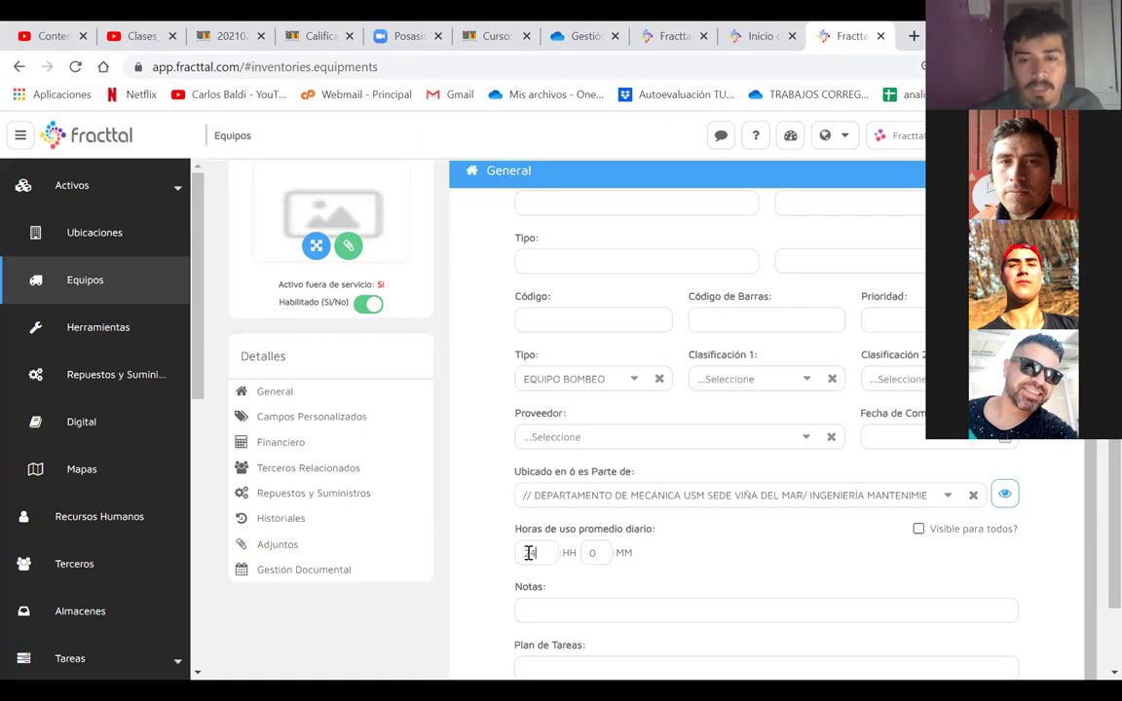
pyautogui.click(528, 552)
pyautogui.press('Return')
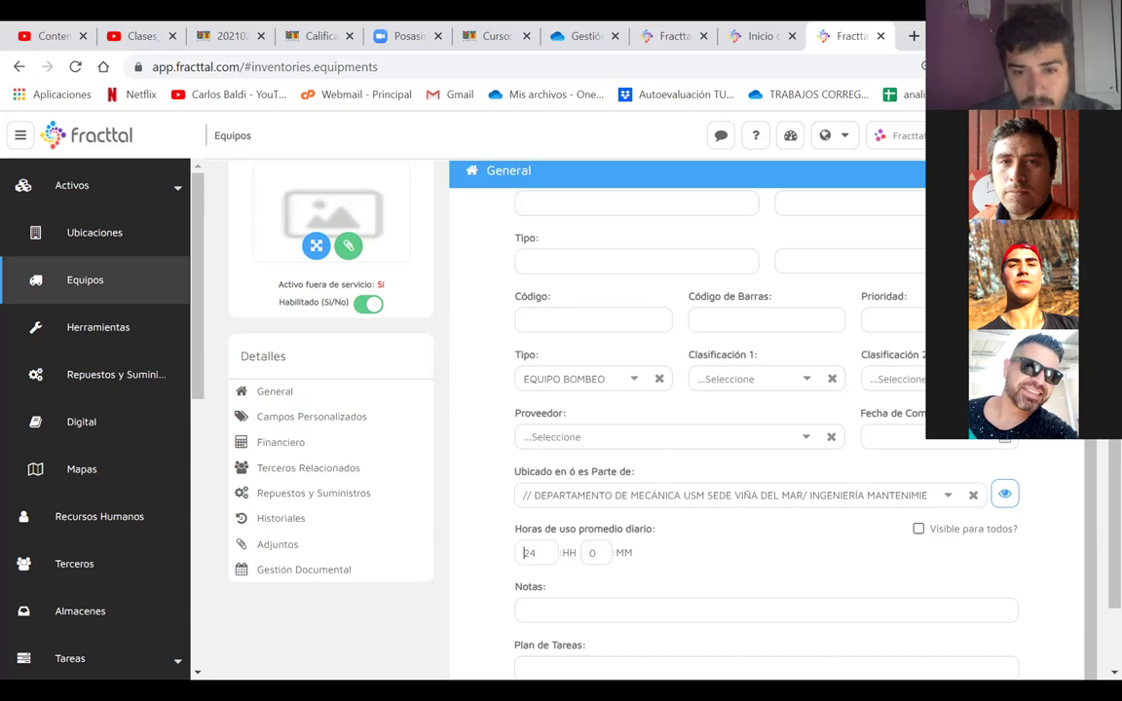
pyautogui.press('BackSpace')
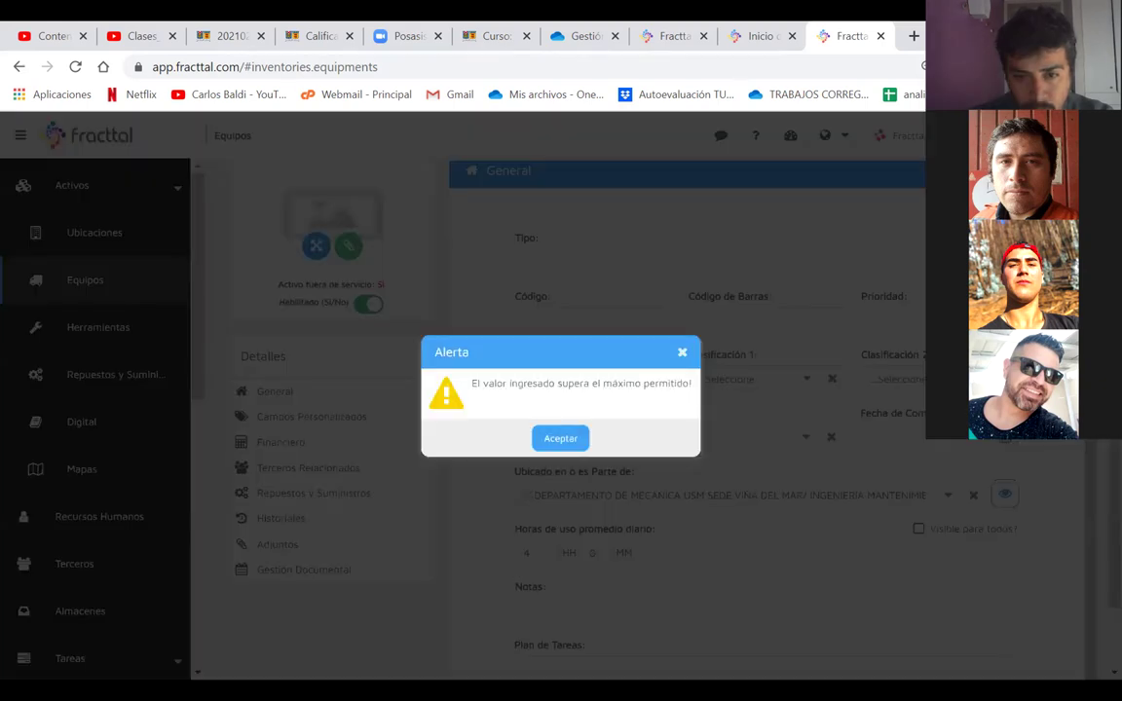
pyautogui.press('Return')
pyautogui.press('Up')
pyautogui.press('Up')
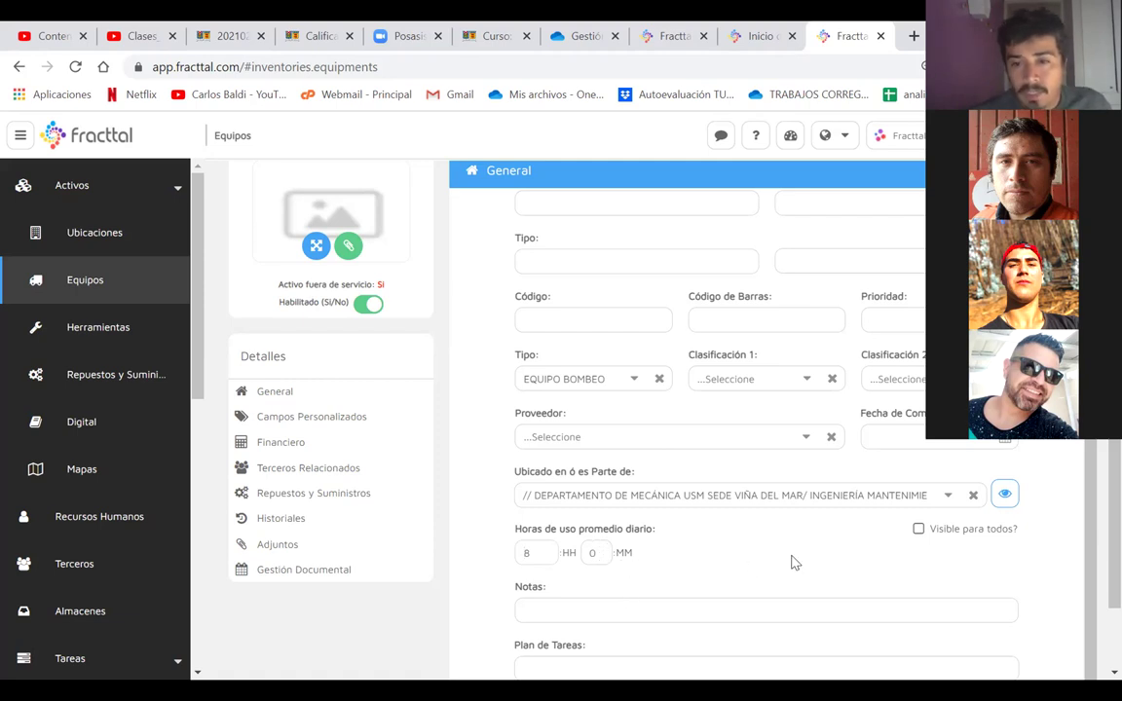
# - Try enabling the Visible para todos? option for the equipment
pyautogui.click(921, 532)
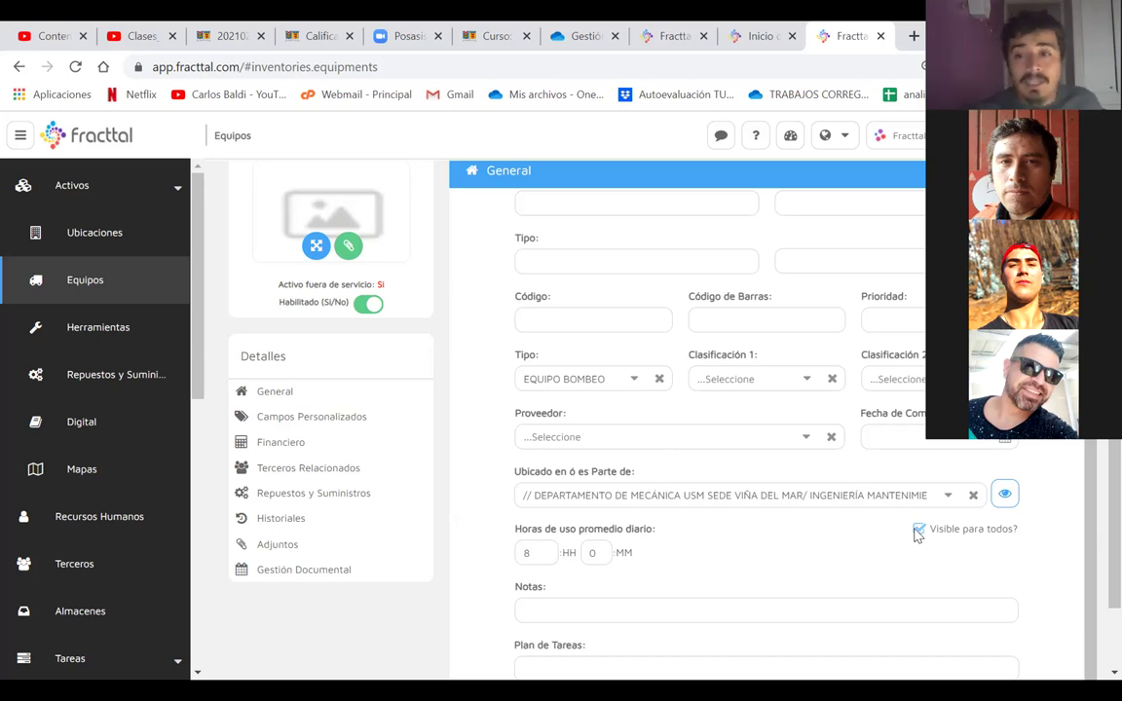
pyautogui.rightClick(791, 531)
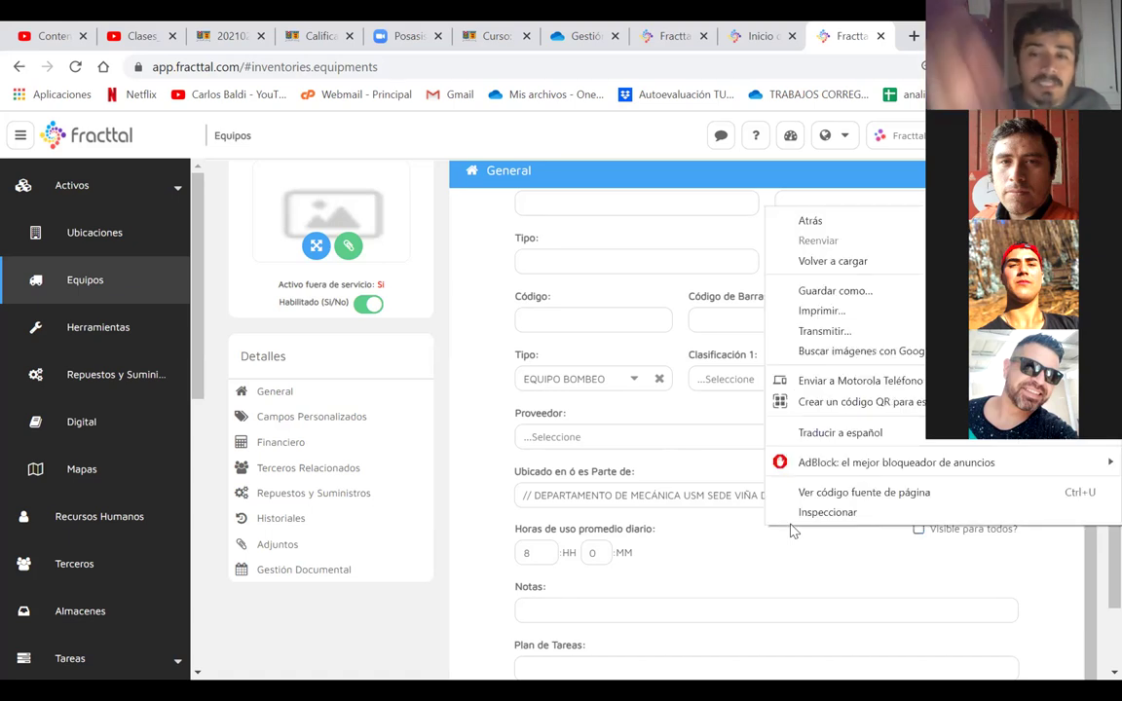
pyautogui.click(721, 575)
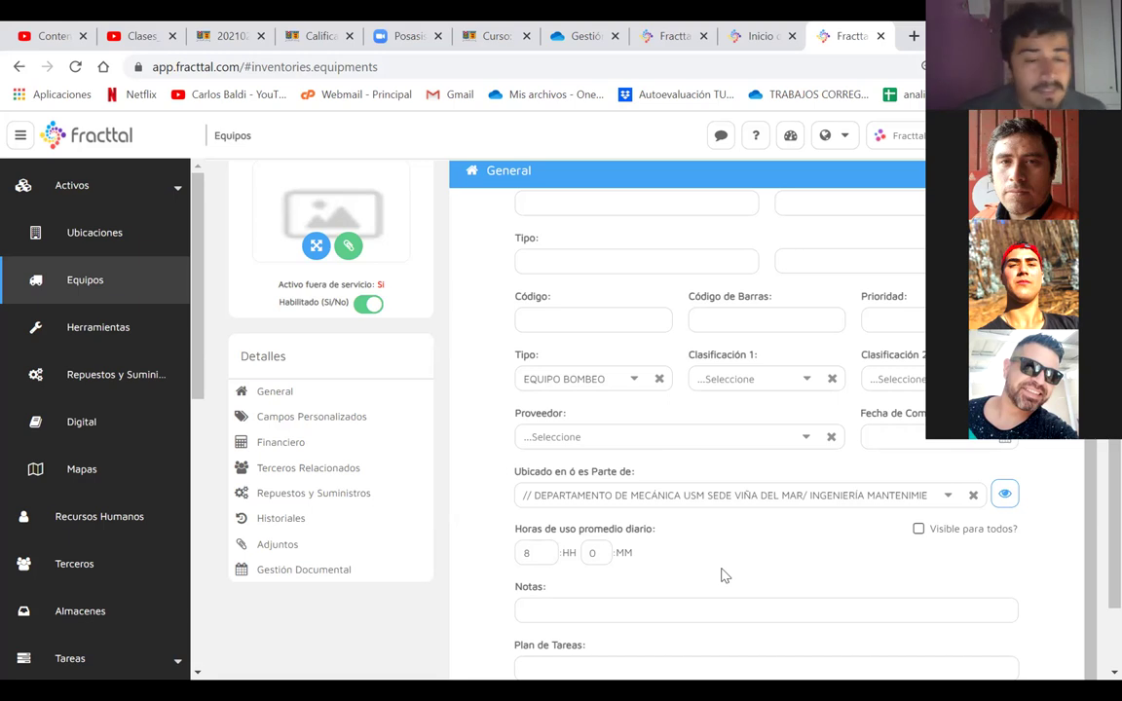
# - Review the equipment's General form down to Notas, Plan de Tareas and Fuera de servicio, along with its Detalles sections
pyautogui.click(263, 397)
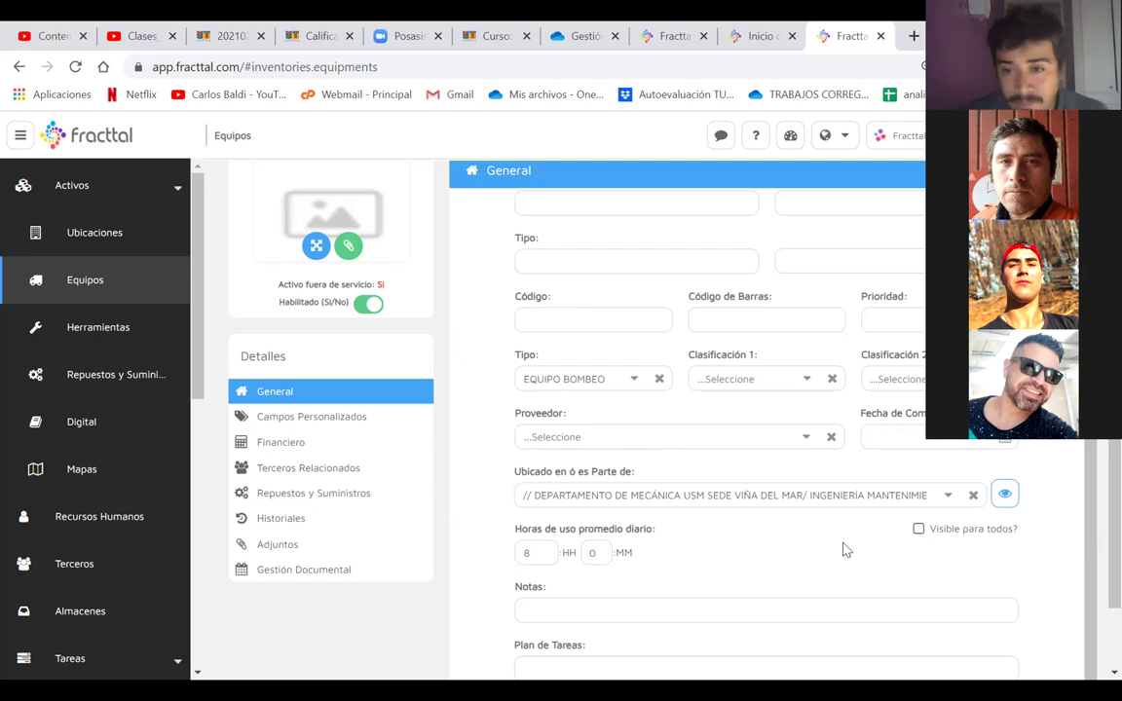
pyautogui.scroll(-1, 846, 550)
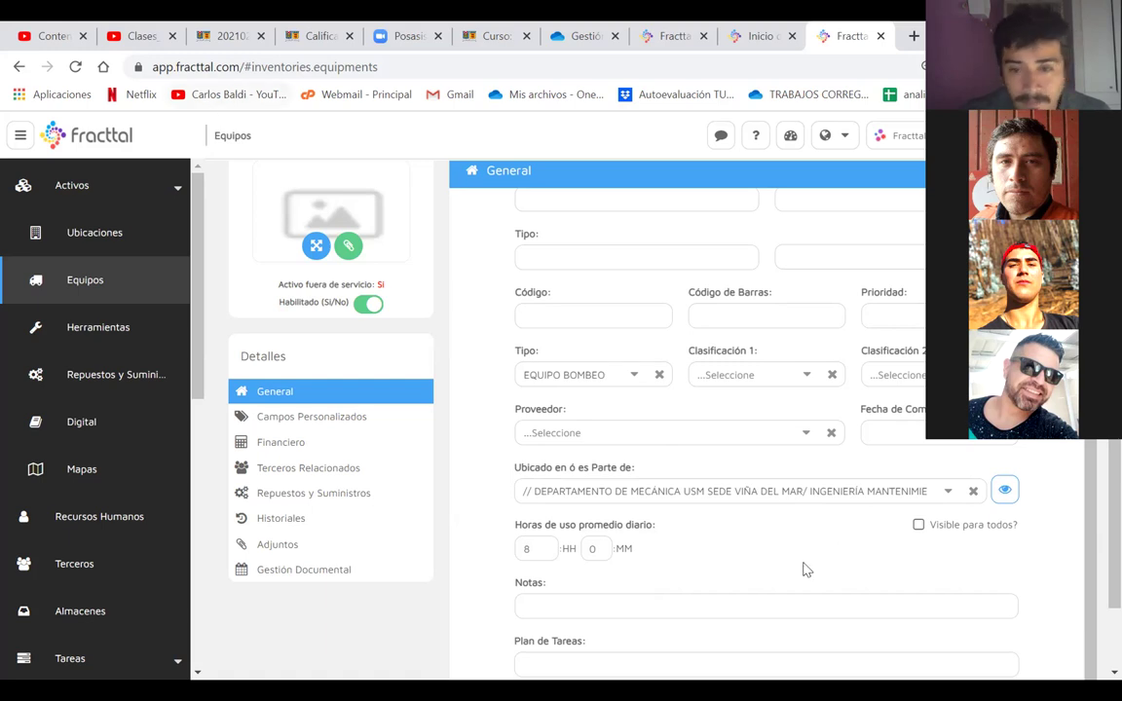
pyautogui.scroll(-1, 696, 543)
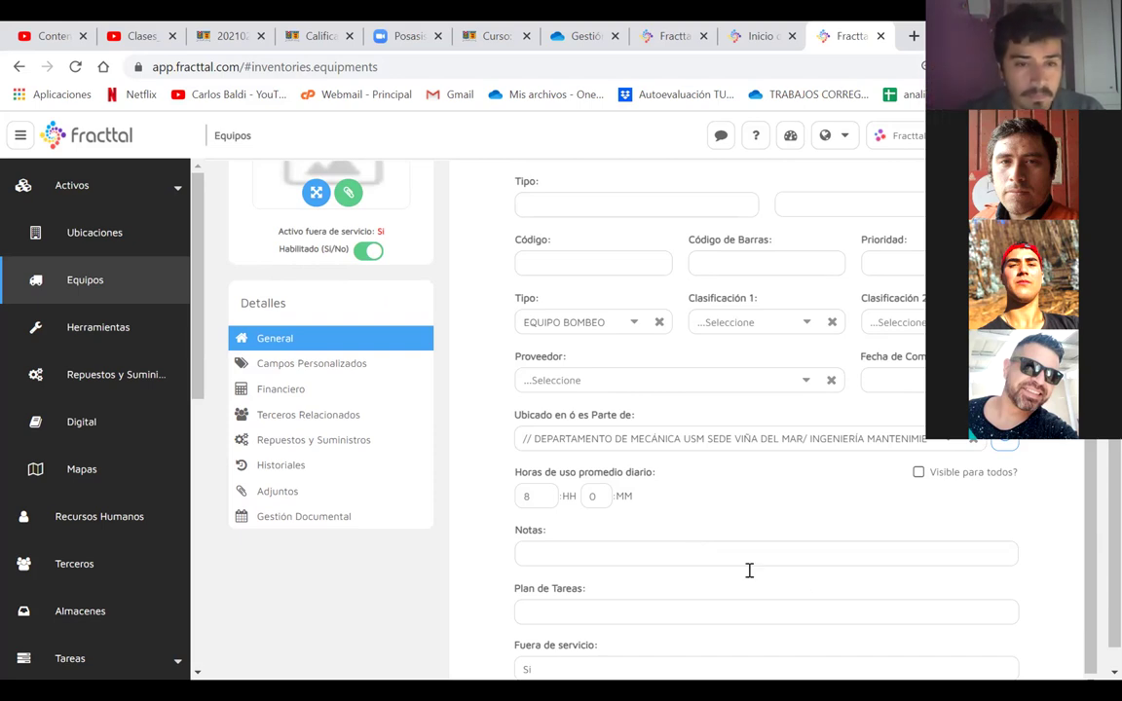
pyautogui.click(306, 491)
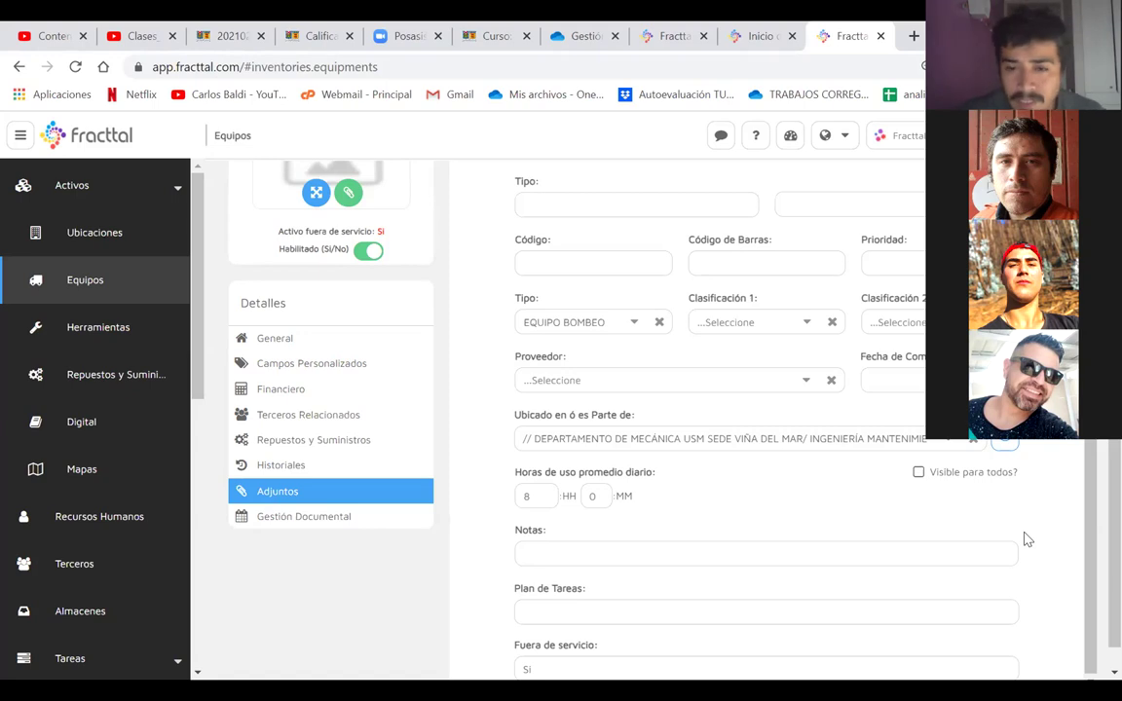
pyautogui.scroll(-1, 1026, 538)
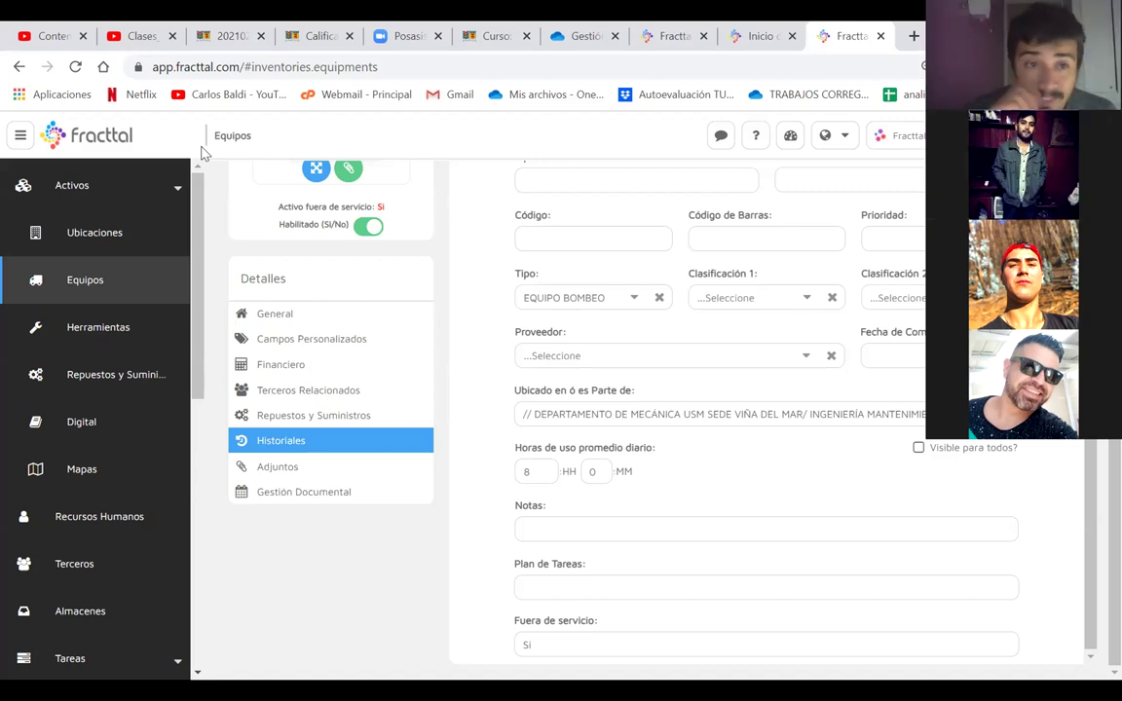
pyautogui.click(290, 318)
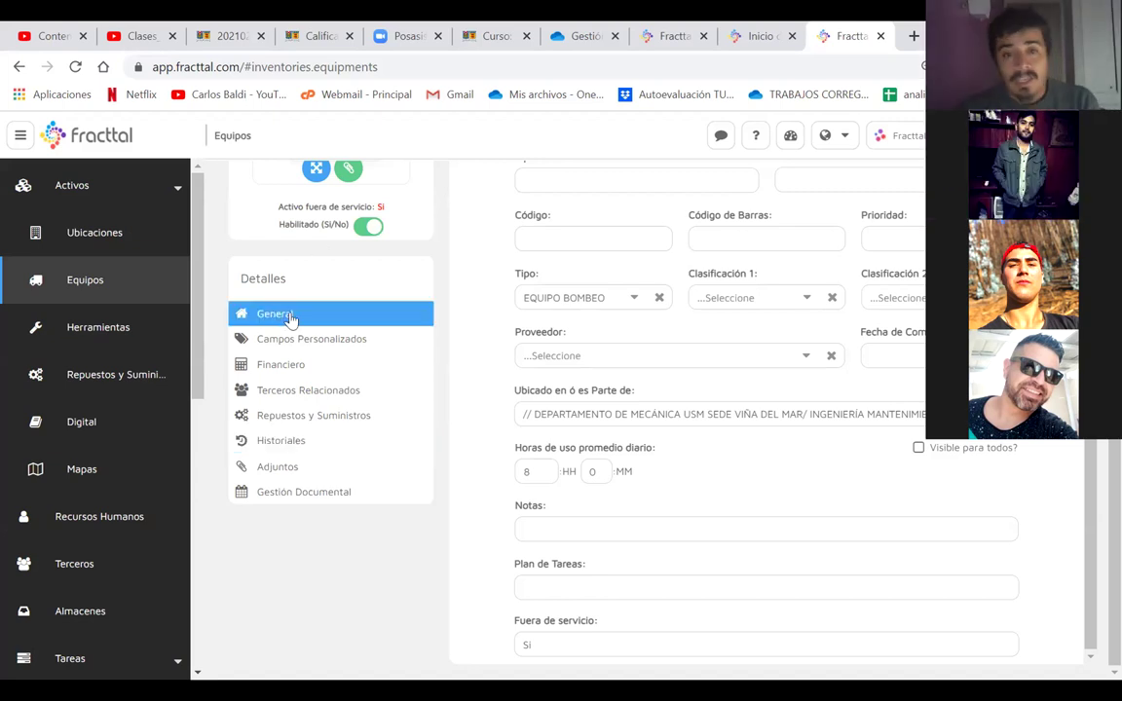
pyautogui.click(331, 339)
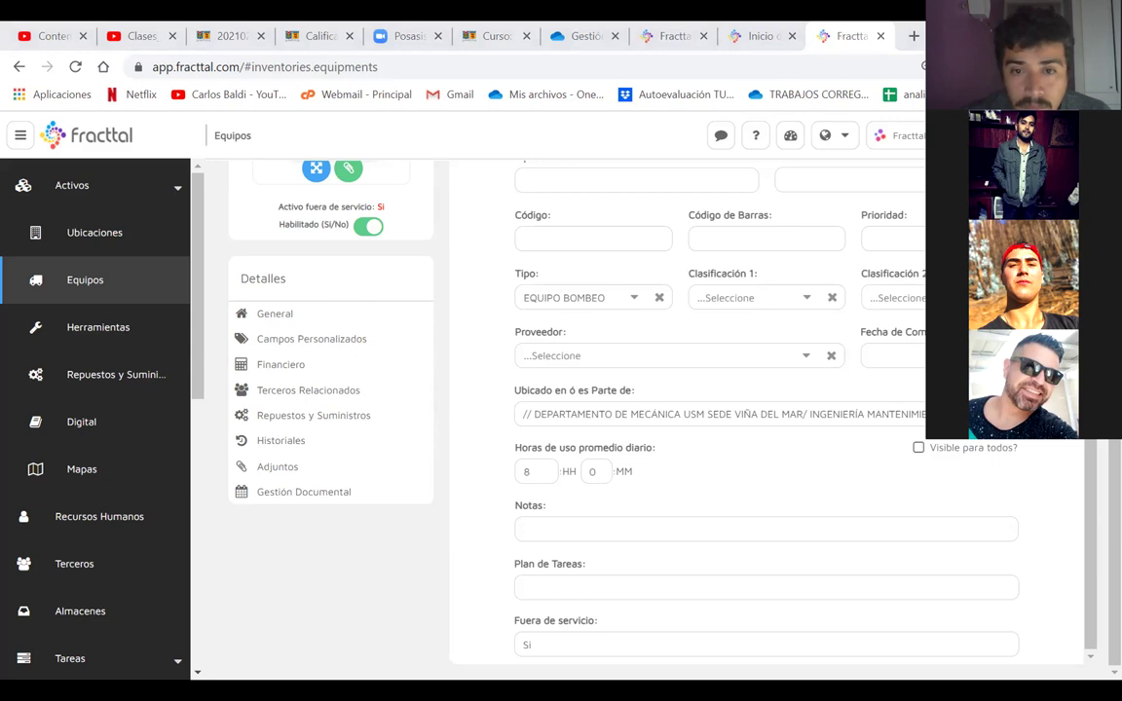
pyautogui.scroll(2, 505, 389)
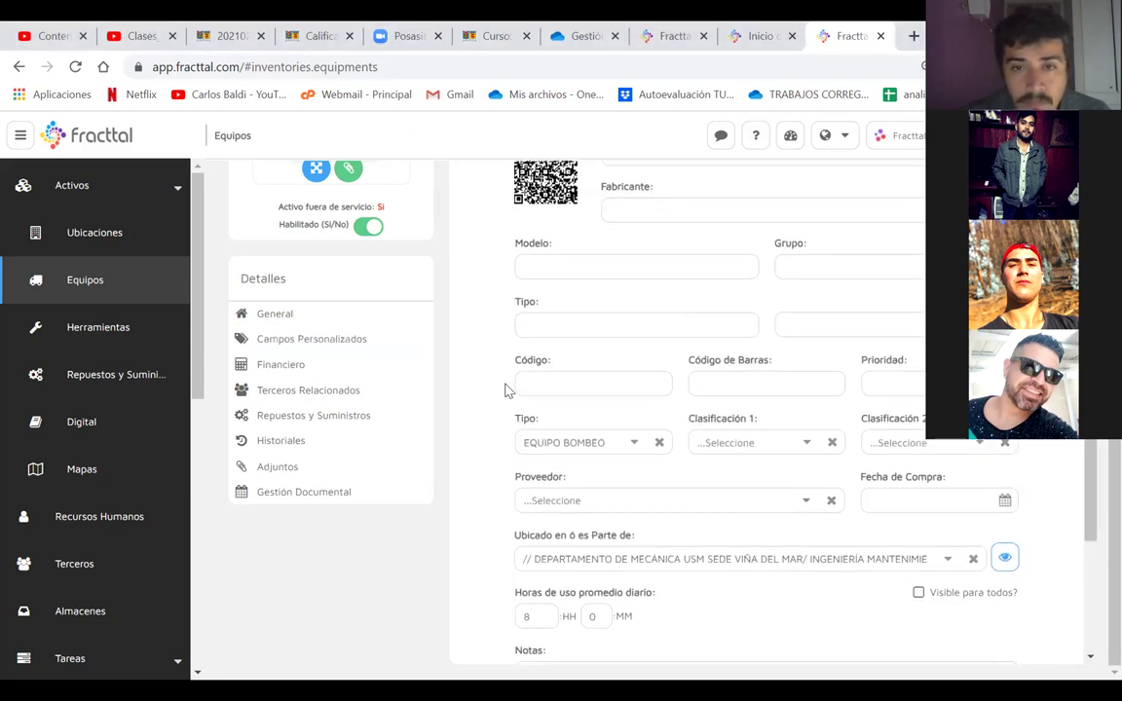
pyautogui.scroll(2, 506, 390)
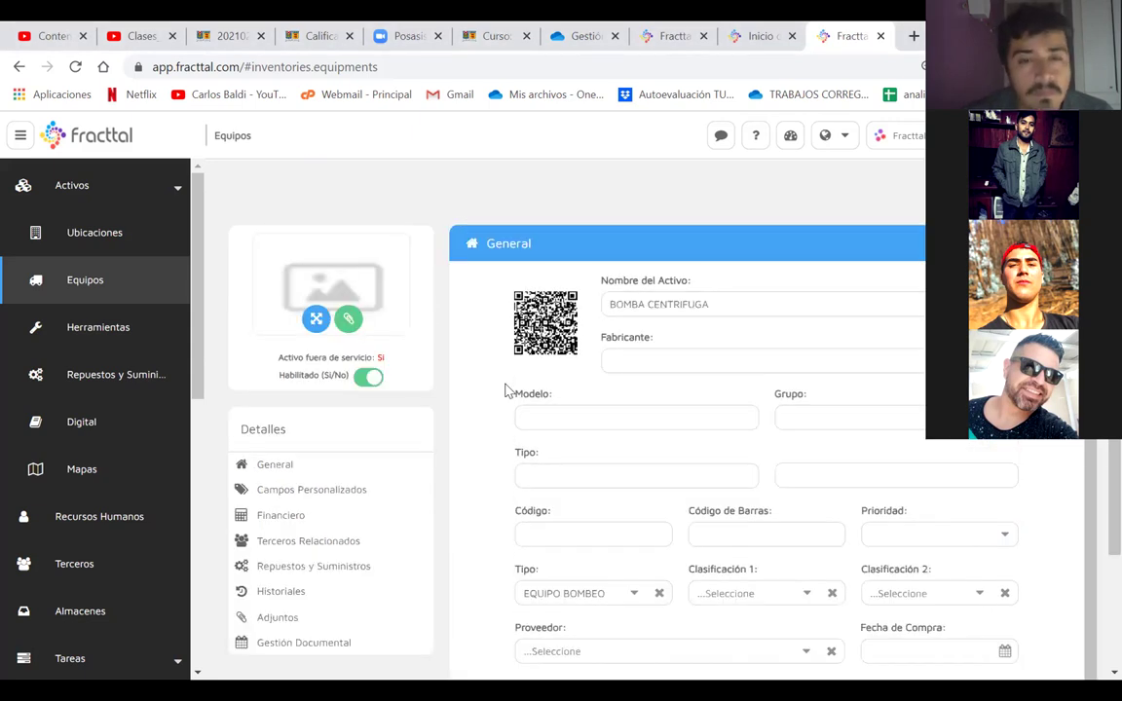
# - Examine the general data fields of the BOMBA CENTRIFUGA equipment record, including its location and average daily usage hours
pyautogui.scroll(-5, 505, 390)
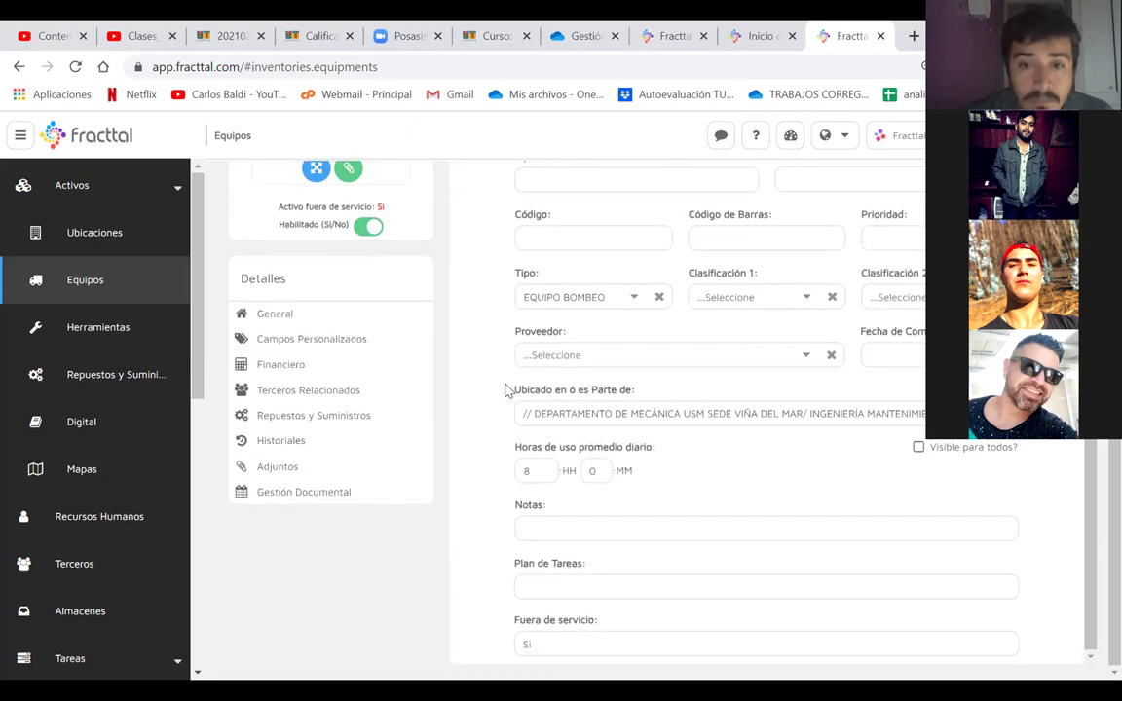
pyautogui.scroll(5, 506, 390)
pyautogui.scroll(-3, 443, 386)
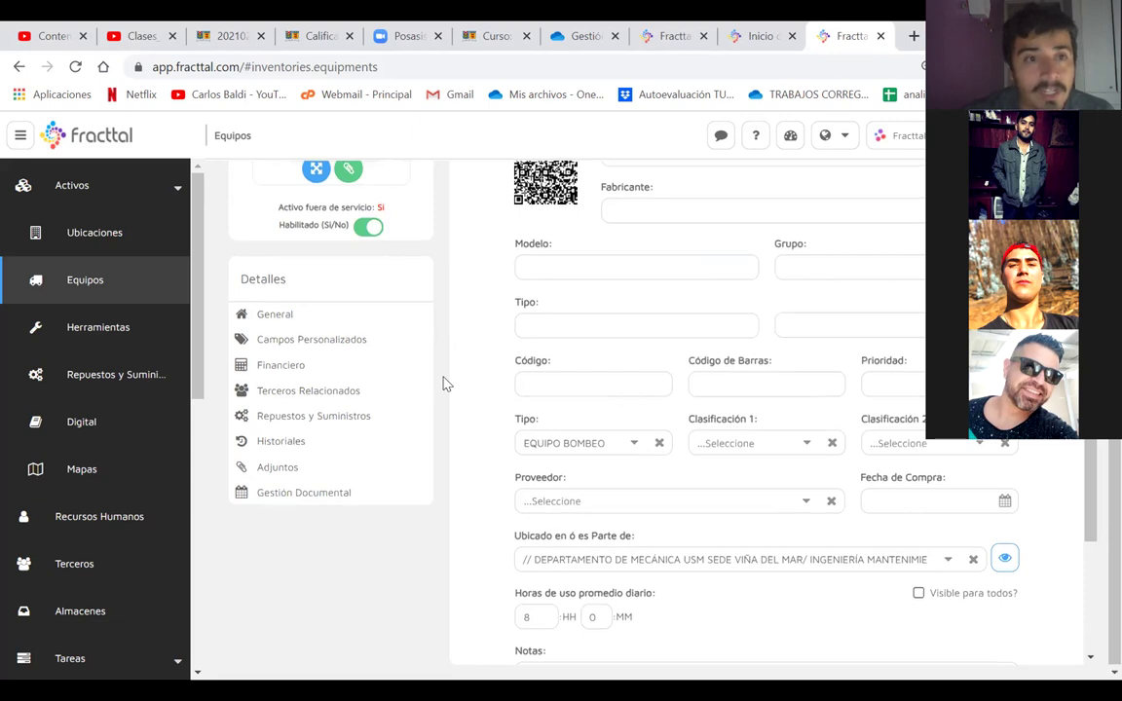
pyautogui.scroll(2, 443, 384)
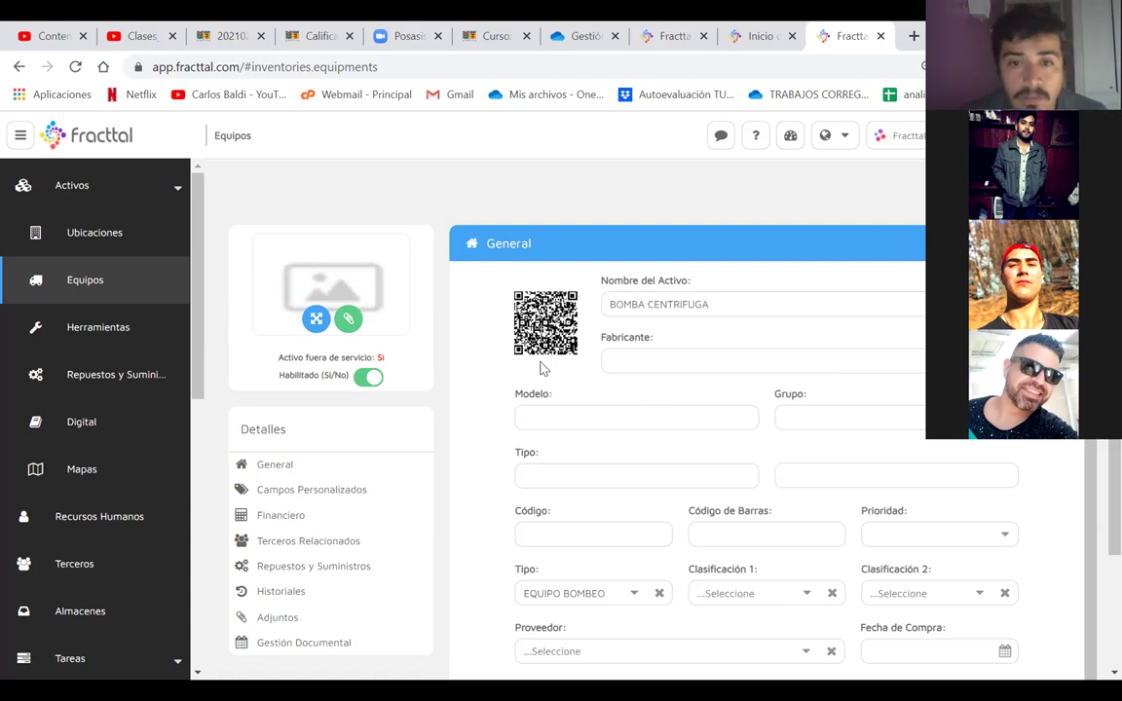
pyautogui.scroll(-1, 466, 411)
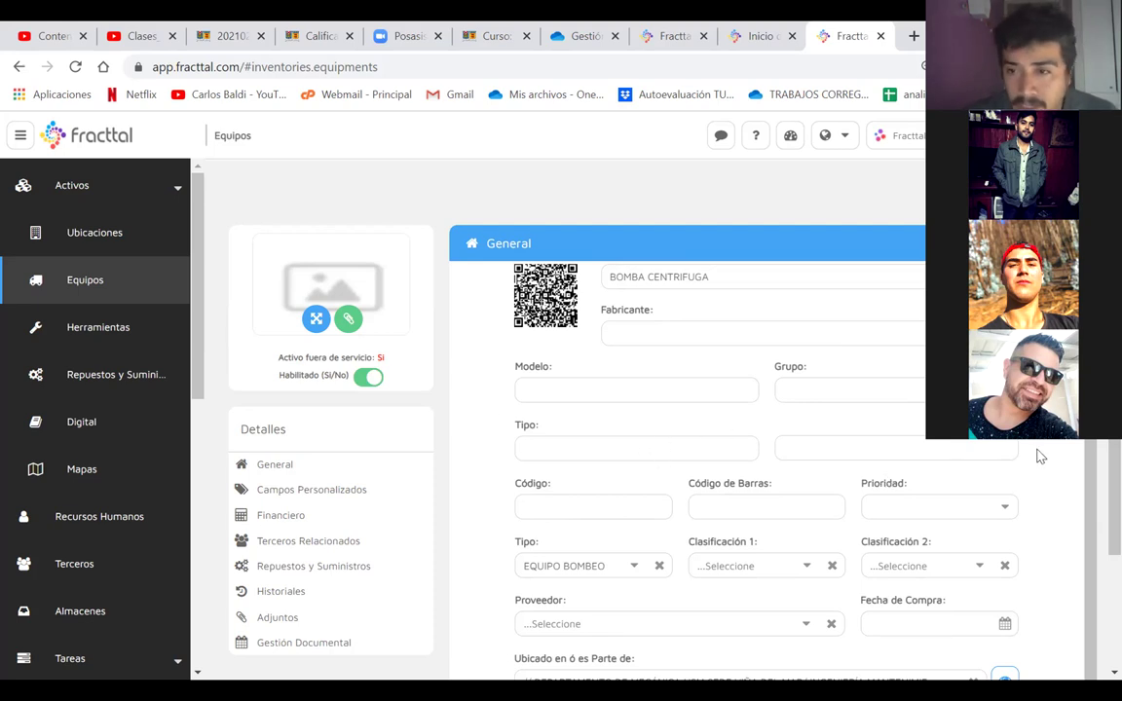
pyautogui.scroll(-3, 1036, 466)
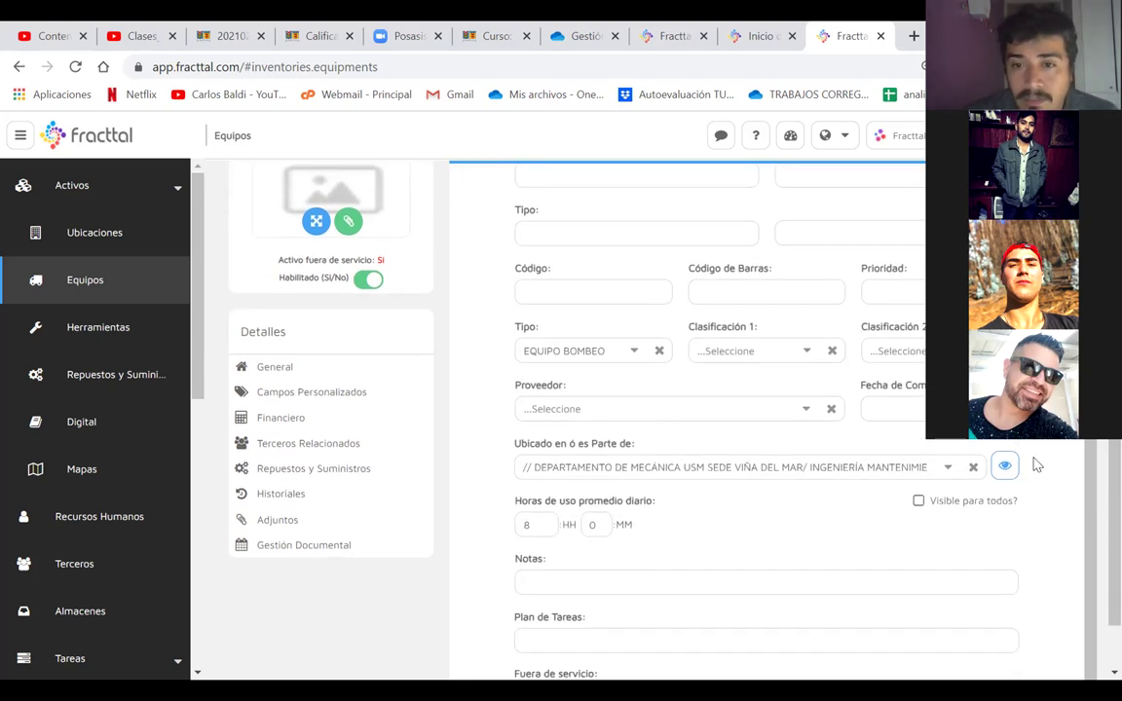
pyautogui.scroll(1, 1035, 465)
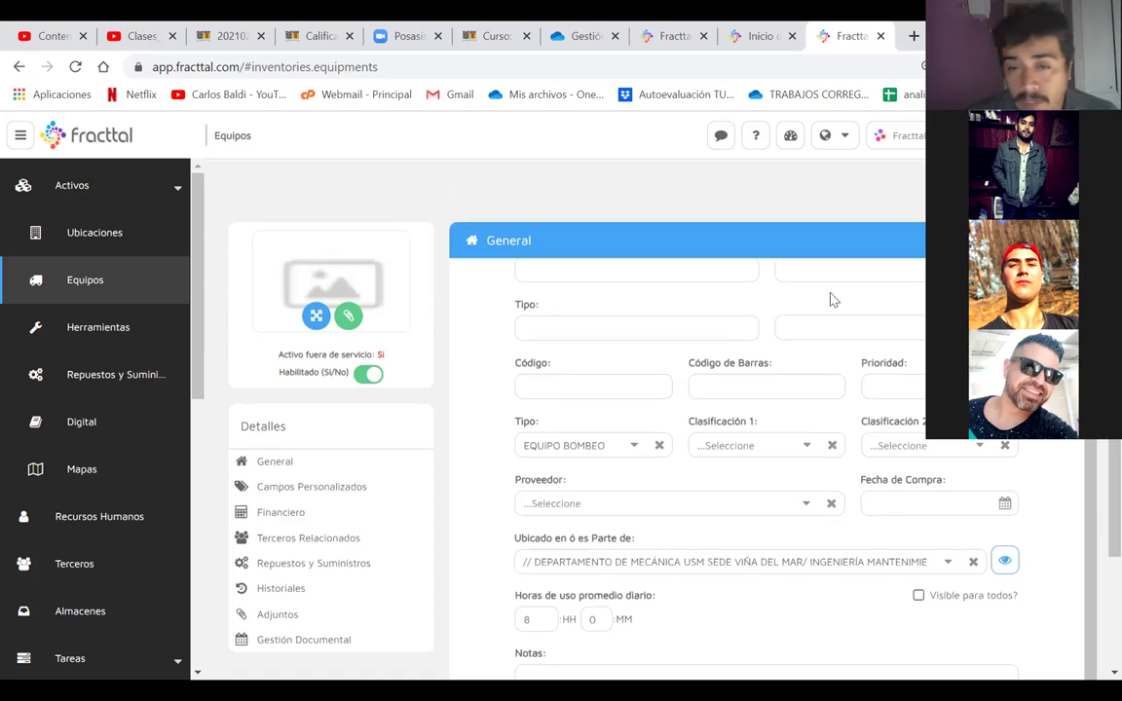
pyautogui.scroll(2, 791, 316)
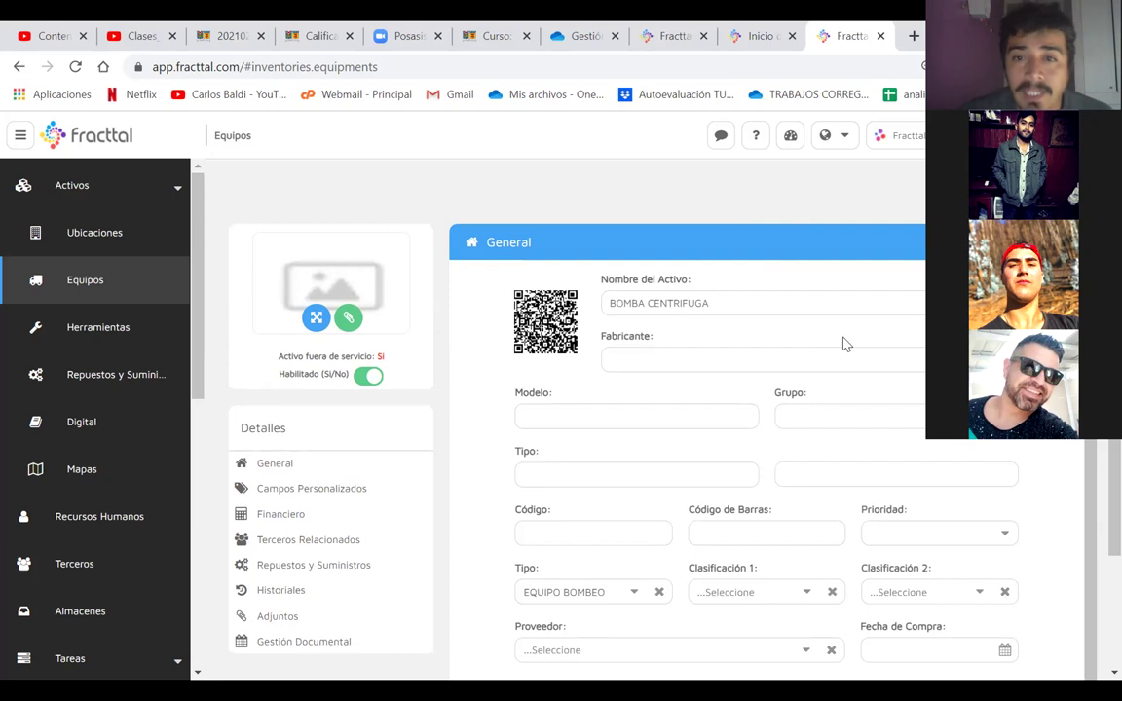
pyautogui.scroll(-3, 676, 351)
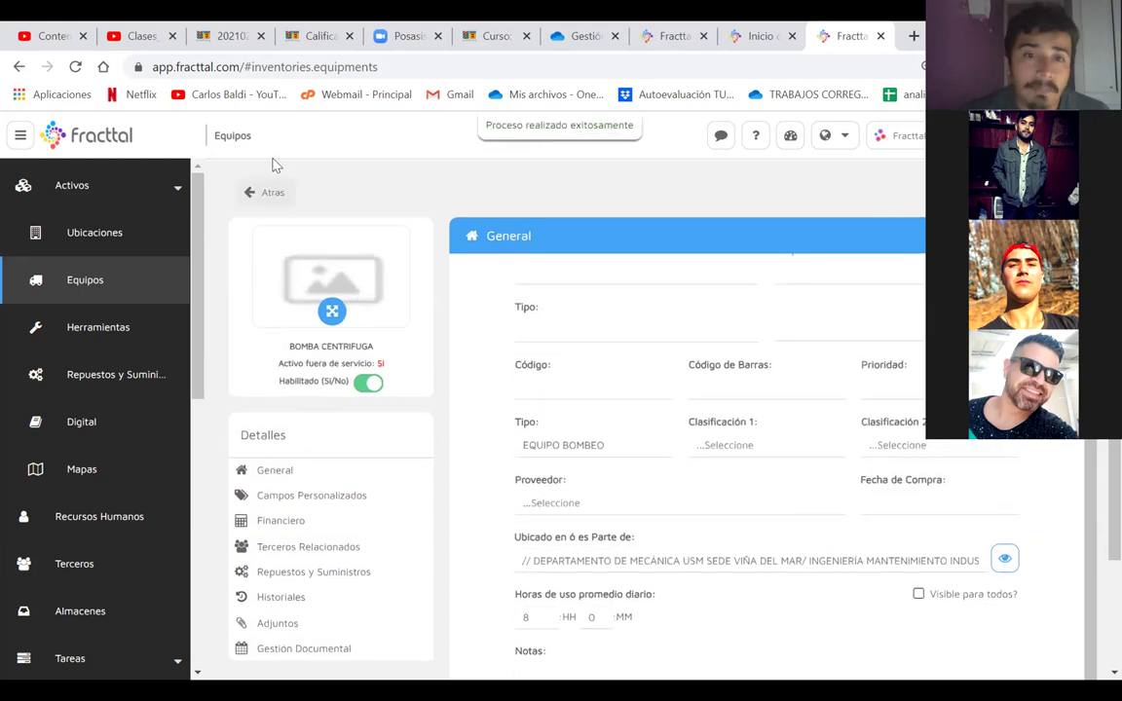
pyautogui.scroll(3, 601, 265)
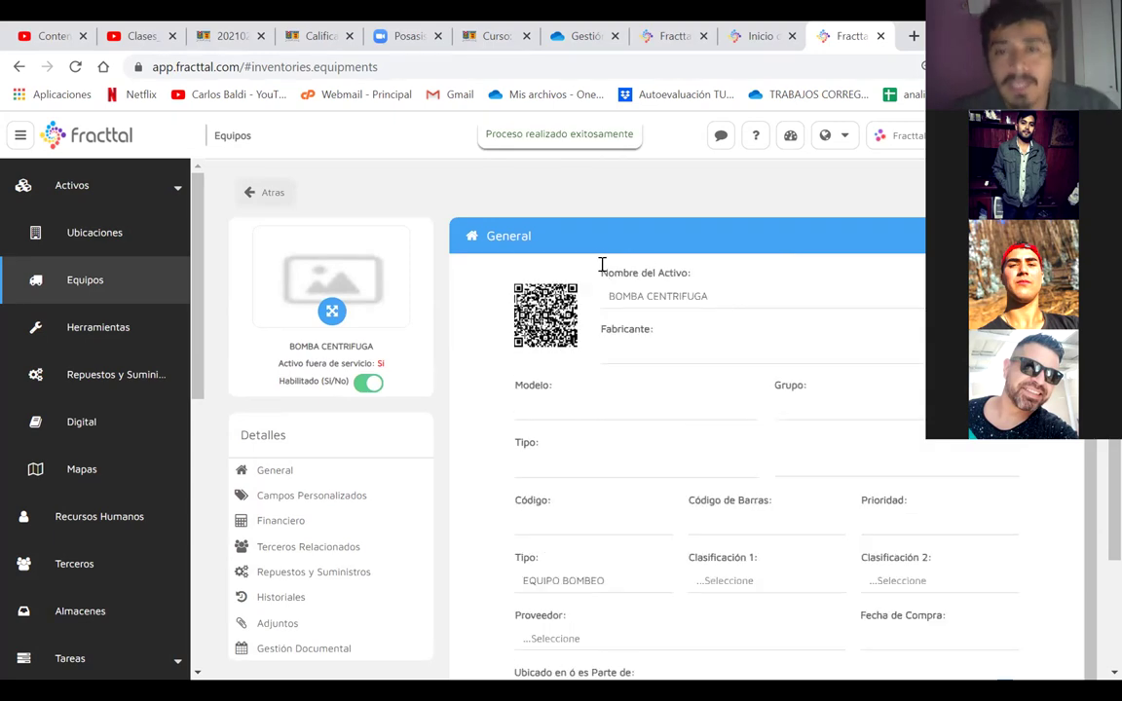
# - Rename the asset as BOMBA CENTRIFUGA-VESPERTINO 2021 and save the equipment record
pyautogui.tripleClick(645, 297)
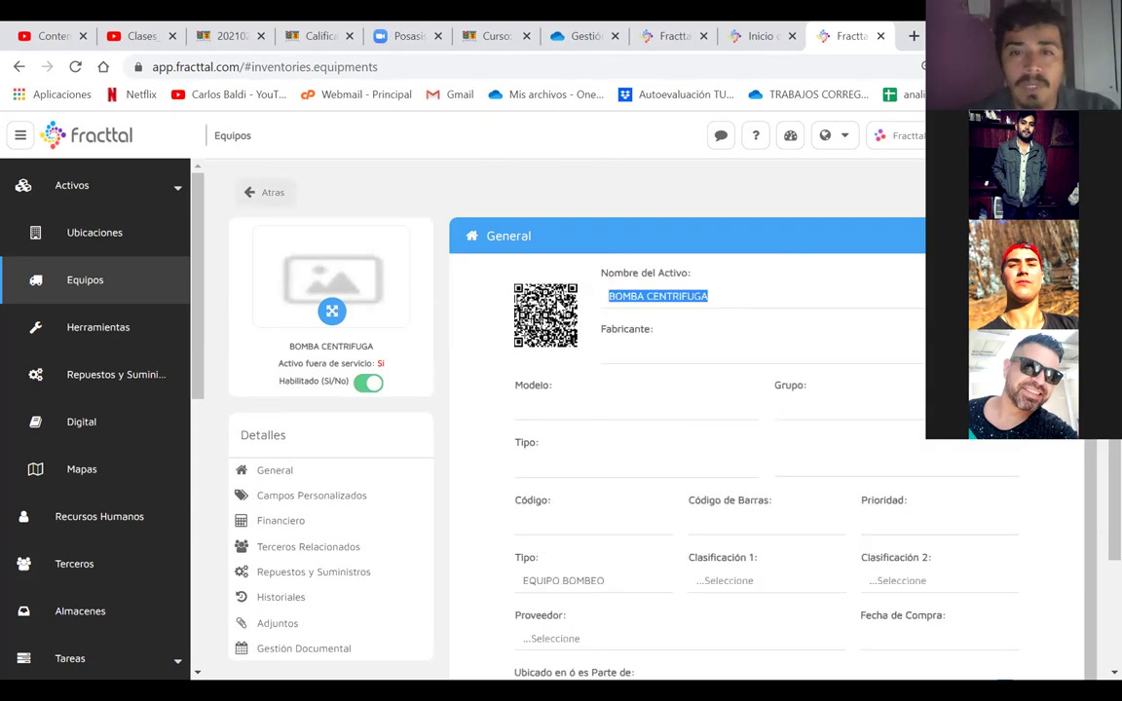
pyautogui.click(726, 295)
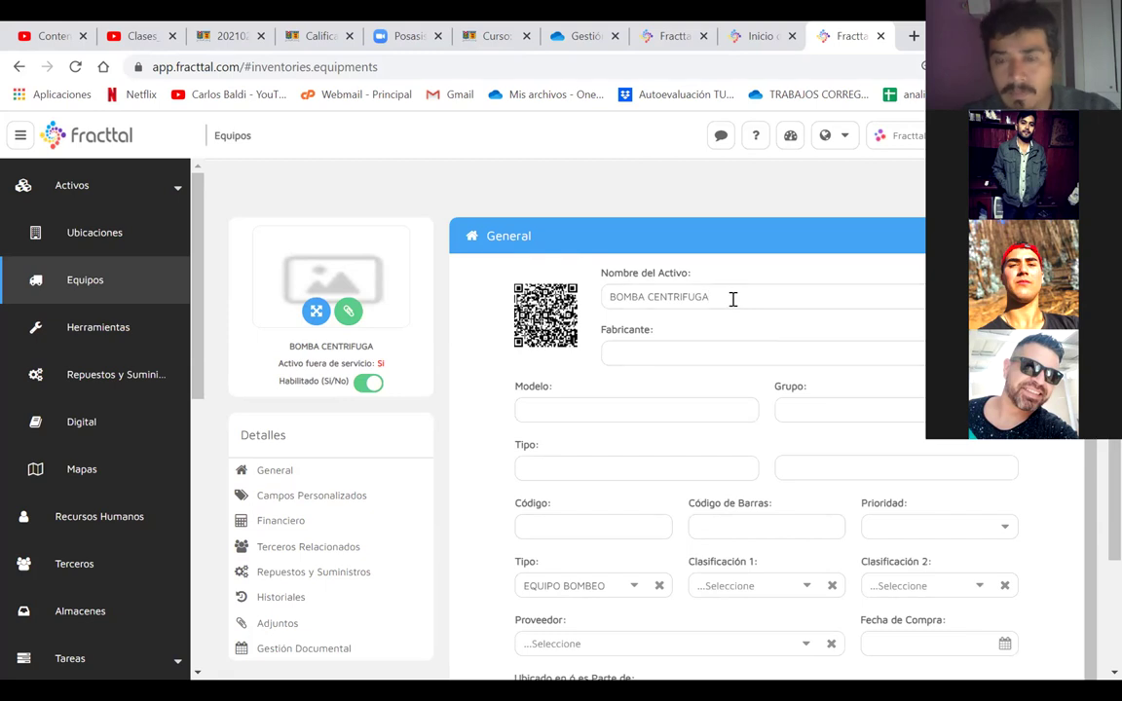
pyautogui.write('-')
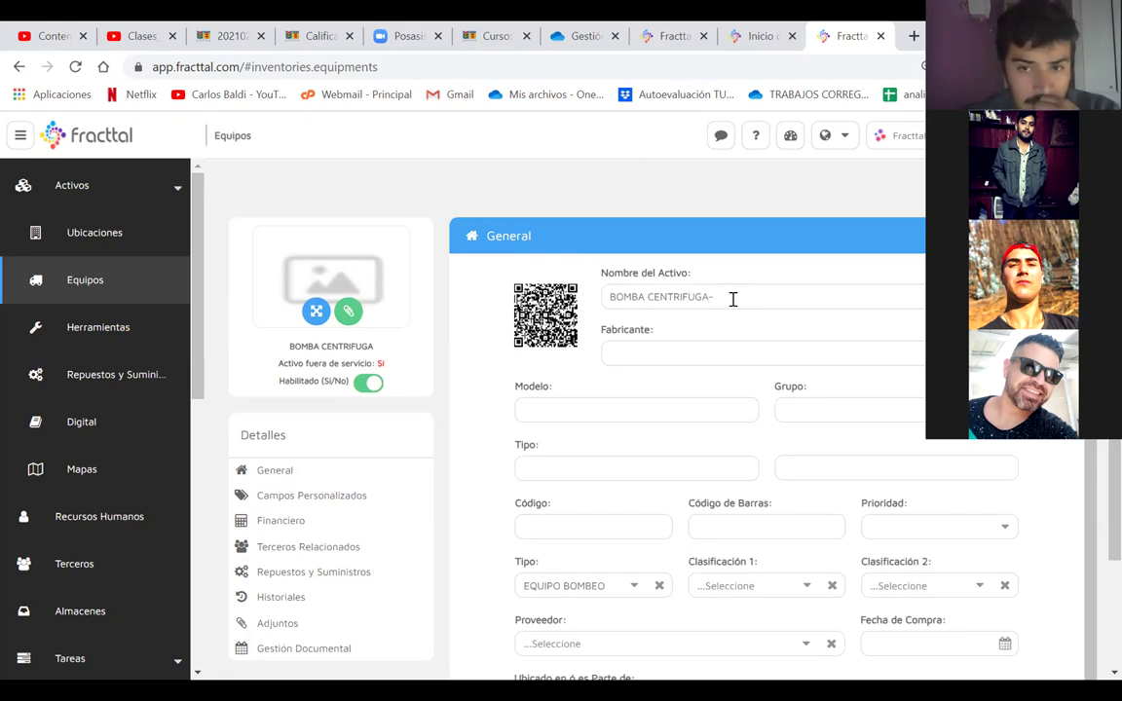
pyautogui.write('VES')
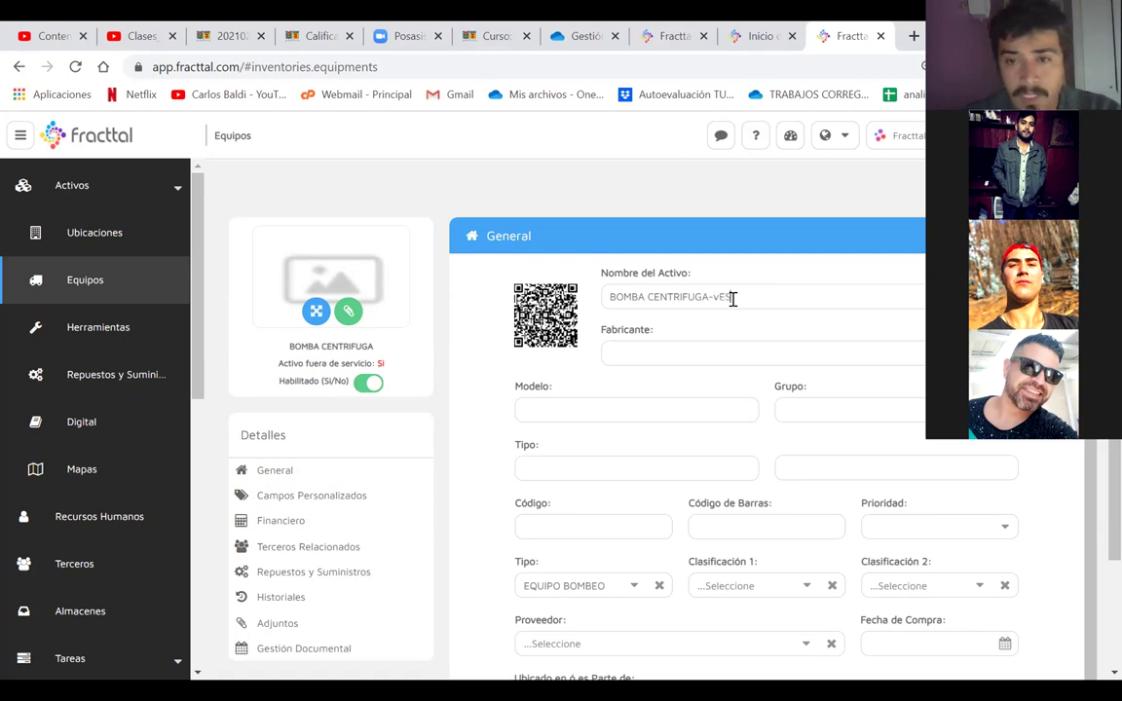
pyautogui.write('PE')
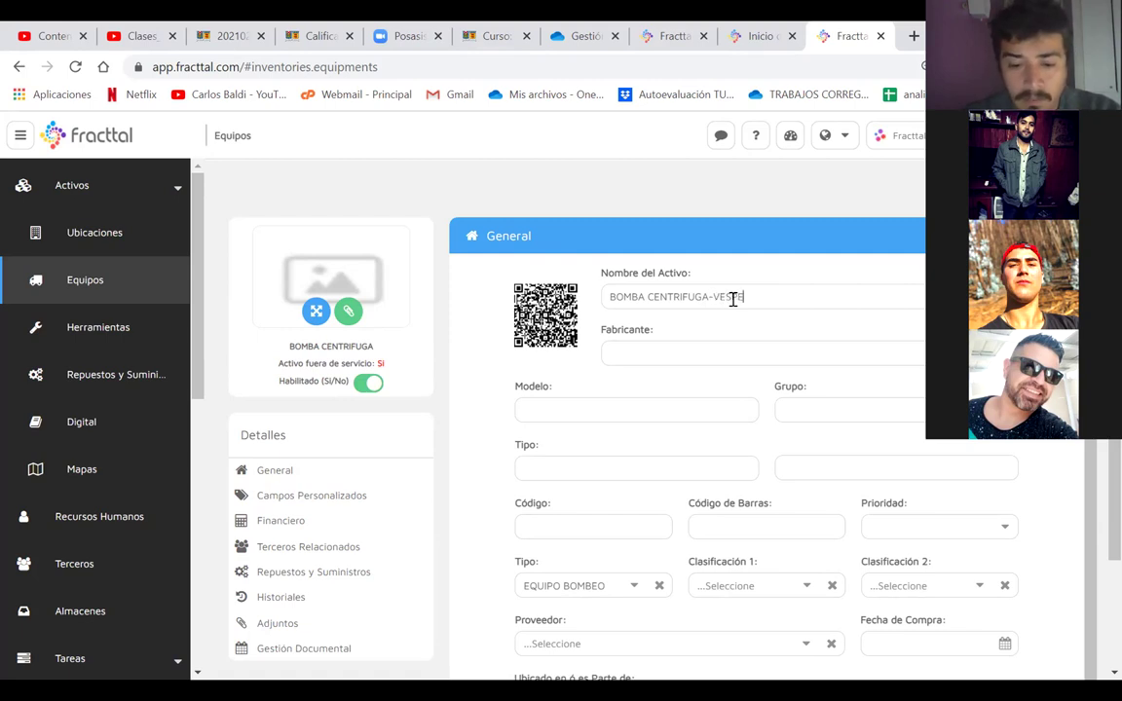
pyautogui.write('RTINO 20')
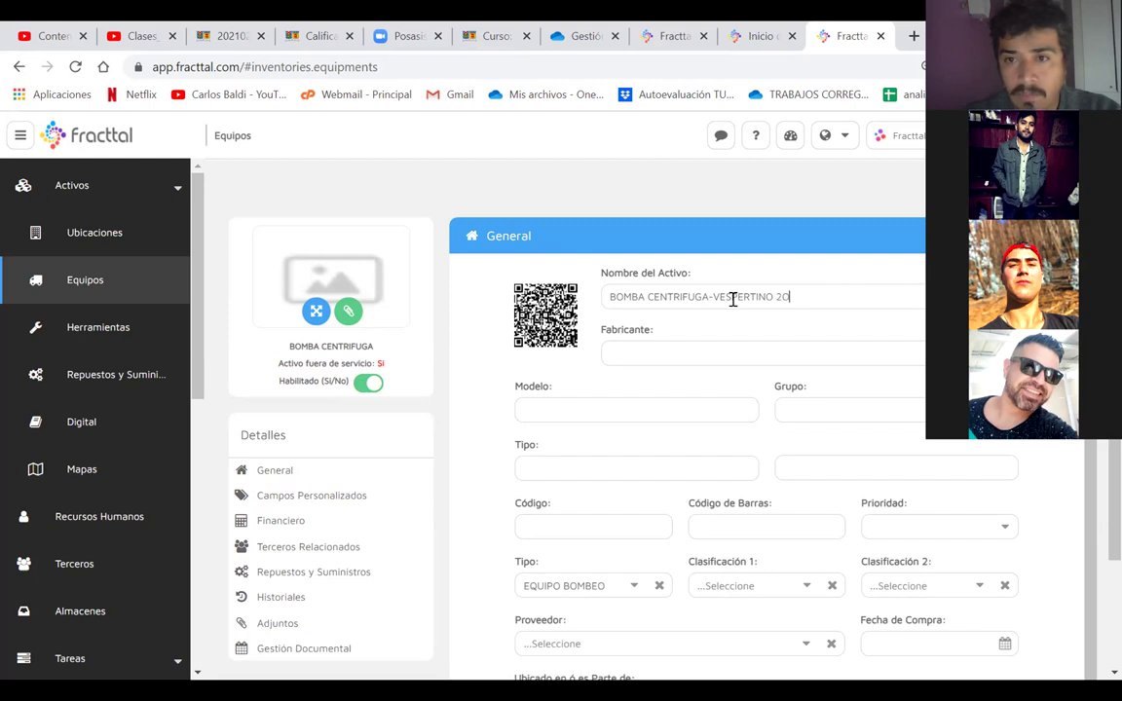
pyautogui.write('21')
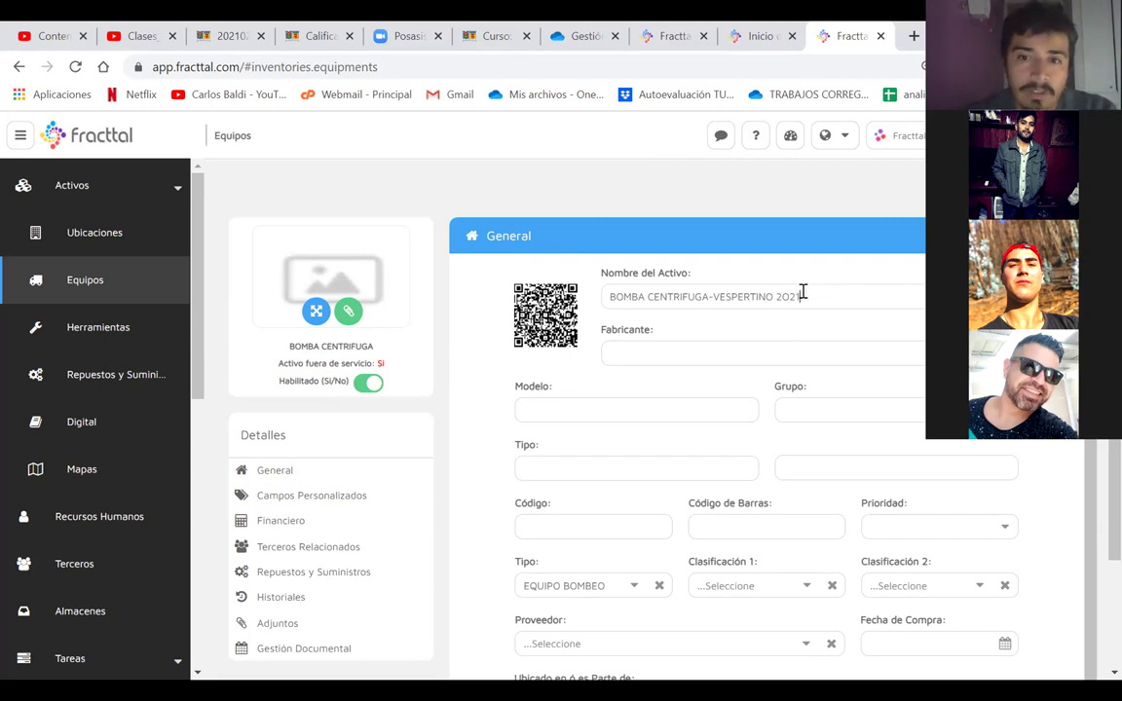
pyautogui.moveTo(804, 296); pyautogui.dragTo(588, 315)
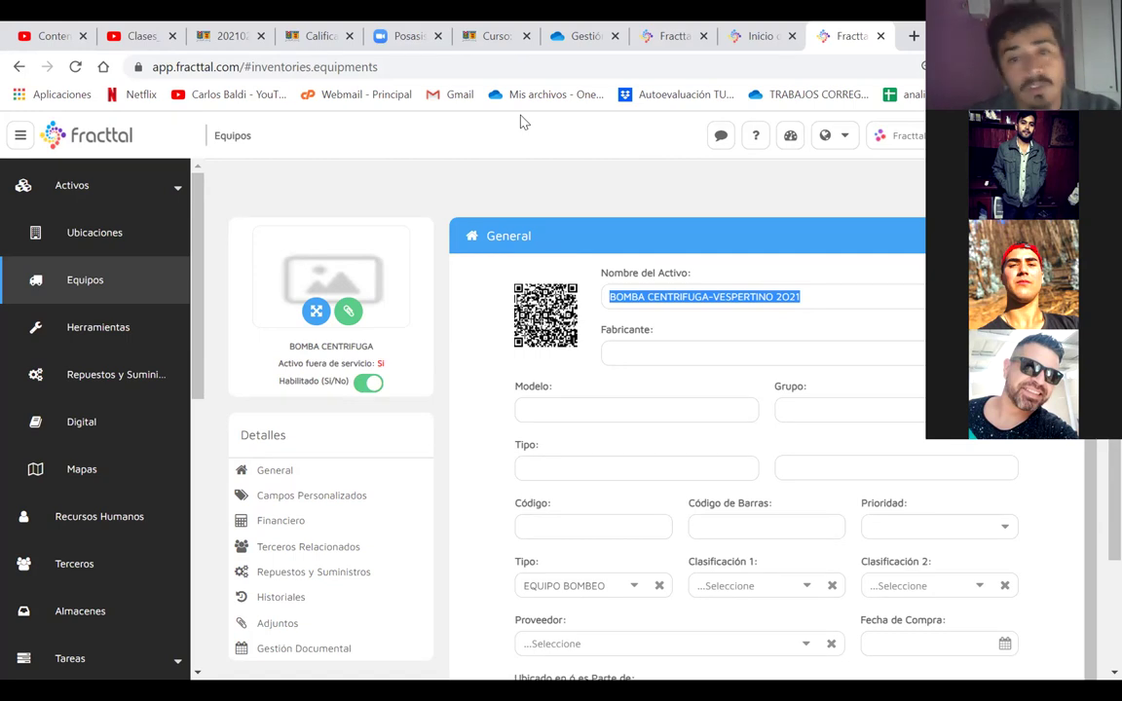
pyautogui.hotkey('alt', 'Tab')
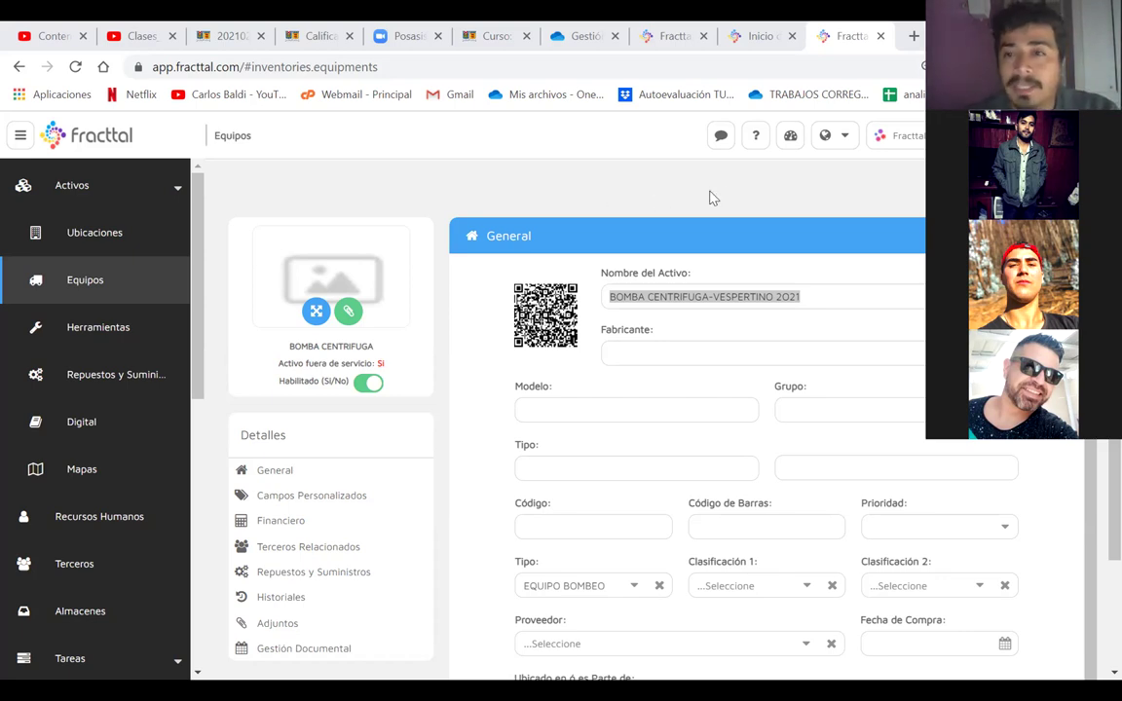
pyautogui.click(804, 279)
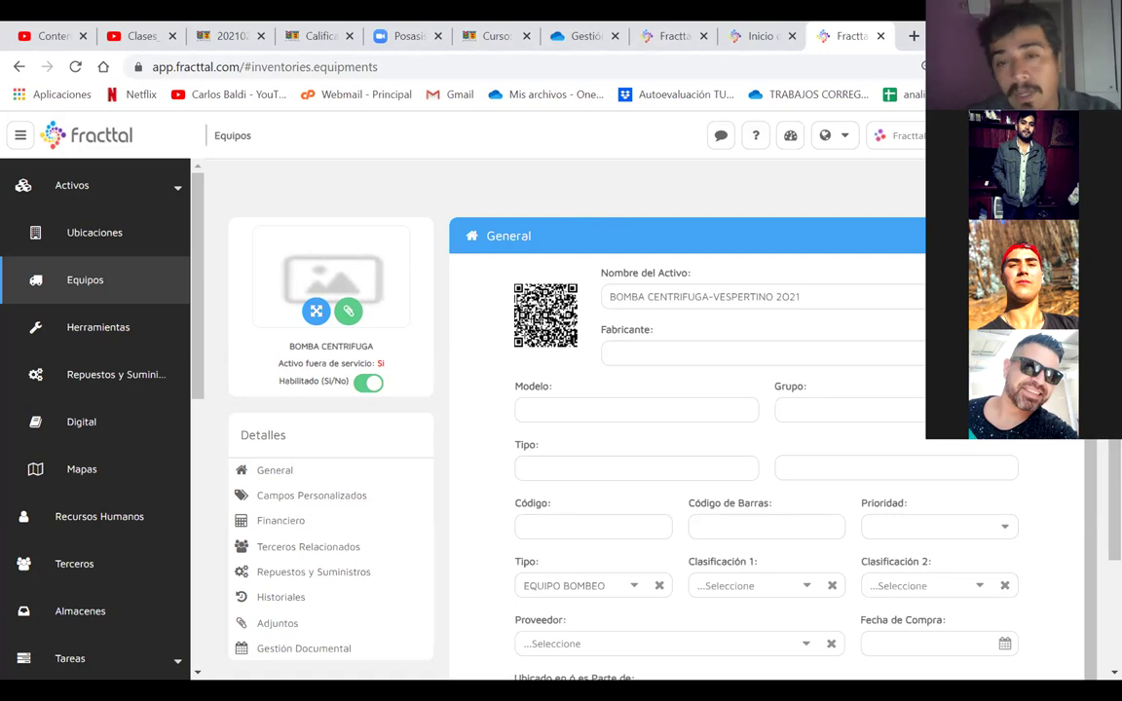
pyautogui.click(889, 228)
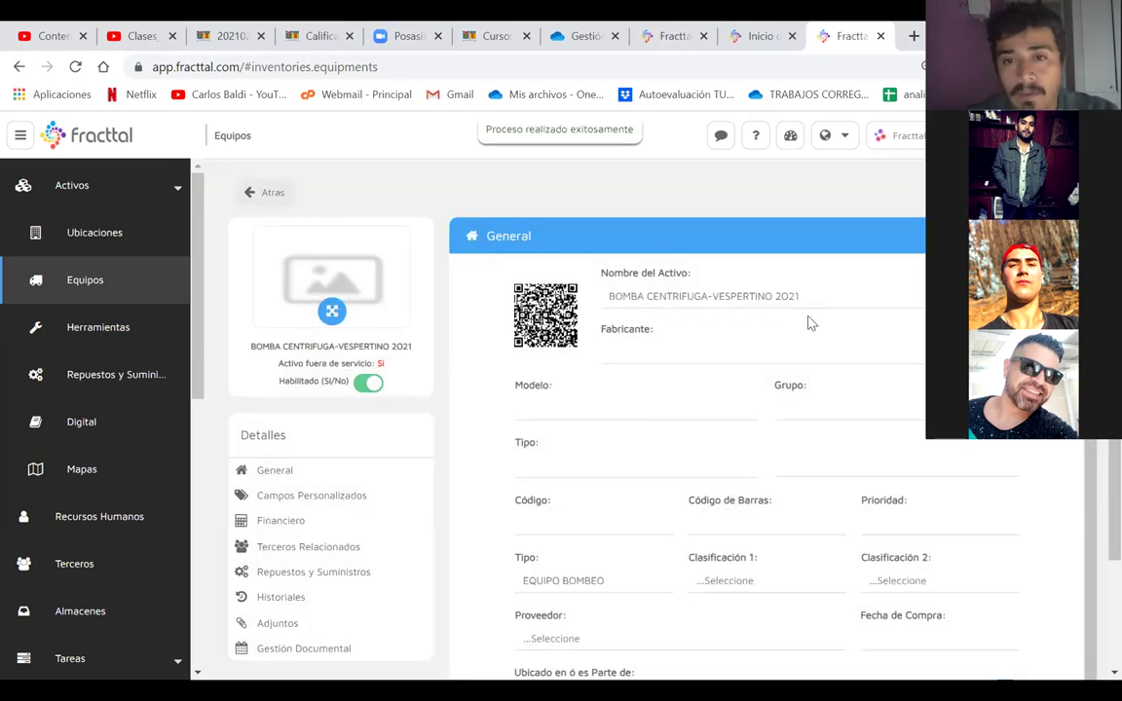
# - Return to the equipment list and open the record of Calentador de Salchichas Antunes HDC-21 A
pyautogui.click(251, 197)
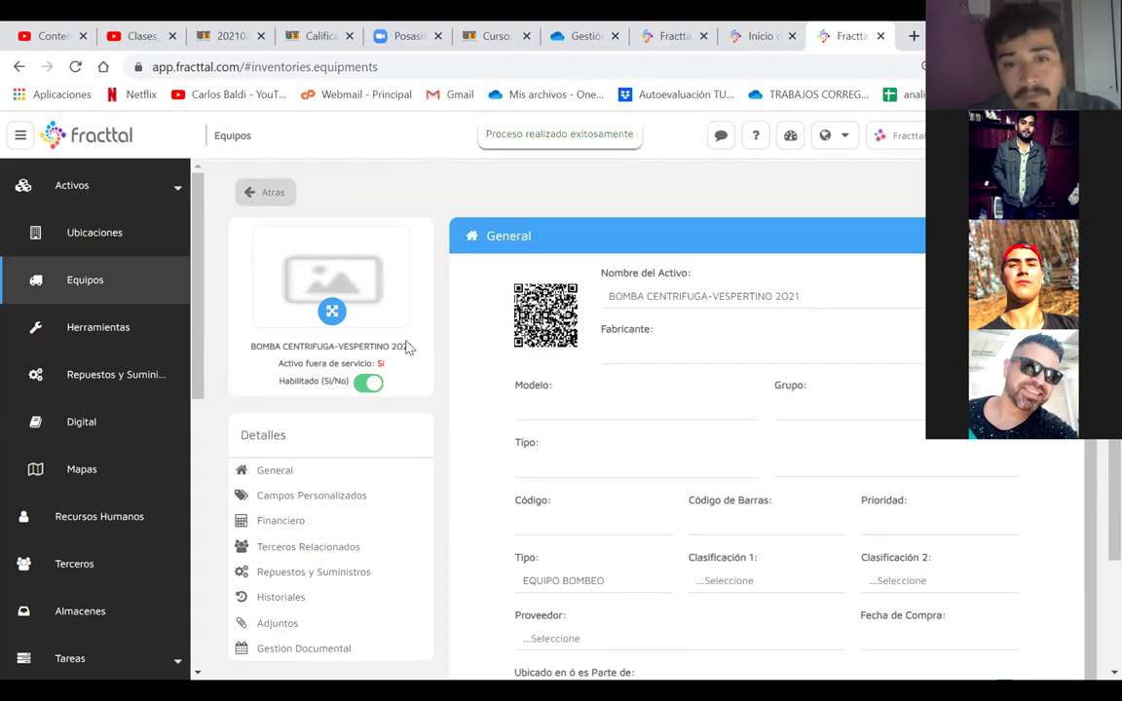
pyautogui.scroll(-2, 562, 443)
pyautogui.scroll(-10, 562, 443)
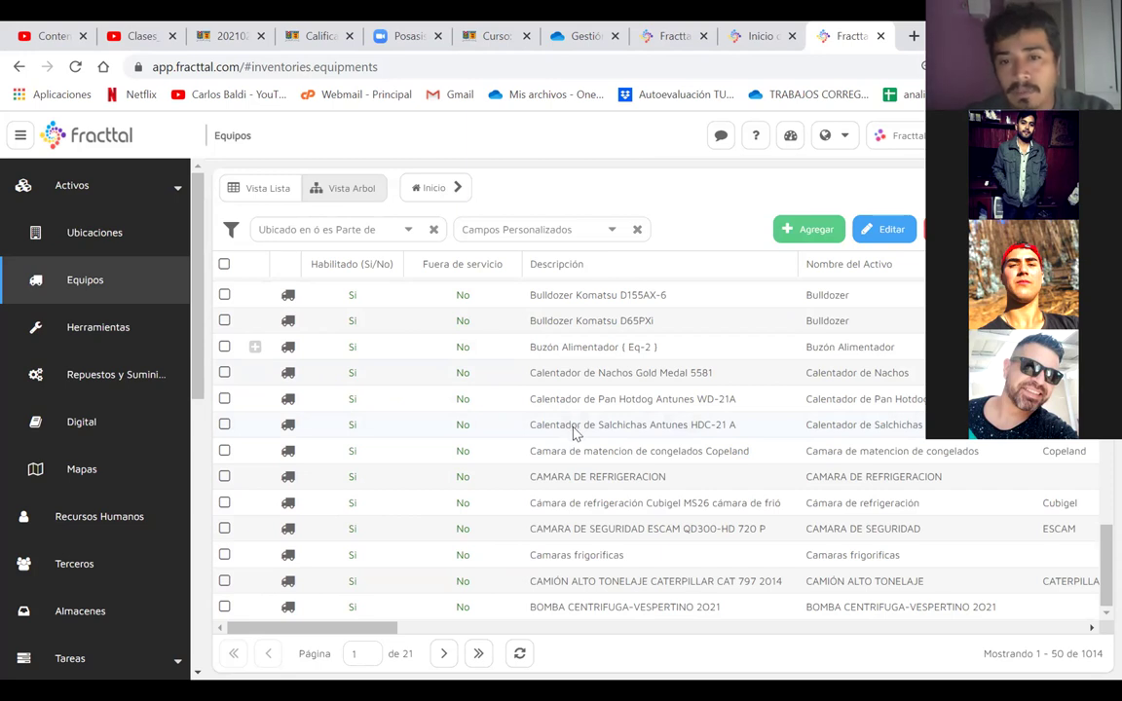
pyautogui.click(561, 428)
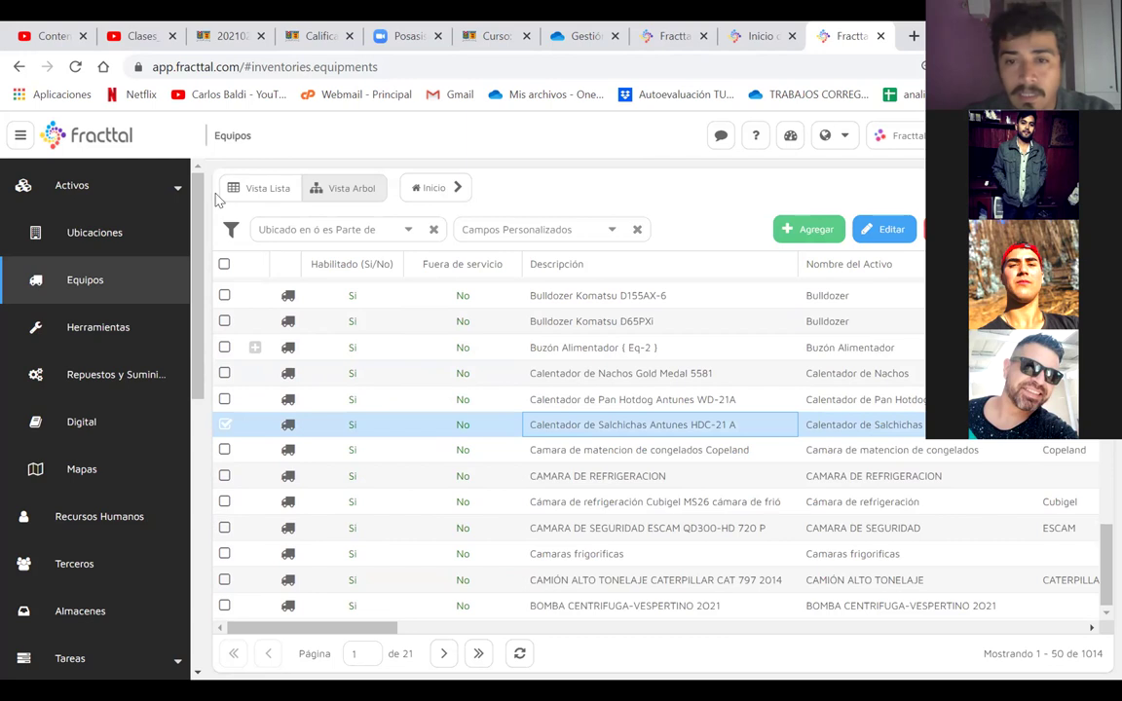
pyautogui.doubleClick(621, 426)
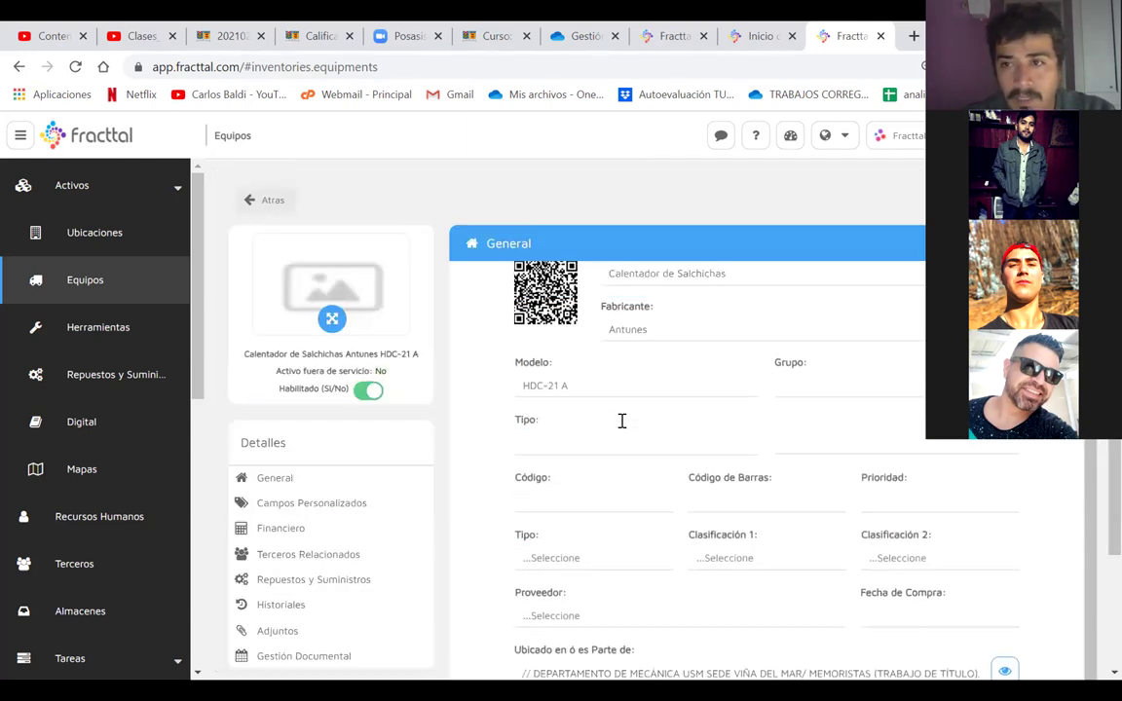
# - Turn the "Visible para todos?" option on and back off in the Calentador de Salchichas record
pyautogui.rightClick(764, 203)
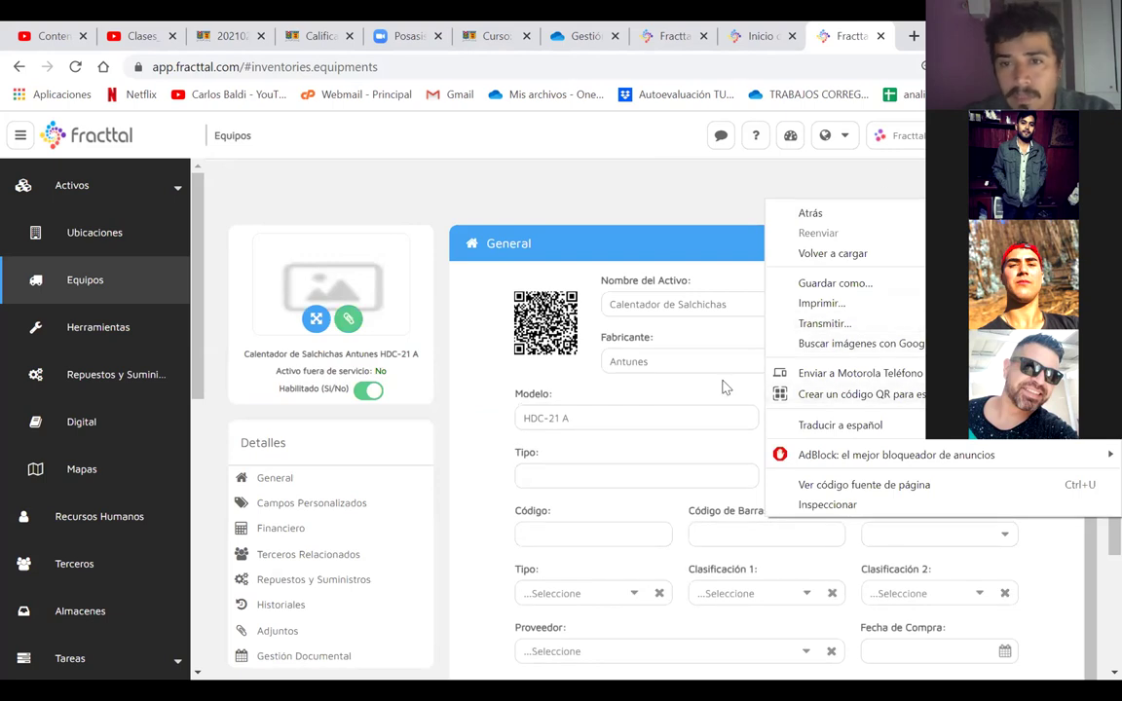
pyautogui.scroll(-1, 654, 349)
pyautogui.click(1070, 582)
pyautogui.scroll(-1, 1061, 585)
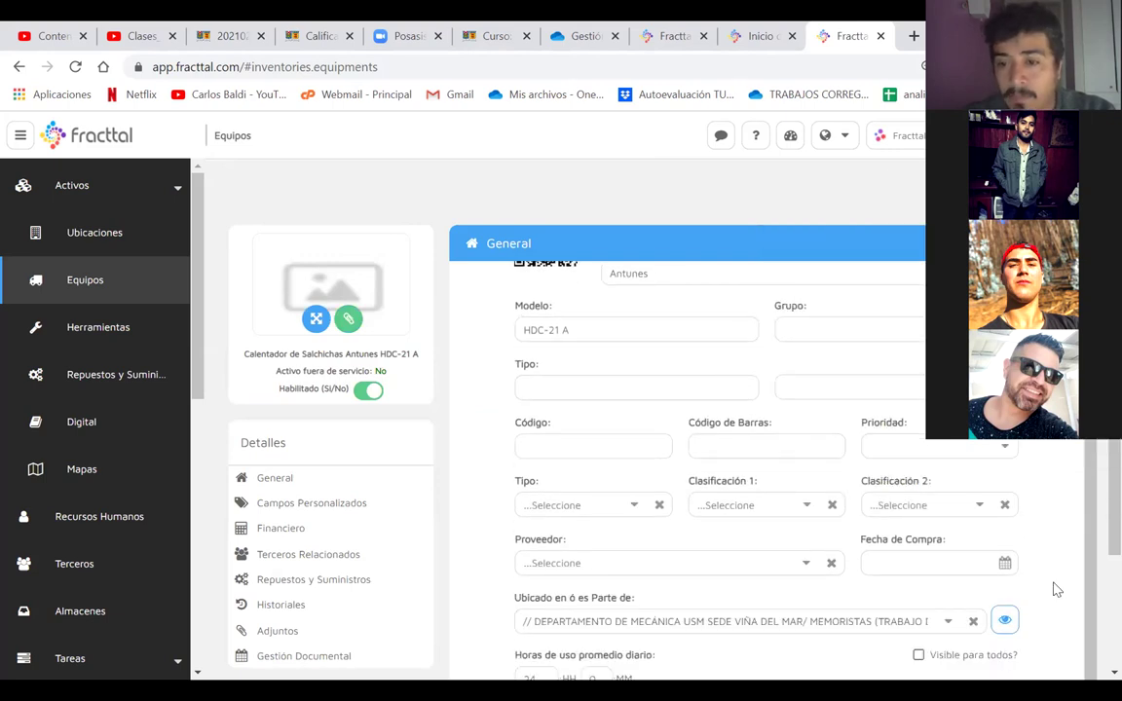
pyautogui.click(918, 599)
pyautogui.rightClick(917, 602)
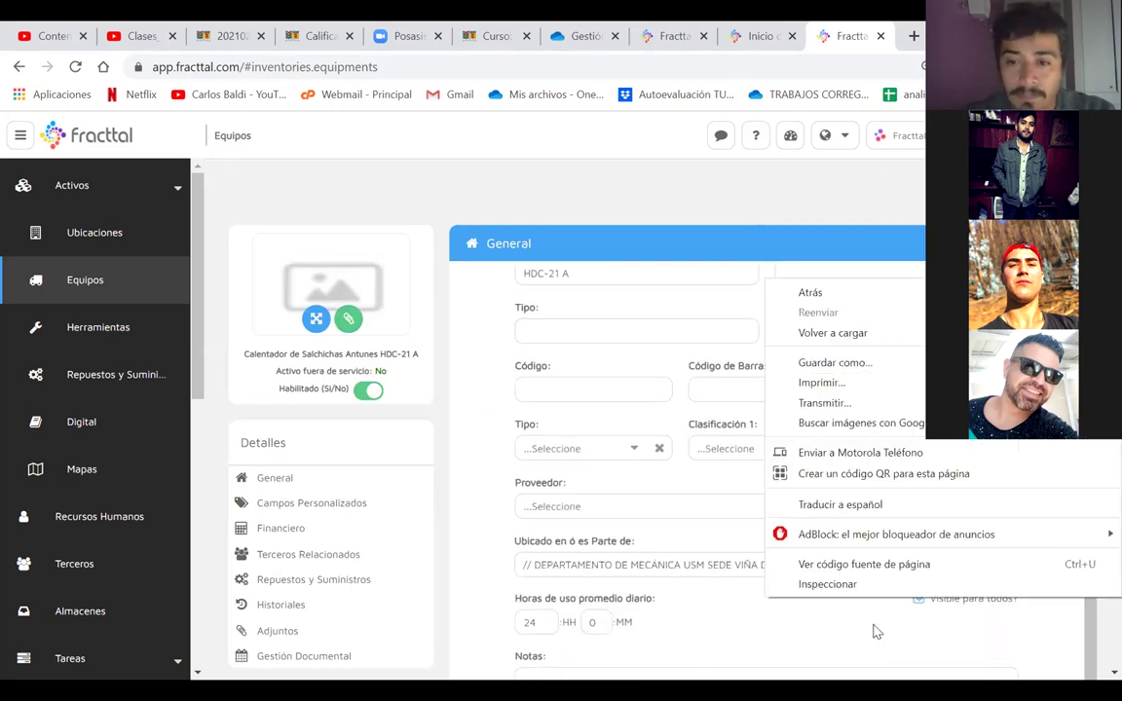
pyautogui.click(841, 635)
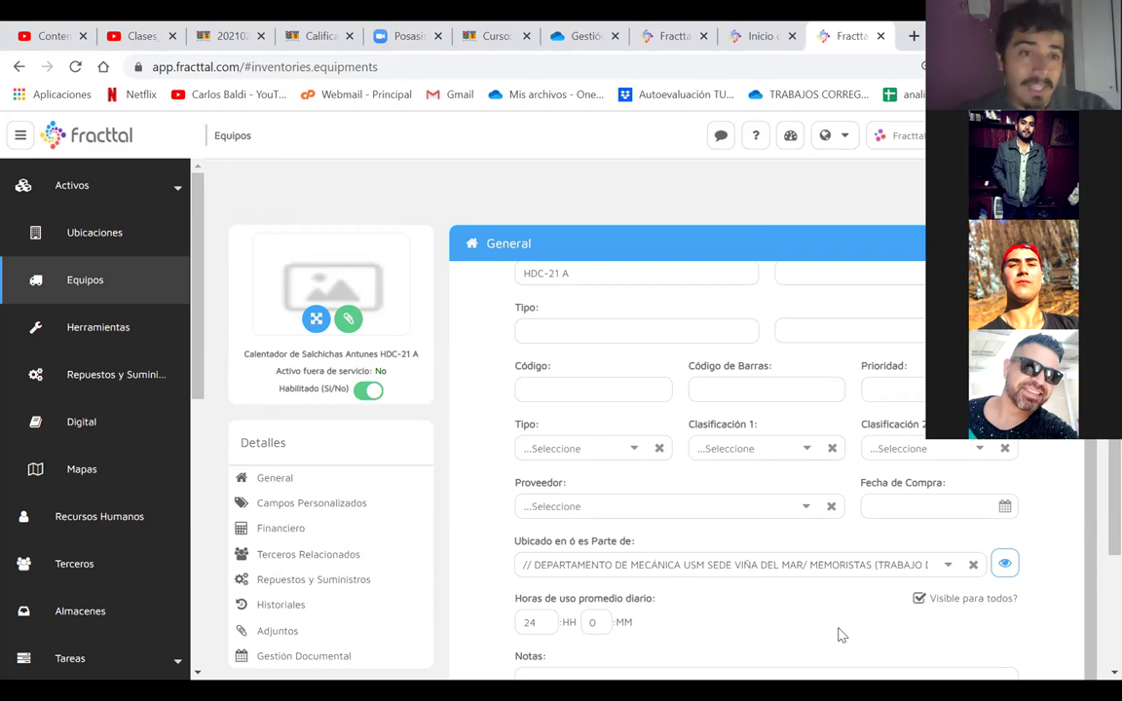
pyautogui.click(920, 599)
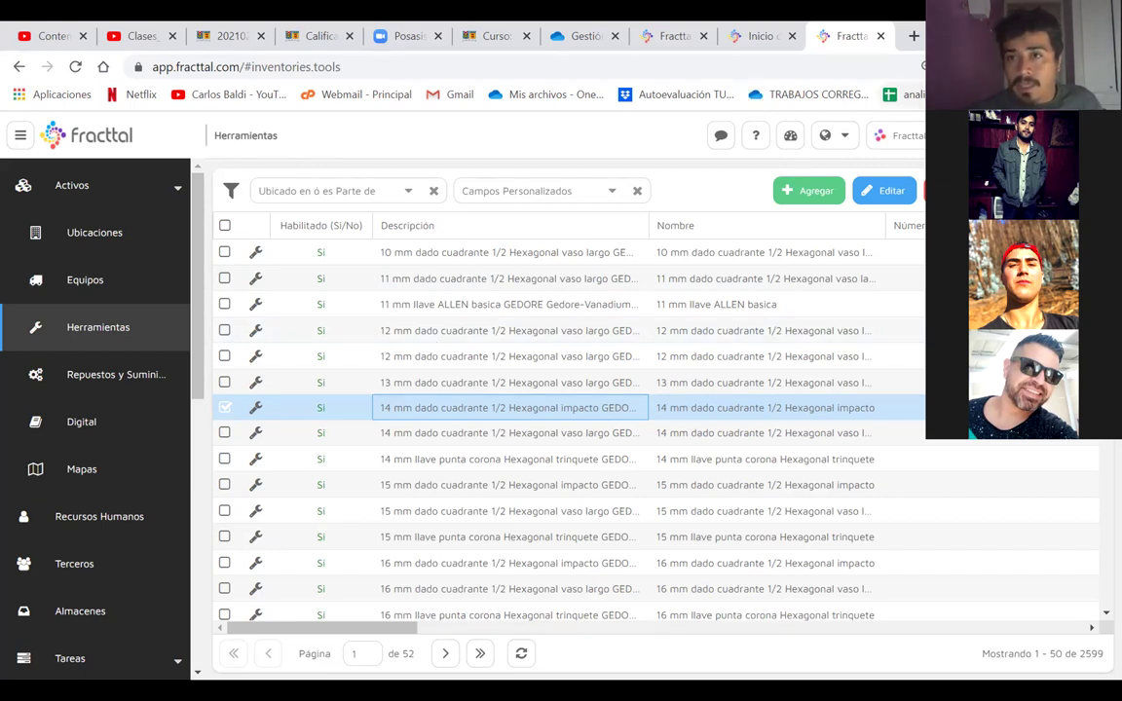
# - Widen the "Limitar Acceso a Esta Localización" column in the tools list and look over the classification and cost centre columns
pyautogui.hscroll(4, 784, 333)
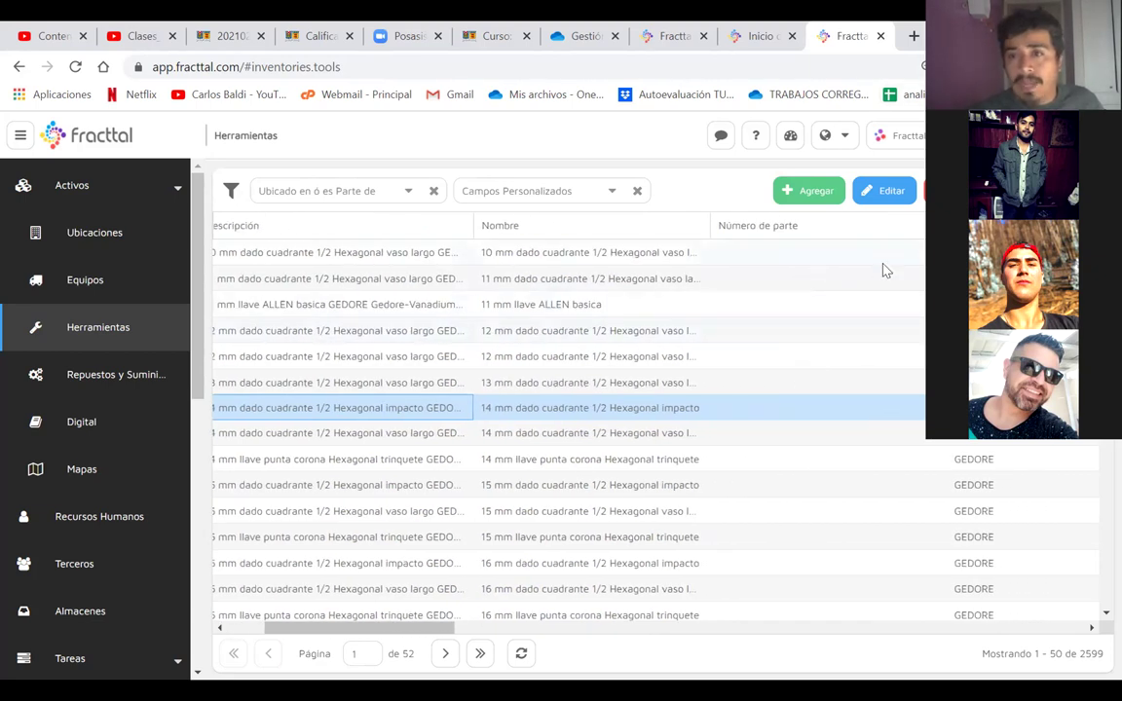
pyautogui.hscroll(3, 884, 269)
pyautogui.hscroll(12, 884, 269)
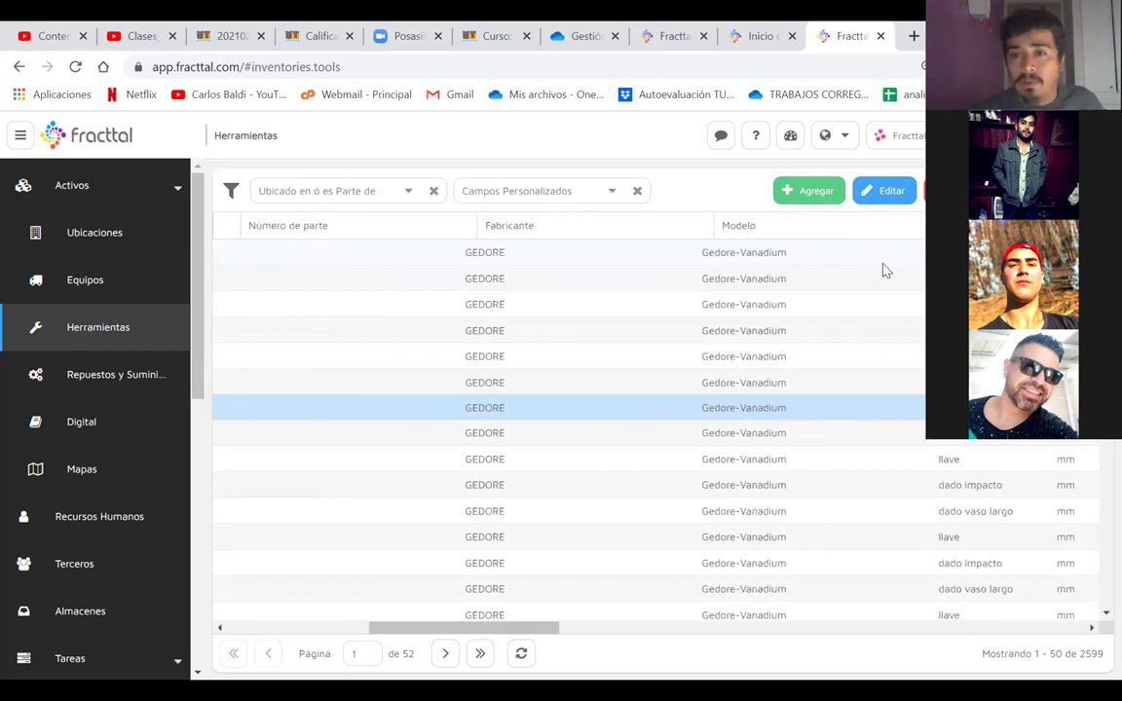
pyautogui.hscroll(16, 884, 270)
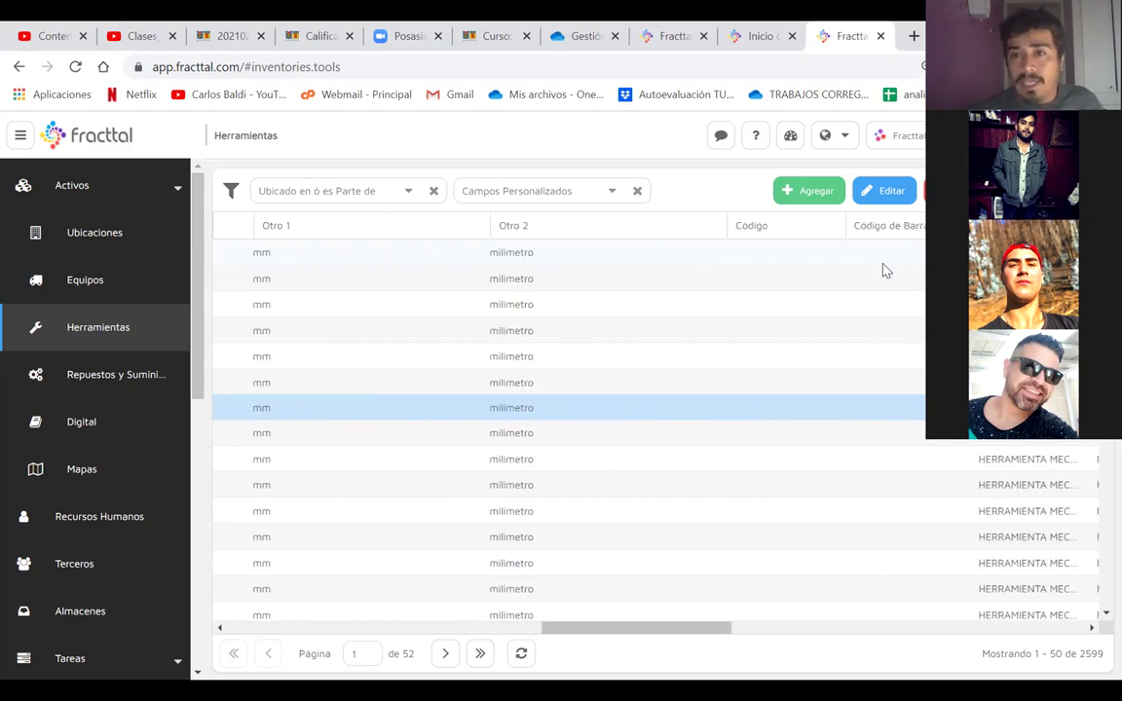
pyautogui.hscroll(15, 884, 270)
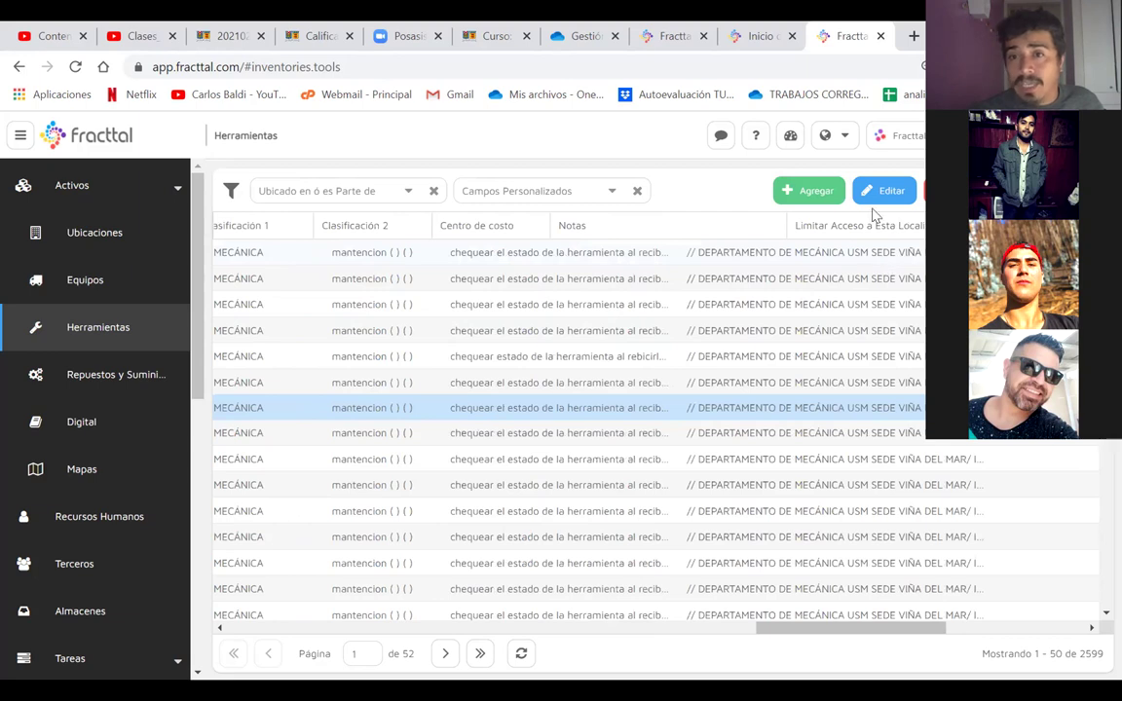
pyautogui.hscroll(6, 869, 218)
pyautogui.moveTo(860, 224); pyautogui.dragTo(1048, 225)
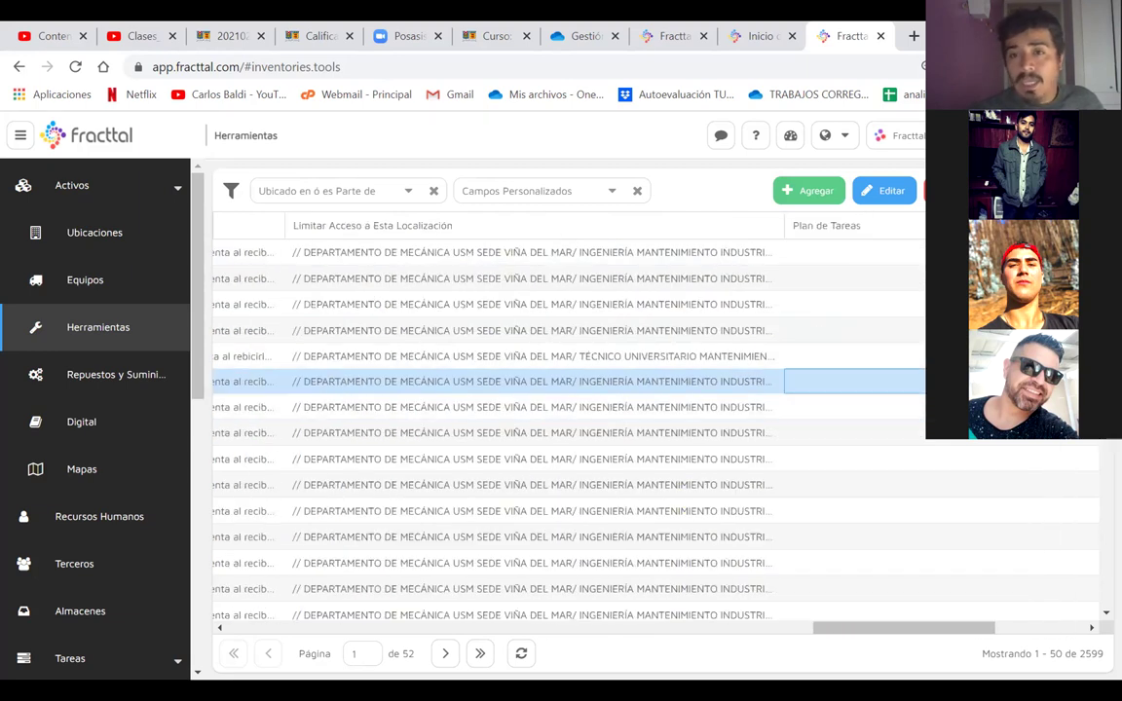
pyautogui.hscroll(-16, 638, 346)
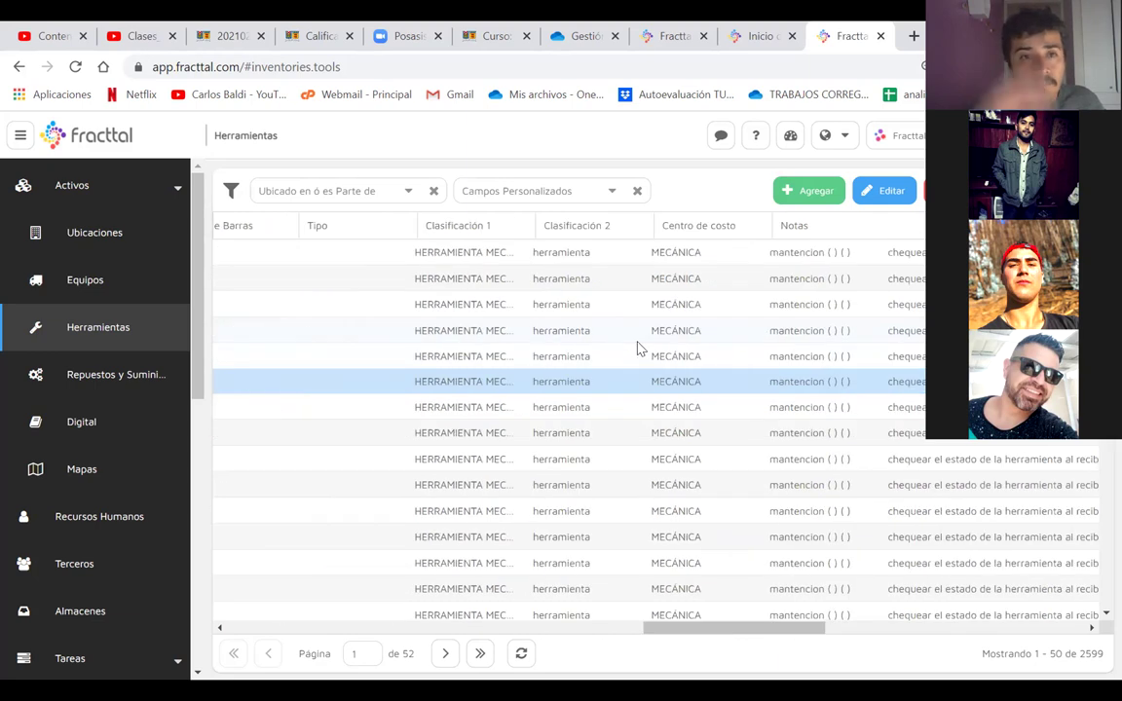
# - Open the record of the 13 mm dado cuadrante 1/2 Hexagonal vaso largo tool and inspect its full access-limiting location
pyautogui.hscroll(-10, 638, 347)
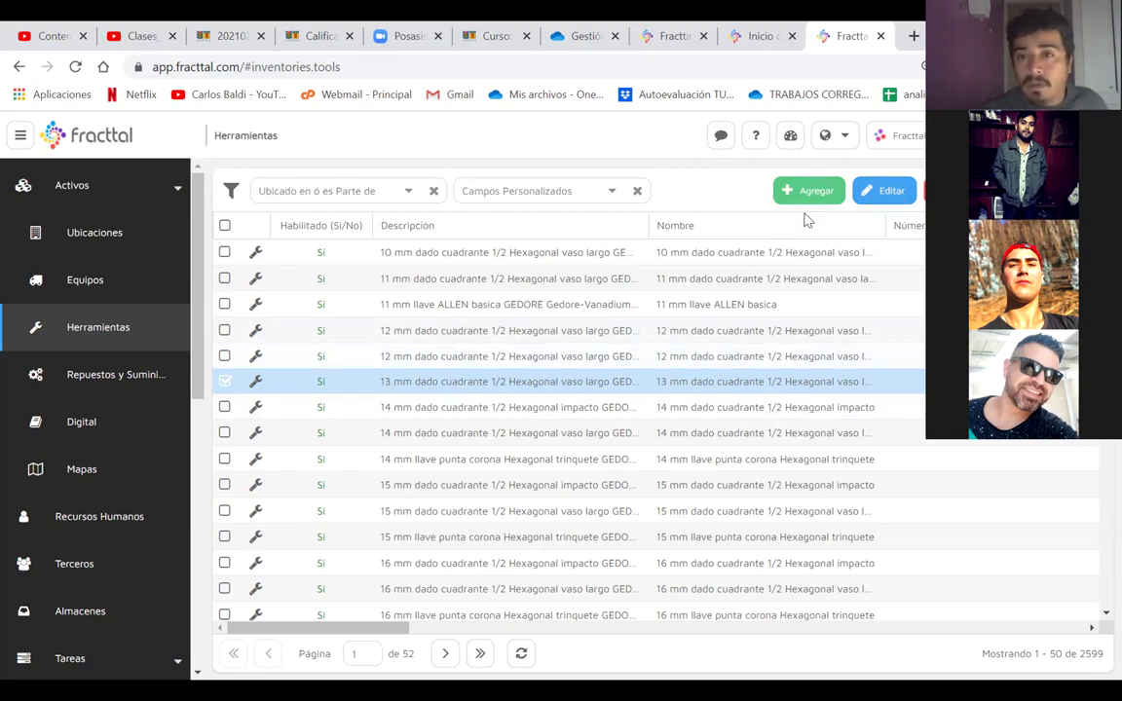
pyautogui.click(893, 194)
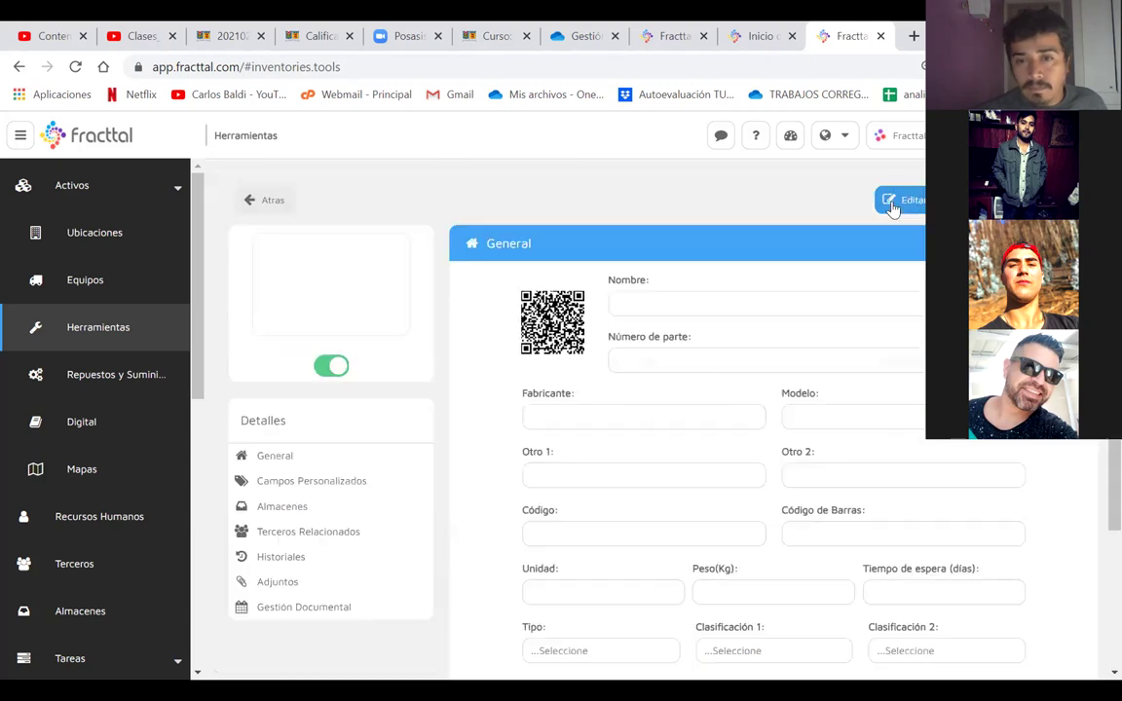
pyautogui.scroll(-3, 759, 573)
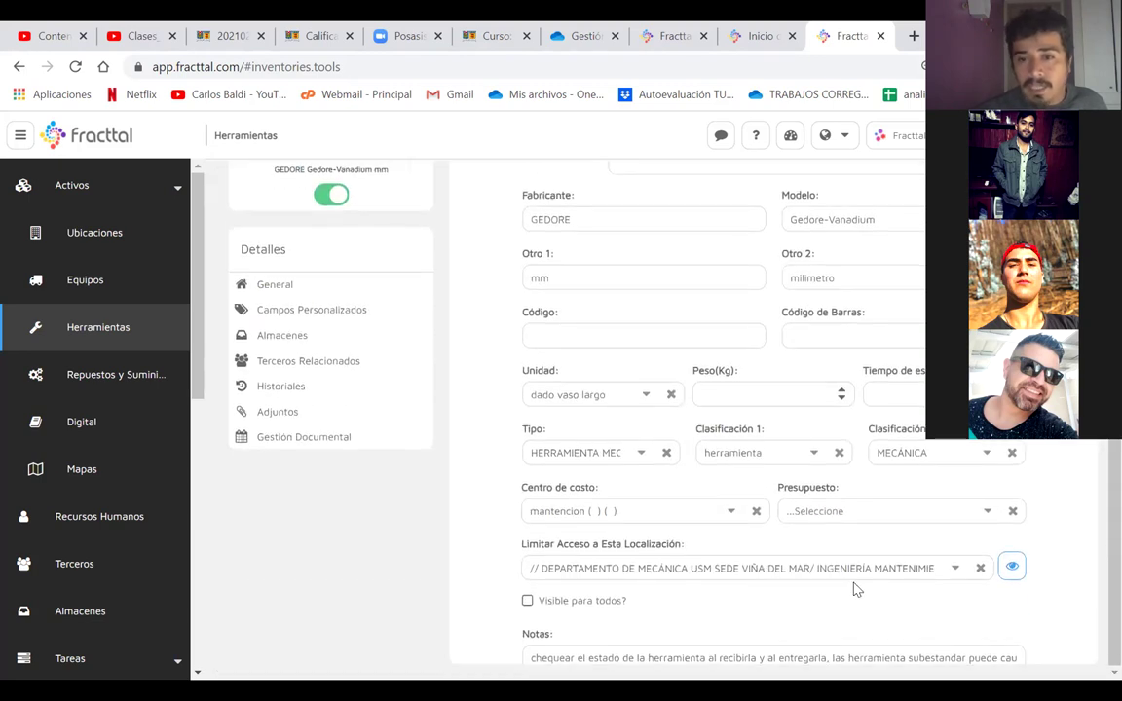
pyautogui.moveTo(799, 569); pyautogui.dragTo(982, 640)
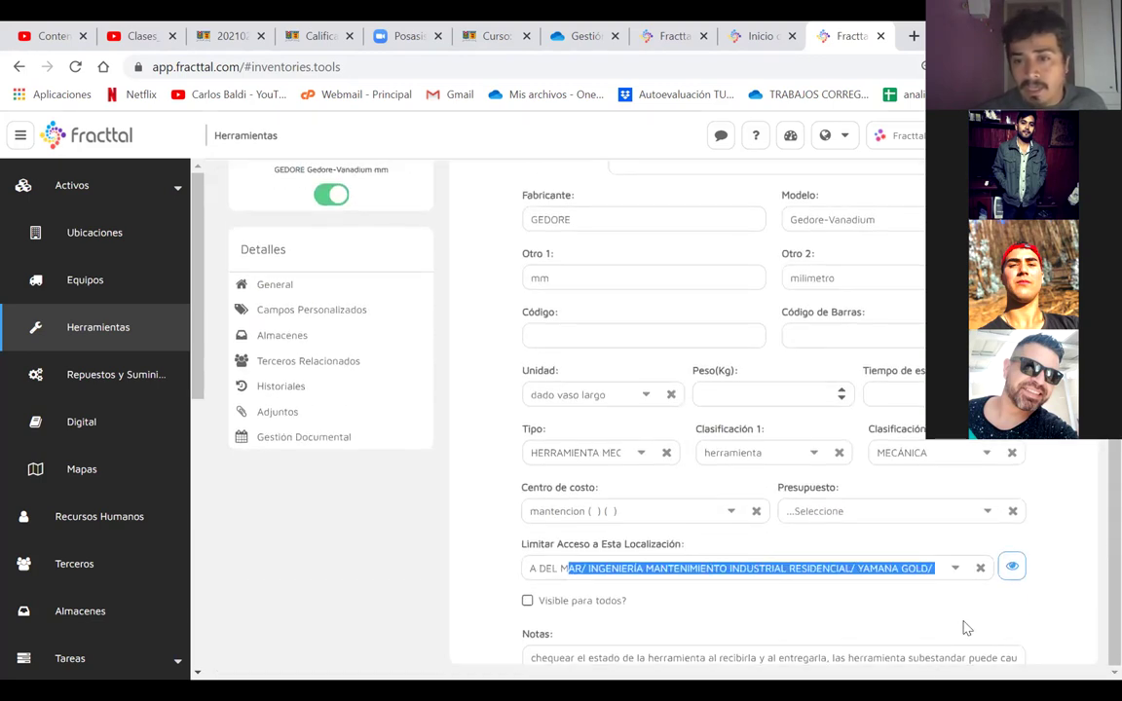
# - Open the location picker for "Limitar Acceso a Esta Localización" and look through page 44 of the assets
pyautogui.click(954, 571)
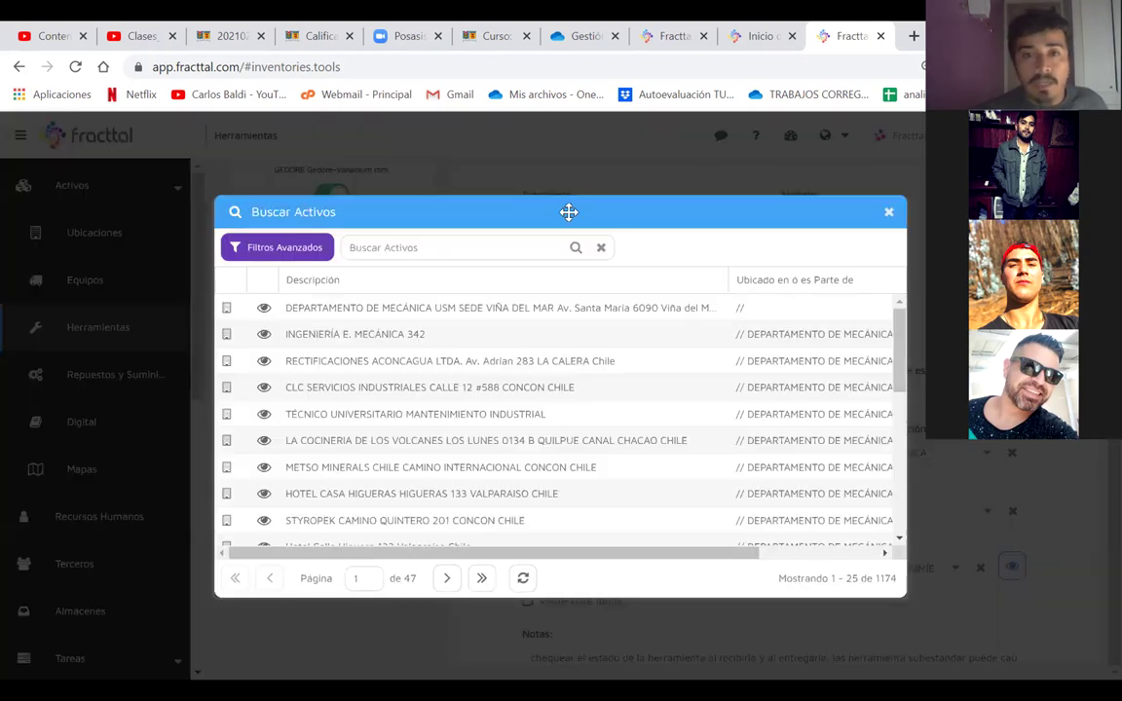
pyautogui.moveTo(618, 213); pyautogui.dragTo(786, 179)
pyautogui.moveTo(718, 180); pyautogui.dragTo(661, 180)
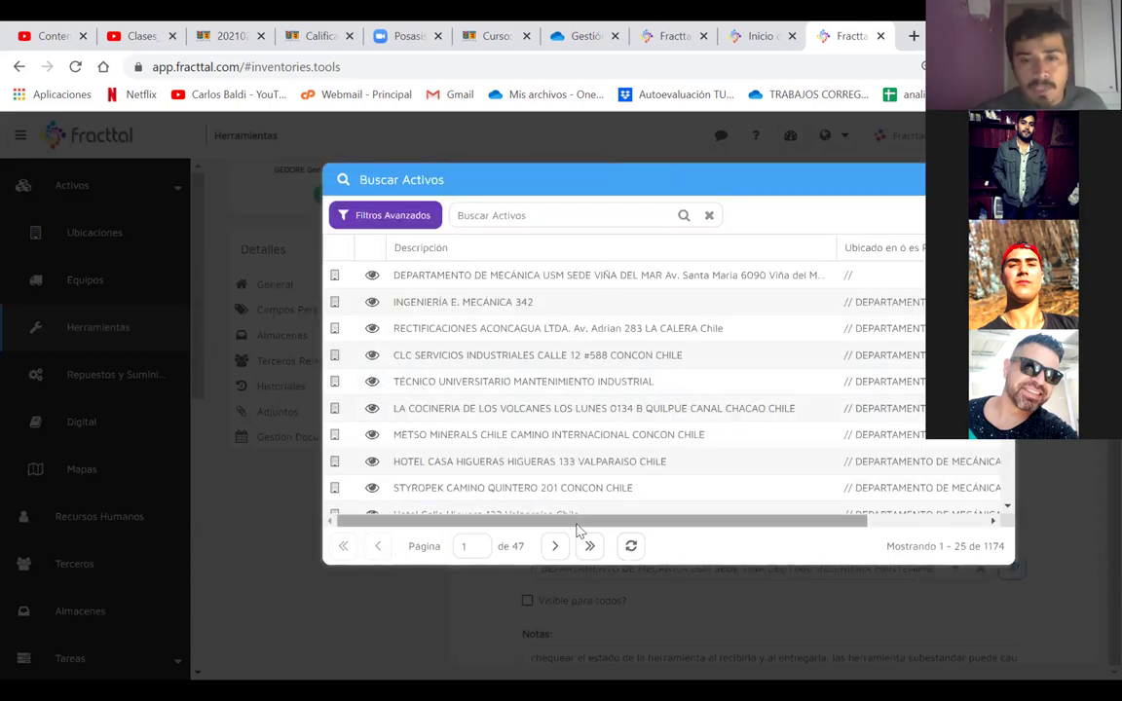
pyautogui.doubleClick(463, 547)
pyautogui.write('44')
pyautogui.press('Return')
pyautogui.scroll(-5, 459, 490)
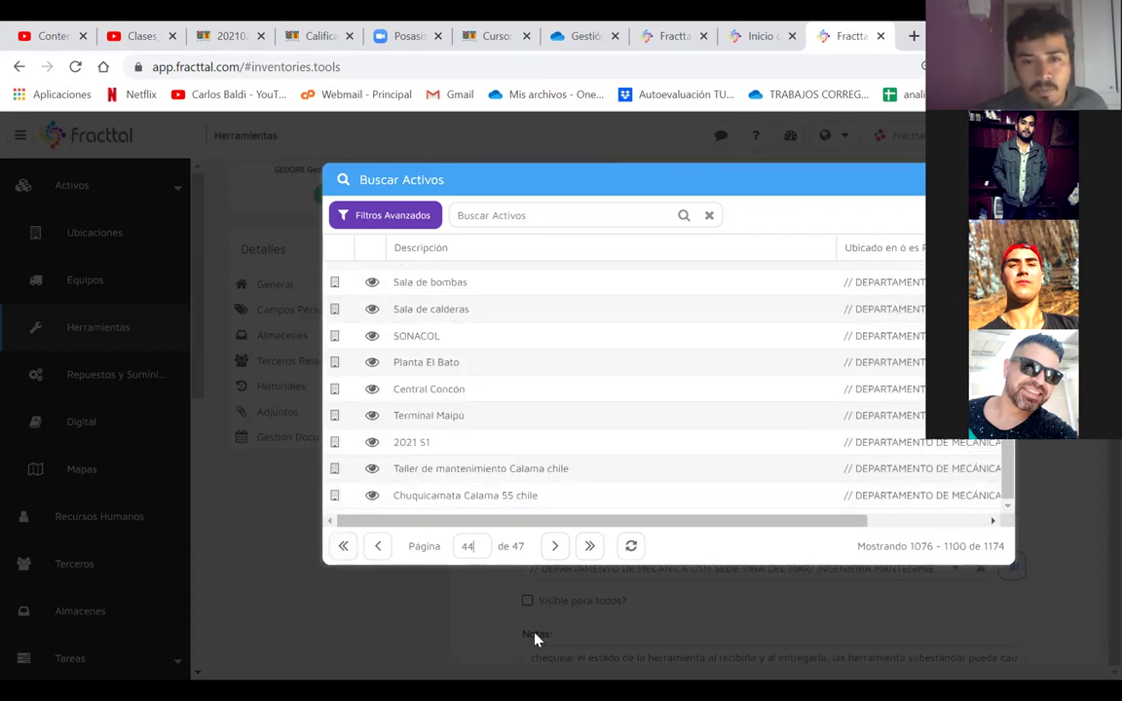
# - Go to page 32 of the asset search and choose Compresor N°1 as the location limiting access to the tool
pyautogui.doubleClick(453, 547)
pyautogui.write('32')
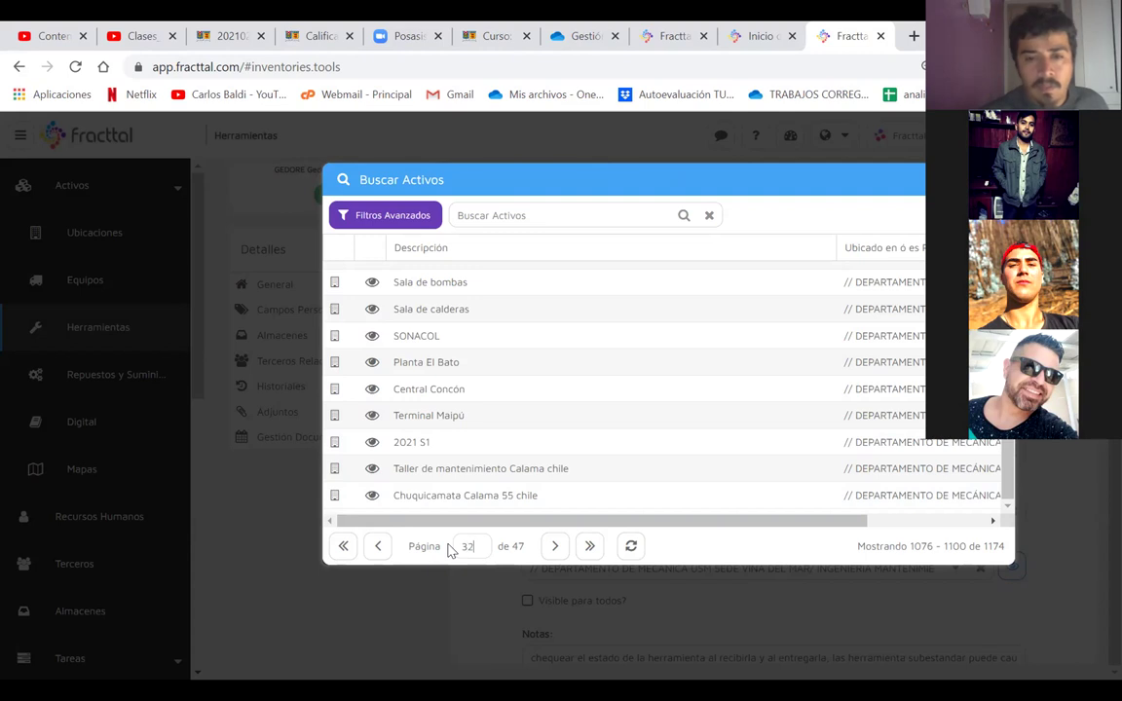
pyautogui.press('Return')
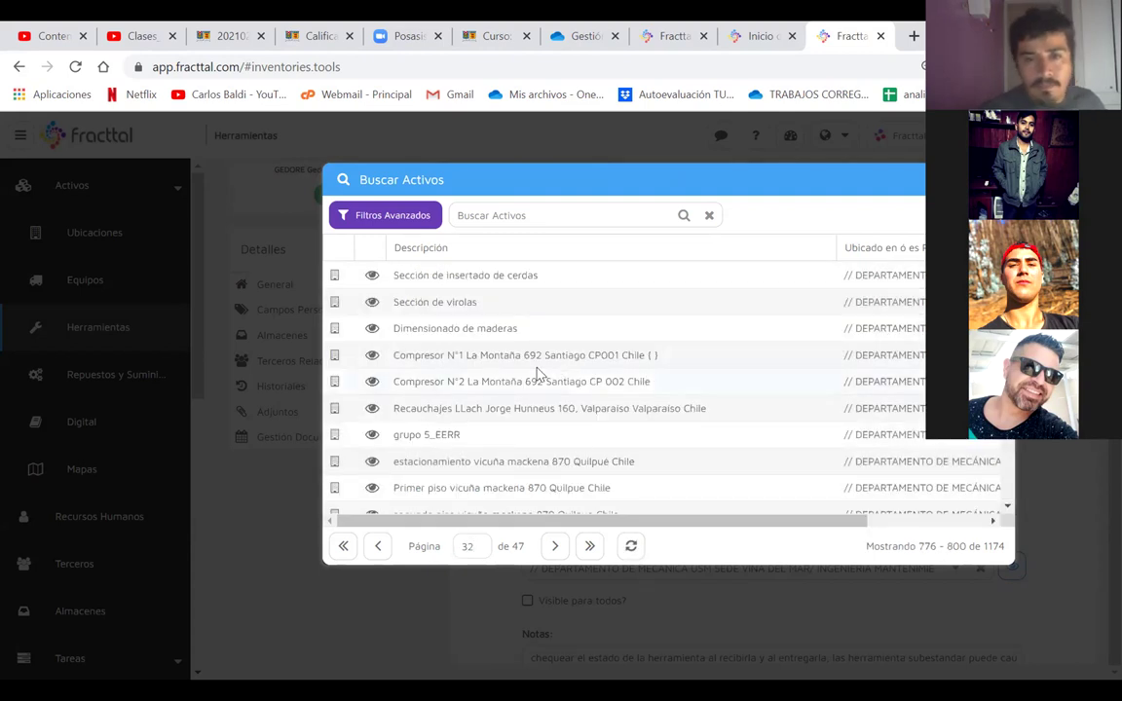
pyautogui.click(468, 355)
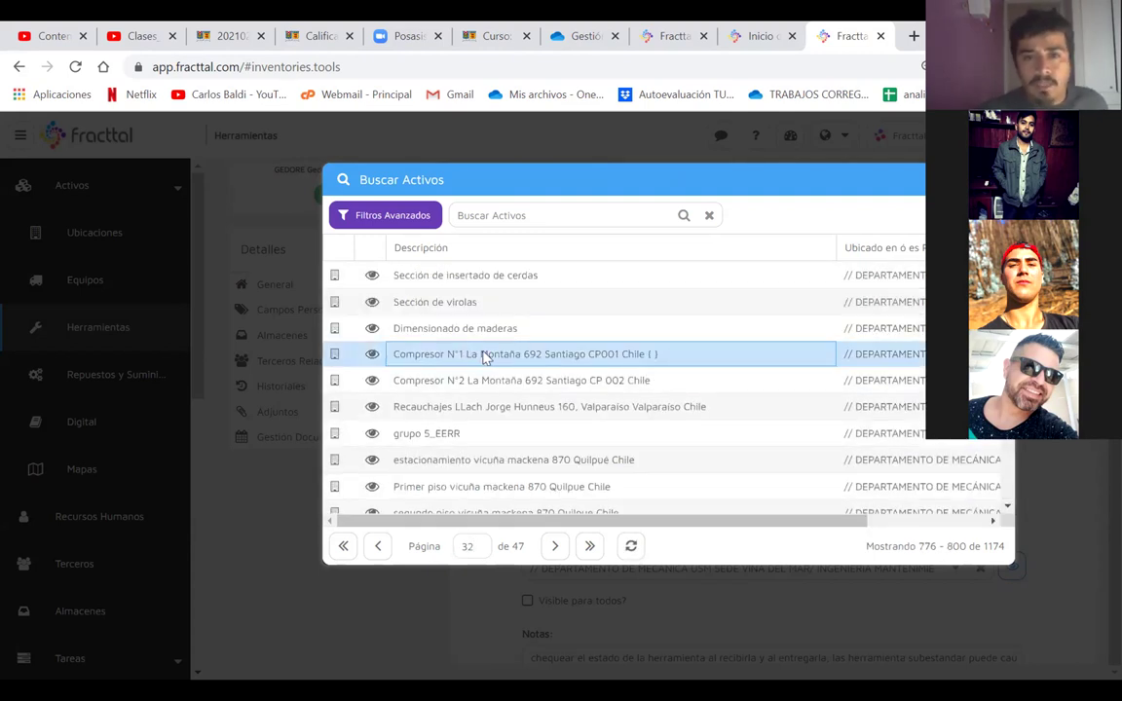
pyautogui.doubleClick(484, 355)
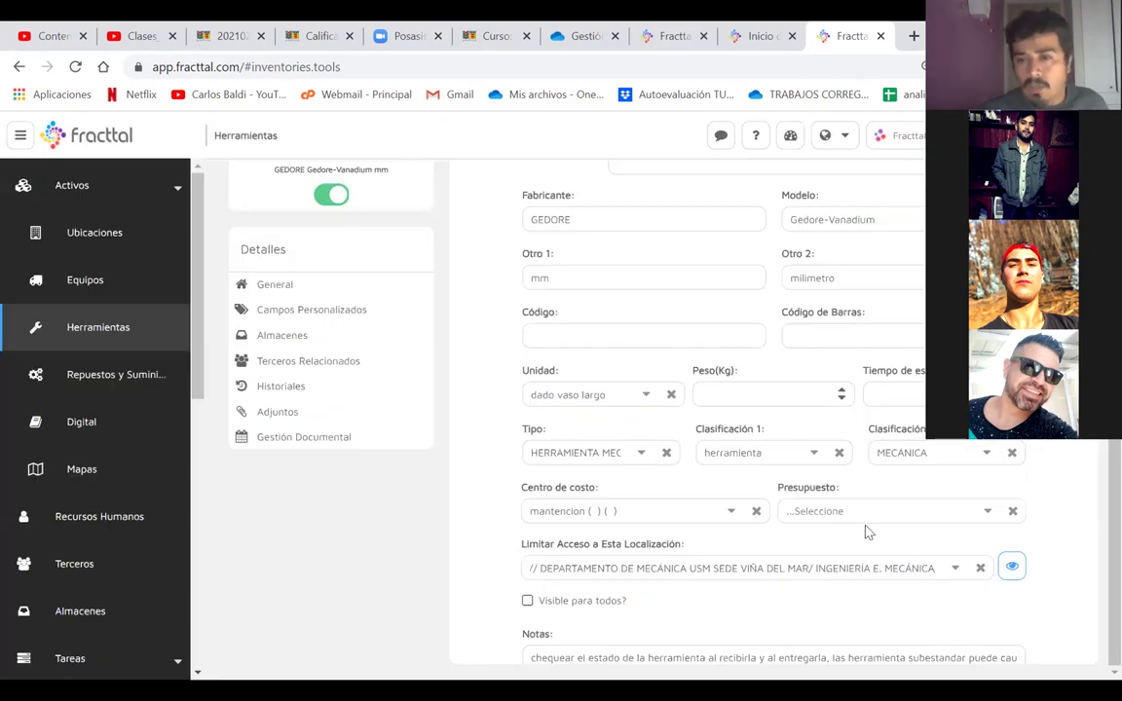
# - Turn the tool's "Visible para todos?" option on and back off, and read through its Notas text
pyautogui.click(527, 604)
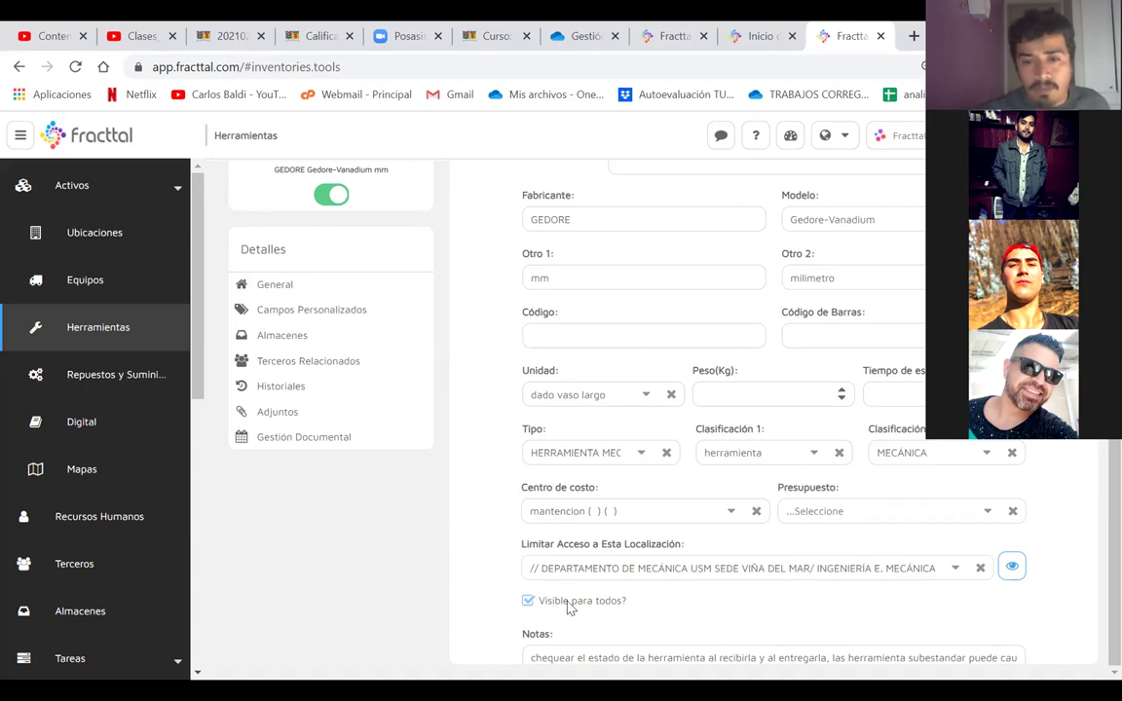
pyautogui.click(528, 600)
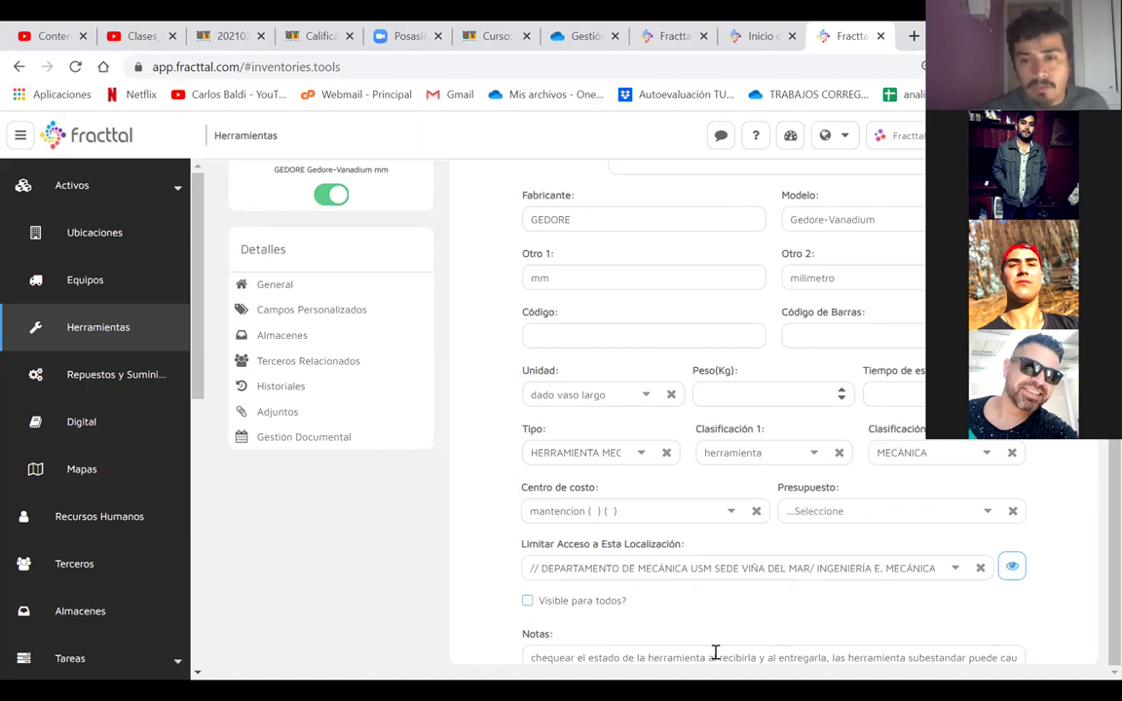
pyautogui.moveTo(534, 657); pyautogui.dragTo(1049, 633)
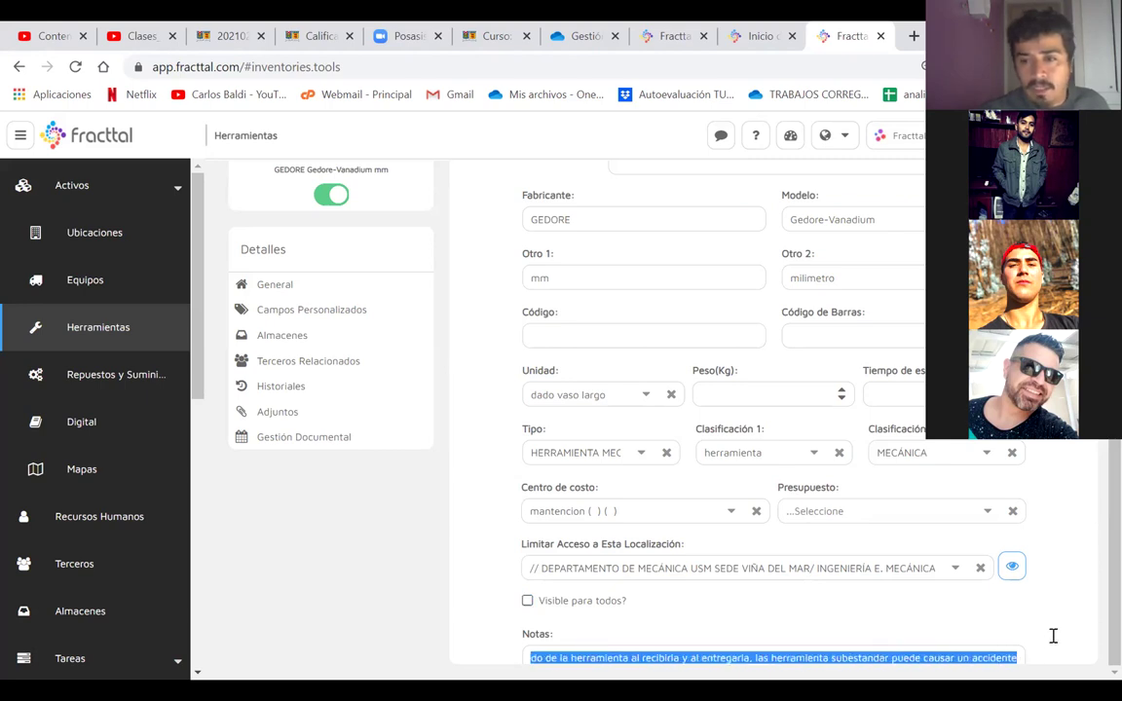
# - Save the tool record, leave it and go to the Repuestos y Suministros list
pyautogui.scroll(3, 1051, 647)
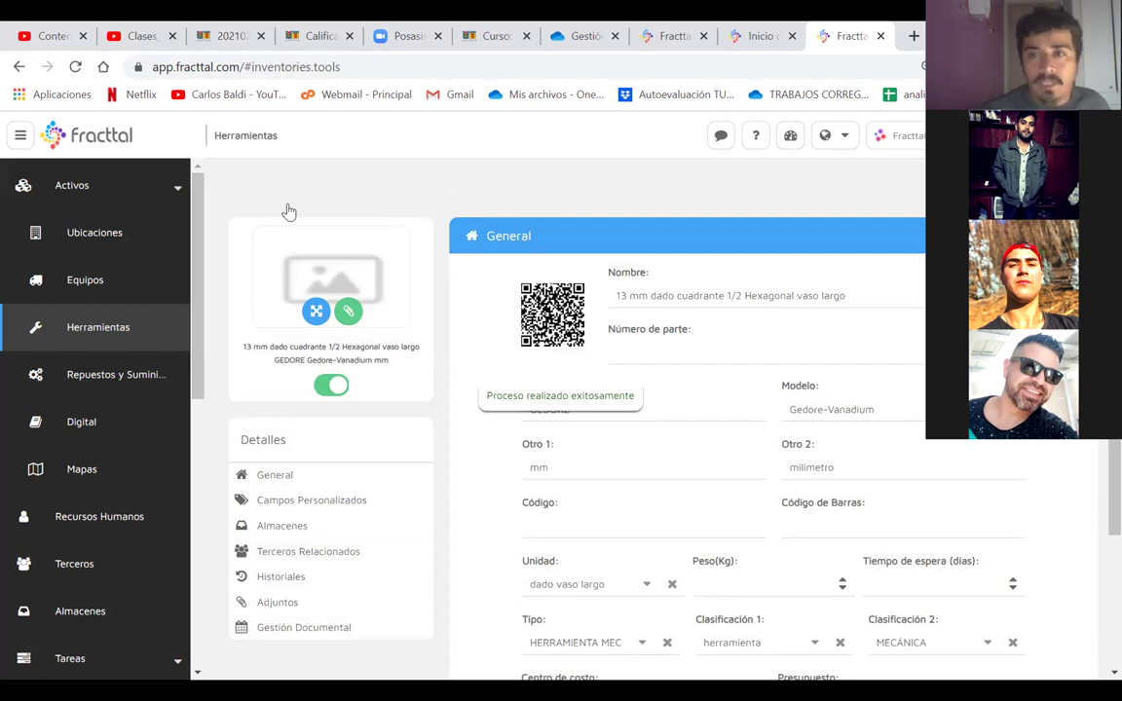
pyautogui.click(251, 190)
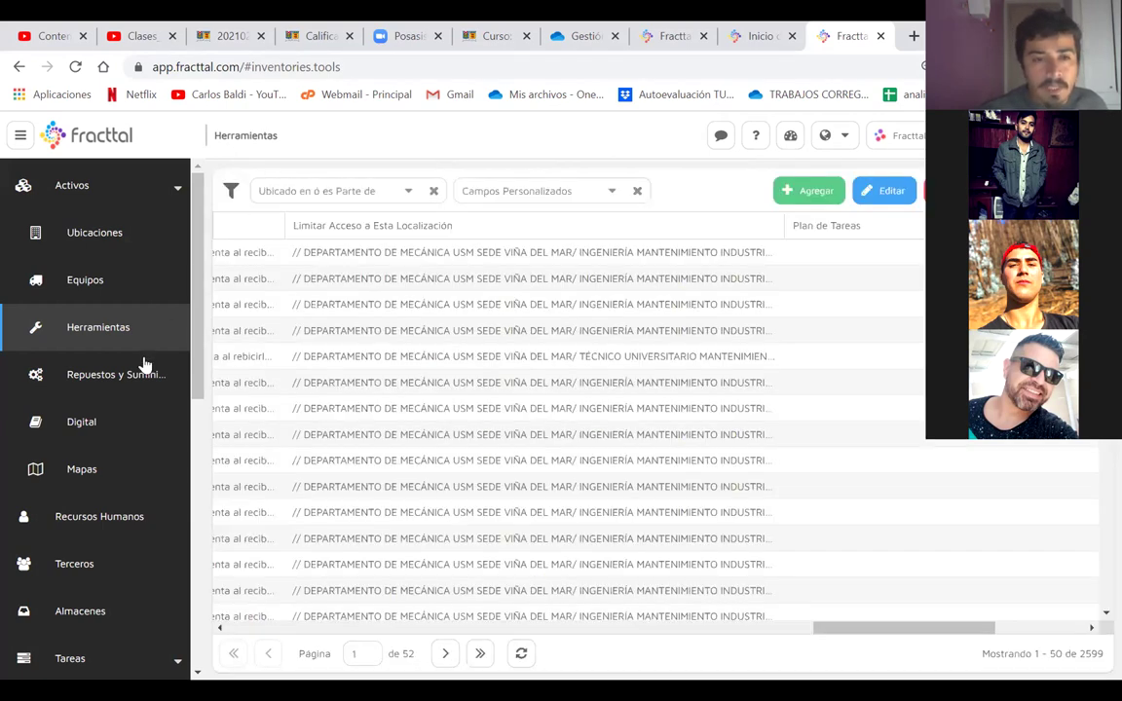
pyautogui.click(95, 376)
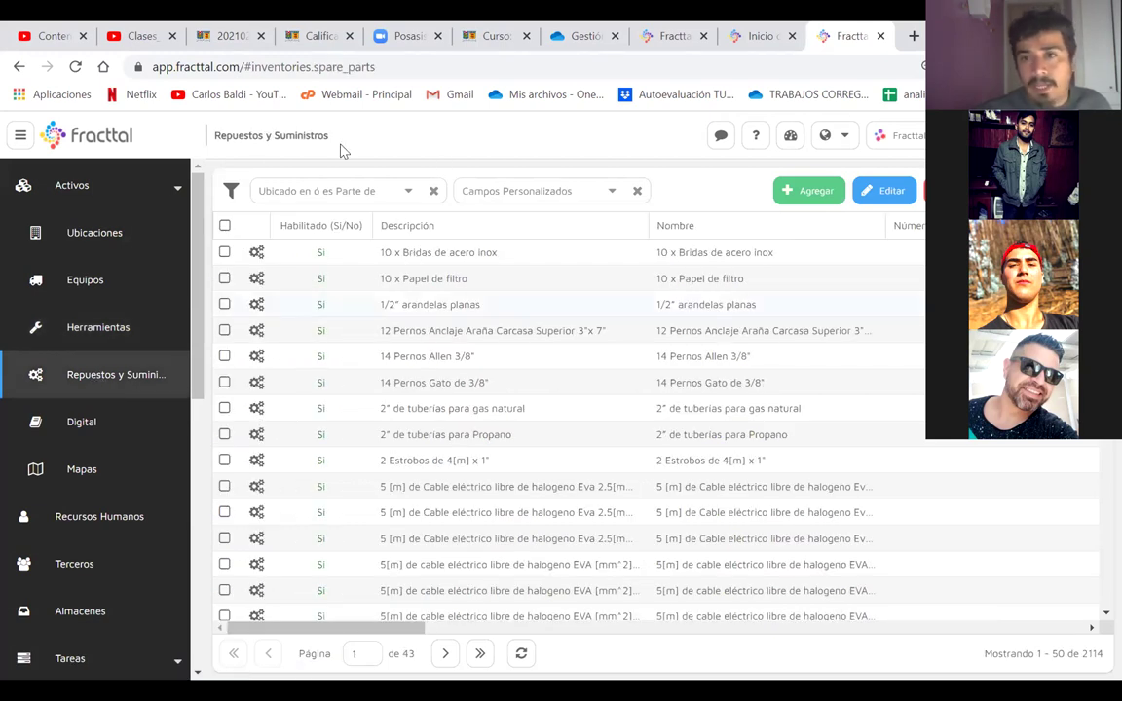
# - Start a new Repuestos y Suministros record and look over its general fields
pyautogui.click(778, 192)
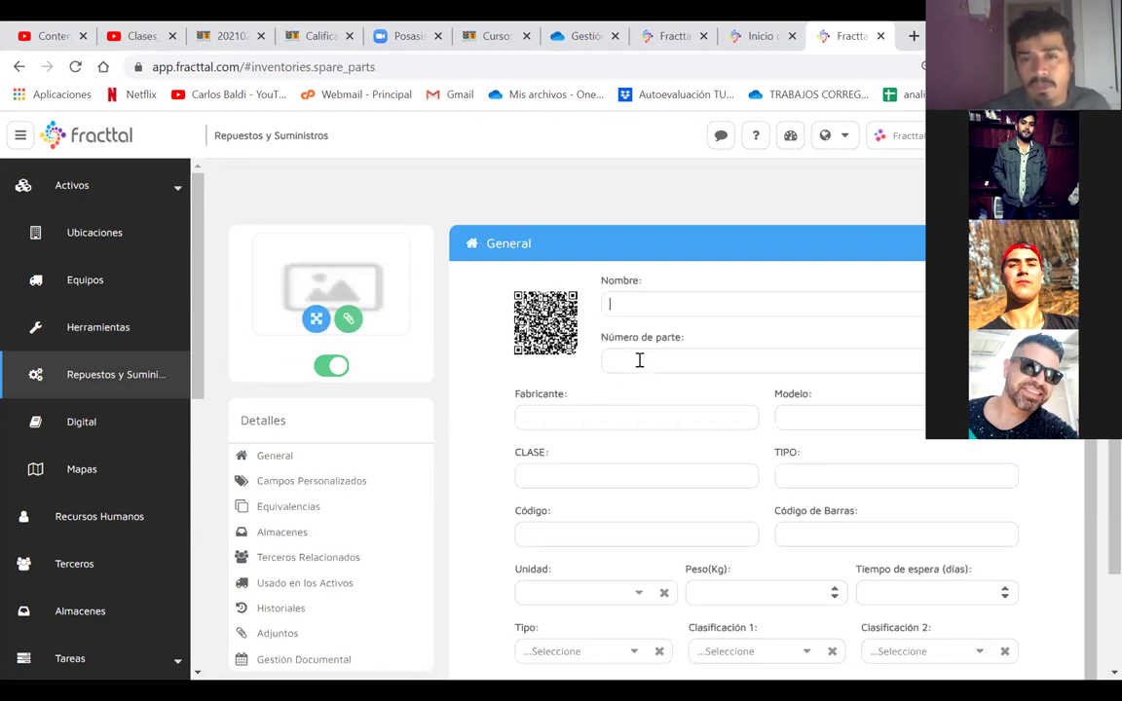
pyautogui.scroll(-1, 588, 422)
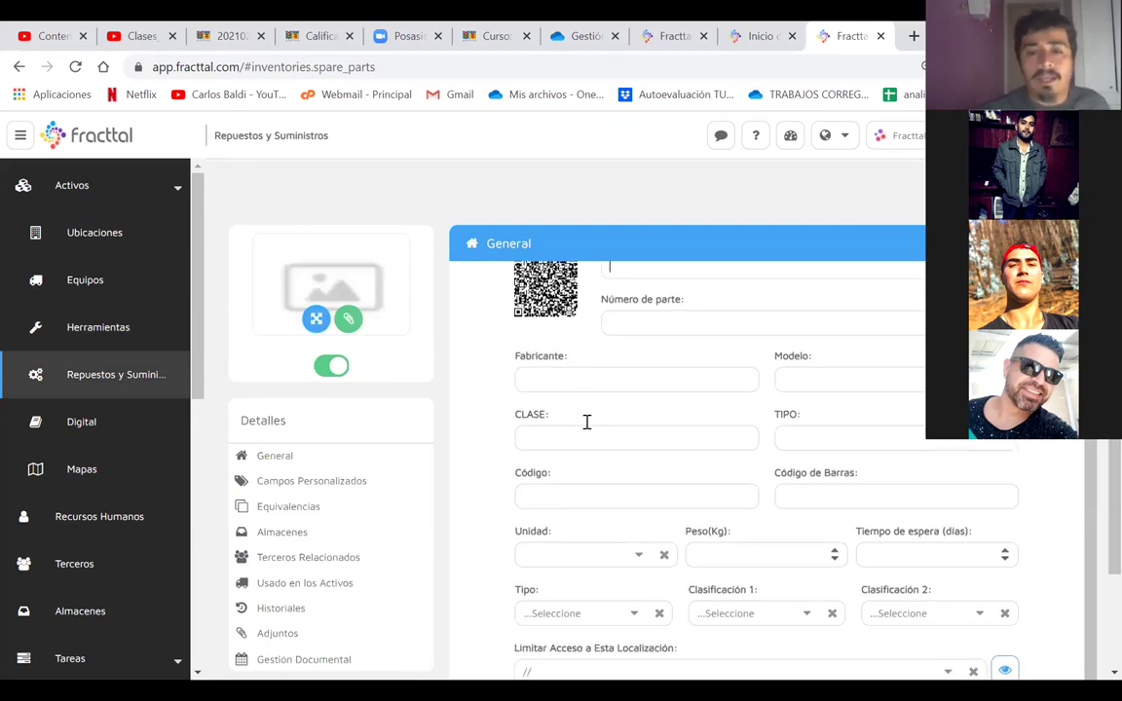
pyautogui.scroll(-3, 588, 422)
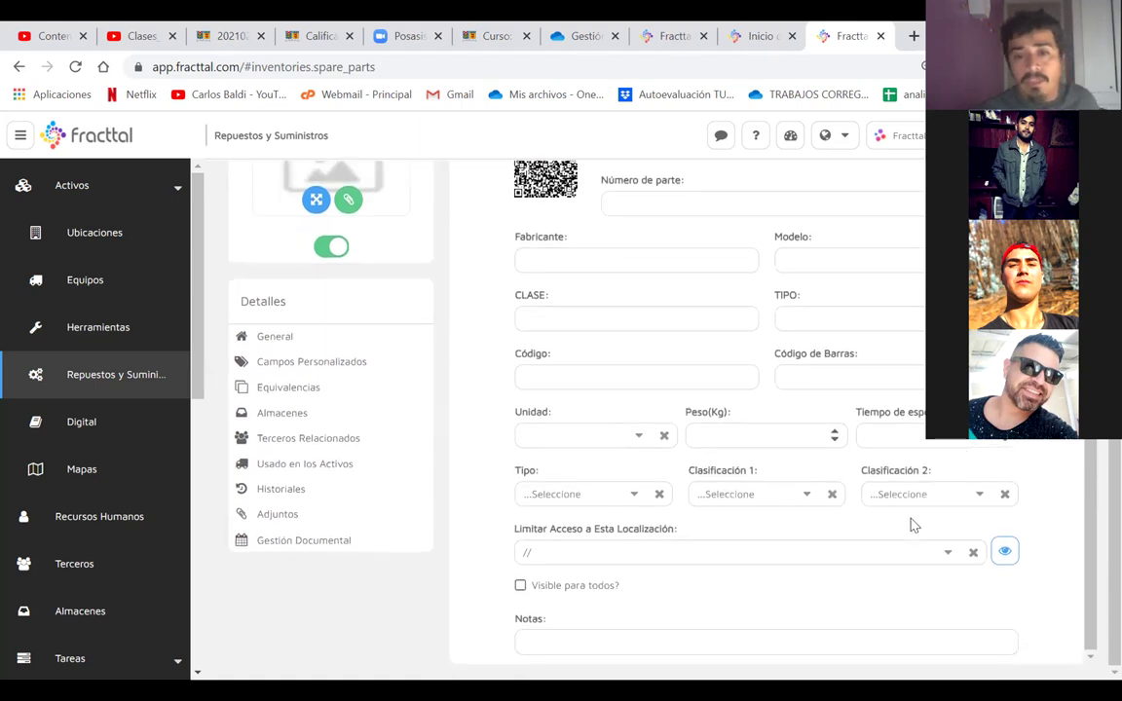
# - Open the asset search for the new part's access-limiting location and look through page 32
pyautogui.click(950, 552)
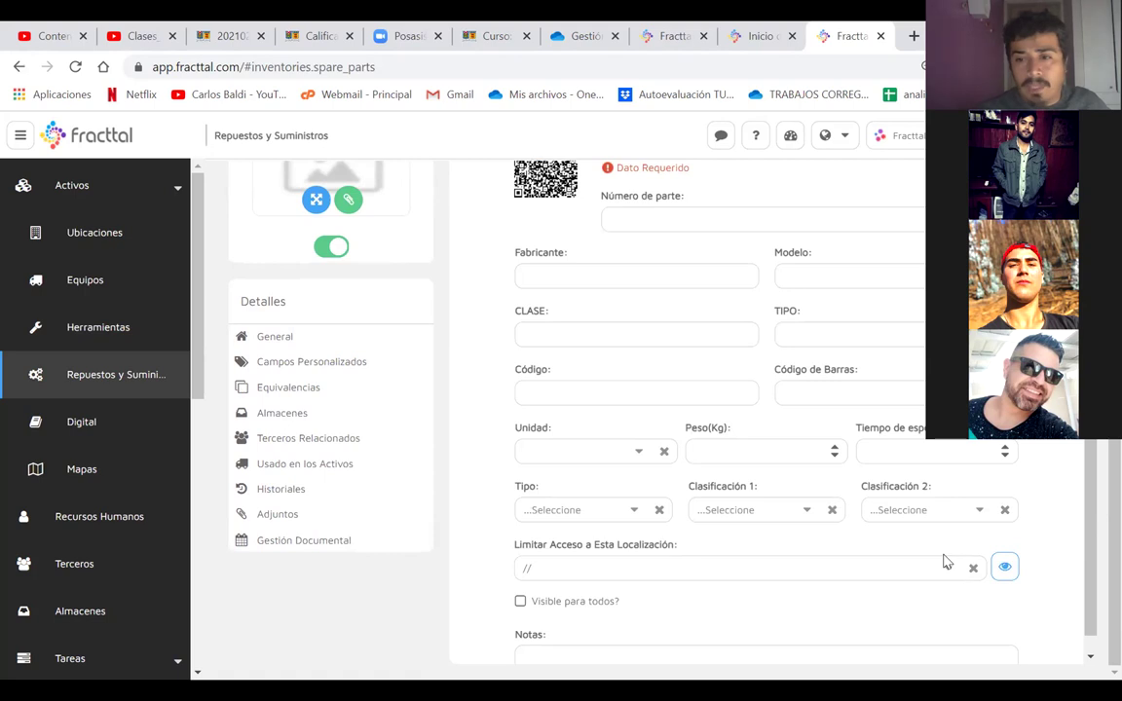
pyautogui.click(946, 568)
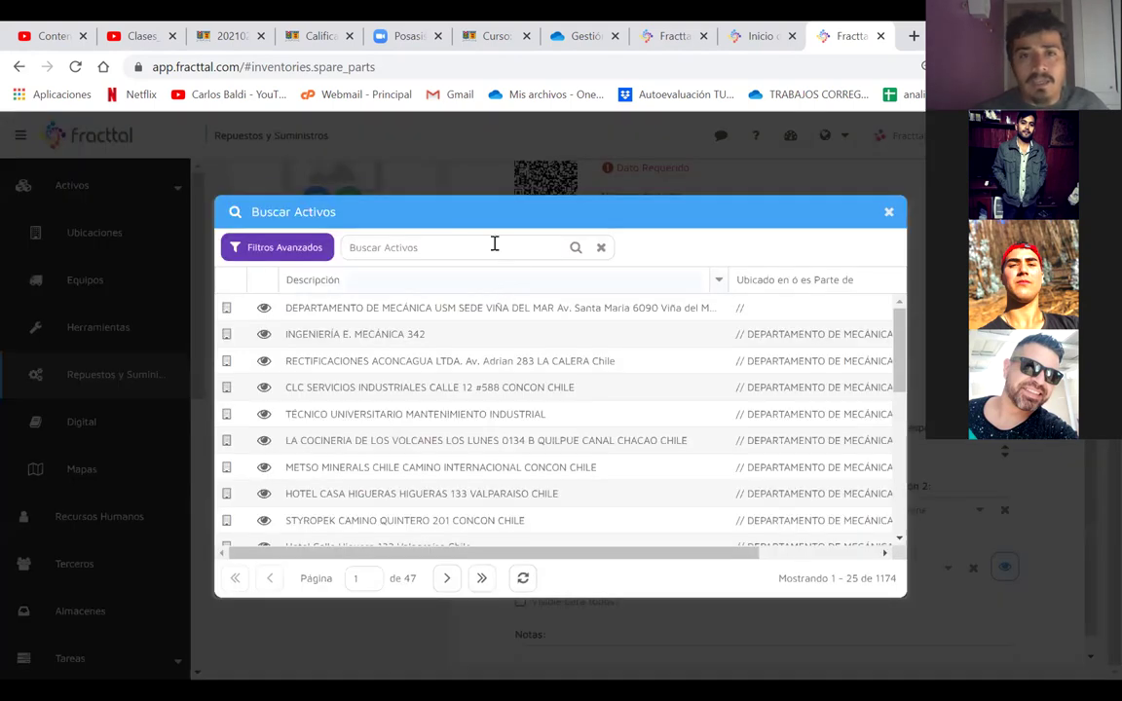
pyautogui.moveTo(476, 220); pyautogui.dragTo(568, 183)
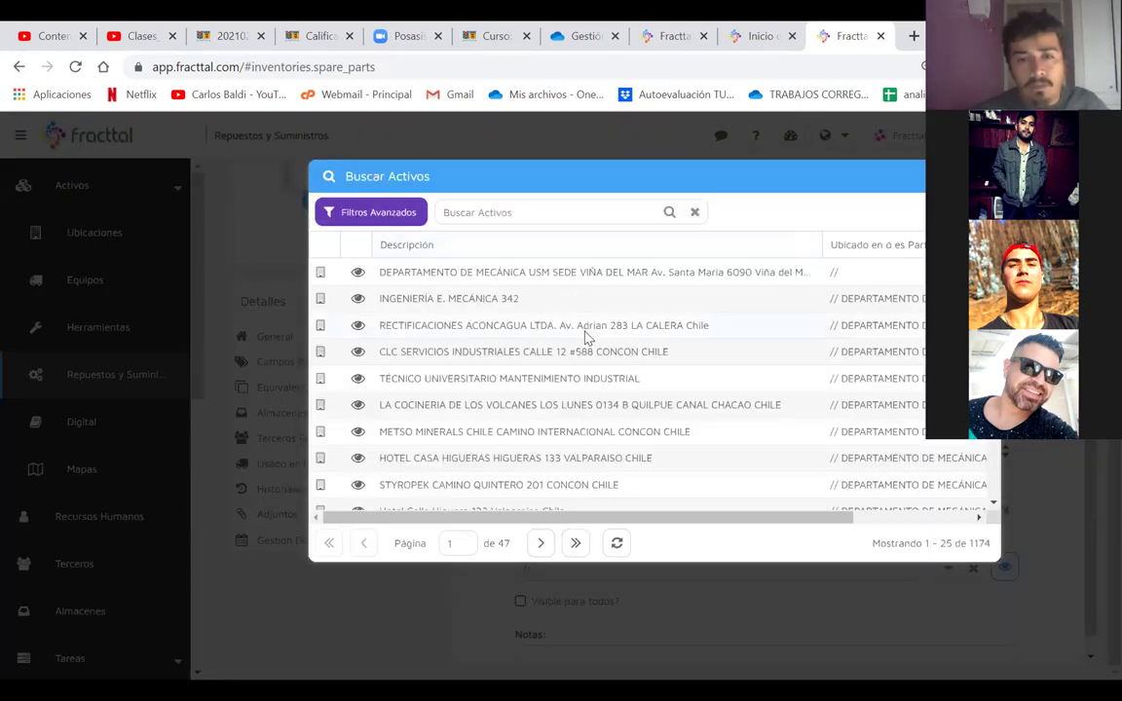
pyautogui.doubleClick(454, 546)
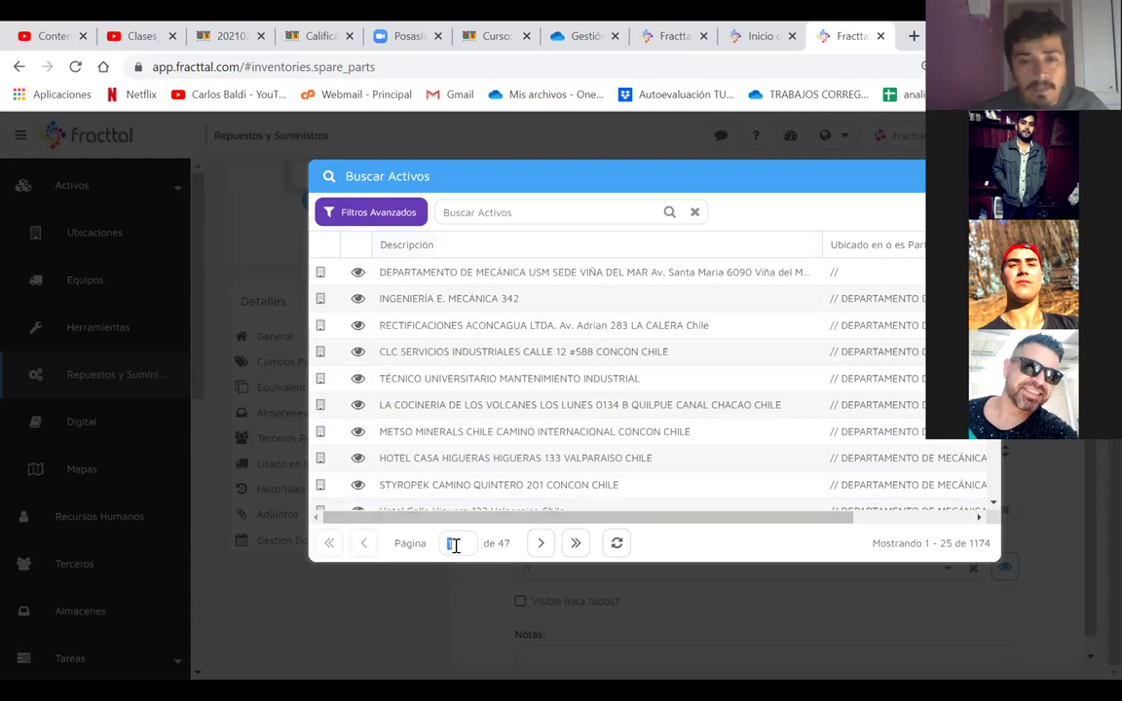
pyautogui.write('32')
pyautogui.press('Return')
pyautogui.scroll(-2, 575, 394)
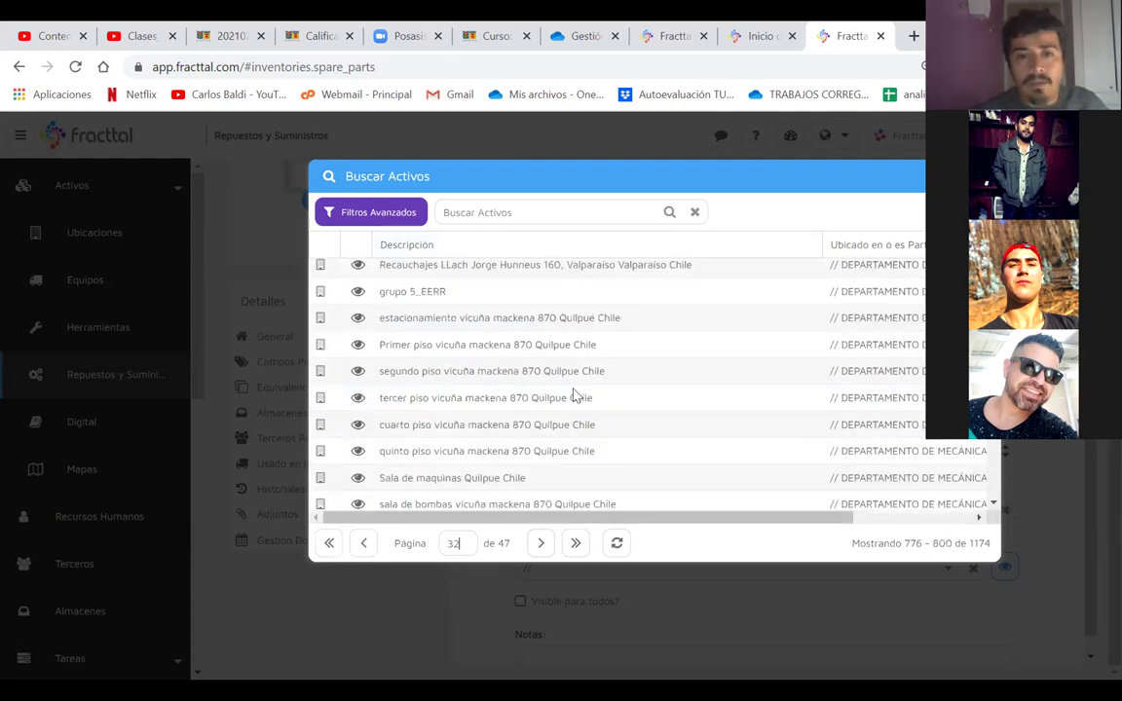
pyautogui.scroll(-3, 574, 395)
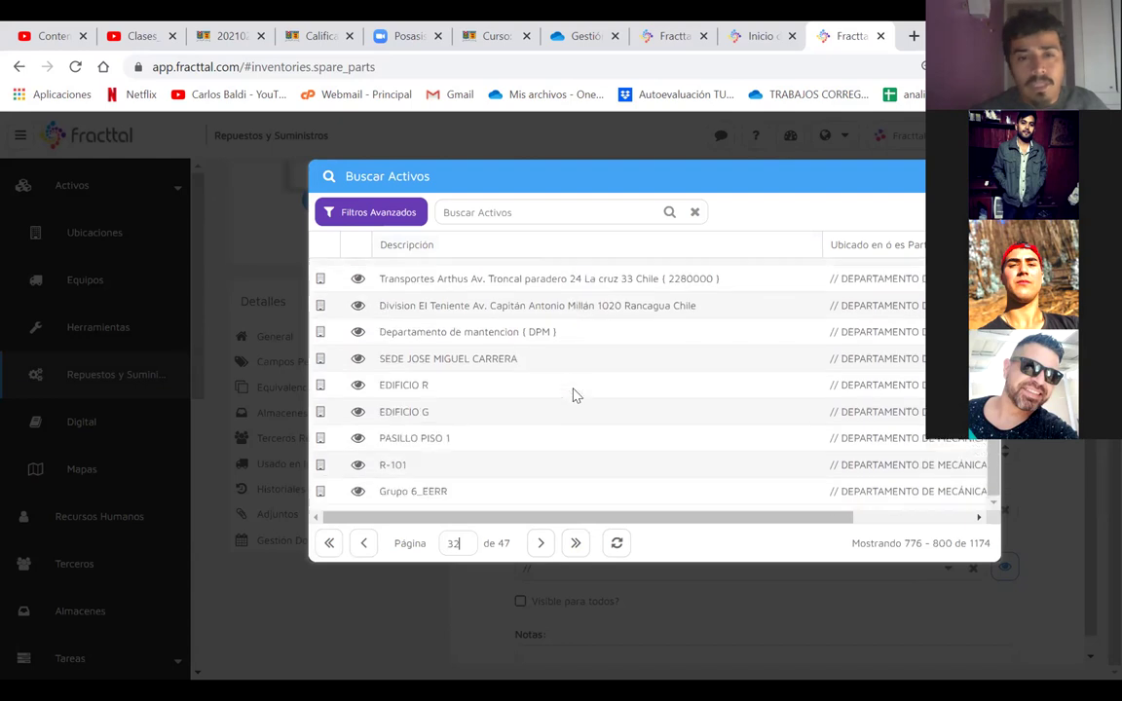
# - Browse the location pages from 33 to 36 and close the asset search without choosing a location
pyautogui.click(541, 545)
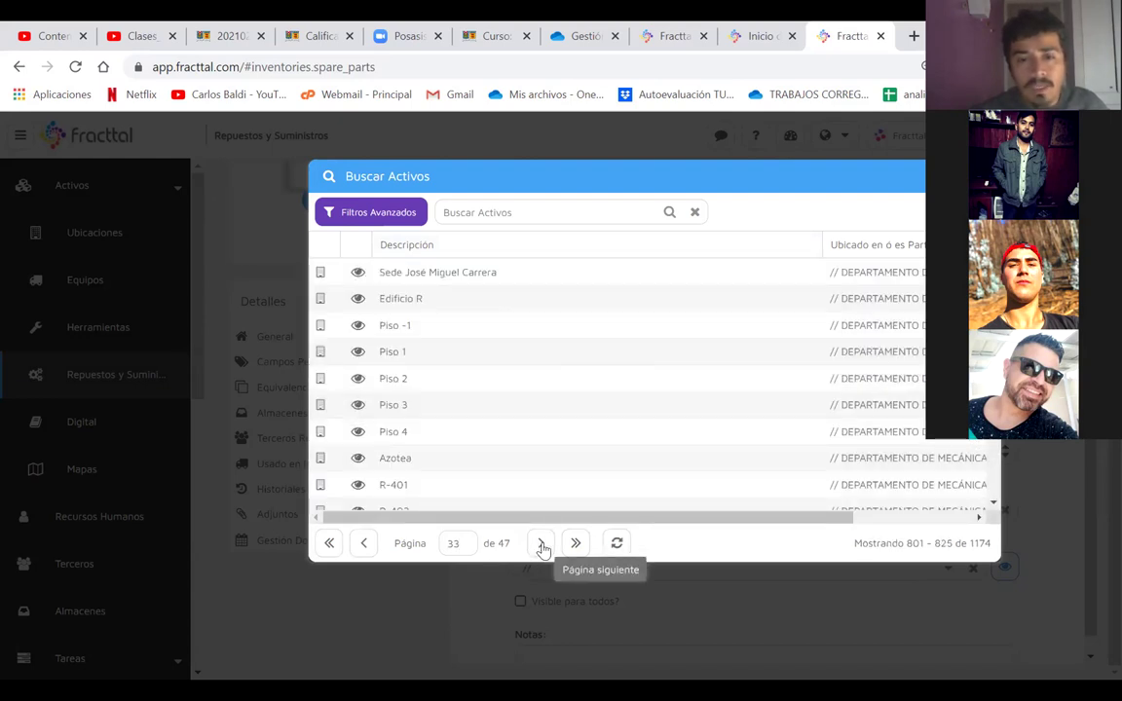
pyautogui.click(542, 545)
pyautogui.click(543, 546)
pyautogui.click(542, 545)
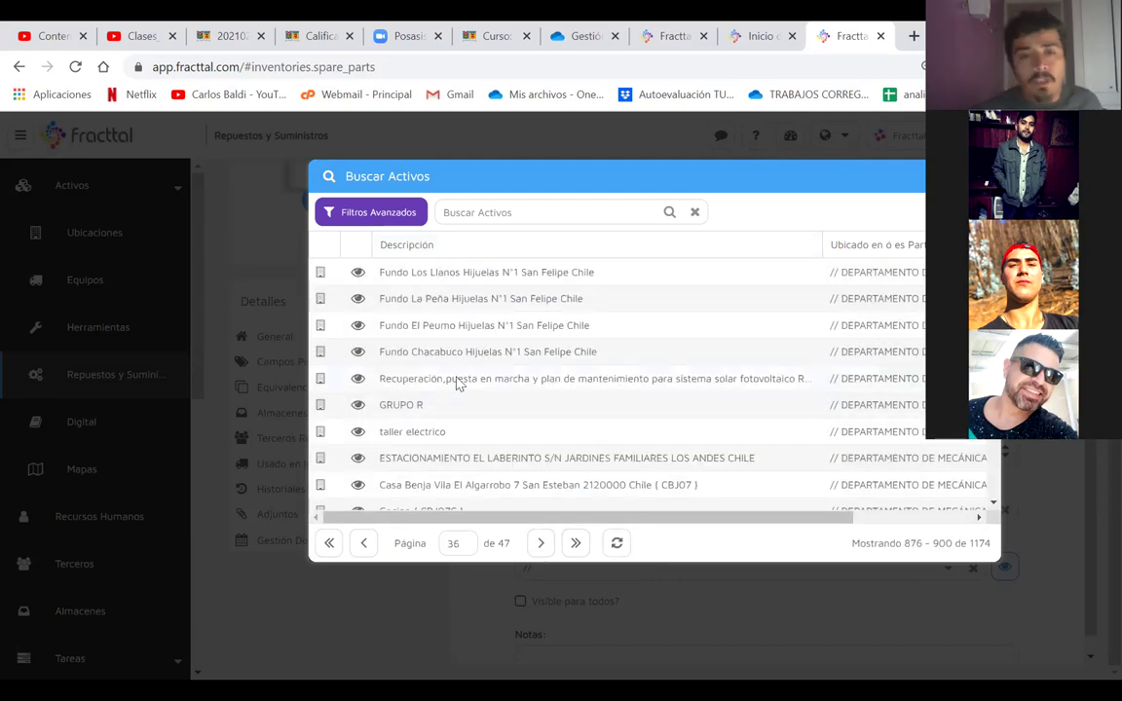
pyautogui.press('Escape')
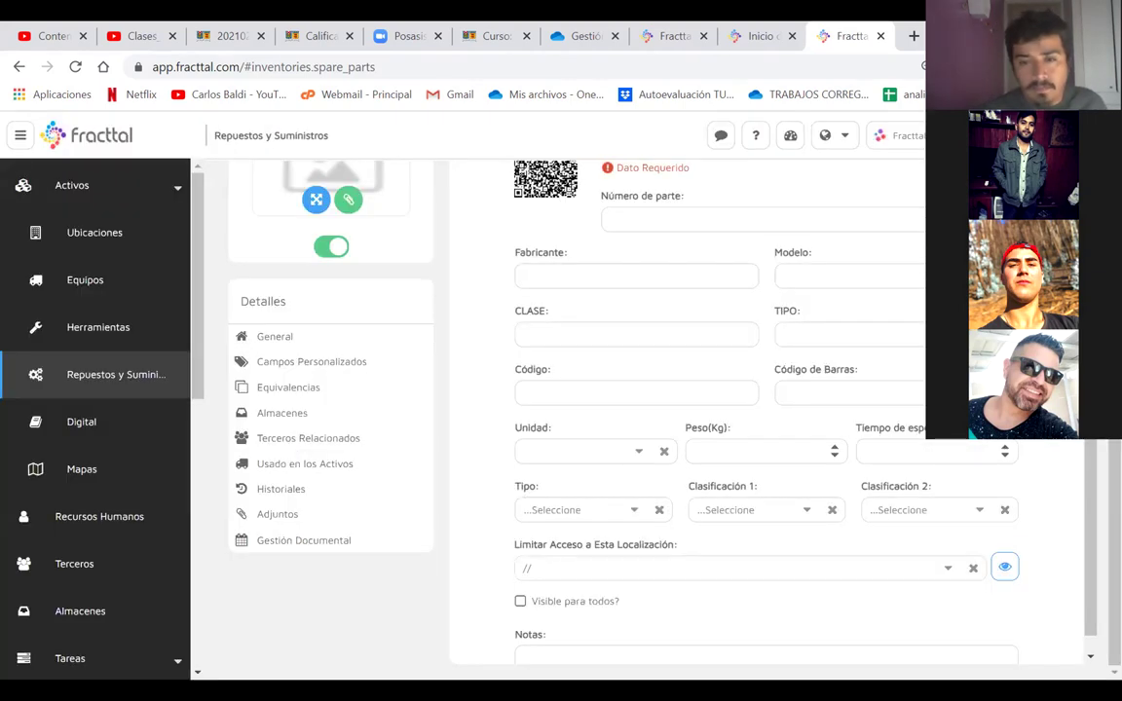
# - Examine the new part's detail sections, open "Usado en los Activos" and sort its table by Descripción
pyautogui.scroll(-1, 679, 468)
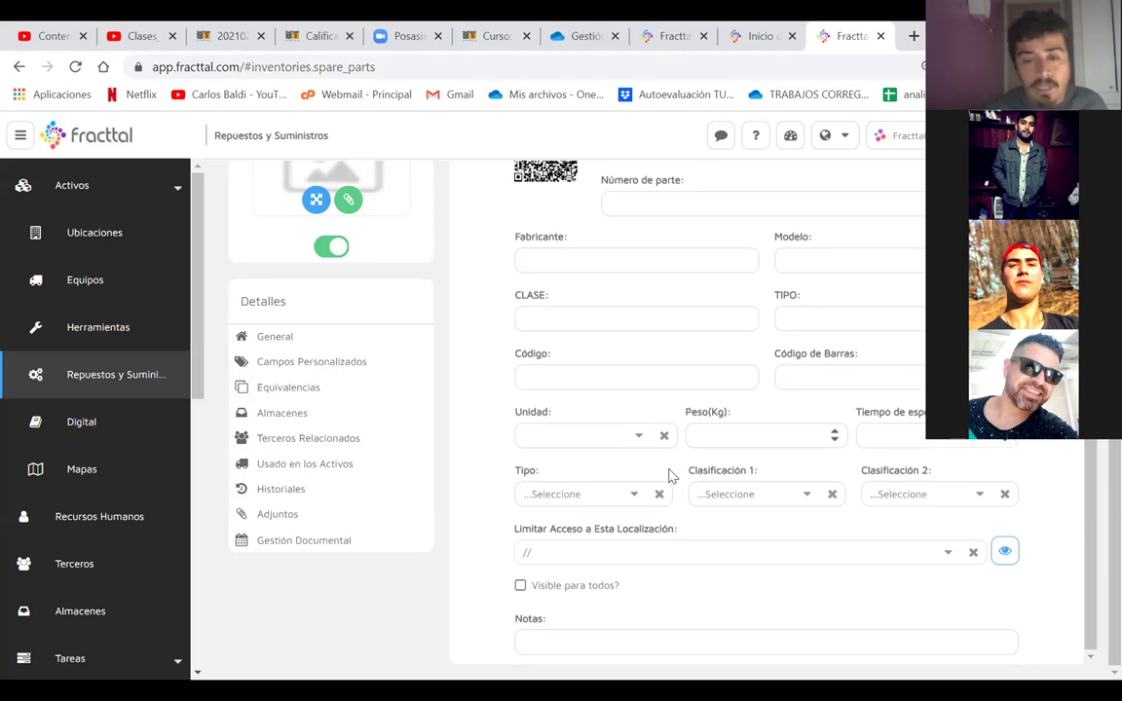
pyautogui.click(292, 489)
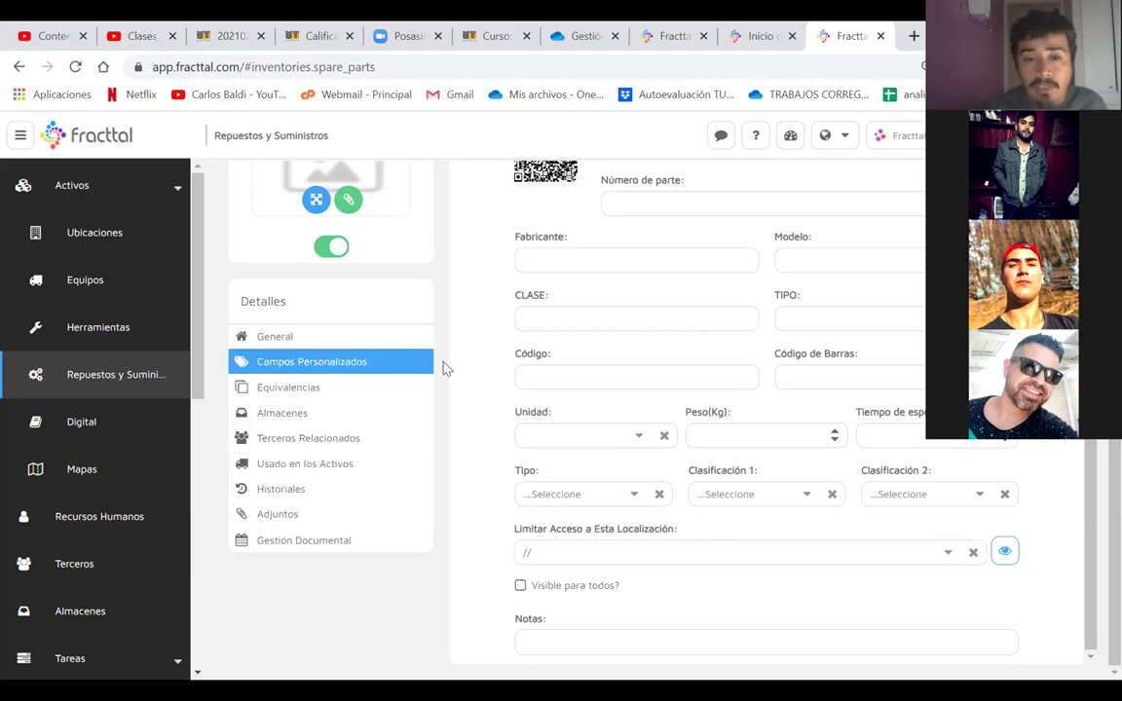
pyautogui.scroll(1, 506, 289)
pyautogui.scroll(2, 506, 288)
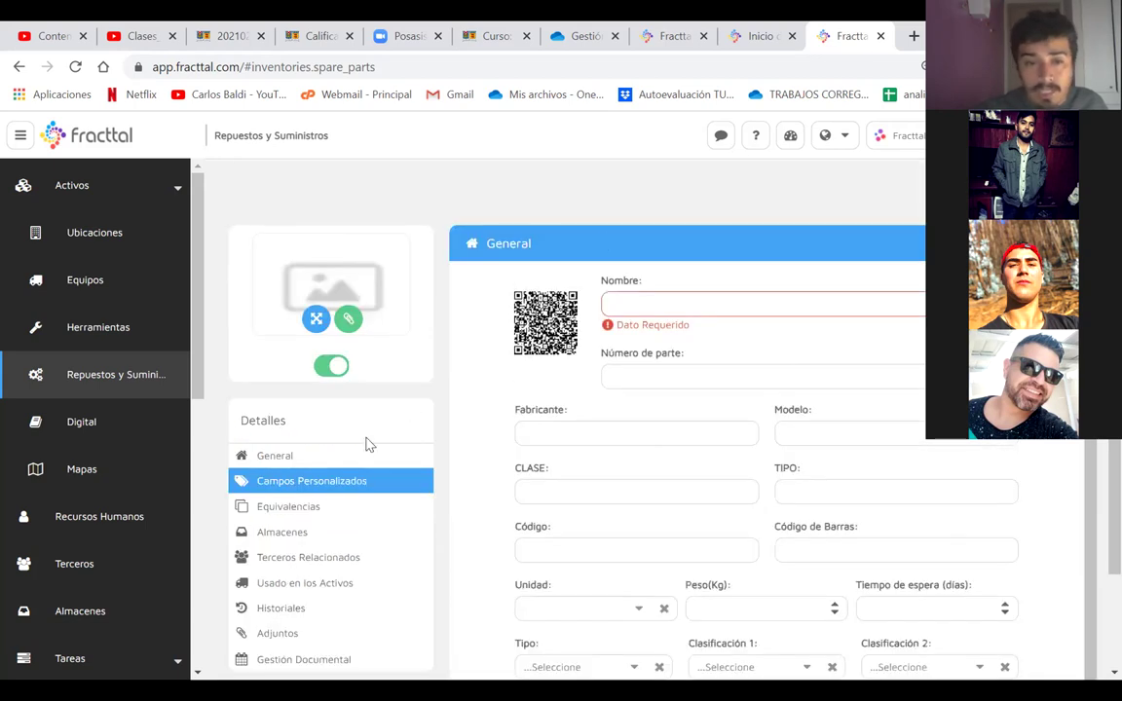
pyautogui.click(306, 585)
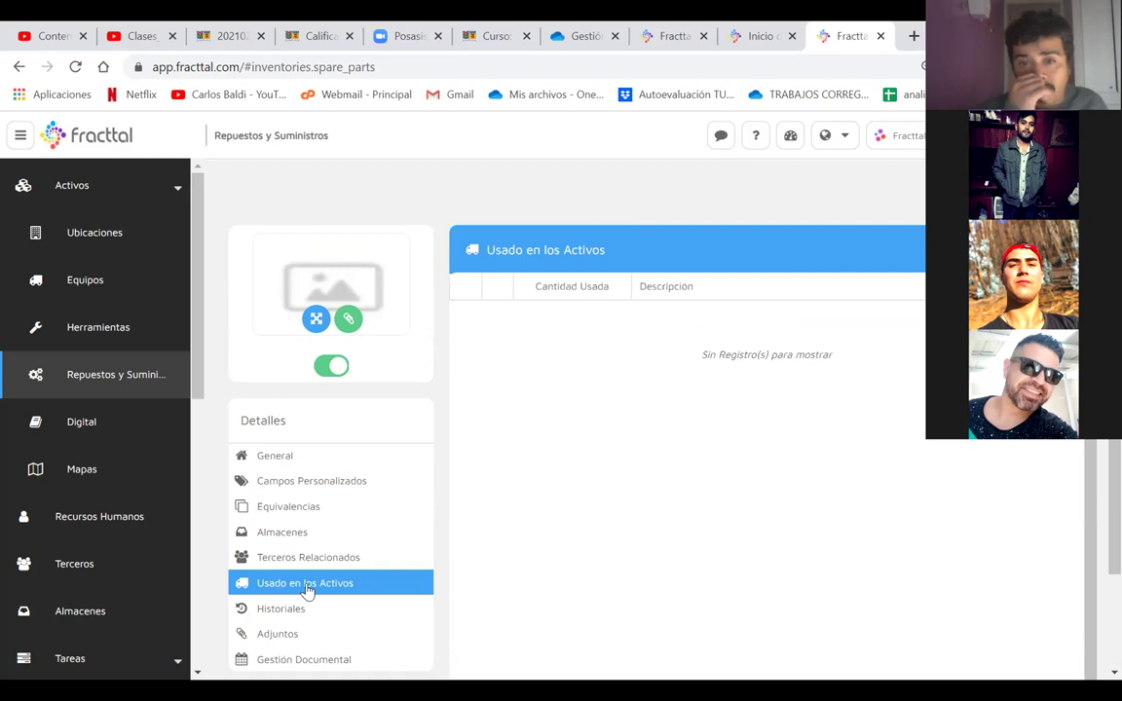
pyautogui.click(308, 557)
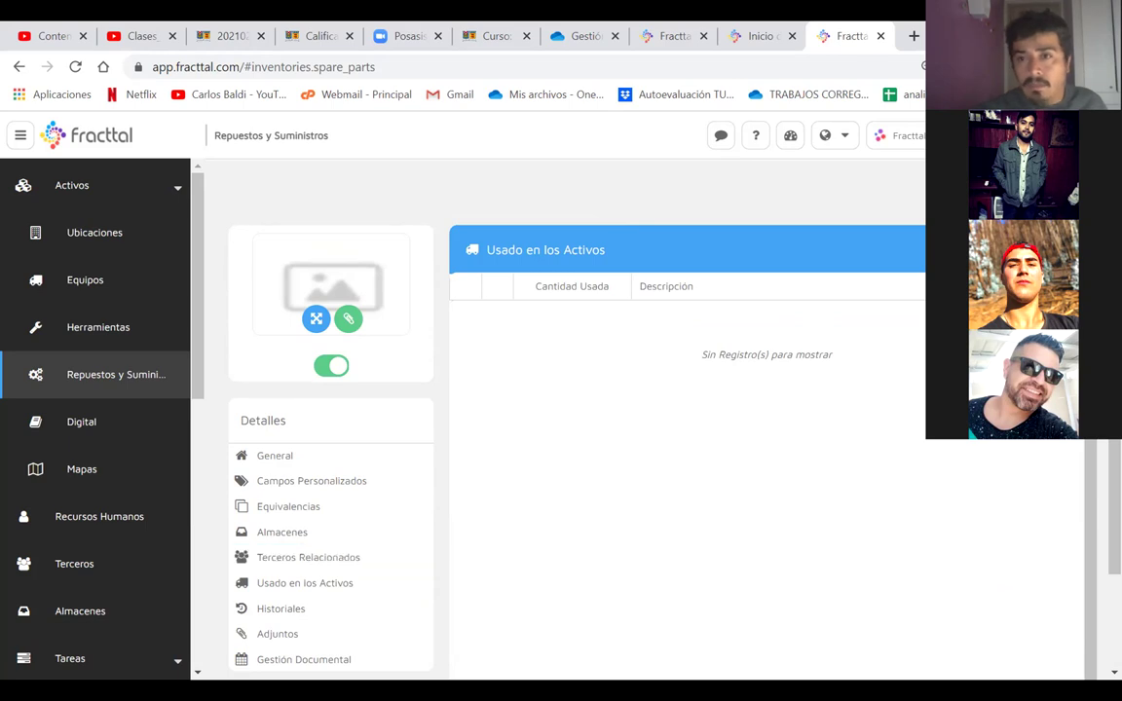
pyautogui.click(648, 286)
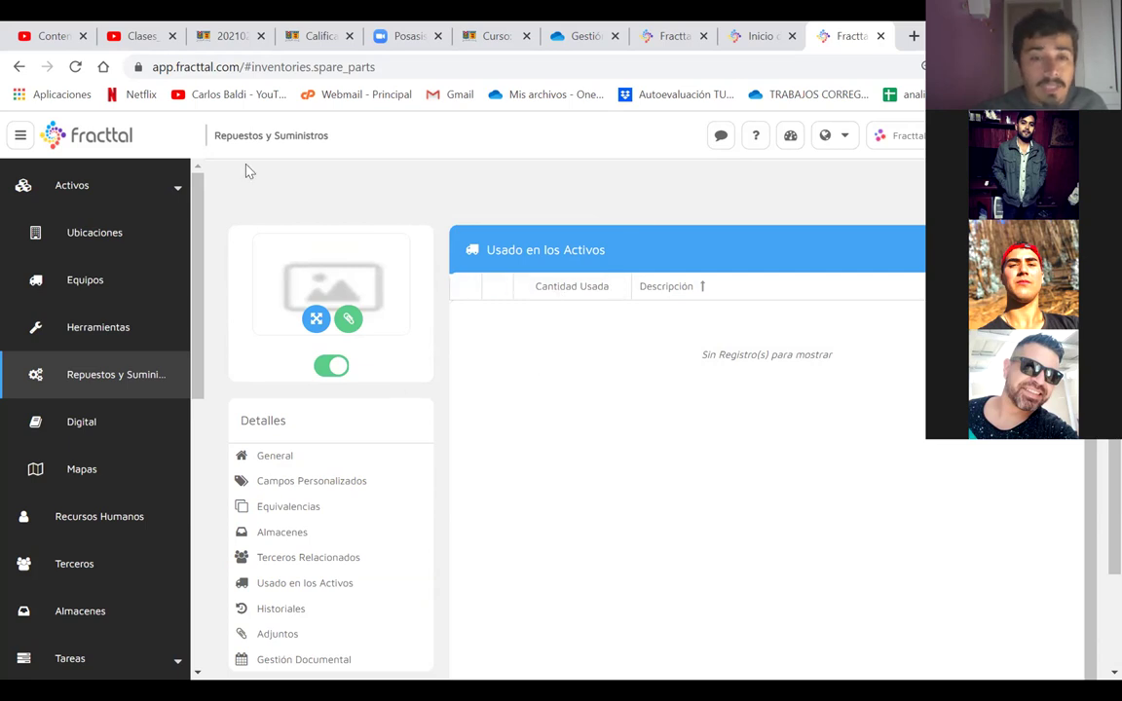
# - Close the new Repuestos y Suministros record without saving it and return to the parts list
pyautogui.click(308, 557)
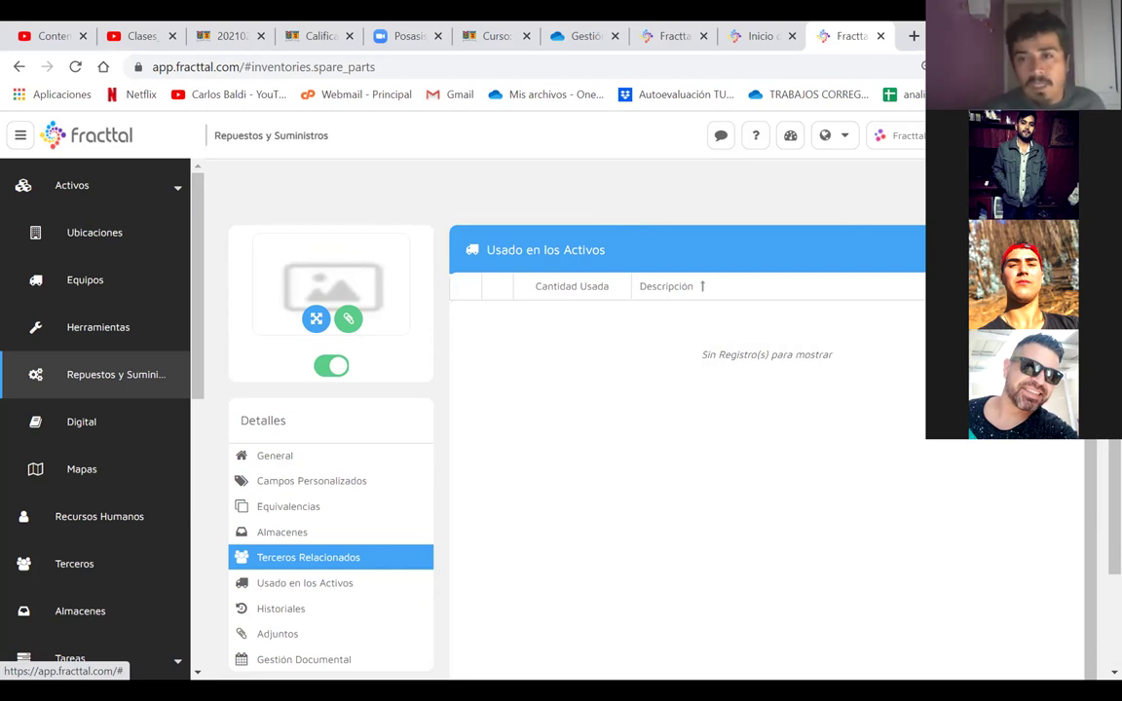
pyautogui.rightClick(765, 199)
pyautogui.press('Escape')
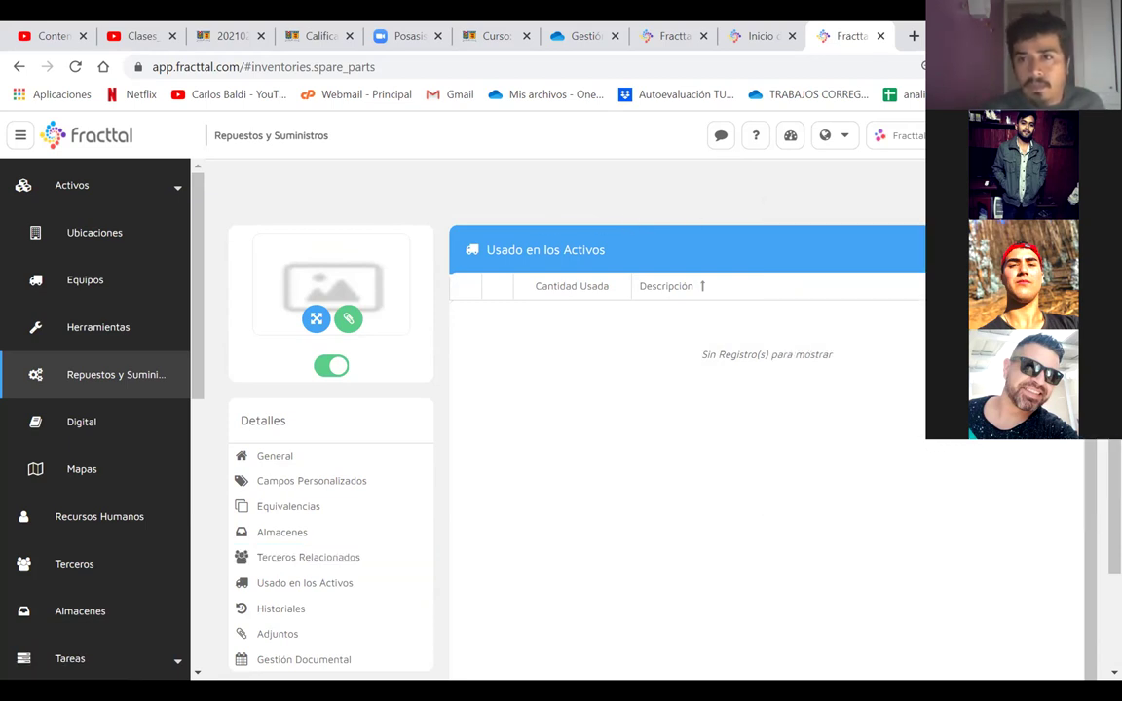
pyautogui.press('Escape')
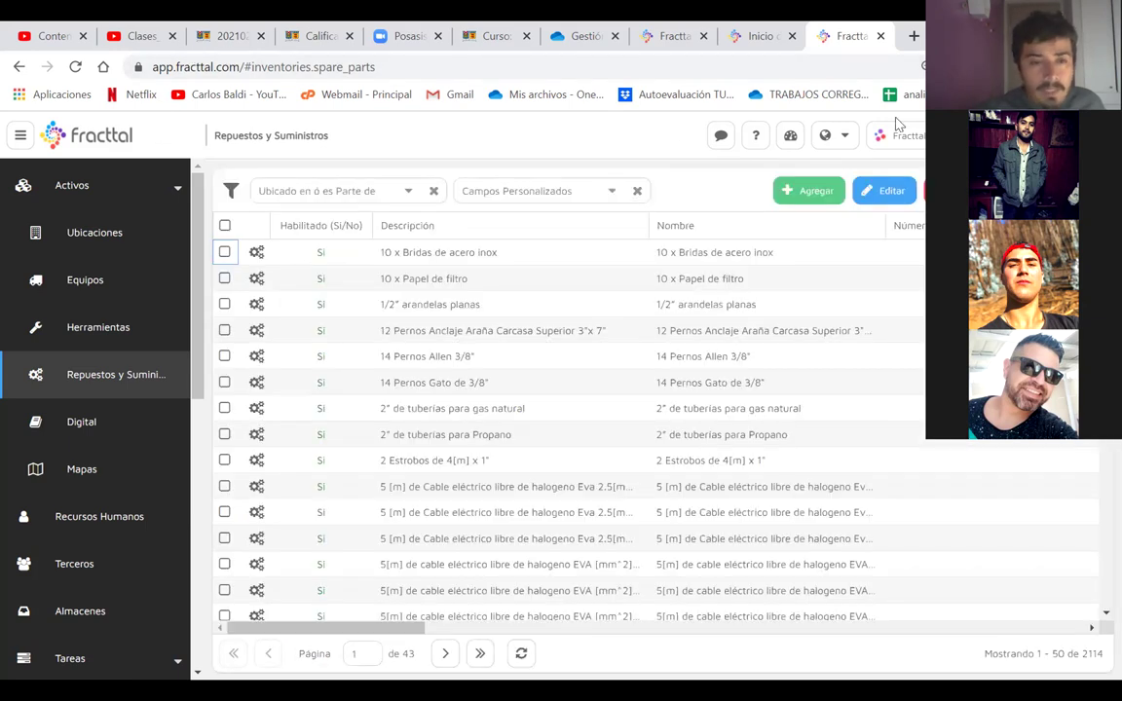
# - Look through the Digital, Ubicaciones and Mapas asset modules, finishing on Mapas
pyautogui.click(81, 443)
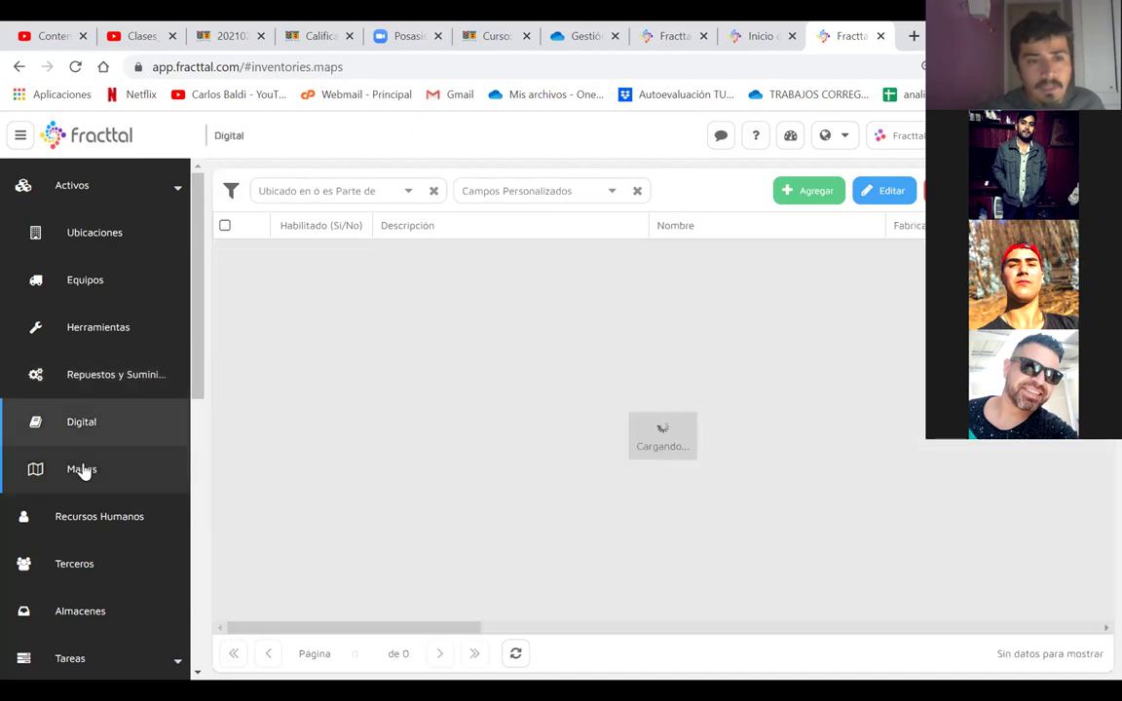
pyautogui.click(80, 469)
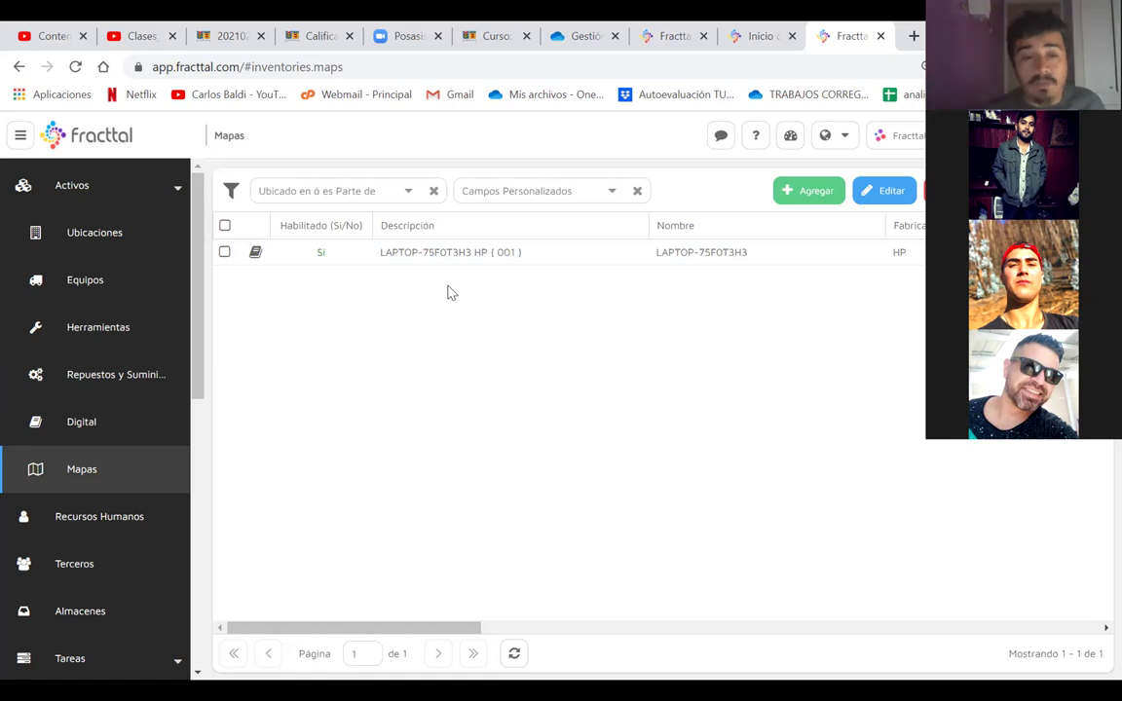
pyautogui.click(92, 222)
pyautogui.click(81, 194)
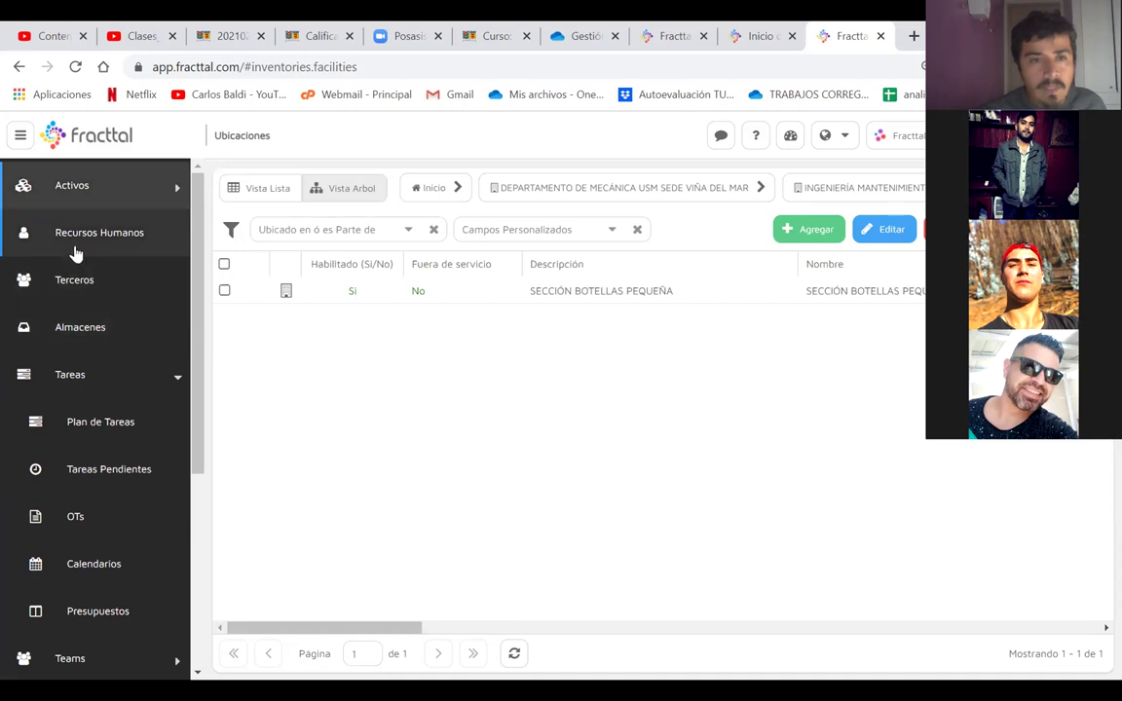
pyautogui.click(68, 193)
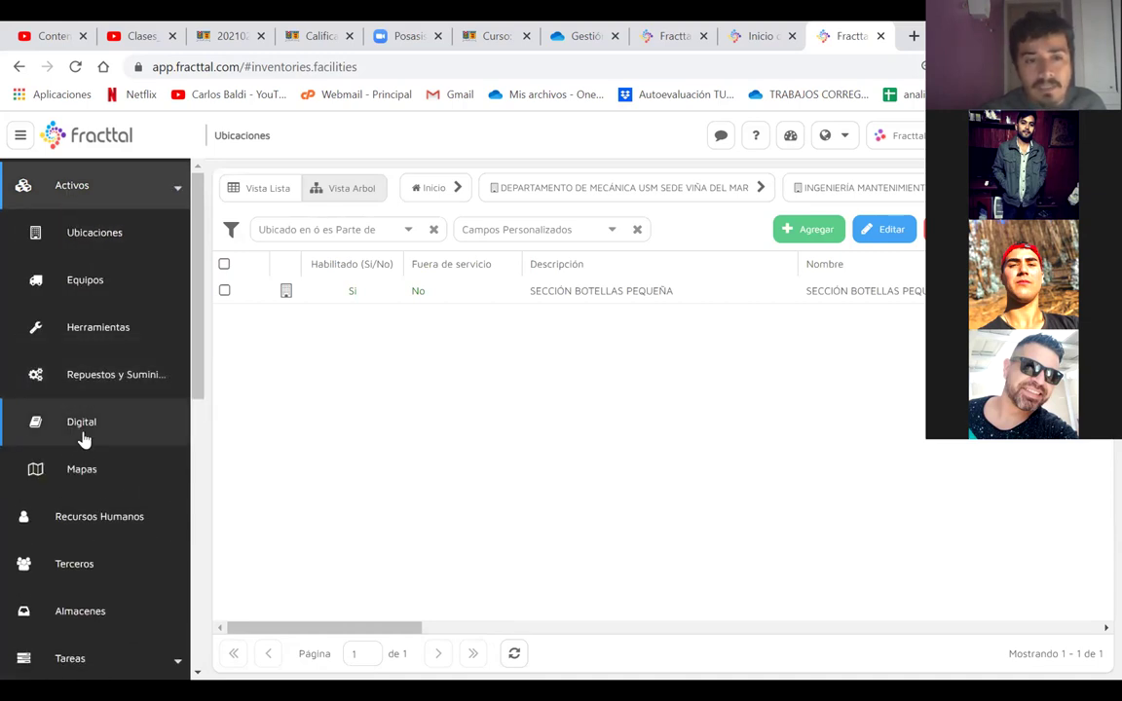
pyautogui.click(82, 438)
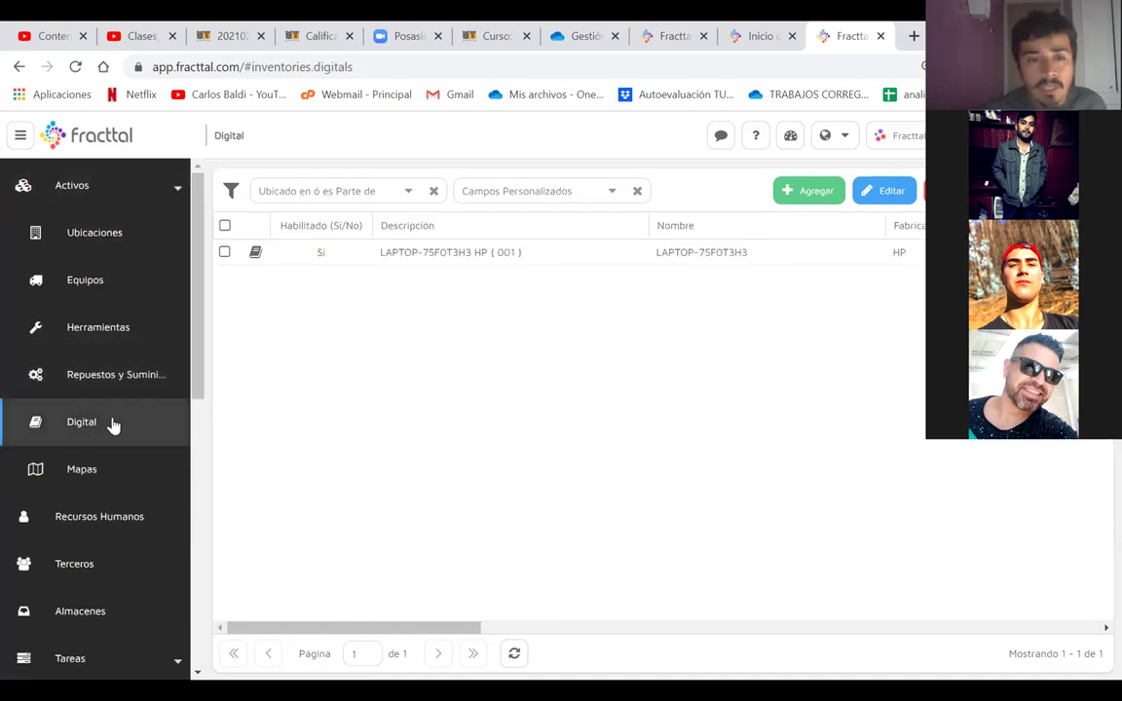
pyautogui.click(98, 473)
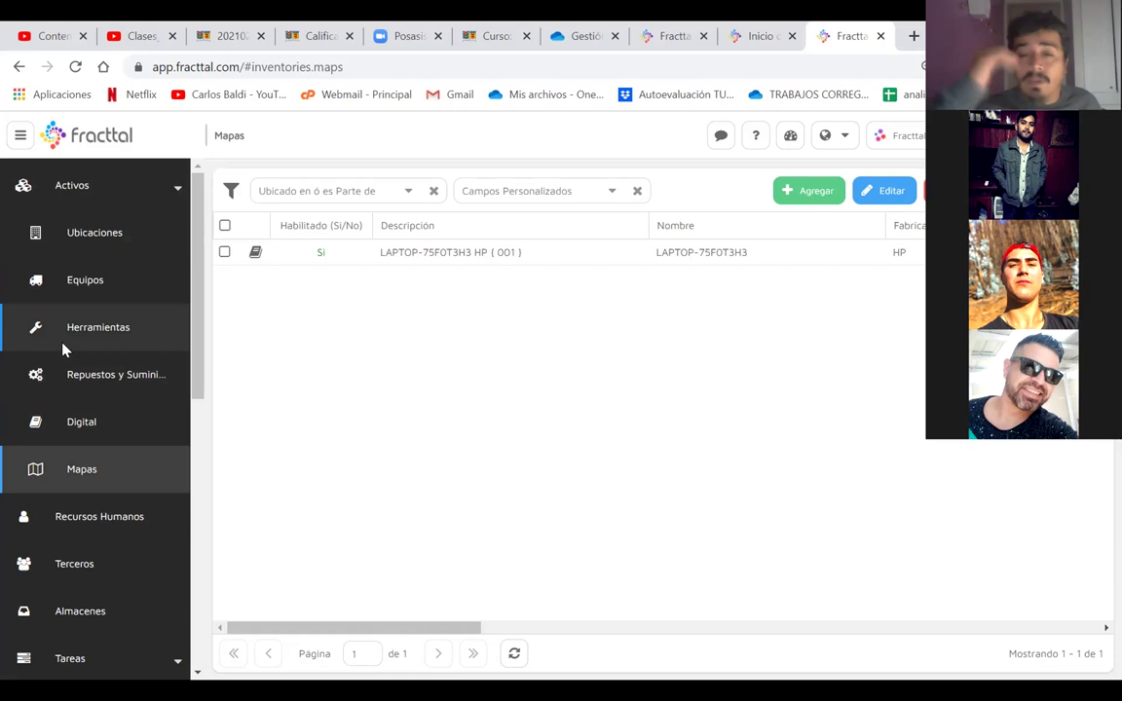
# - Examine the records and contact columns in Recursos Humanos, and open the Terceros and Almacenes lists for review
pyautogui.click(109, 181)
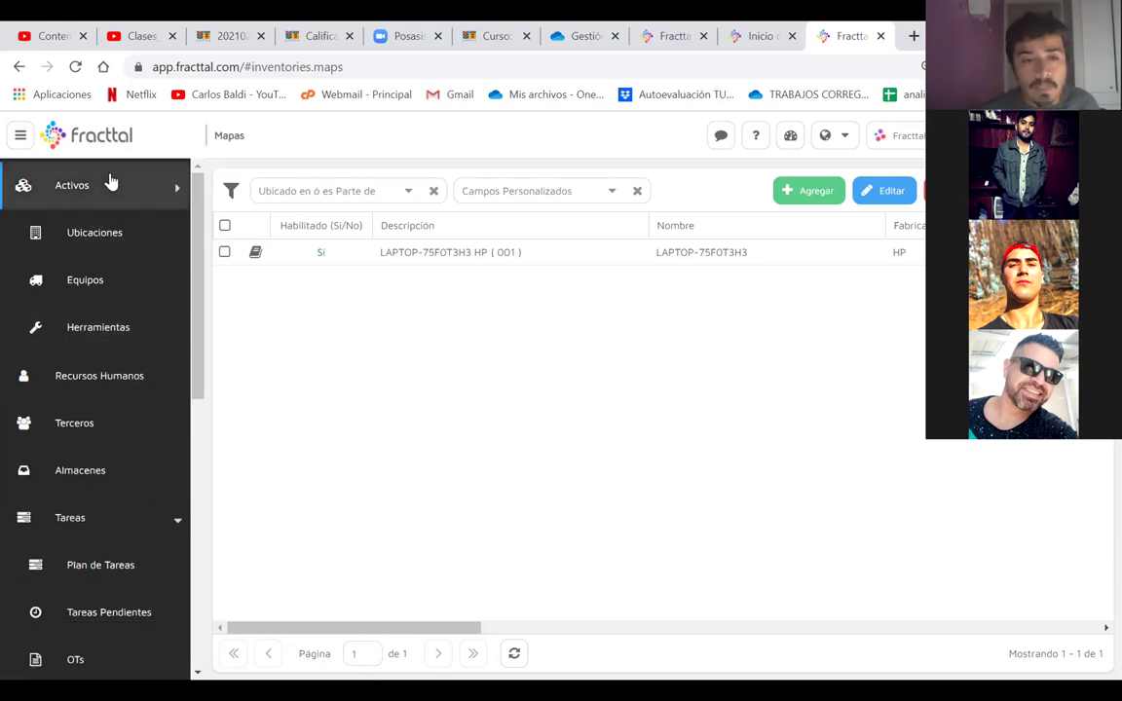
pyautogui.click(83, 235)
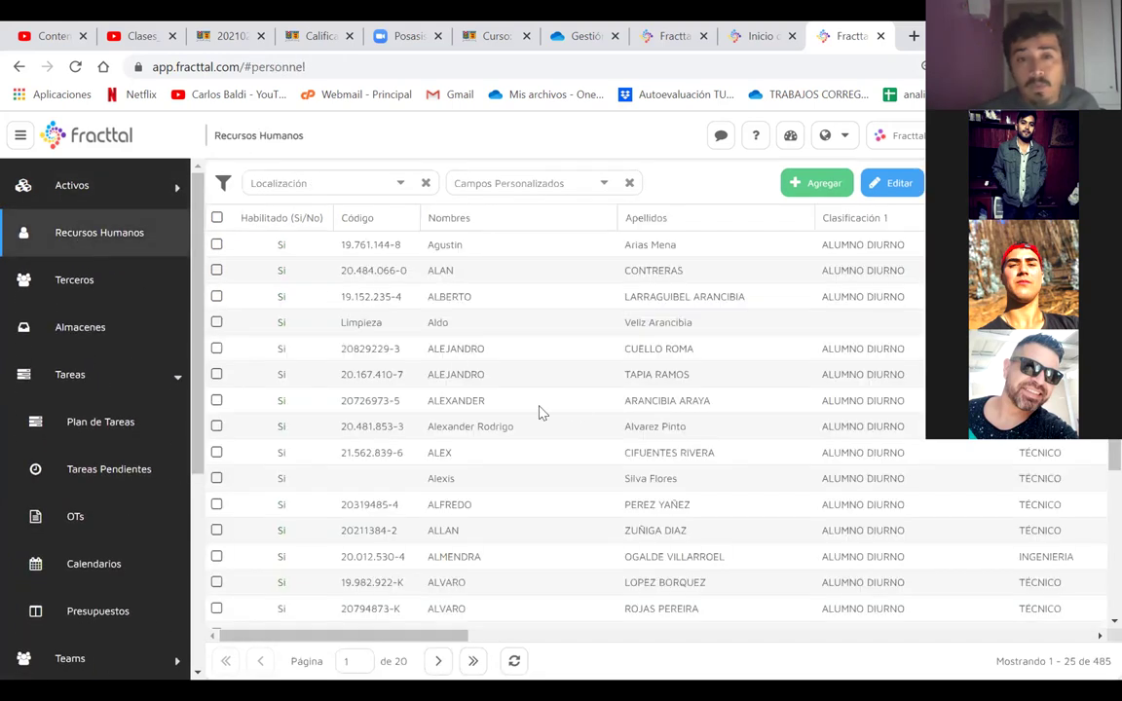
pyautogui.scroll(-5, 589, 367)
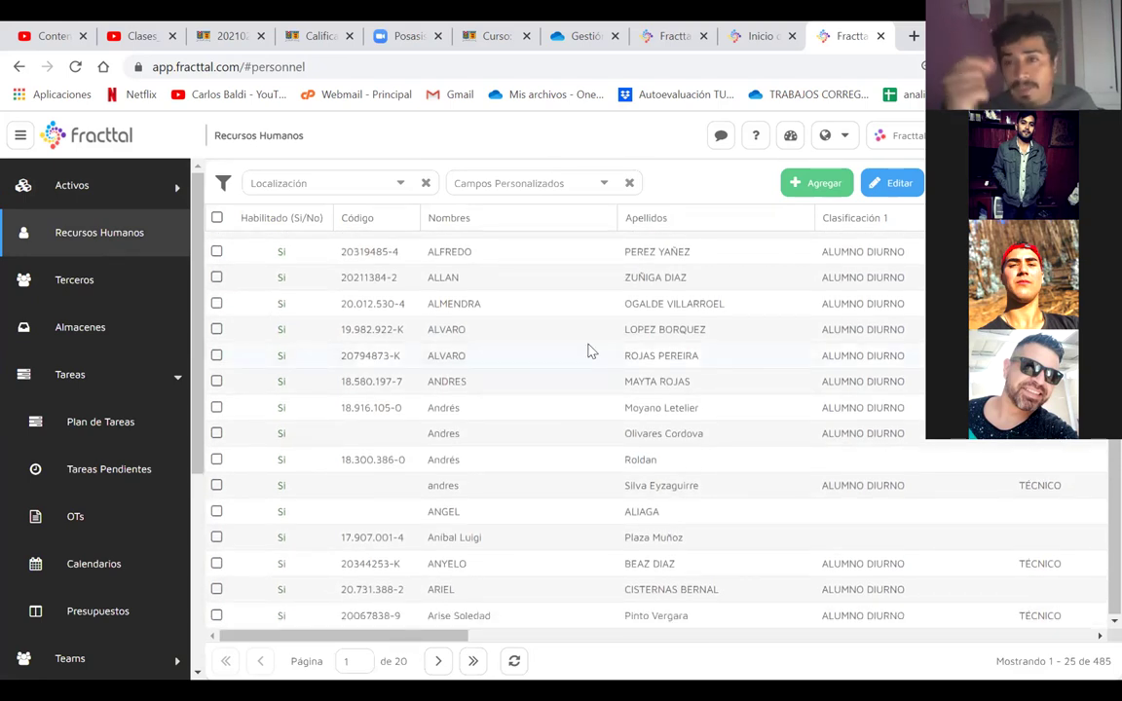
pyautogui.hscroll(6, 589, 351)
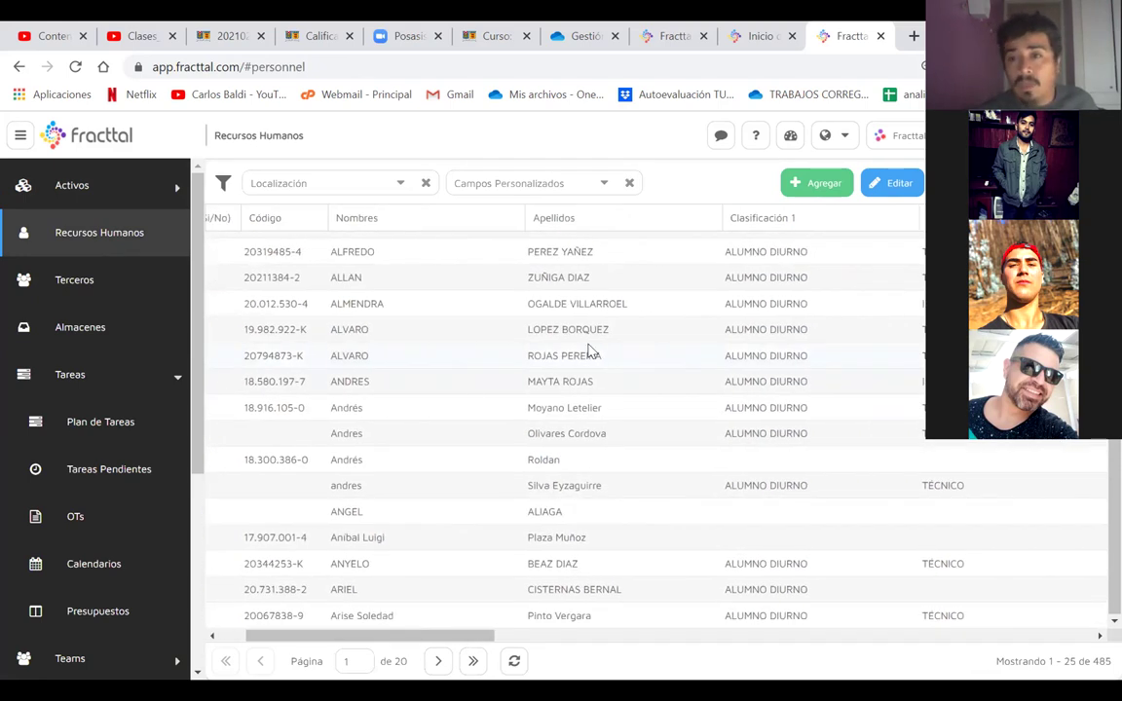
pyautogui.hscroll(8, 589, 351)
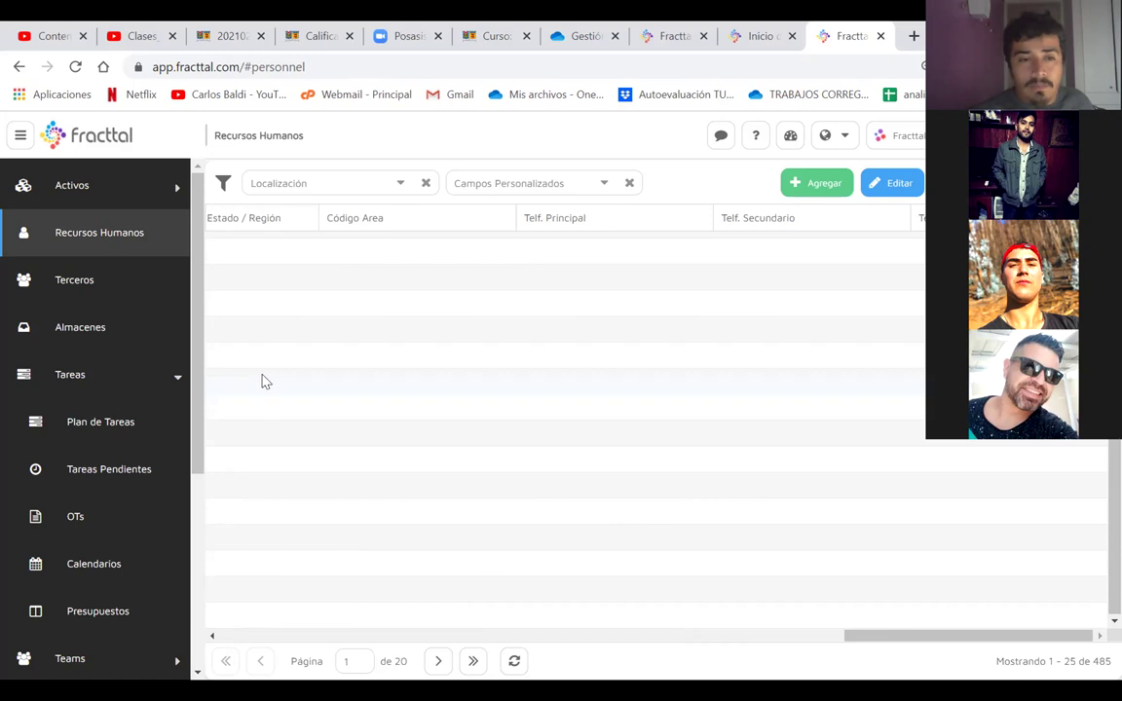
pyautogui.click(59, 285)
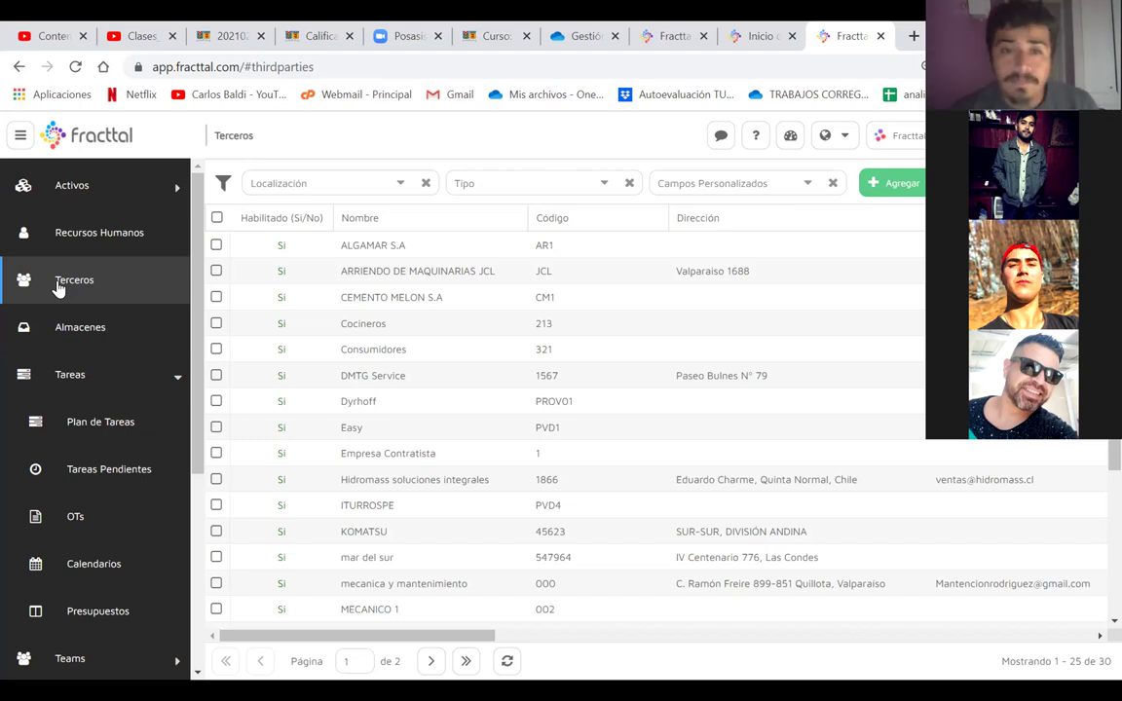
pyautogui.click(86, 327)
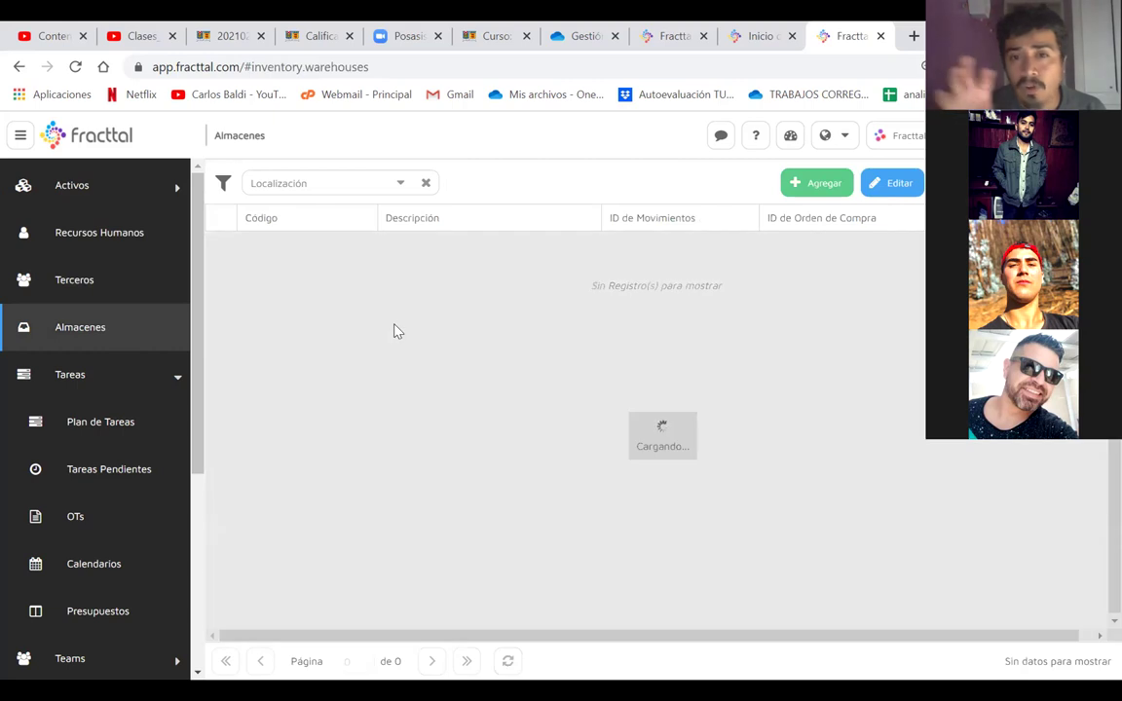
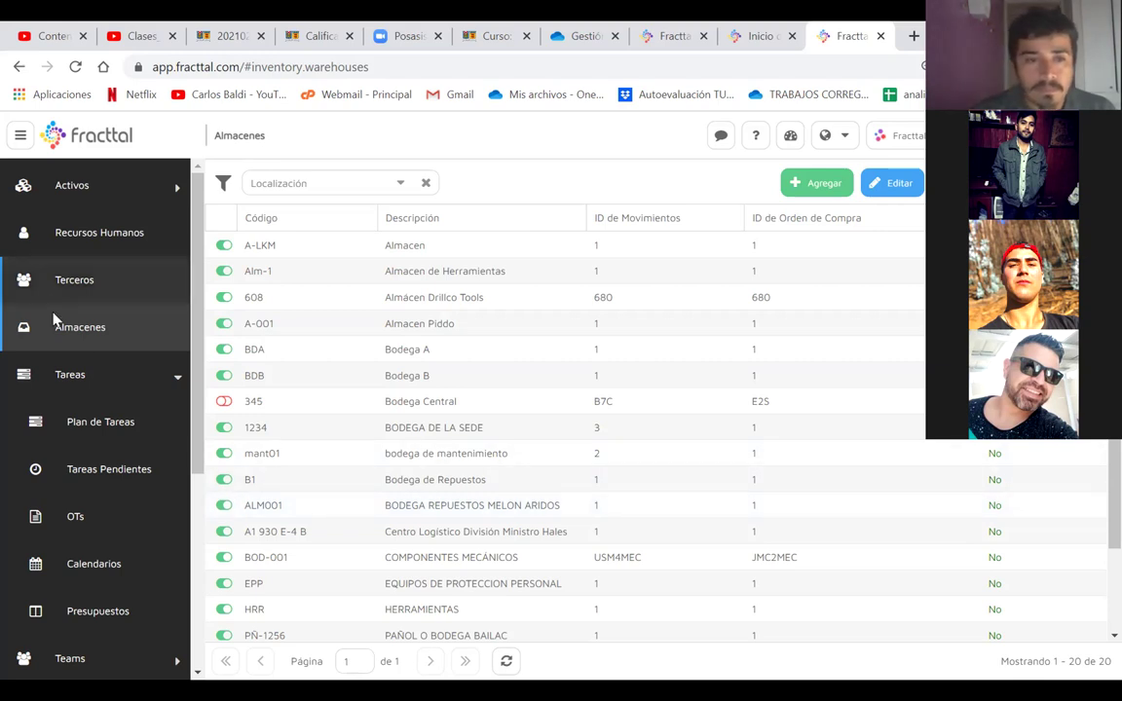
pyautogui.click(82, 386)
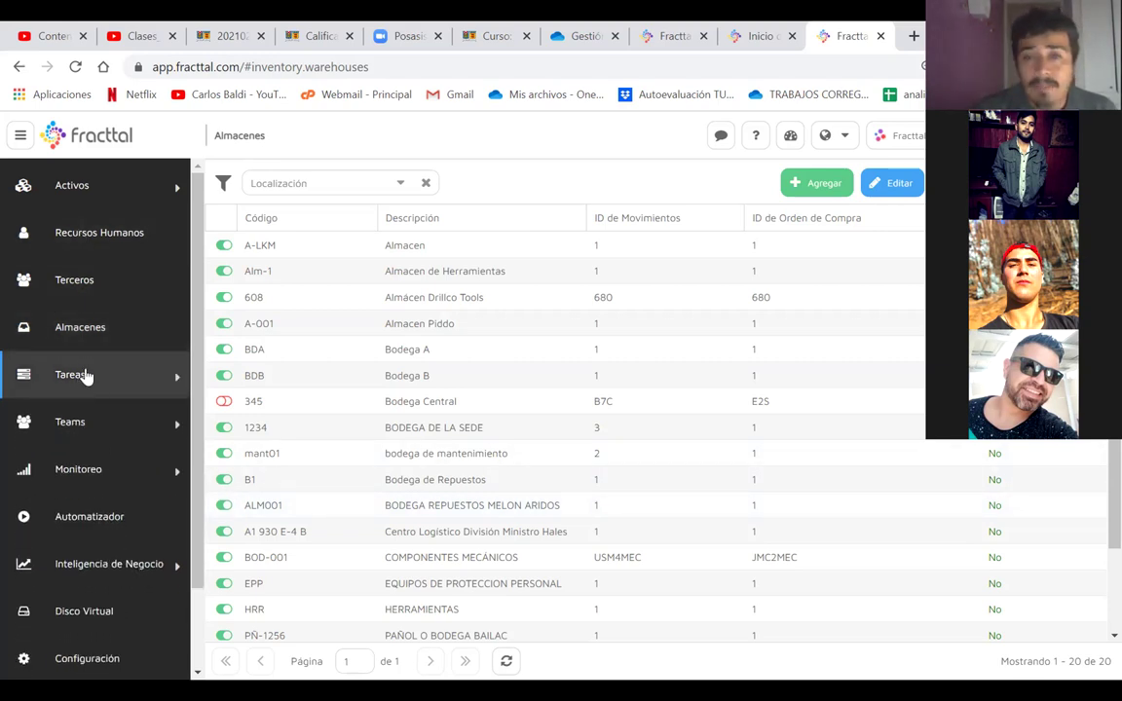
pyautogui.click(84, 376)
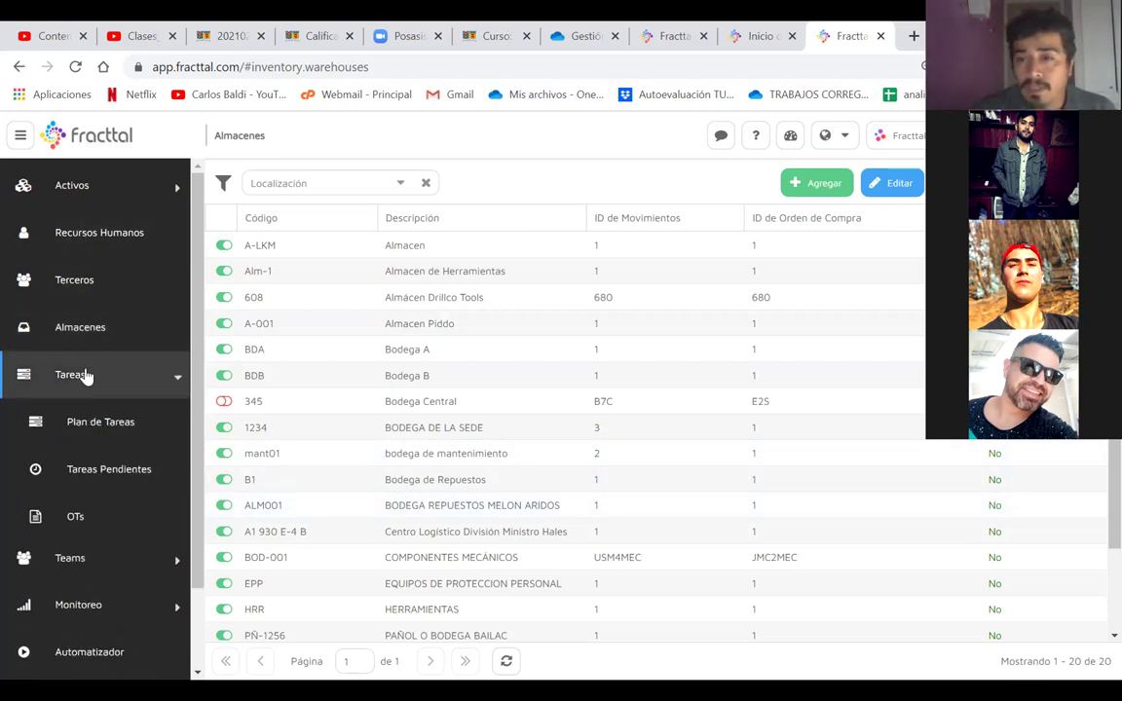
pyautogui.click(101, 194)
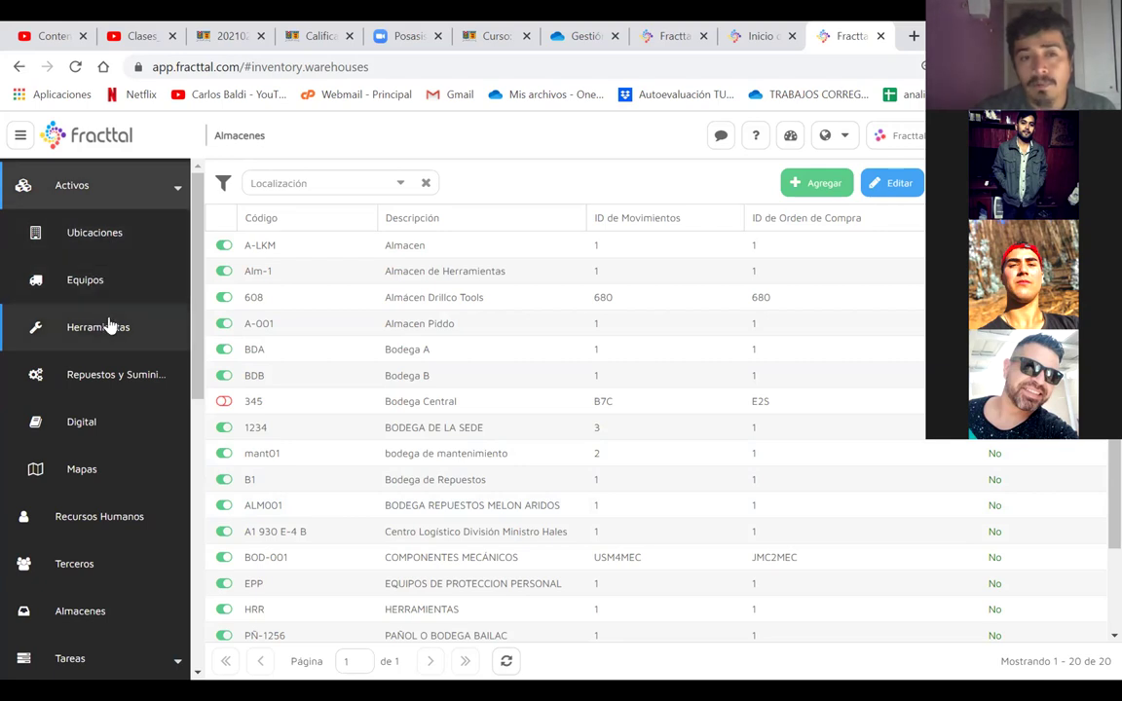
pyautogui.click(98, 194)
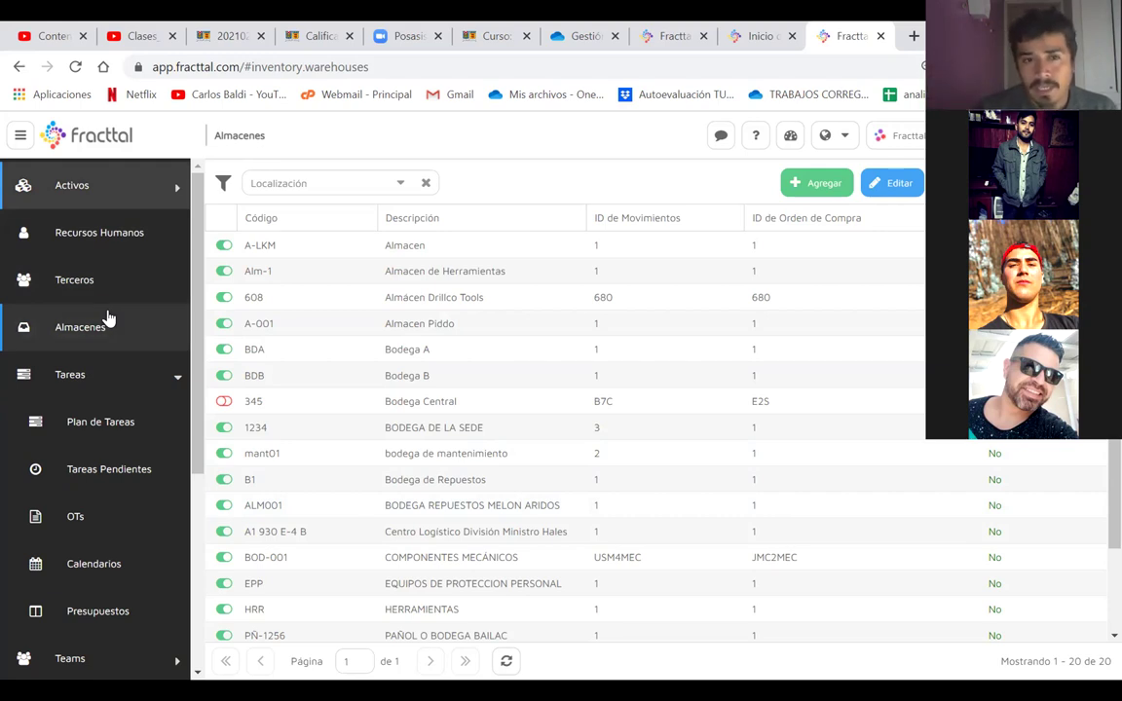
pyautogui.click(91, 377)
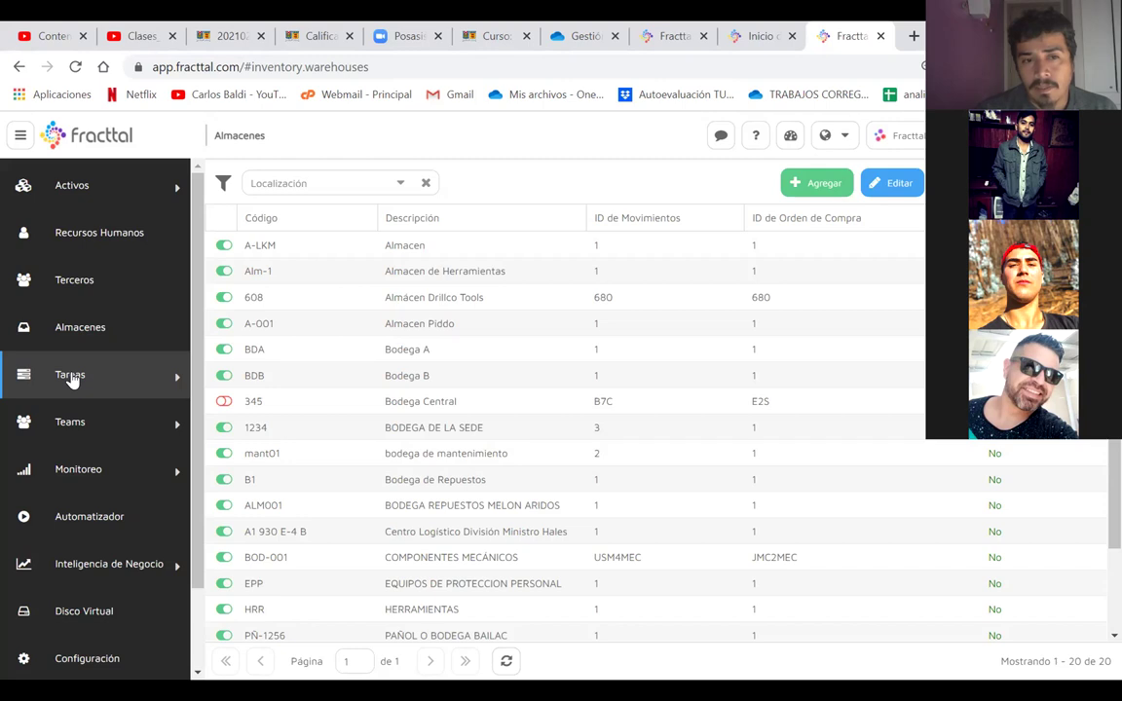
pyautogui.click(71, 380)
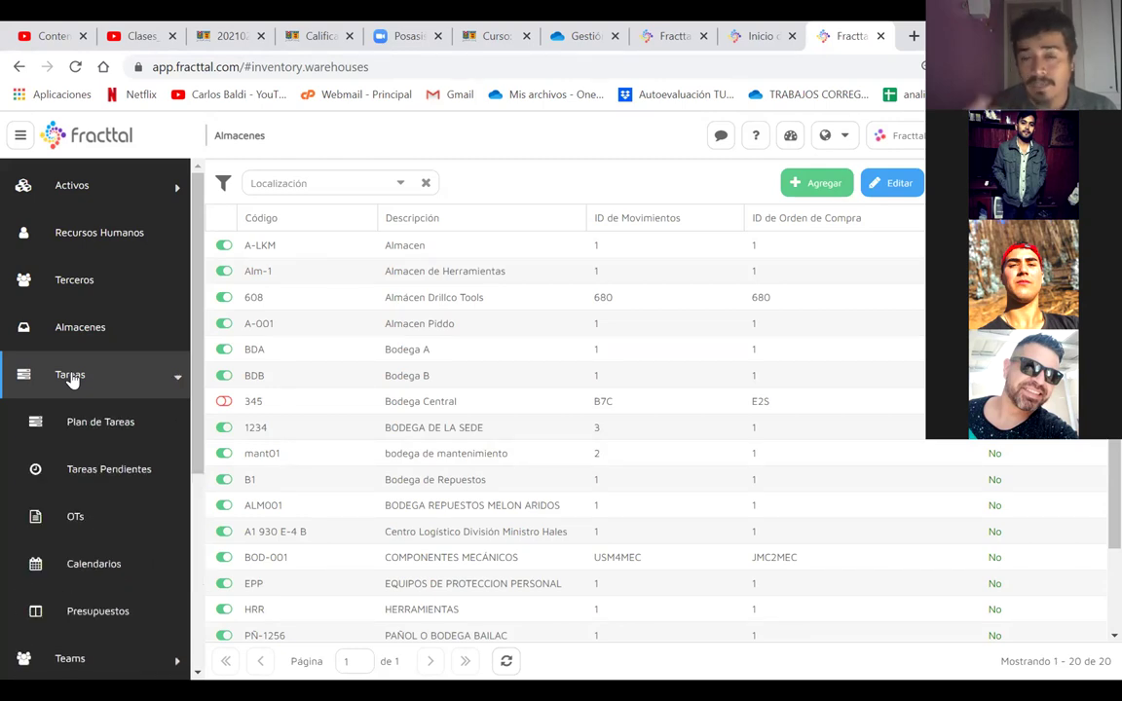
# - Add a task plan in Plan de Tareas with the description "MANTENIMIENTO BOMBAS CENTRIFUGAS" and save it
pyautogui.click(119, 426)
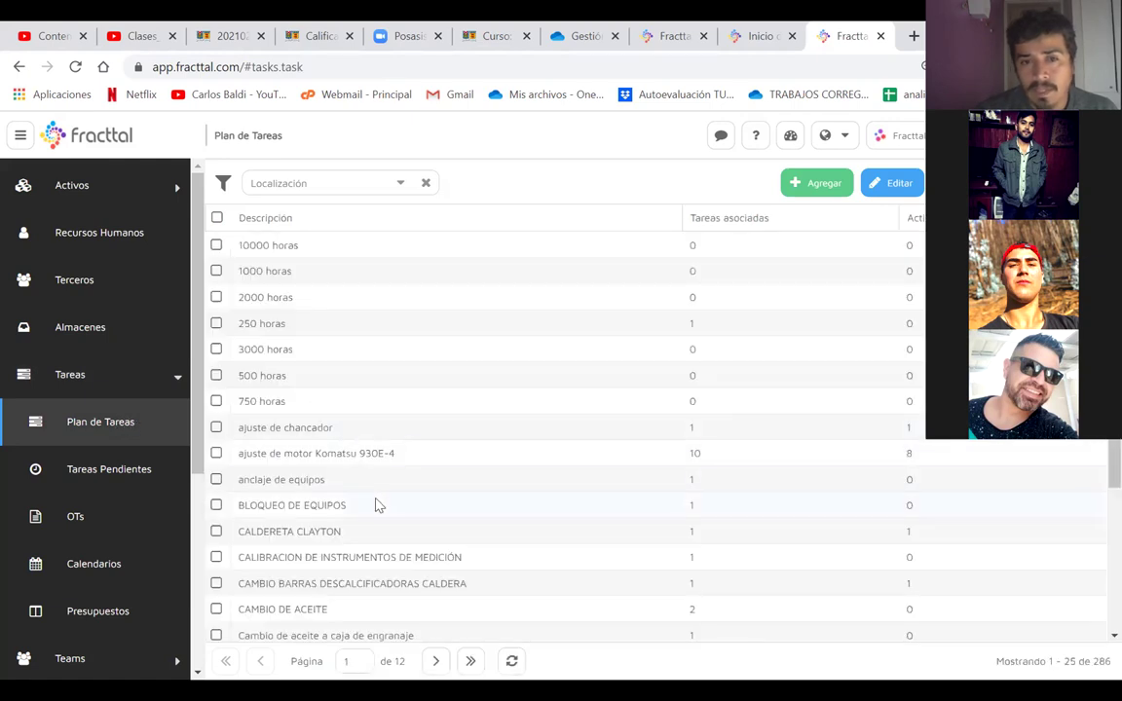
pyautogui.scroll(-3, 378, 502)
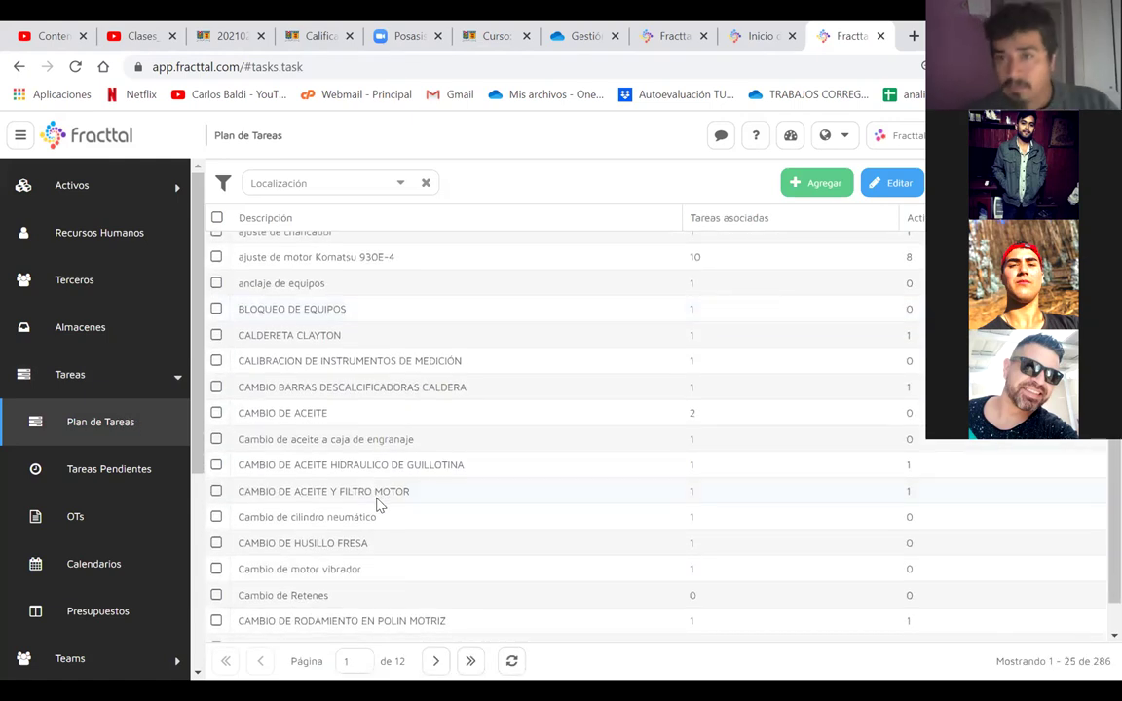
pyautogui.click(814, 183)
pyautogui.click(502, 425)
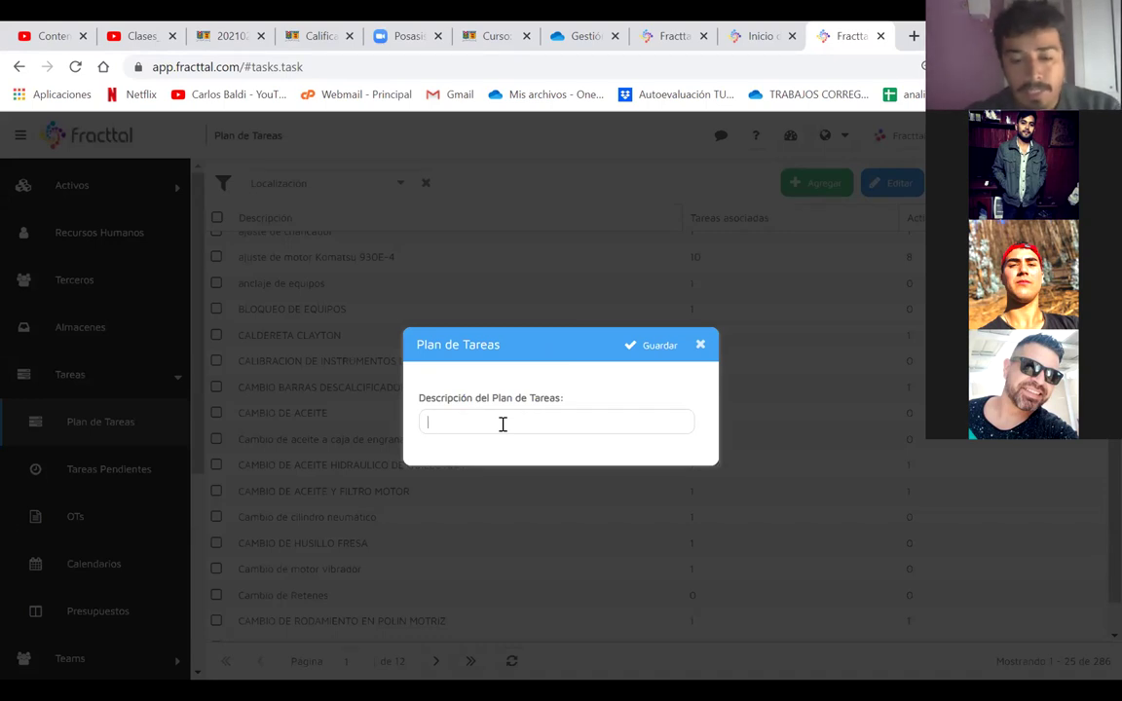
pyautogui.write('MANTENIMIENTO BO')
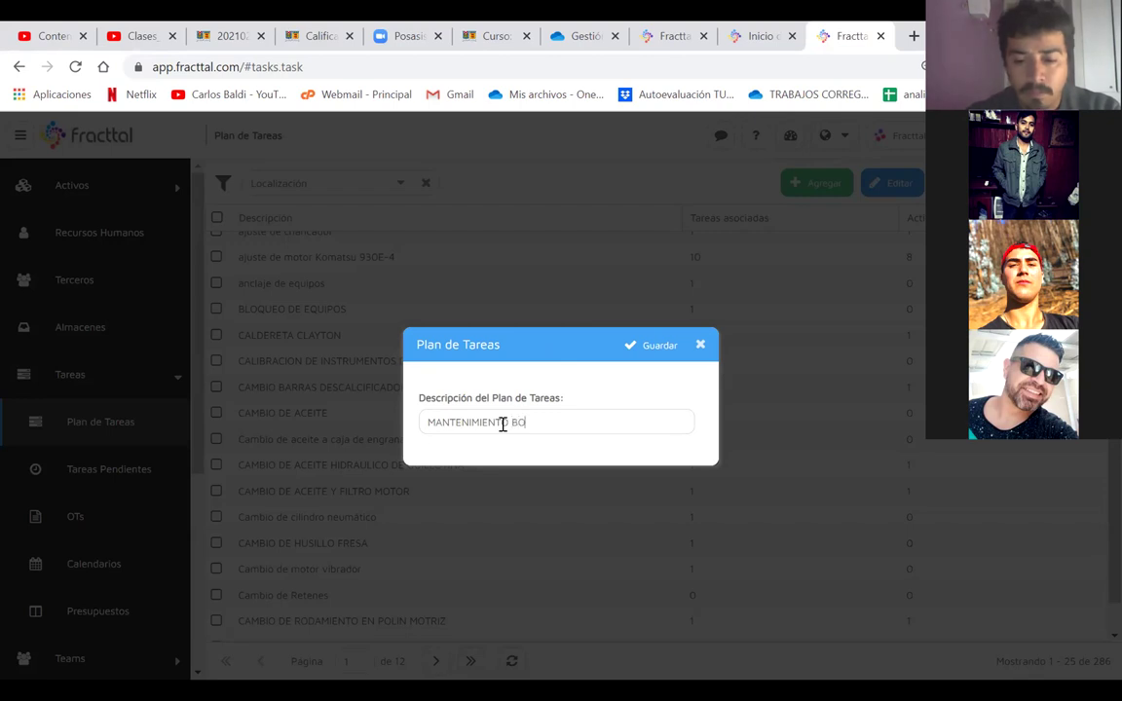
pyautogui.write('MBA')
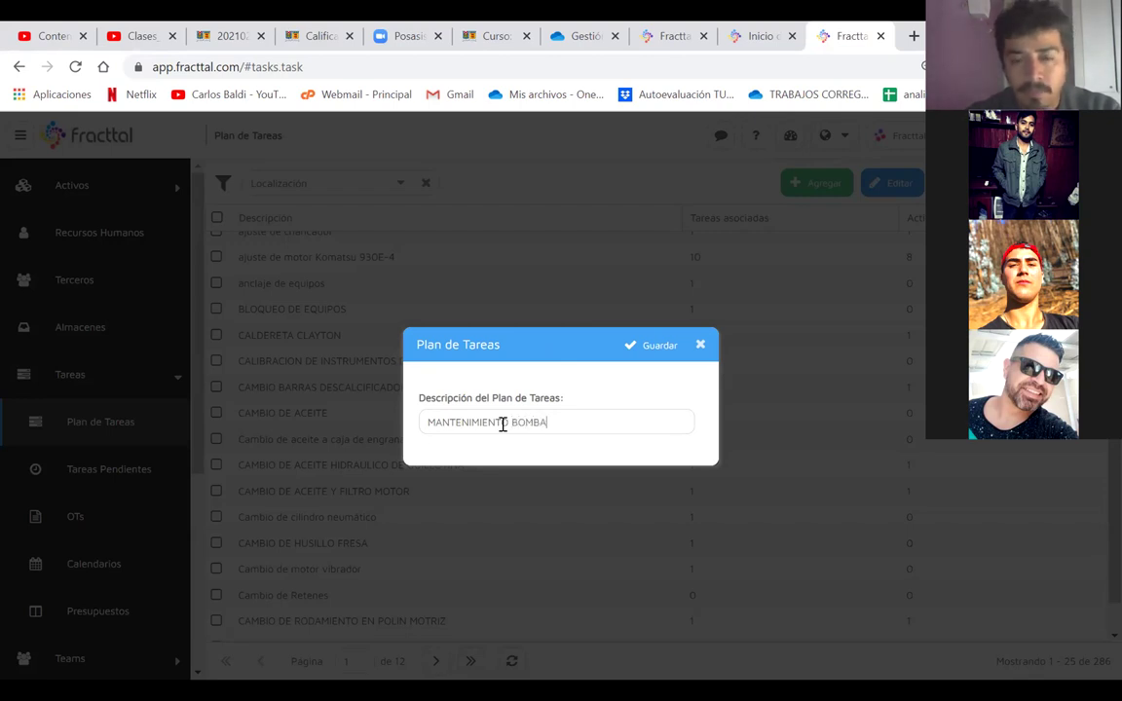
pyautogui.write('S CENTRIFUGAS')
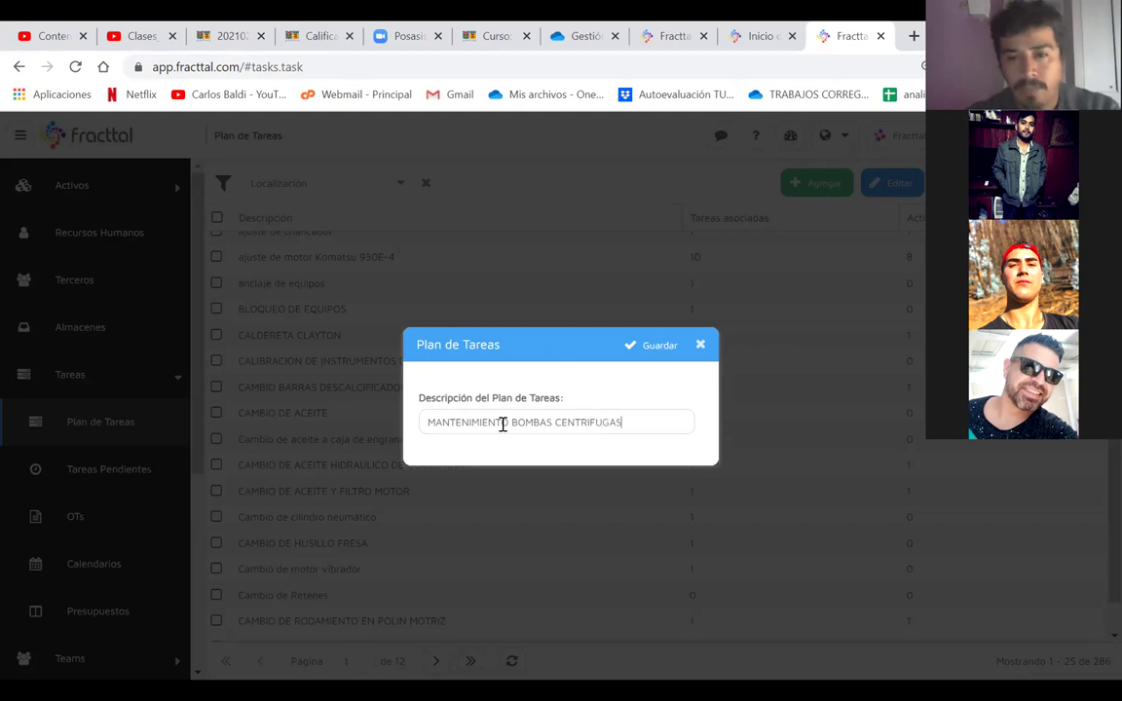
pyautogui.click(656, 345)
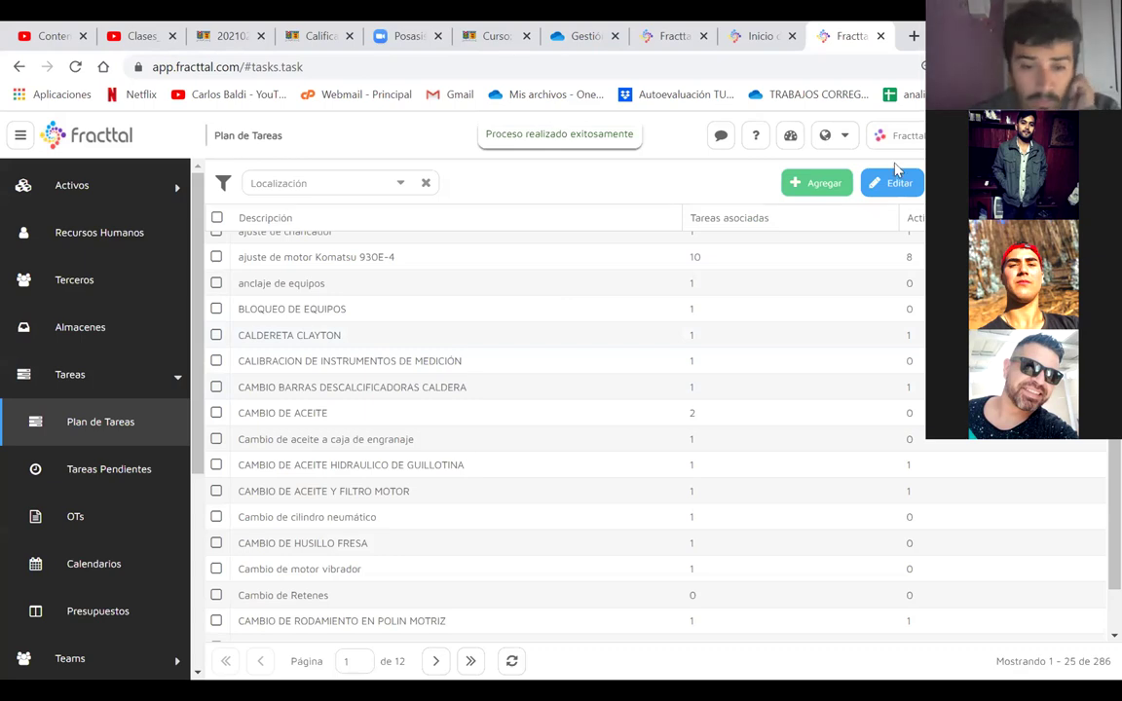
# - Browse the Plan de Tareas list backward from page 11 to page 6, looking for the MANTENIMIENTO BOMBAS CENTRIFUGAS plan
pyautogui.click(362, 661)
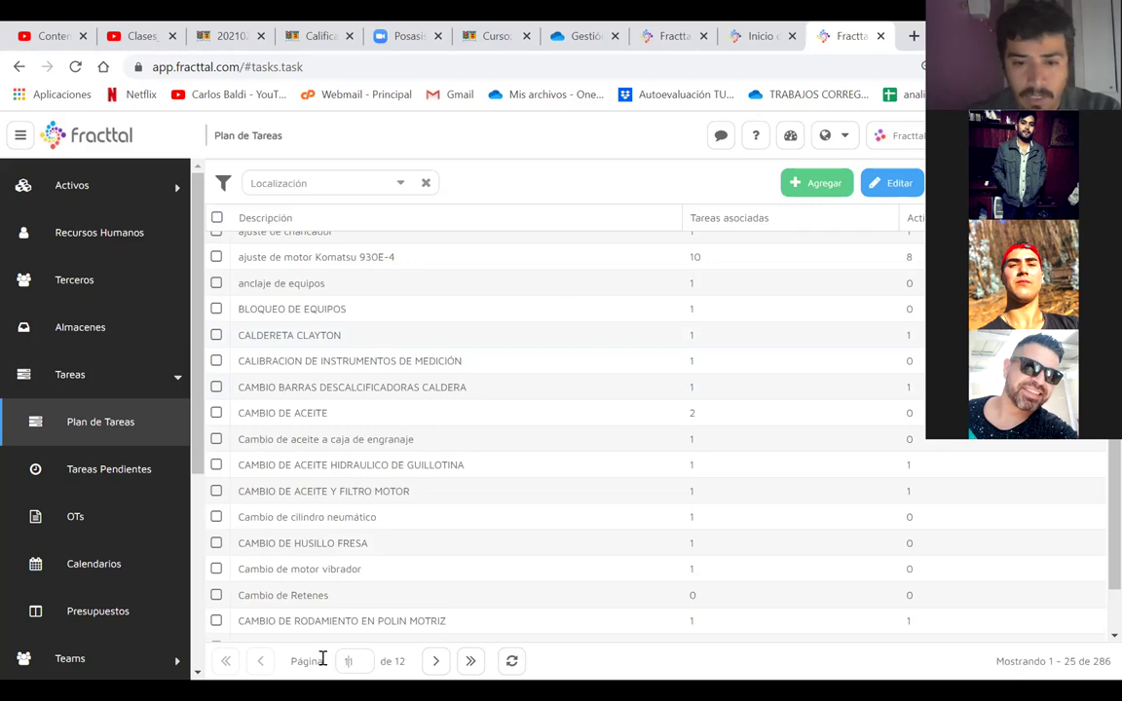
pyautogui.write('1')
pyautogui.press('Return')
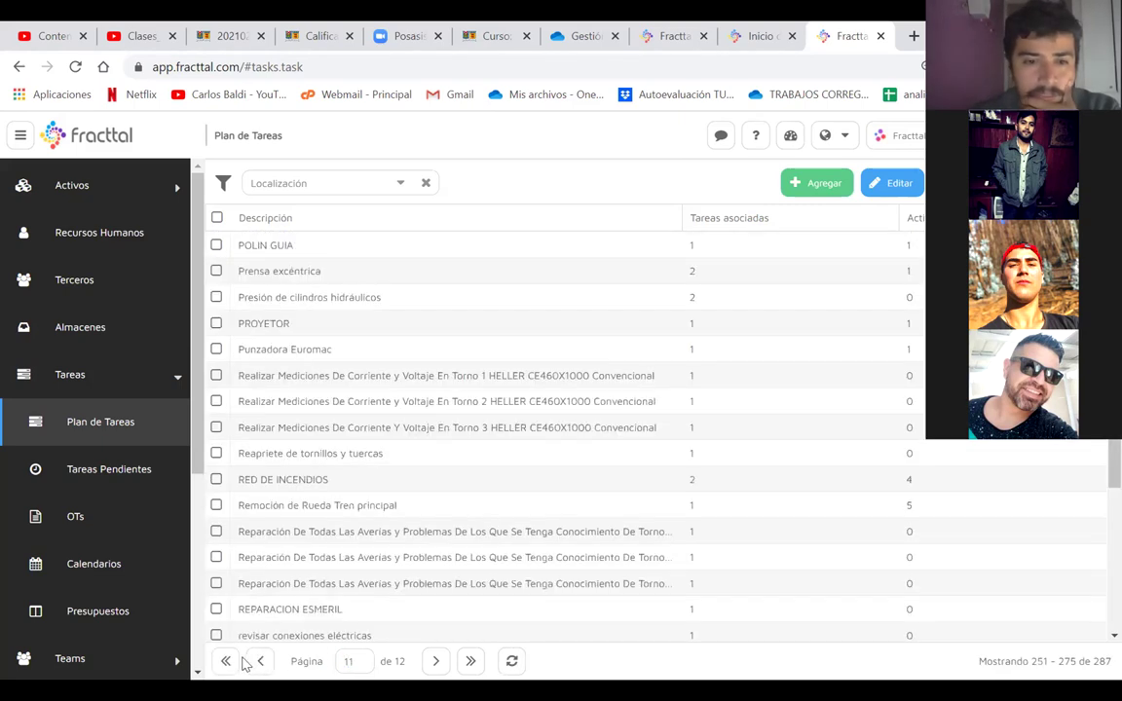
pyautogui.click(252, 663)
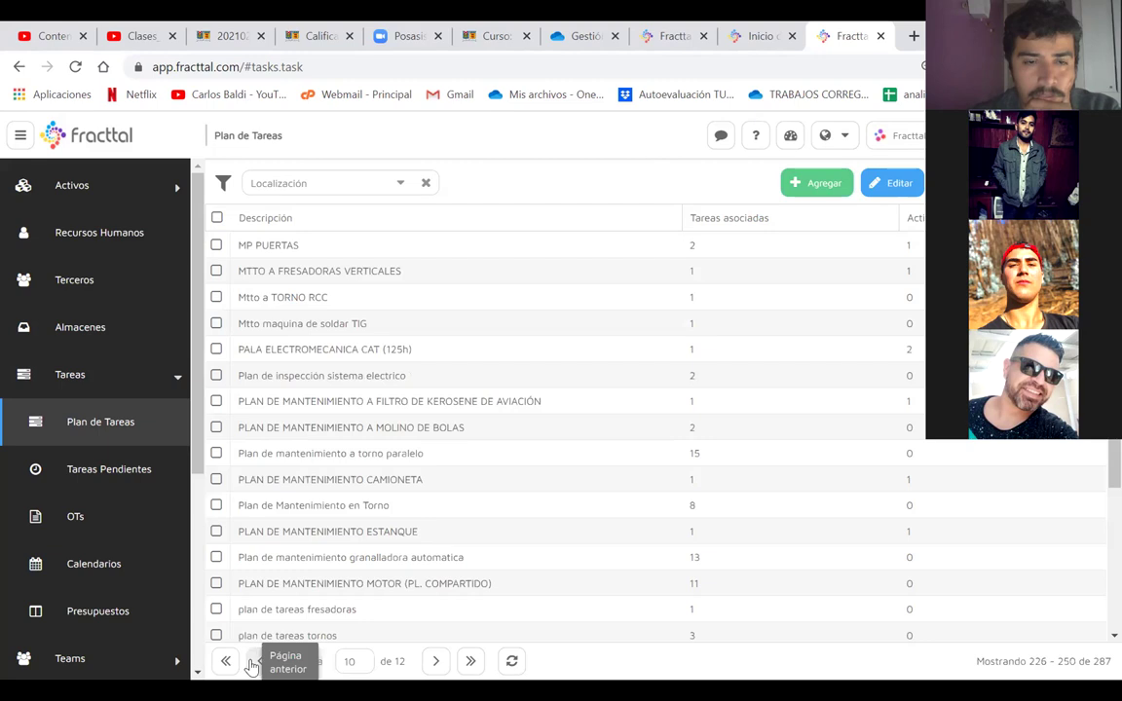
pyautogui.click(252, 663)
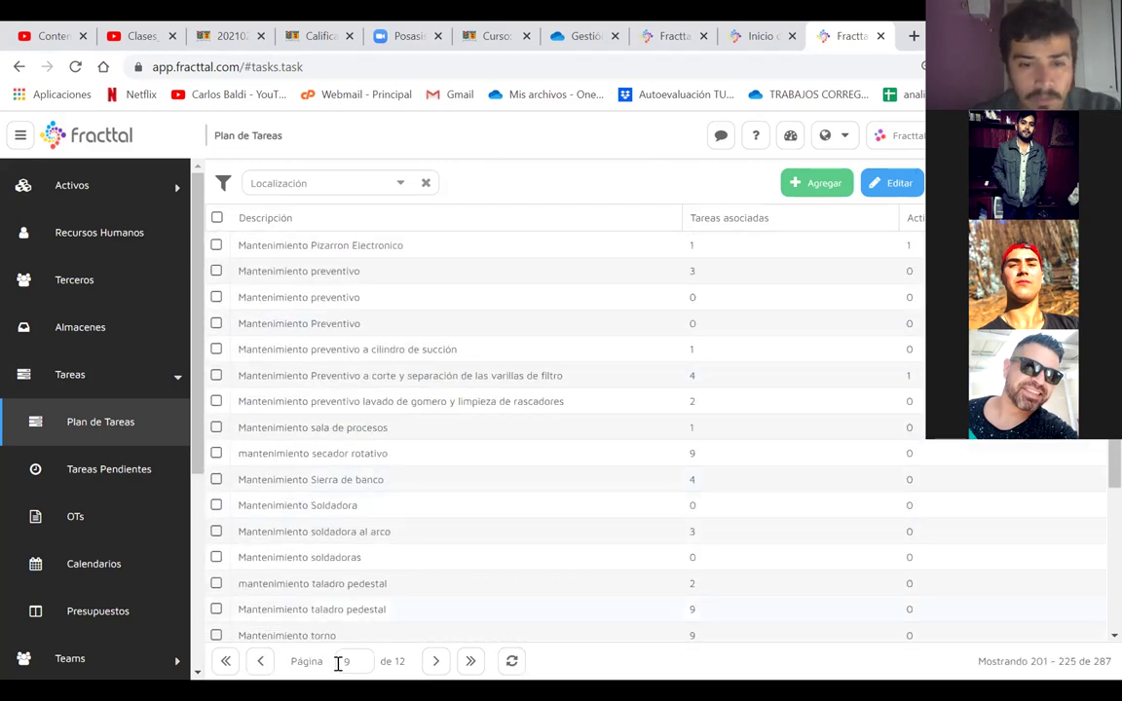
pyautogui.click(260, 661)
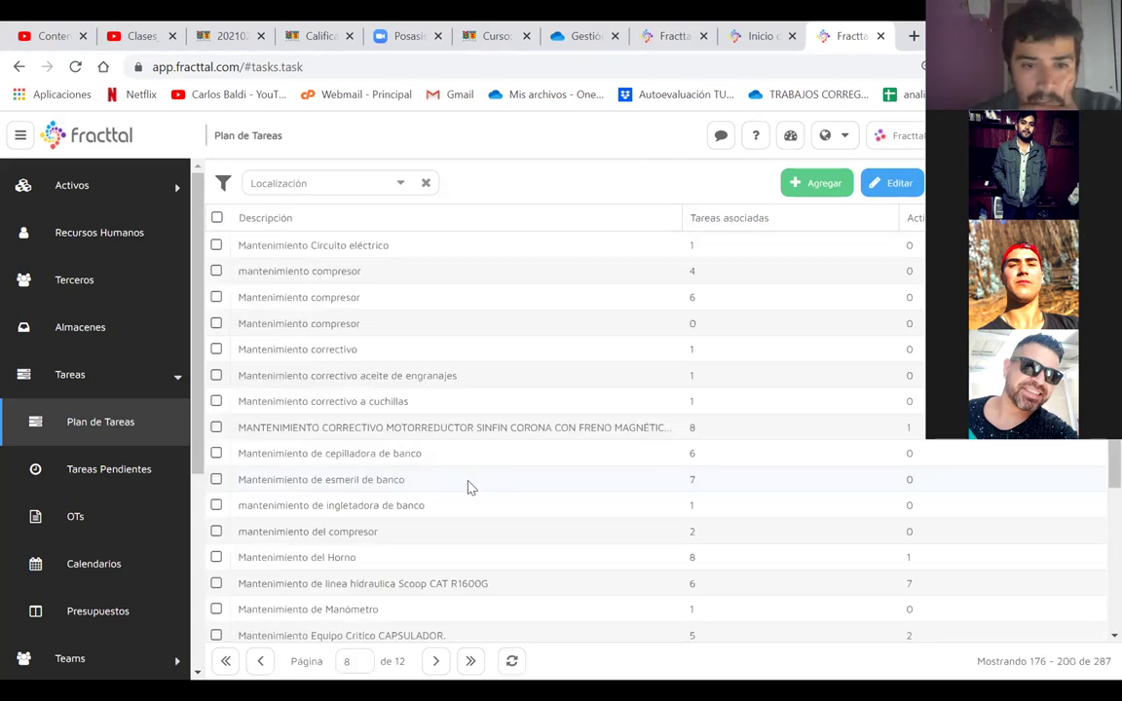
pyautogui.scroll(-5, 467, 487)
pyautogui.scroll(5, 467, 487)
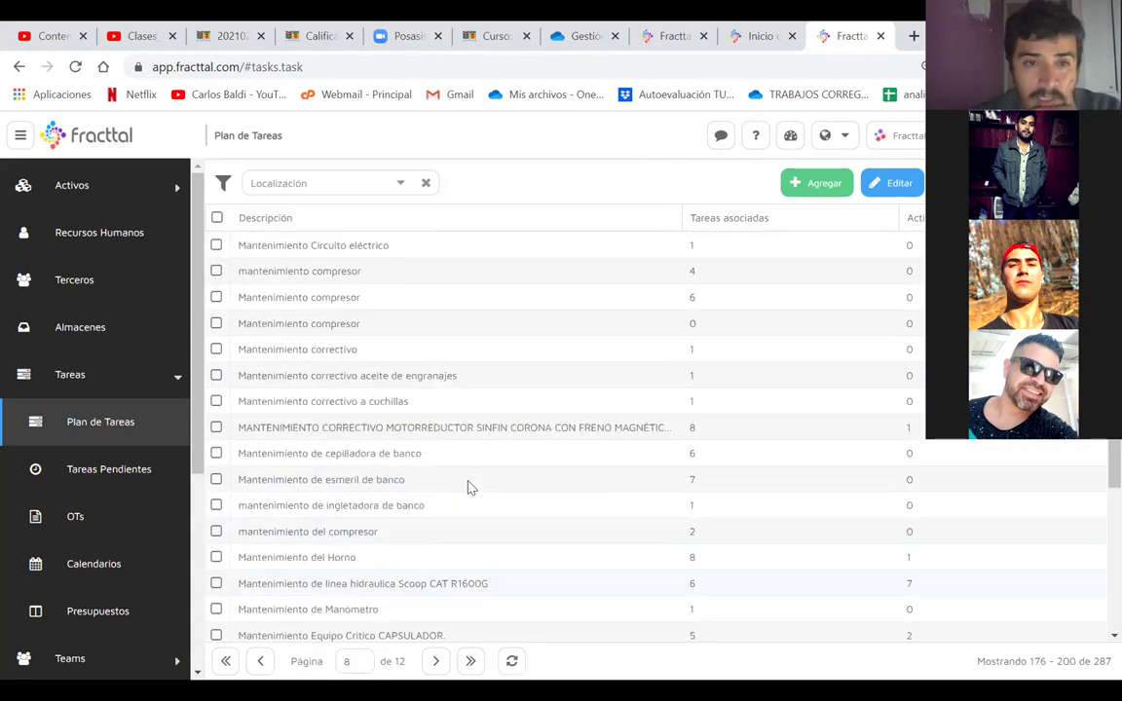
pyautogui.click(259, 660)
pyautogui.scroll(-4, 507, 428)
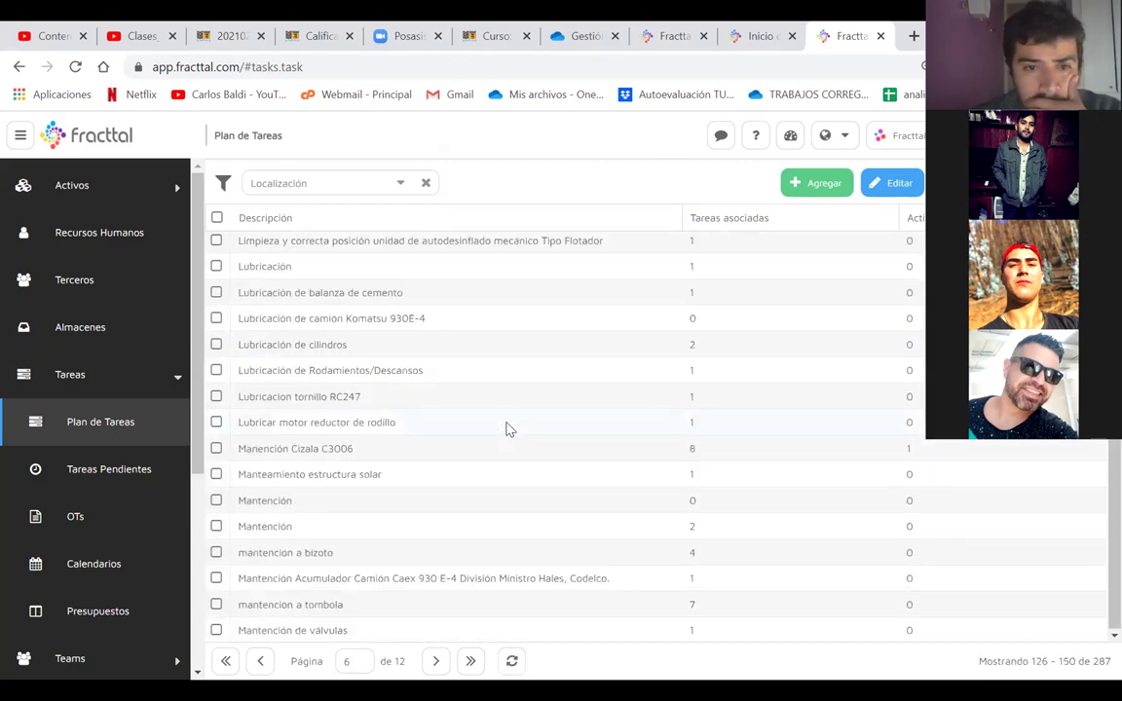
pyautogui.scroll(1, 506, 428)
pyautogui.scroll(-1, 506, 428)
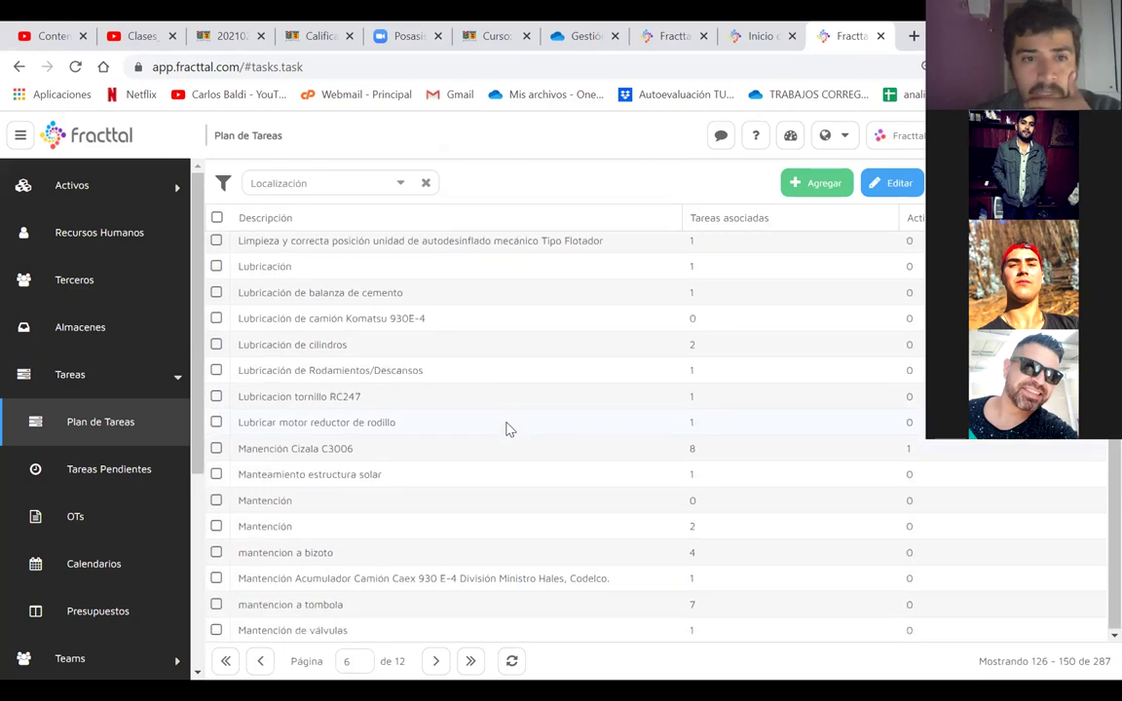
# - Find the MANTENIMIENTO BOMBAS CENTRIFUGAS plan on page 7 of the list and open it for editing
pyautogui.click(436, 663)
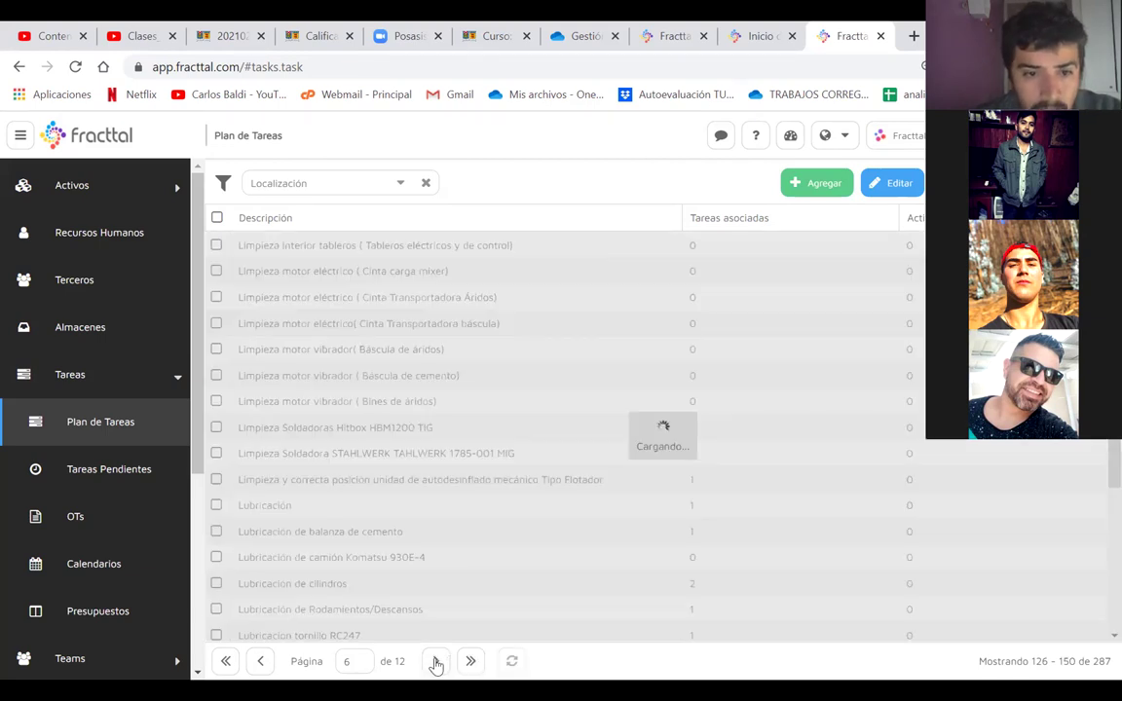
pyautogui.scroll(-1, 377, 356)
pyautogui.scroll(-2, 377, 356)
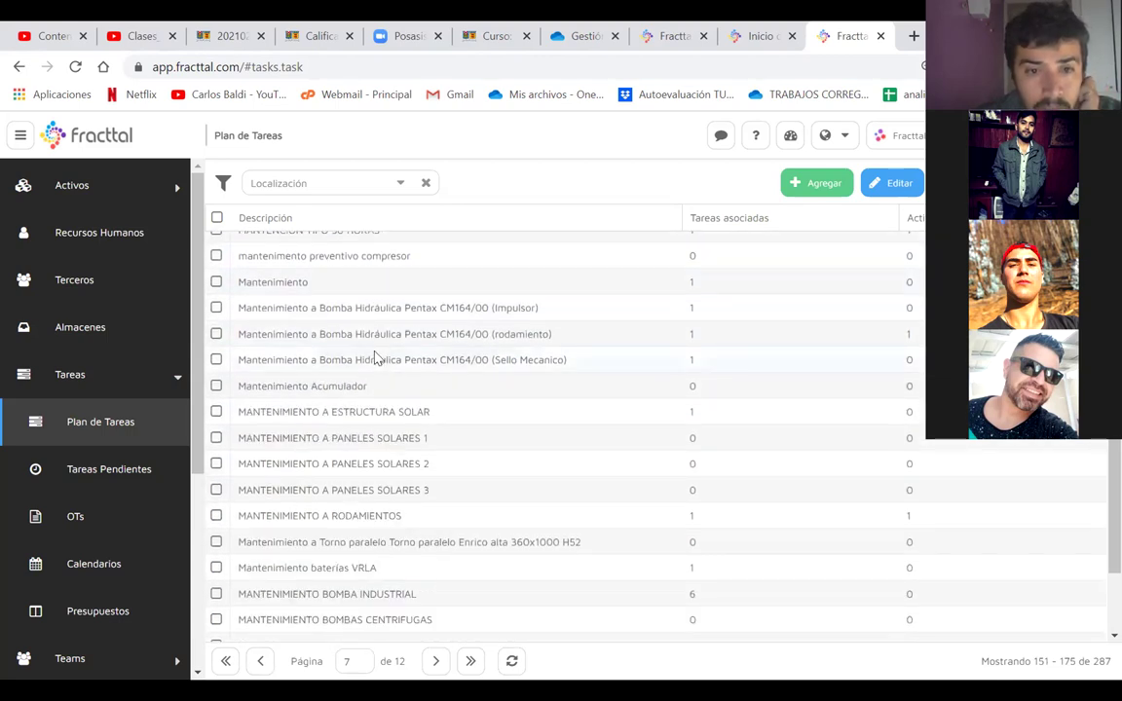
pyautogui.scroll(-1, 377, 359)
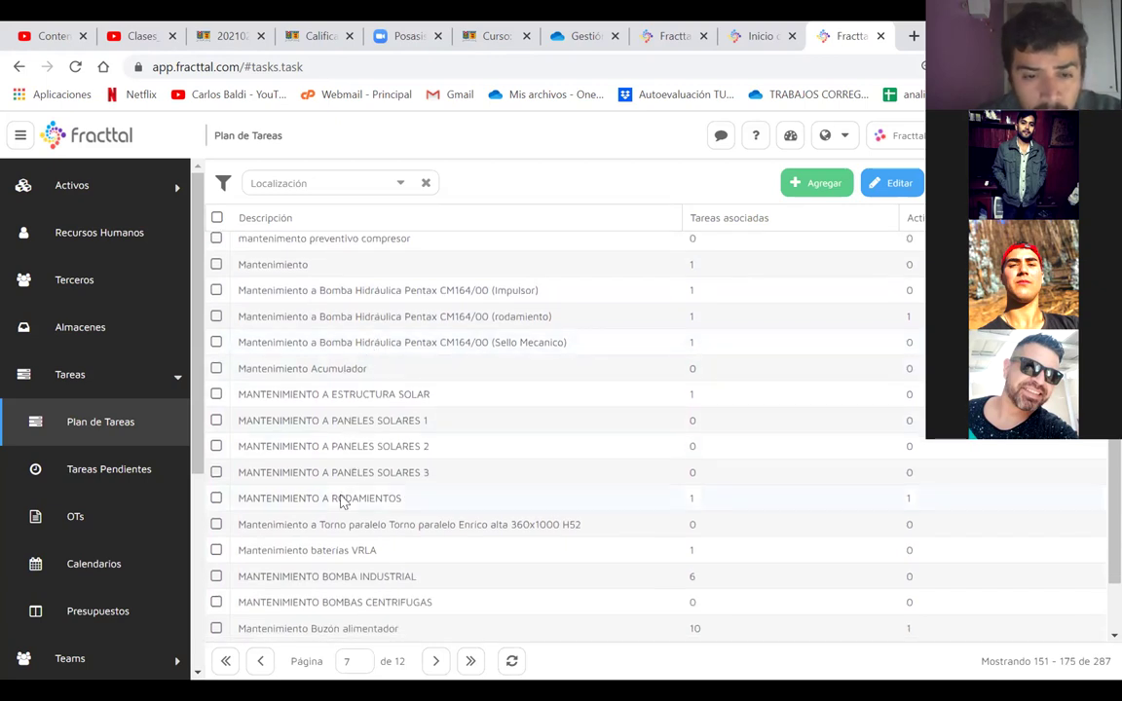
pyautogui.scroll(-2, 342, 518)
pyautogui.scroll(-1, 343, 520)
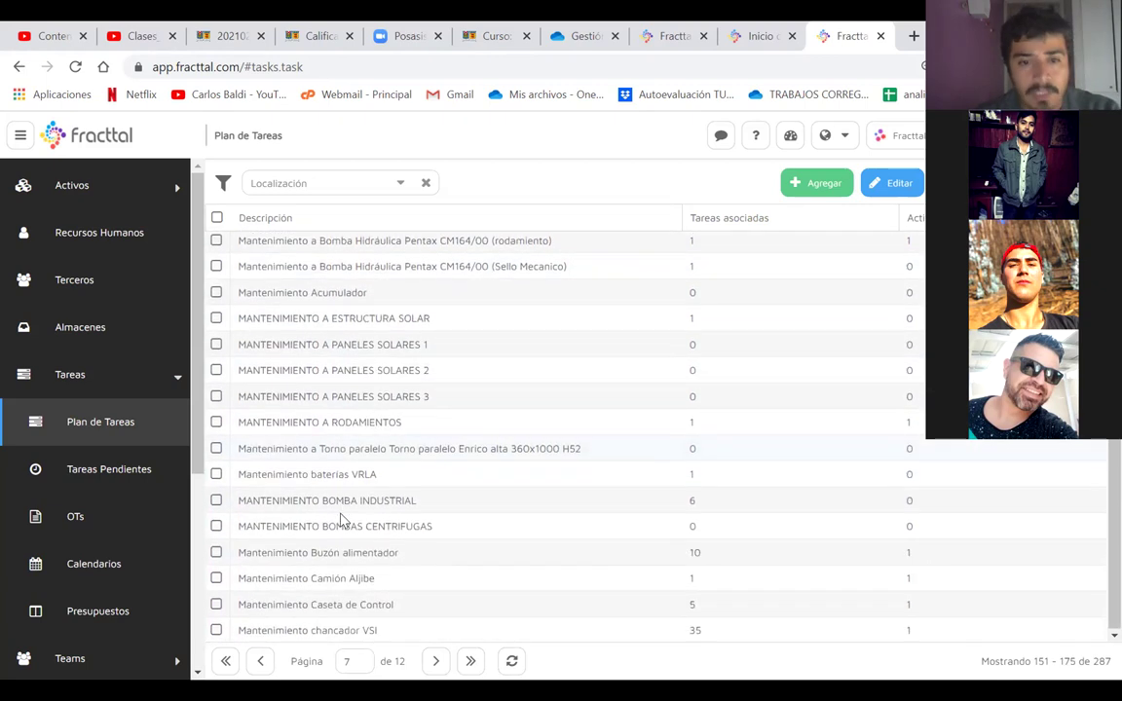
pyautogui.click(401, 532)
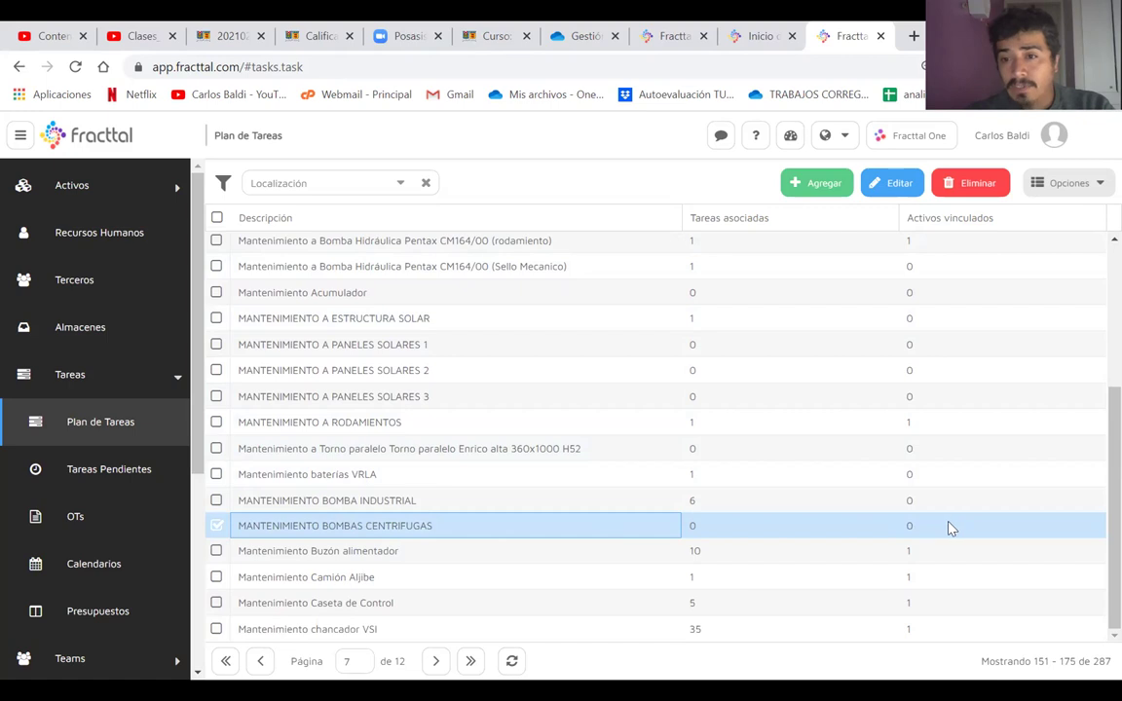
pyautogui.doubleClick(402, 529)
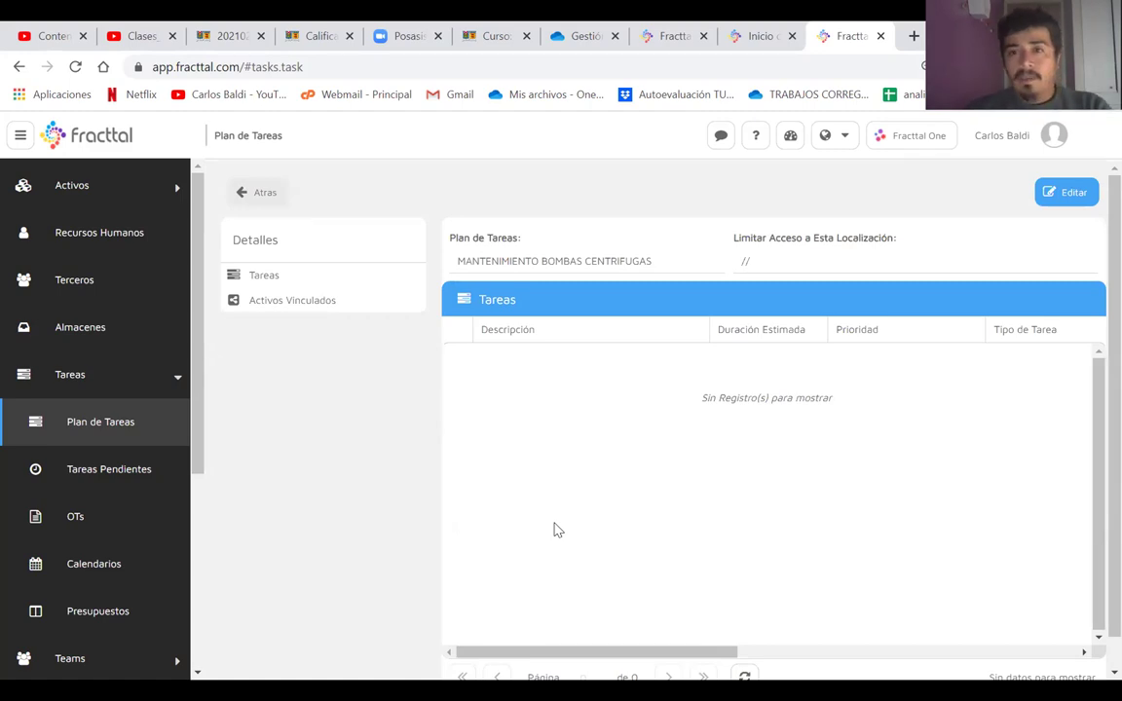
pyautogui.click(1069, 195)
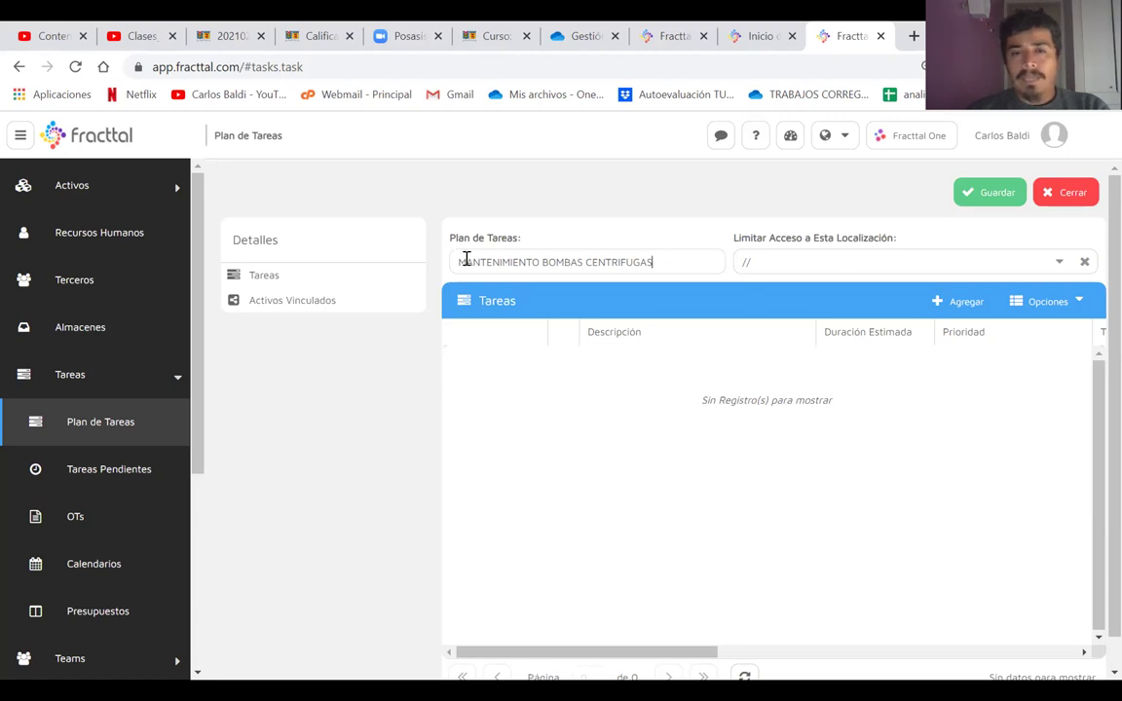
# - Examine the plan's name, the blank new-task form and the export options of its task list
pyautogui.moveTo(467, 261); pyautogui.dragTo(669, 256)
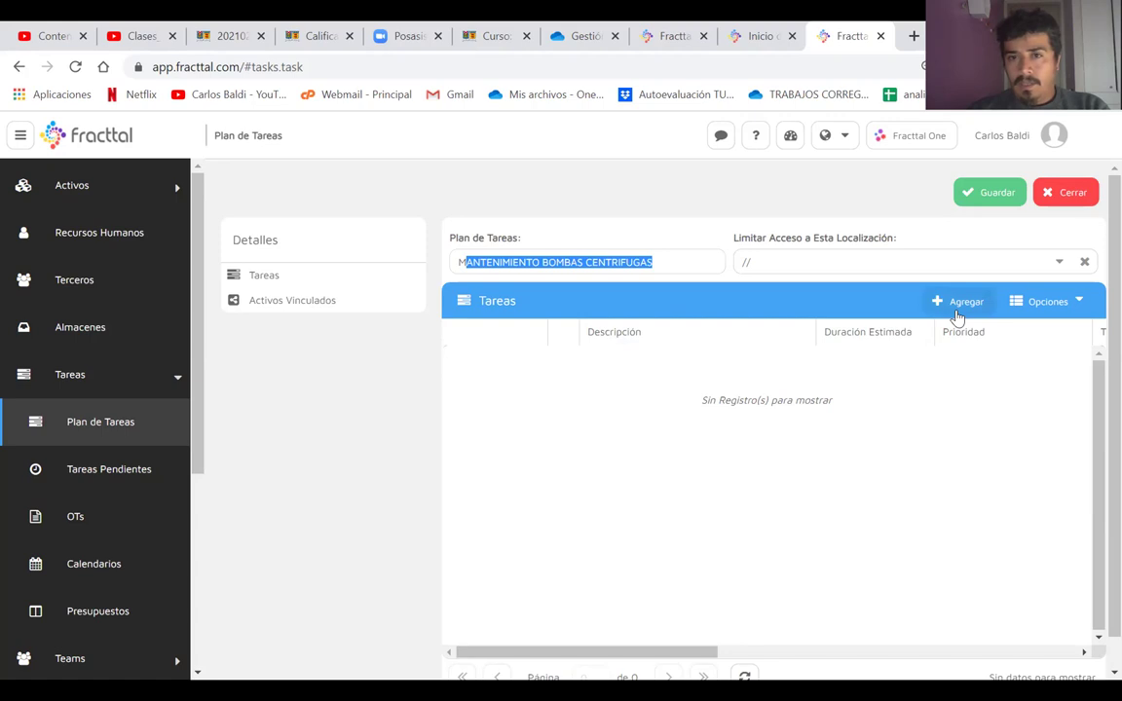
pyautogui.click(355, 282)
pyautogui.click(346, 301)
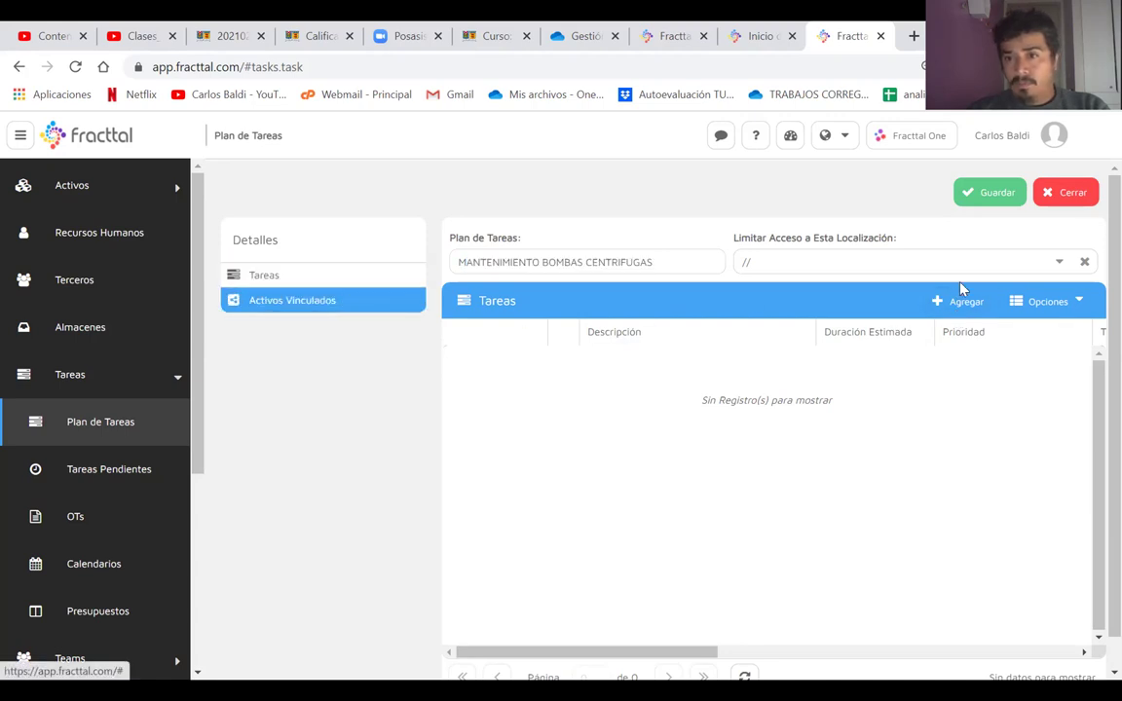
pyautogui.click(931, 307)
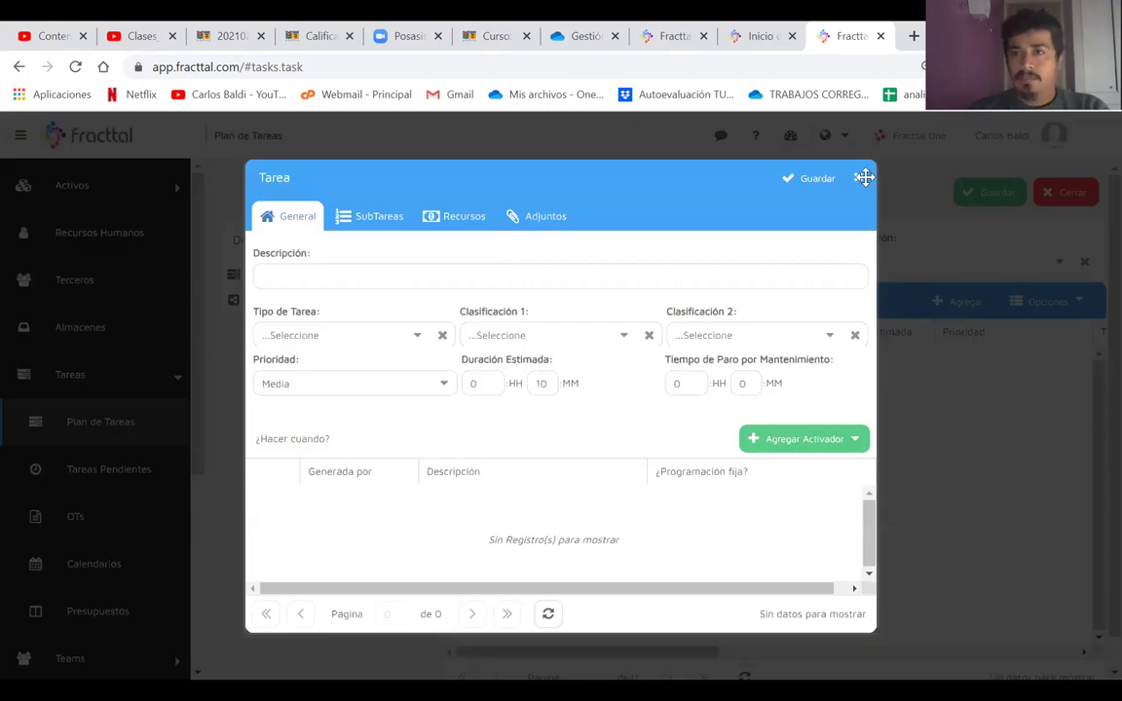
pyautogui.click(858, 178)
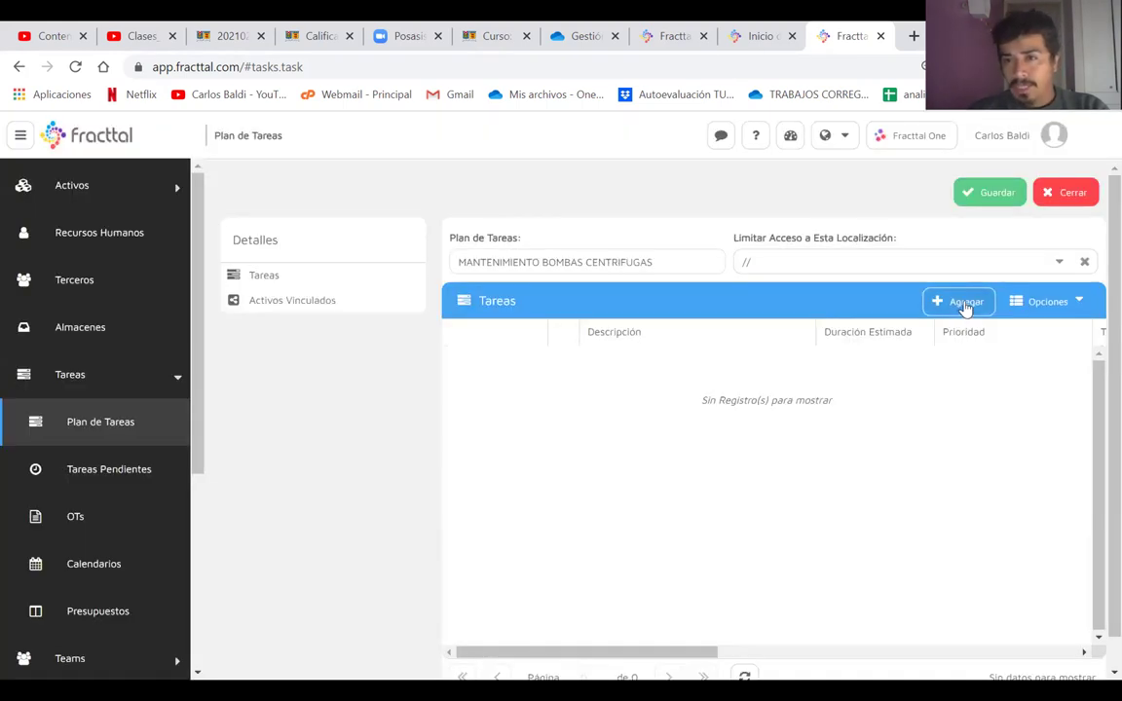
pyautogui.click(1071, 300)
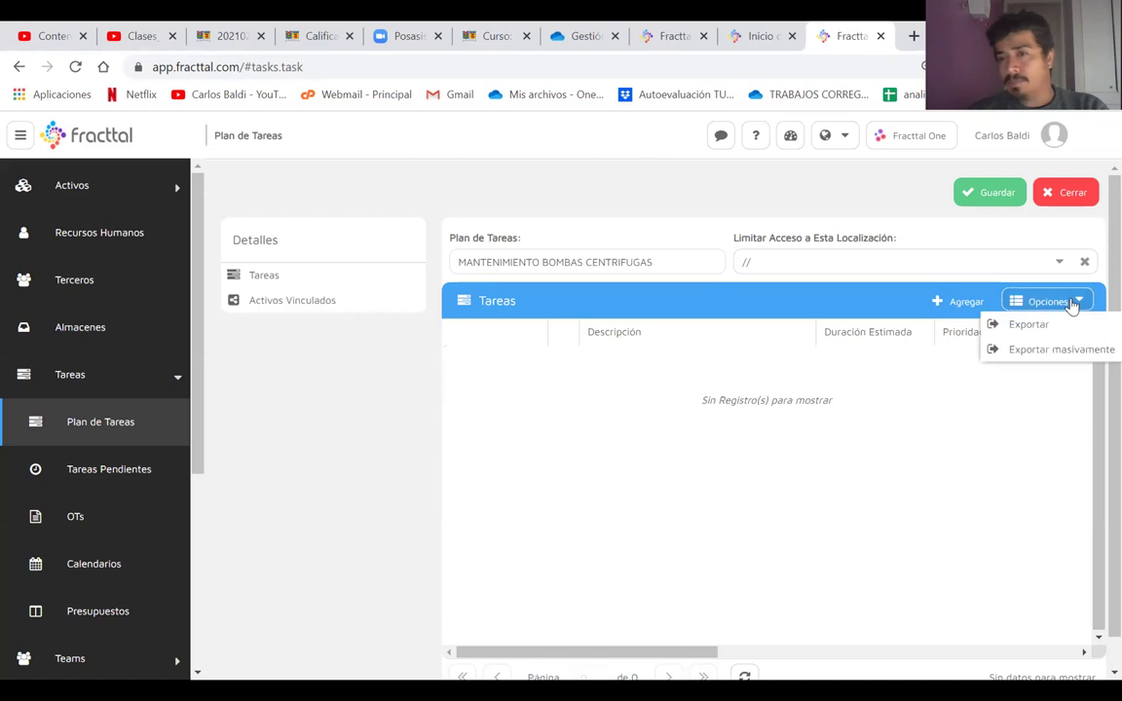
pyautogui.click(881, 297)
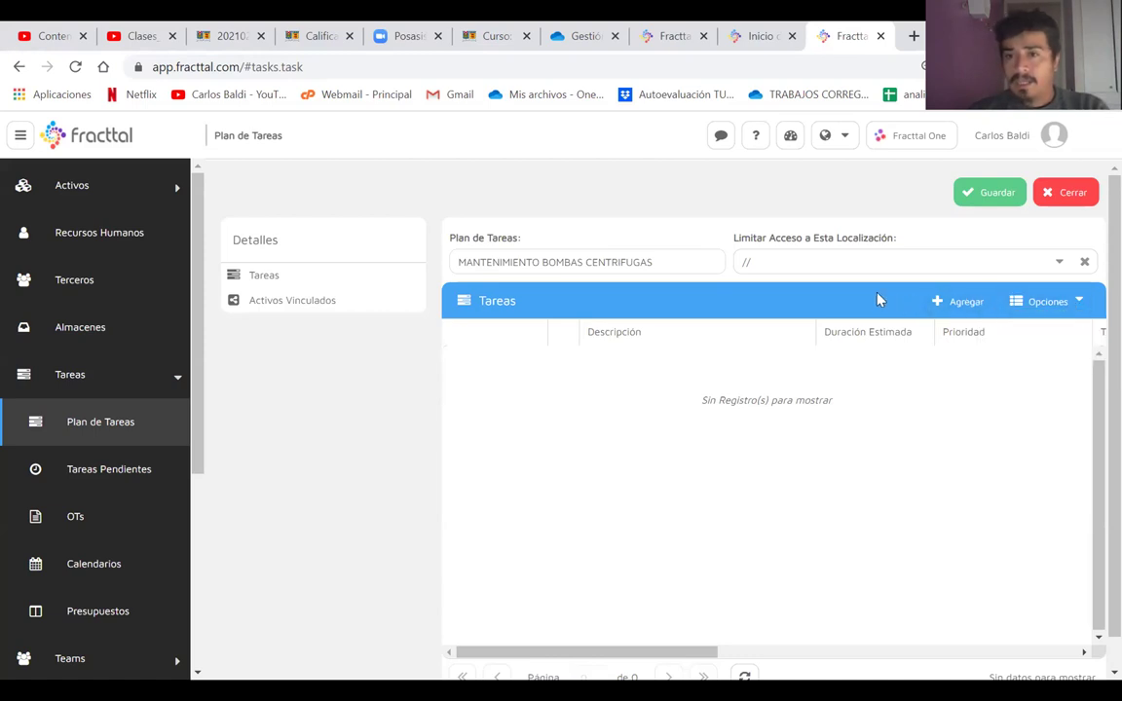
# - Start a new task in the plan with the description "Limpieza de Bomba" and the task type PREVENTIVA
pyautogui.click(949, 305)
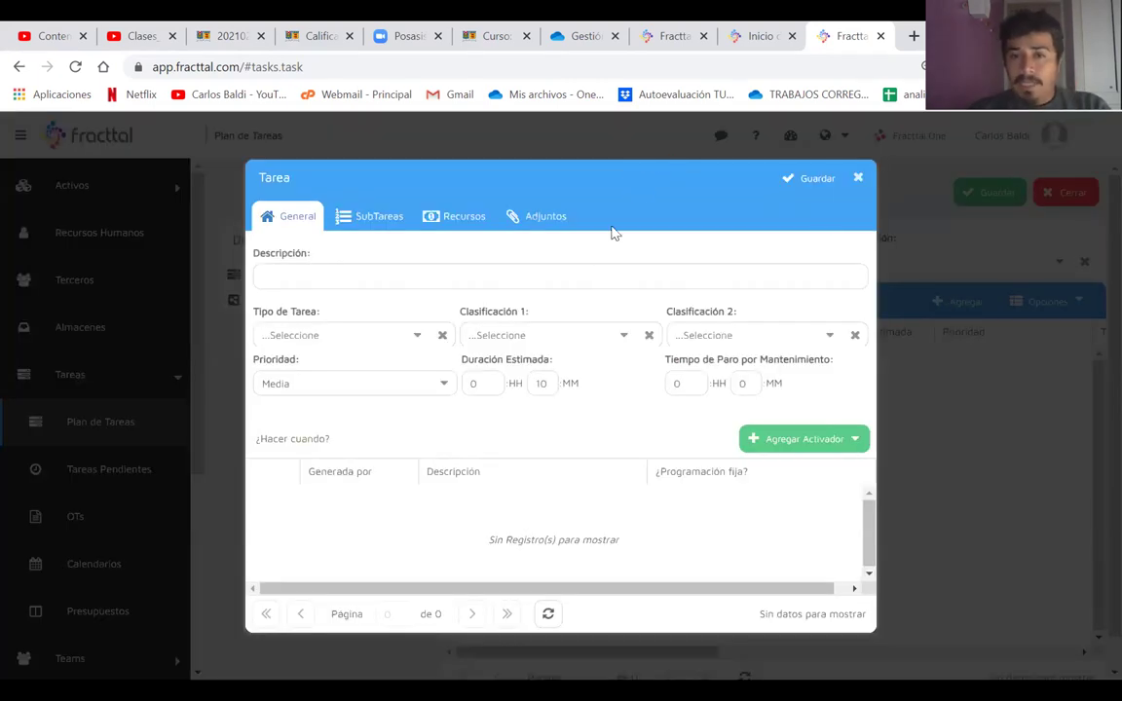
pyautogui.click(413, 277)
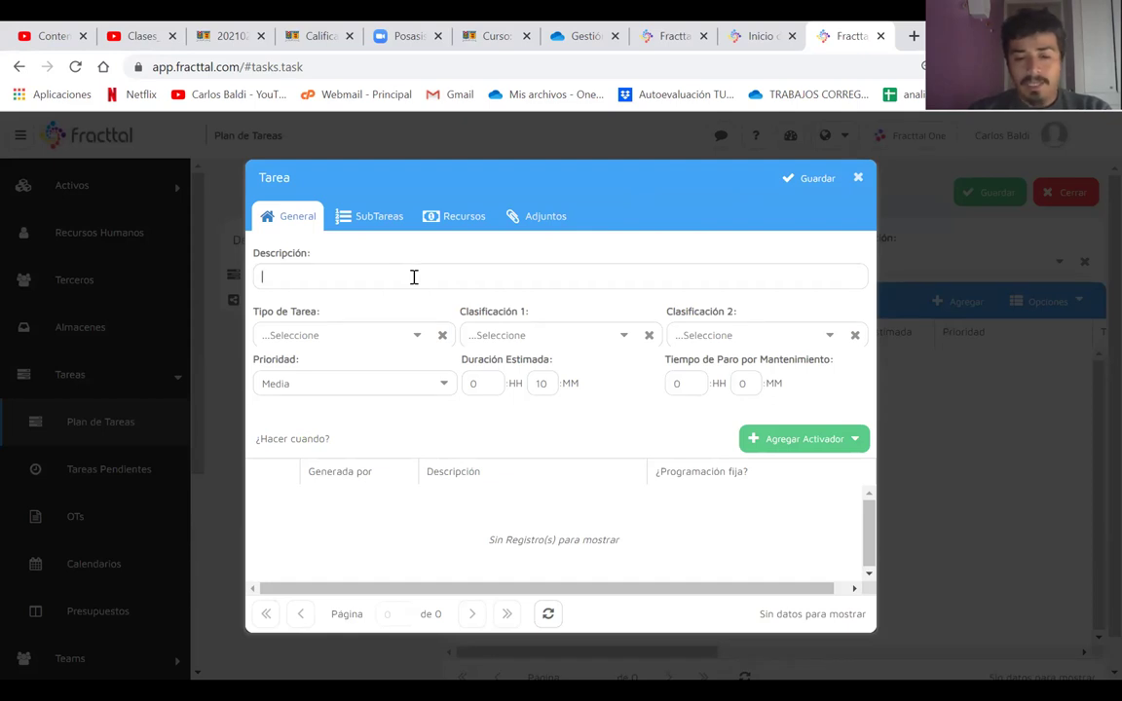
pyautogui.write('Limpieza de ')
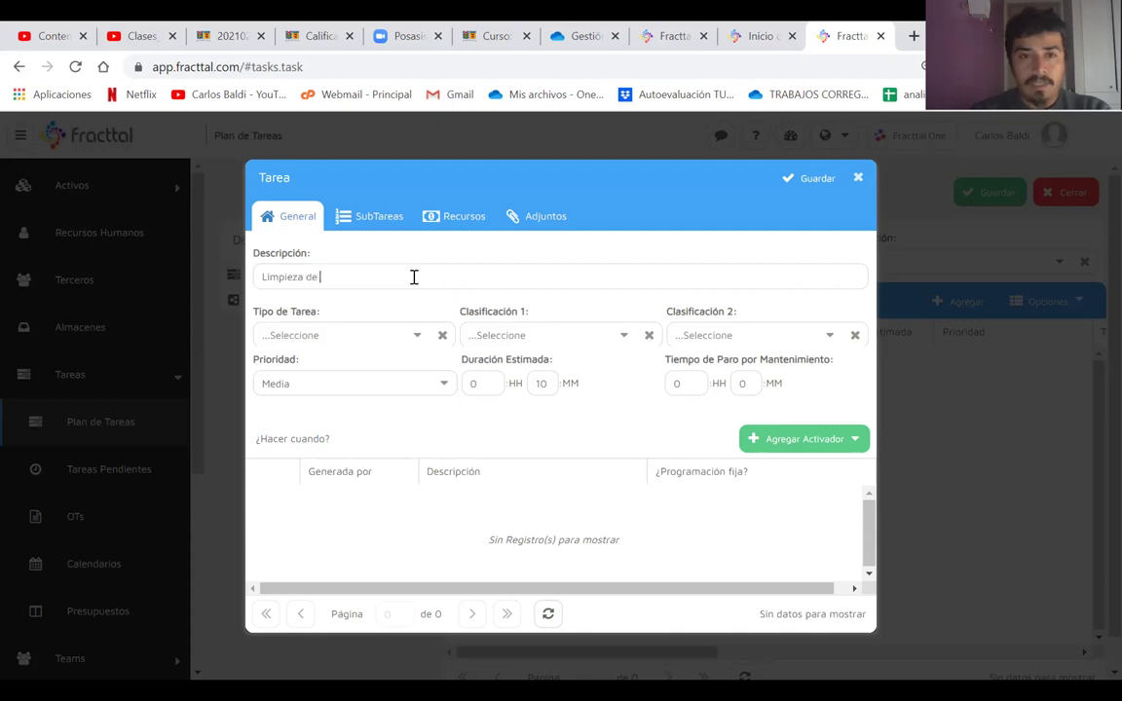
pyautogui.write('Bomba')
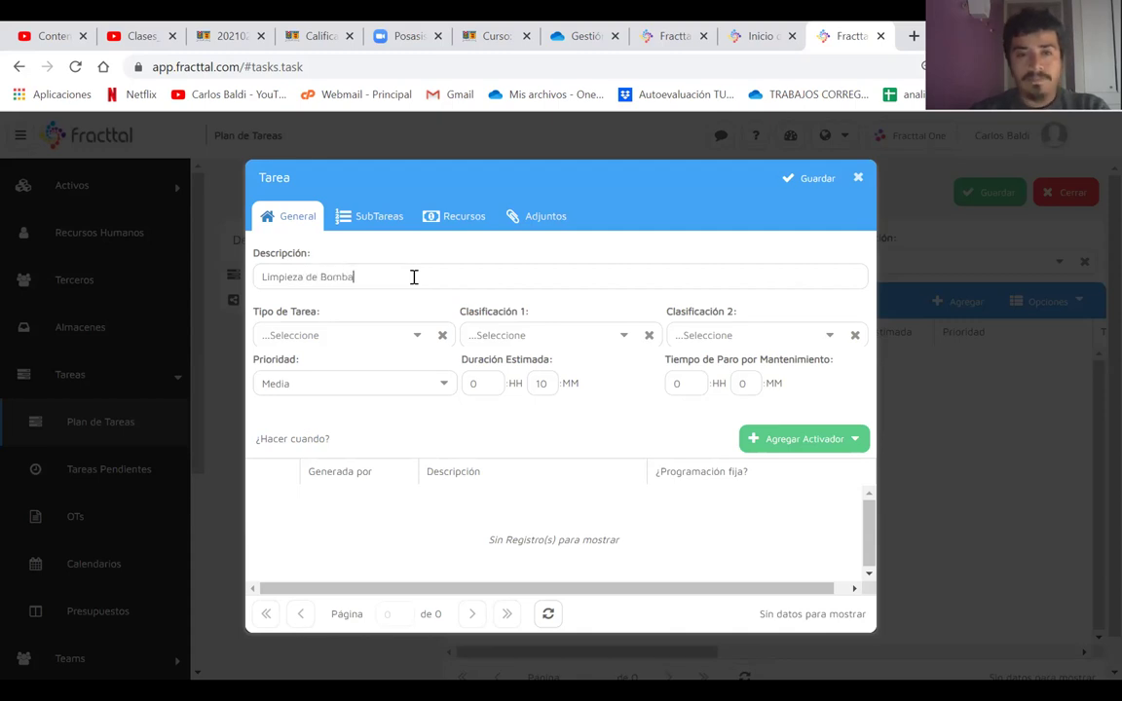
pyautogui.click(414, 341)
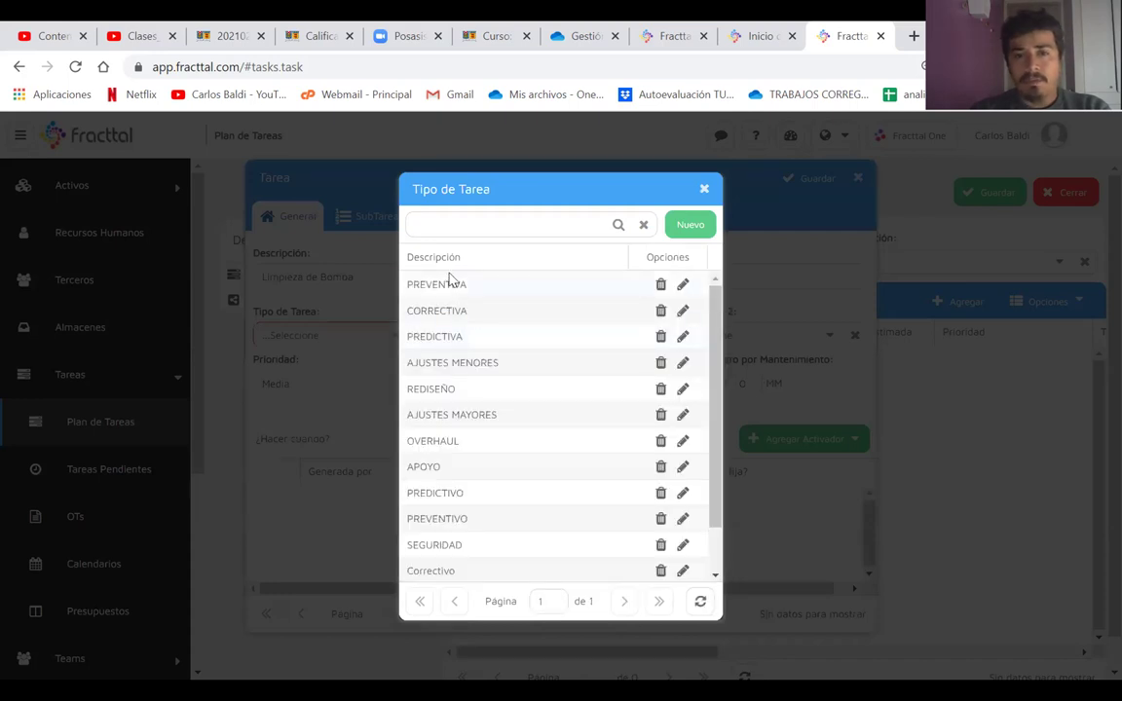
pyautogui.click(449, 282)
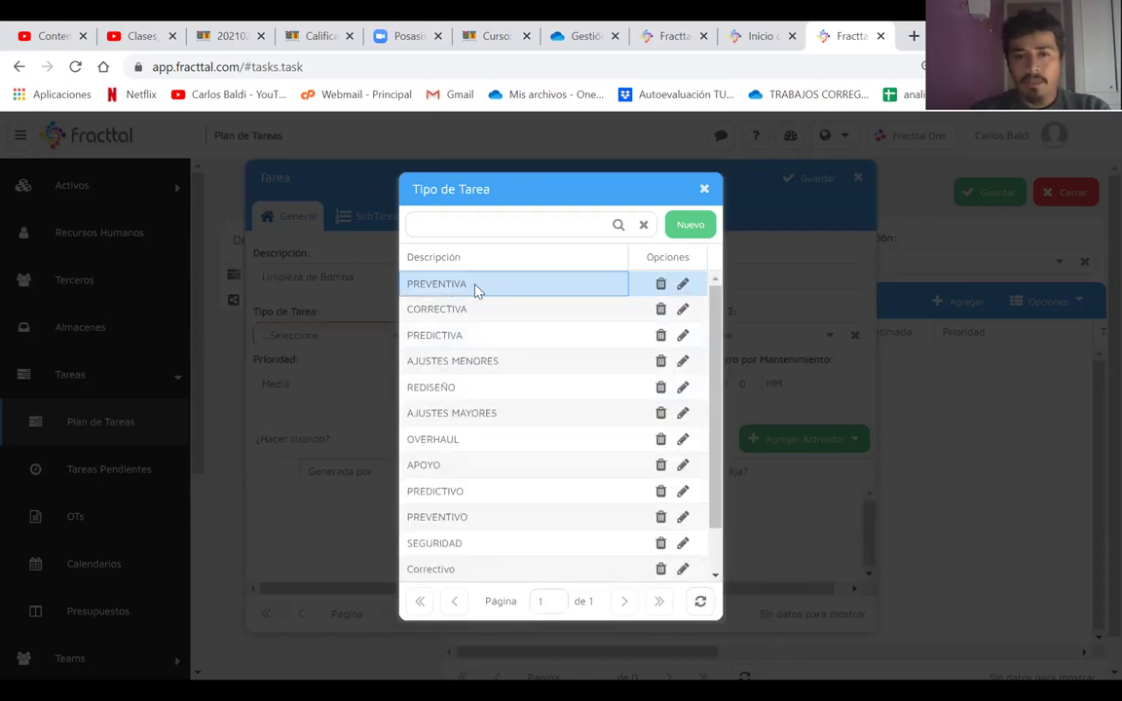
pyautogui.doubleClick(476, 288)
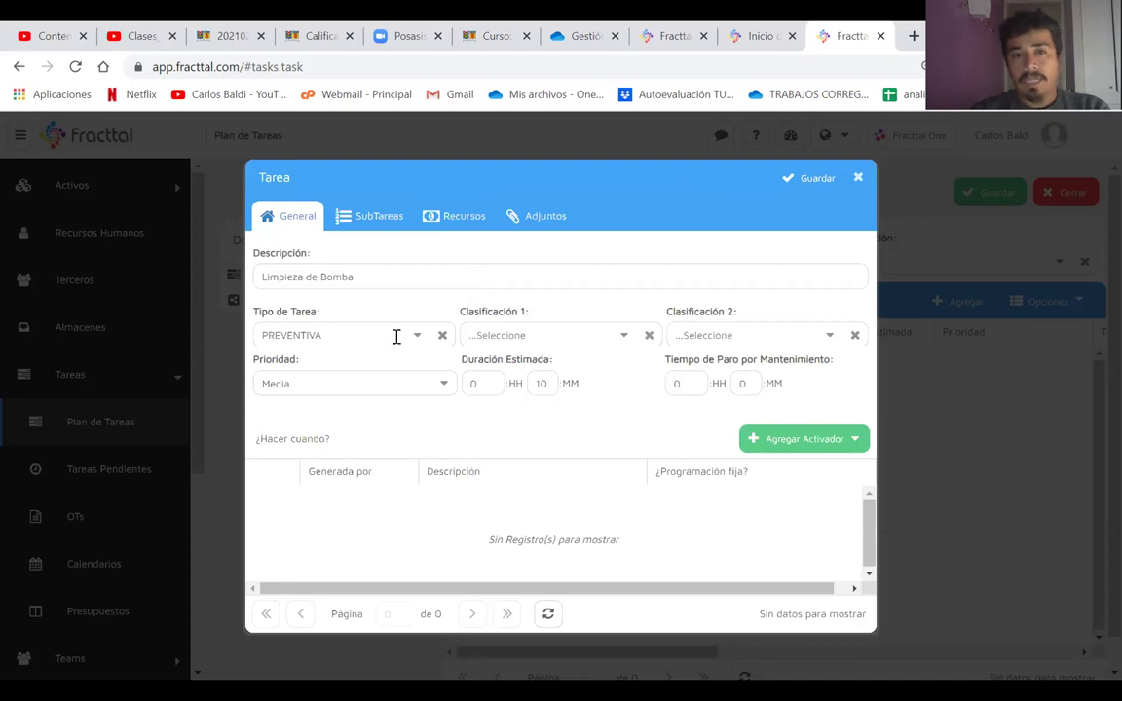
# - Set the task's Clasificación 1 to NIVEL 1 and its Clasificación 2 to EQUIPO DE BOMBEO
pyautogui.click(619, 335)
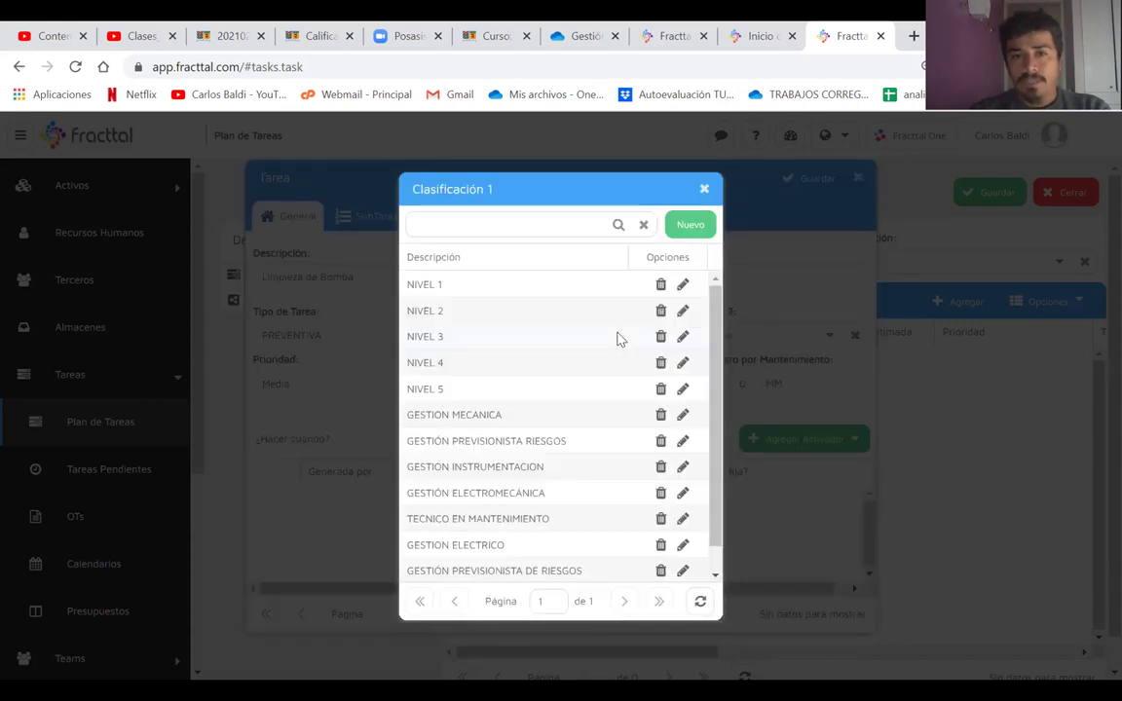
pyautogui.click(443, 288)
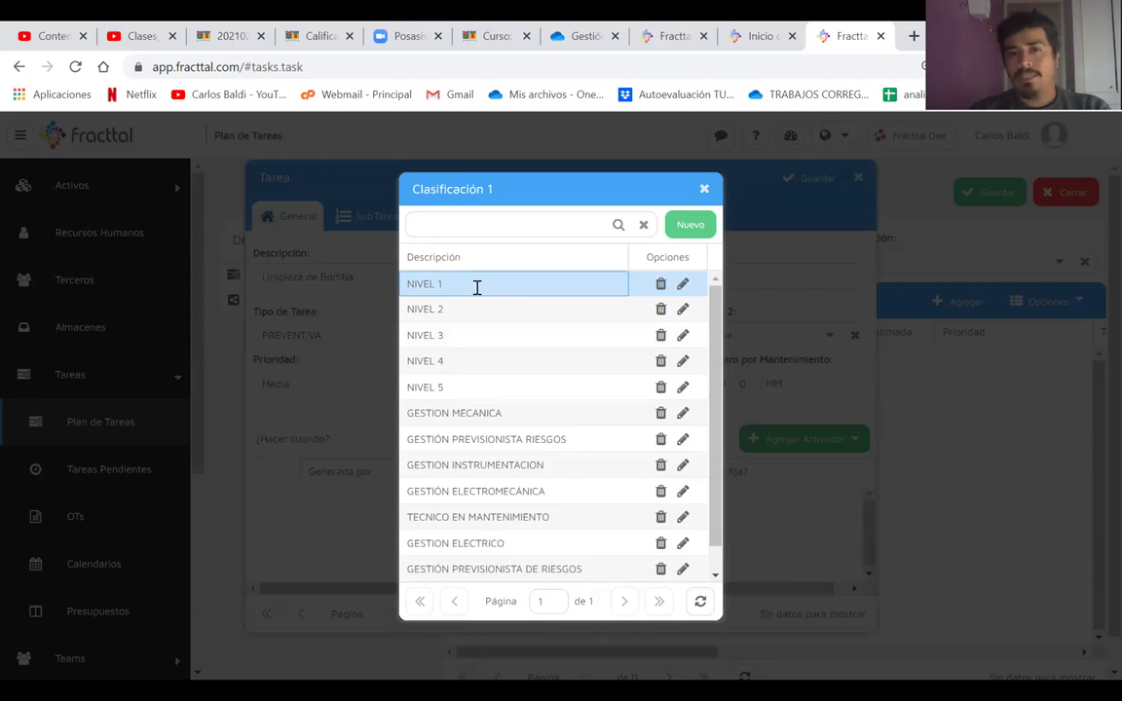
pyautogui.doubleClick(477, 289)
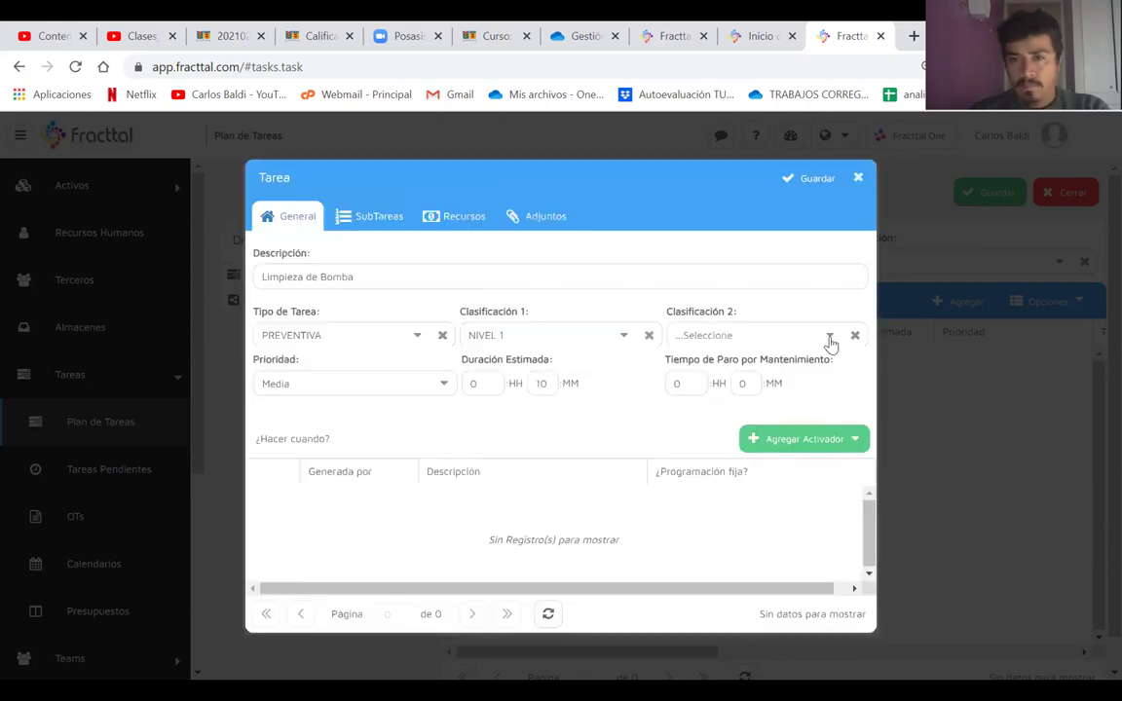
pyautogui.click(830, 339)
pyautogui.click(495, 311)
pyautogui.doubleClick(495, 310)
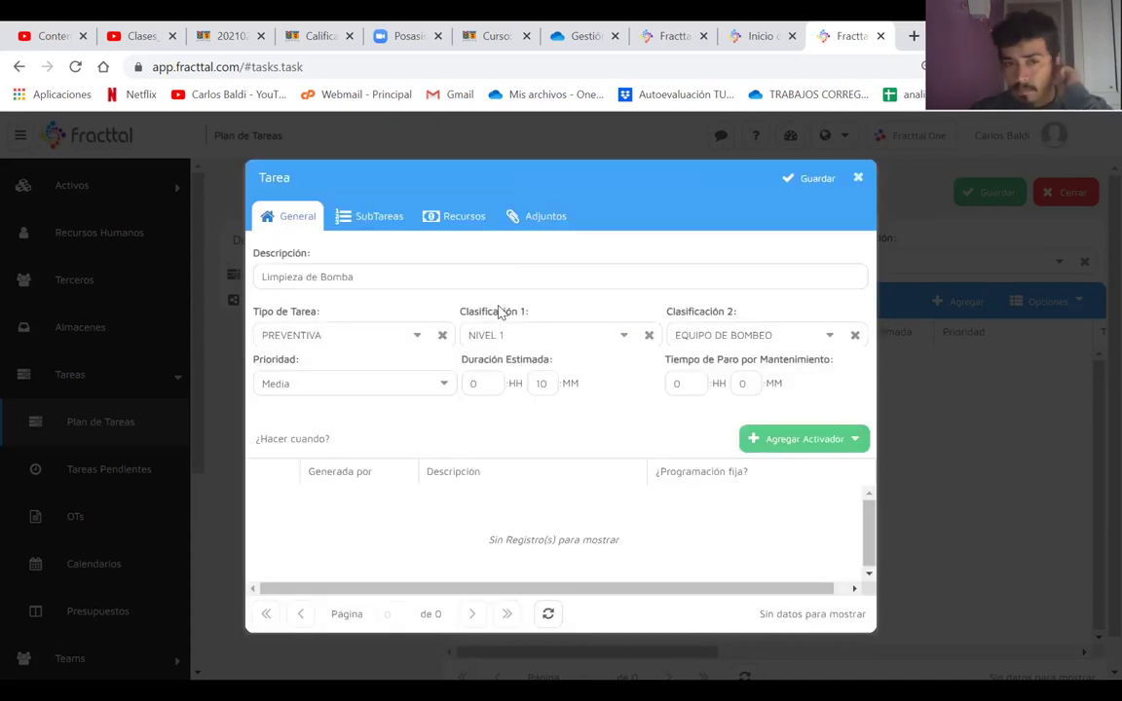
# - Set the task's priority to Baja and its estimated duration to 15 minutes
pyautogui.click(444, 386)
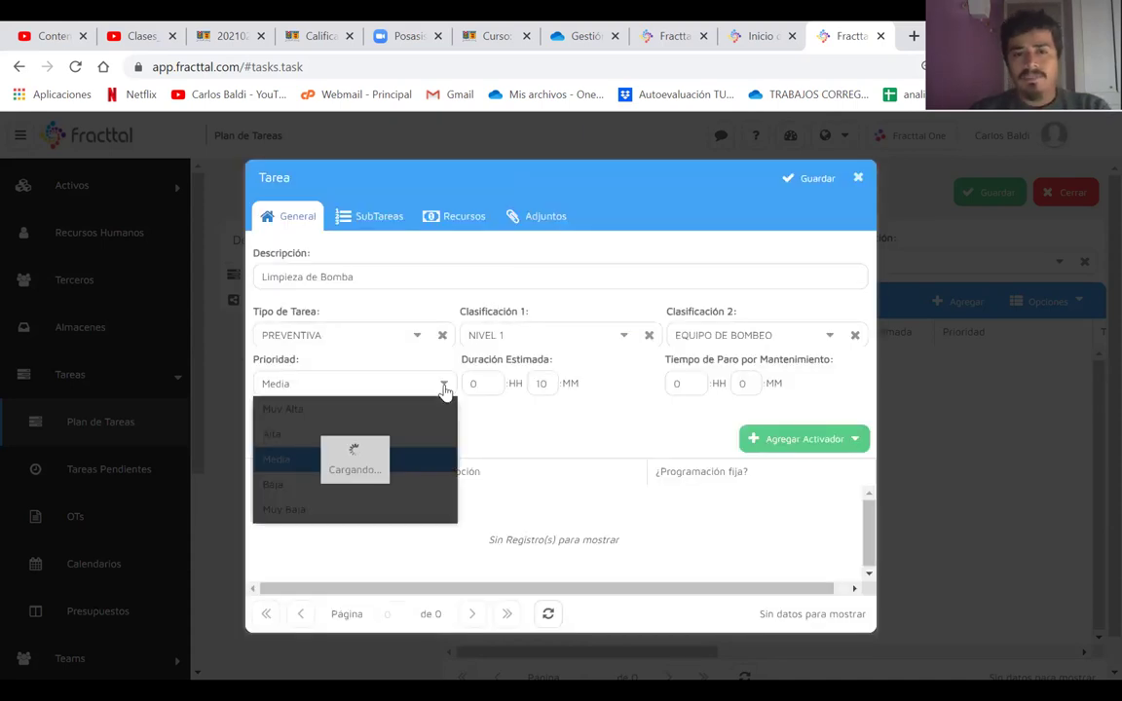
pyautogui.click(301, 485)
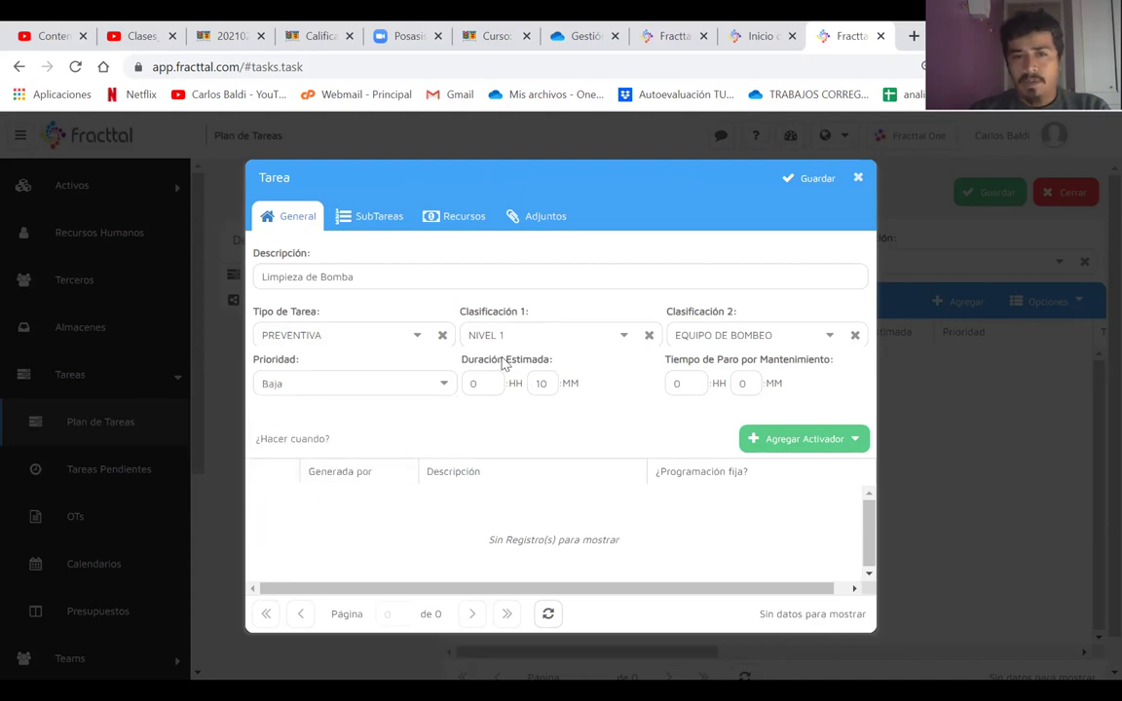
pyautogui.click(443, 384)
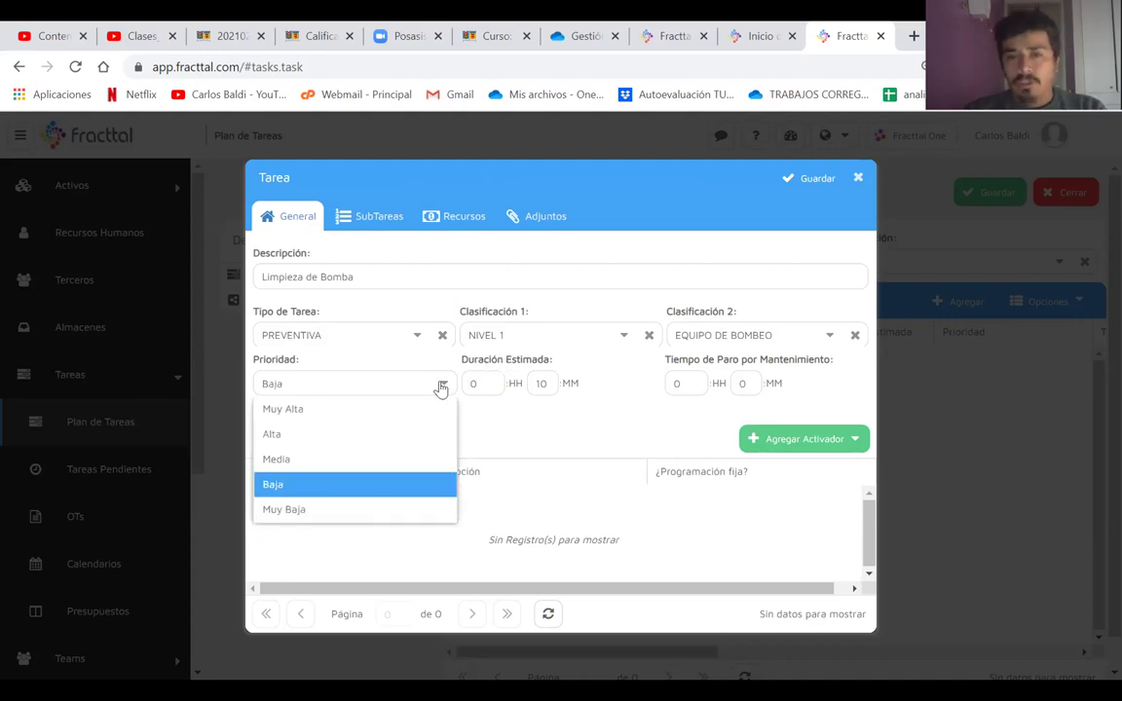
pyautogui.click(325, 410)
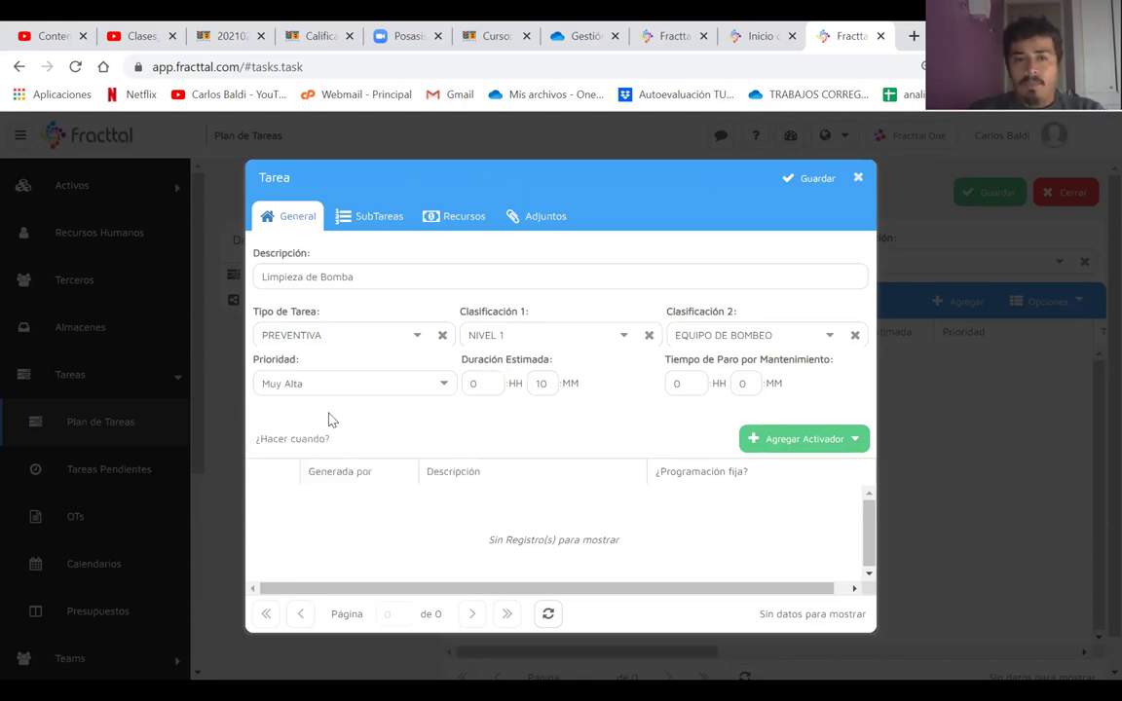
pyautogui.click(445, 380)
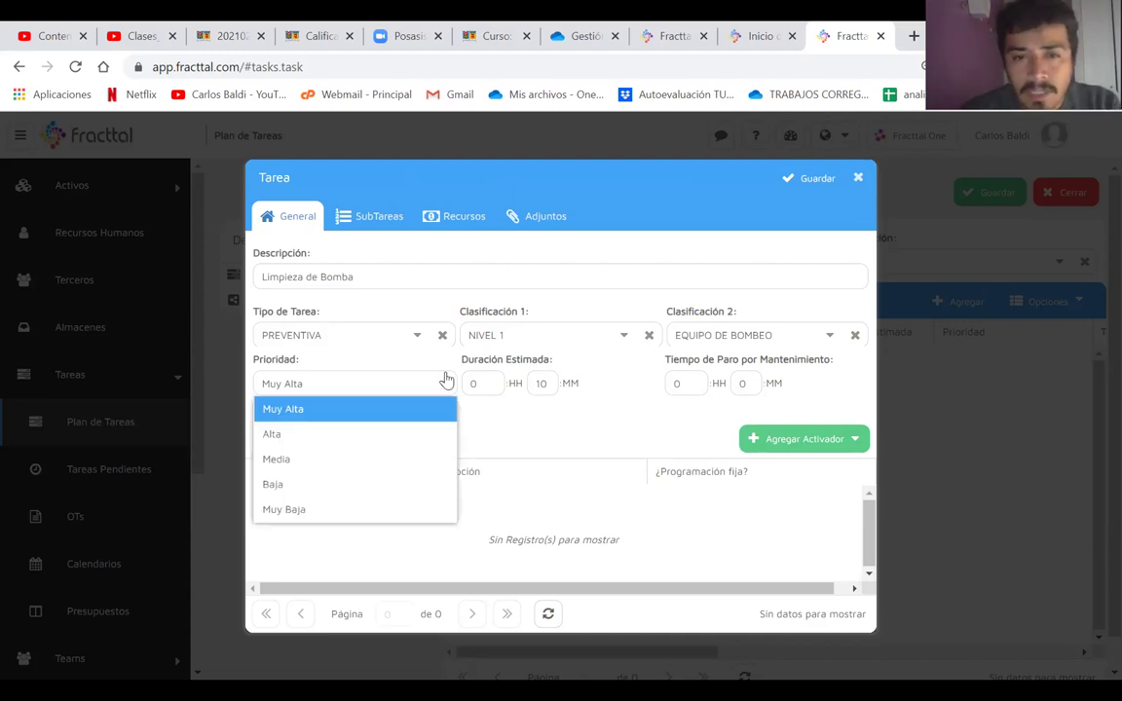
pyautogui.click(334, 484)
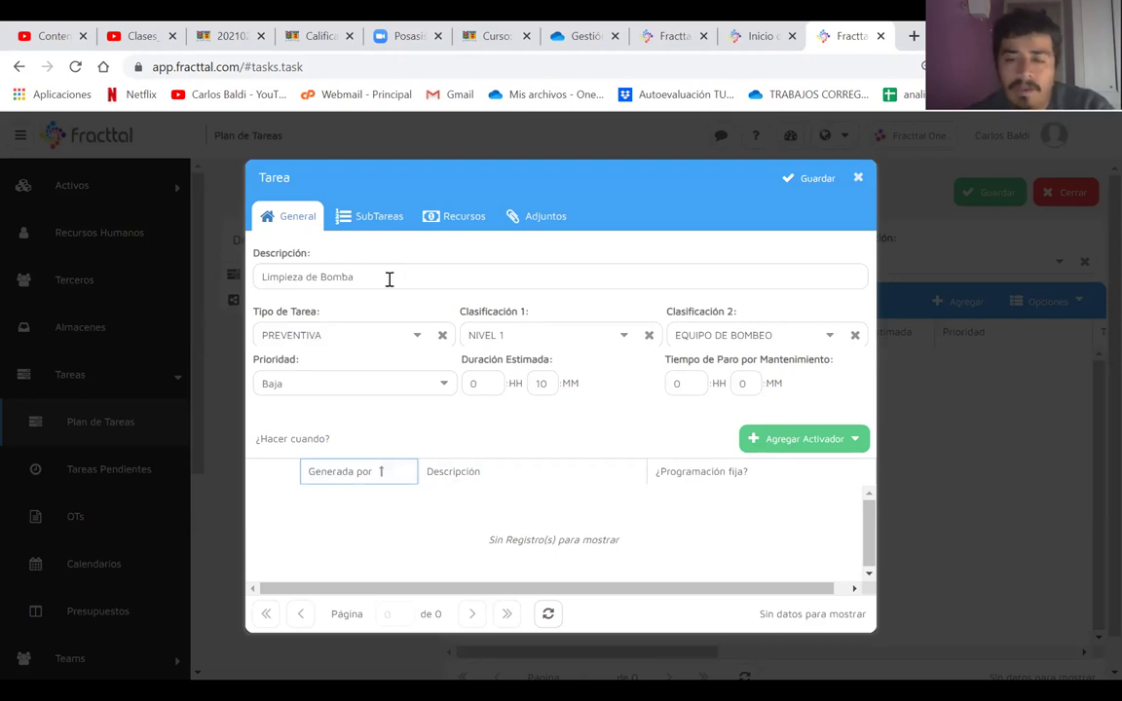
pyautogui.doubleClick(550, 382)
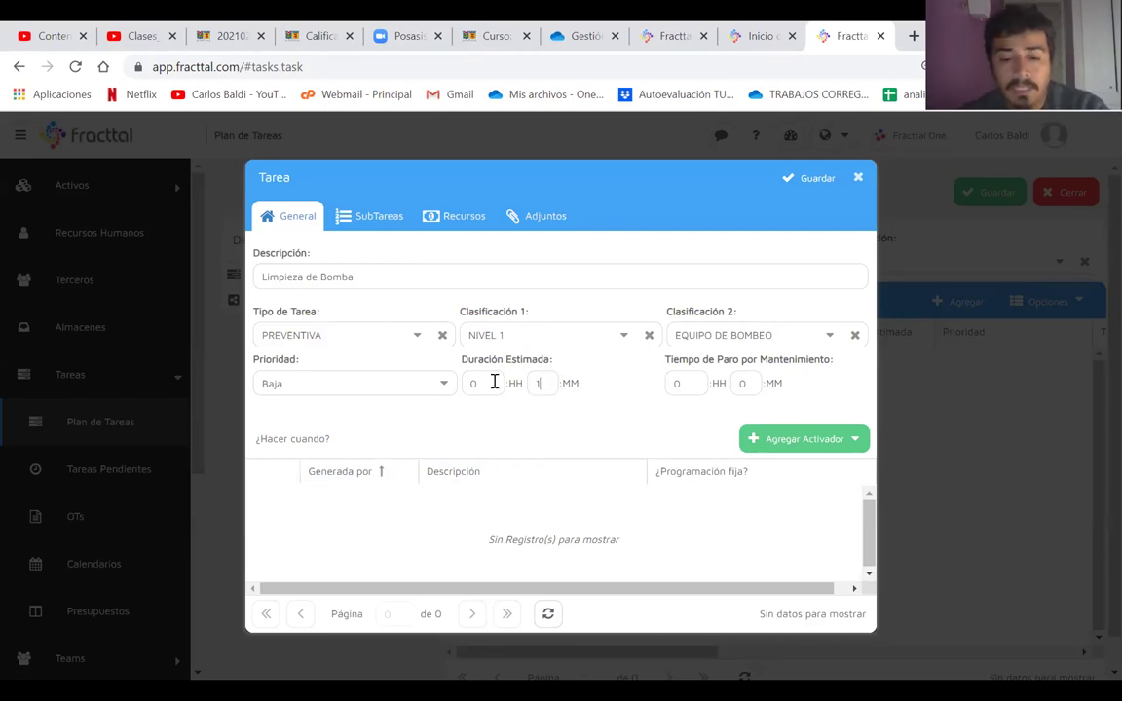
pyautogui.write('15')
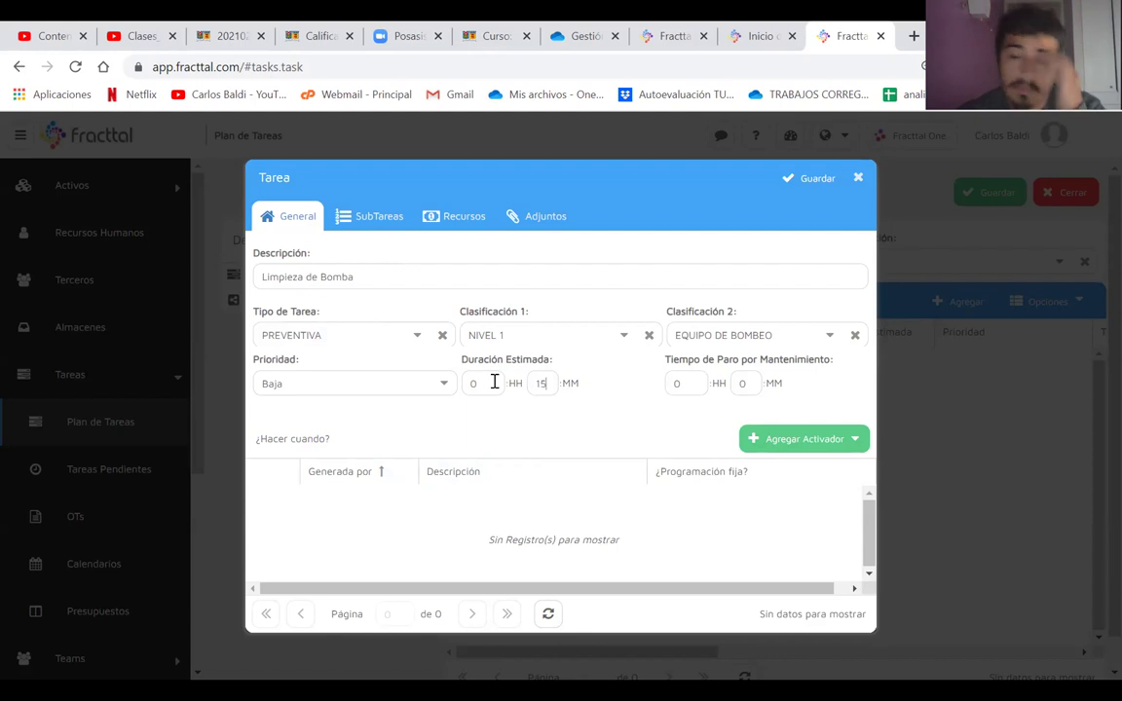
pyautogui.click(737, 379)
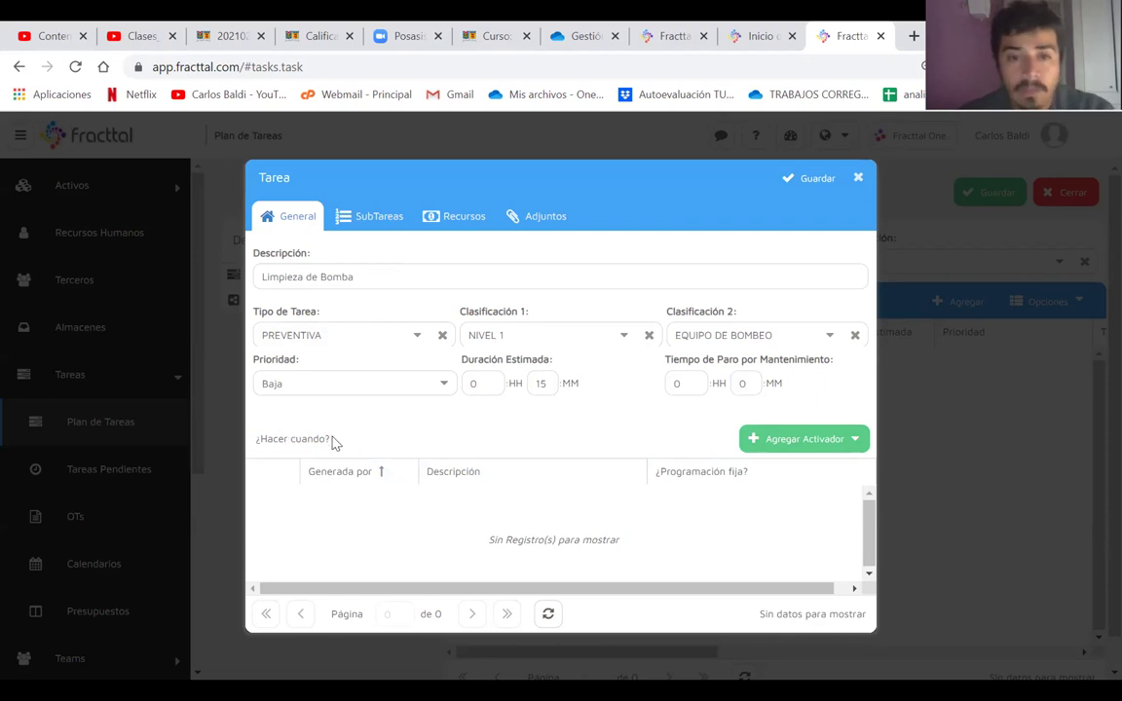
# - Examine the trigger types available for the task and the frequency settings of a Lectura trigger
pyautogui.click(791, 447)
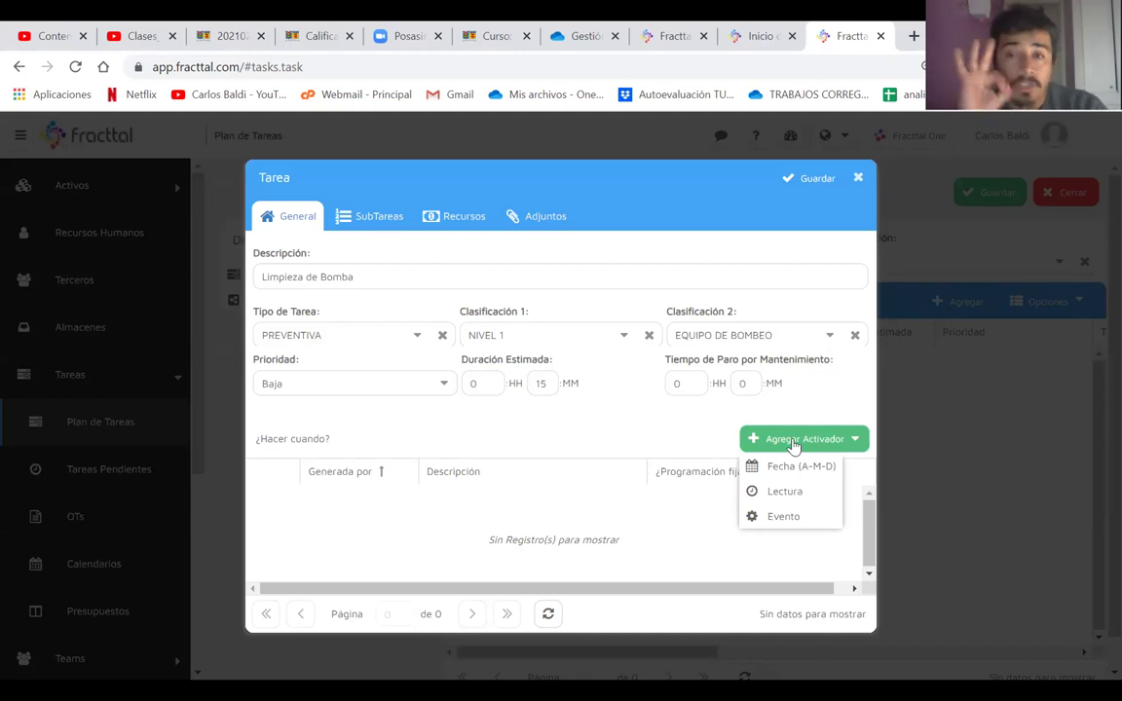
pyautogui.click(792, 446)
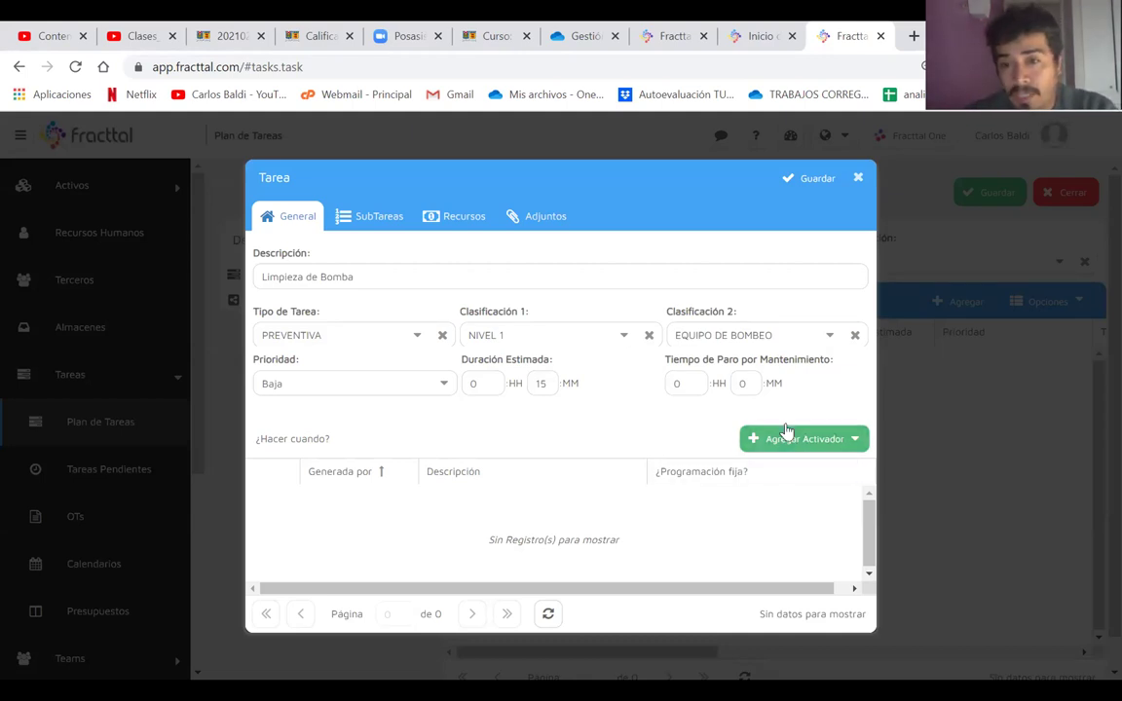
pyautogui.doubleClick(786, 440)
pyautogui.click(787, 443)
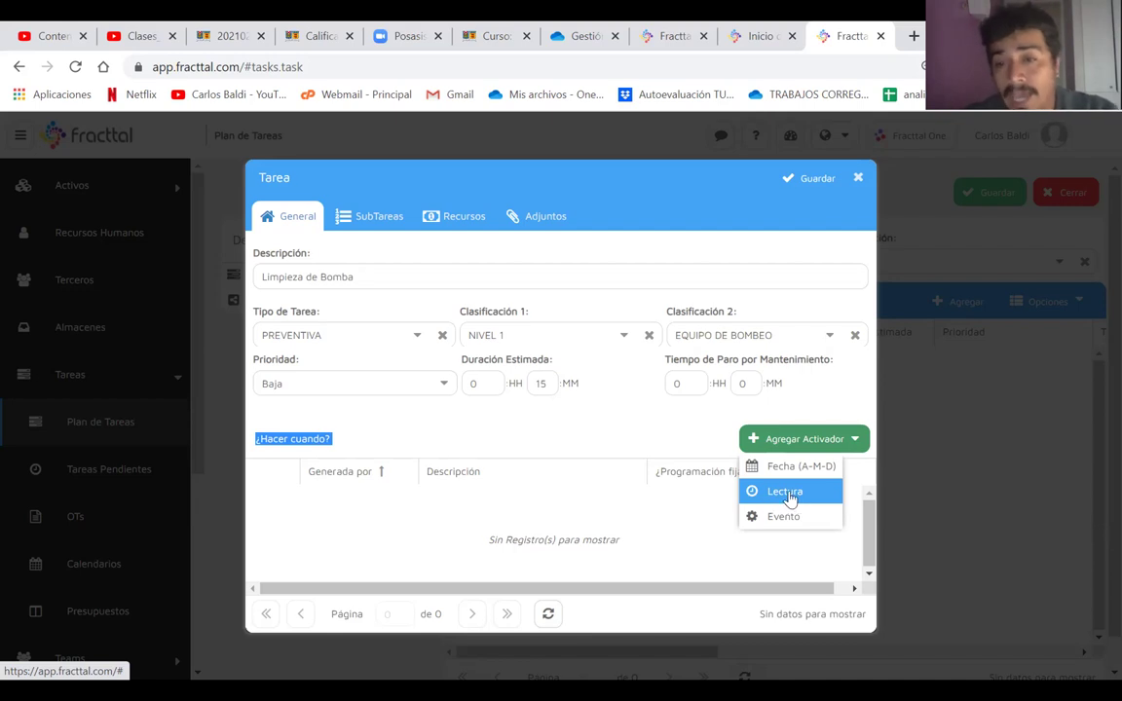
pyautogui.click(793, 499)
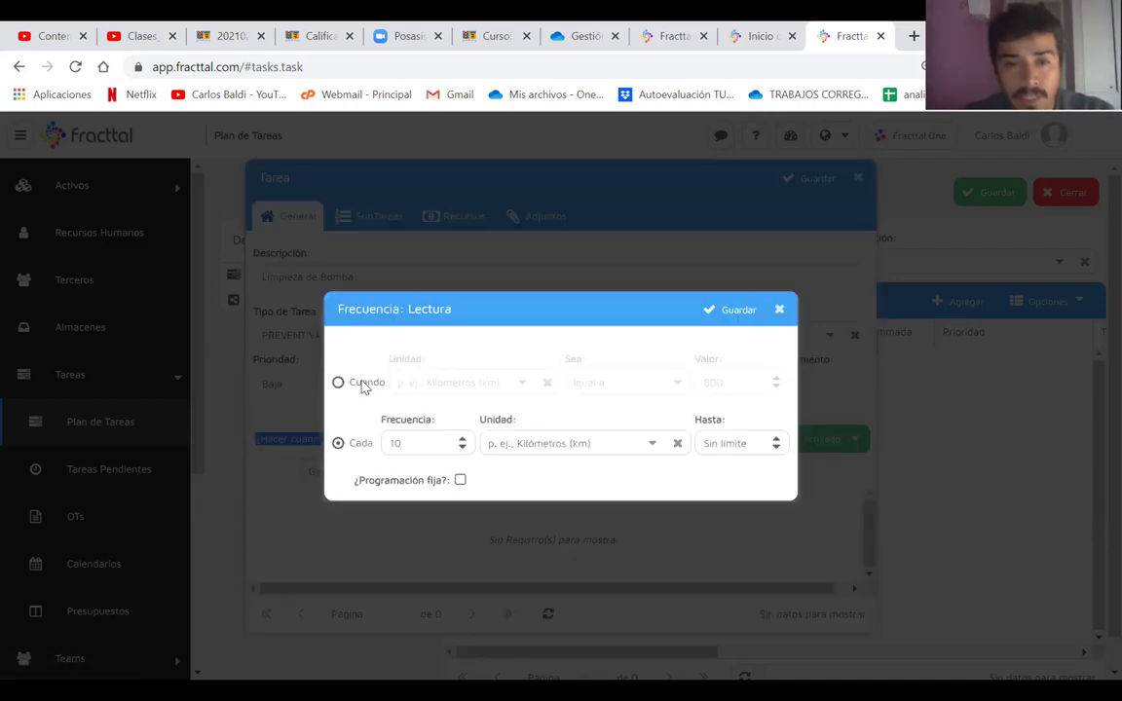
pyautogui.click(779, 310)
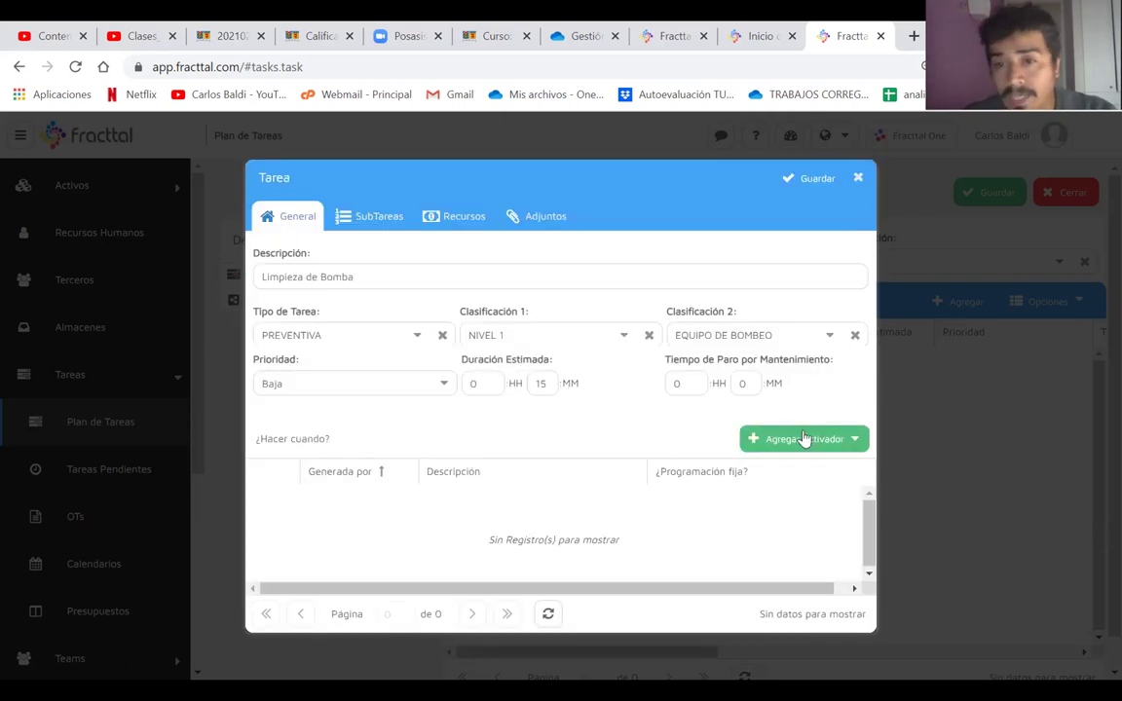
# - Start a Fecha (A-M-D) trigger for the task, set to every 1 Martes with the repetition Siempre
pyautogui.click(804, 438)
pyautogui.click(793, 466)
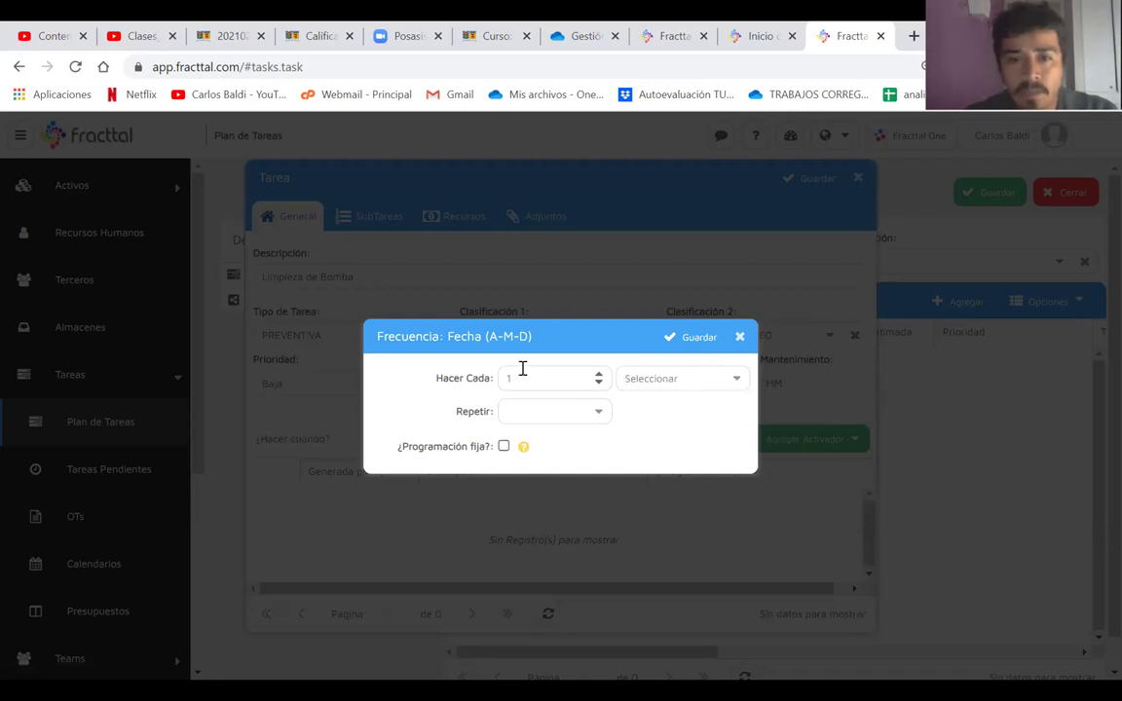
pyautogui.click(626, 375)
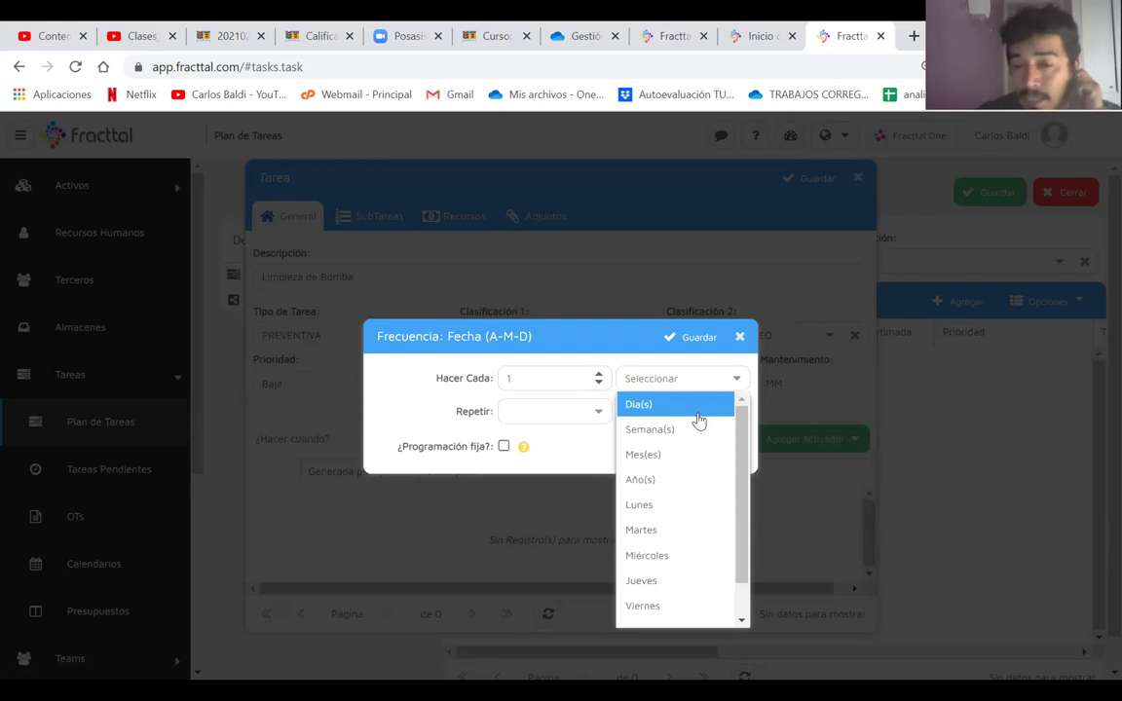
pyautogui.click(657, 531)
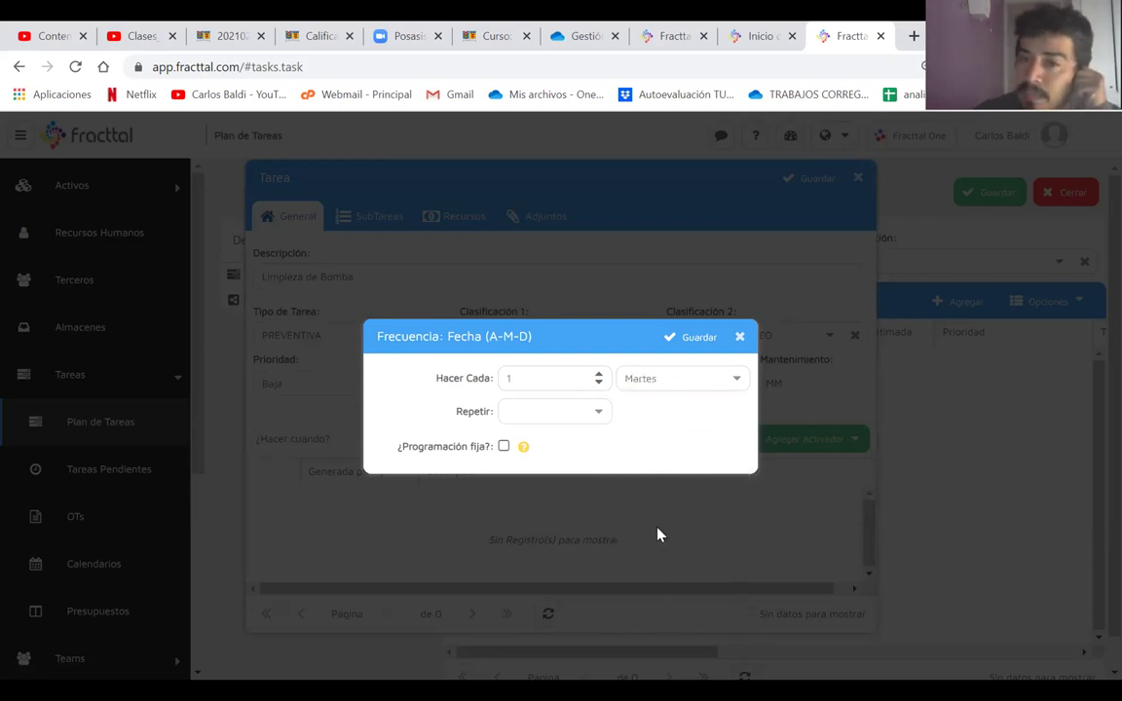
pyautogui.click(600, 415)
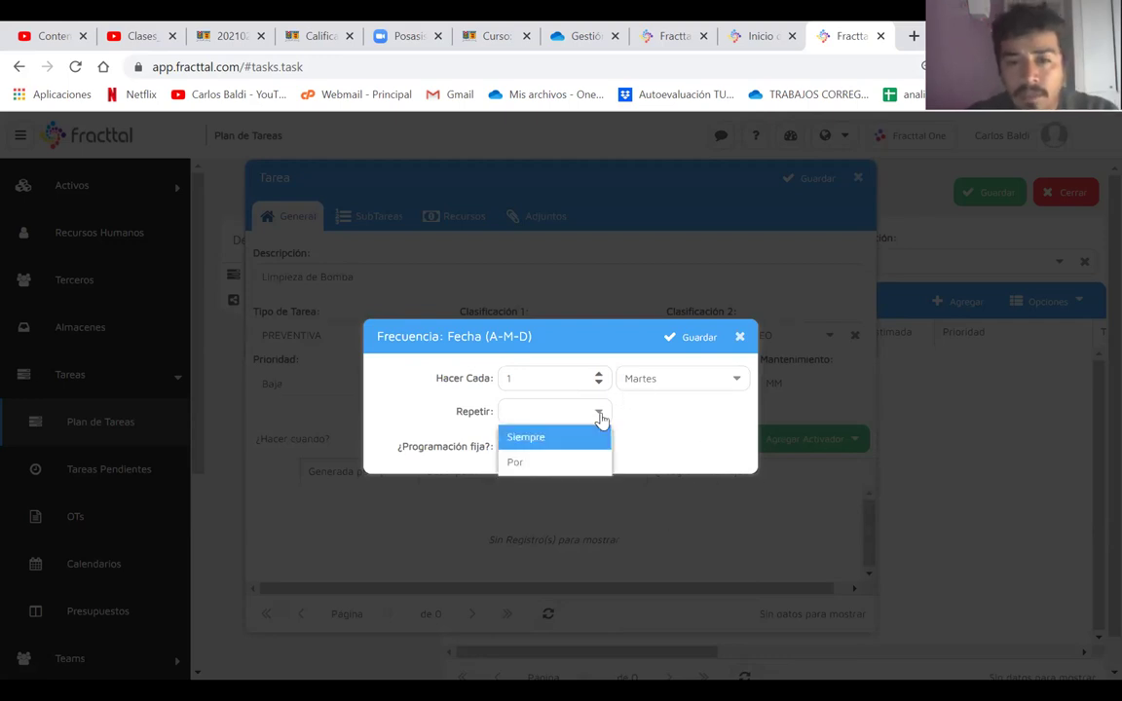
pyautogui.click(568, 440)
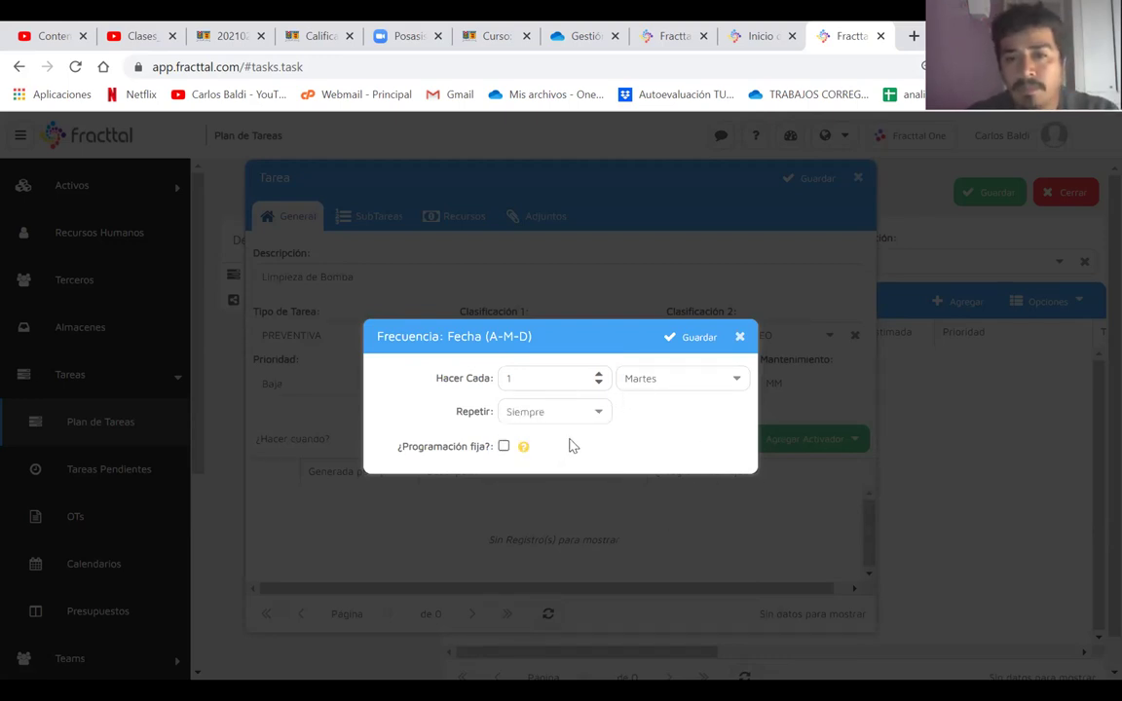
# - Try limiting the date trigger's repetition to 5 times with the Por option
pyautogui.click(601, 414)
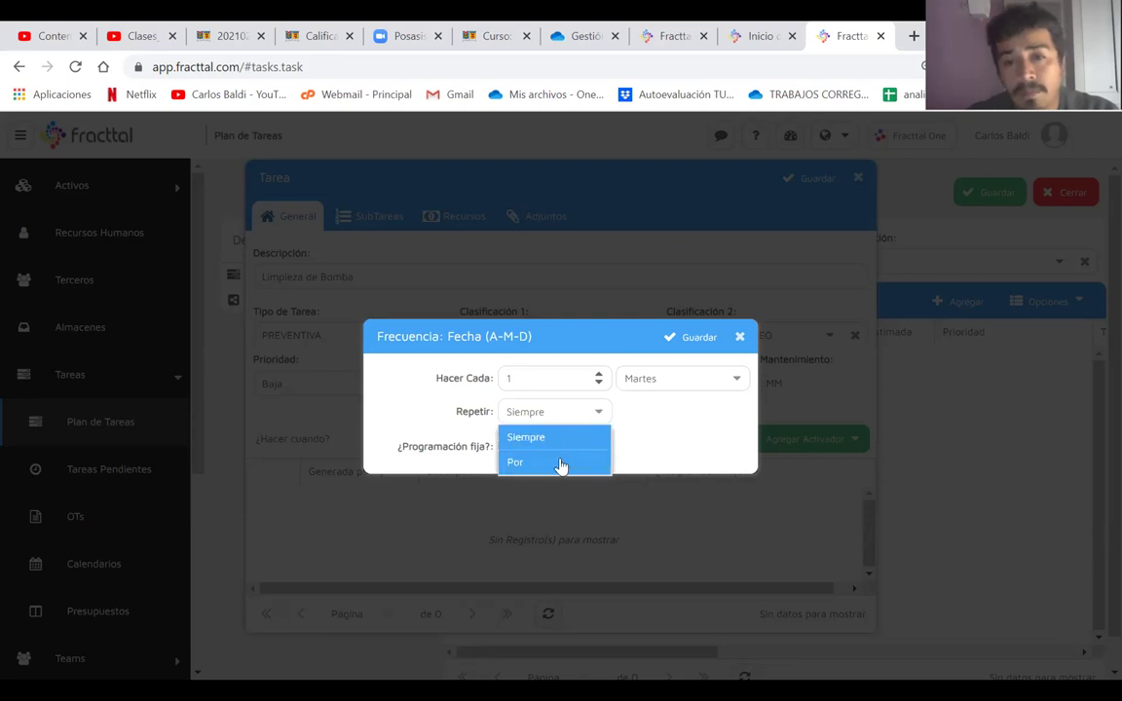
pyautogui.click(561, 464)
pyautogui.click(674, 408)
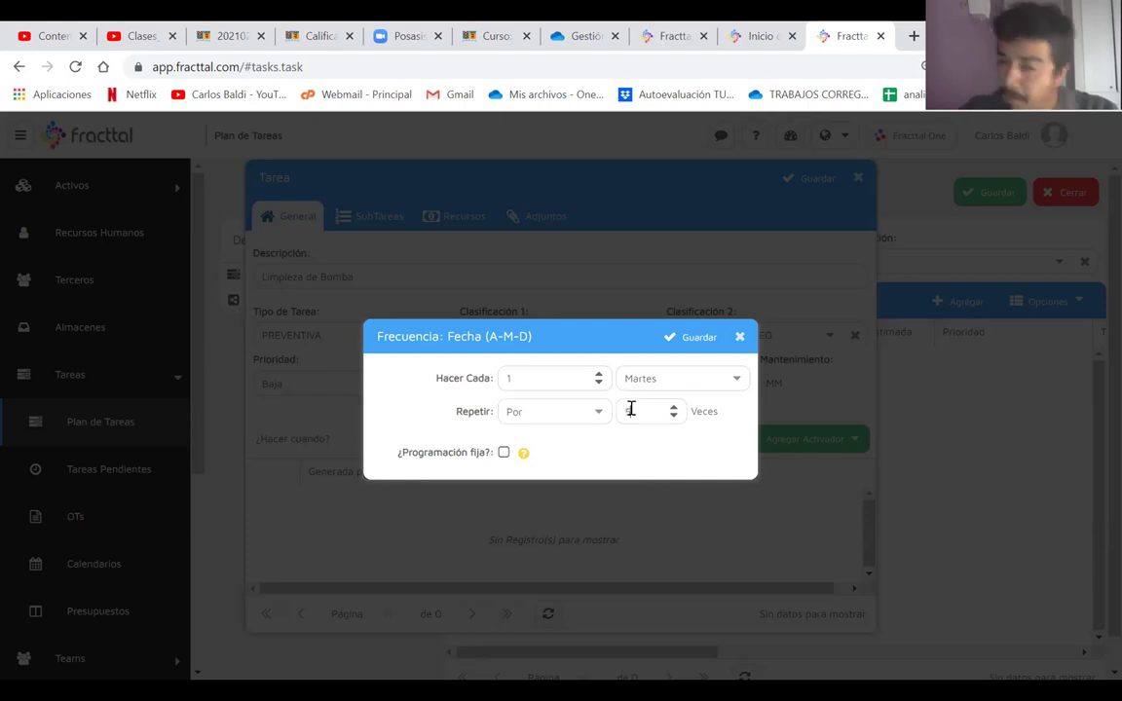
pyautogui.doubleClick(631, 409)
pyautogui.write('5')
# - Set the date trigger's repetition to Siempre and save the trigger
pyautogui.click(599, 413)
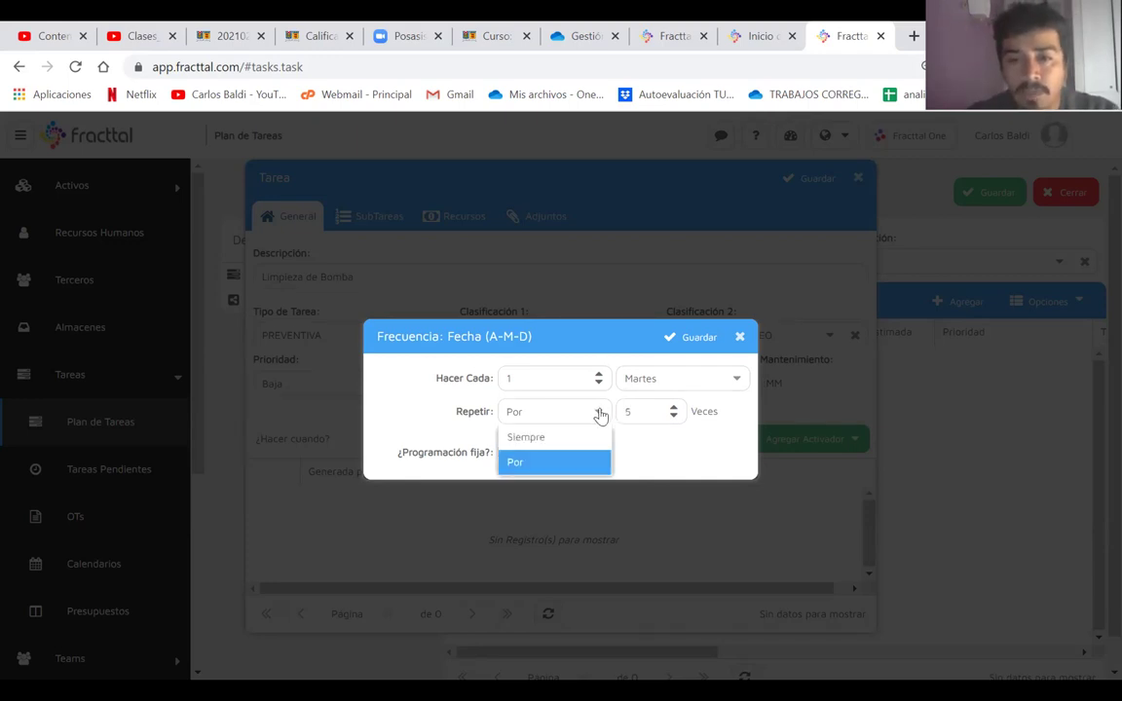
pyautogui.click(528, 437)
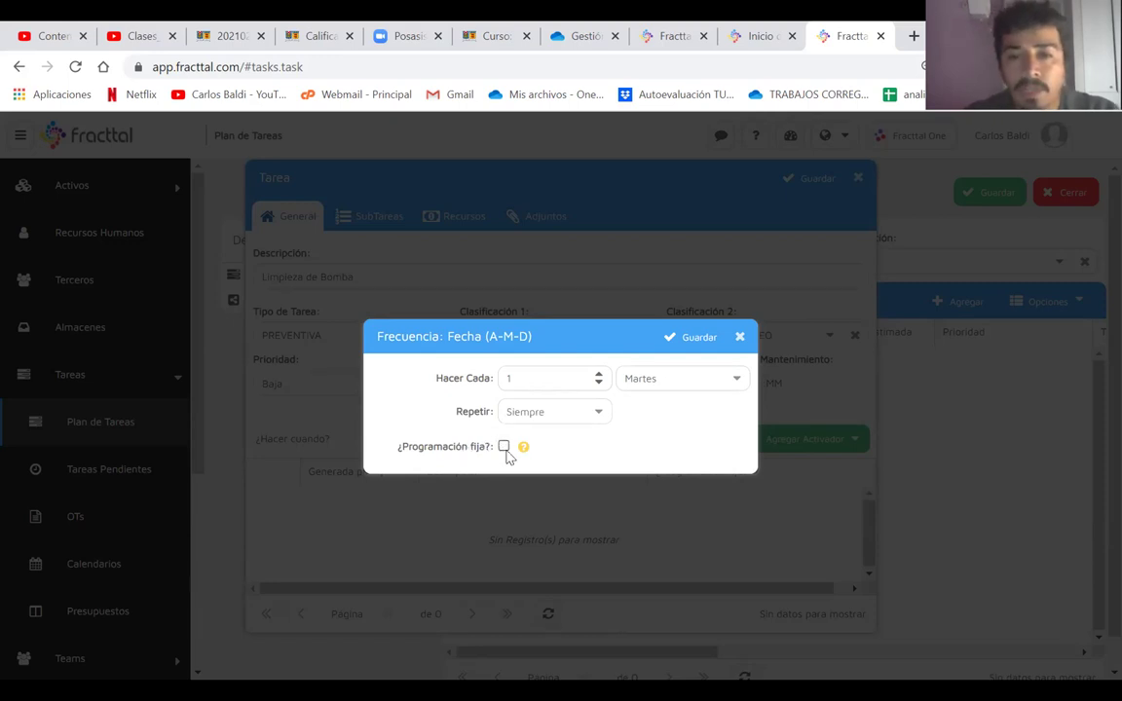
pyautogui.click(688, 338)
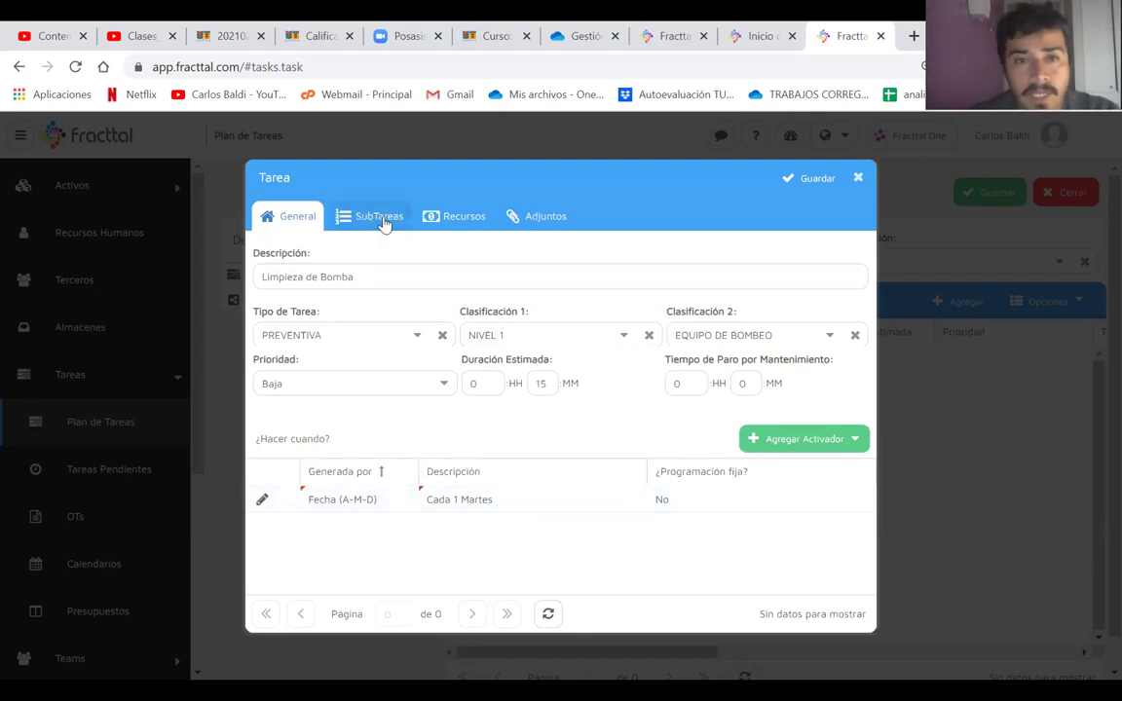
# - Look through the task's SubTareas, General, Recursos and Adjuntos sections
pyautogui.click(347, 220)
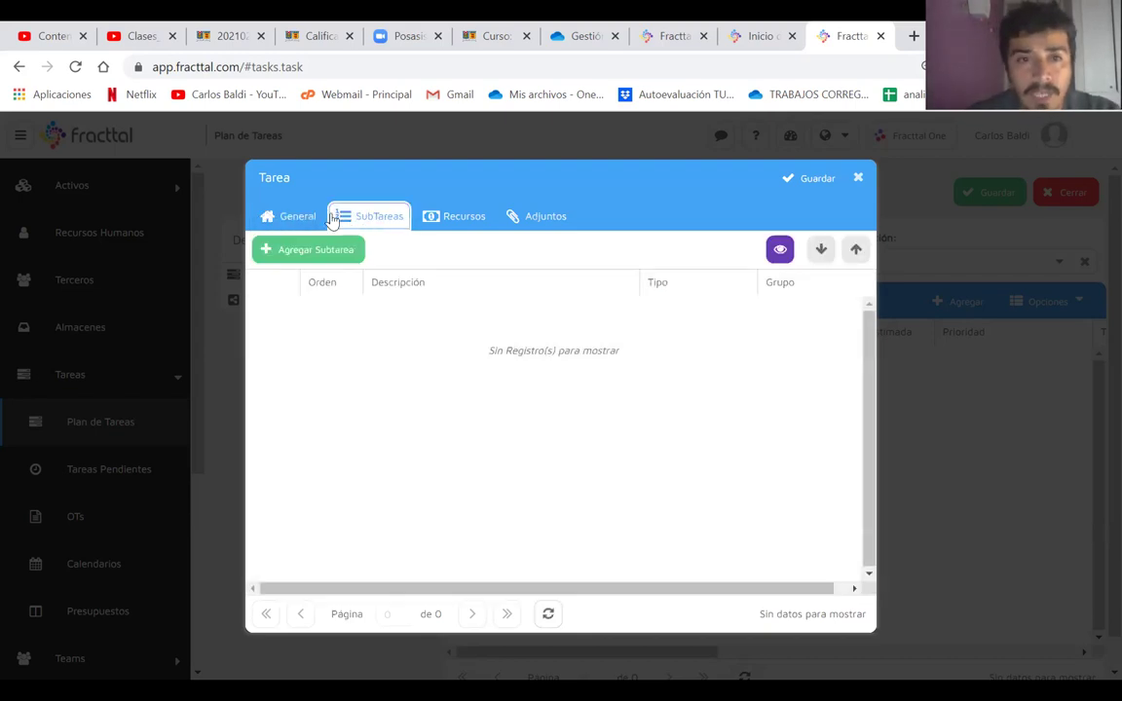
pyautogui.click(307, 220)
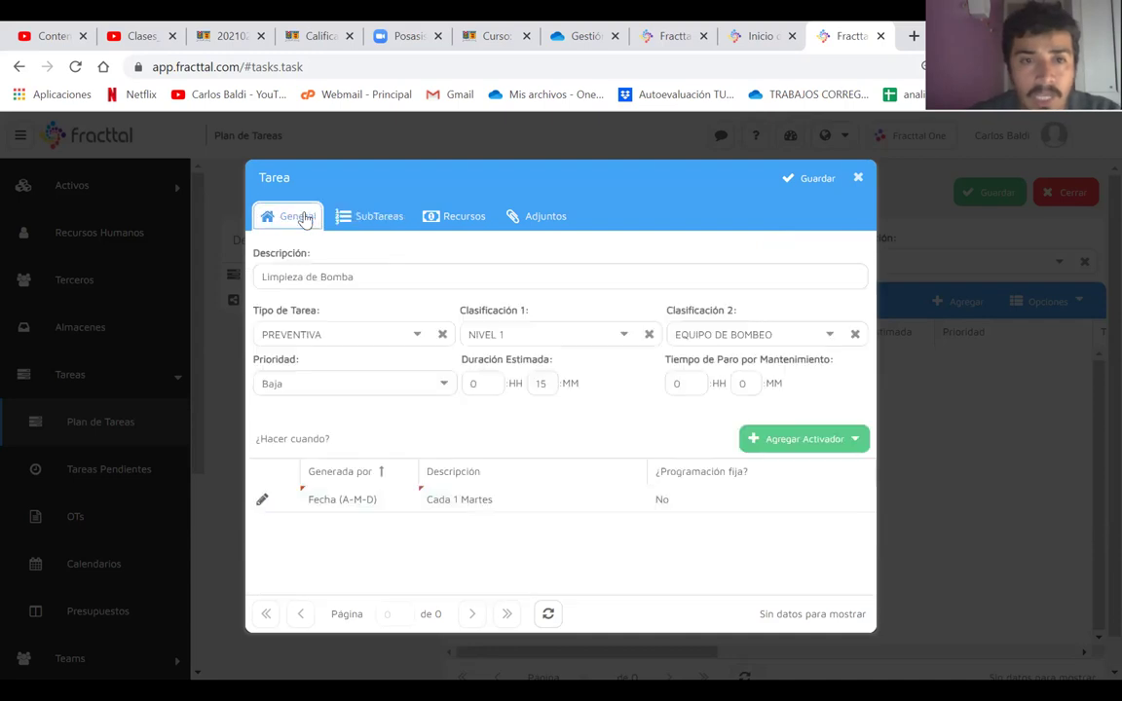
pyautogui.click(363, 223)
pyautogui.click(441, 219)
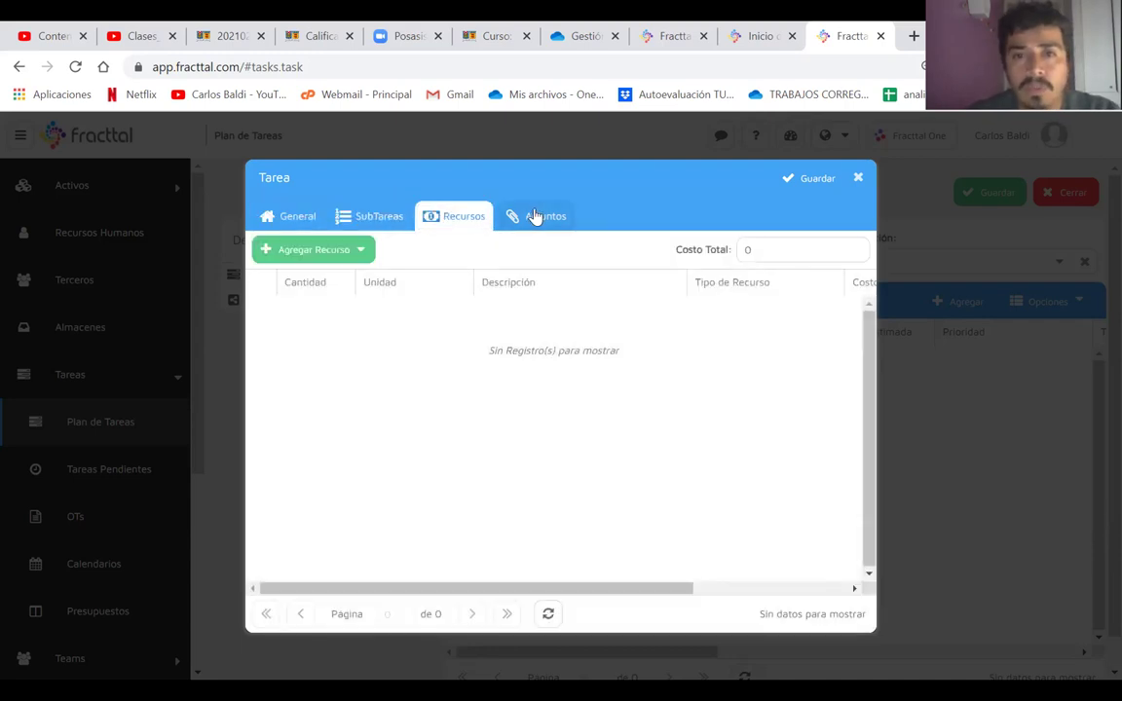
pyautogui.click(536, 218)
# - Add a subtask of type Si / No with the description "Limpiar la zona de la carcasa" and save it
pyautogui.click(376, 219)
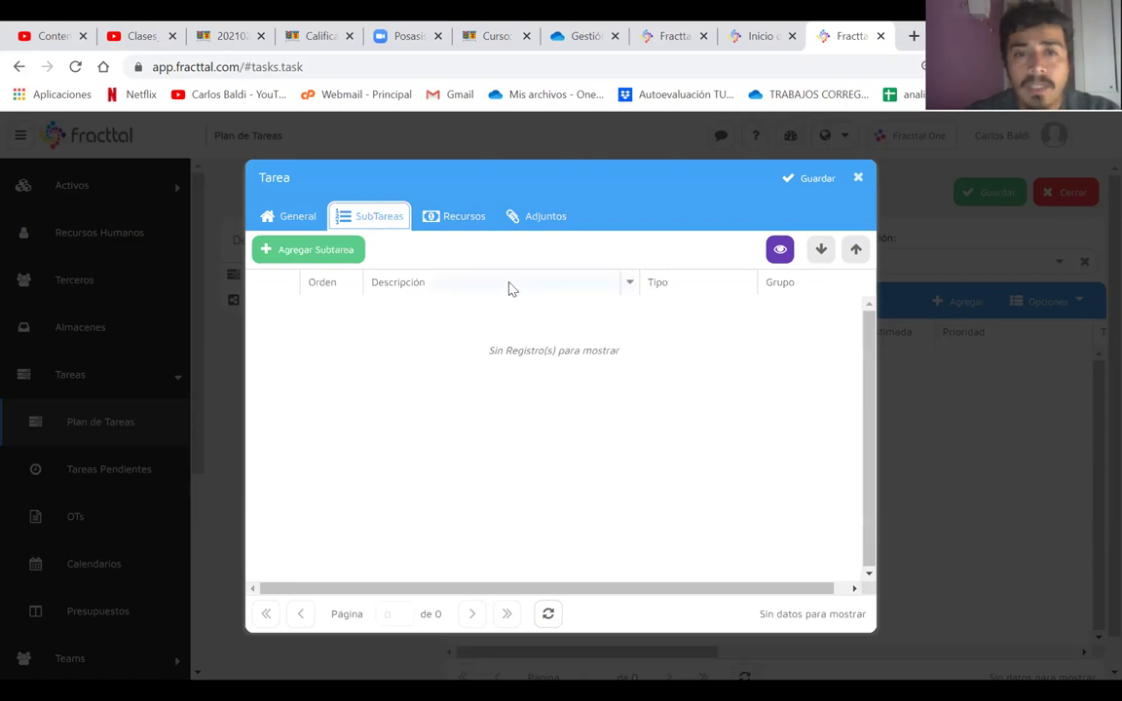
pyautogui.click(318, 255)
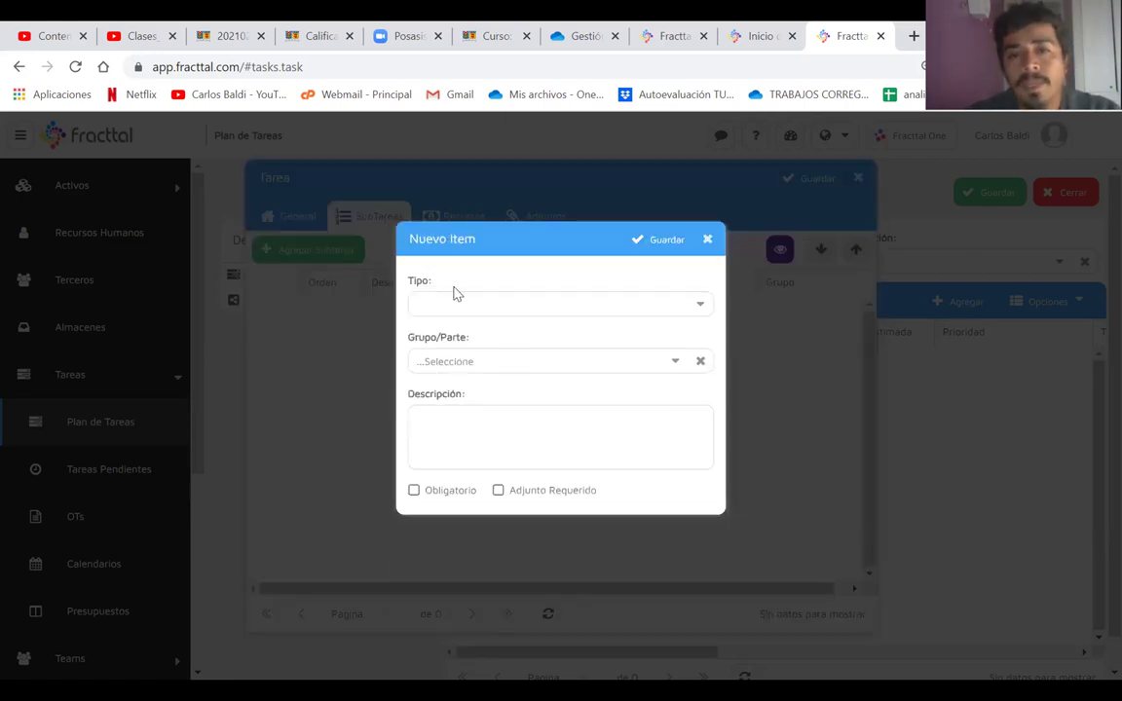
pyautogui.click(499, 440)
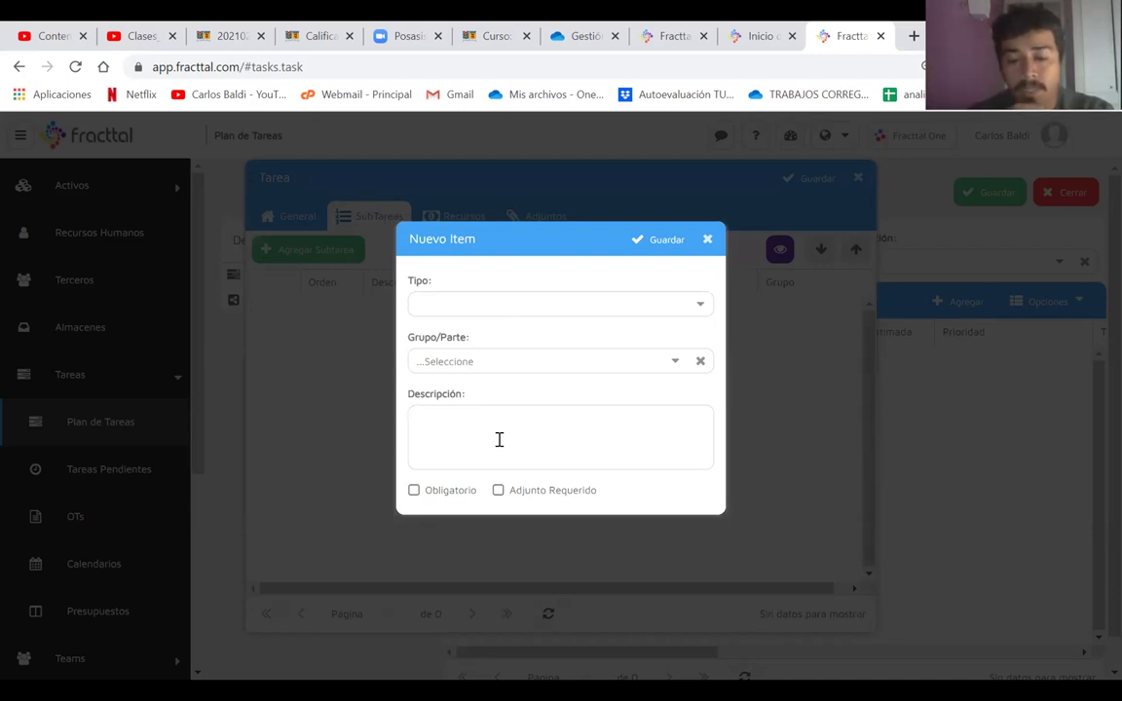
pyautogui.write('Limp')
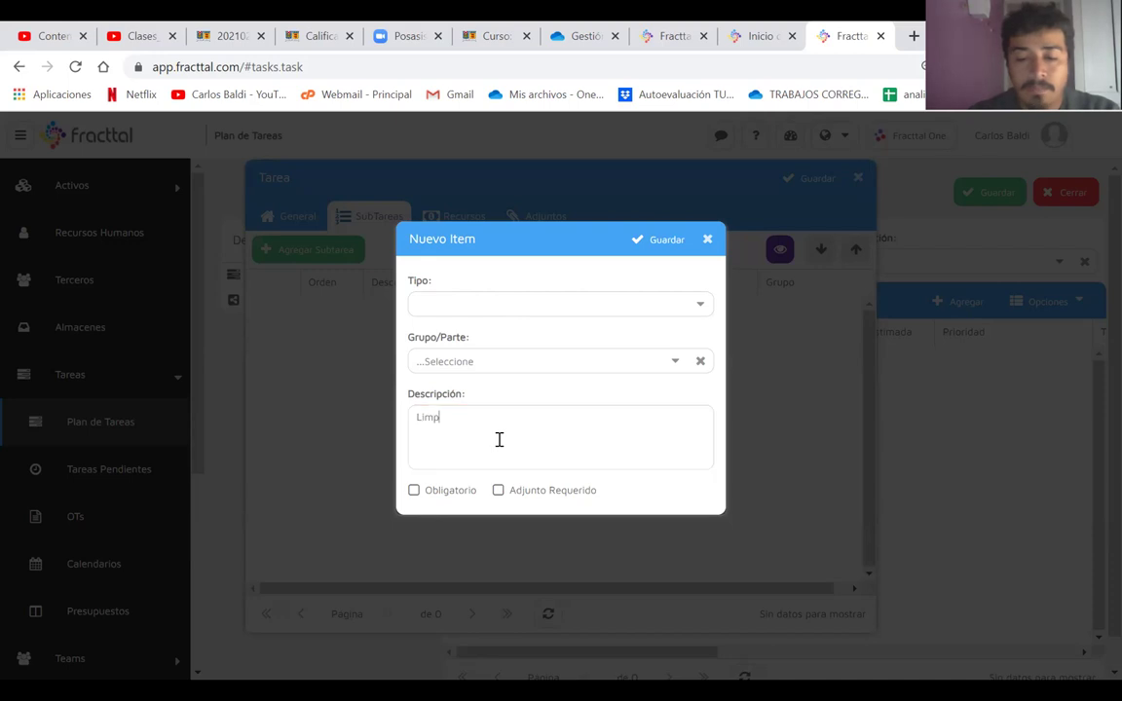
pyautogui.write('iar la zona de la carcasa')
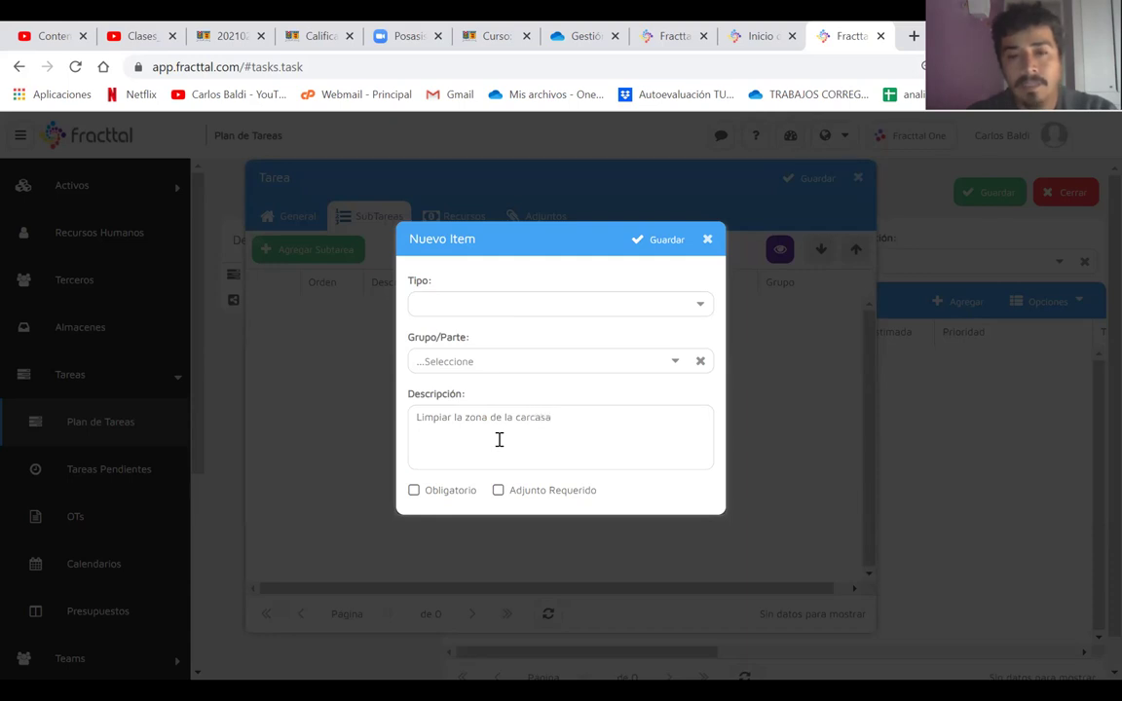
pyautogui.click(468, 307)
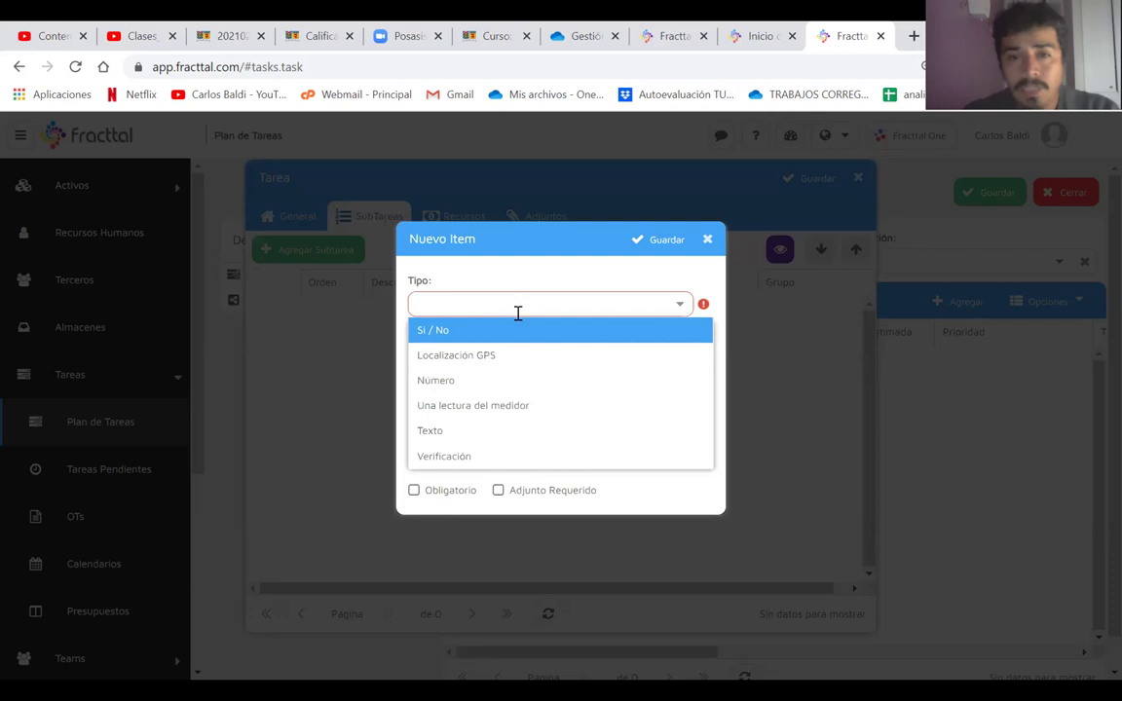
pyautogui.click(455, 334)
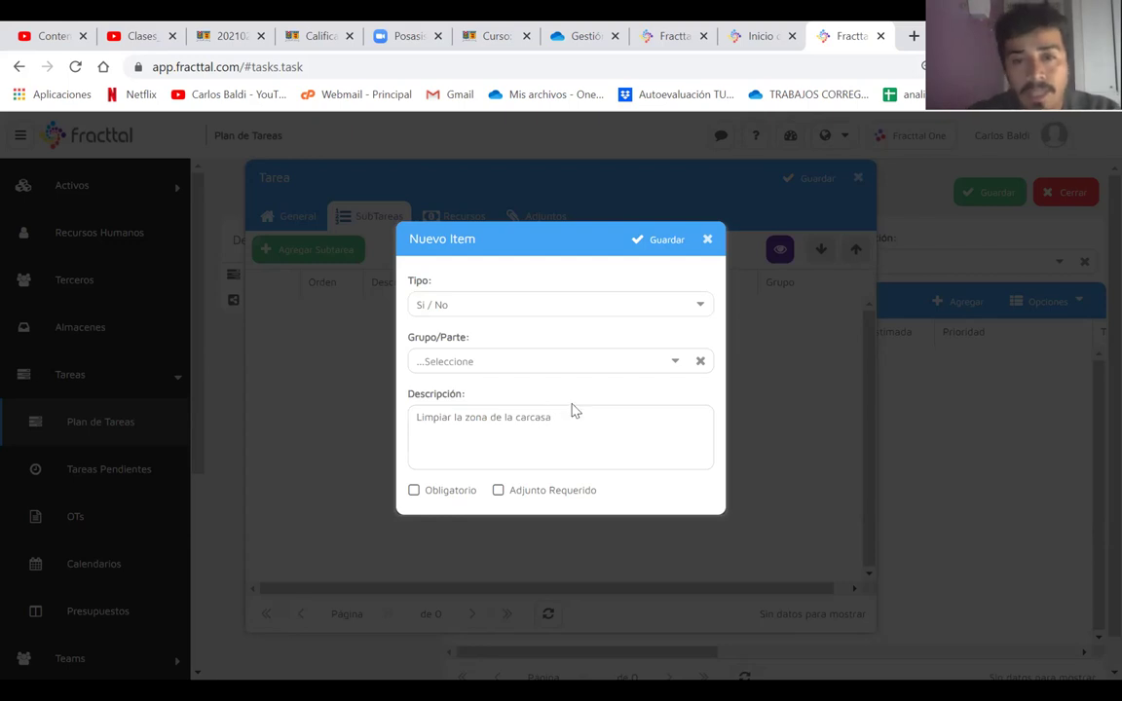
pyautogui.click(656, 242)
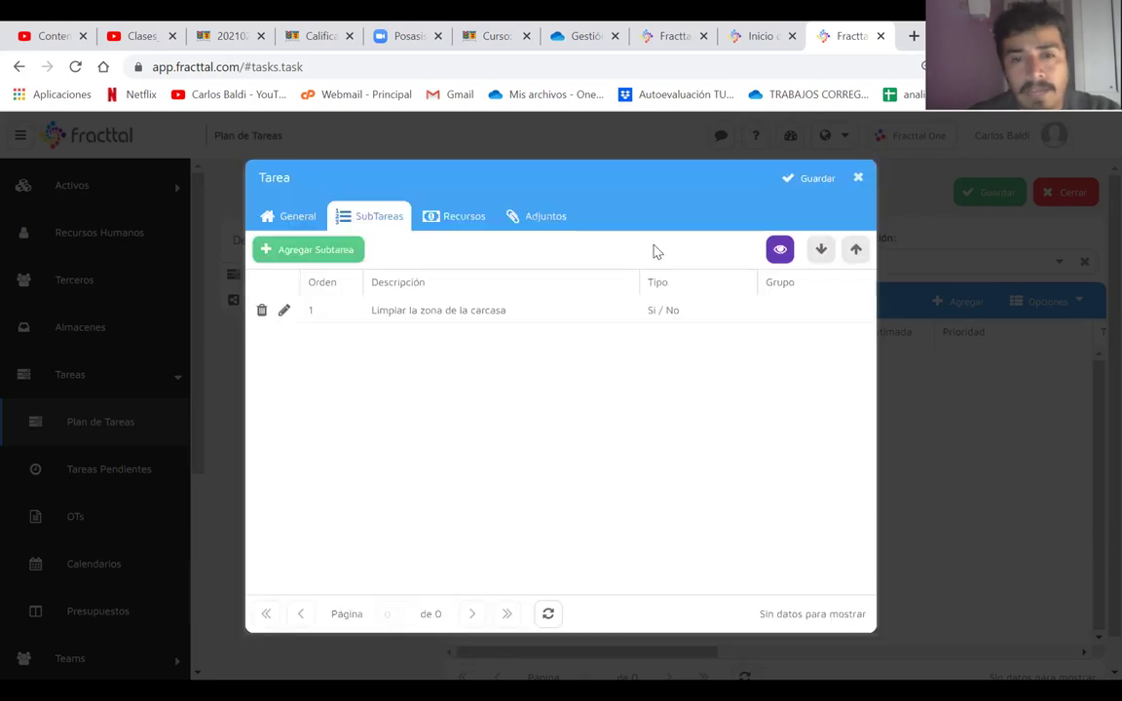
# - Start a new subtask for the task with the description "Medir temperatura de la carcasa"
pyautogui.click(292, 249)
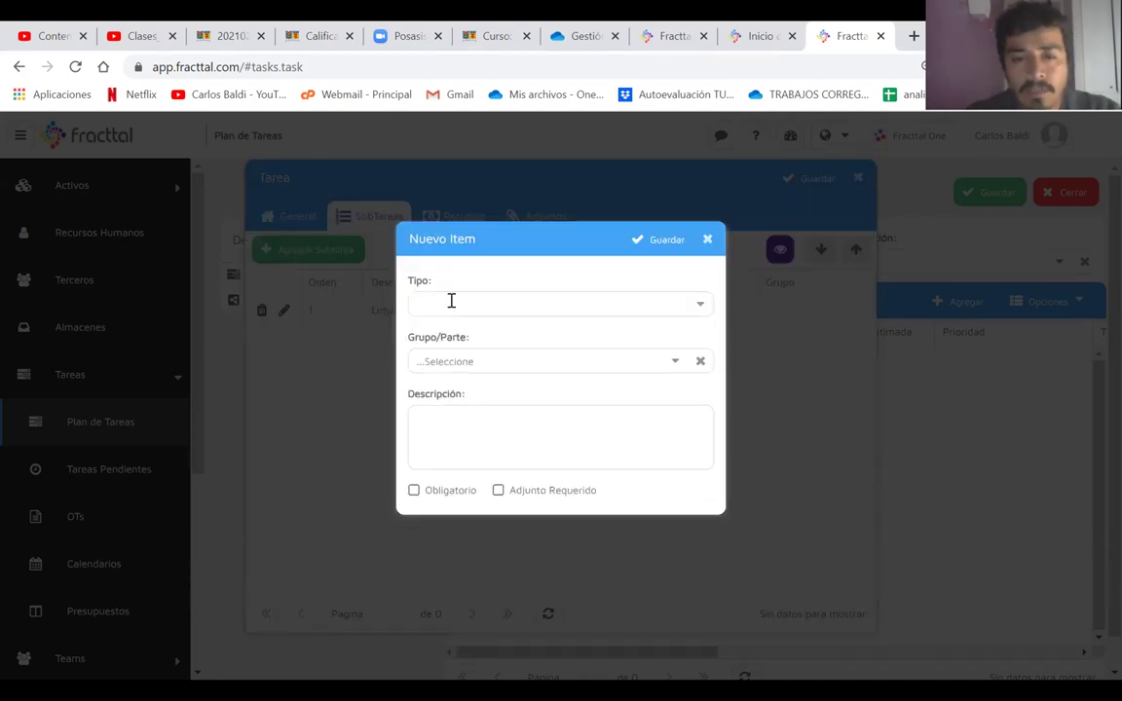
pyautogui.click(441, 440)
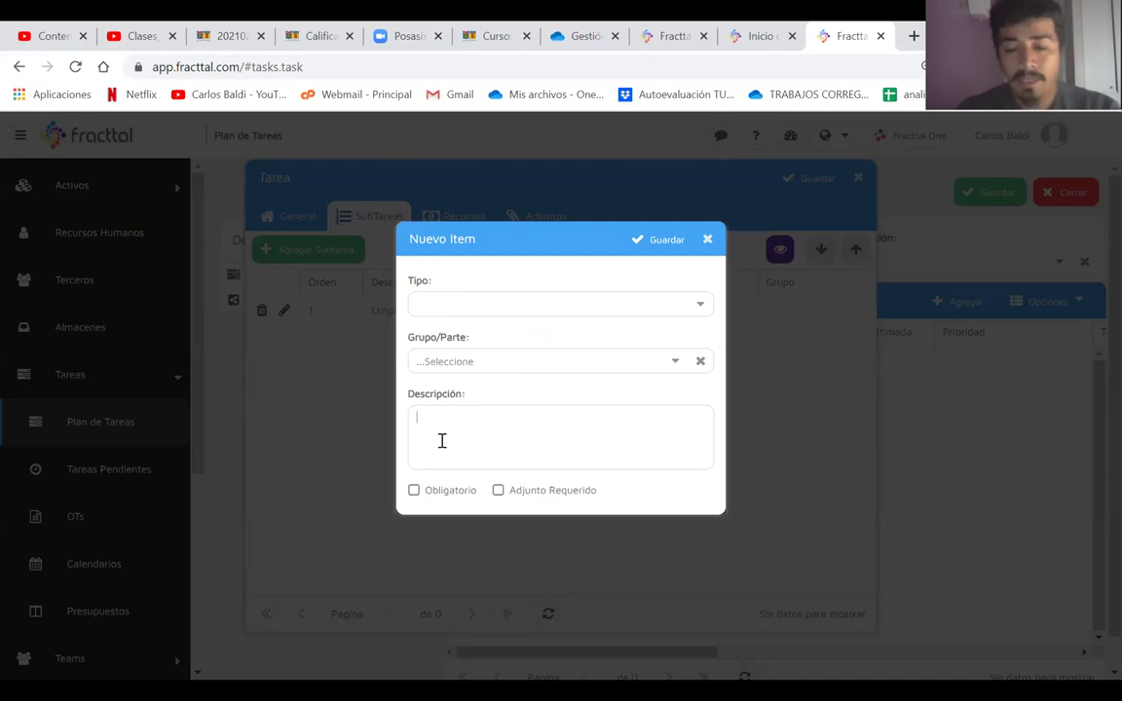
pyautogui.write('Medir ')
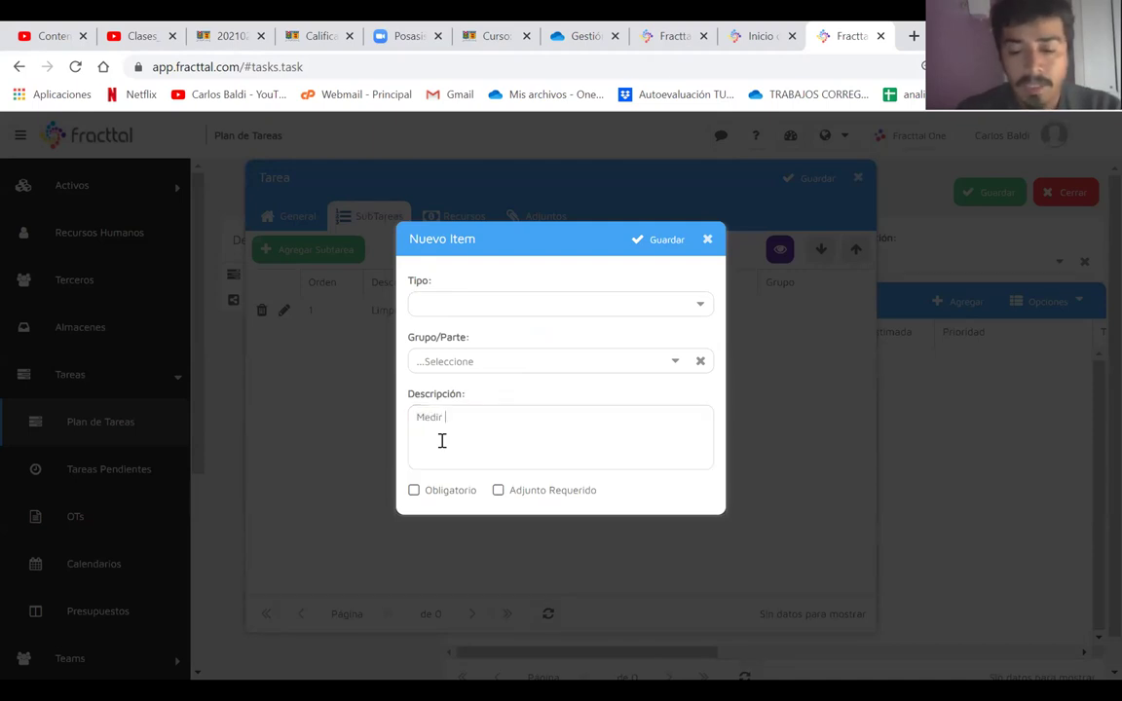
pyautogui.write('pemper')
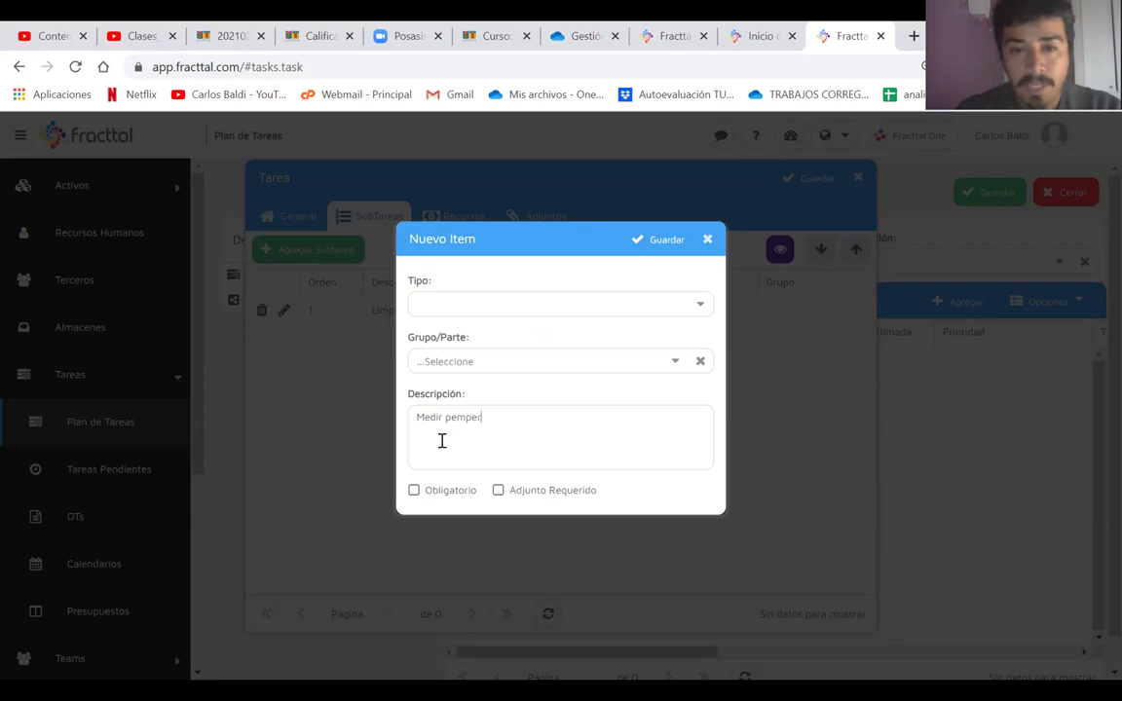
pyautogui.press('BackSpace')
pyautogui.press('BackSpace')
pyautogui.press('BackSpace')
pyautogui.press('BackSpace')
pyautogui.press('BackSpace')
pyautogui.press('BackSpace')
pyautogui.write('temperatur')
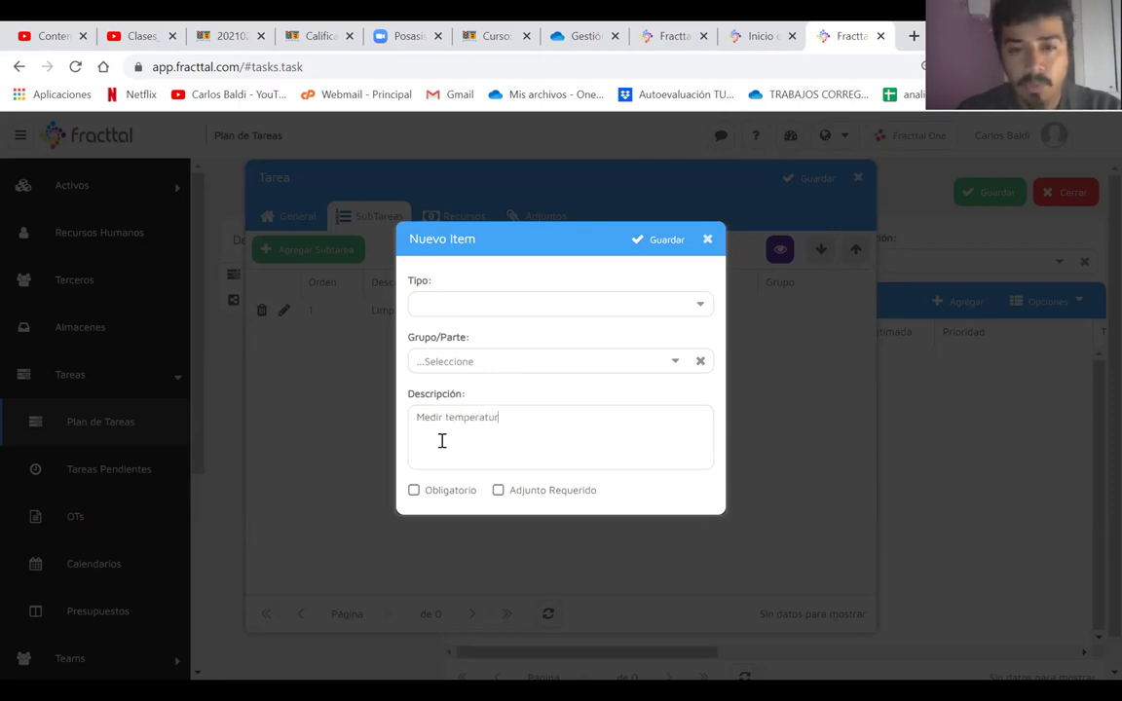
pyautogui.write('a de l')
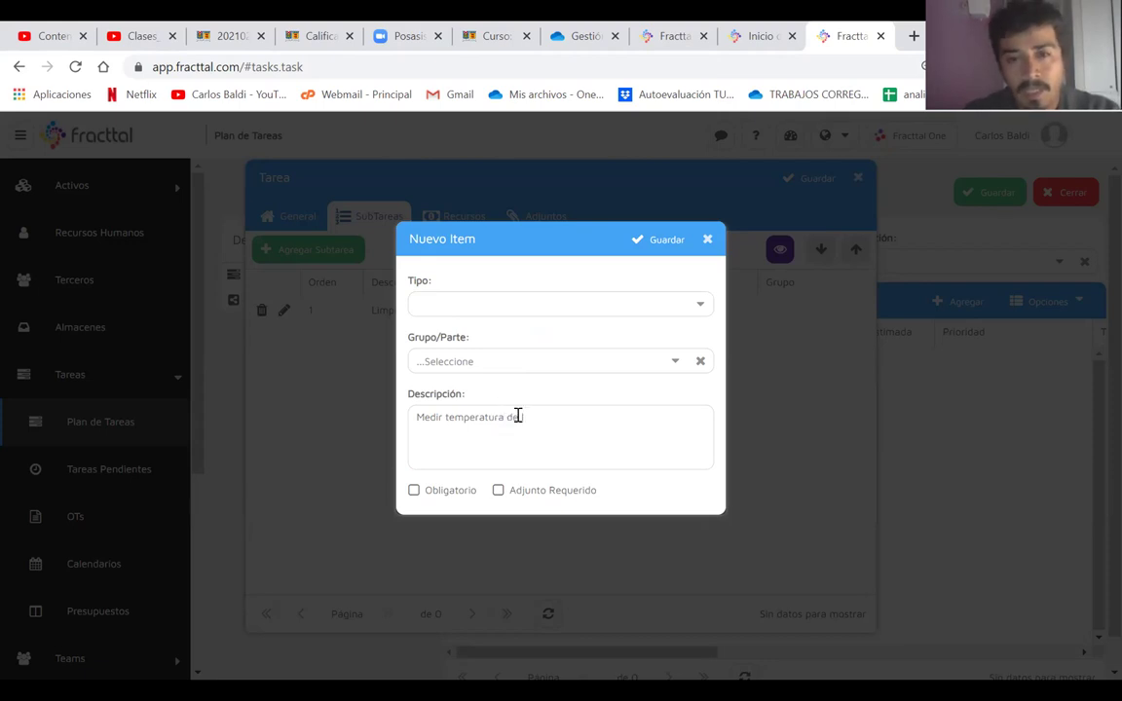
pyautogui.write('a carcaa')
pyautogui.press('BackSpace')
pyautogui.press('BackSpace')
pyautogui.write('saa')
# - Set the subtask's type to Número, extend its description with ", entregue el valor en grados celsius" and save it
pyautogui.click(479, 304)
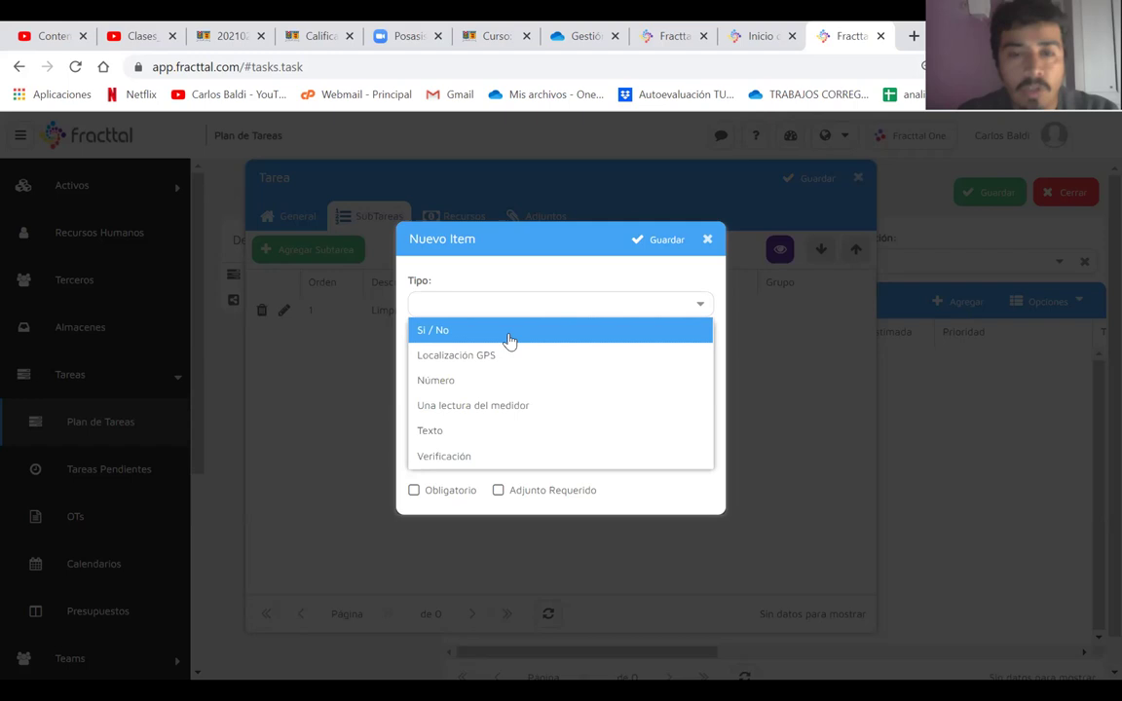
pyautogui.click(452, 383)
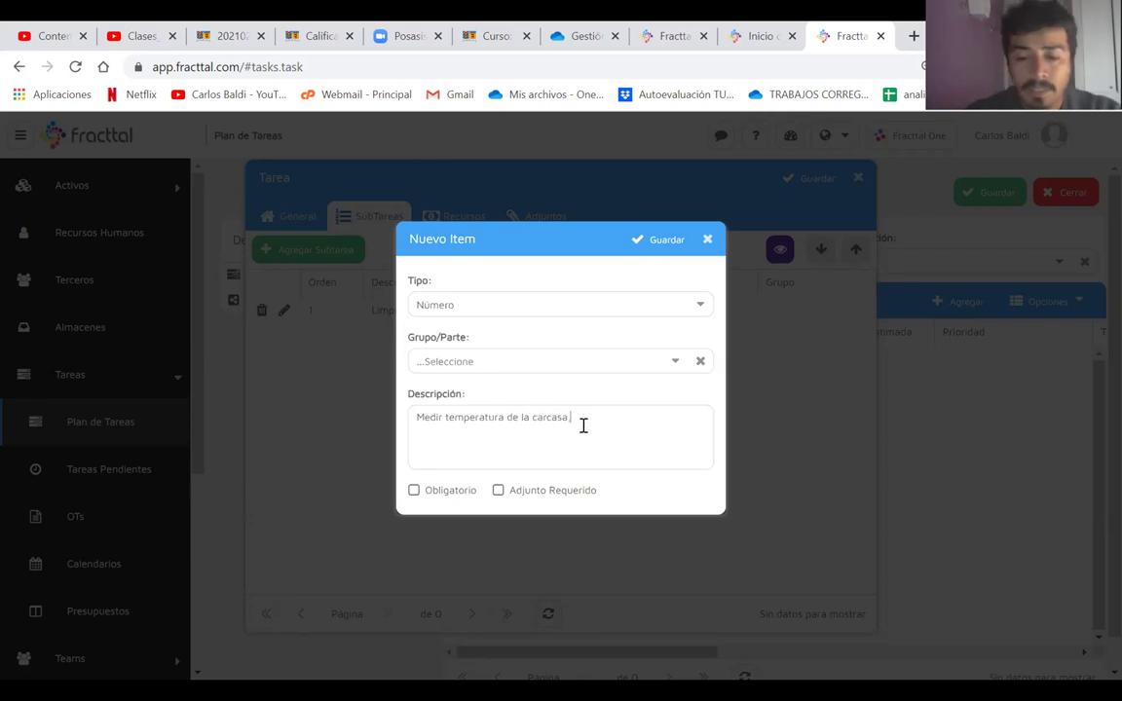
pyautogui.write('n e')
pyautogui.write('tregue e')
pyautogui.write('l valor en')
pyautogui.write(' grados cels')
pyautogui.write('ius')
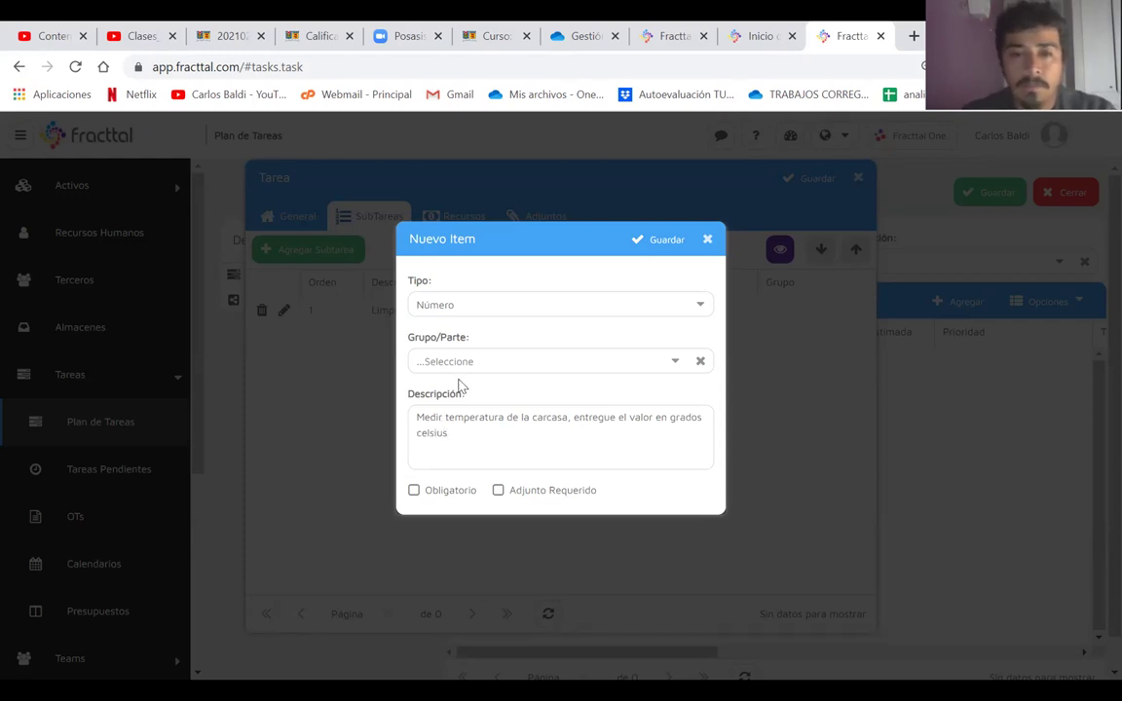
pyautogui.rightClick(649, 242)
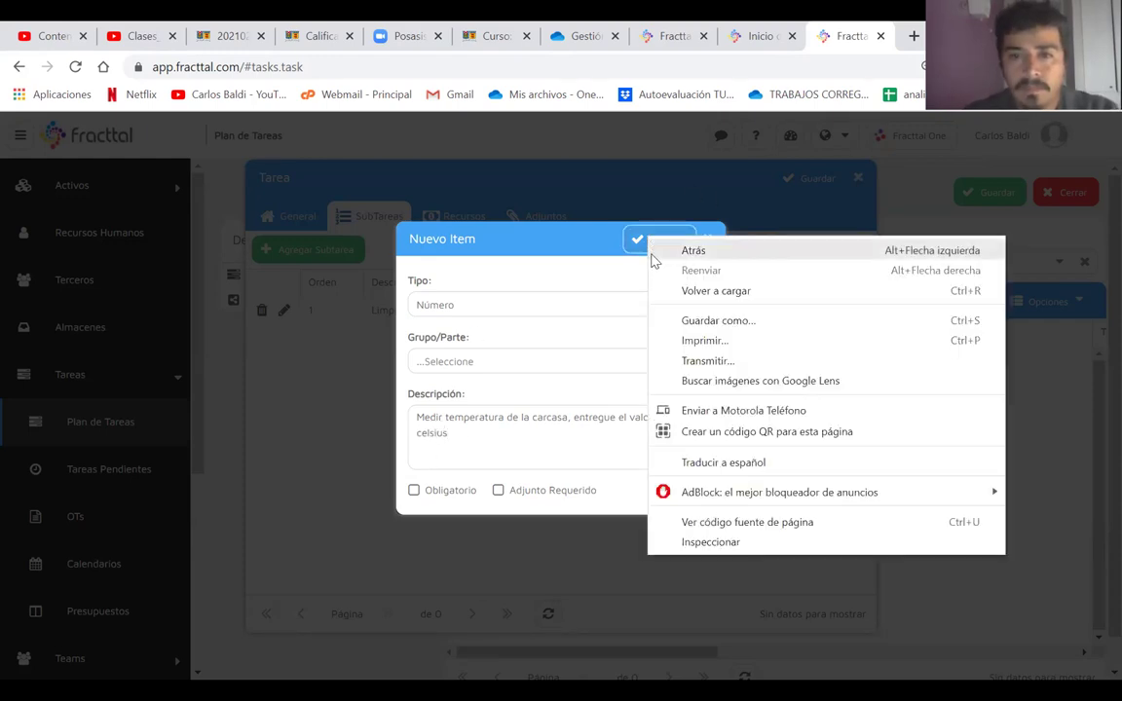
pyautogui.click(635, 241)
pyautogui.click(635, 241)
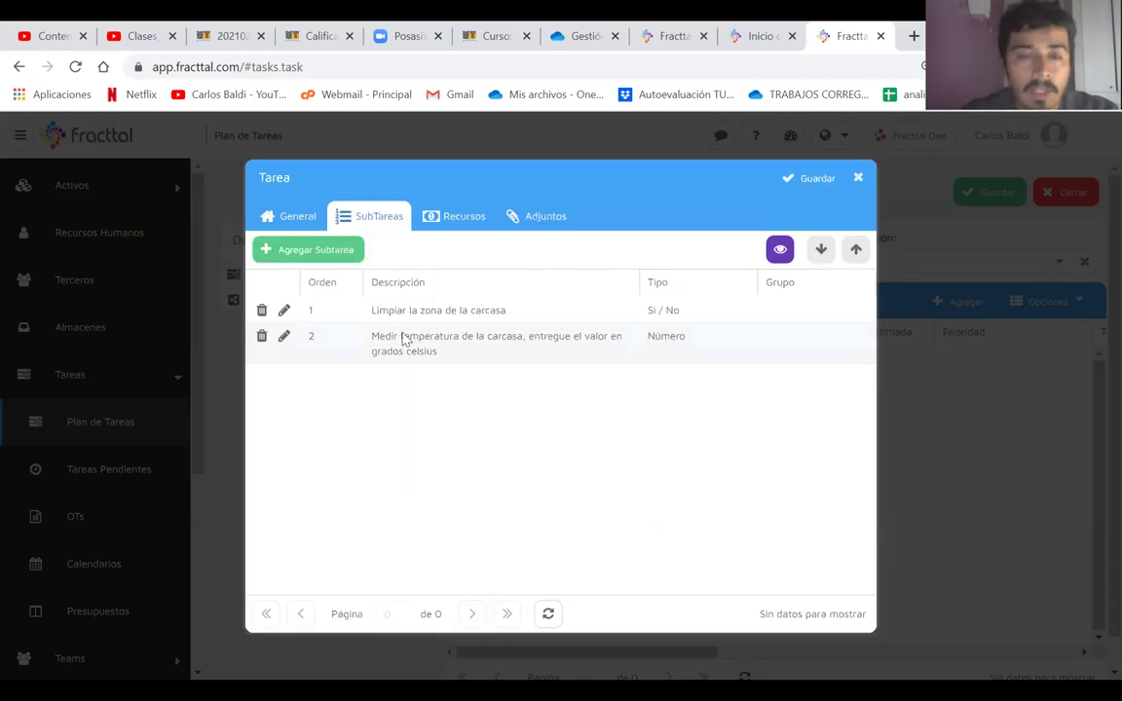
# - Start another subtask with the description "Detener el equipo/ verificar energia cero/"
pyautogui.click(328, 264)
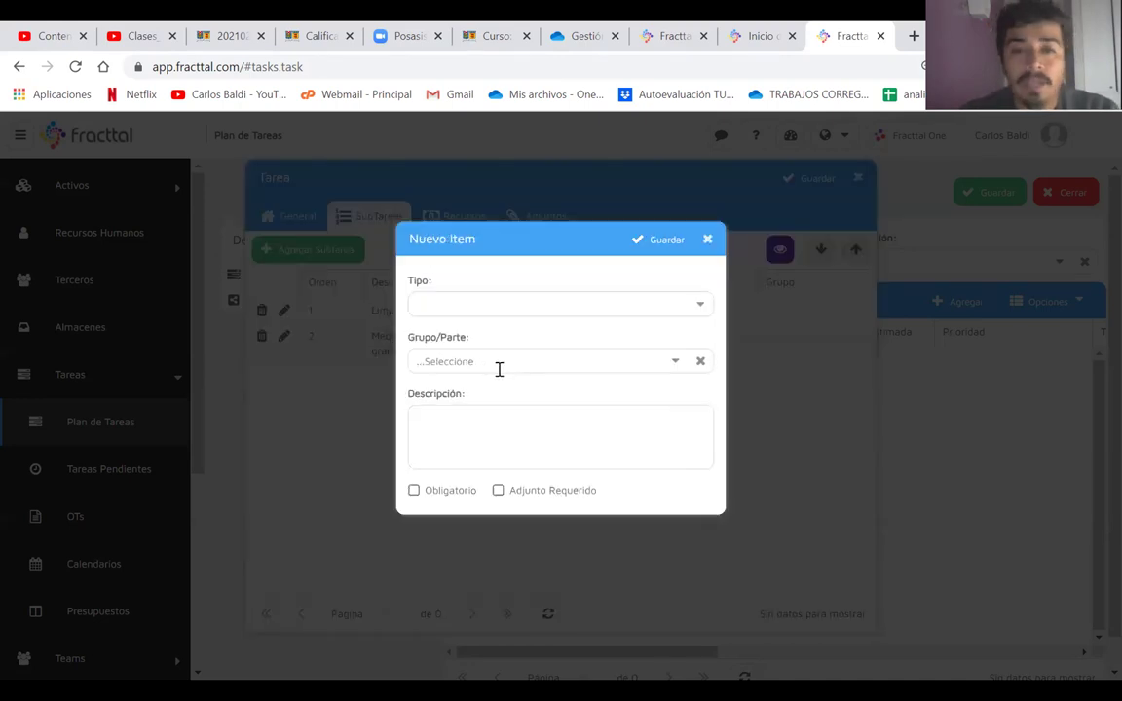
pyautogui.click(456, 417)
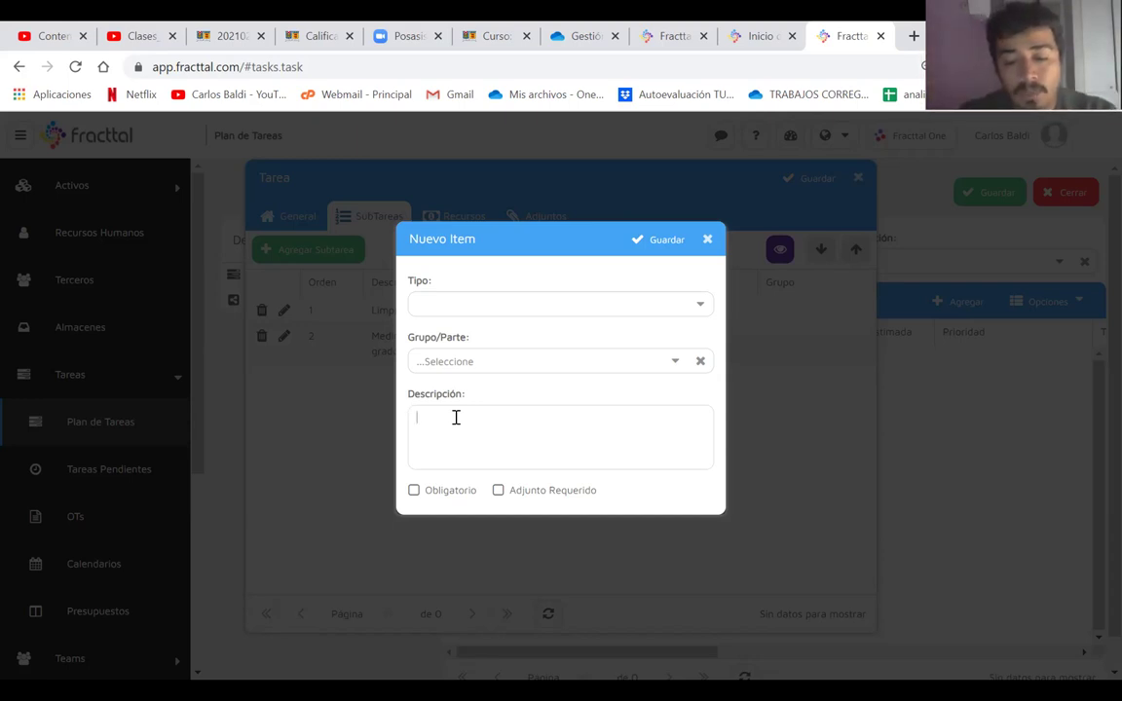
pyautogui.write('Detener el equipo')
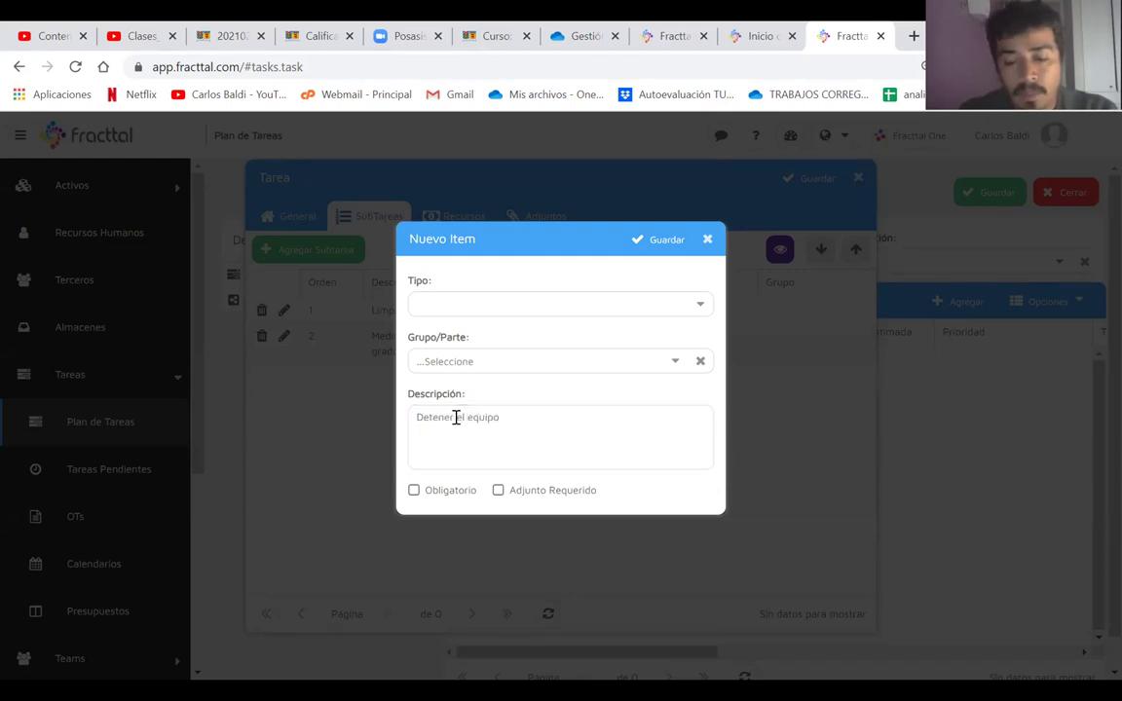
pyautogui.write('/')
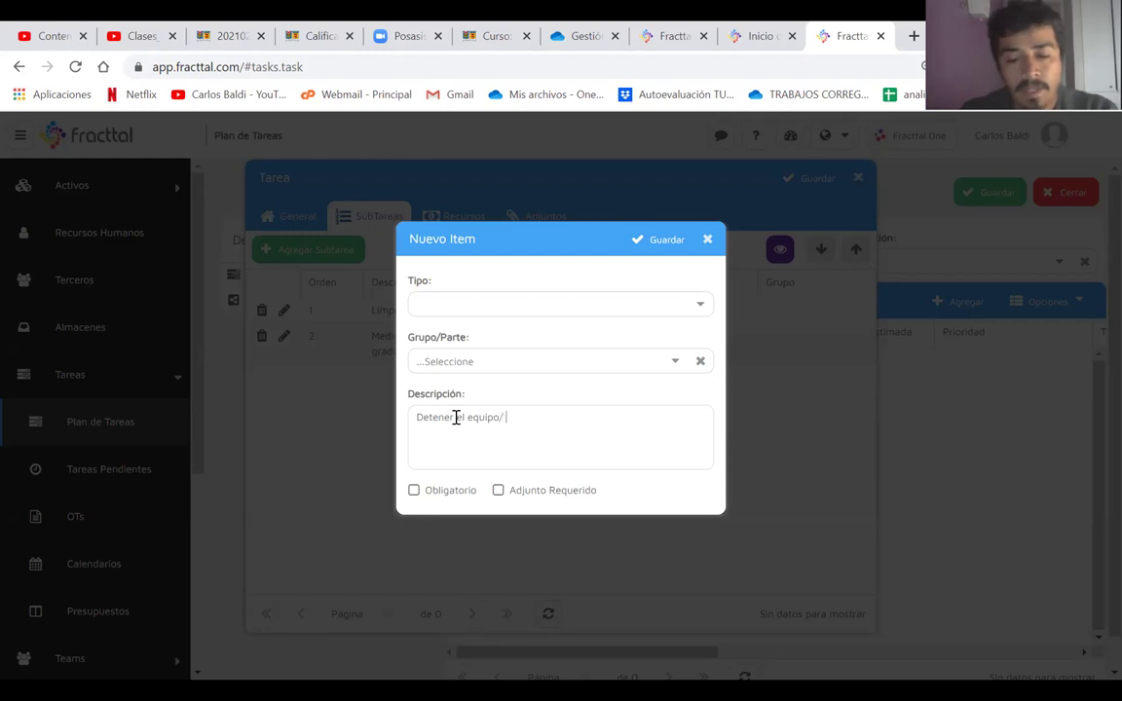
pyautogui.write(' verificar energia cero/')
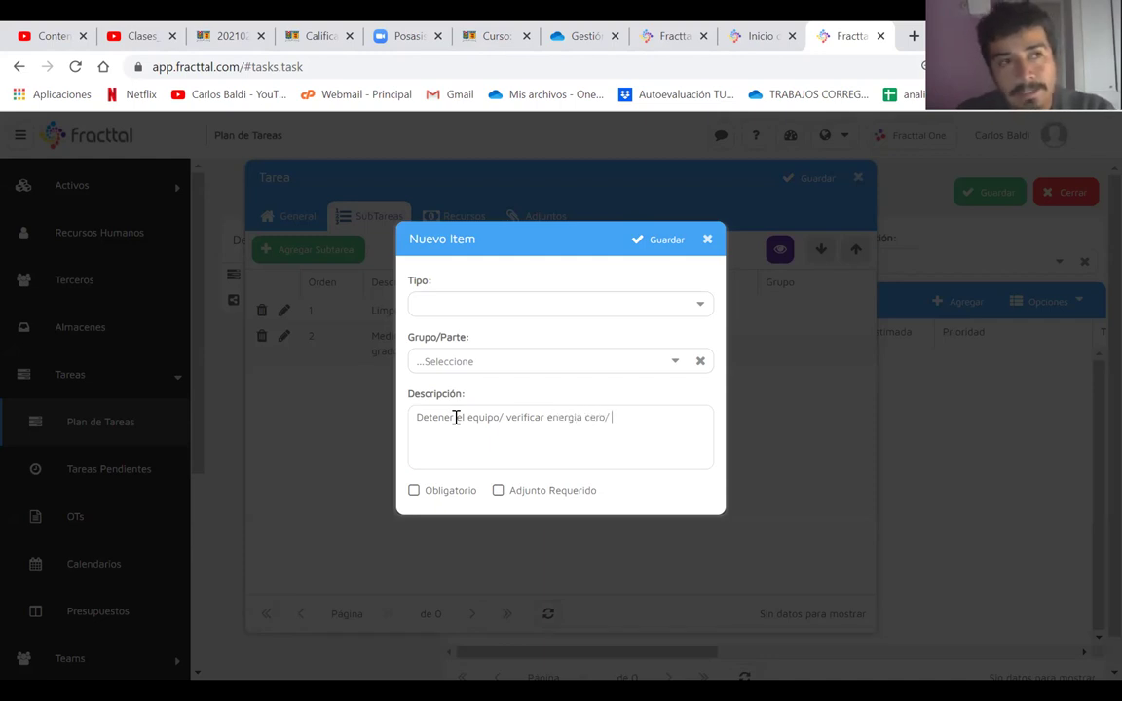
pyautogui.click(455, 417)
pyautogui.write('Bloquear e')
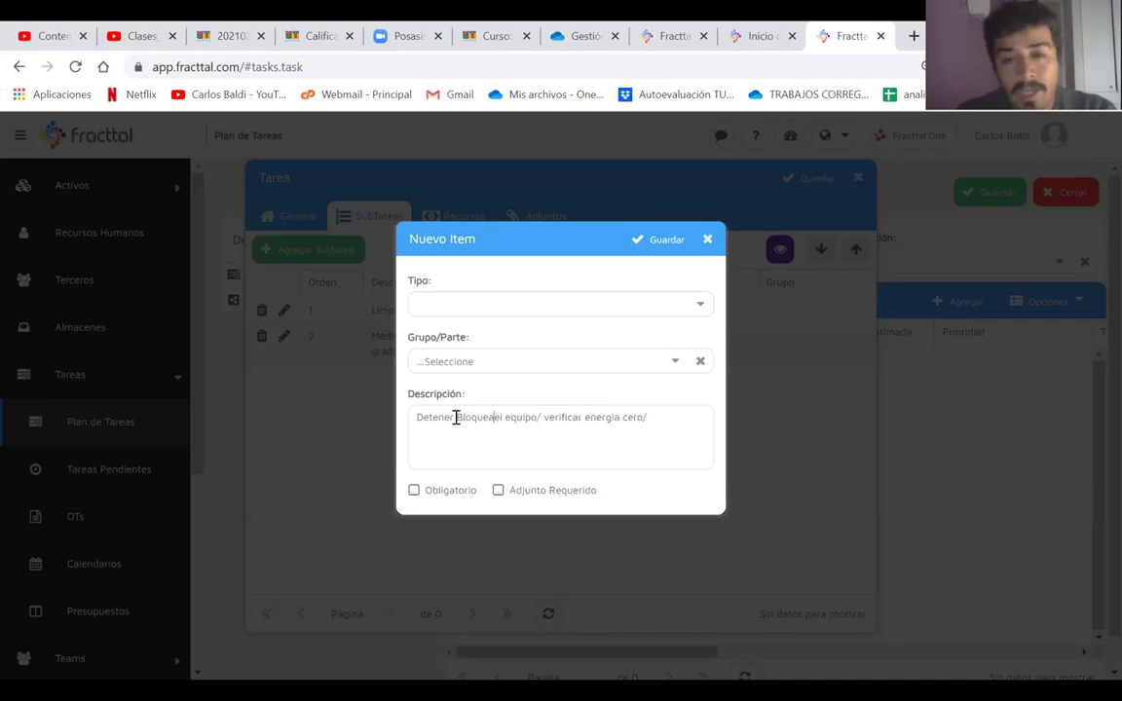
pyautogui.press('BackSpace')
pyautogui.press('BackSpace')
pyautogui.press('BackSpace')
pyautogui.press('BackSpace')
pyautogui.press('BackSpace')
pyautogui.press('BackSpace')
pyautogui.press('BackSpace')
pyautogui.press('BackSpace')
pyautogui.press('BackSpace')
pyautogui.press('BackSpace')
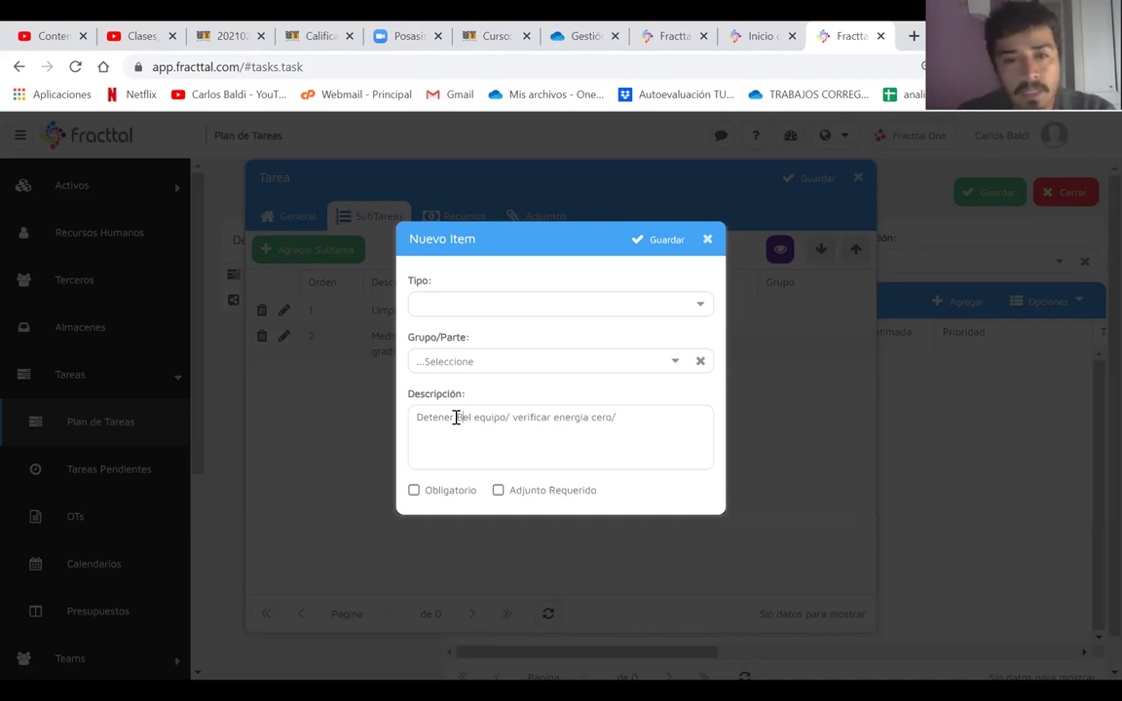
# - Append "Bloquear el equipo" to the end of the description and capitalize "Verificar"
pyautogui.click(610, 463)
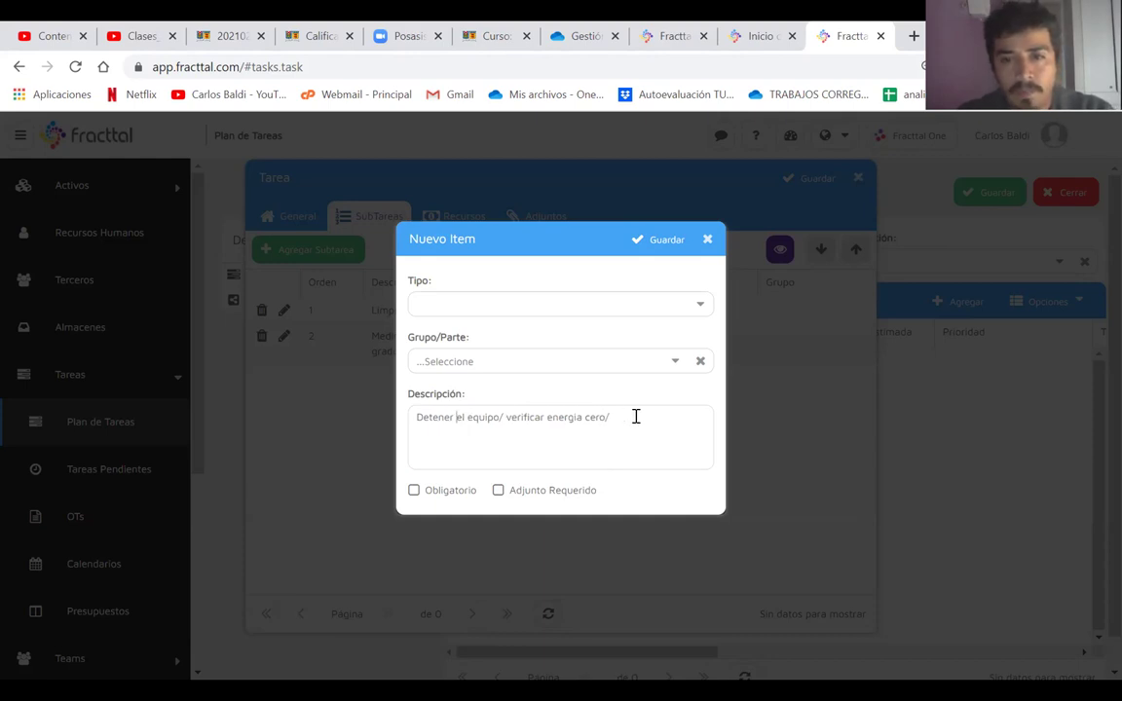
pyautogui.write('BLoqyu')
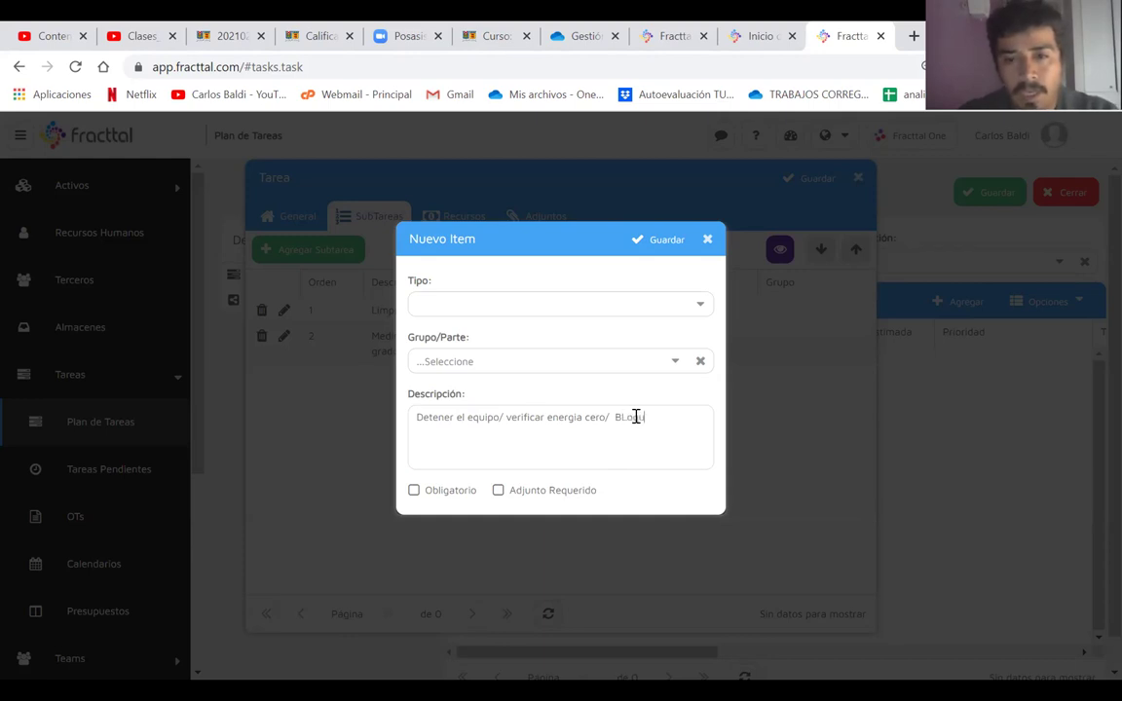
pyautogui.write('ear el e')
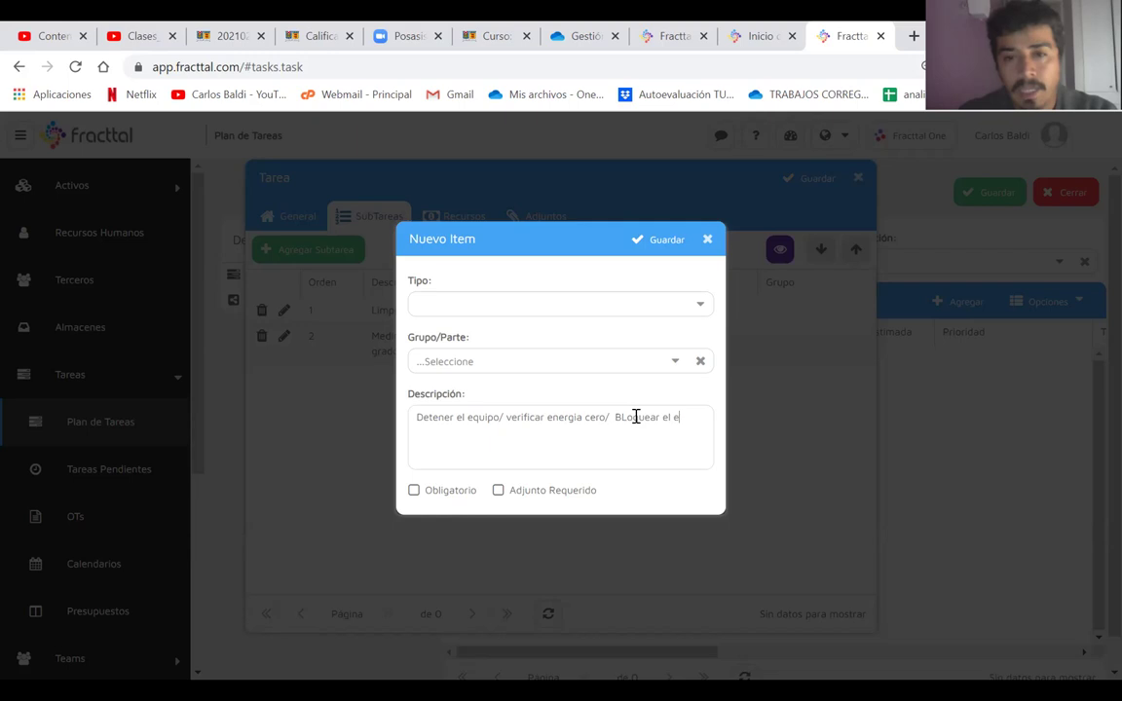
pyautogui.write('quipo')
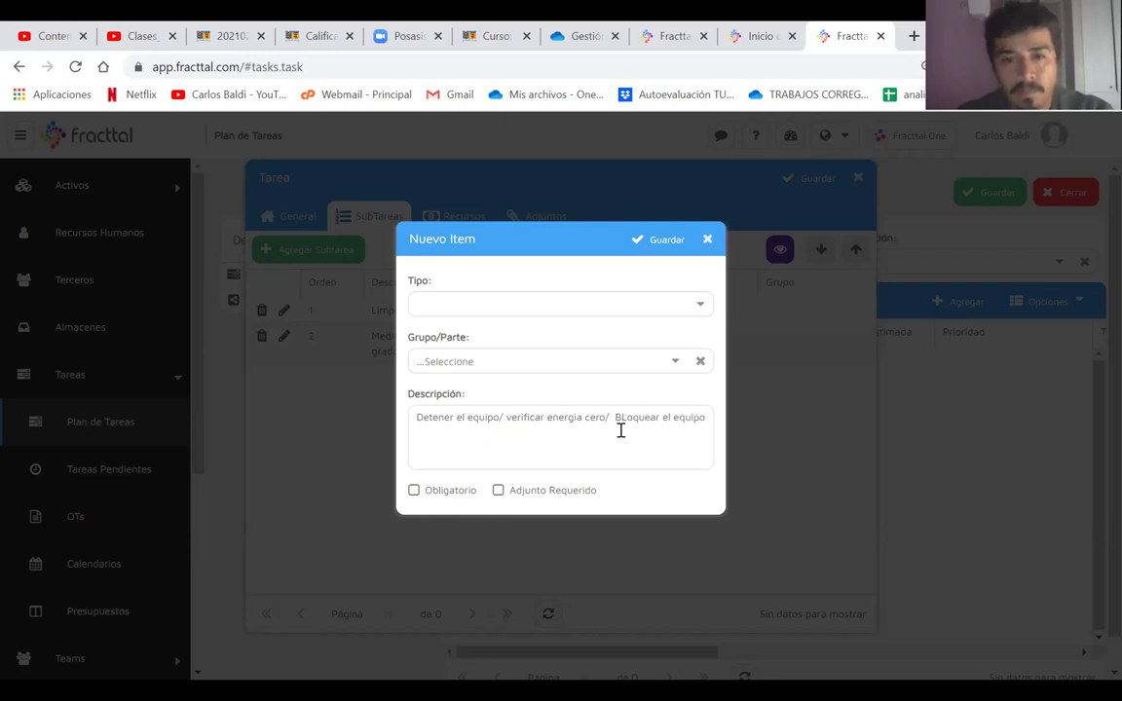
pyautogui.click(518, 417)
pyautogui.press('BackSpace')
pyautogui.write('V')
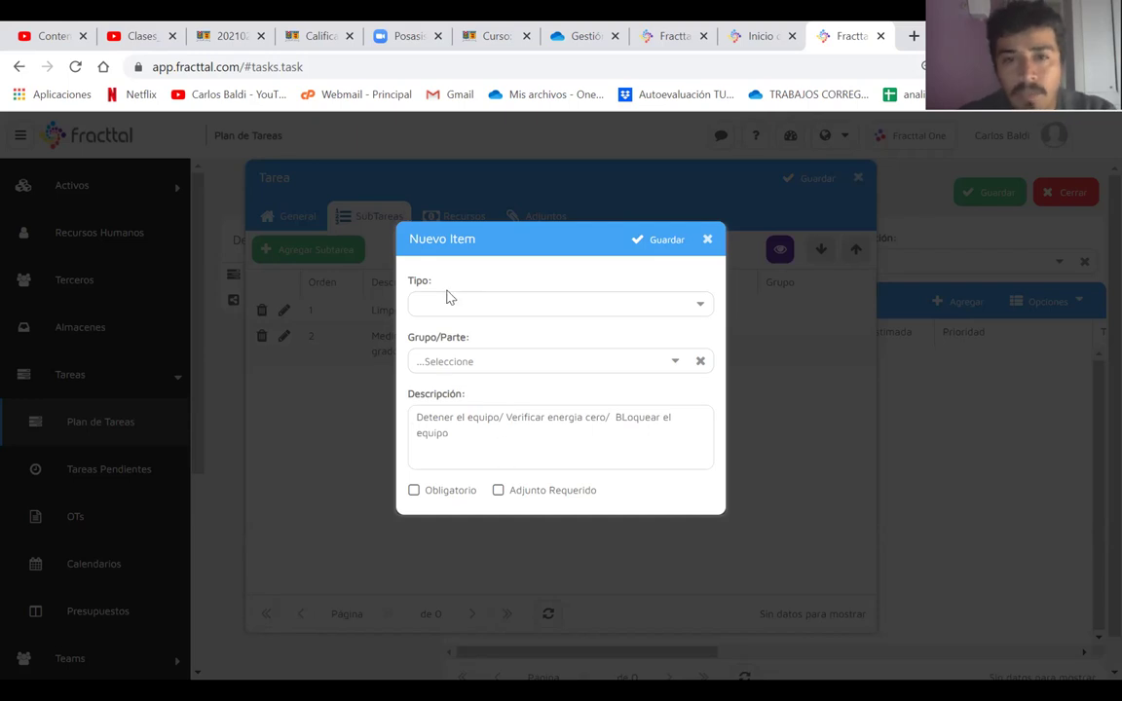
pyautogui.click(623, 419)
pyautogui.press('BackSpace')
pyautogui.write('l')
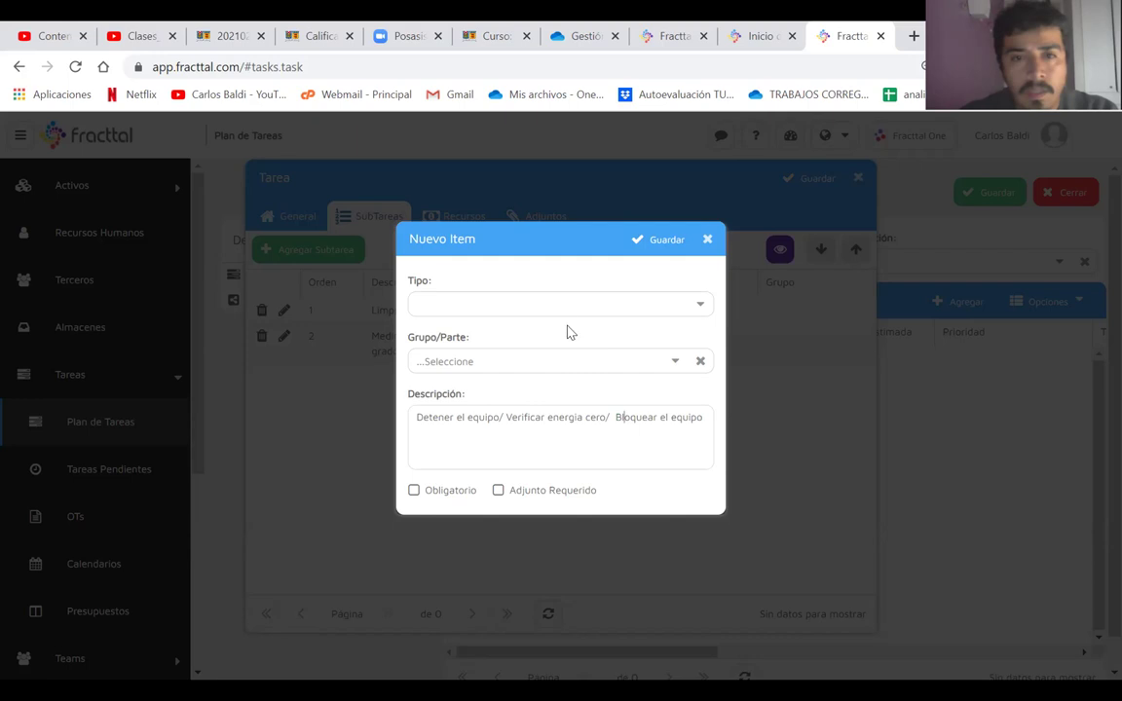
# - Set the equipment shutdown subtask's type to Si / No and save it
pyautogui.click(556, 305)
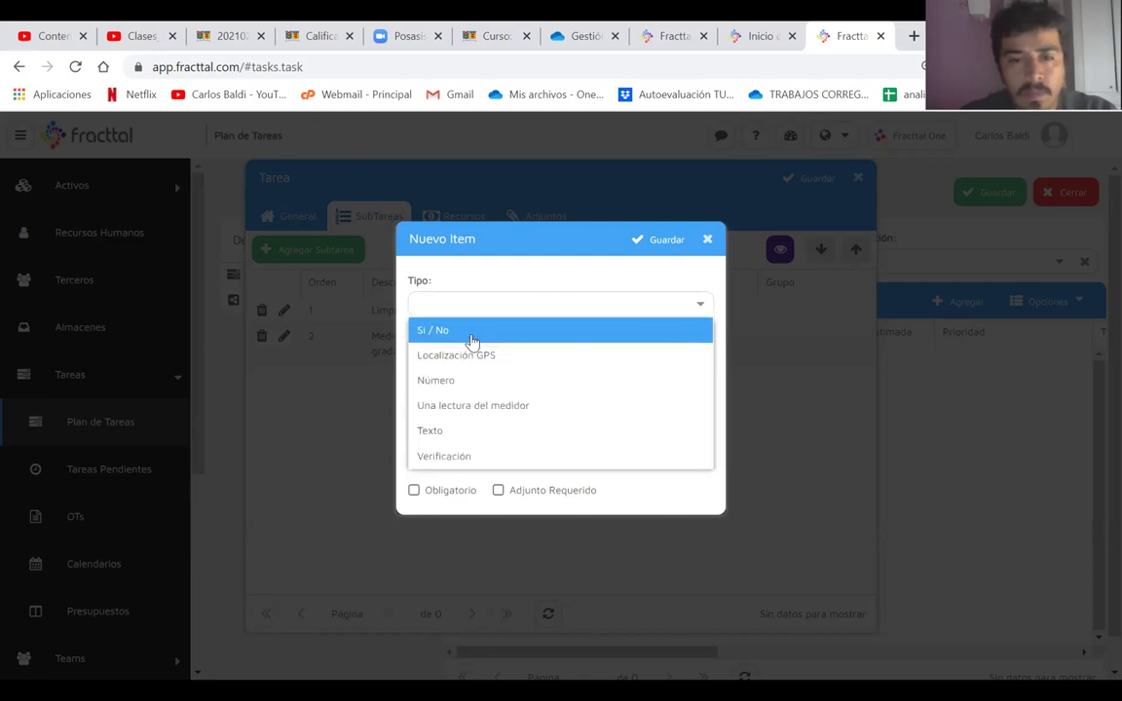
pyautogui.click(470, 339)
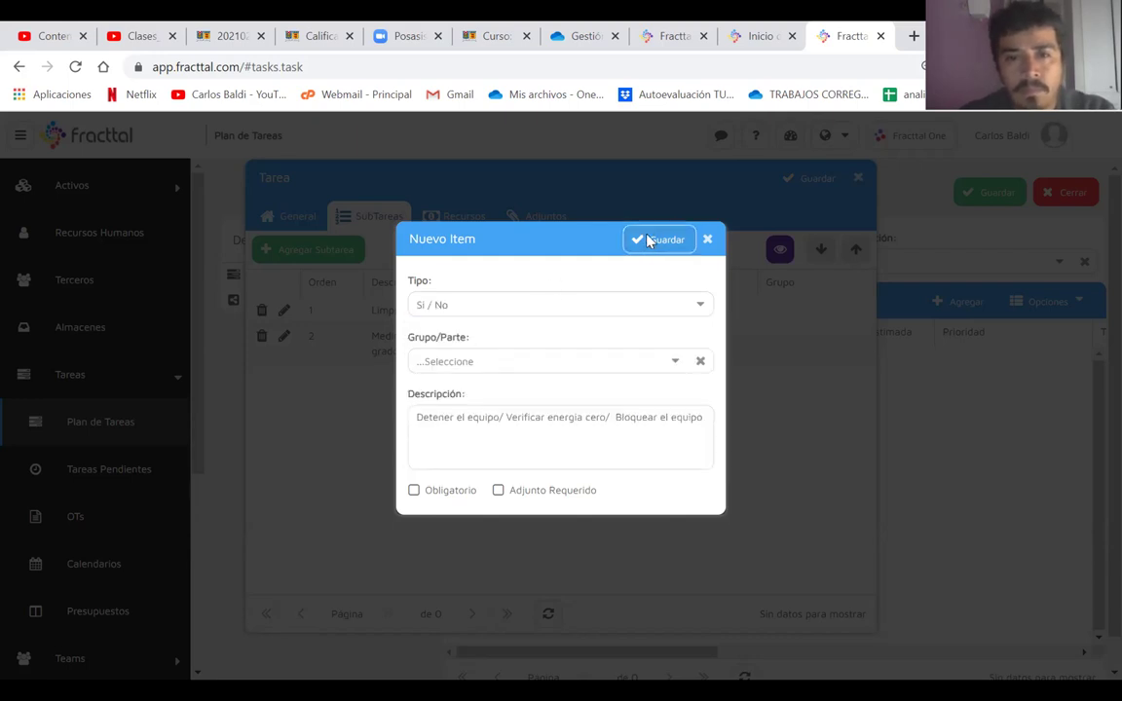
pyautogui.click(648, 240)
# - Move the "Detener el equipo/ Verificar energia cero/ Bloquear el equipo" subtask up to first place in the order
pyautogui.click(459, 391)
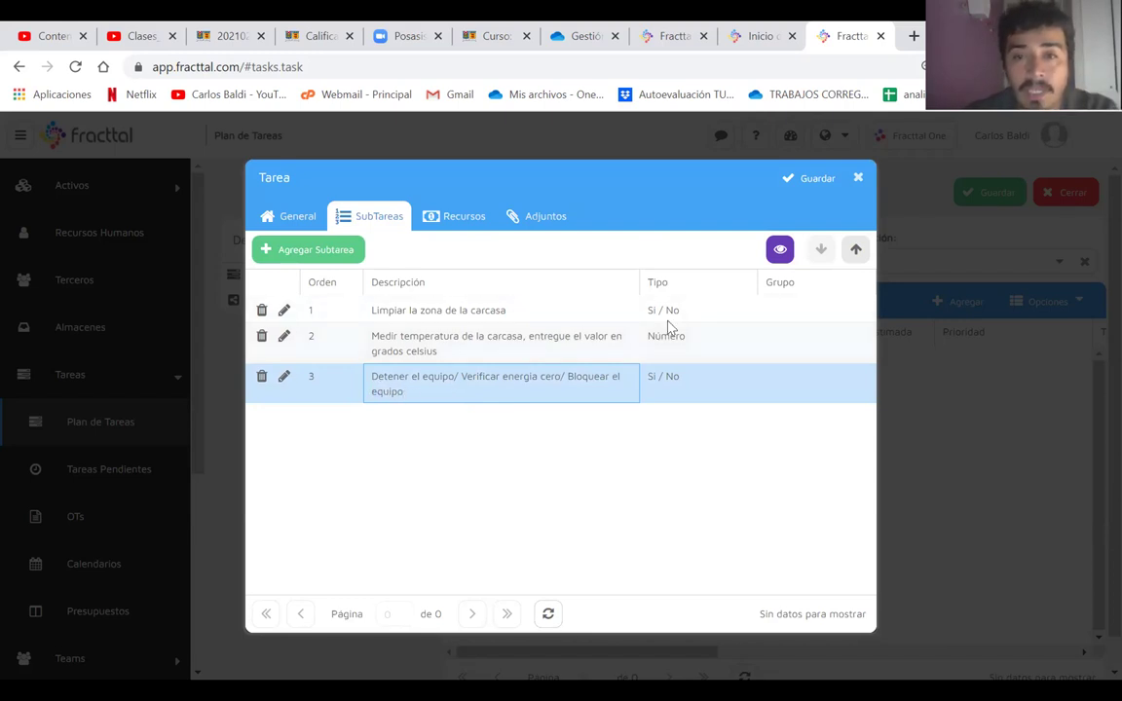
pyautogui.click(856, 250)
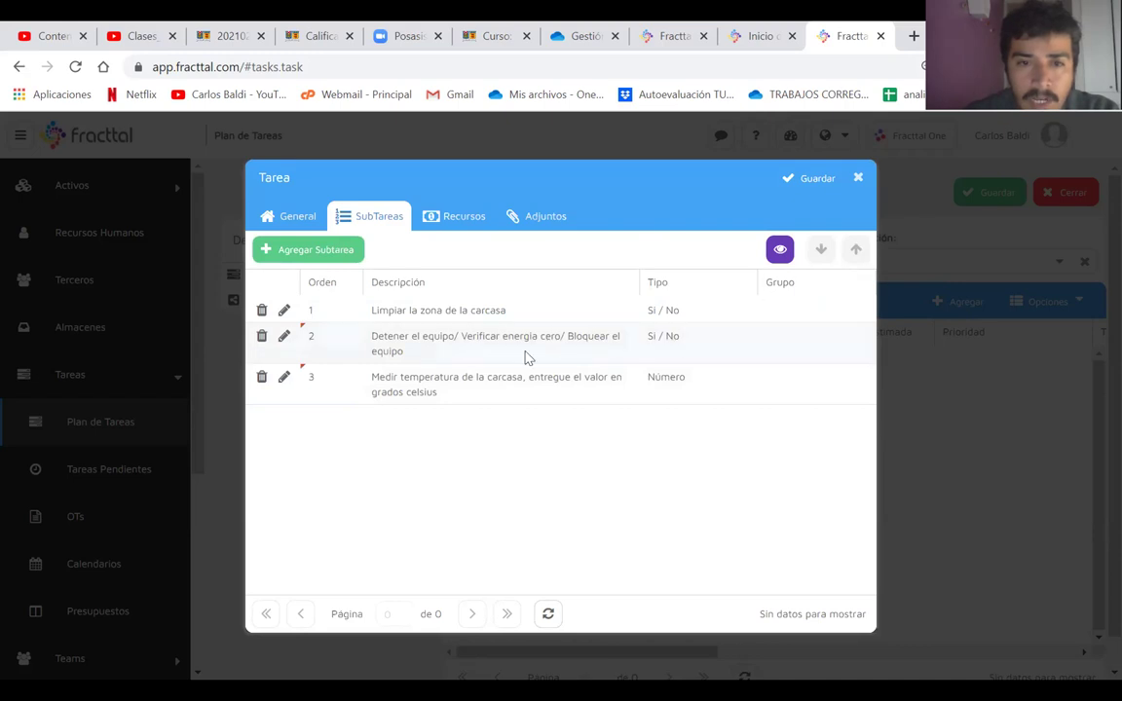
pyautogui.click(475, 346)
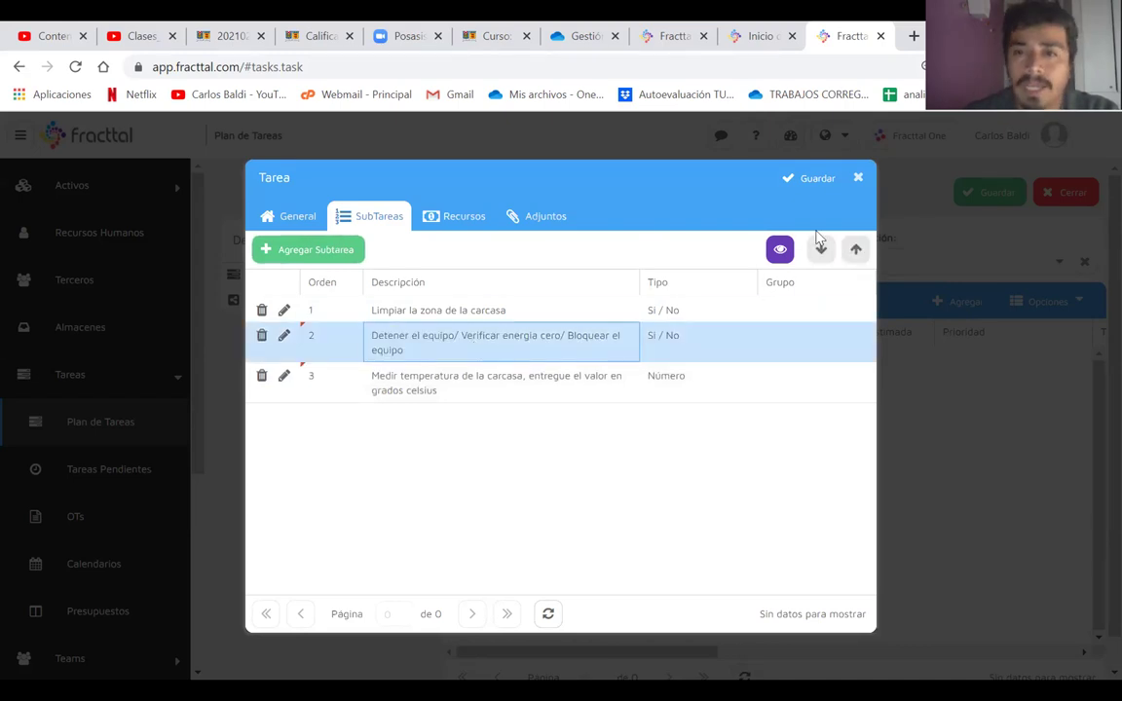
pyautogui.click(856, 251)
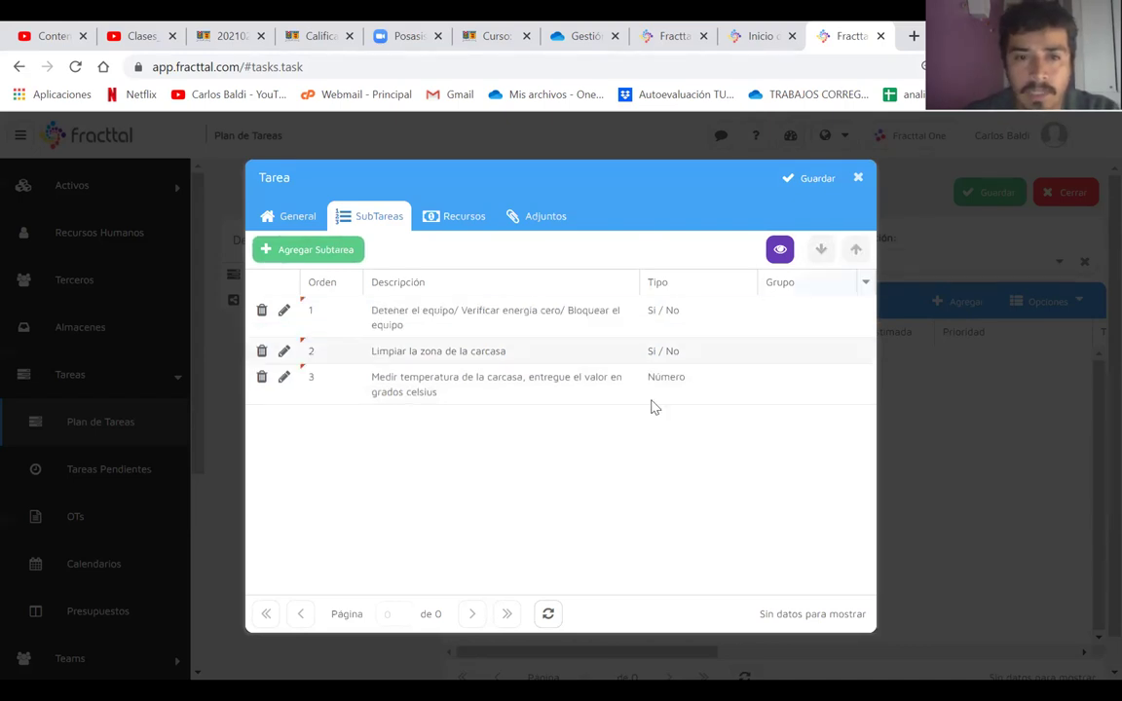
pyautogui.click(332, 309)
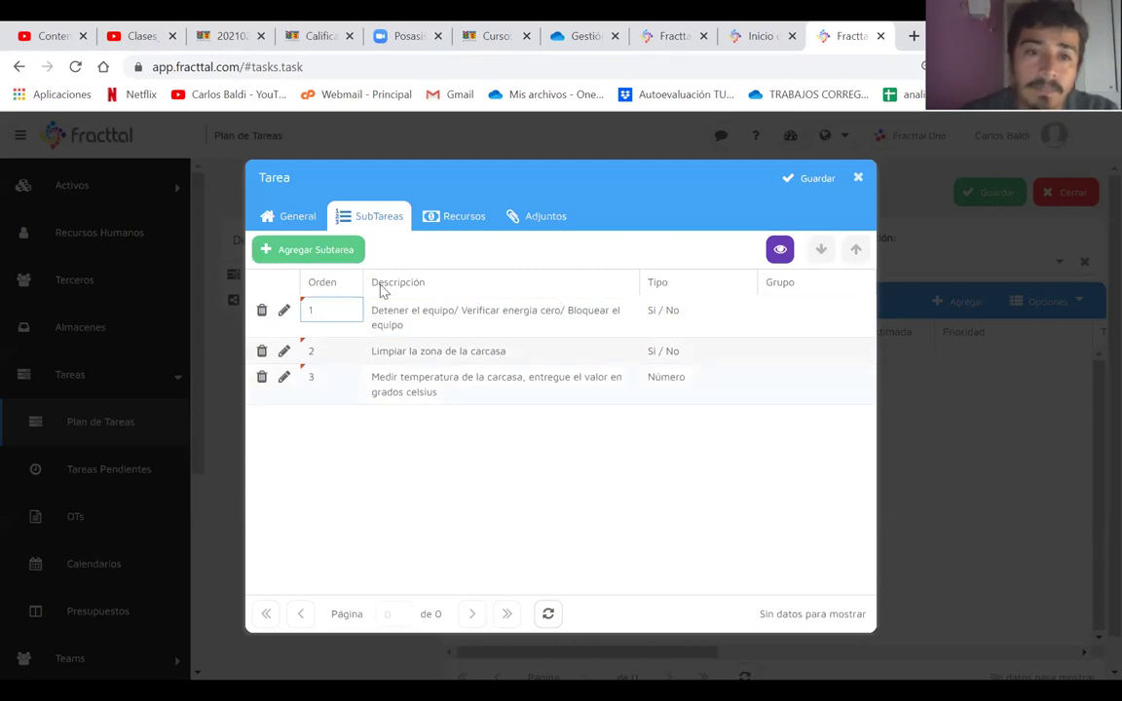
# - Add a Texto subtask described "Describa el estado de la bomba" and preview the complete subtask form
pyautogui.click(289, 251)
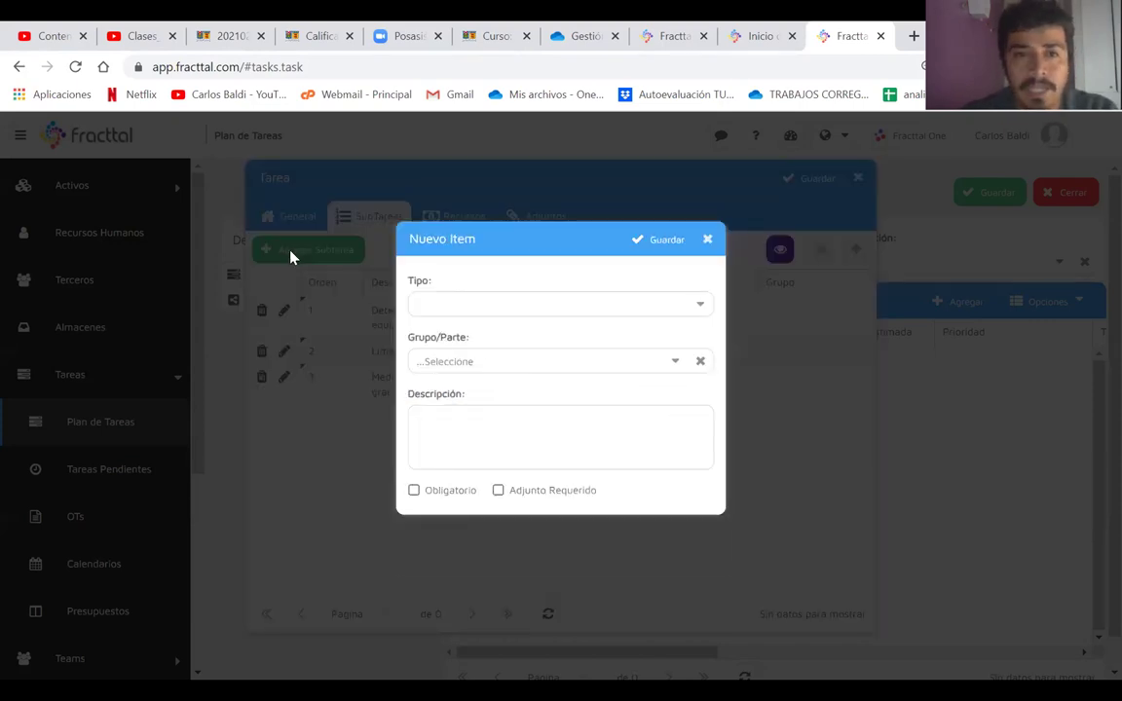
pyautogui.click(497, 298)
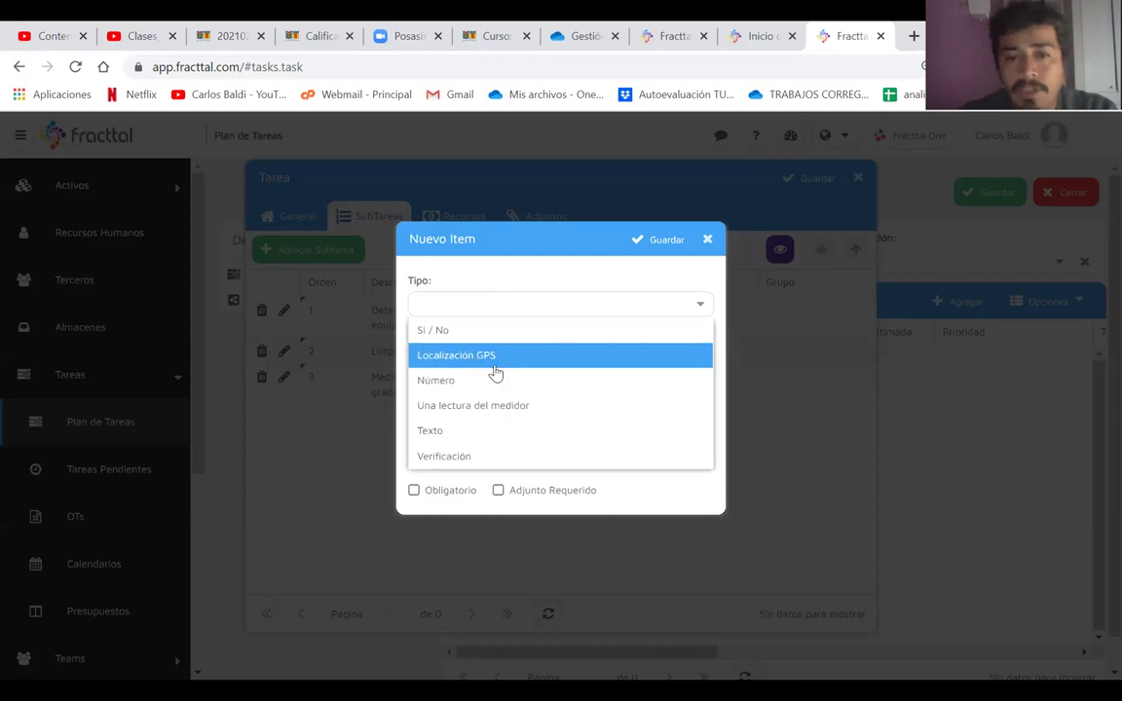
pyautogui.rightClick(456, 431)
pyautogui.click(457, 432)
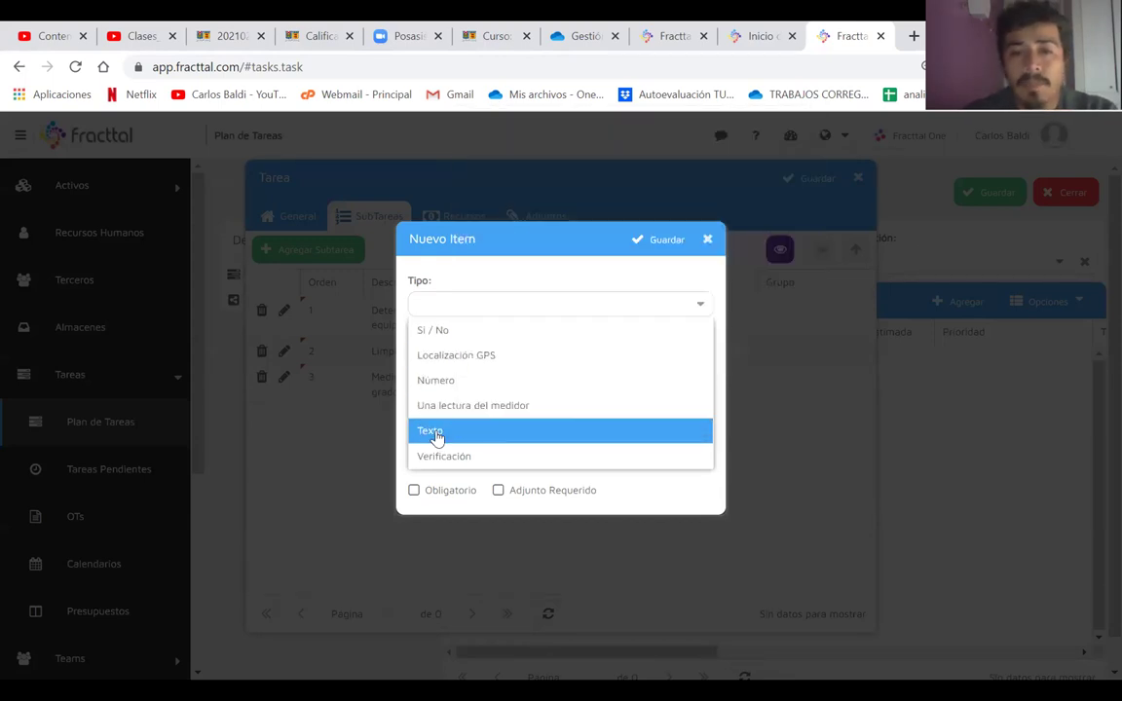
pyautogui.click(452, 431)
pyautogui.write('Describa el estado de la bomba')
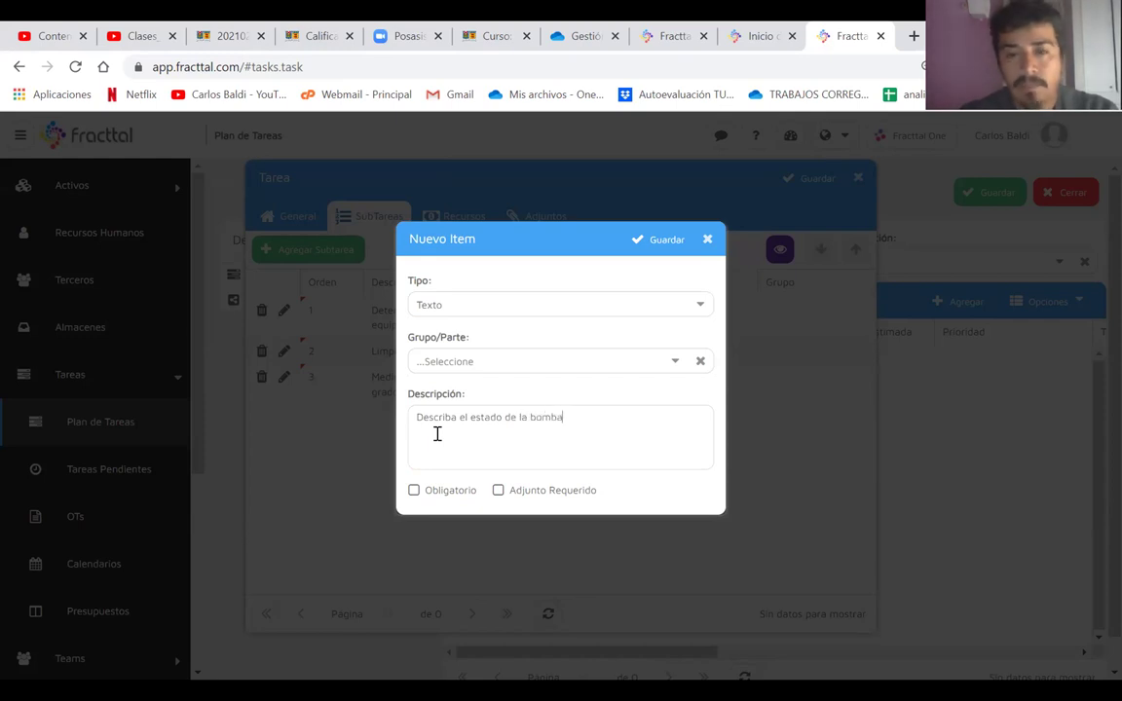
pyautogui.click(659, 241)
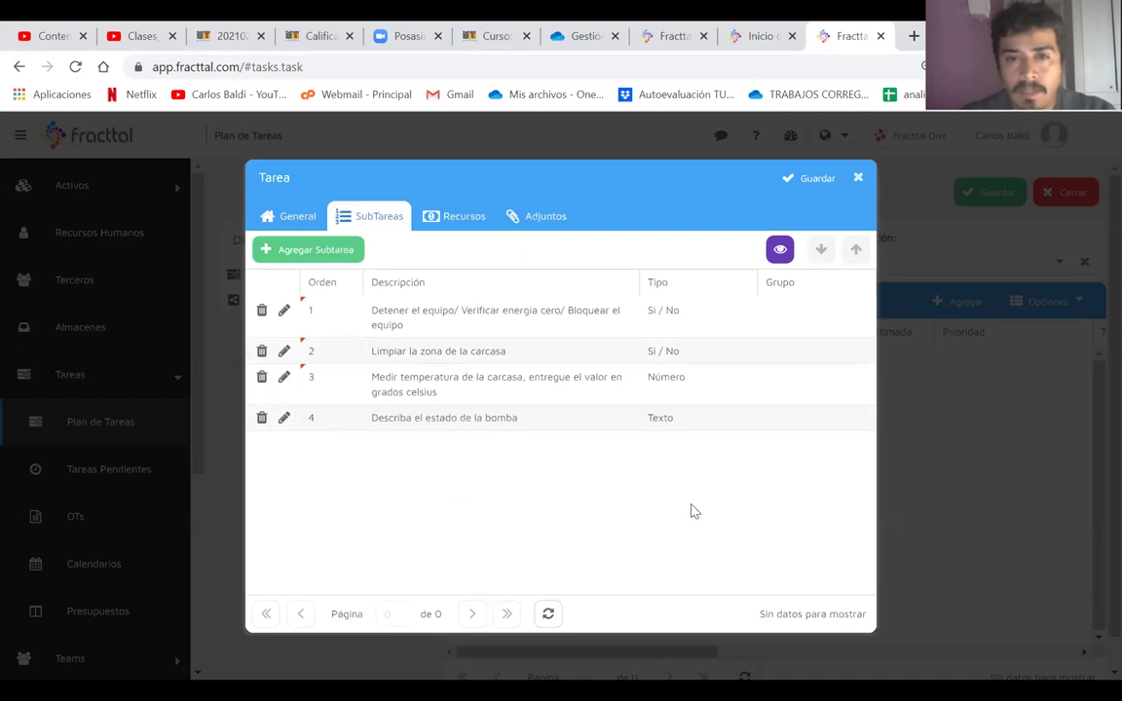
pyautogui.click(779, 251)
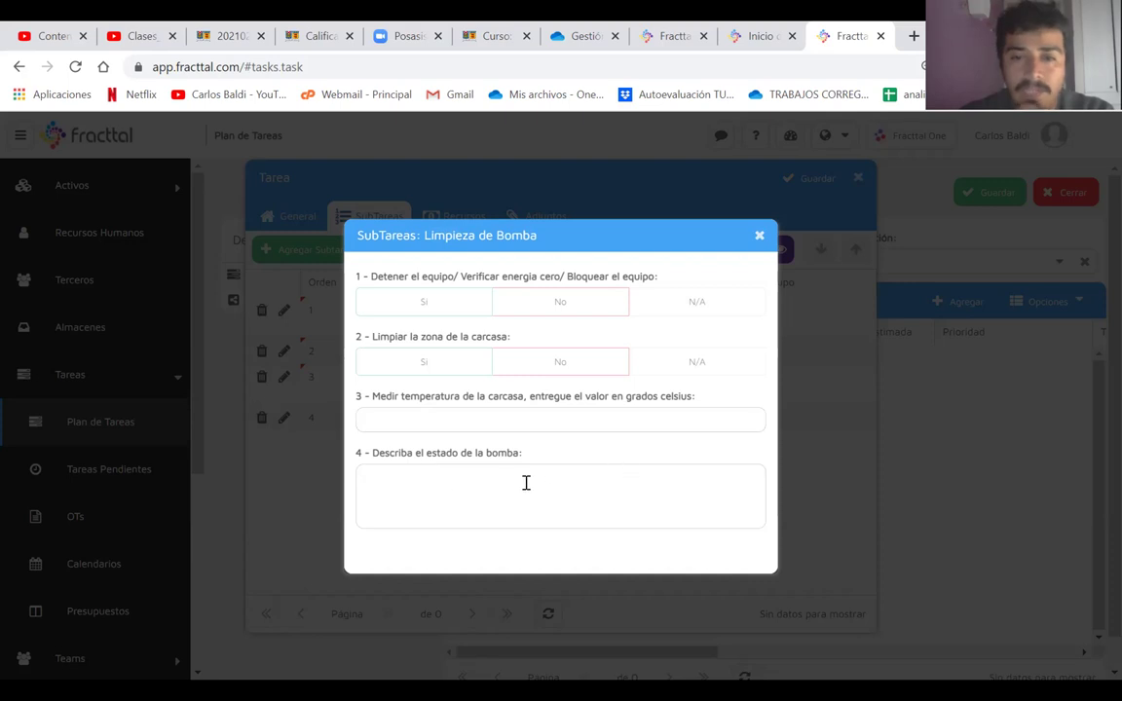
pyautogui.click(759, 236)
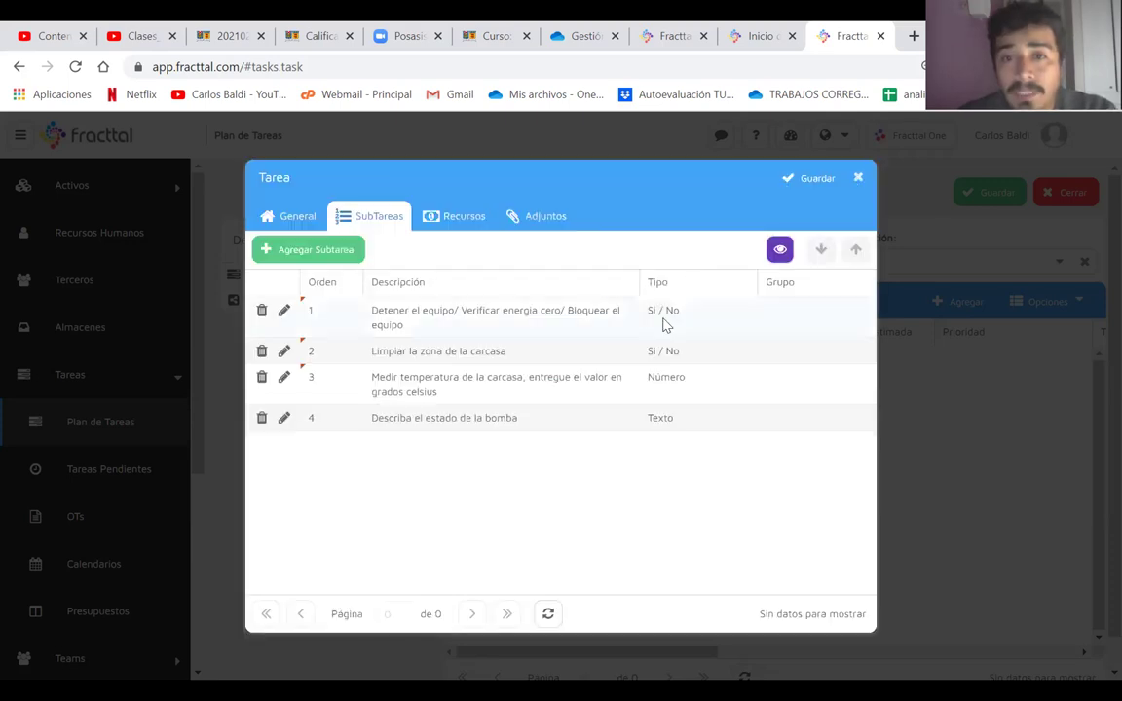
pyautogui.click(341, 250)
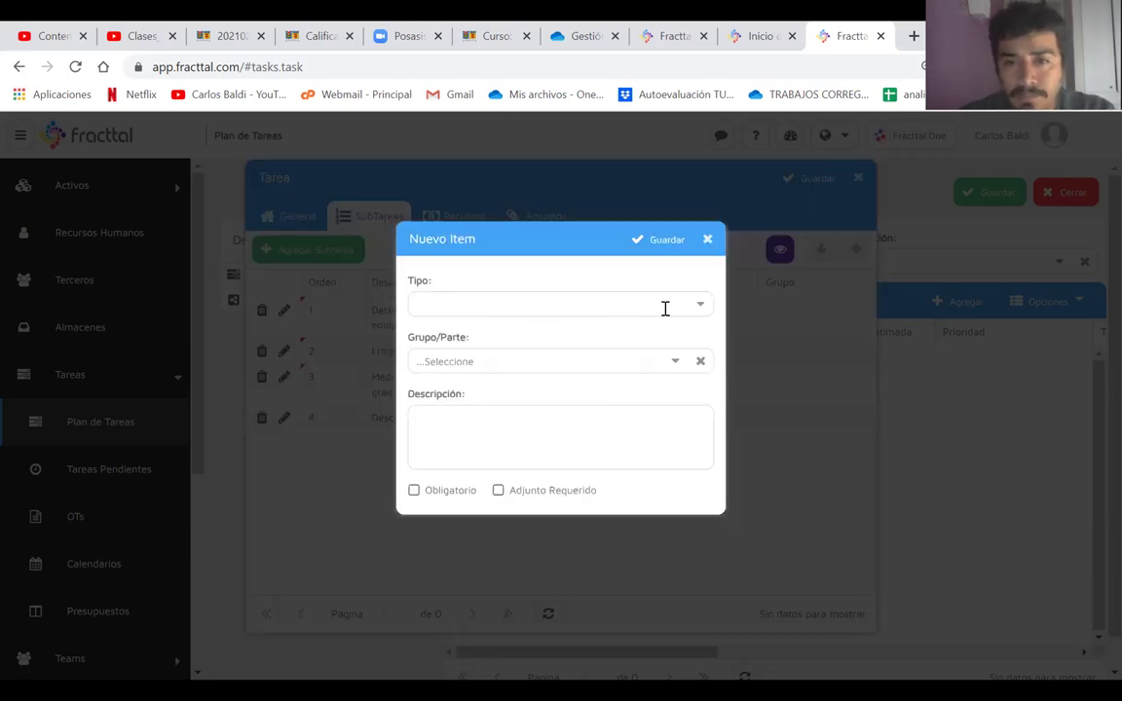
pyautogui.click(699, 307)
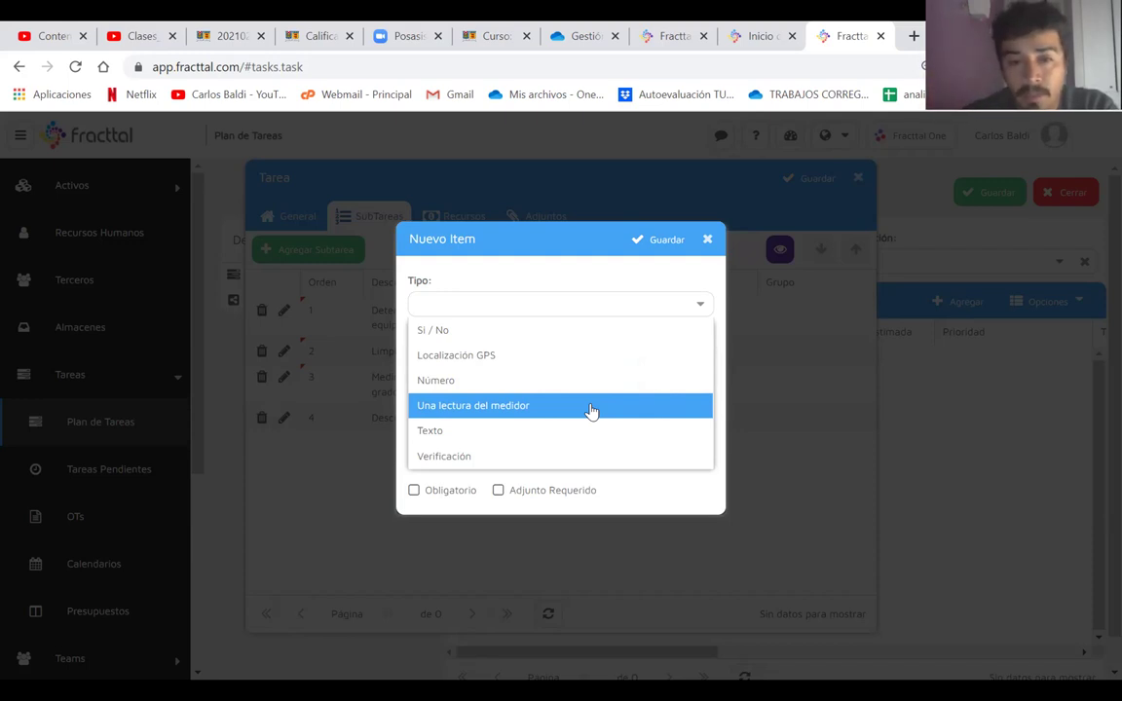
pyautogui.click(471, 455)
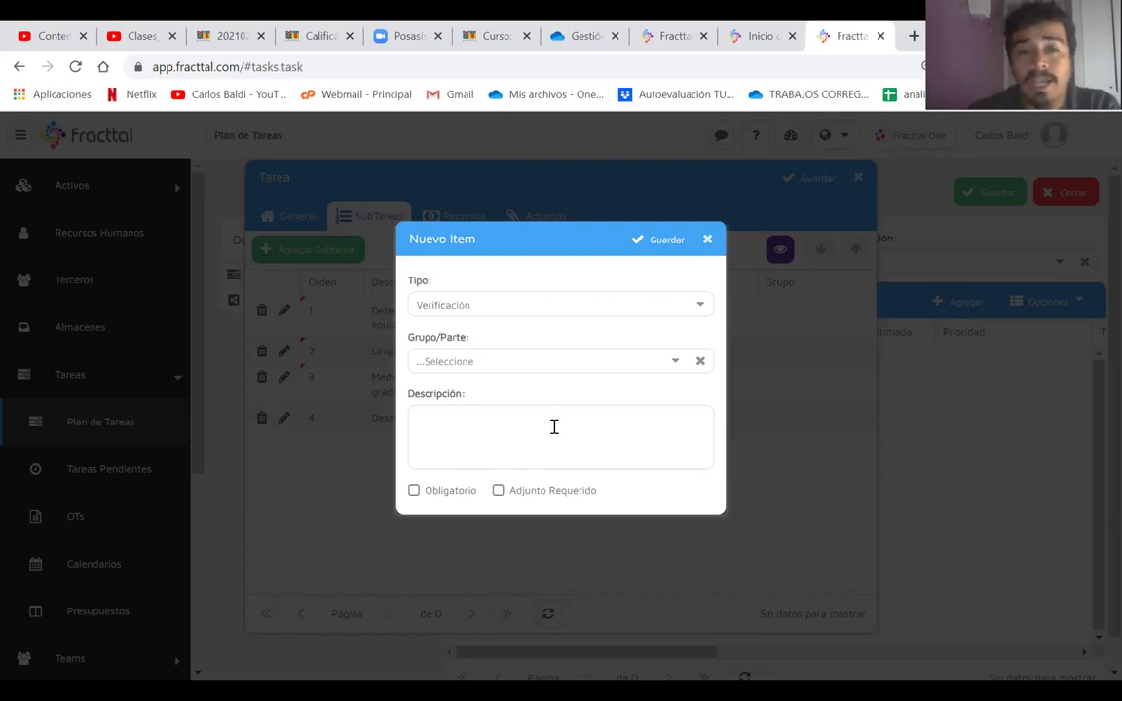
pyautogui.click(707, 241)
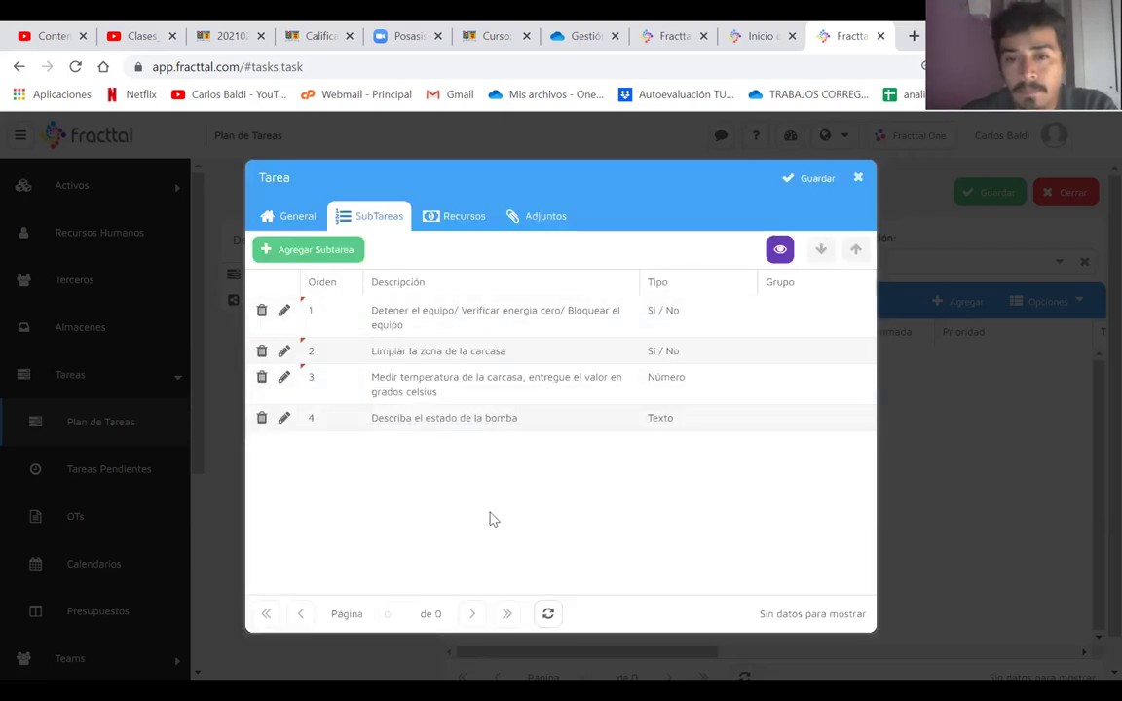
pyautogui.click(467, 221)
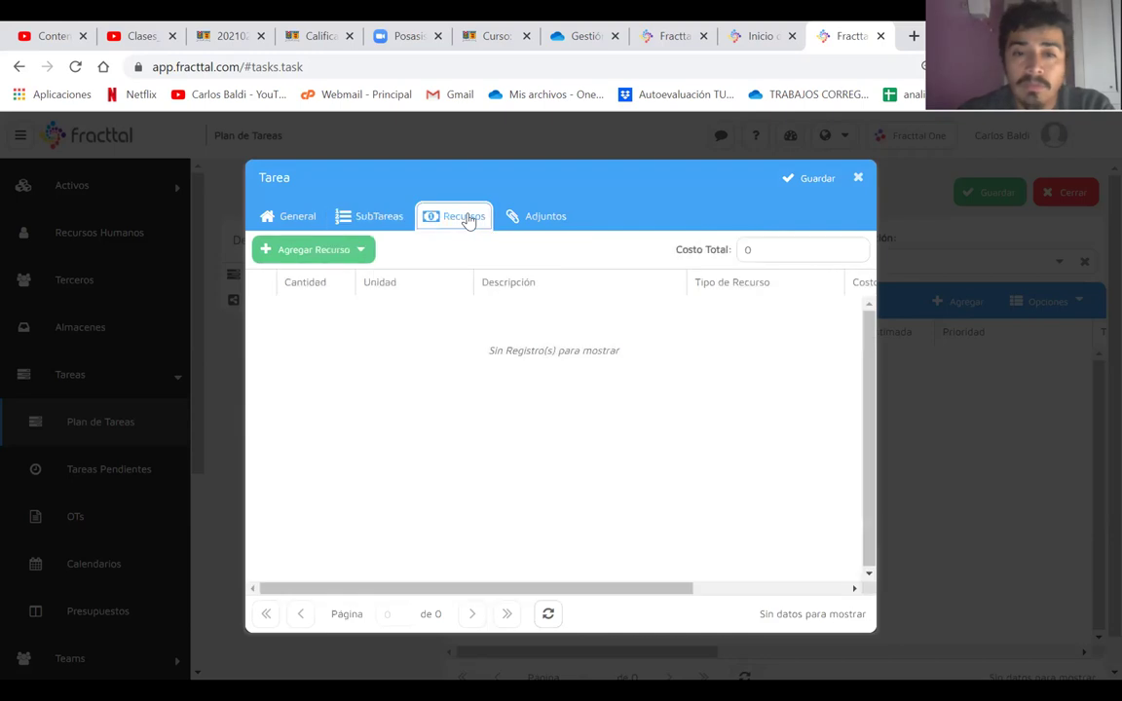
pyautogui.click(357, 255)
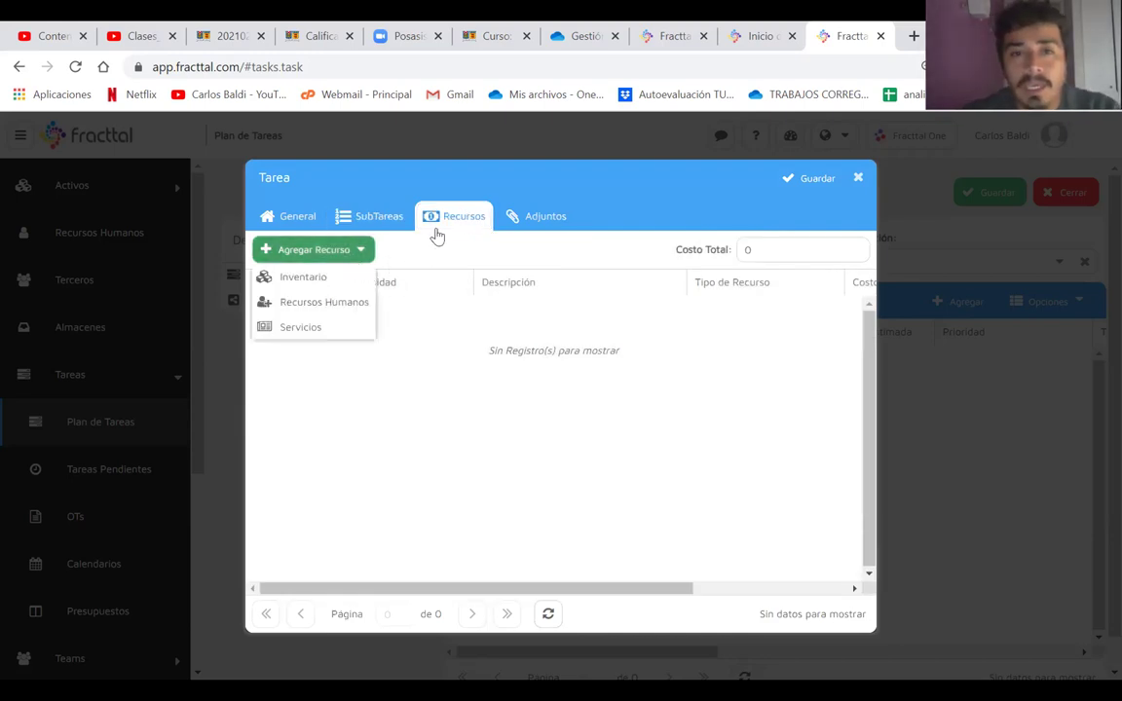
pyautogui.click(386, 218)
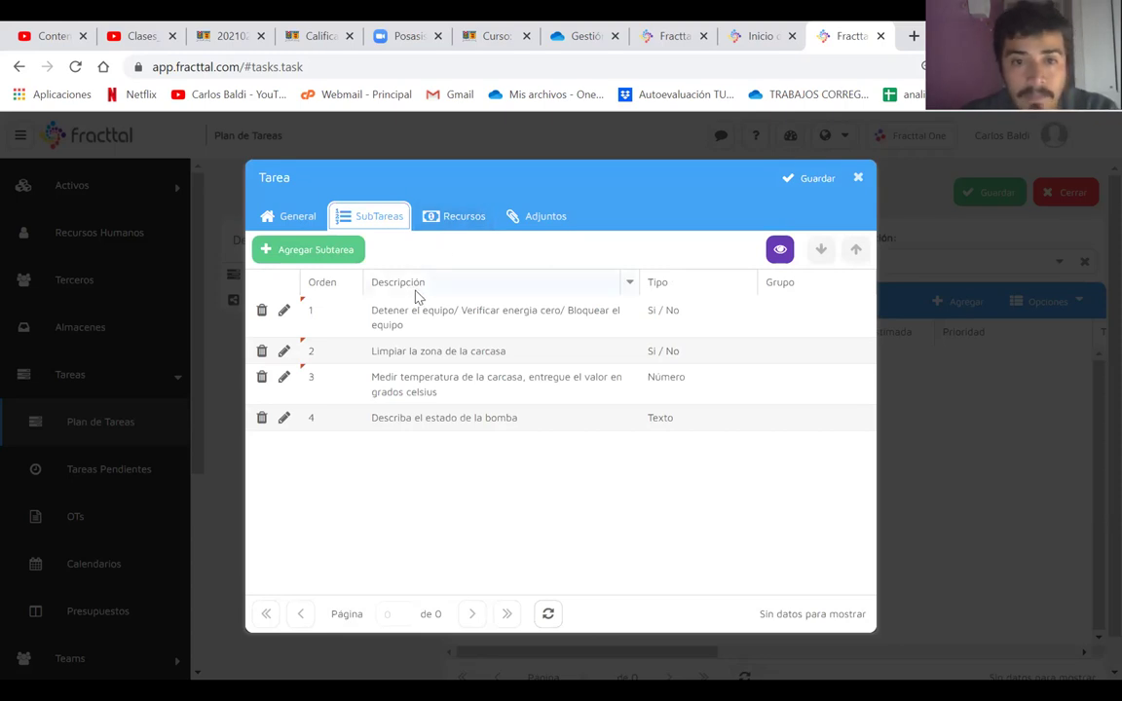
# - Add HUAIPE from the inventory as a resource of the cleaning task, with a quantity of 1
pyautogui.click(457, 222)
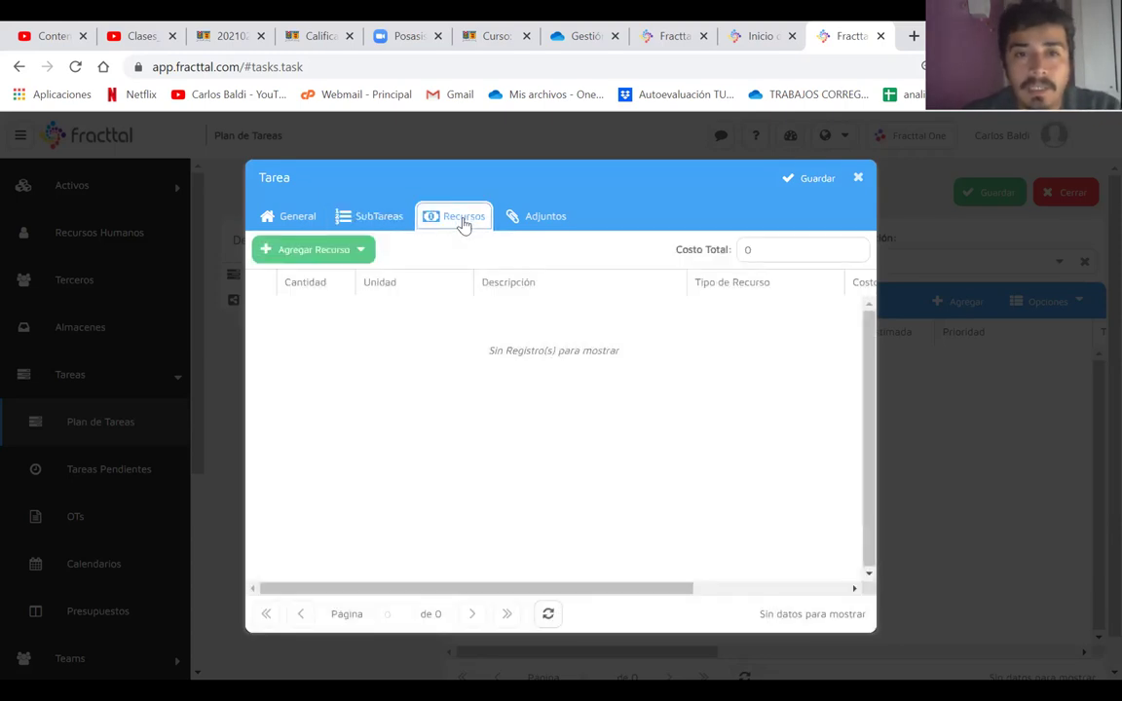
pyautogui.click(336, 251)
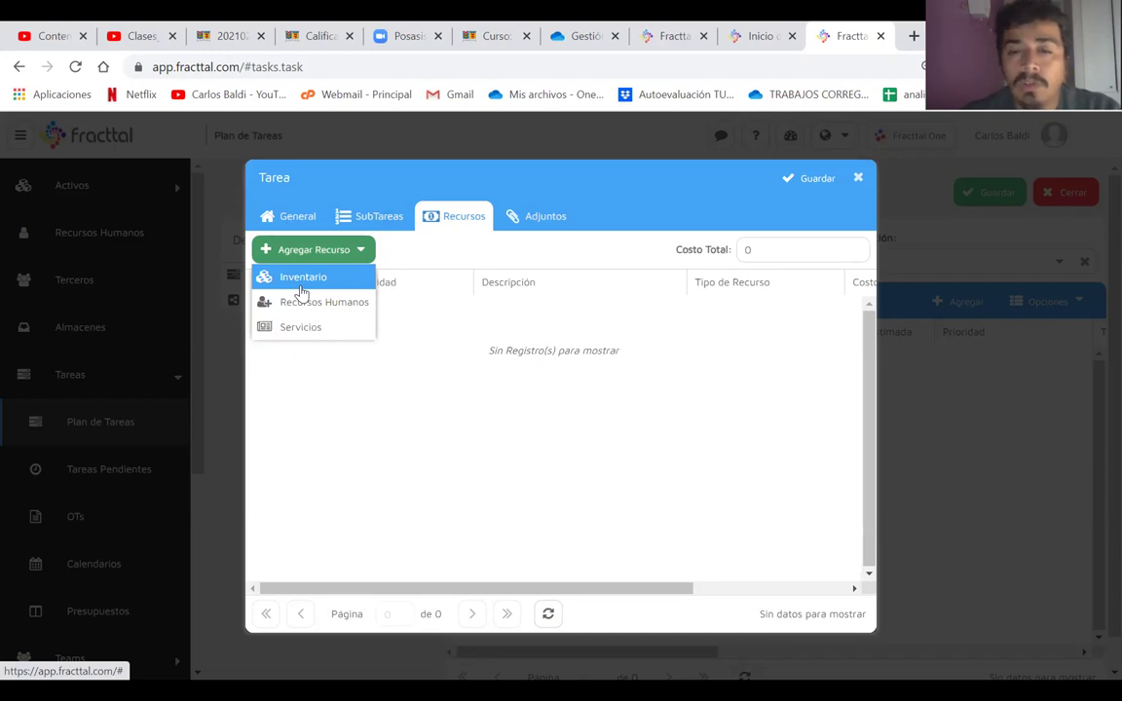
pyautogui.click(302, 287)
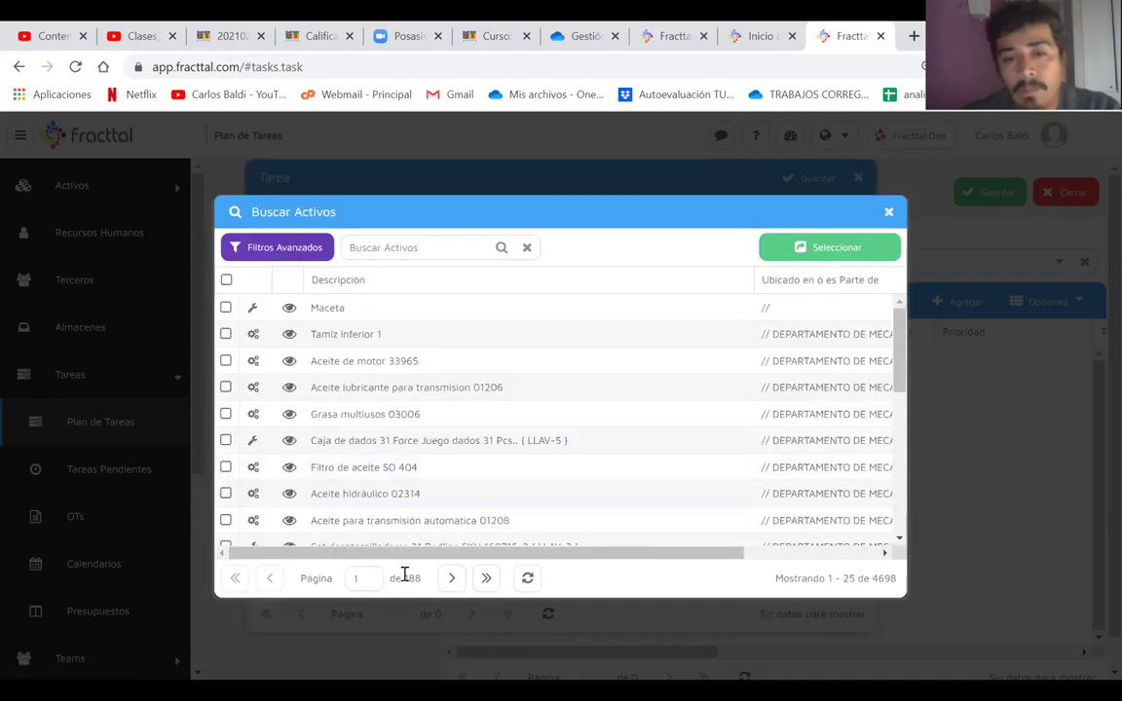
pyautogui.scroll(-5, 466, 450)
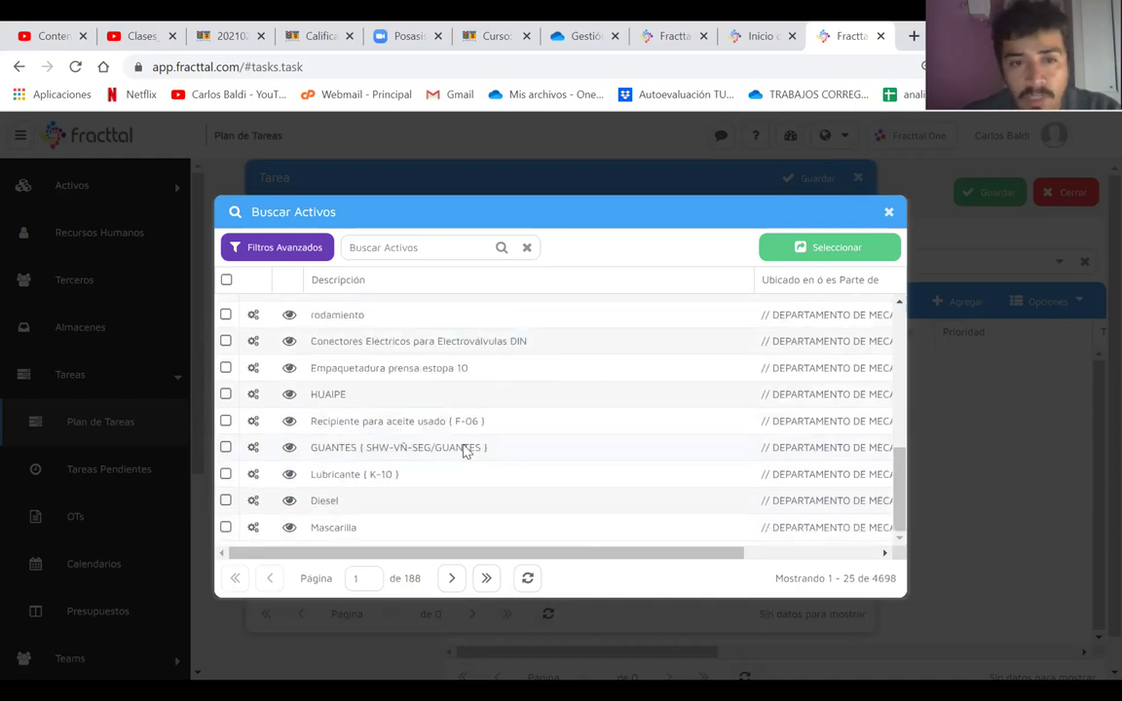
pyautogui.scroll(1, 465, 450)
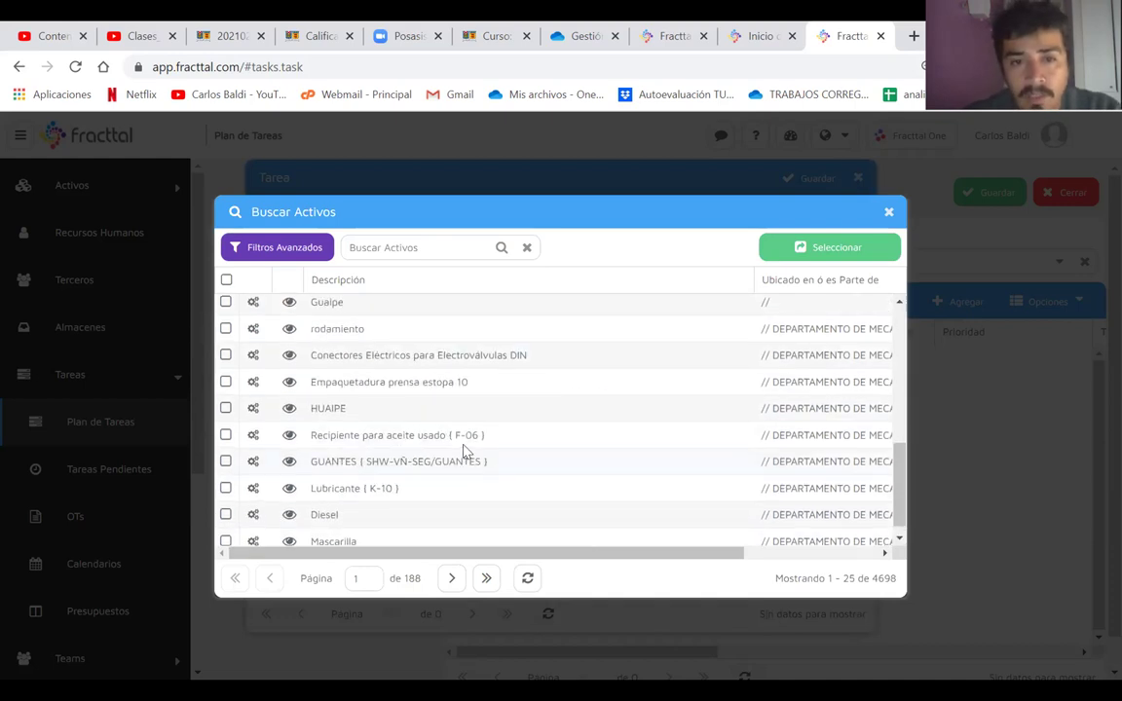
pyautogui.click(351, 417)
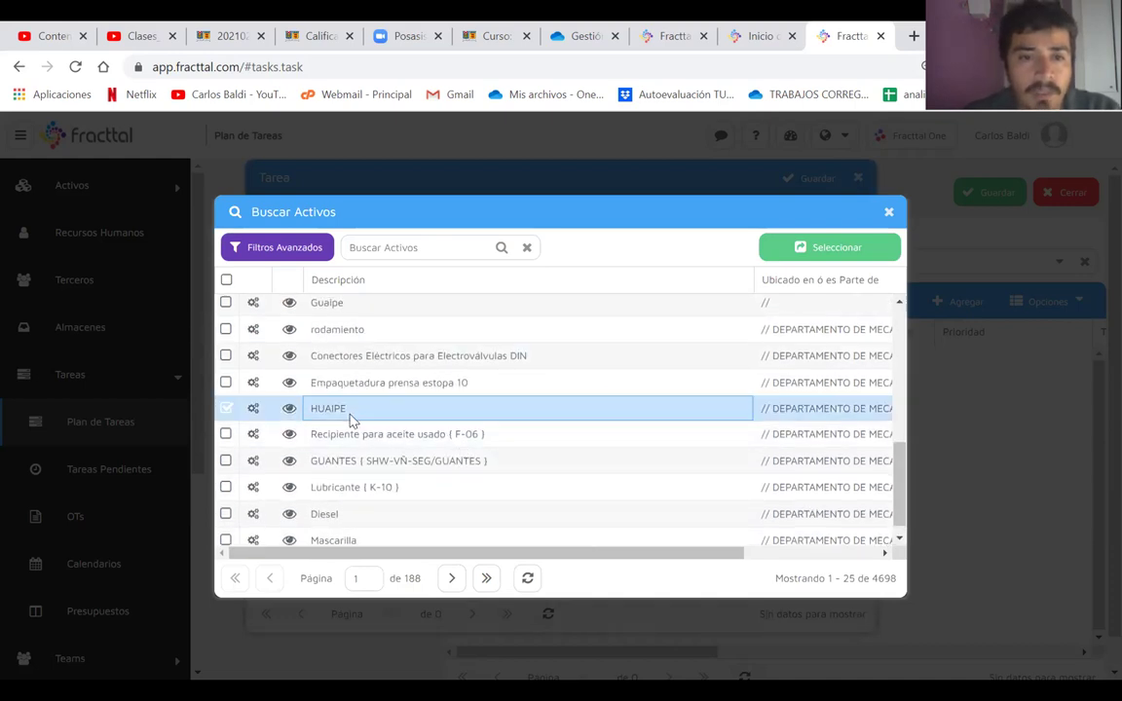
pyautogui.doubleClick(565, 419)
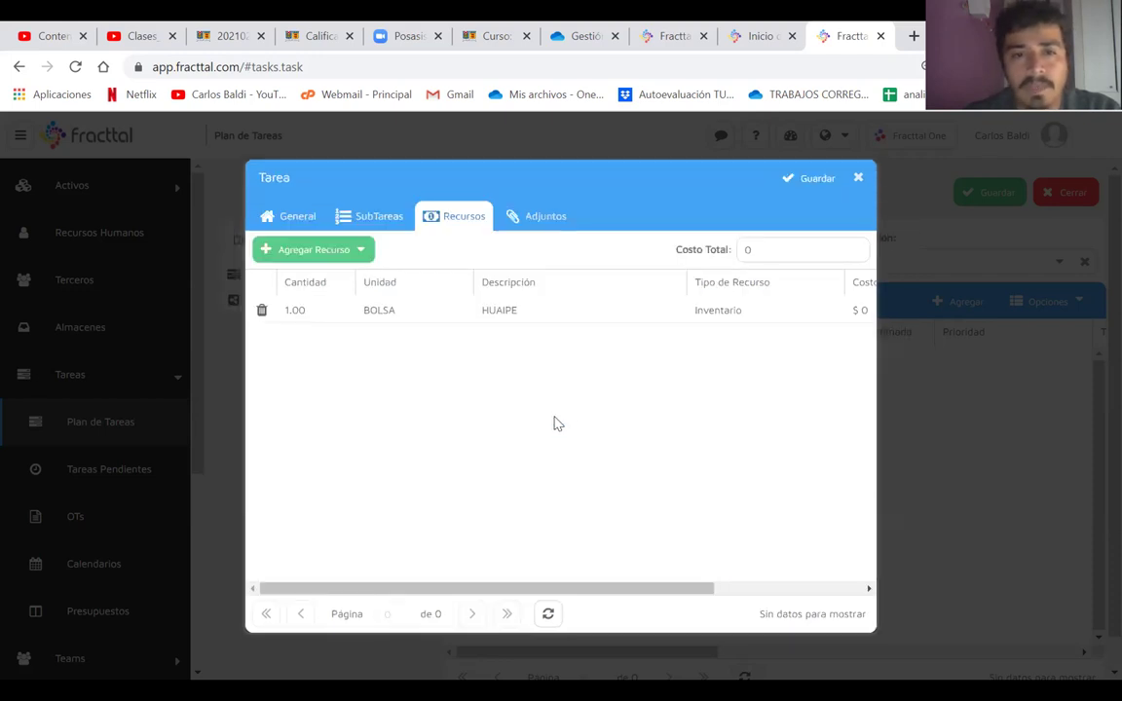
pyautogui.click(302, 310)
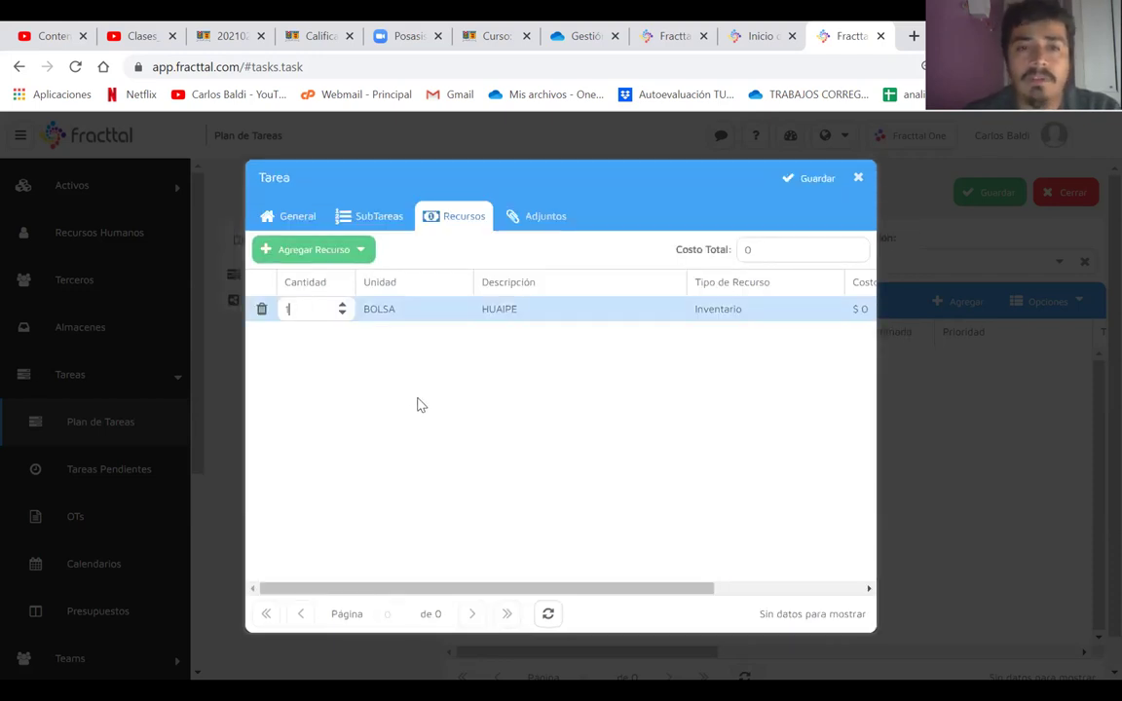
pyautogui.press('Tab')
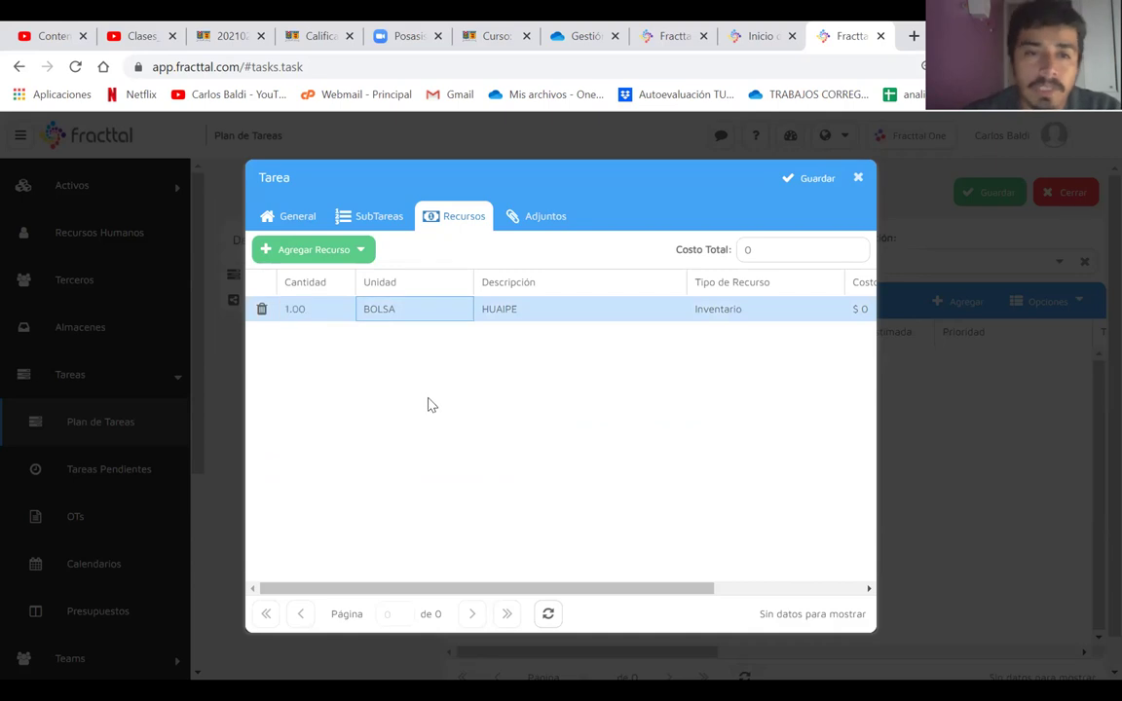
# - Search the inventory for "pirome" and add PIROMETRO PCE INSTRUMENTS TC 30 as a task resource
pyautogui.click(360, 251)
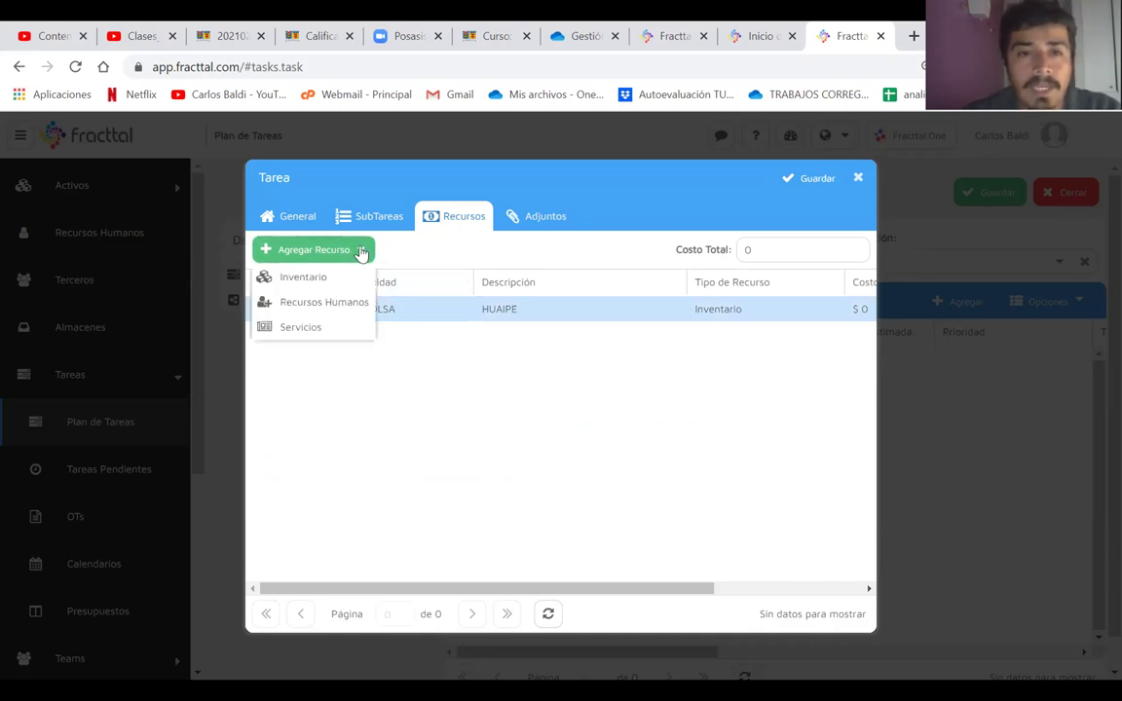
pyautogui.click(324, 279)
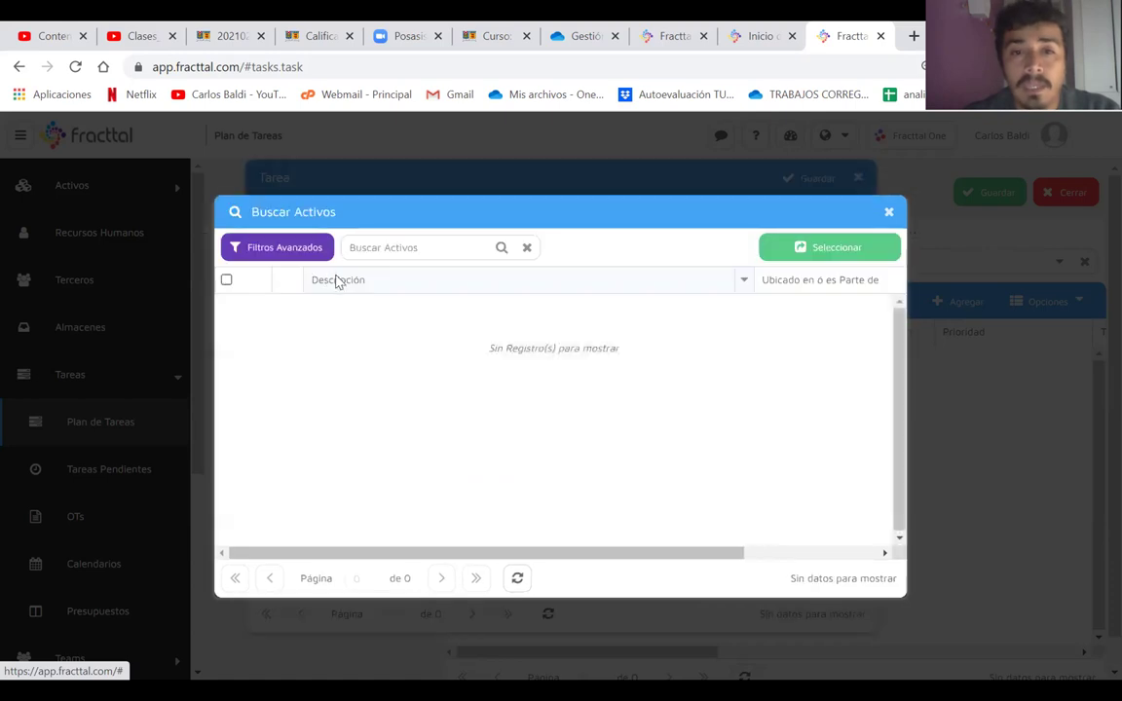
pyautogui.write('pirome')
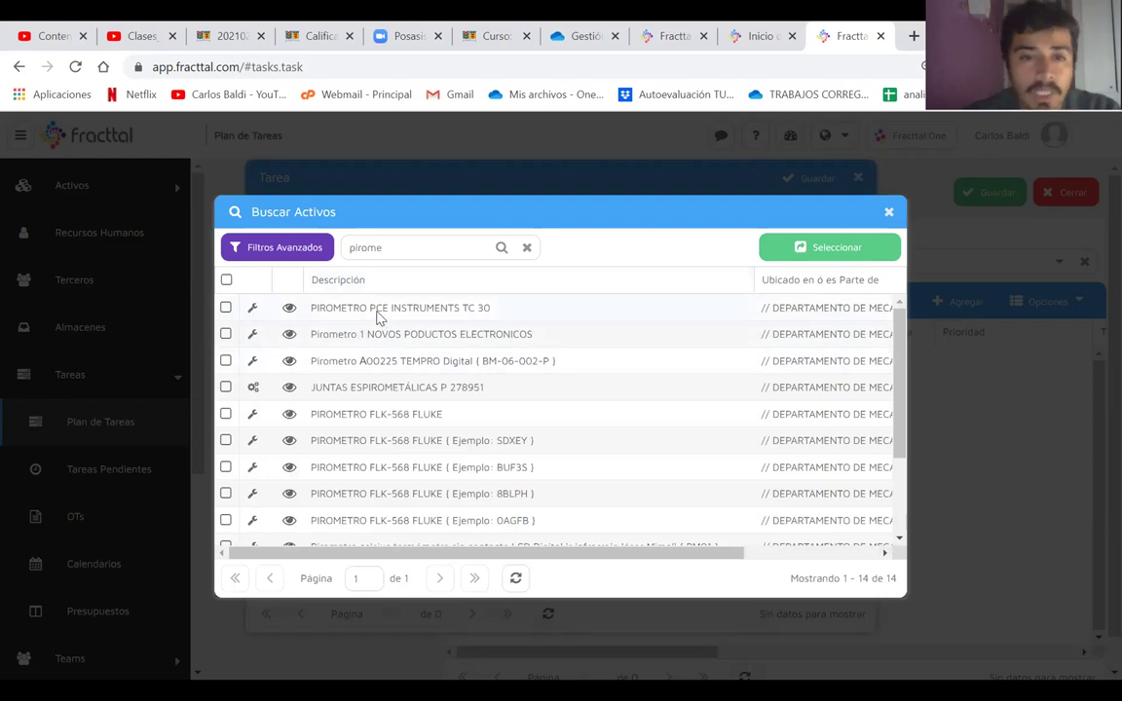
pyautogui.doubleClick(377, 313)
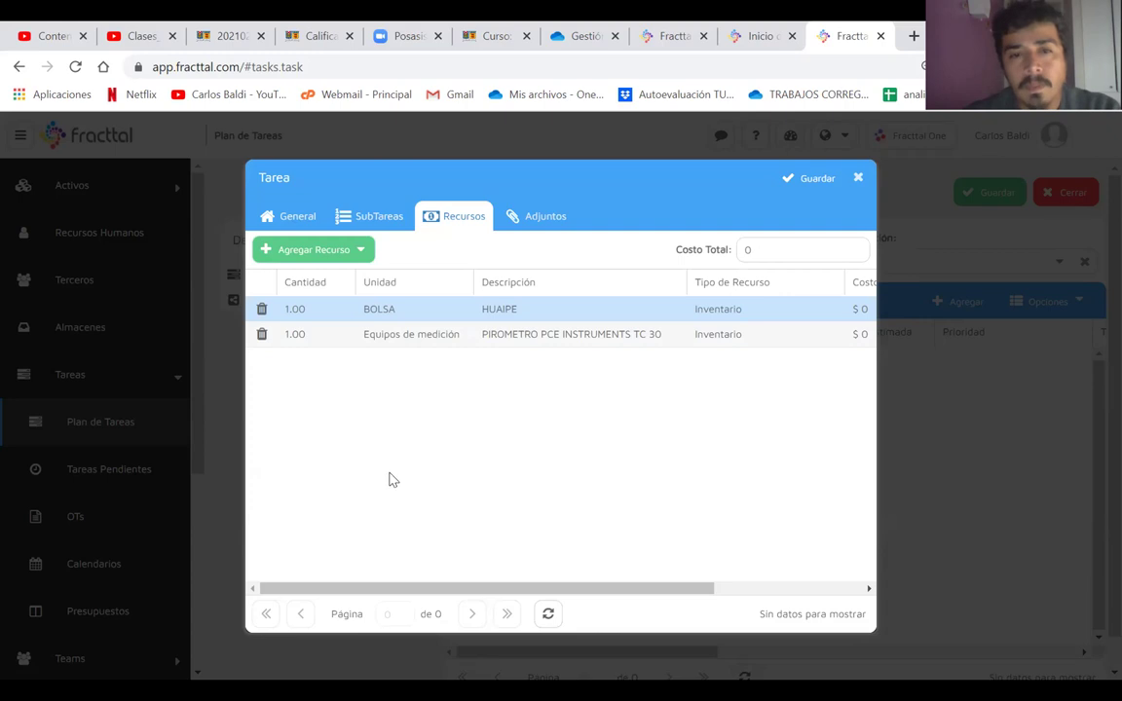
# - Add the AYUDANTE ordinary hourly rate to the task as a human resource
pyautogui.click(357, 253)
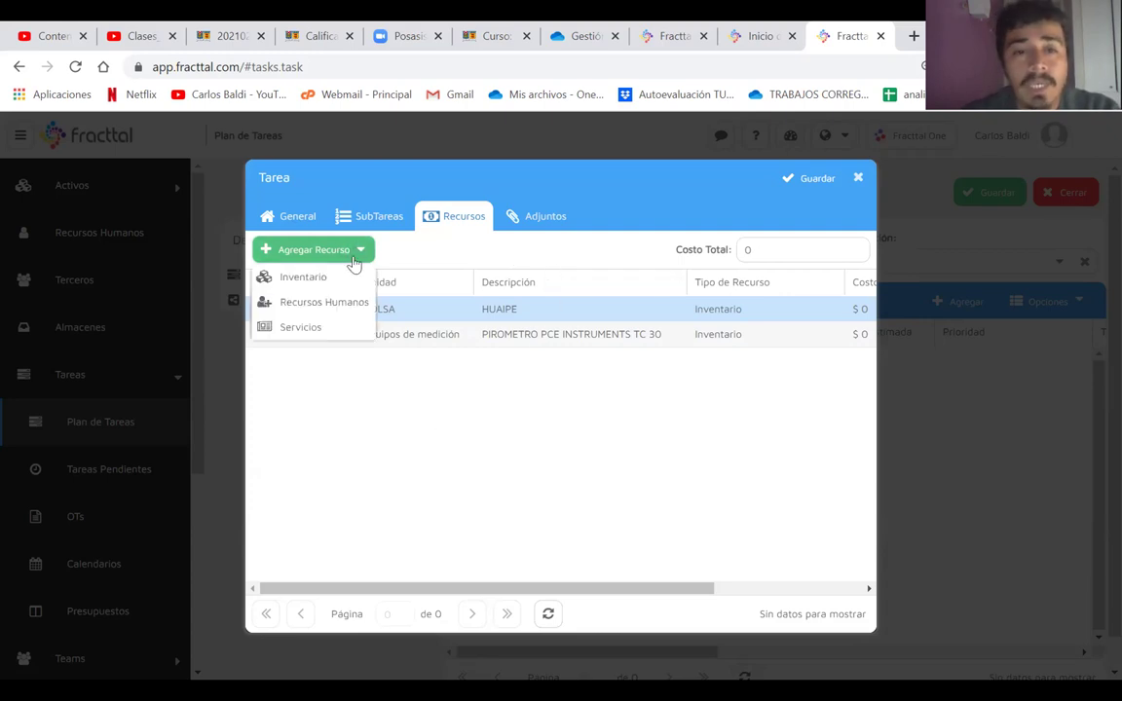
pyautogui.click(324, 310)
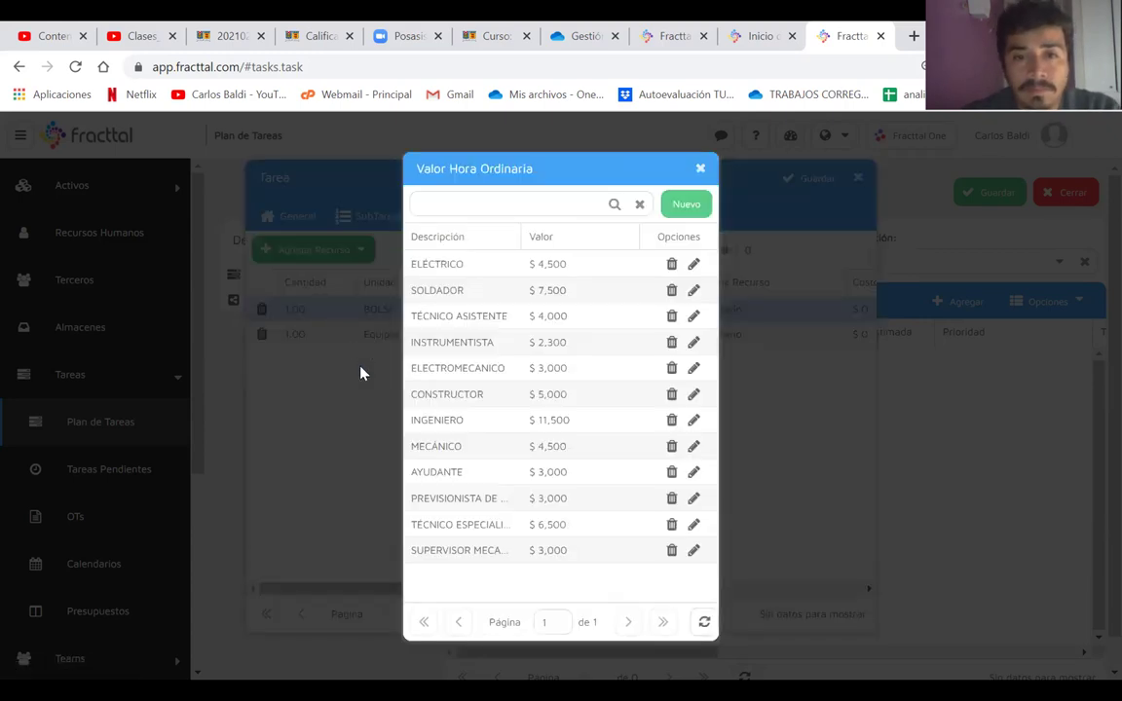
pyautogui.click(458, 473)
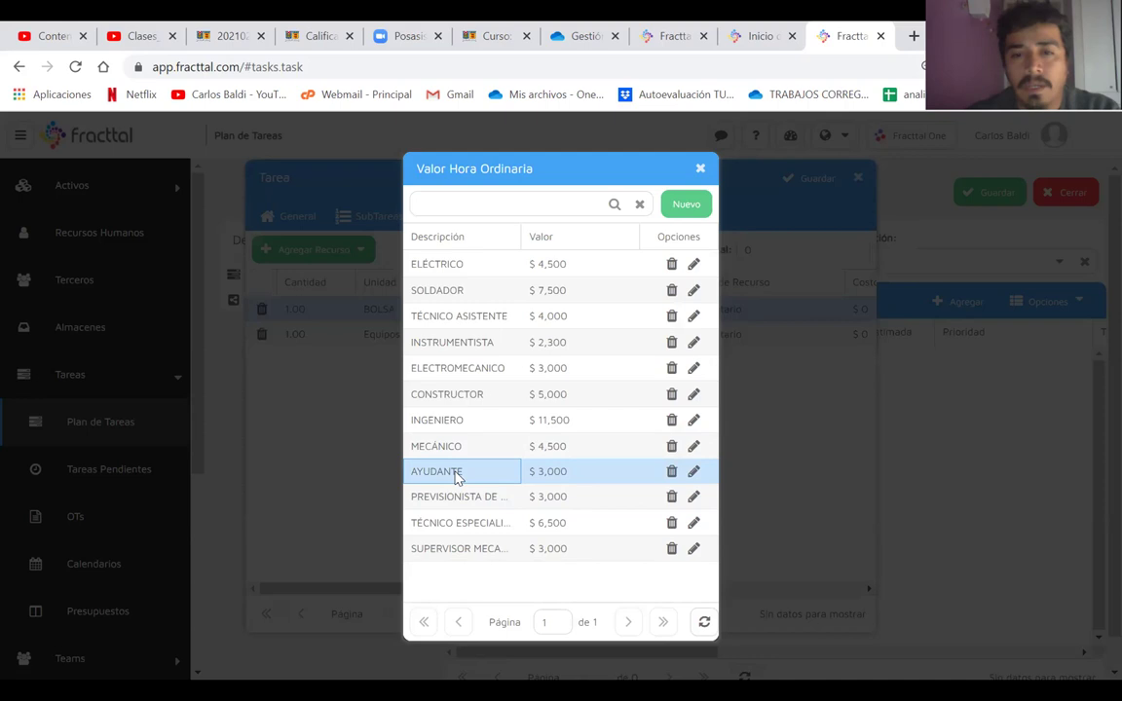
pyautogui.doubleClick(457, 473)
pyautogui.rightClick(457, 475)
pyautogui.click(380, 471)
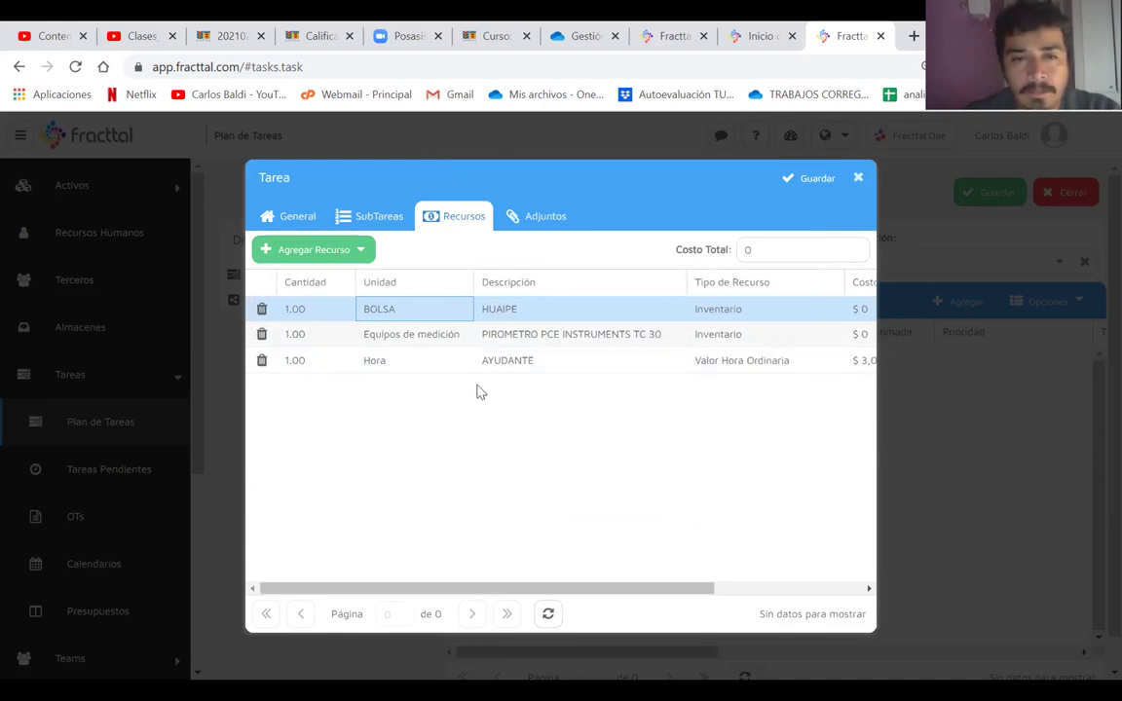
# - Examine the services available as task resources without adding one, and view the task's attachments
pyautogui.click(345, 254)
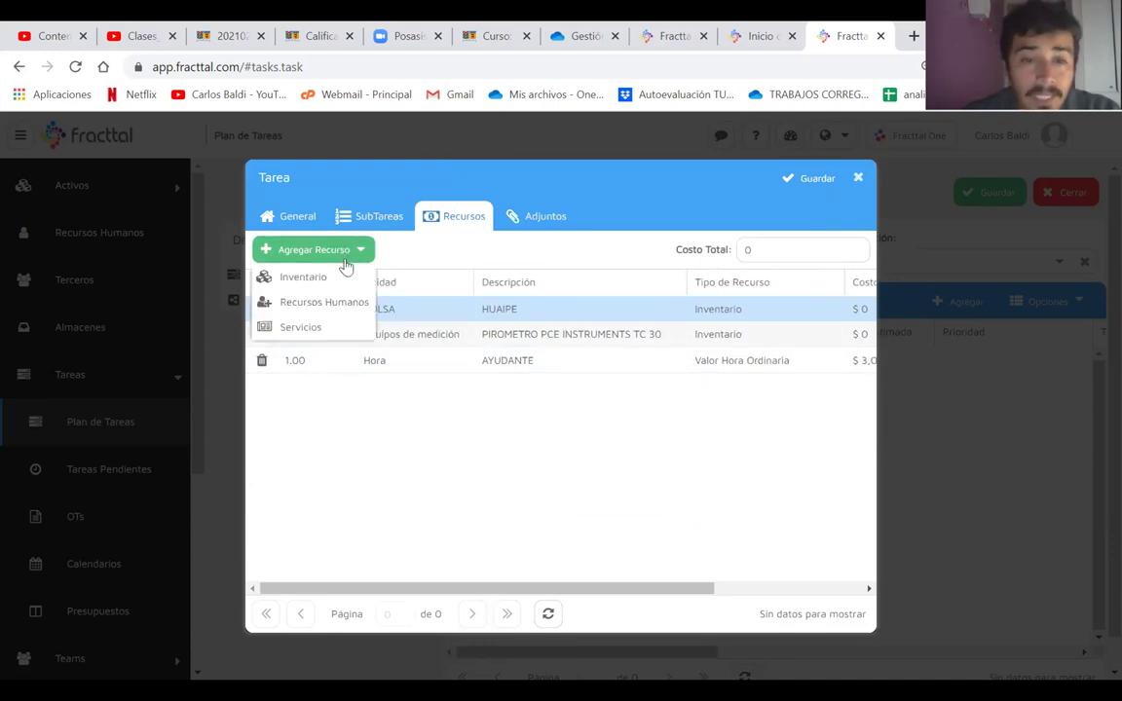
pyautogui.click(327, 329)
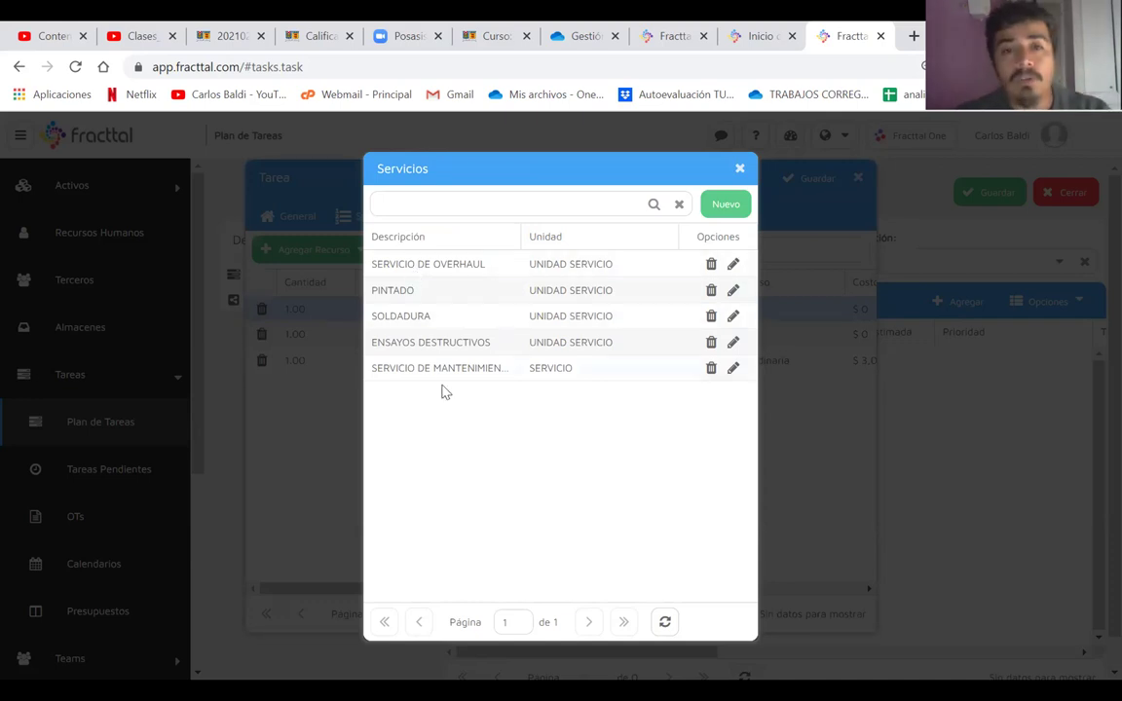
pyautogui.click(740, 168)
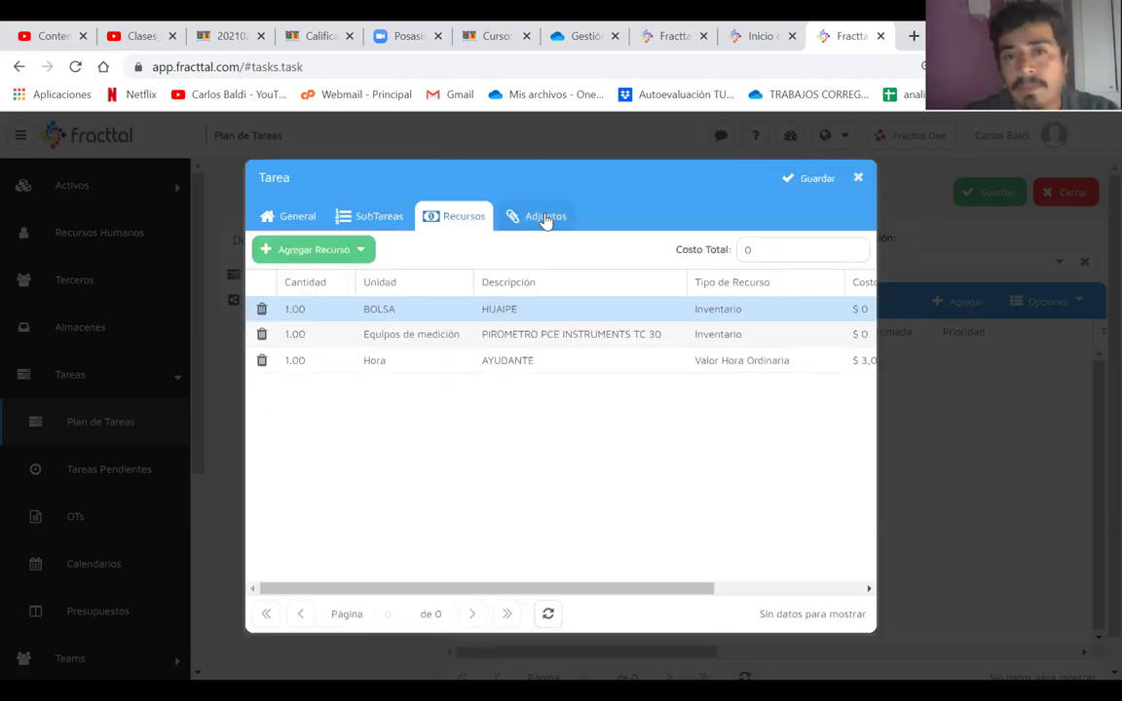
pyautogui.click(514, 217)
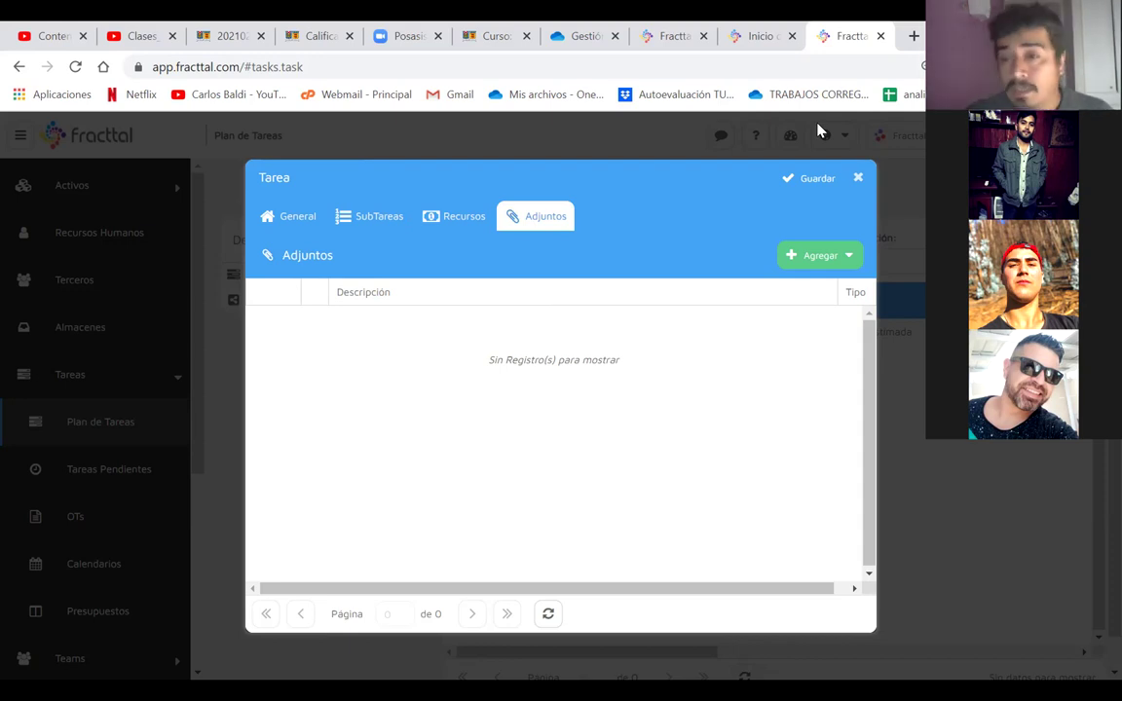
# - Examine the cleaning task's subtasks and the attachment types it can take, without attaching anything
pyautogui.click(398, 223)
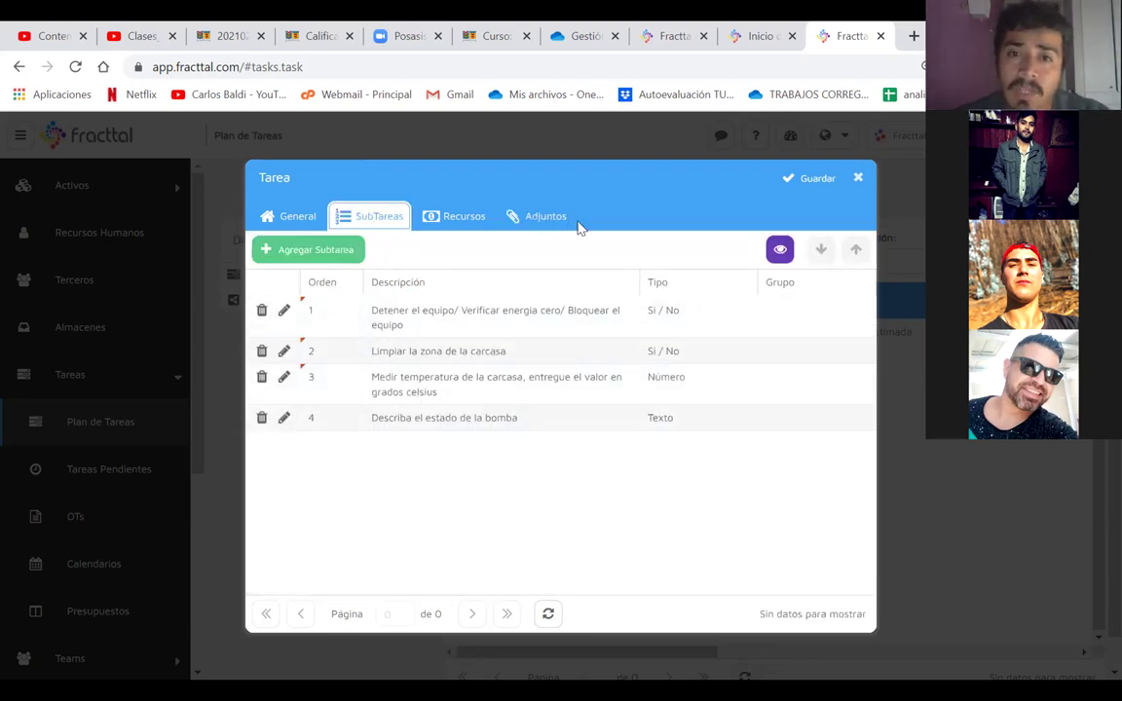
pyautogui.click(545, 216)
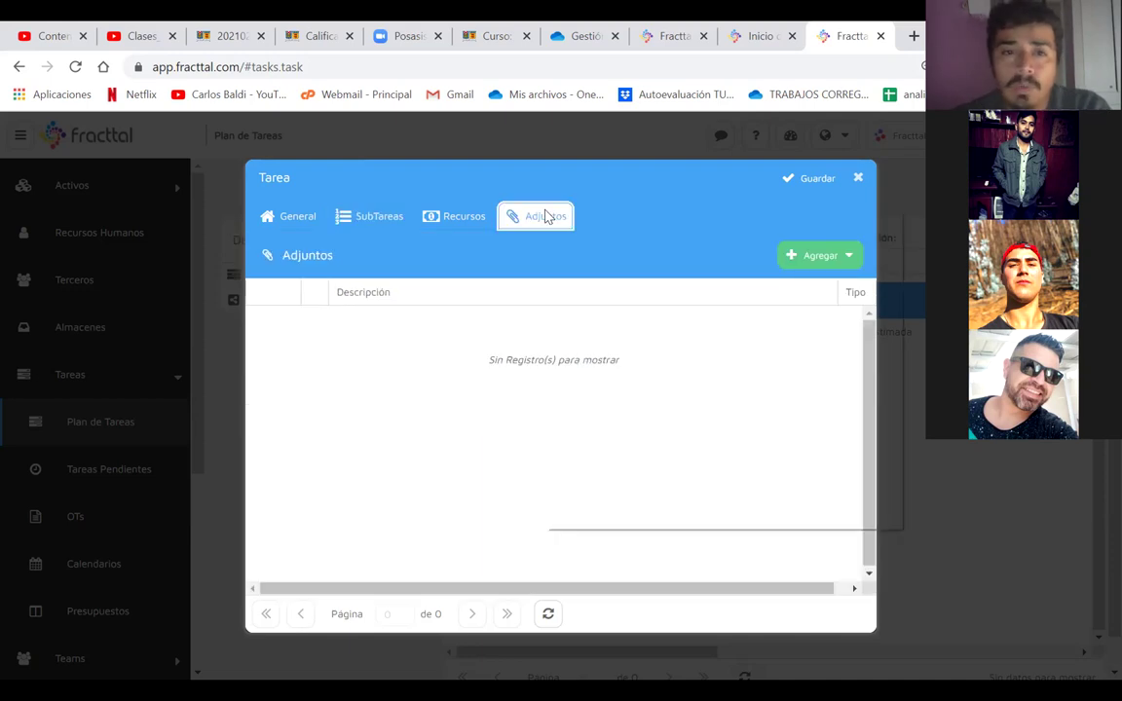
pyautogui.click(810, 259)
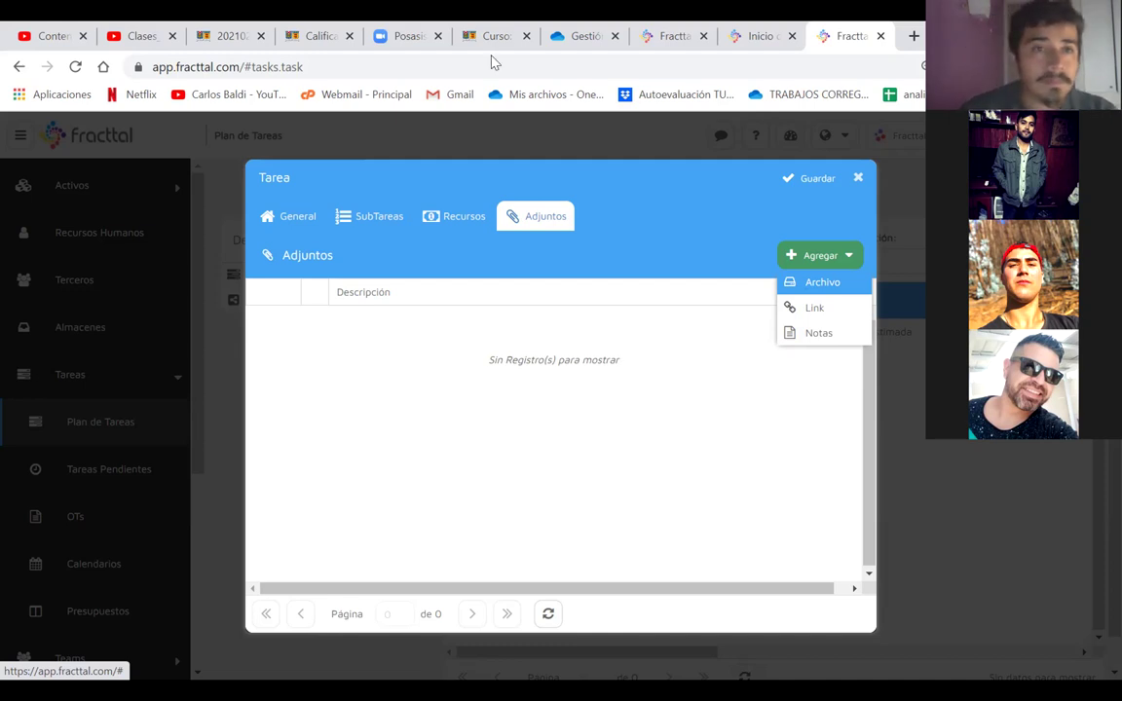
pyautogui.press('Escape')
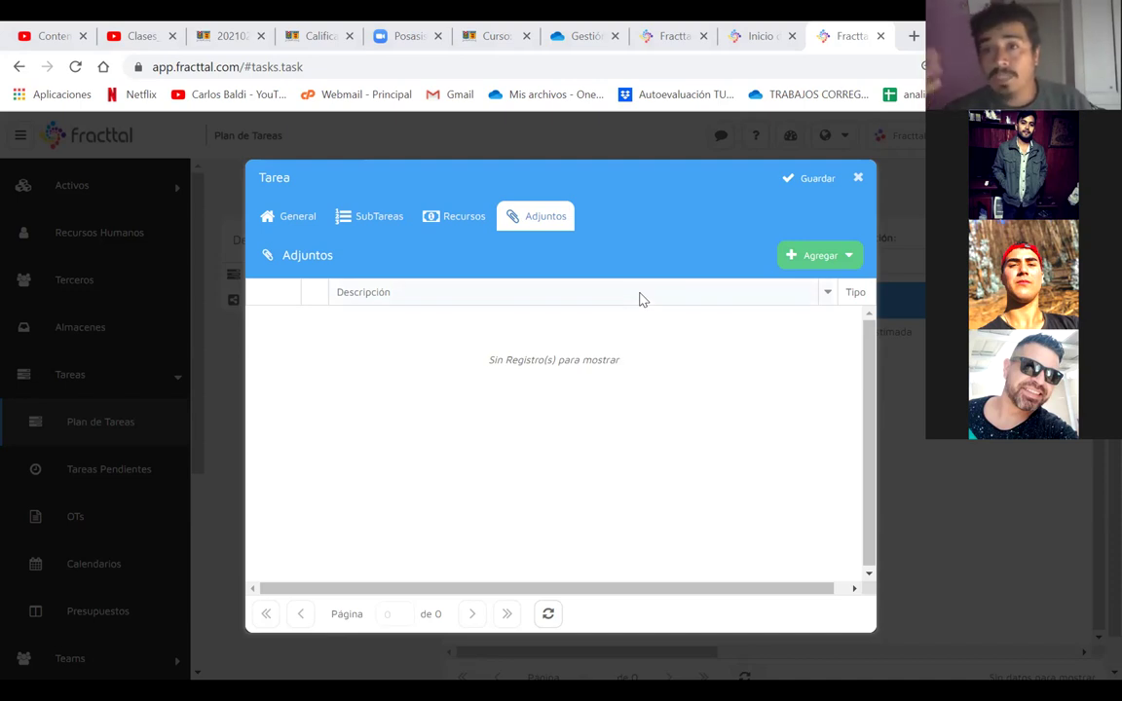
pyautogui.click(367, 220)
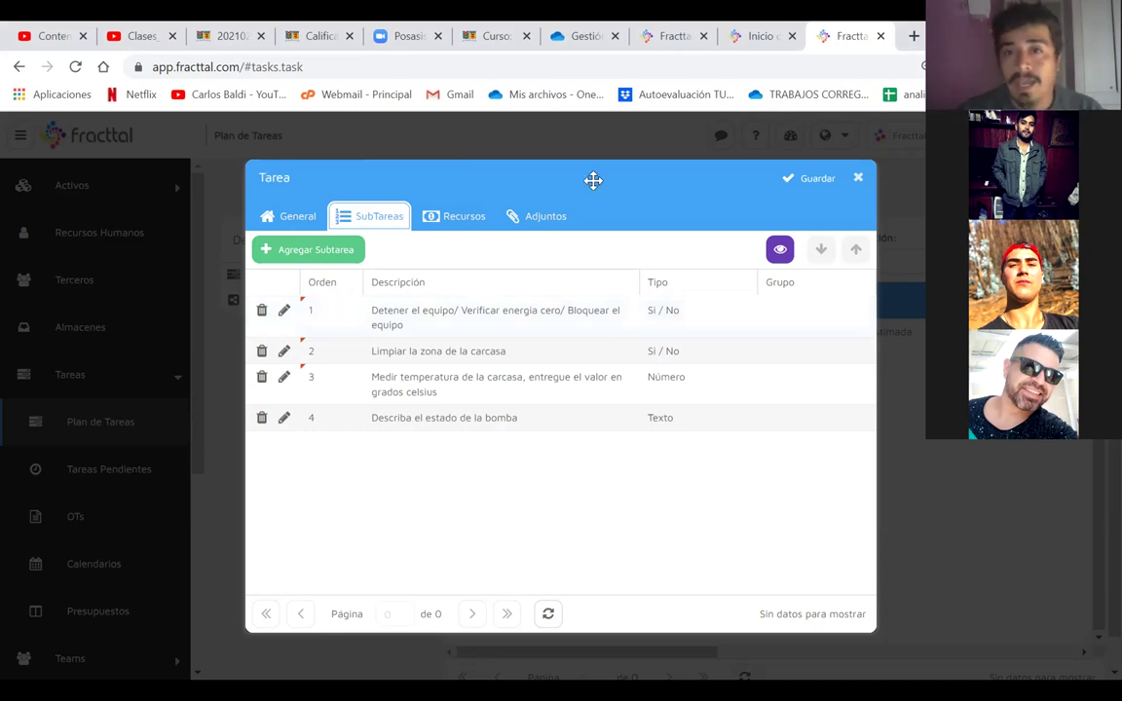
pyautogui.rightClick(519, 210)
pyautogui.rightClick(520, 182)
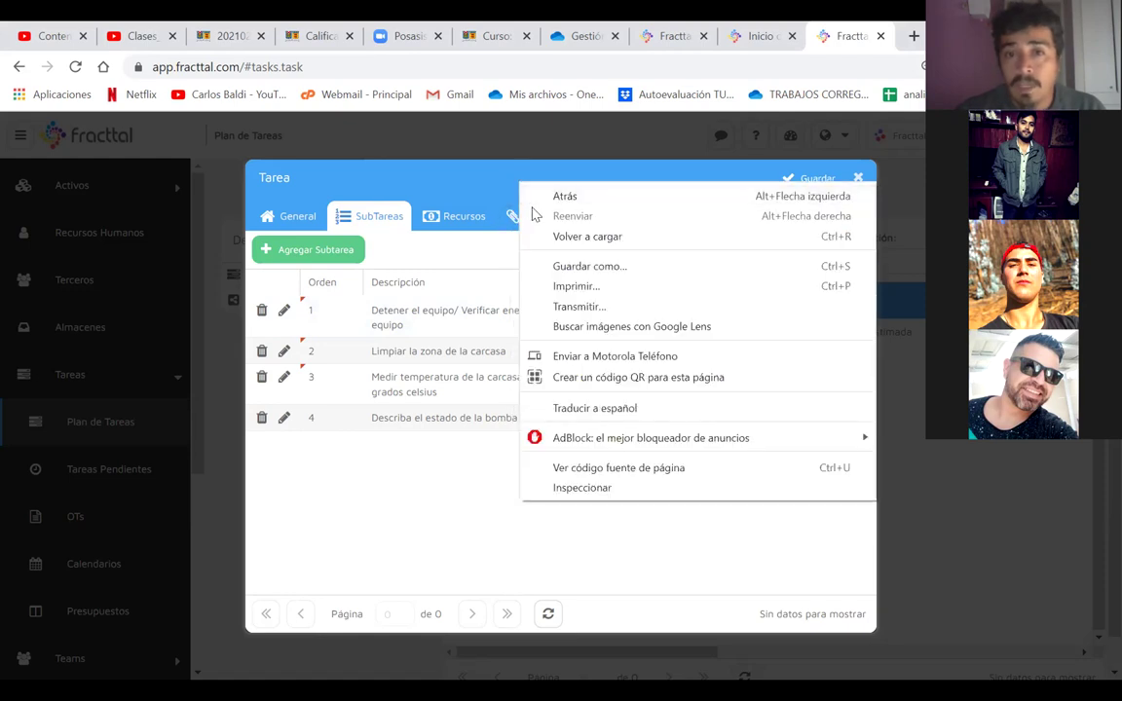
pyautogui.rightClick(498, 245)
pyautogui.click(538, 220)
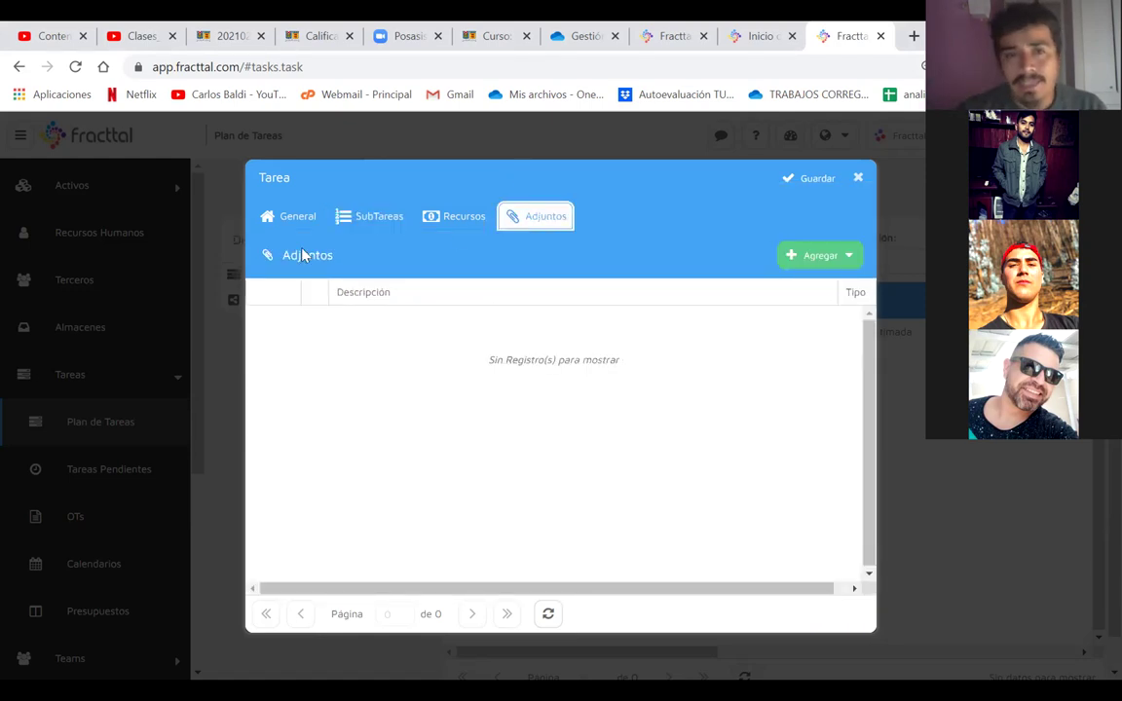
pyautogui.rightClick(766, 254)
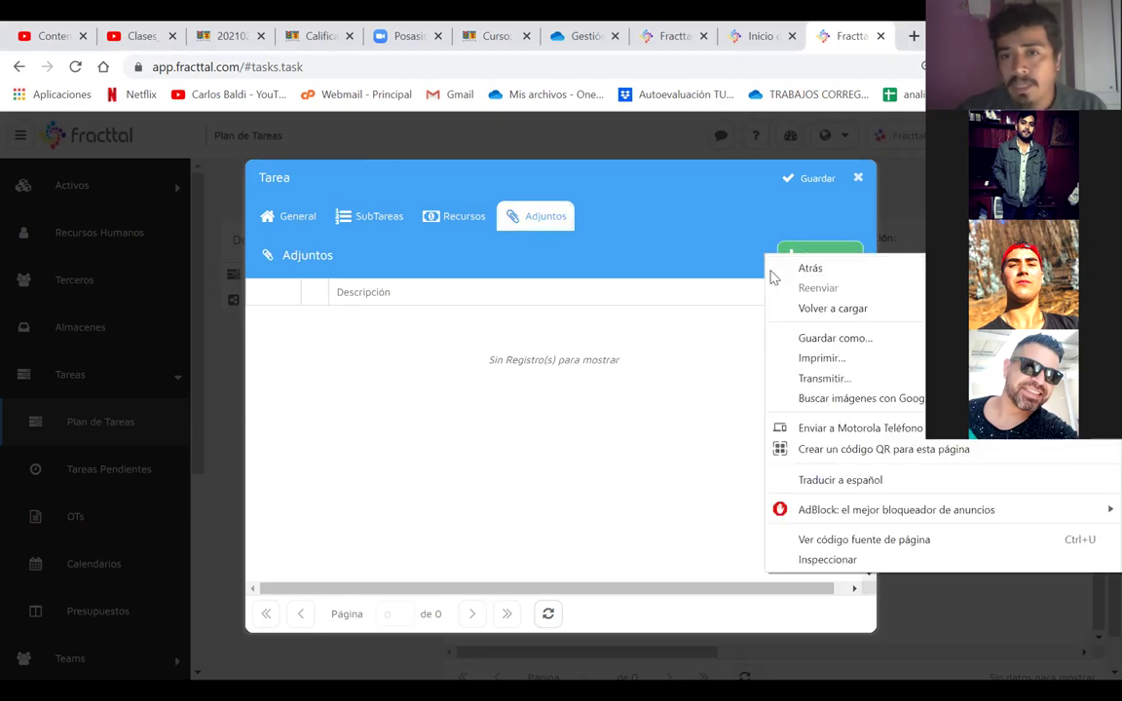
pyautogui.click(721, 257)
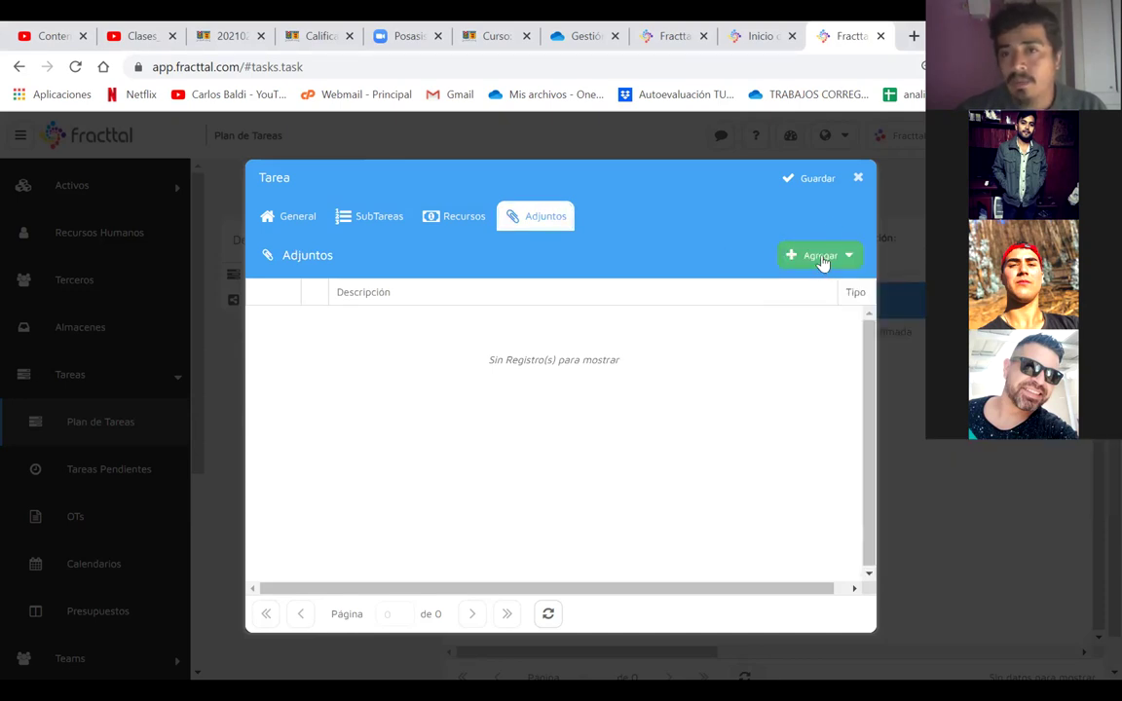
# - Save the Limpieza de Bomba task in the maintenance plan
pyautogui.click(808, 178)
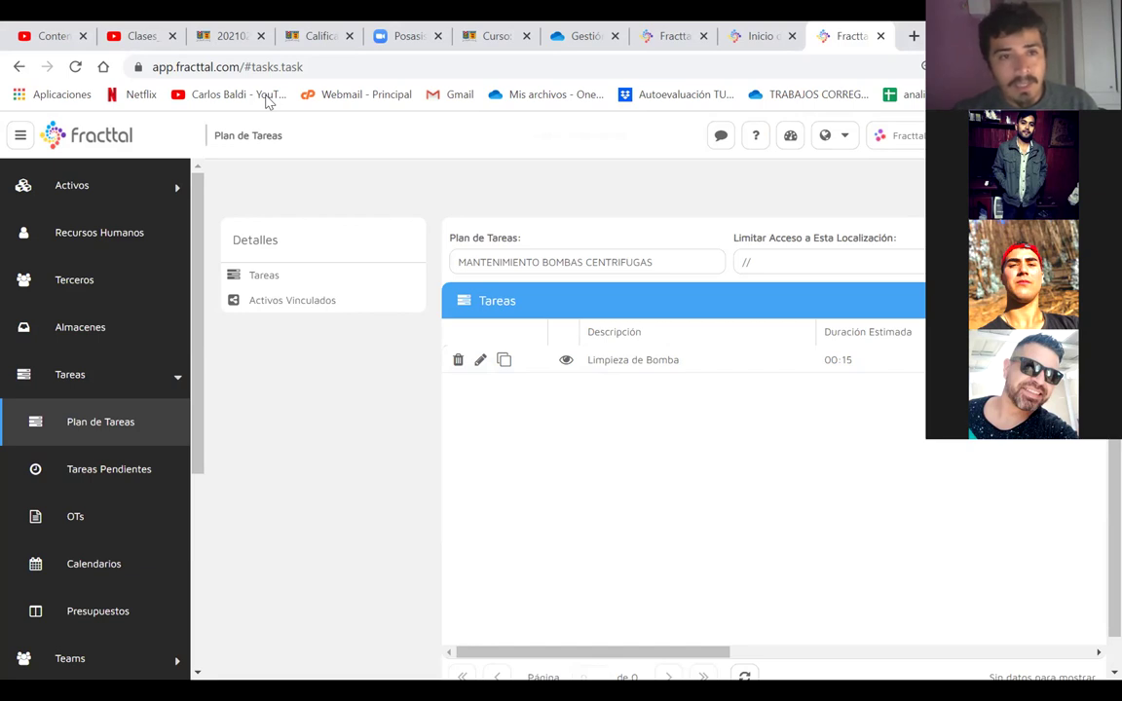
pyautogui.rightClick(349, 443)
pyautogui.click(304, 445)
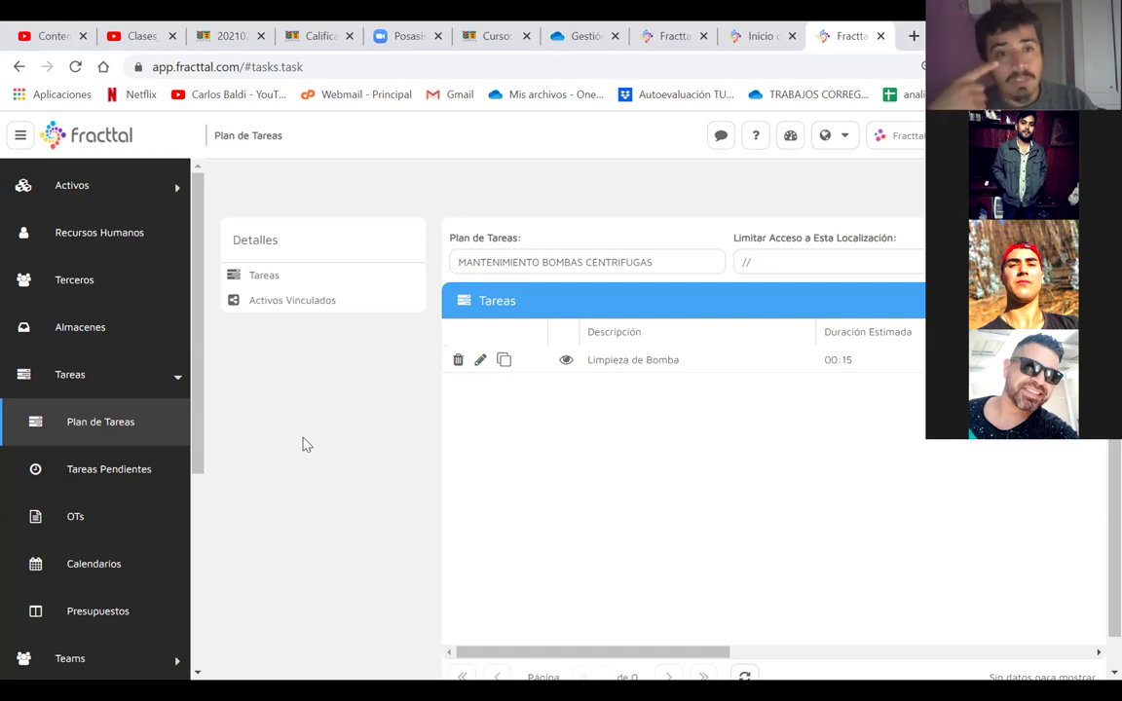
# - Start linking an asset to the MANTENIMIENTO BOMBAS CENTRIFUGAS plan and search the assets for "BOMBA CENTRIFUGA-VESPERTINO 2021"
pyautogui.click(308, 301)
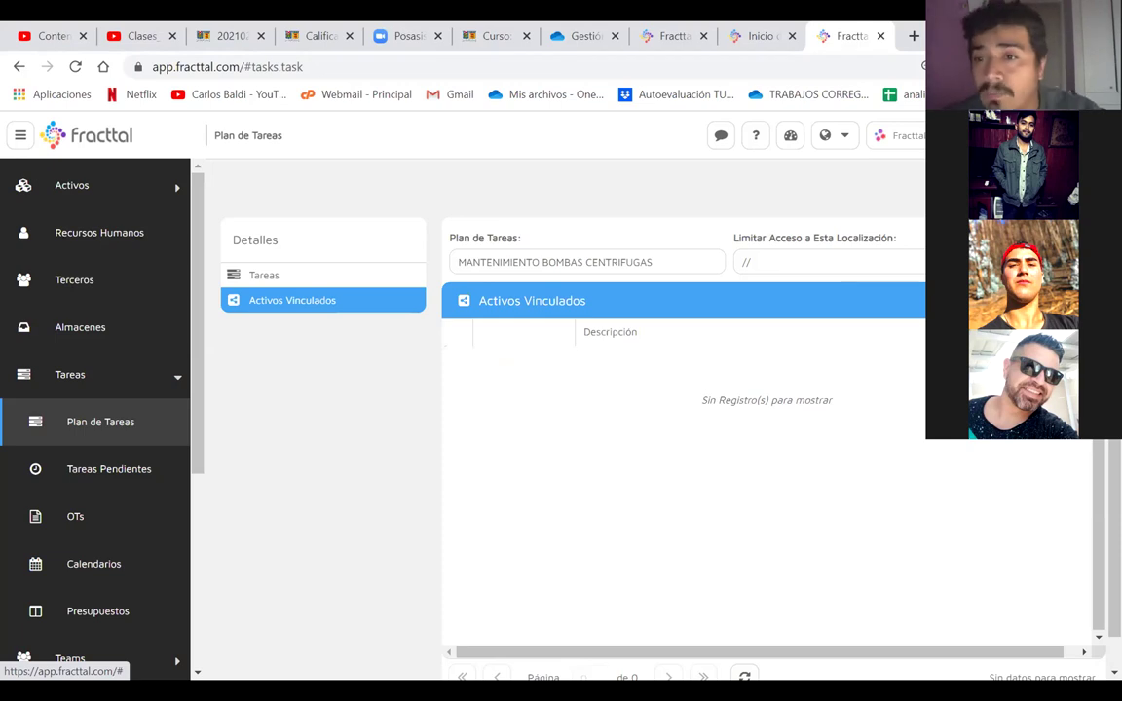
pyautogui.rightClick(763, 297)
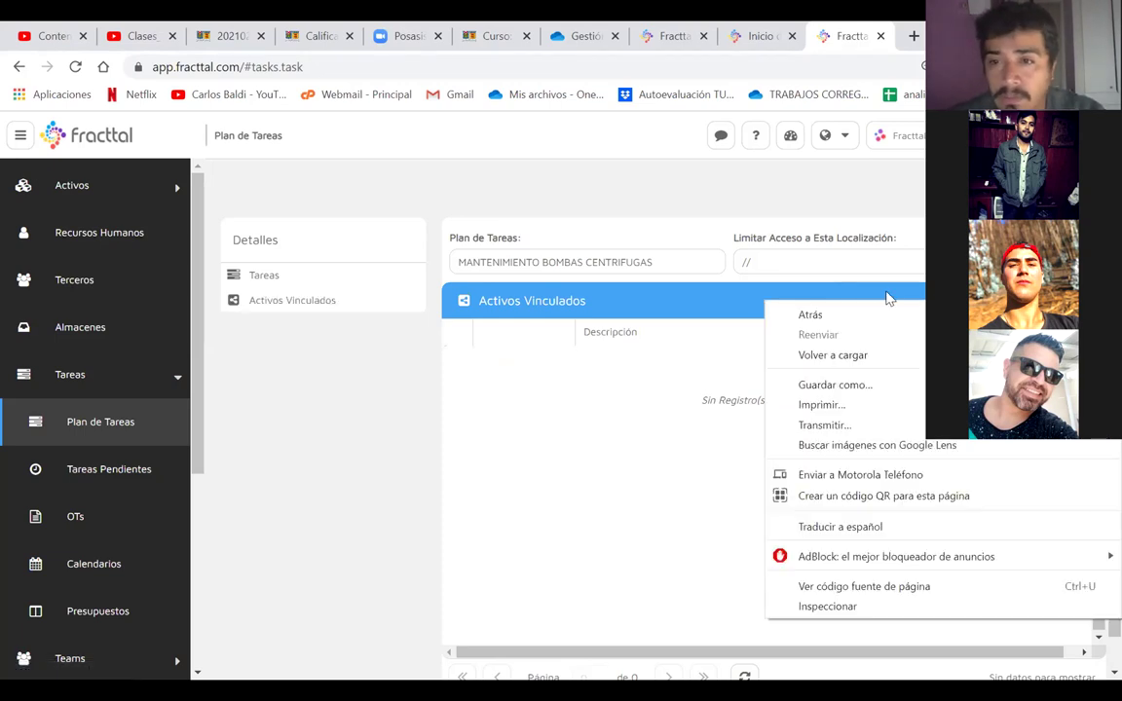
pyautogui.click(904, 297)
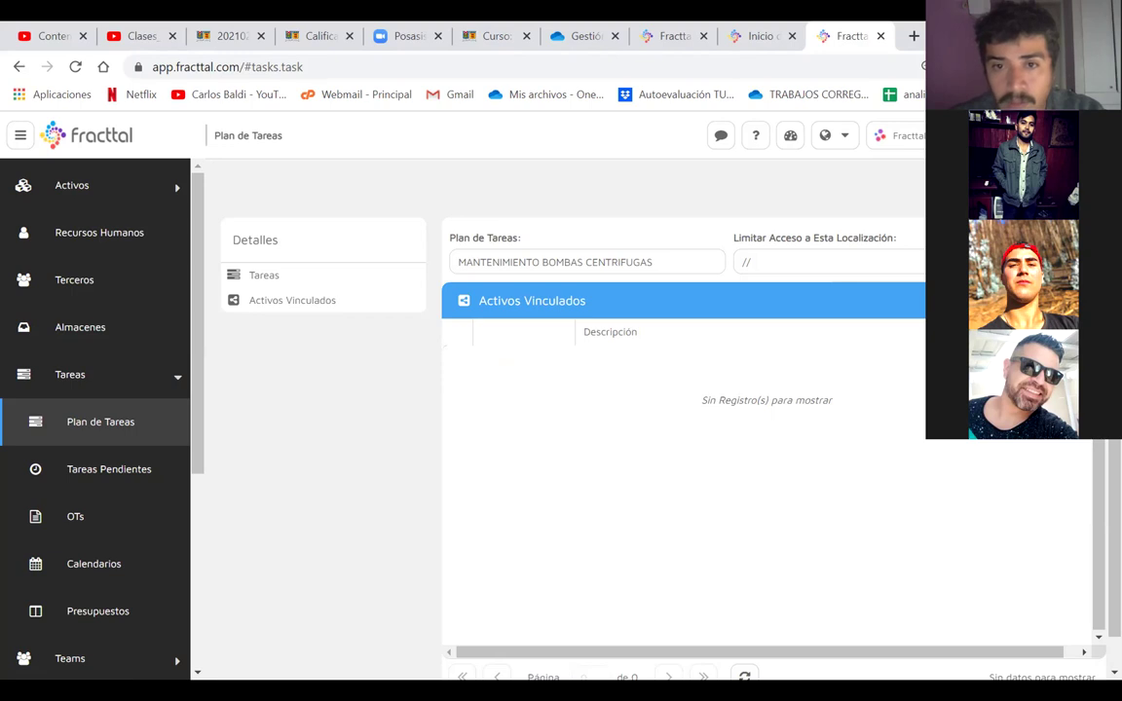
pyautogui.click(984, 300)
pyautogui.moveTo(413, 218); pyautogui.dragTo(455, 217)
pyautogui.write('BOMBA CENTRIFUGA-VESPERTINO 2021')
pyautogui.moveTo(518, 245); pyautogui.dragTo(370, 255)
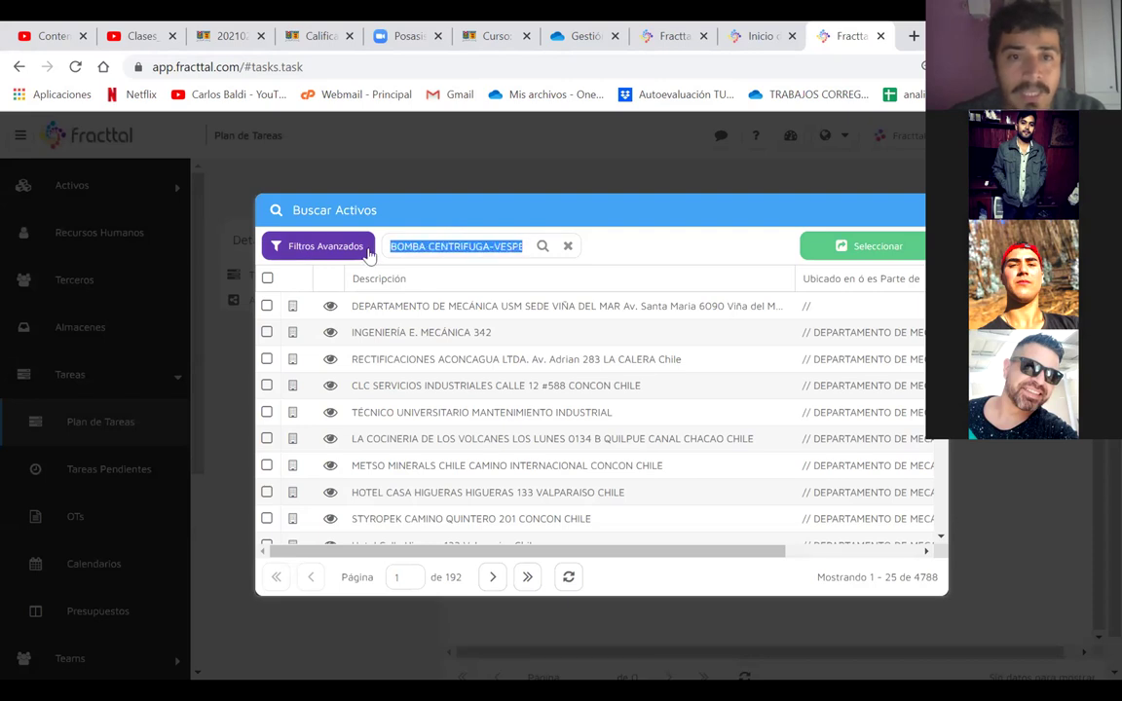
pyautogui.click(513, 247)
pyautogui.press('End')
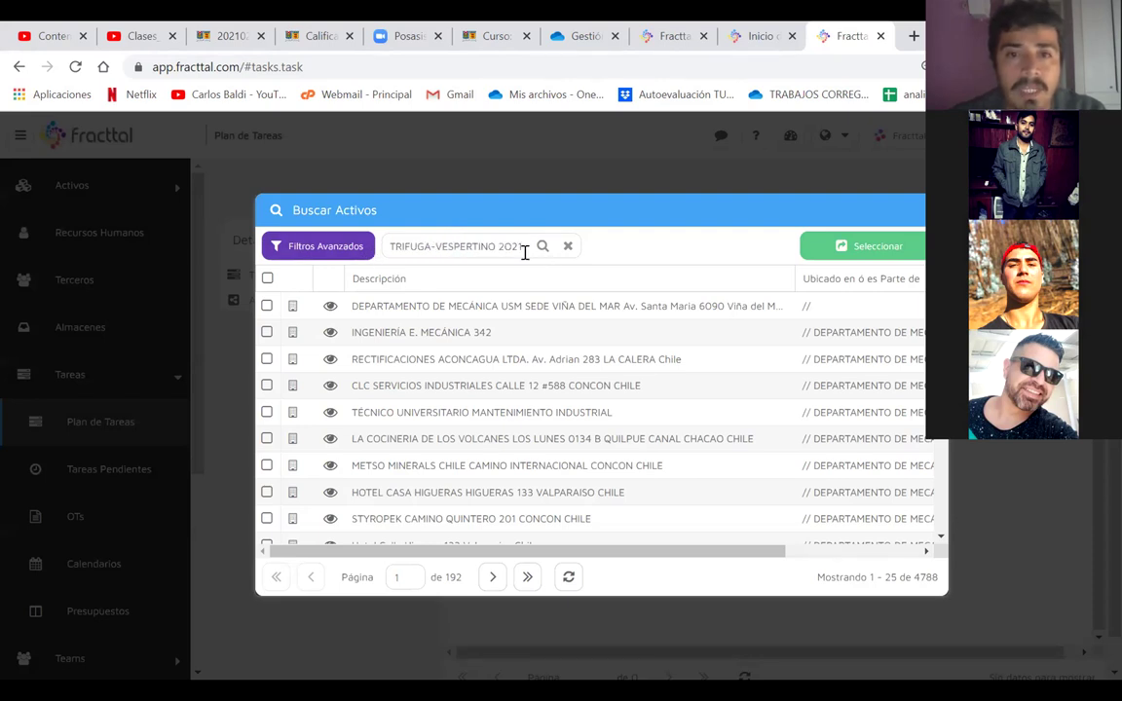
pyautogui.click(837, 248)
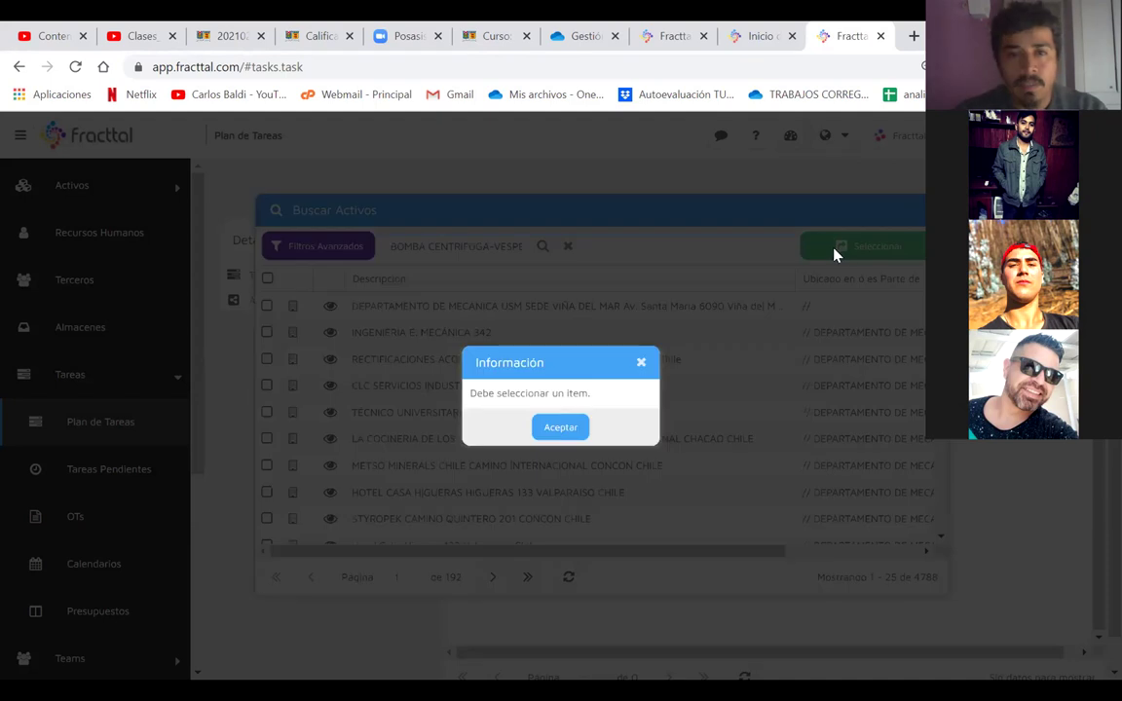
pyautogui.click(561, 428)
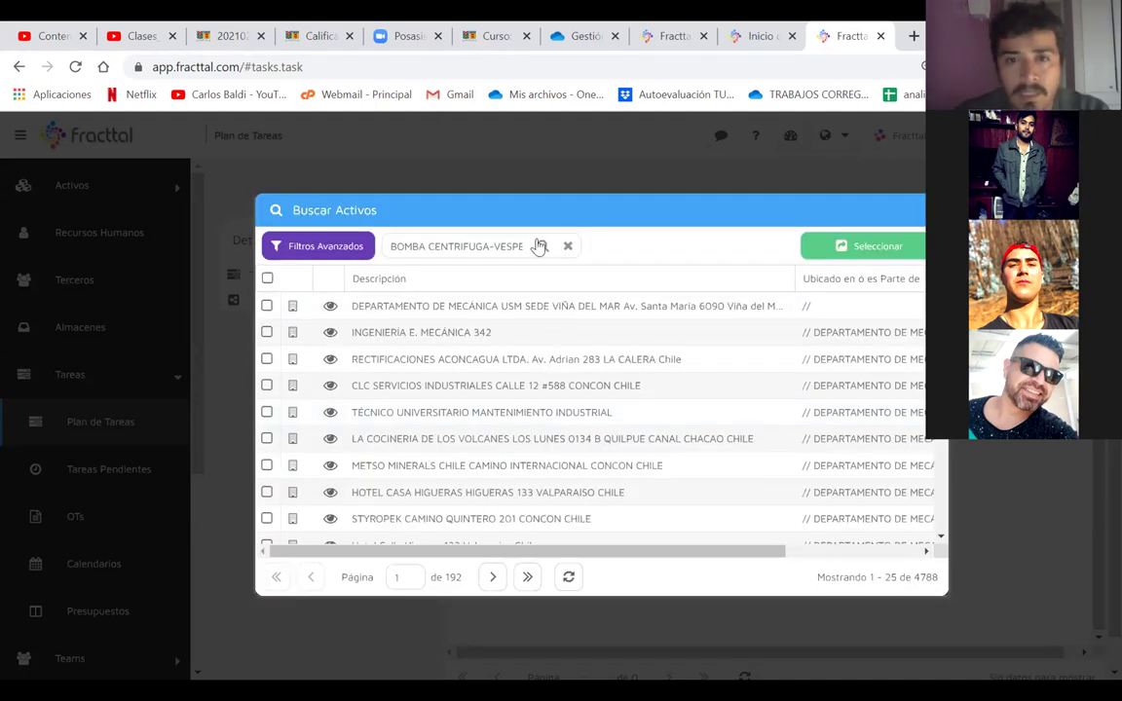
pyautogui.click(541, 247)
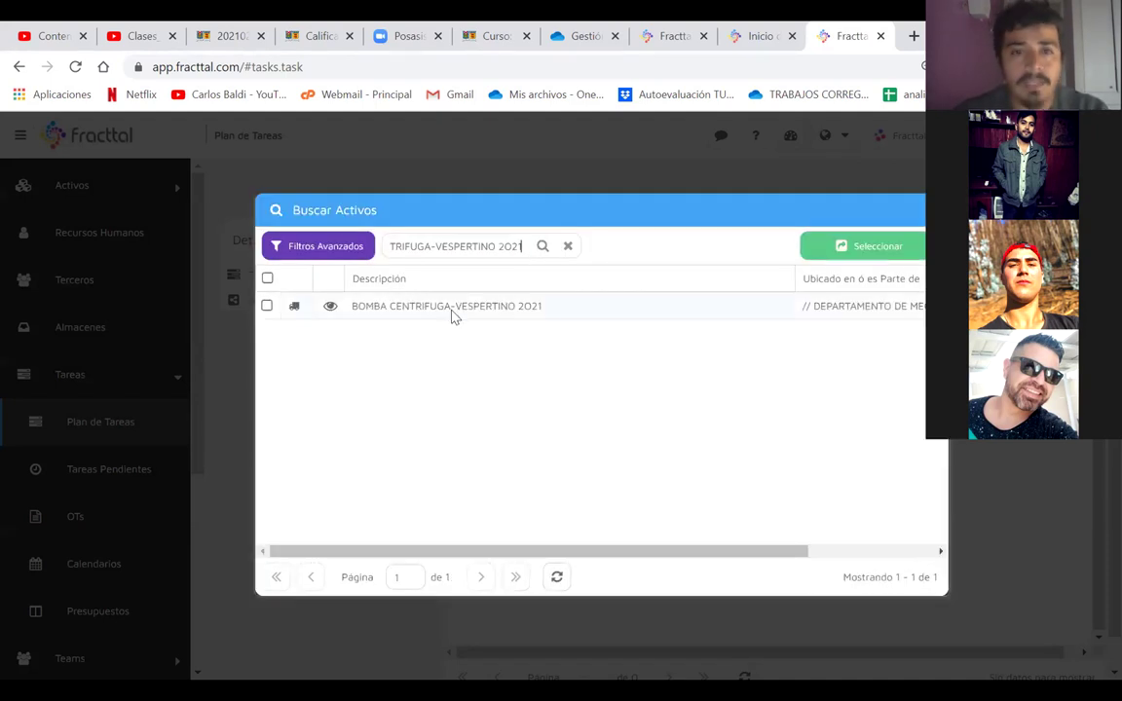
# - Link the asset BOMBA CENTRIFUGA-VESPERTINO 2021 to the plan and start its tasks
pyautogui.click(453, 316)
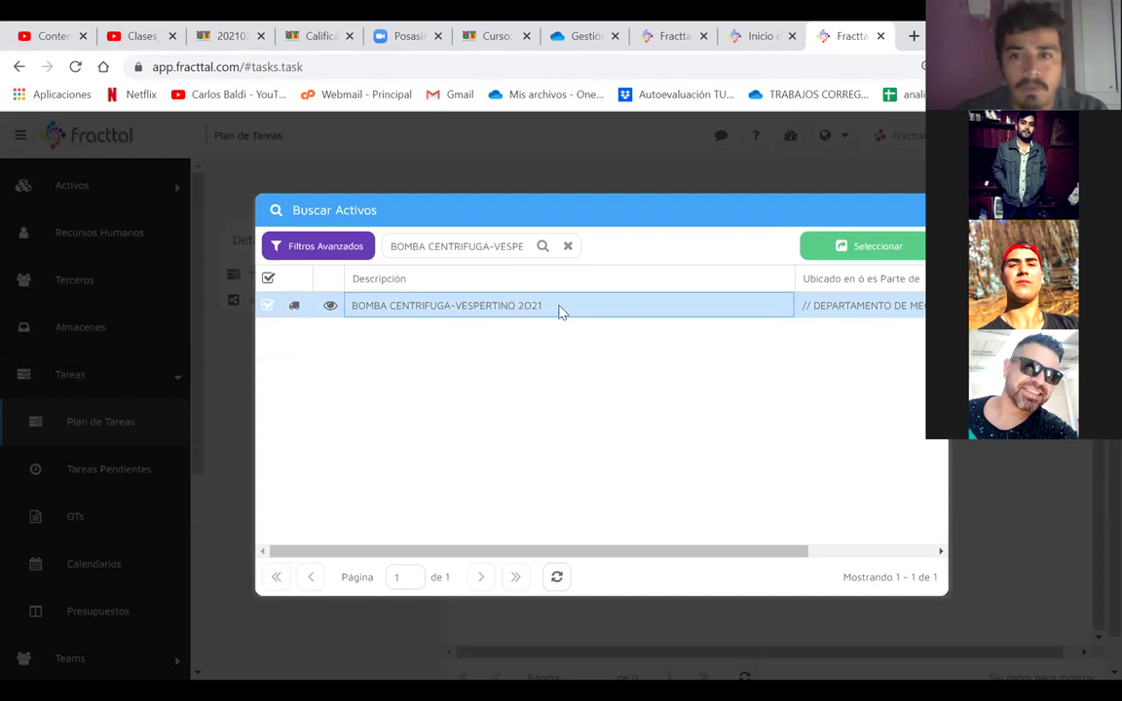
pyautogui.click(847, 247)
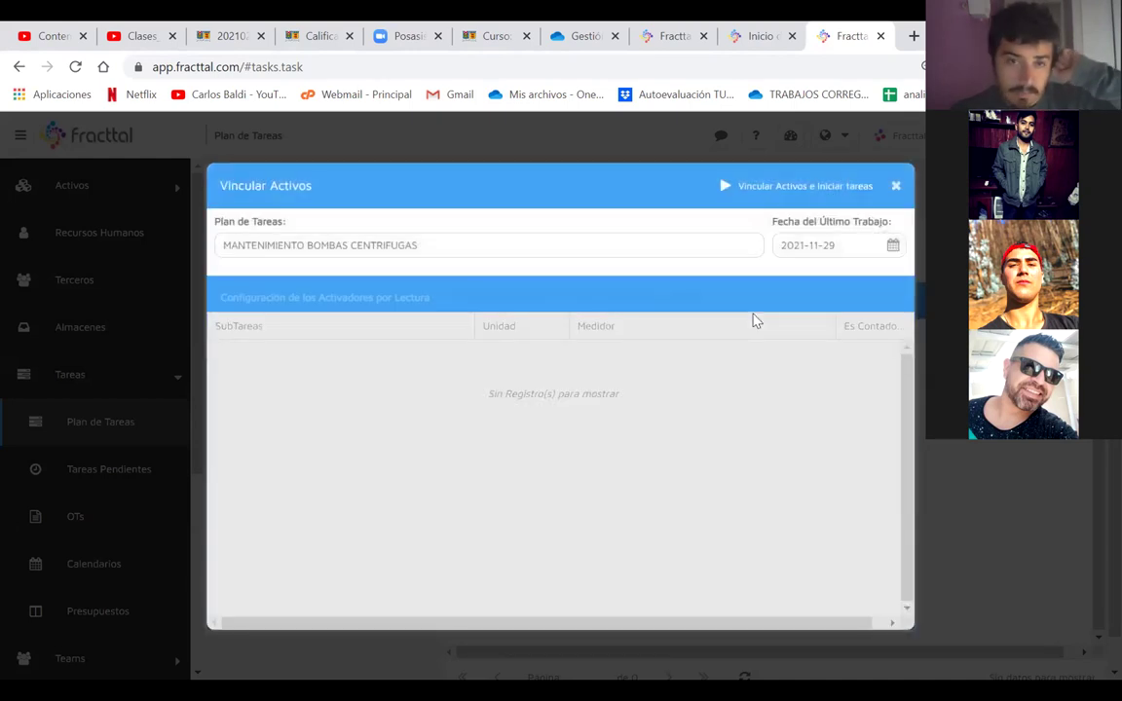
pyautogui.moveTo(455, 185); pyautogui.dragTo(536, 168)
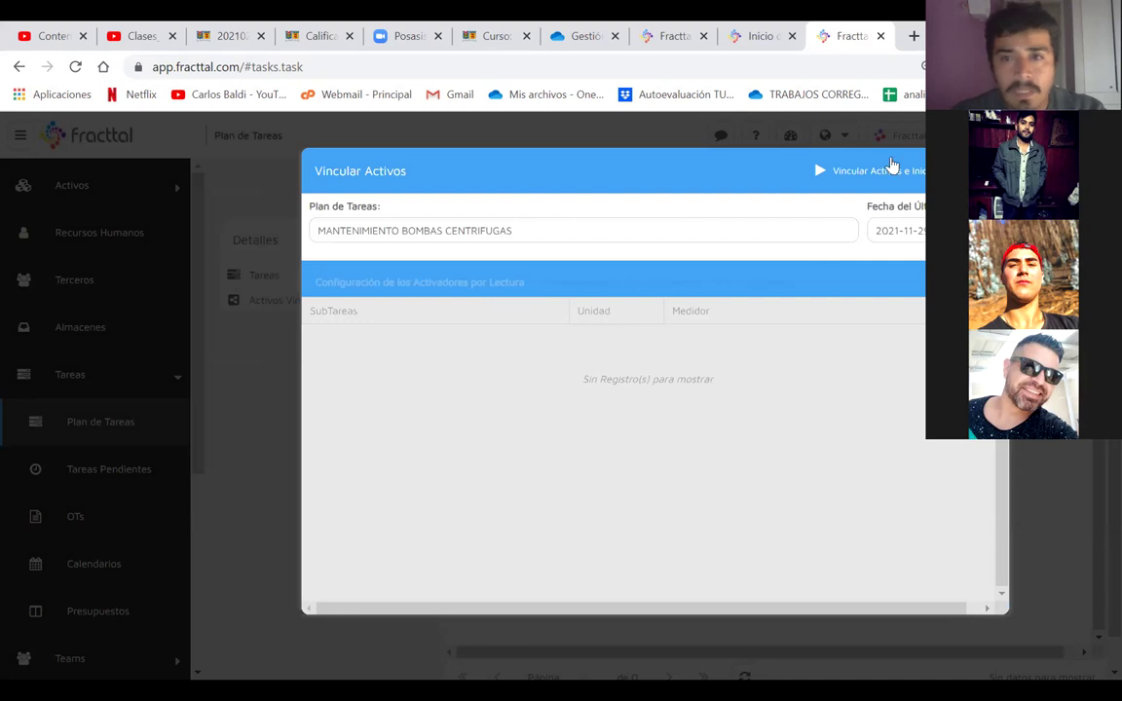
pyautogui.click(861, 184)
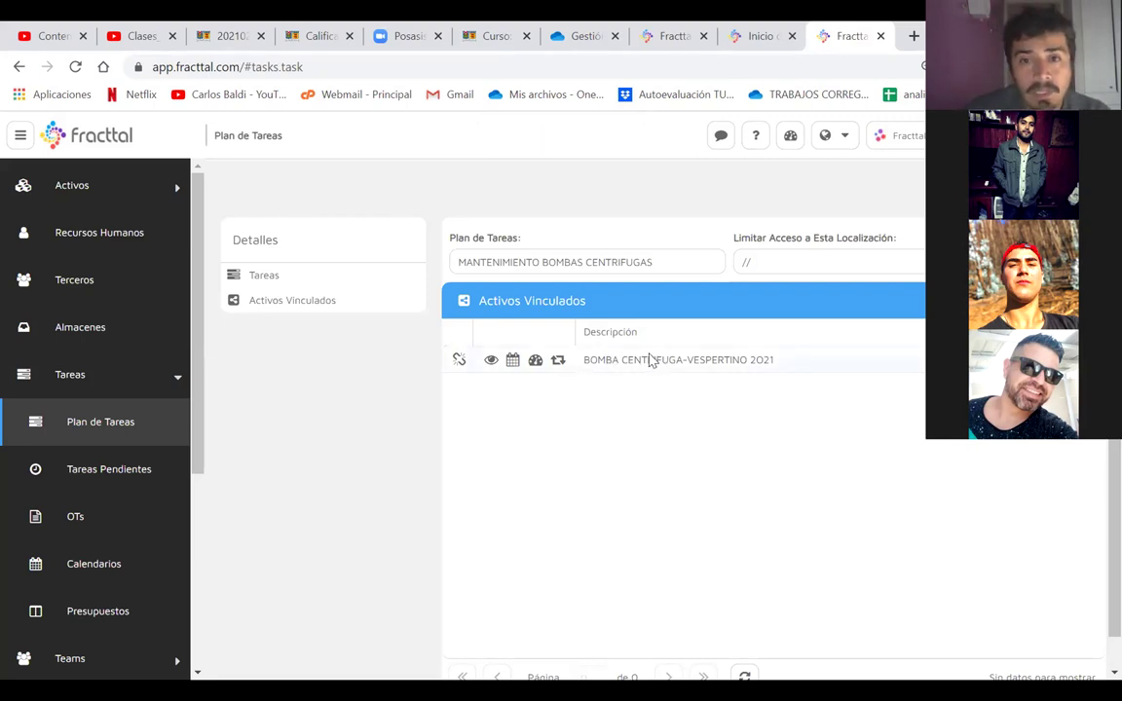
# - Examine the linked pump's iteration settings, including the execution, cycle and next-iteration columns for Limpieza de Bomba
pyautogui.click(558, 361)
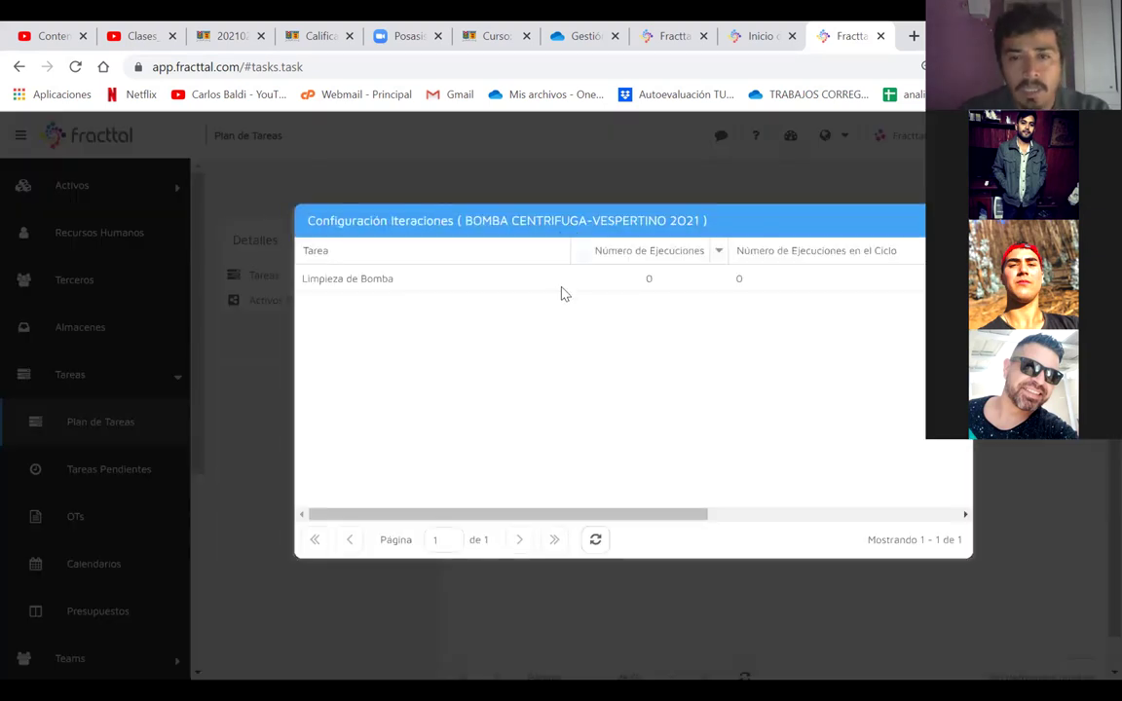
pyautogui.hscroll(3, 678, 350)
pyautogui.hscroll(2, 678, 350)
pyautogui.click(654, 277)
pyautogui.hscroll(-5, 562, 297)
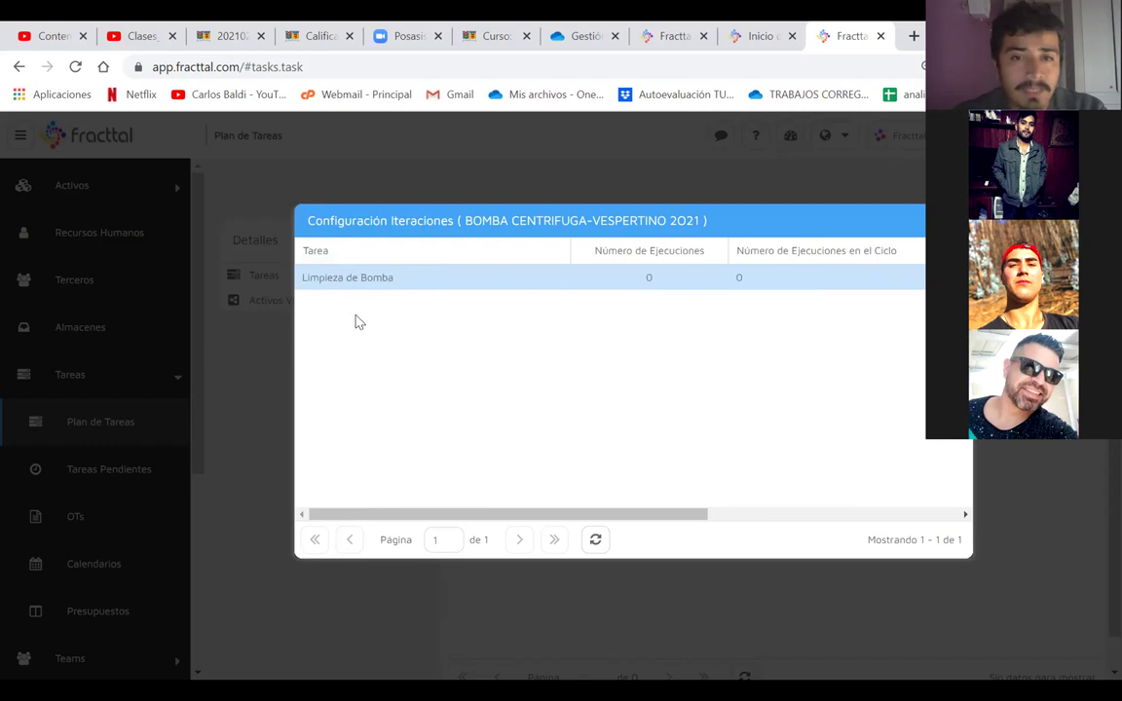
pyautogui.click(654, 255)
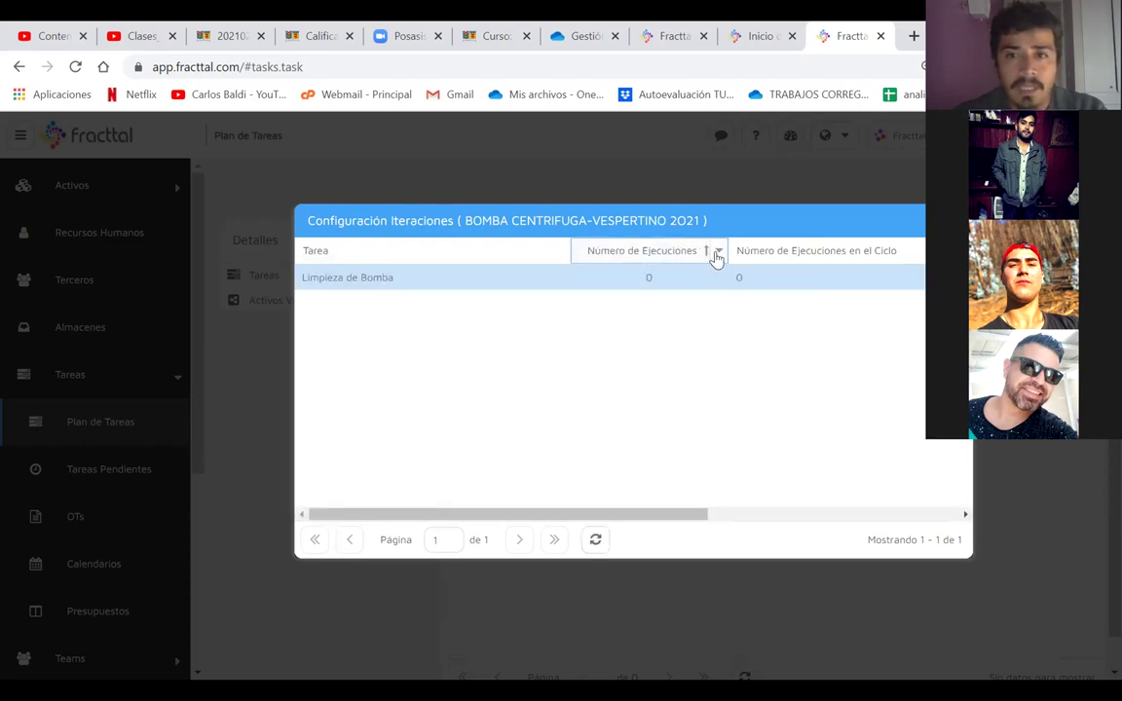
pyautogui.hscroll(3, 723, 271)
pyautogui.hscroll(3, 723, 271)
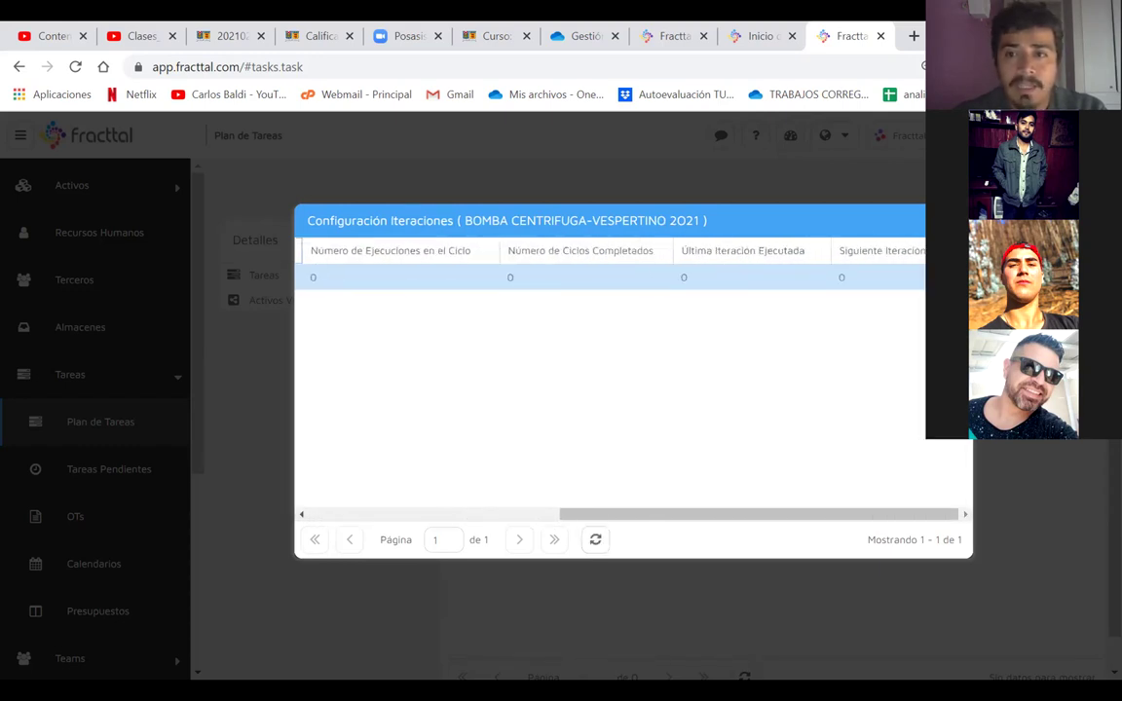
pyautogui.press('Escape')
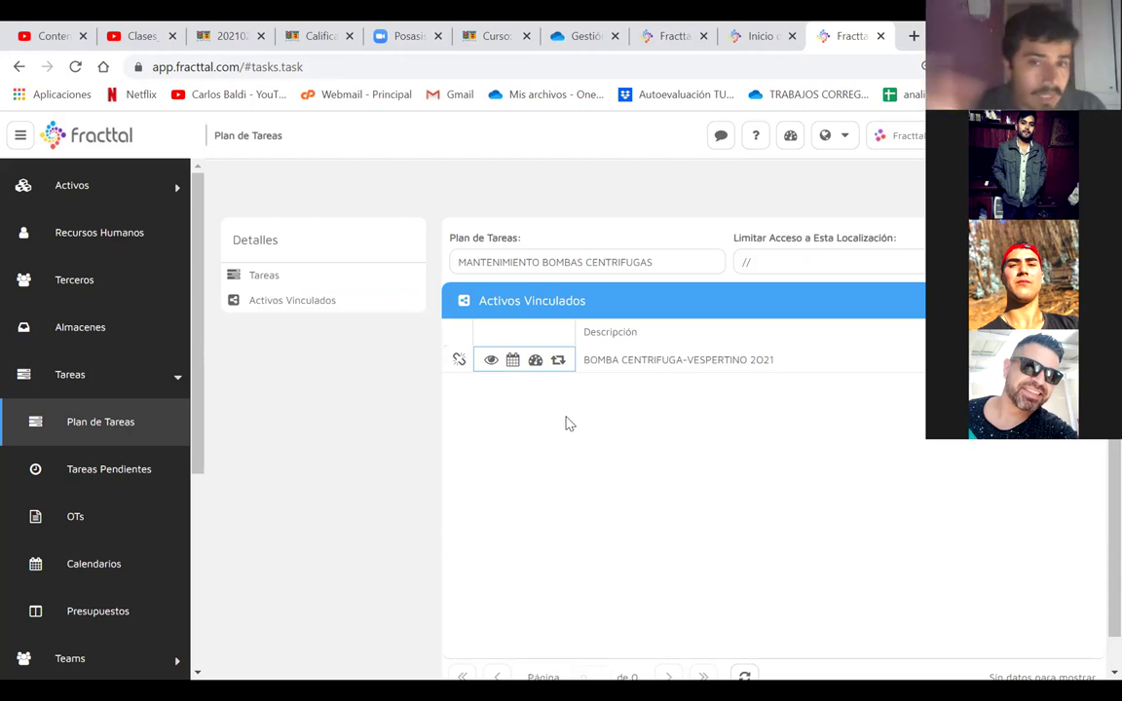
# - Check the linked pump's configuration of meter-reading subtasks and save it without changes
pyautogui.click(537, 361)
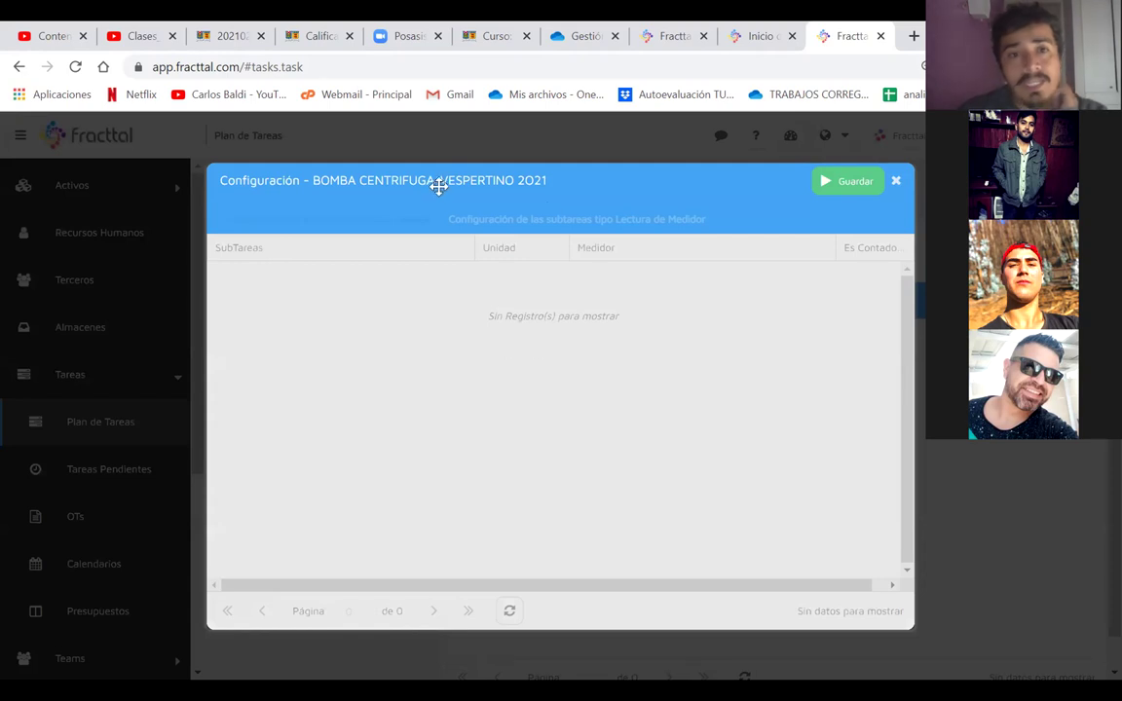
pyautogui.moveTo(430, 183); pyautogui.dragTo(505, 179)
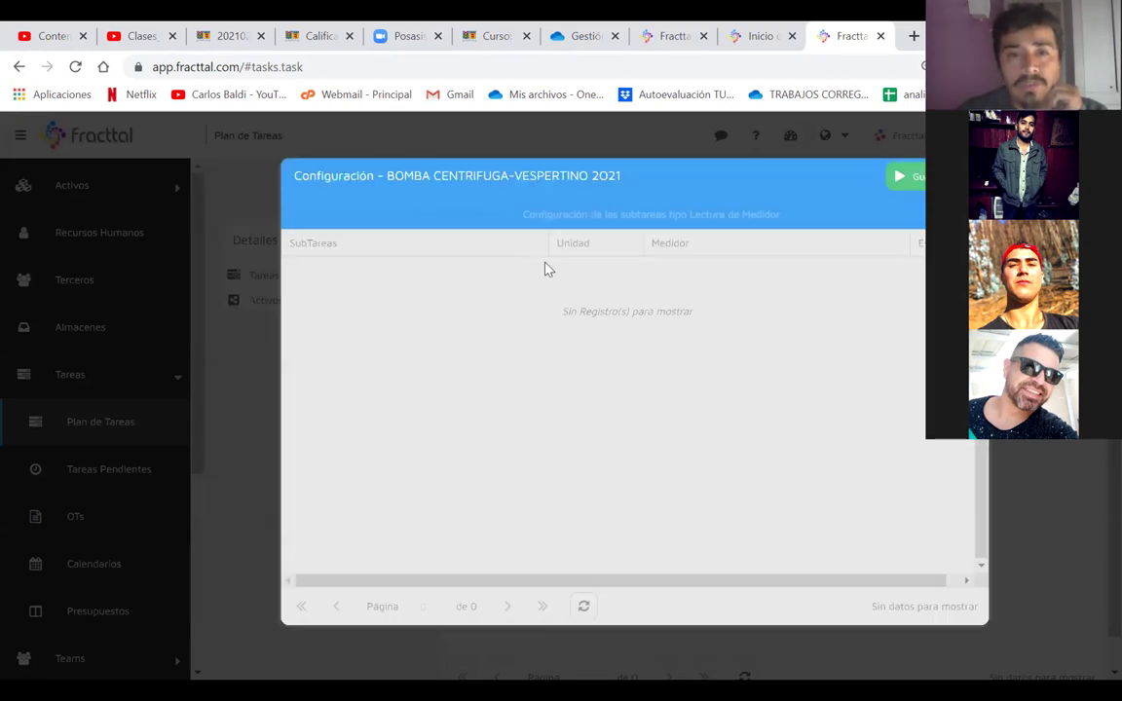
pyautogui.click(901, 176)
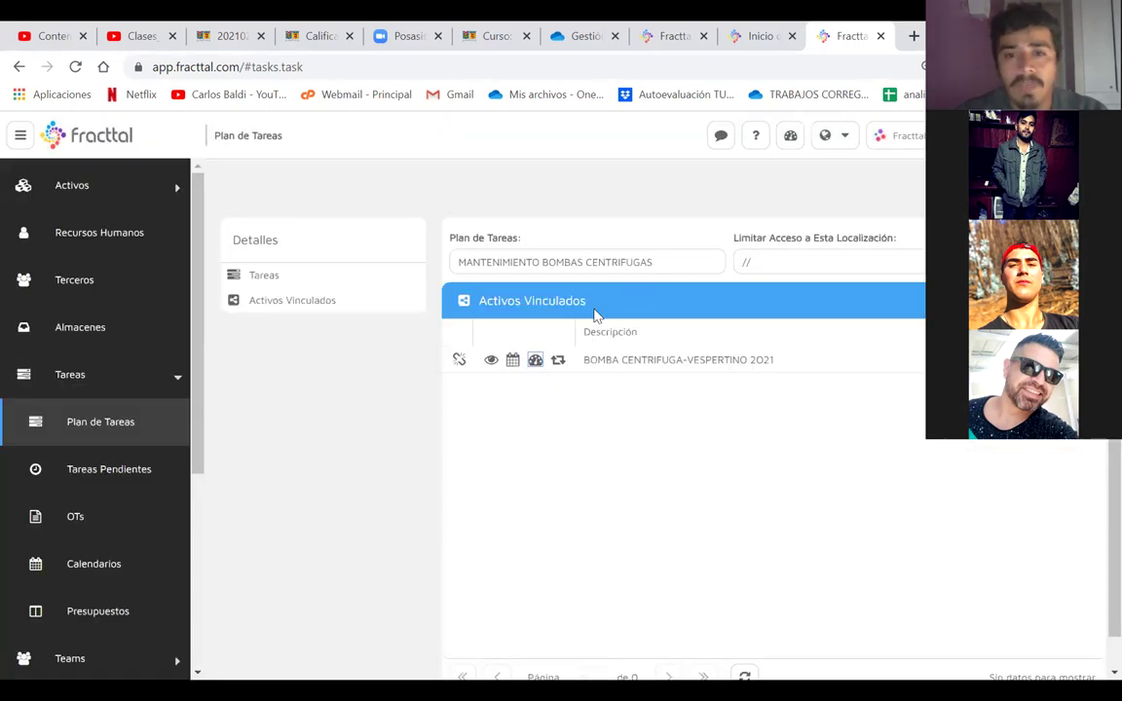
# - Check the scheduled date and last work date of the linked pump's date-triggered tasks
pyautogui.click(514, 366)
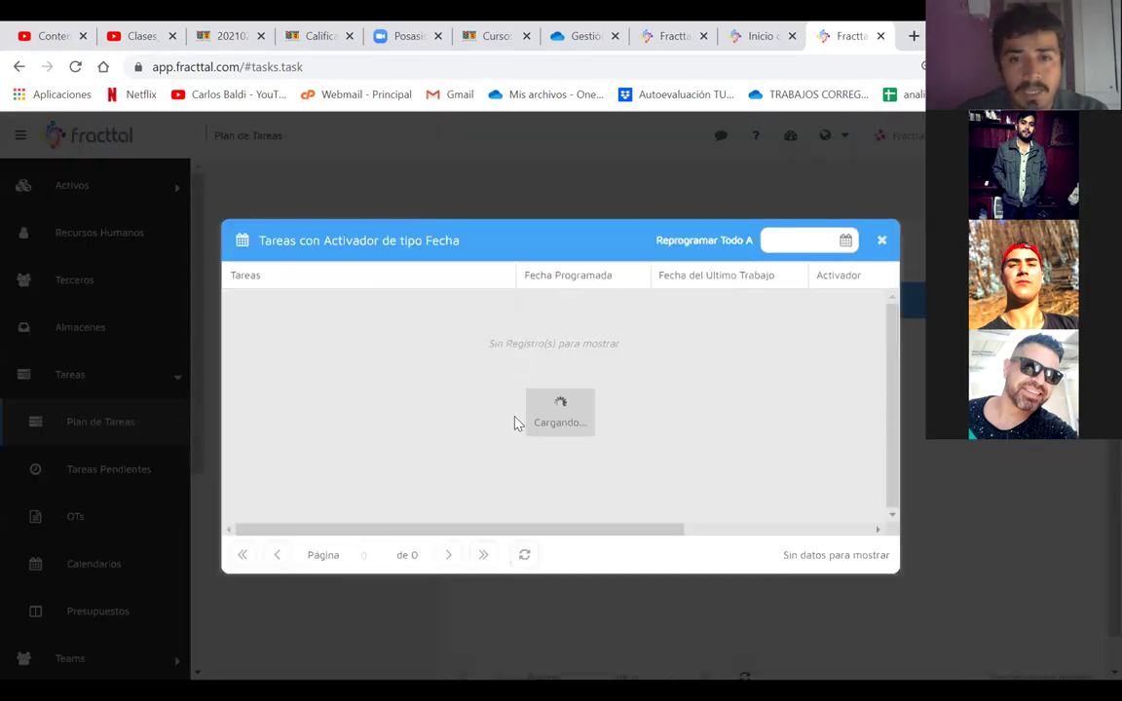
pyautogui.moveTo(461, 246); pyautogui.dragTo(514, 238)
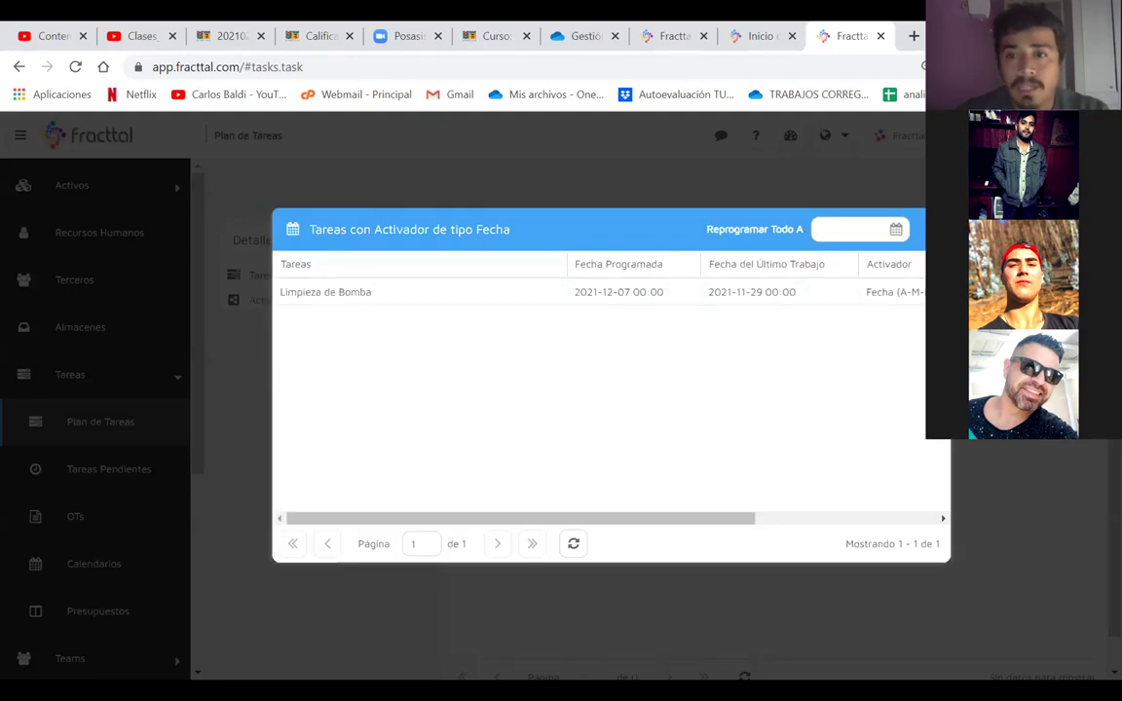
pyautogui.press('Escape')
pyautogui.click(265, 280)
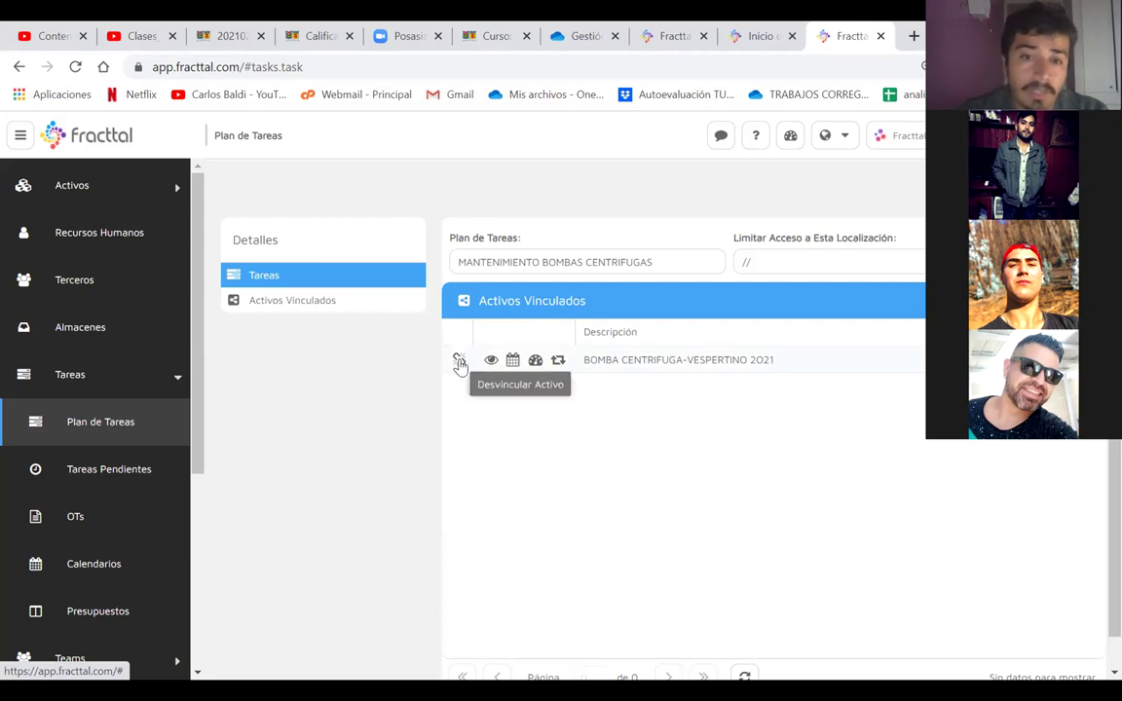
pyautogui.click(336, 301)
pyautogui.click(329, 281)
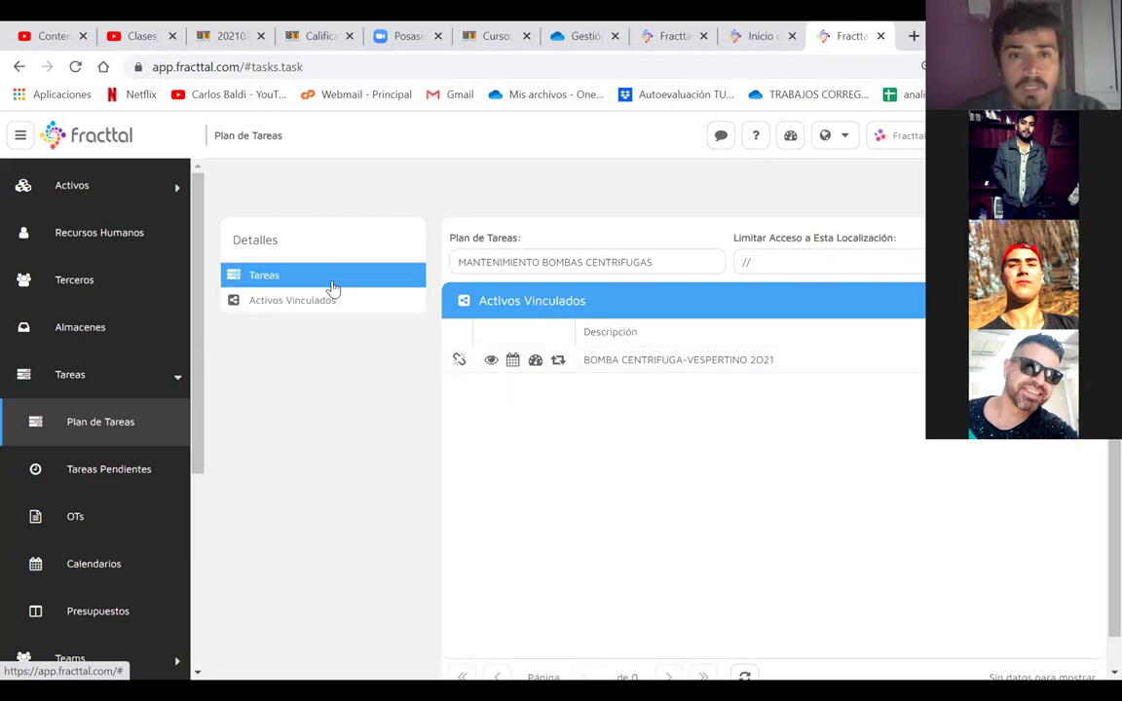
# - Check the option for copying the Limpieza de Bomba task to another plan, dismiss it, and return to the list of task plans
pyautogui.click(339, 301)
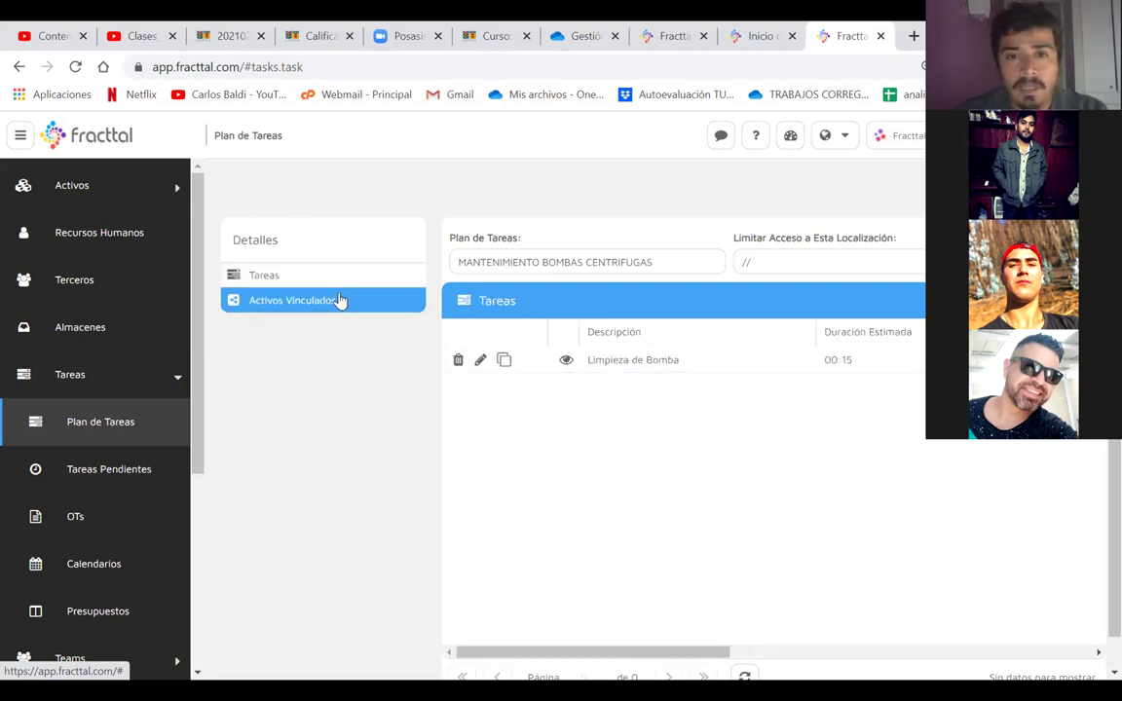
pyautogui.click(503, 360)
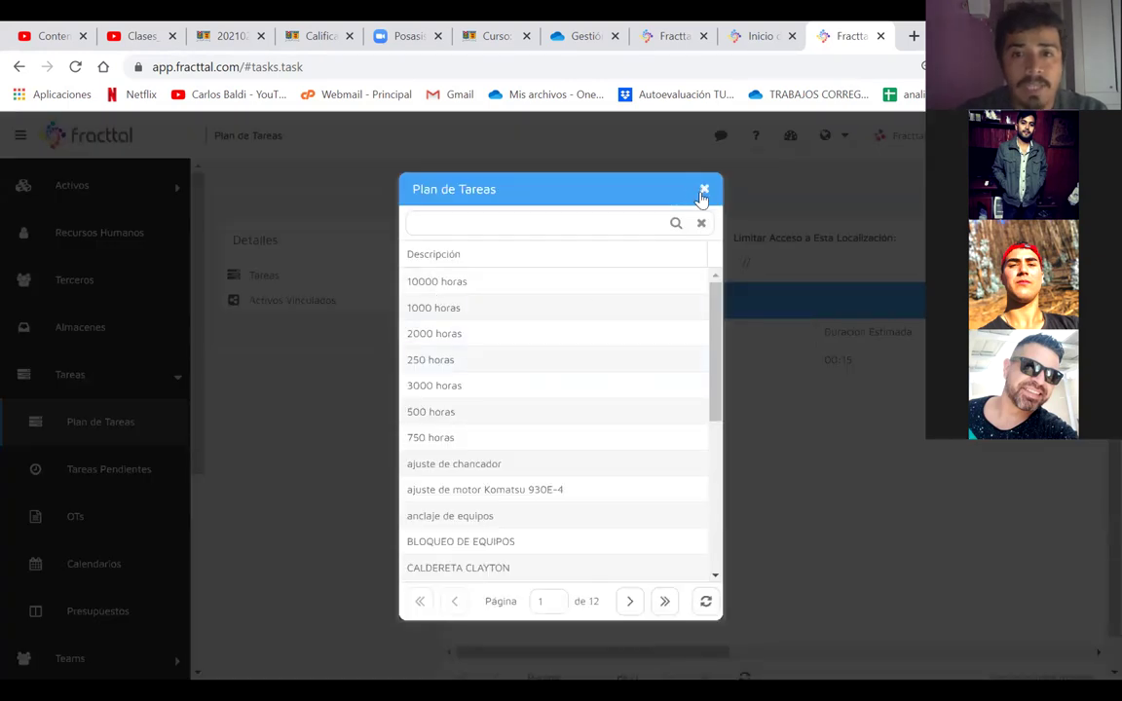
pyautogui.click(704, 190)
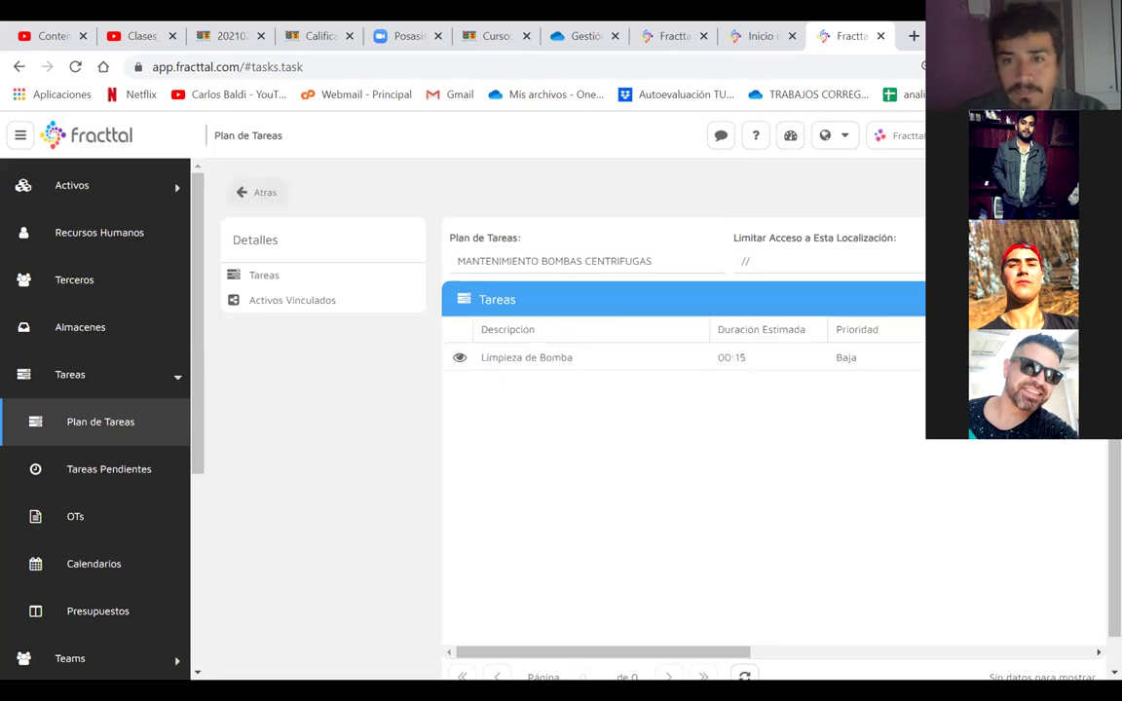
pyautogui.click(259, 193)
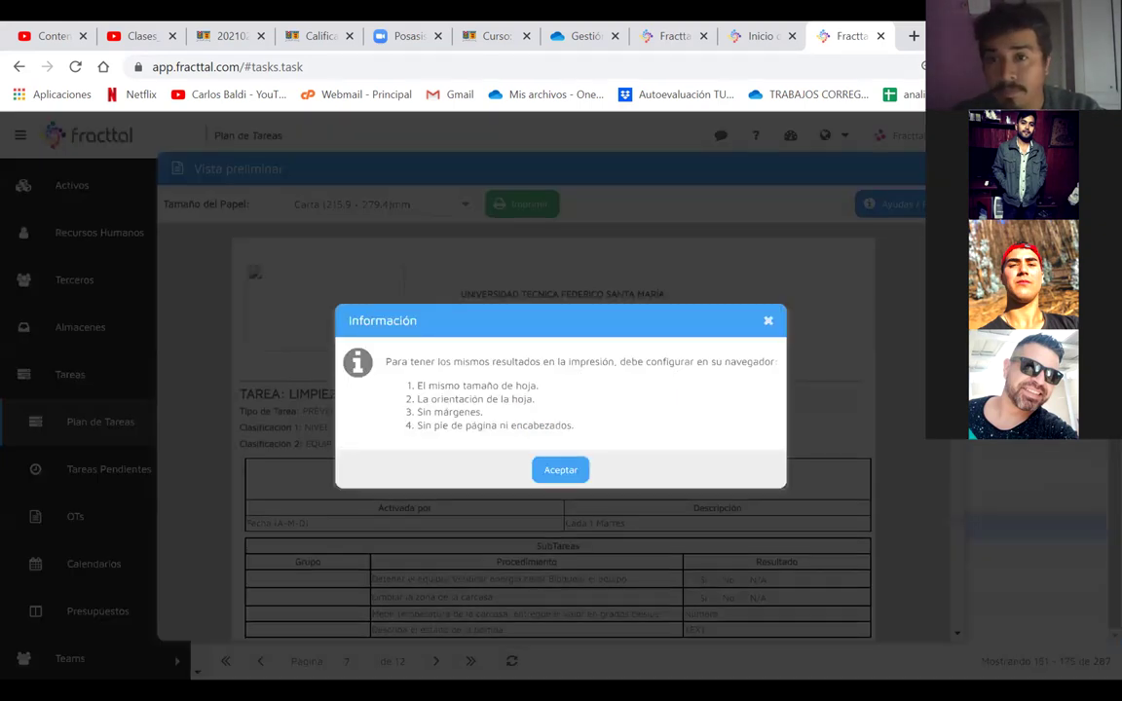
# - Preview the MANTENIMIENTO BOMBAS CENTRIFUGAS plan catalogue, then view the plan's export code for importing into another company
pyautogui.click(565, 468)
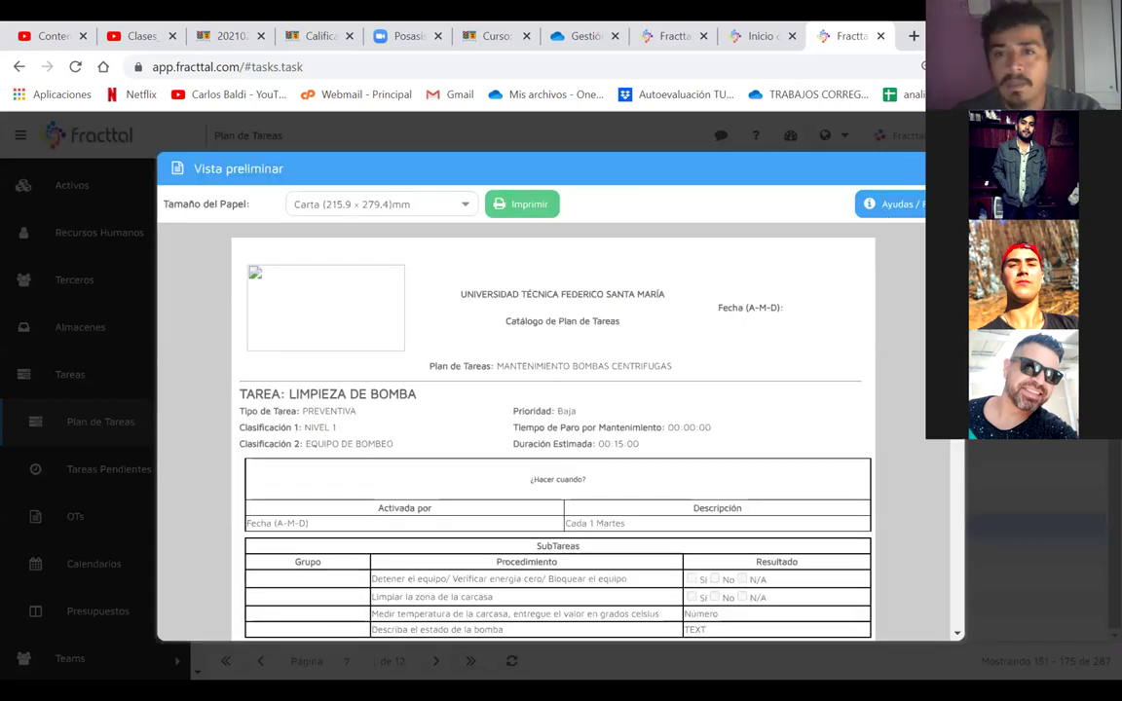
pyautogui.press('Escape')
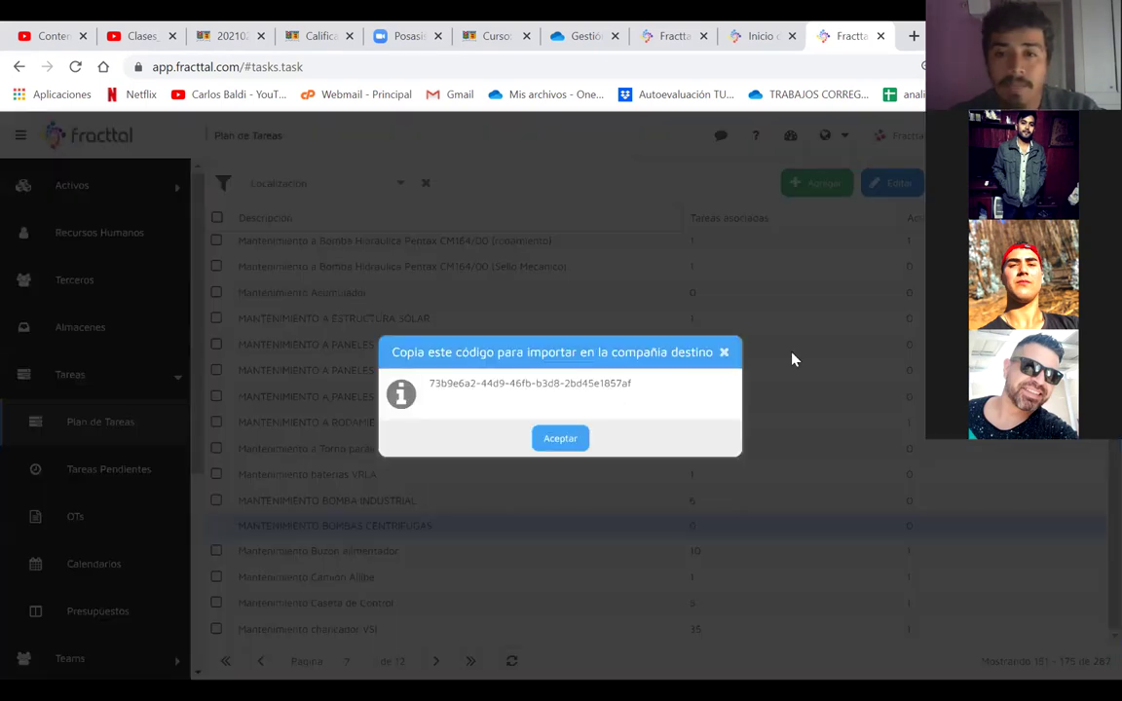
pyautogui.moveTo(645, 383); pyautogui.dragTo(413, 384)
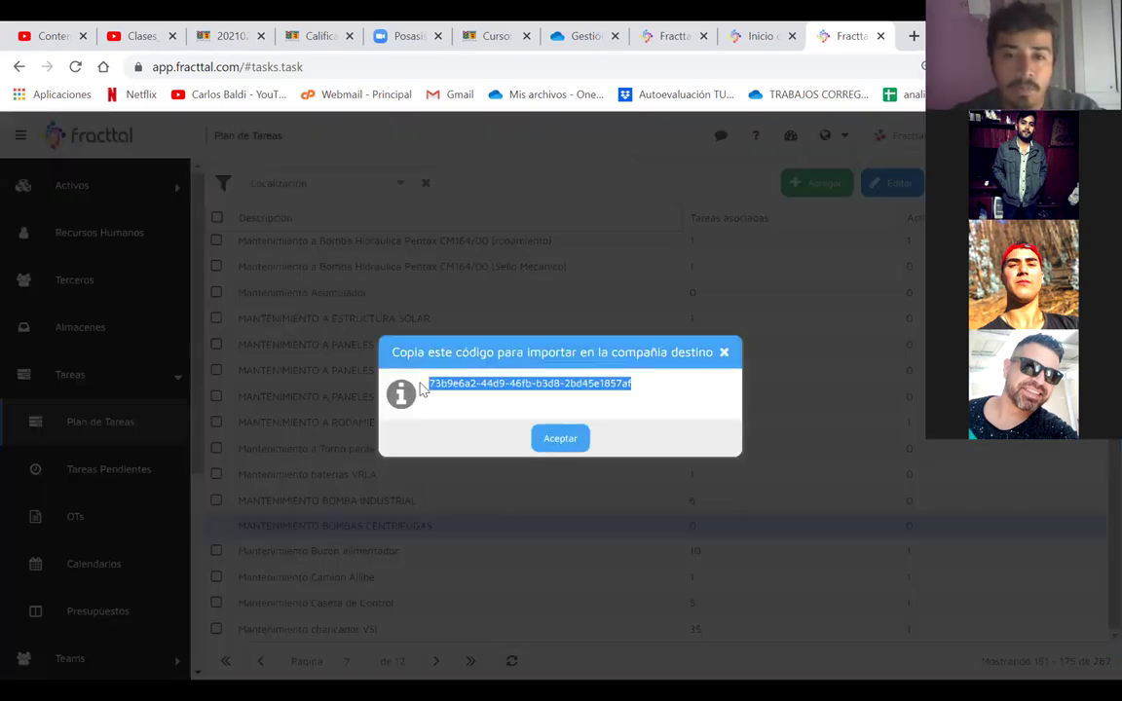
pyautogui.click(558, 440)
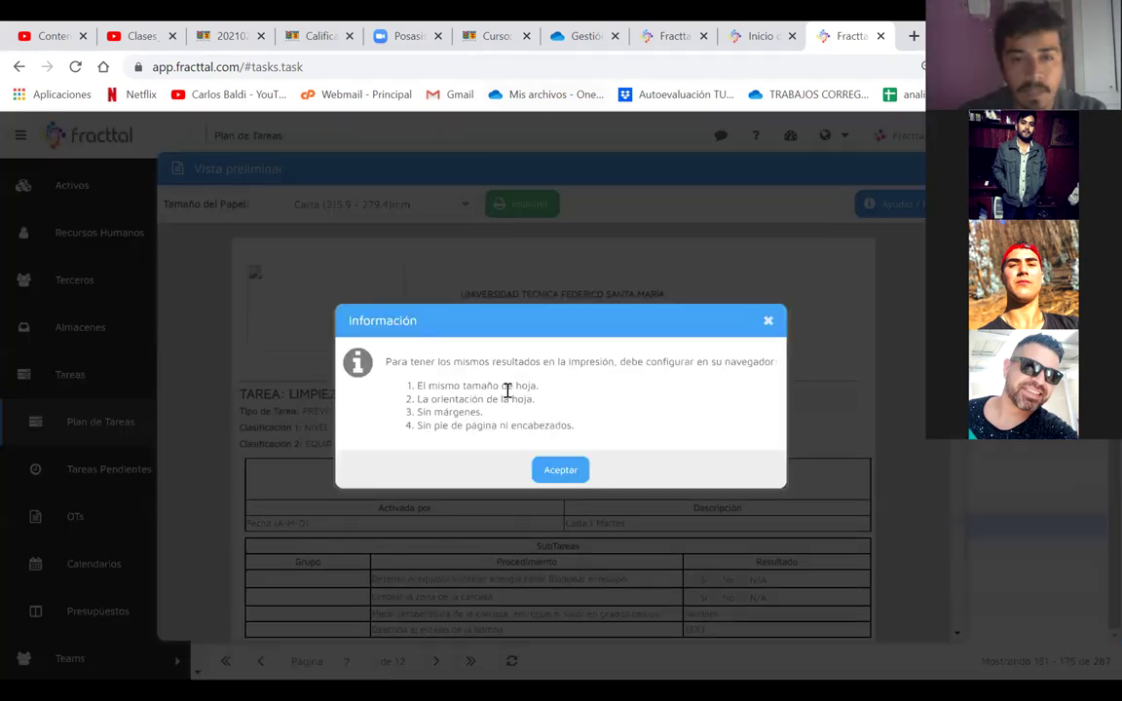
# - Examine the plan's print preview for Limpieza de Bomba: its classifications, estimated duration, and subtask procedures with their result types
pyautogui.click(560, 471)
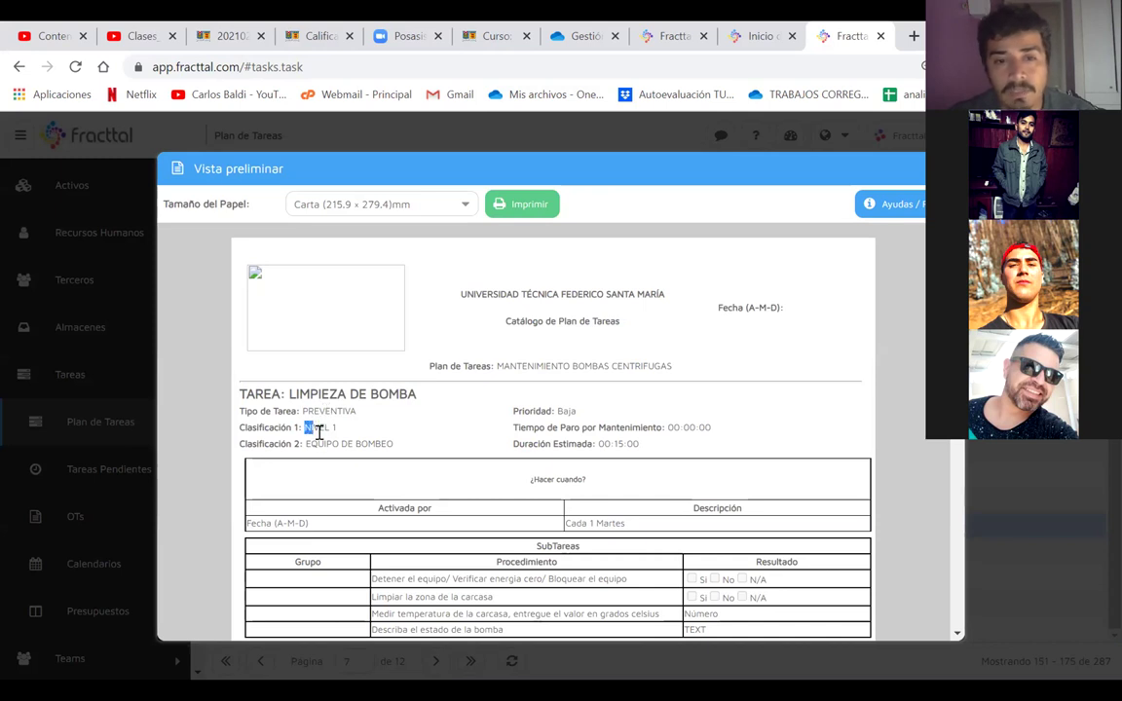
pyautogui.moveTo(325, 444); pyautogui.dragTo(361, 444)
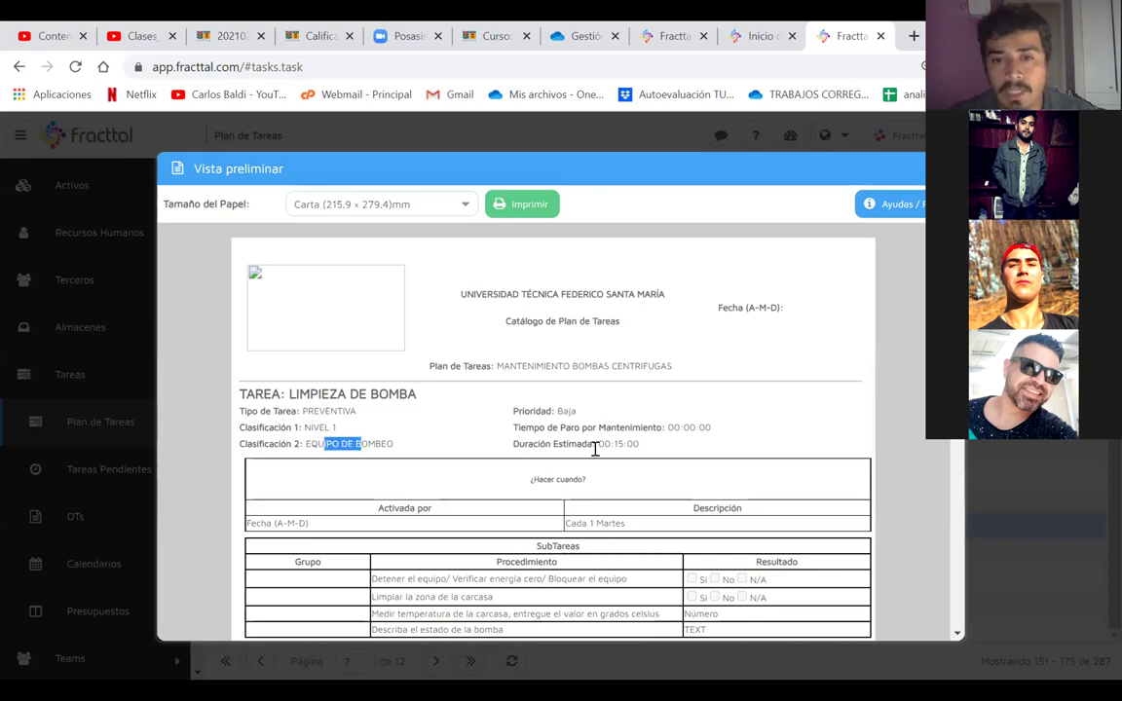
pyautogui.scroll(-1, 593, 443)
pyautogui.moveTo(639, 420); pyautogui.dragTo(613, 420)
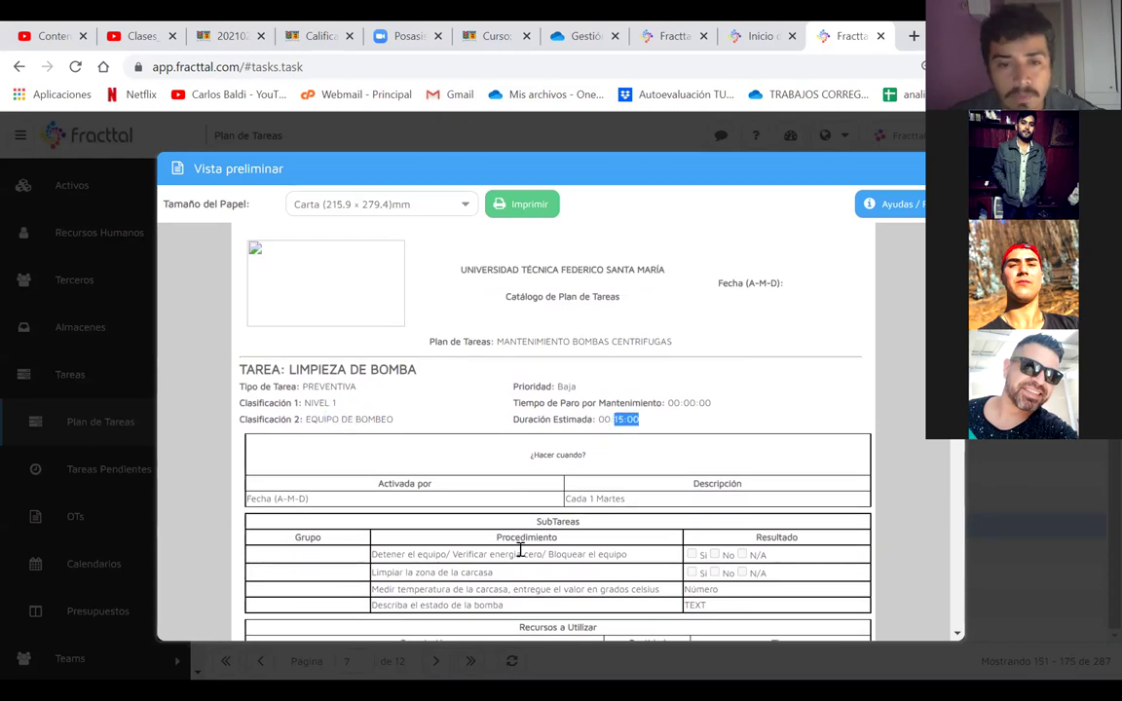
pyautogui.moveTo(382, 557); pyautogui.dragTo(392, 557)
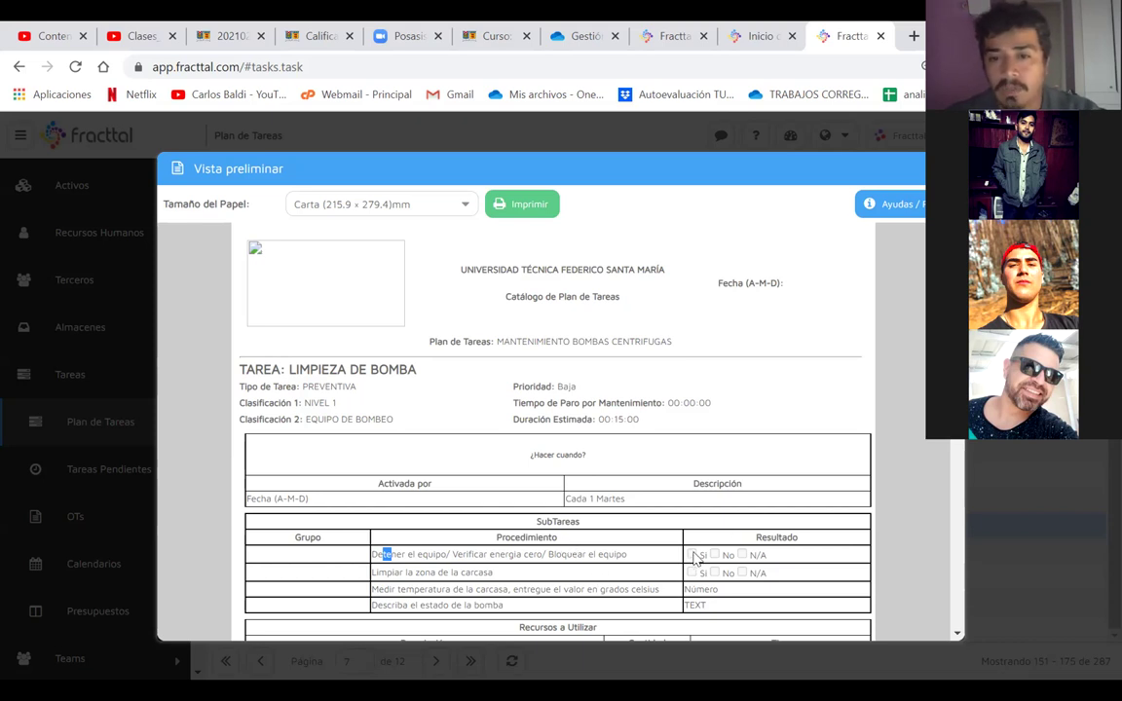
pyautogui.click(404, 573)
pyautogui.moveTo(404, 574); pyautogui.dragTo(694, 577)
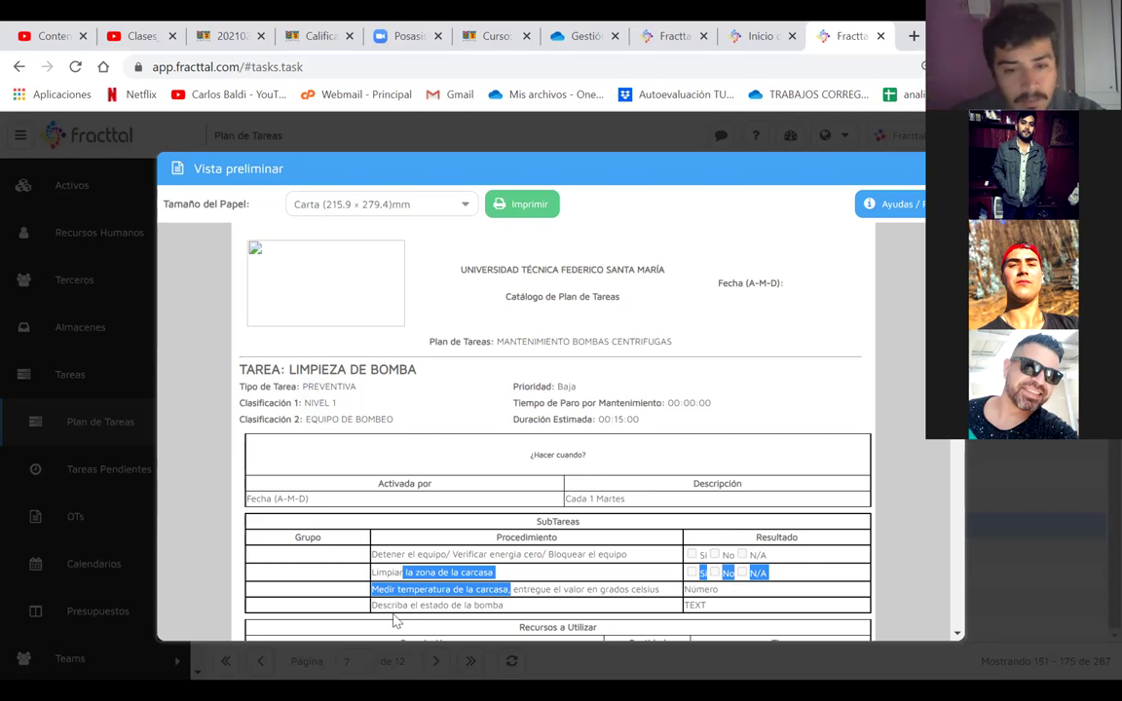
pyautogui.moveTo(373, 604); pyautogui.dragTo(503, 605)
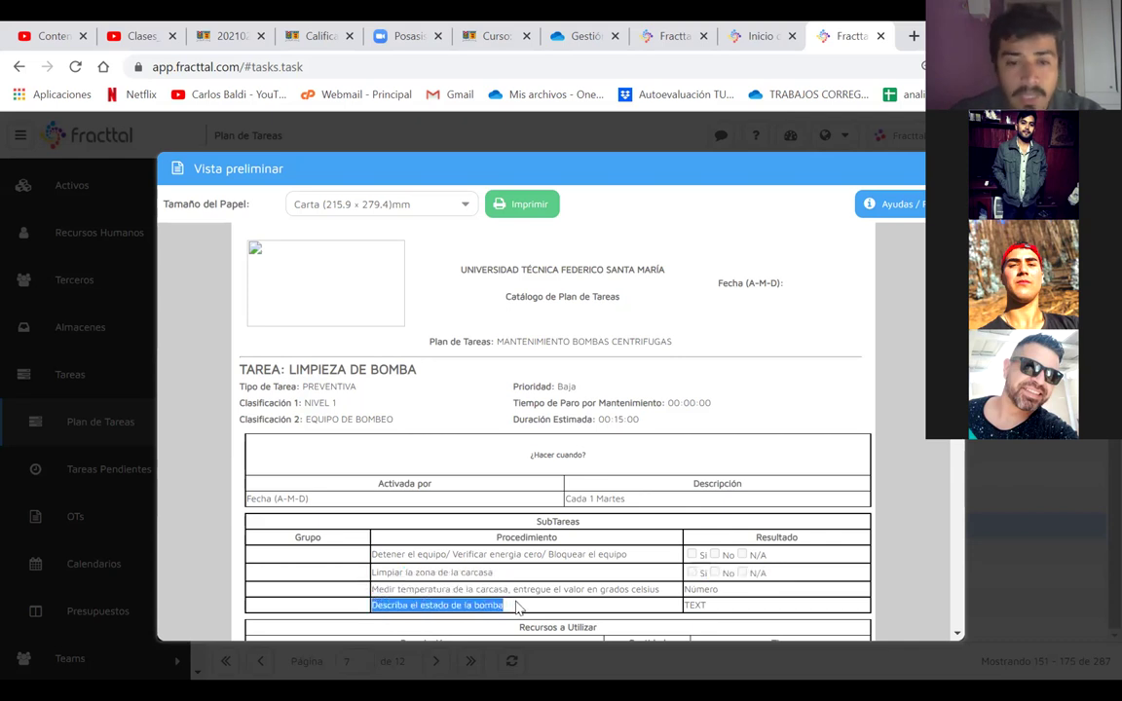
pyautogui.click(713, 608)
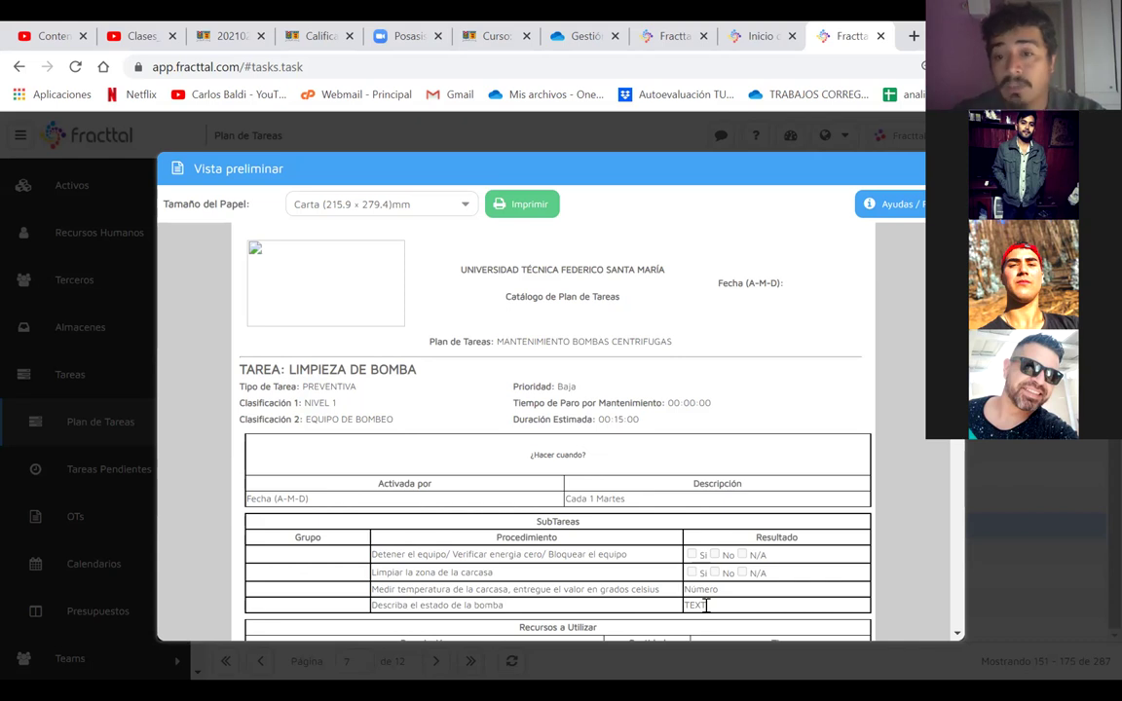
# - Review the Recursos a Utilizar section of the Limpieza de Bomba preview, then close the preview
pyautogui.scroll(-3, 706, 605)
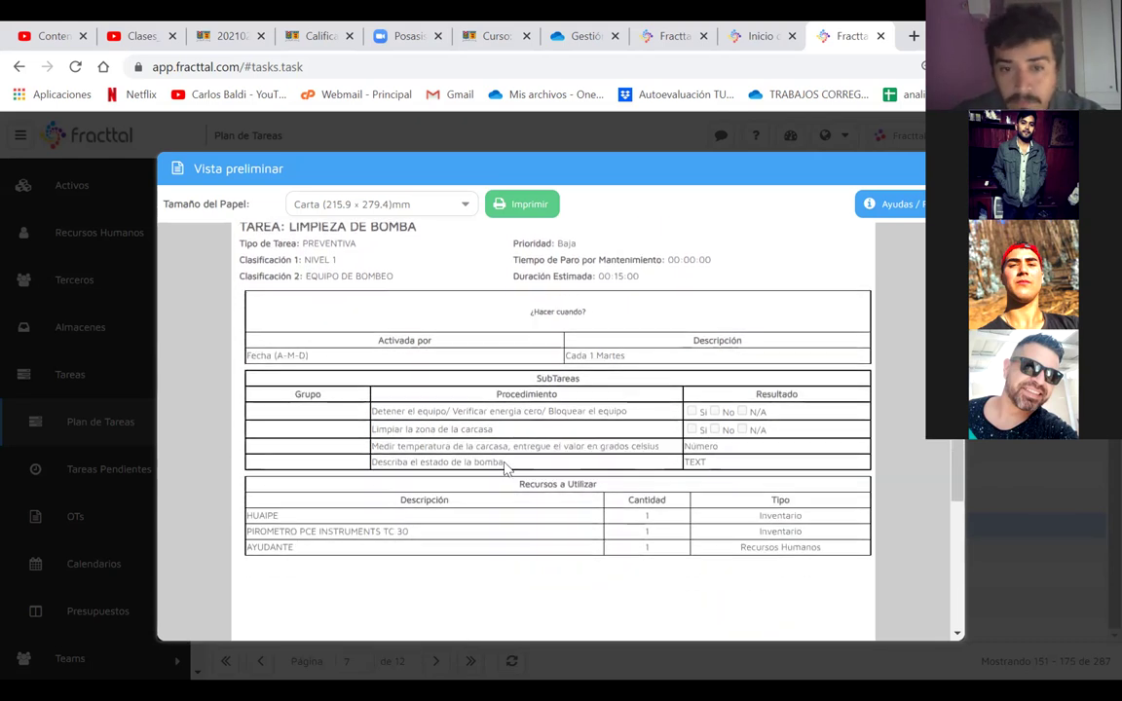
pyautogui.moveTo(519, 486); pyautogui.dragTo(611, 487)
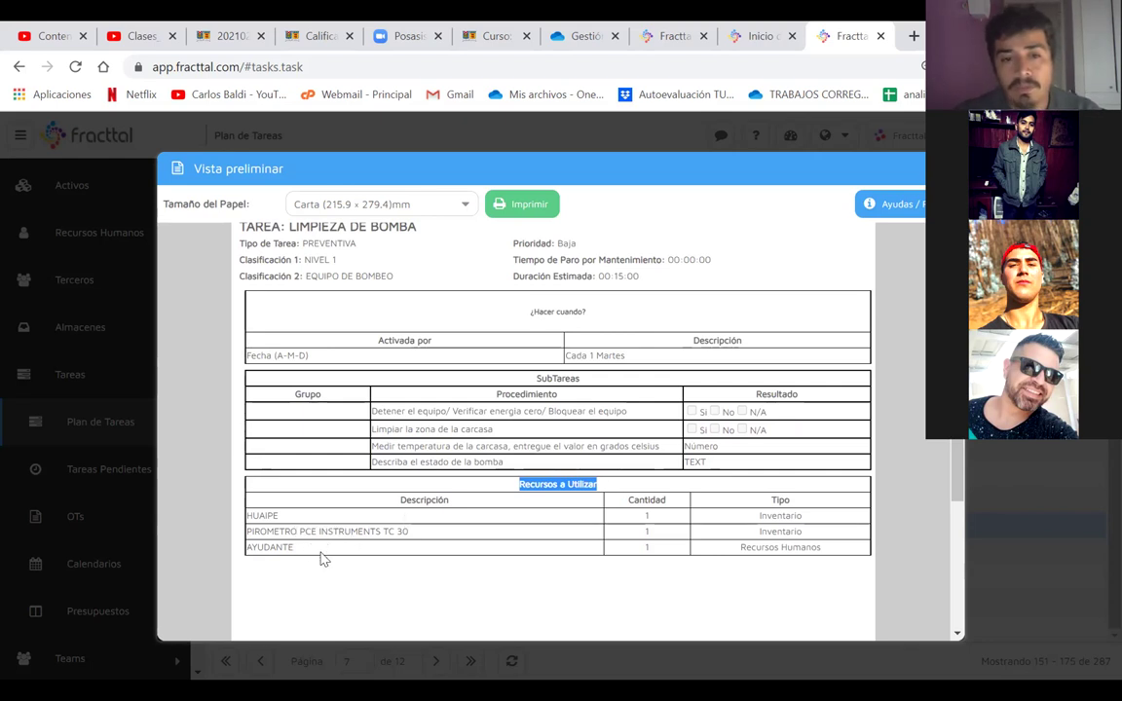
pyautogui.scroll(-3, 521, 565)
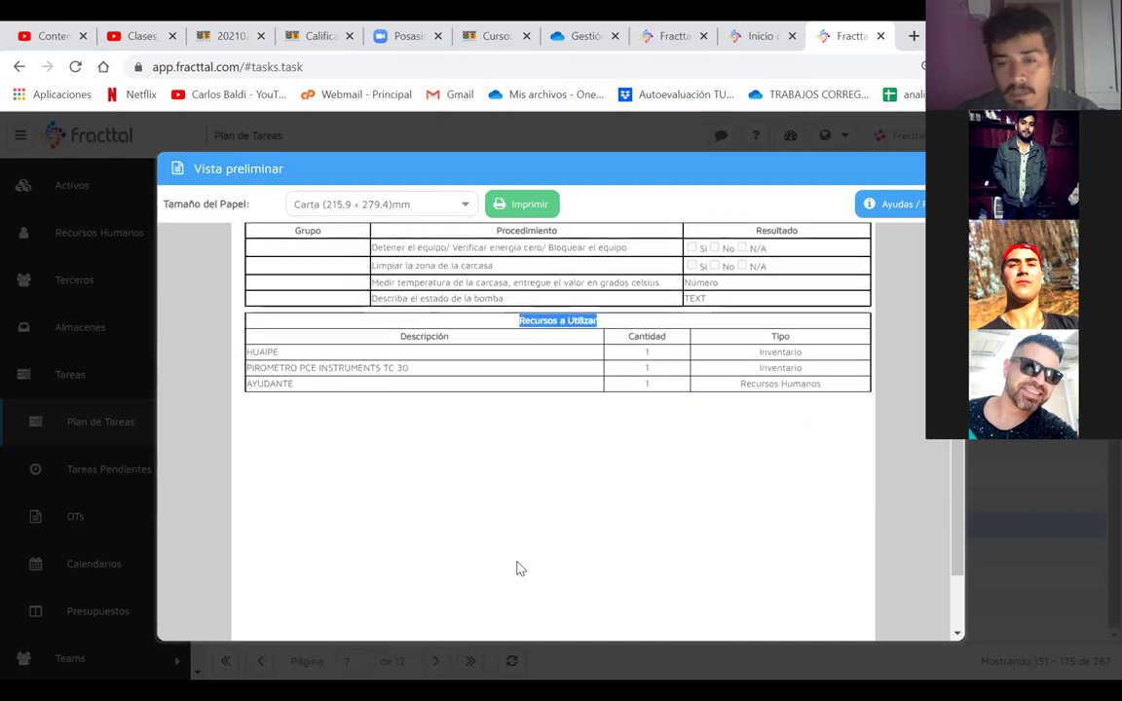
pyautogui.scroll(5, 518, 568)
pyautogui.scroll(-1, 526, 534)
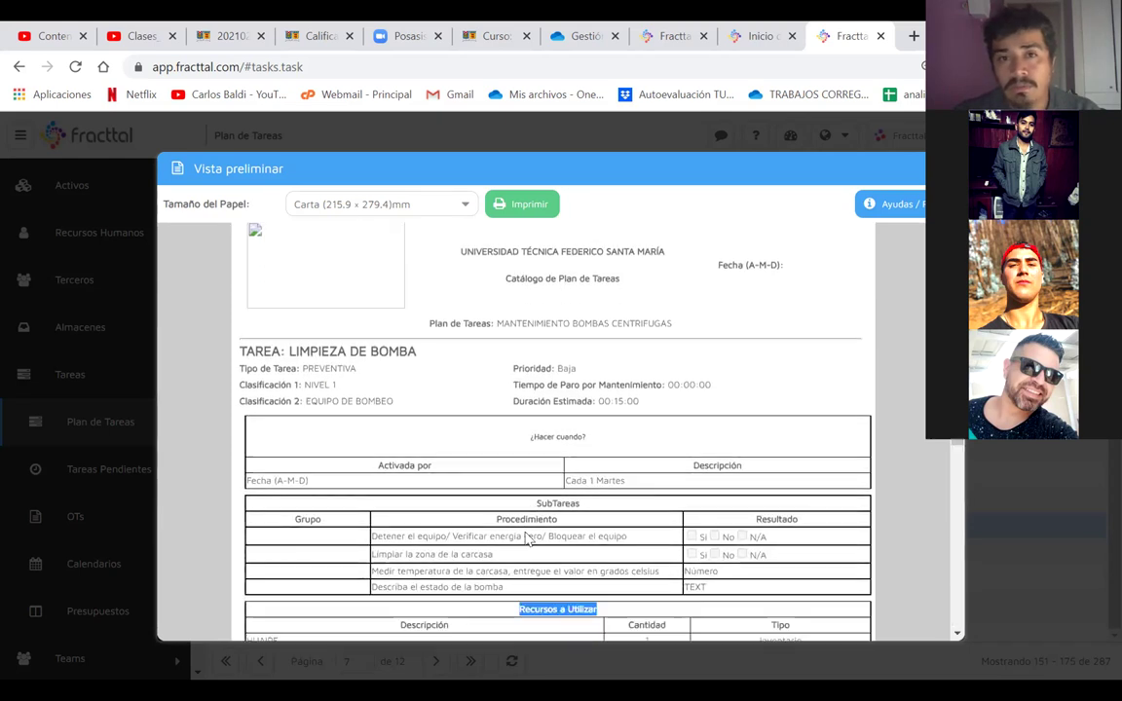
pyautogui.scroll(2, 526, 533)
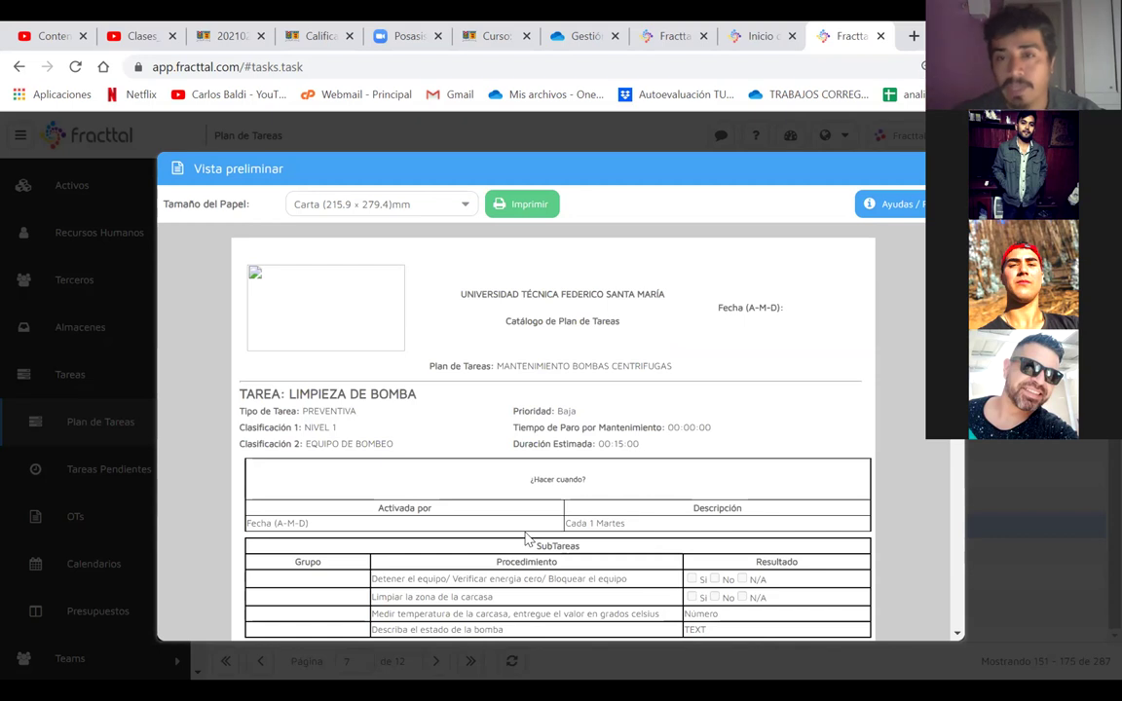
pyautogui.click(117, 283)
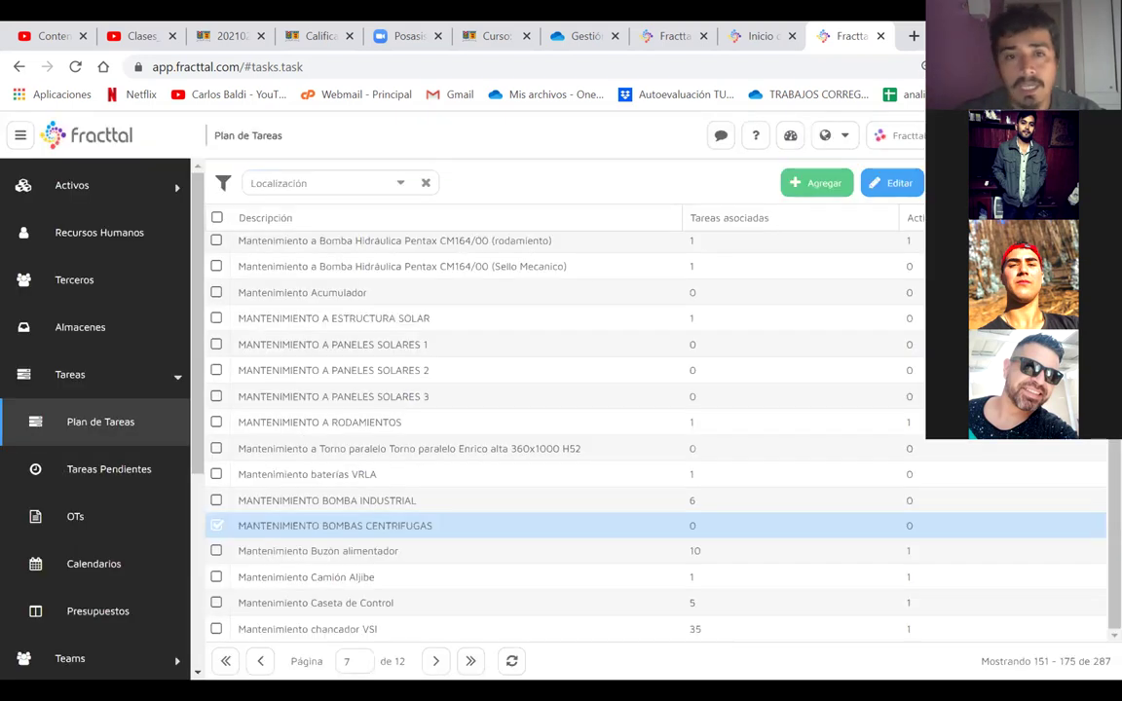
# - Go to the work orders board and inspect the in-process order for Juego llaves punta corona 10-32mm, then close it
pyautogui.click(78, 517)
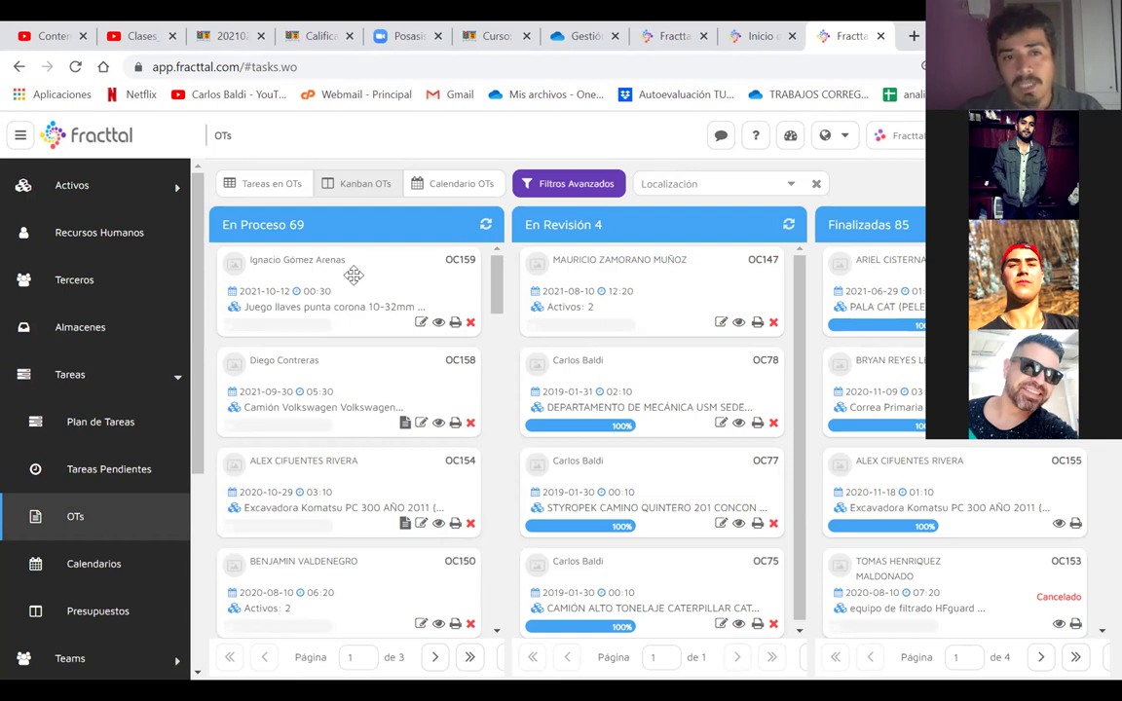
pyautogui.click(438, 323)
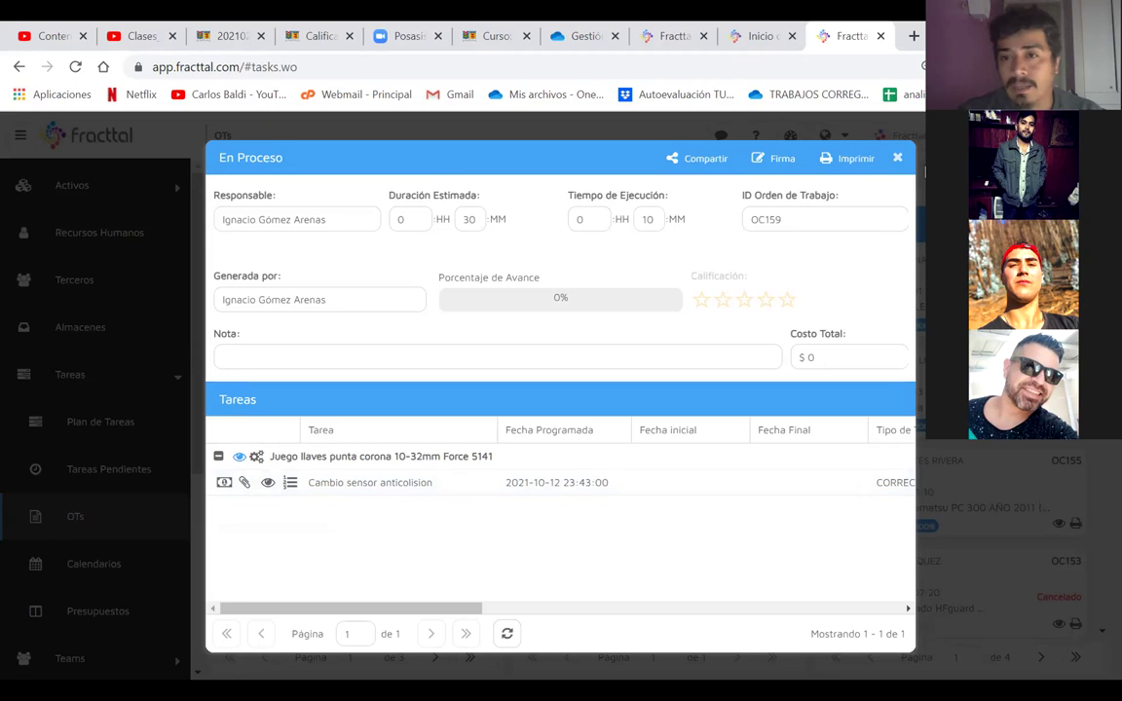
pyautogui.moveTo(443, 608); pyautogui.dragTo(394, 198)
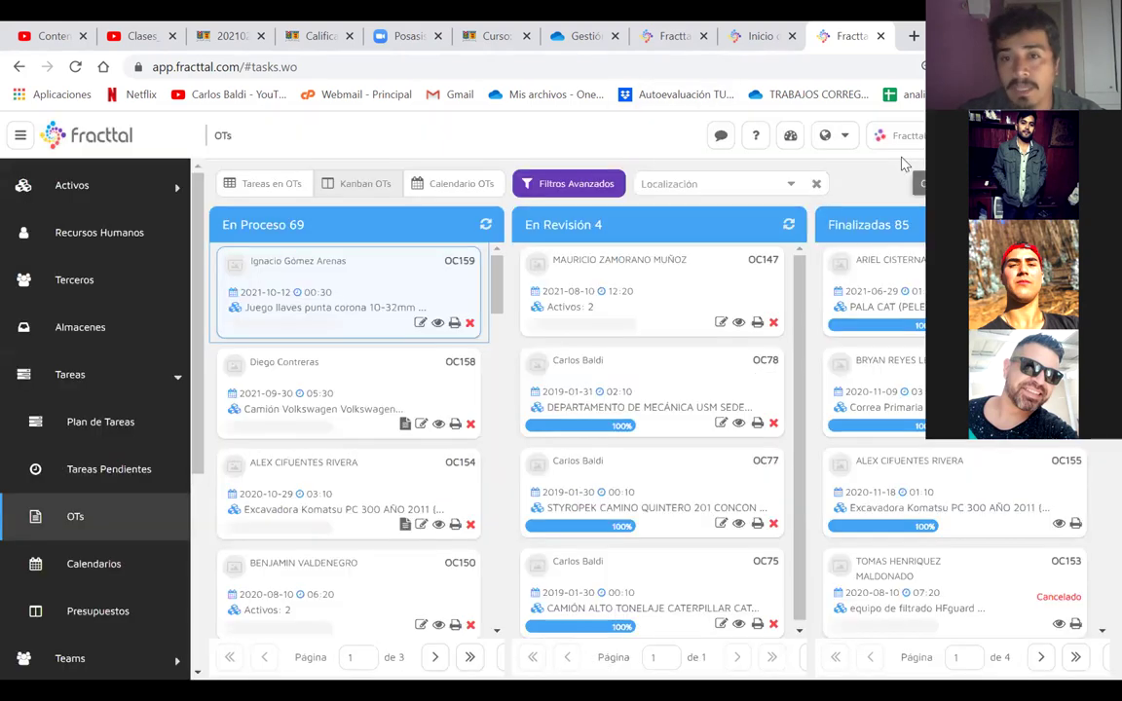
pyautogui.click(897, 156)
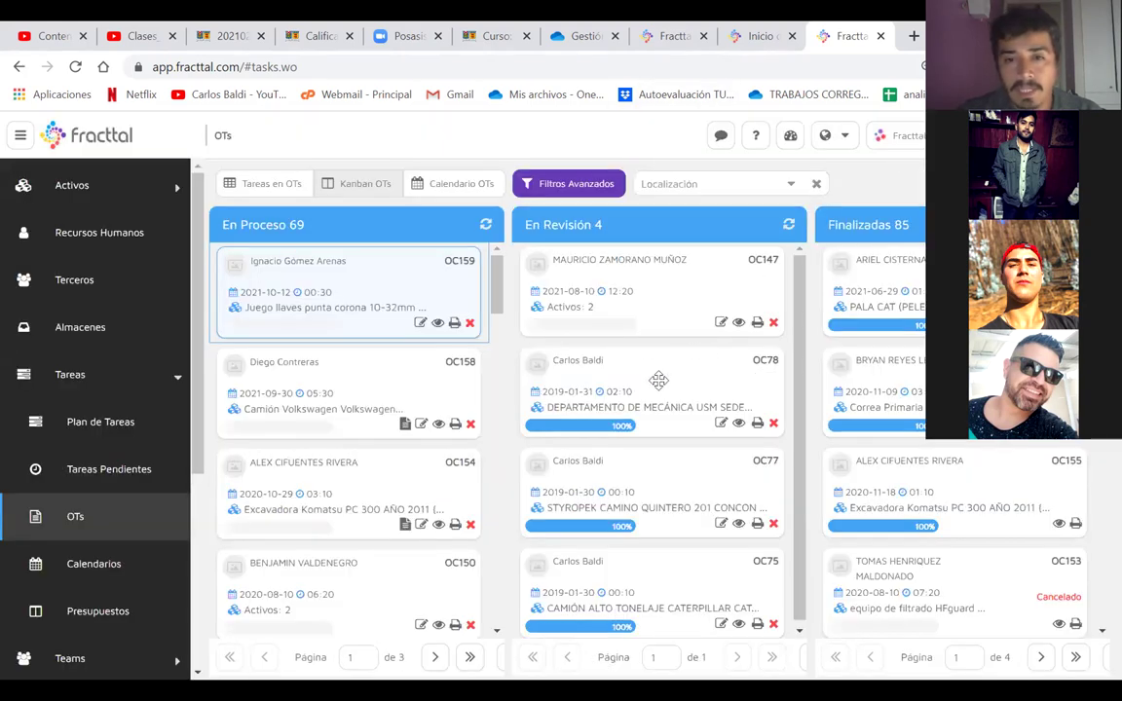
# - Open the in-review work order for DEPARTAMENTO DE MECÁNICA USM and examine all columns of its corrective task
pyautogui.click(614, 353)
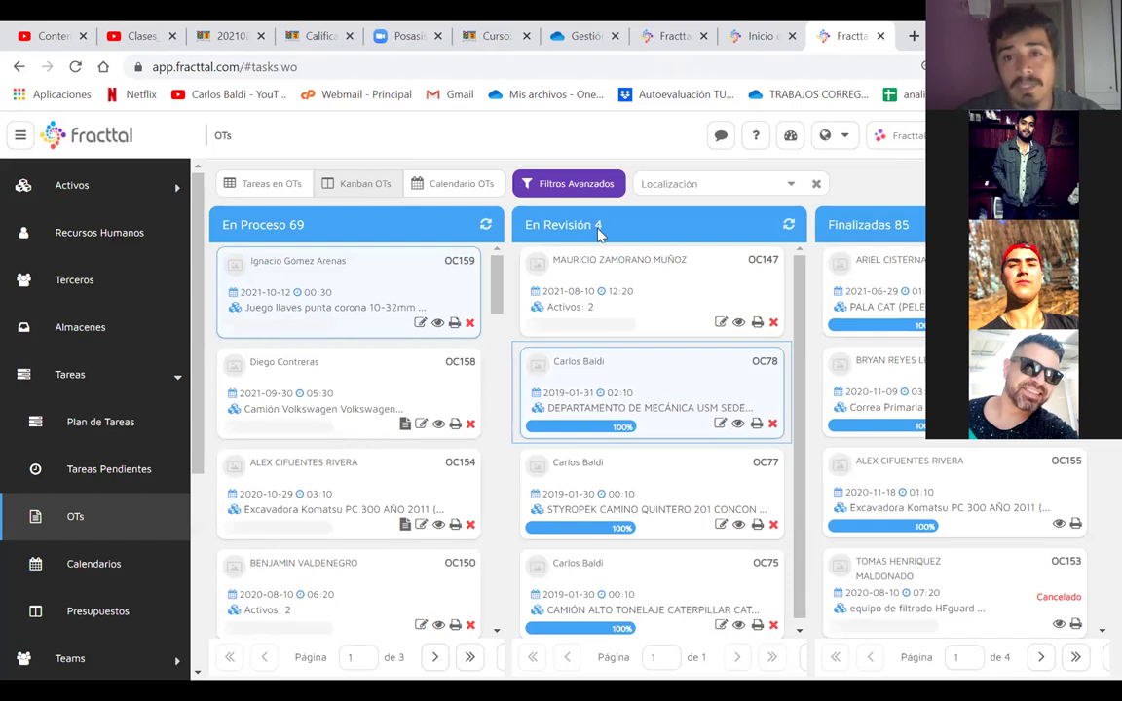
pyautogui.click(738, 426)
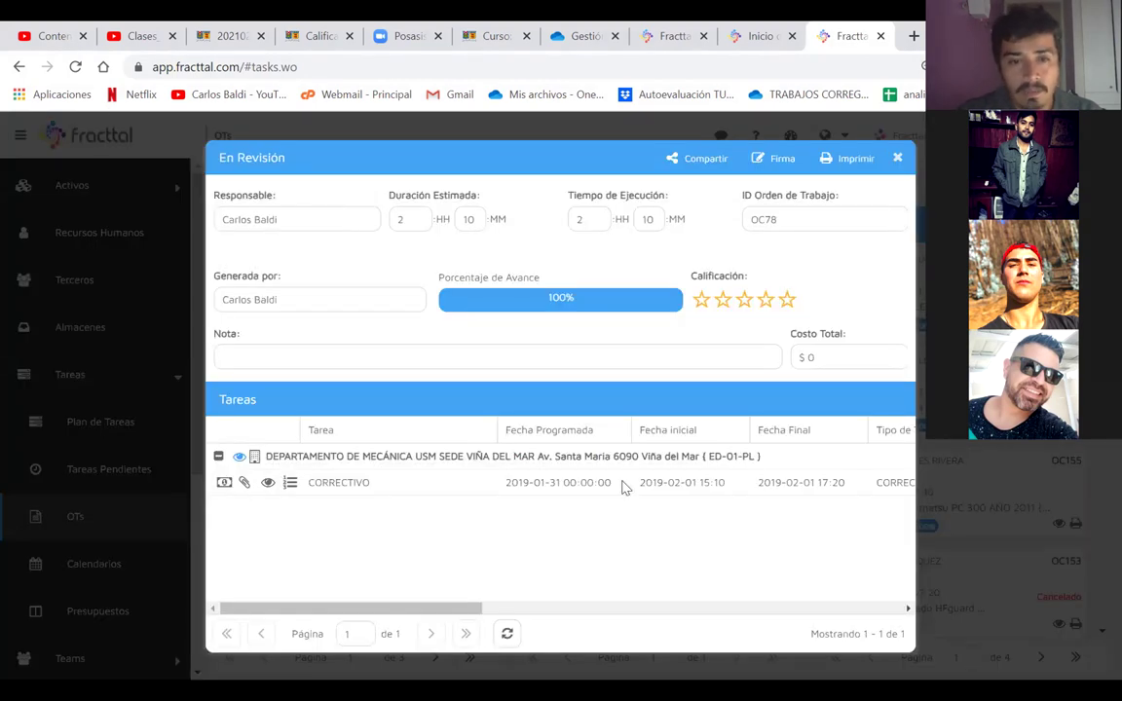
pyautogui.hscroll(10, 624, 487)
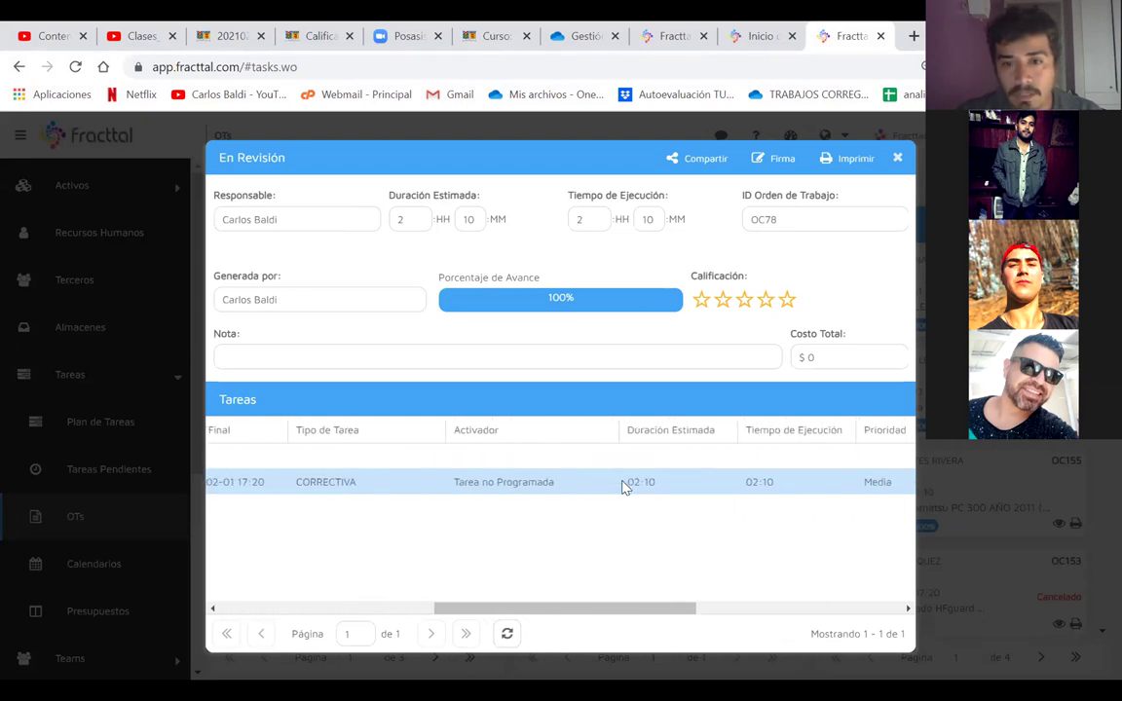
pyautogui.hscroll(10, 624, 487)
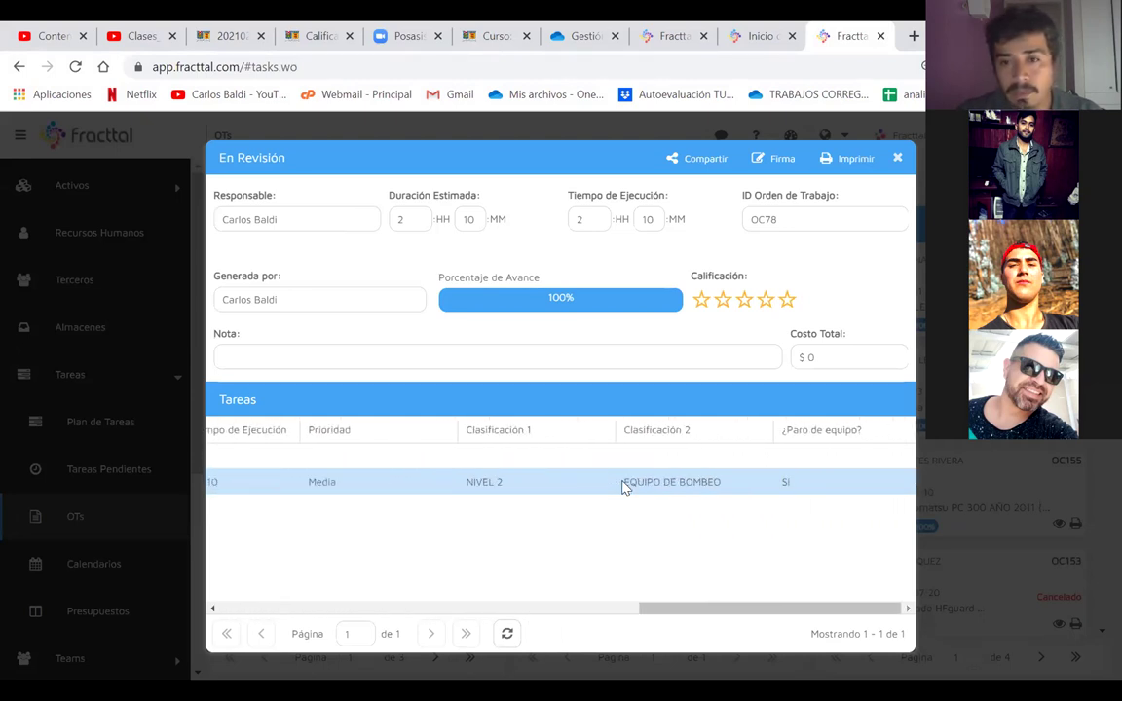
pyautogui.hscroll(-5, 624, 487)
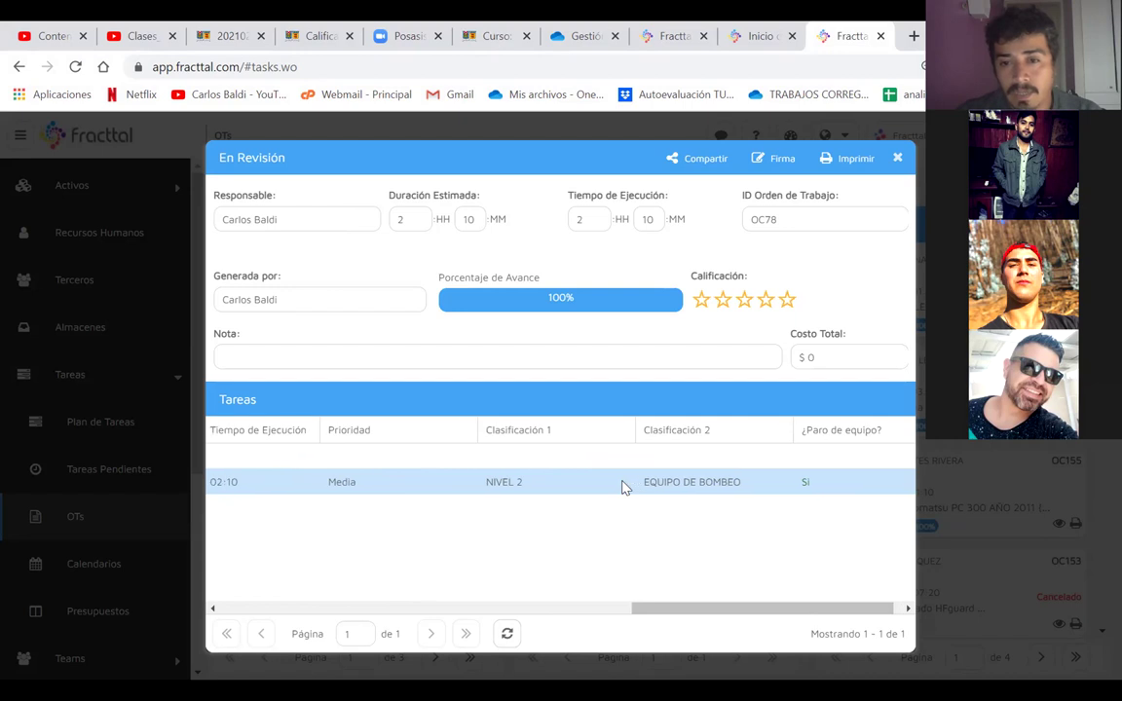
pyautogui.hscroll(-5, 624, 487)
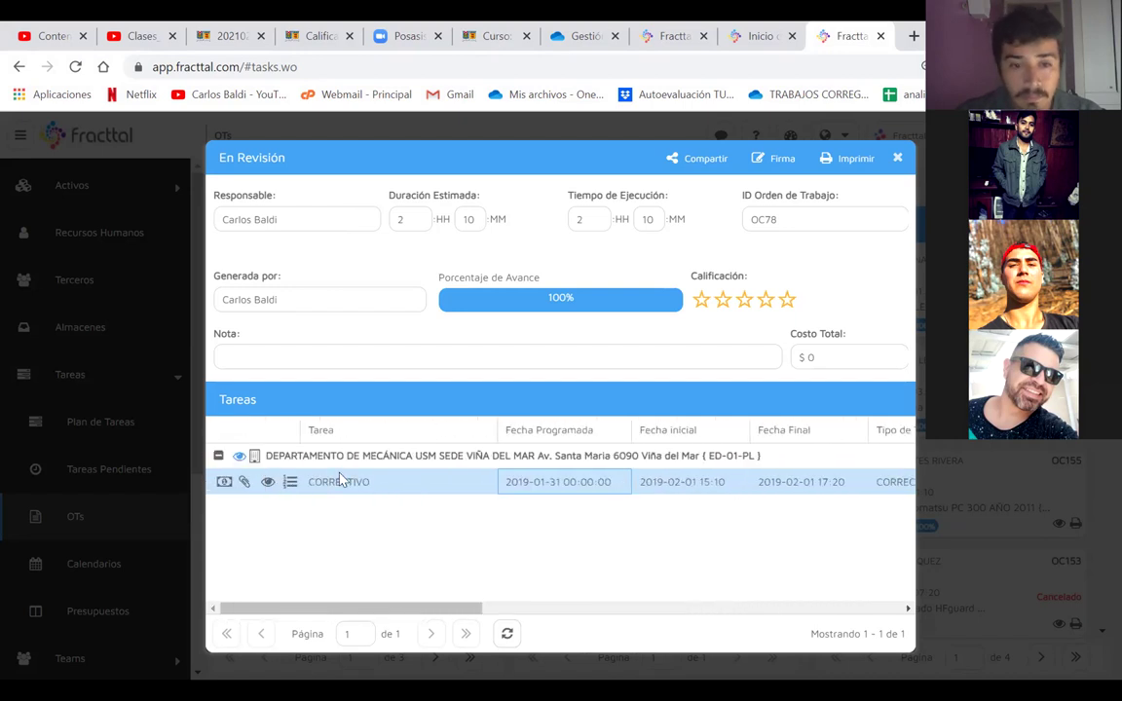
# - Review the CORRECTIVO task's general data, task settings, subtasks and failure information
pyautogui.click(267, 484)
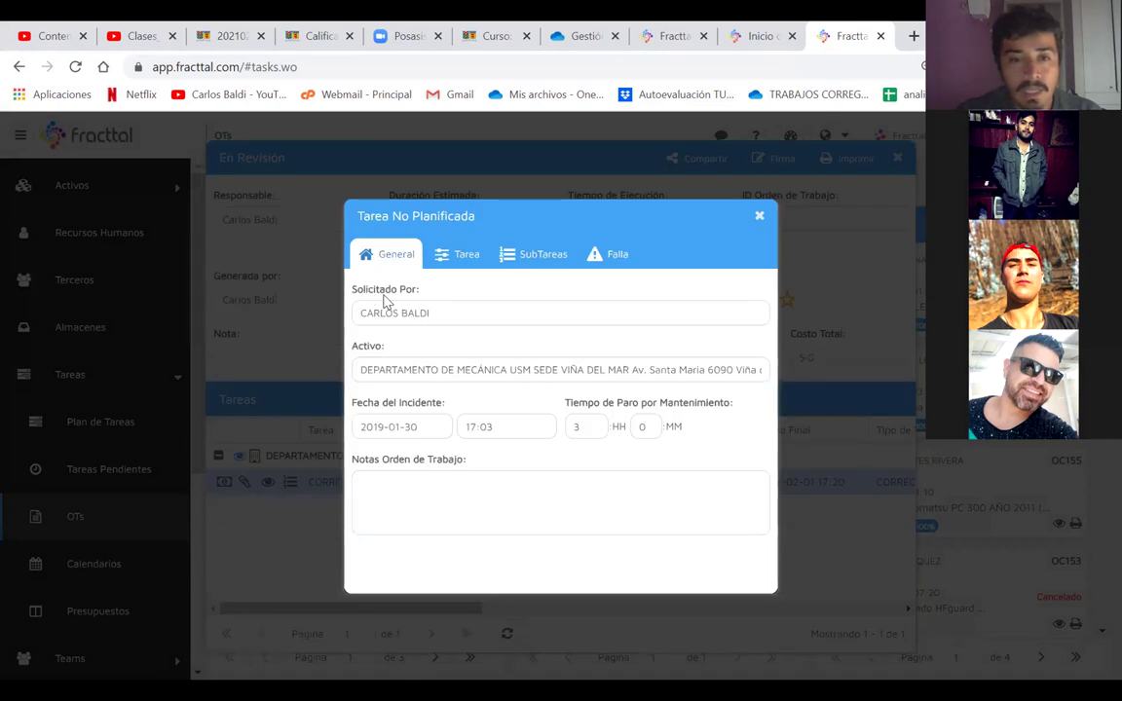
pyautogui.click(468, 256)
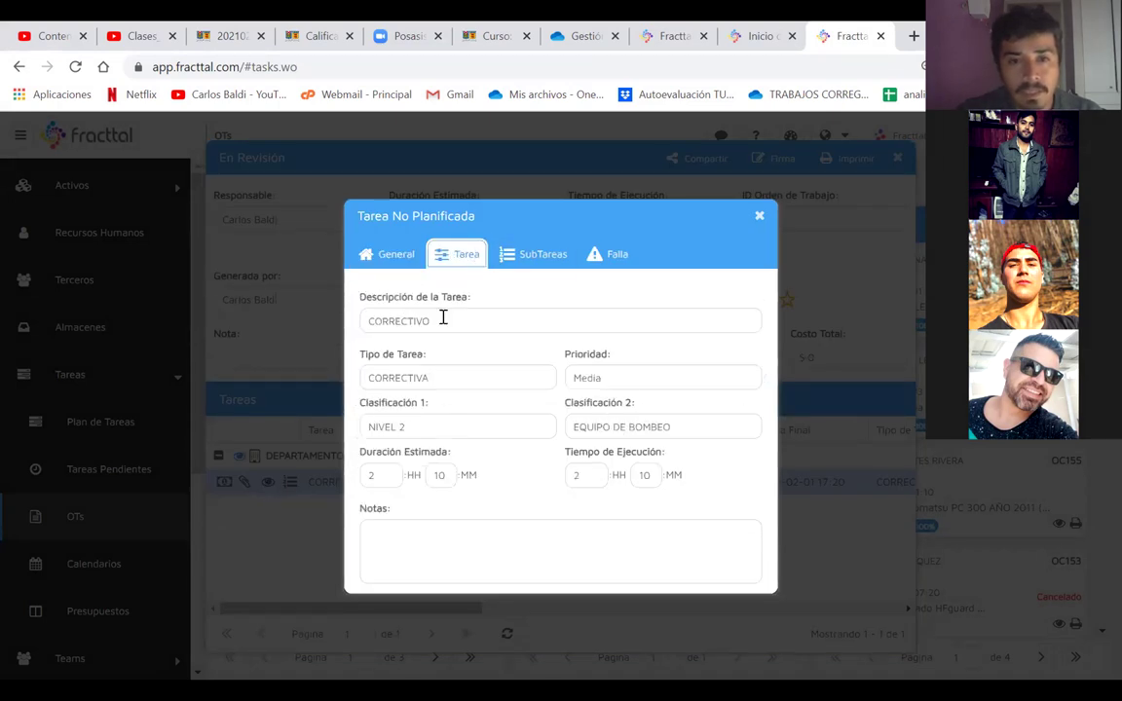
pyautogui.click(541, 259)
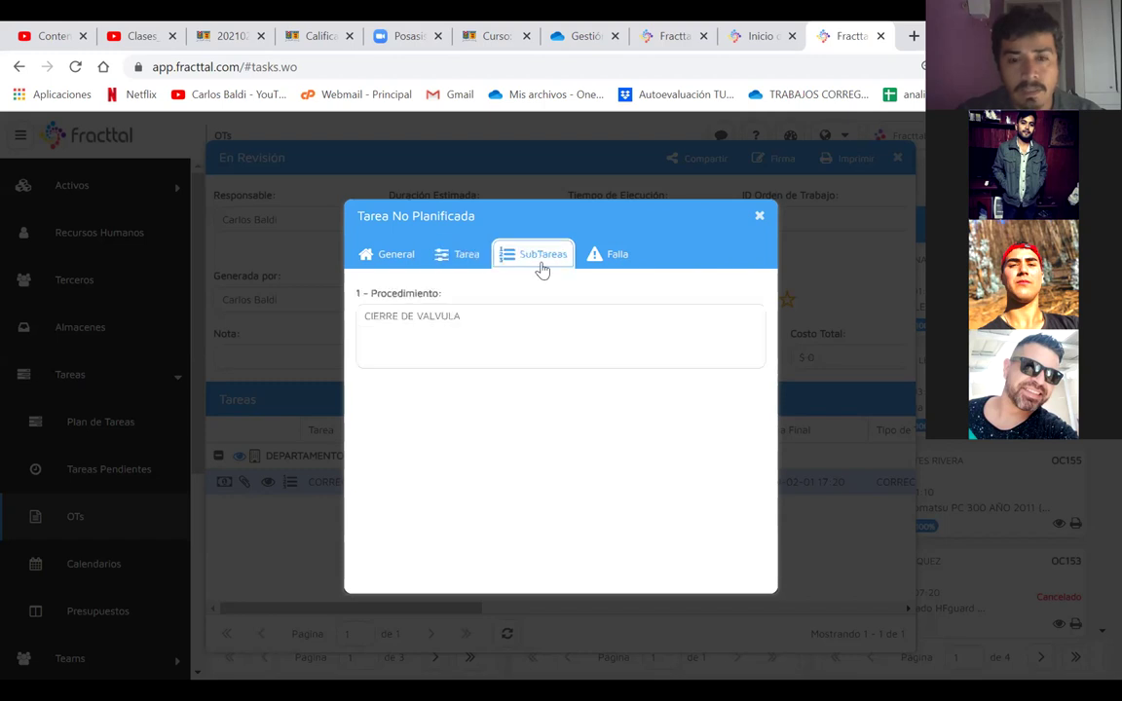
pyautogui.click(623, 251)
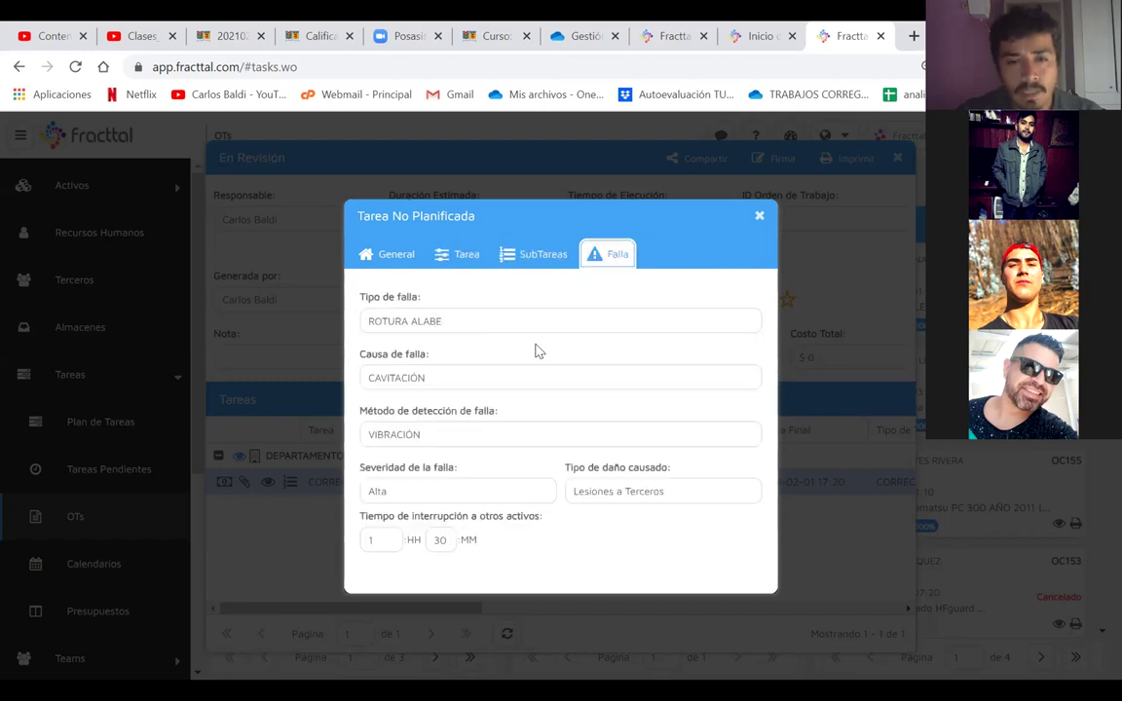
# - Close the open task and order details, move the DEPARTAMENTO DE MECÁNICA USM work order from En Revisión to Finalizadas, and confirm its closure
pyautogui.click(759, 216)
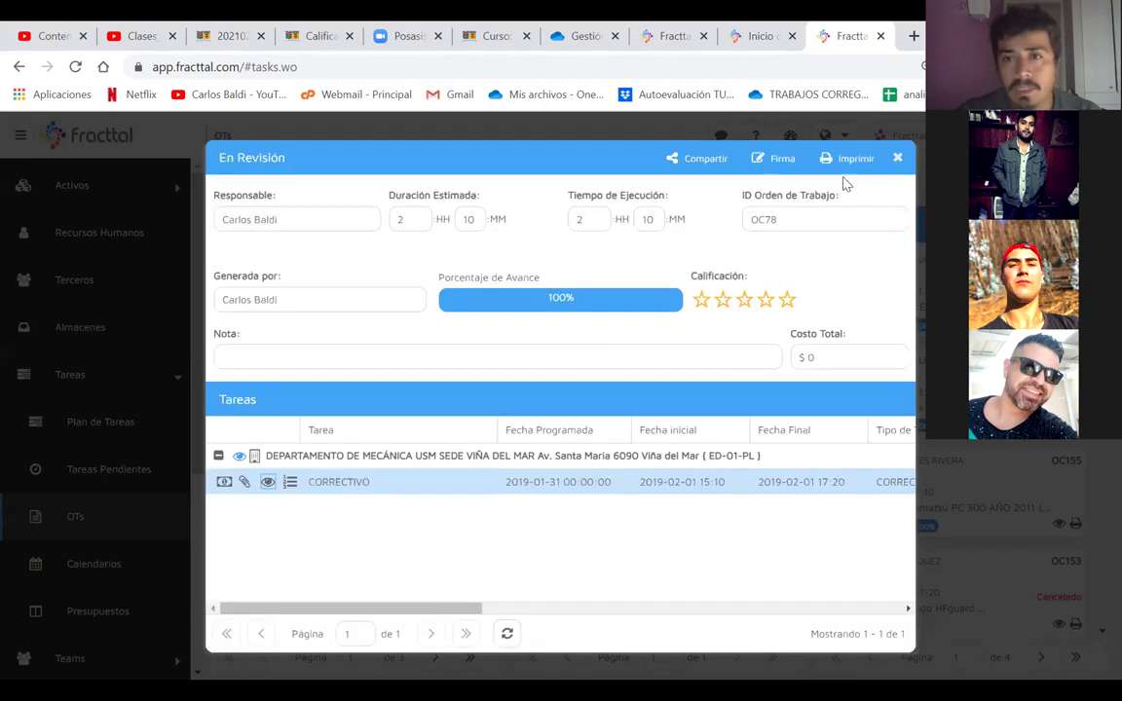
pyautogui.click(896, 159)
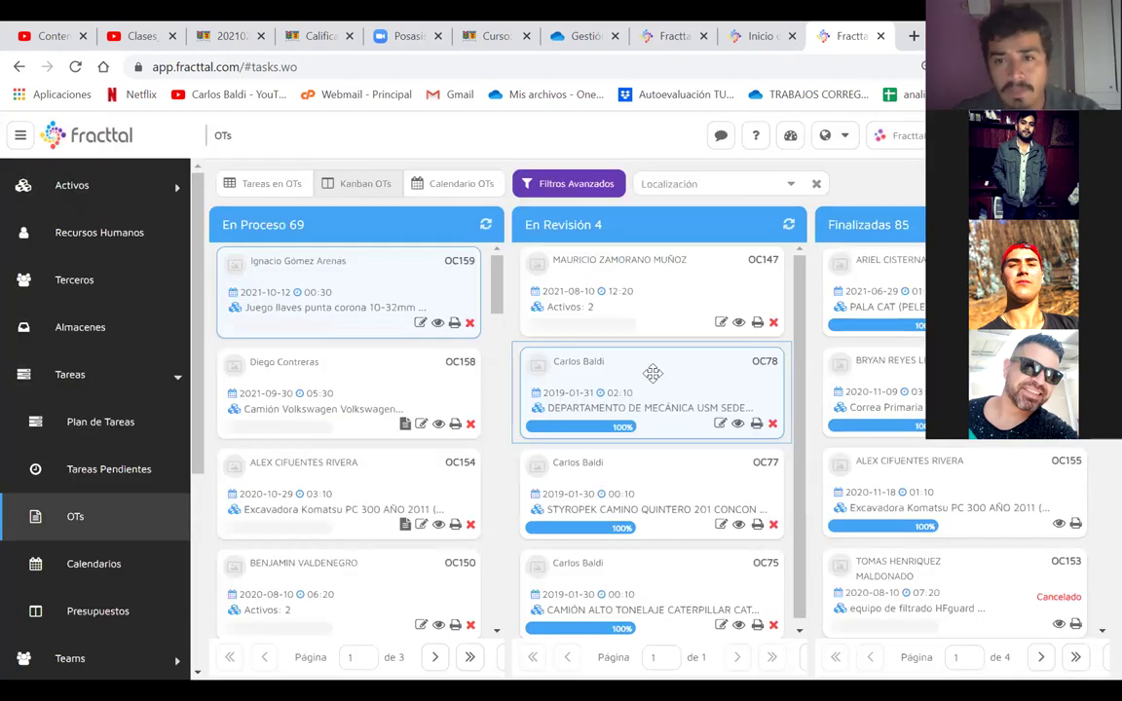
pyautogui.moveTo(749, 295)
pyautogui.mouseDown()
pyautogui.moveTo(704, 360)
pyautogui.moveTo(671, 368)
pyautogui.mouseUp()
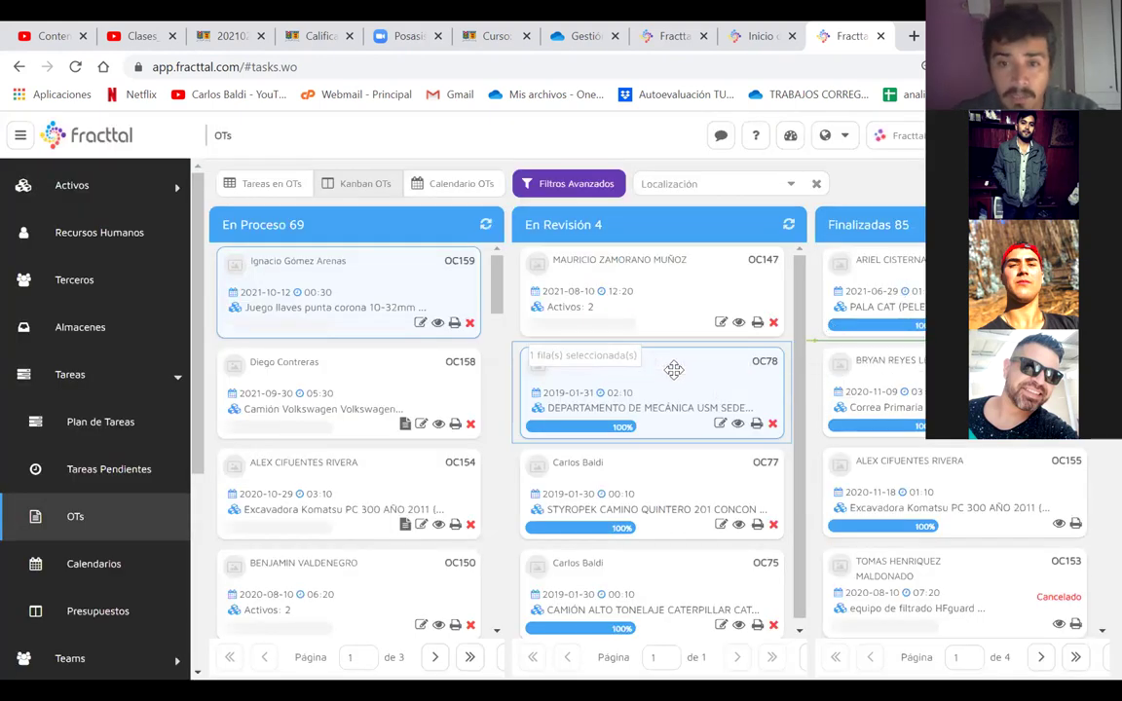
pyautogui.click(922, 285)
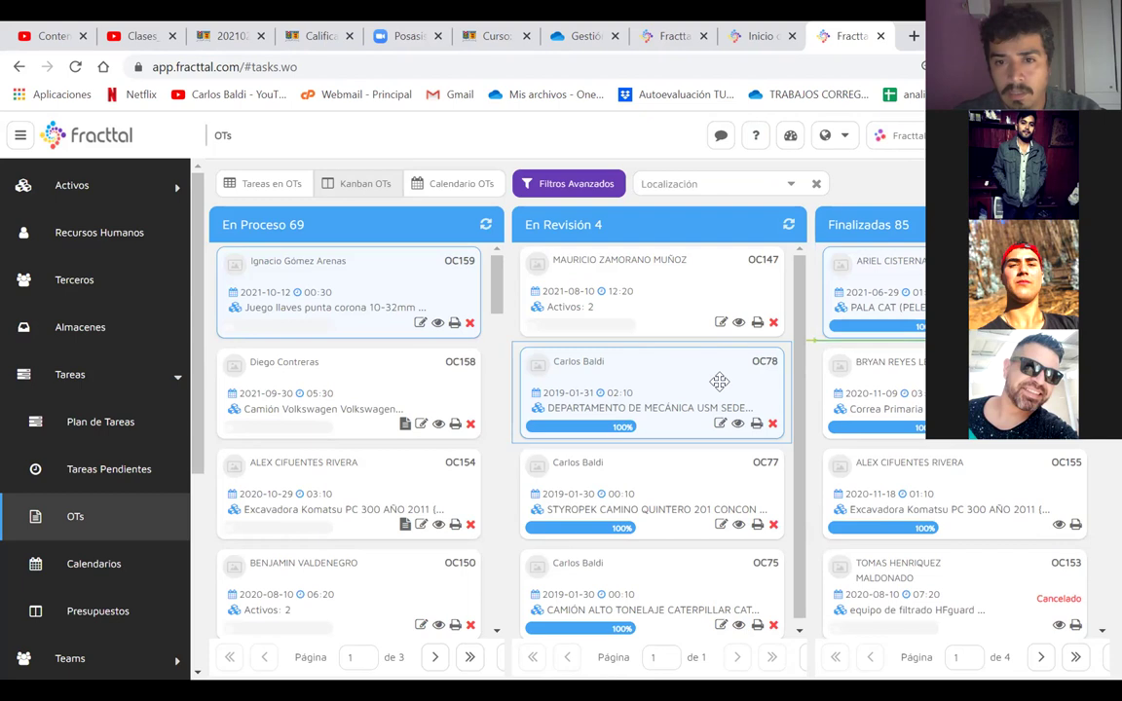
pyautogui.moveTo(718, 380)
pyautogui.mouseDown()
pyautogui.moveTo(892, 352)
pyautogui.moveTo(862, 360)
pyautogui.moveTo(855, 321)
pyautogui.mouseUp()
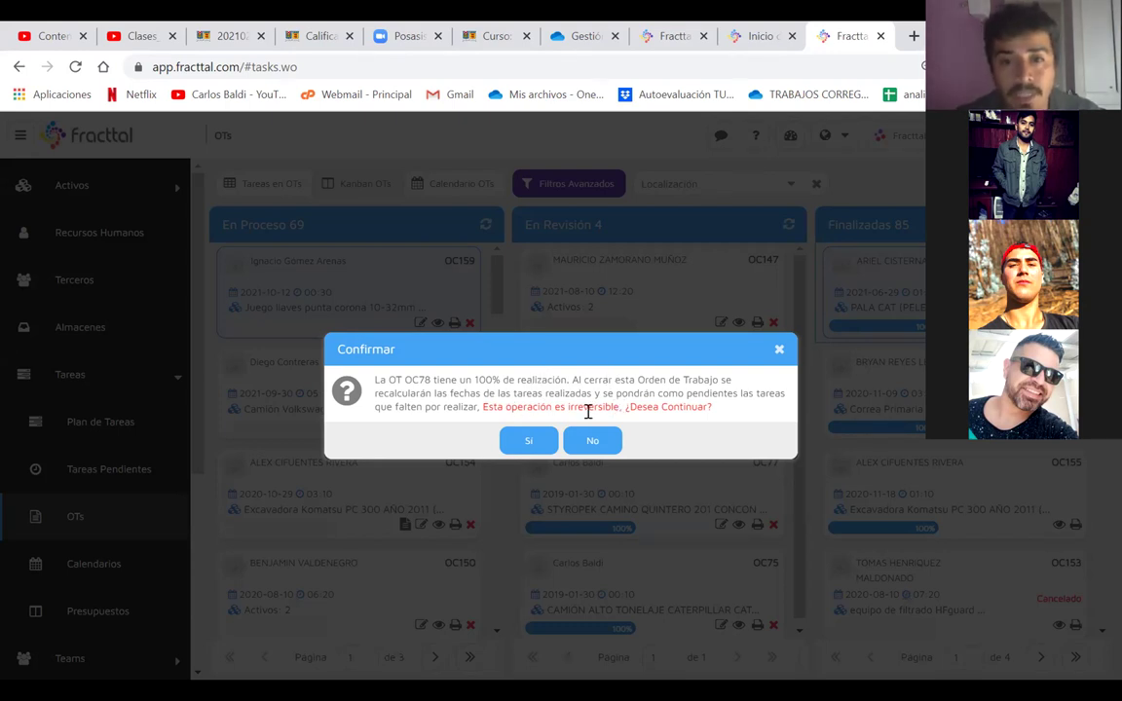
pyautogui.click(530, 443)
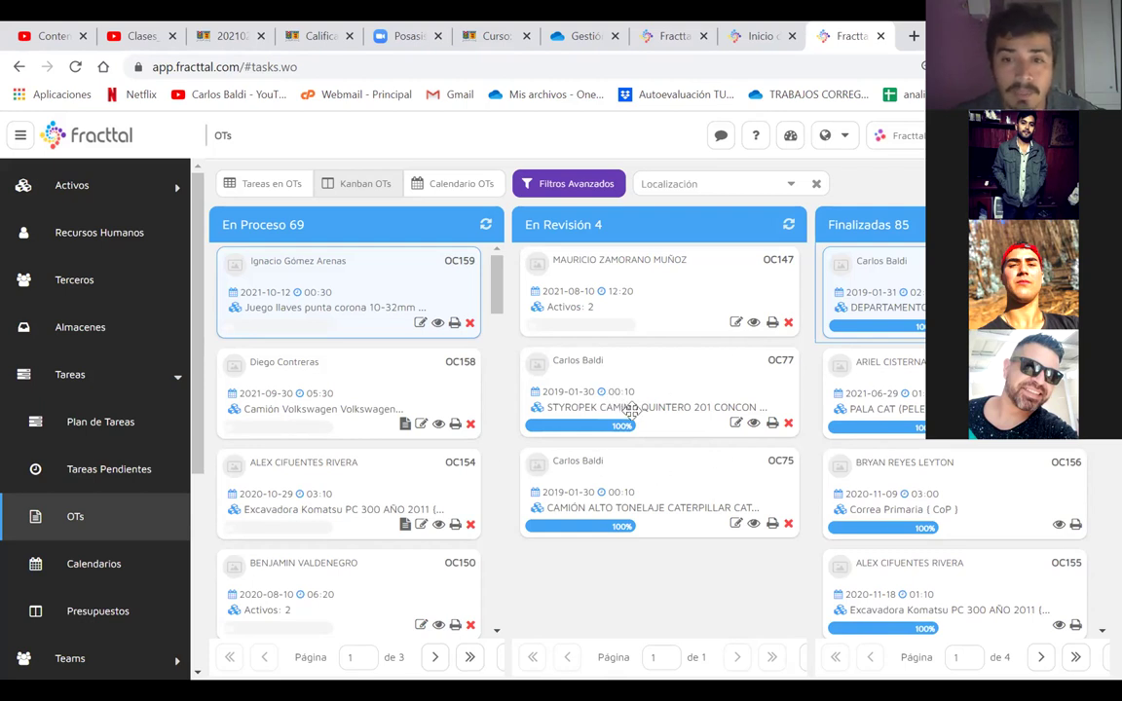
# - Inspect the cancellation reasons offered for the STYROPEK CAMINO QUINTERO work order, and leave without cancelling the order
pyautogui.click(788, 424)
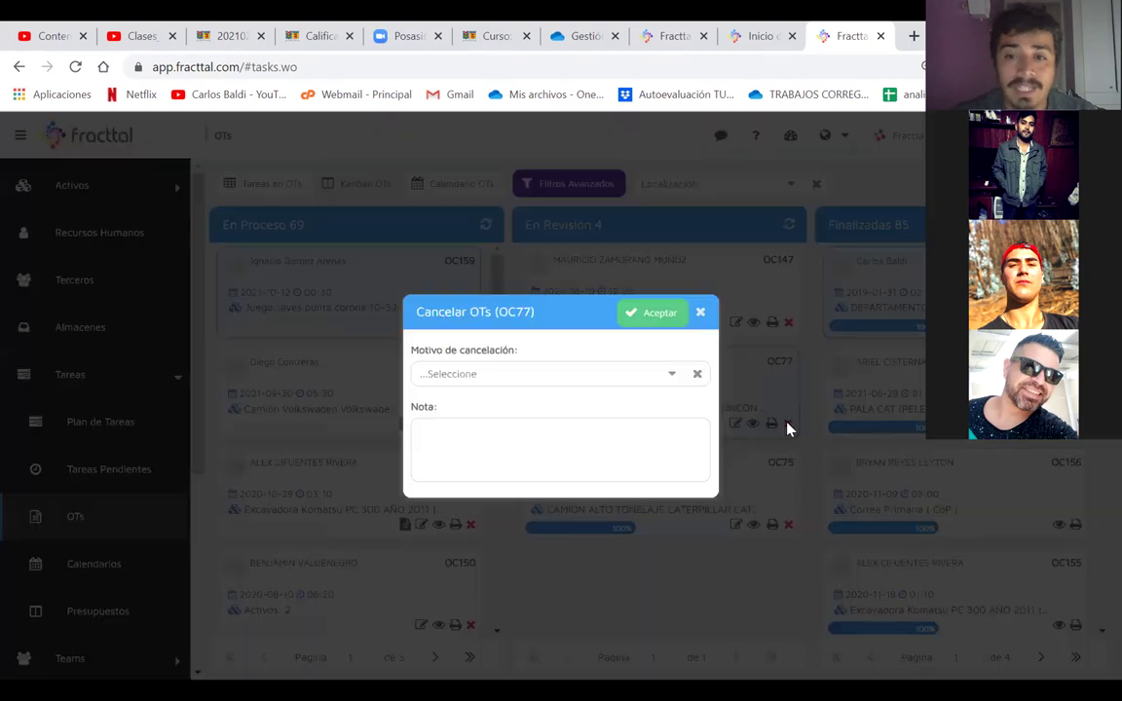
pyautogui.click(672, 376)
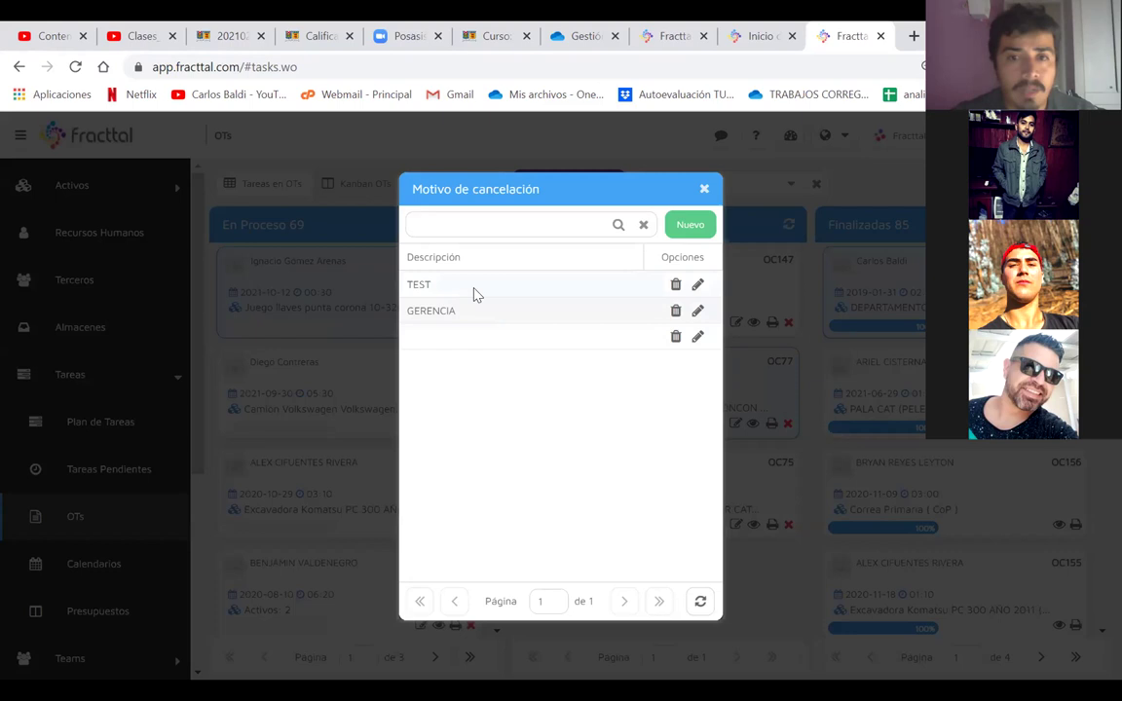
pyautogui.click(704, 191)
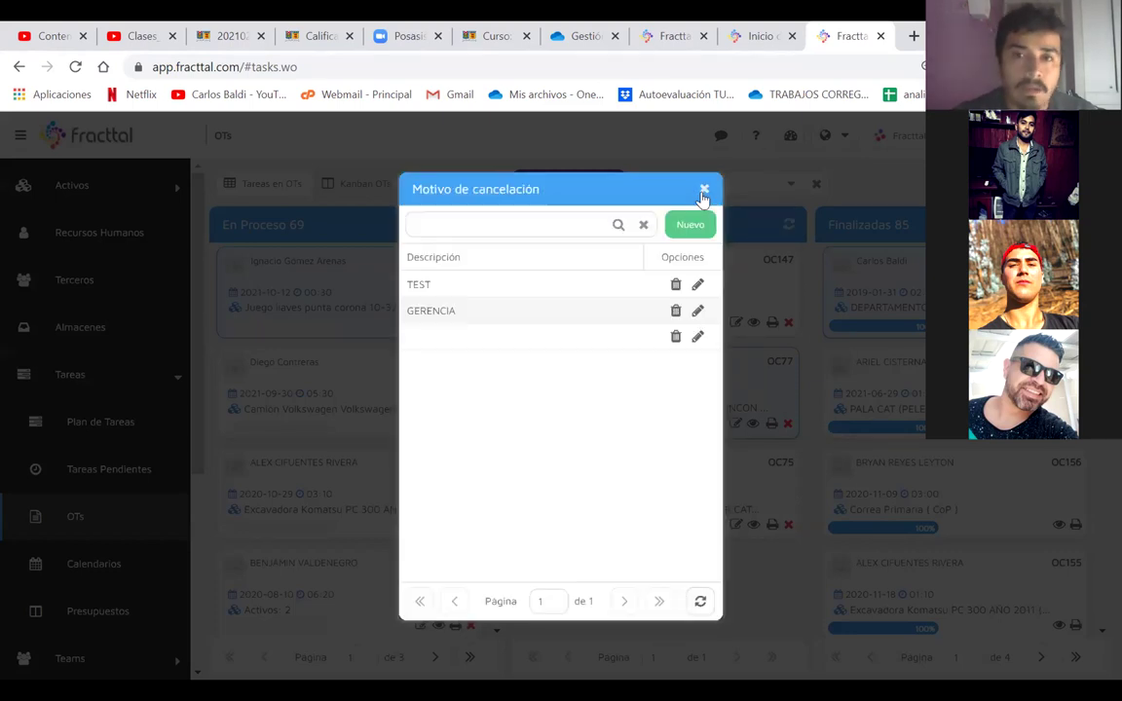
pyautogui.click(704, 189)
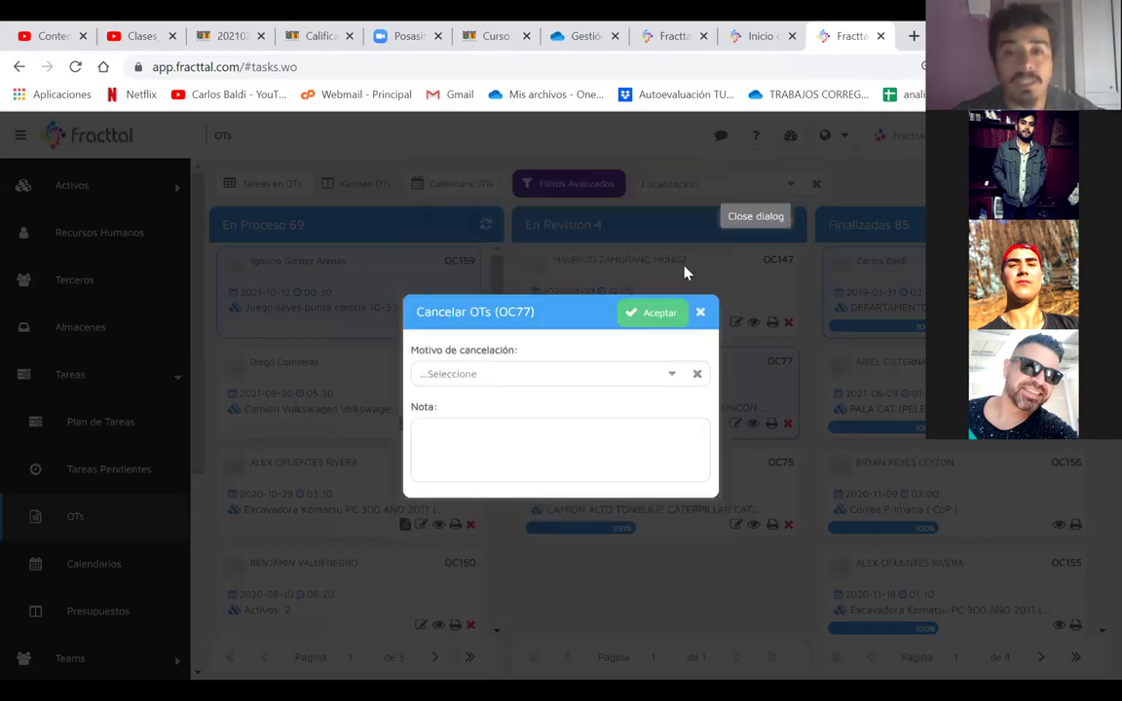
pyautogui.click(703, 311)
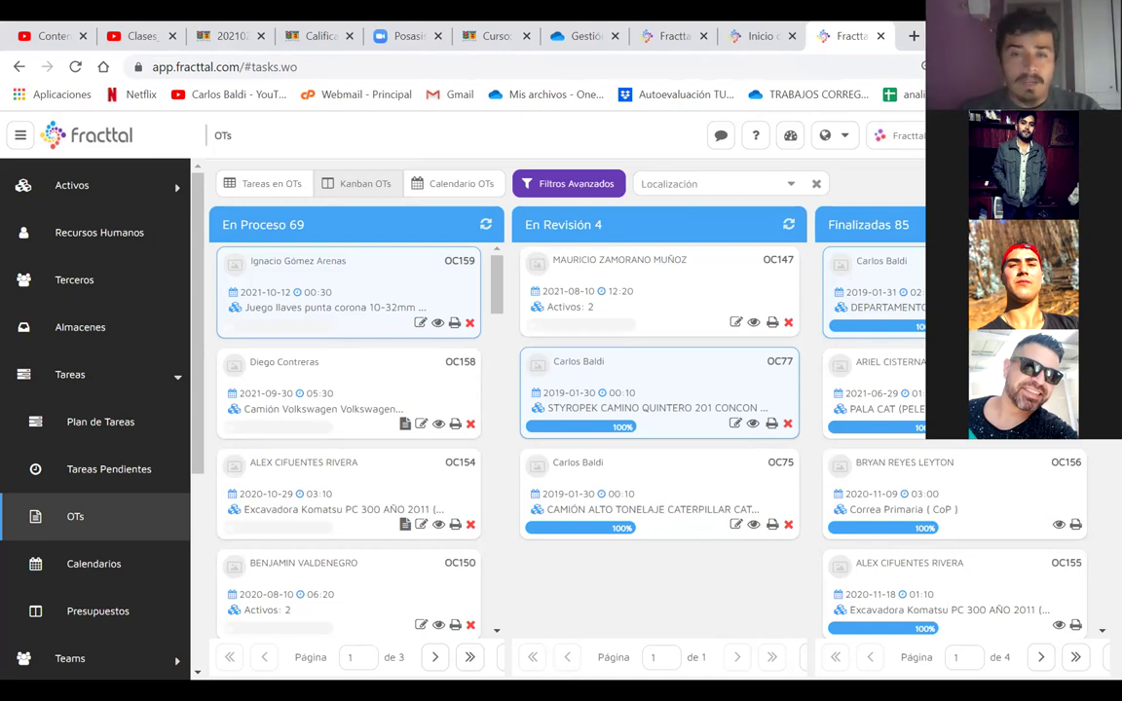
# - Look through the completed and cancelled work orders on the first page of the Finalizadas column
pyautogui.scroll(-20, 954, 438)
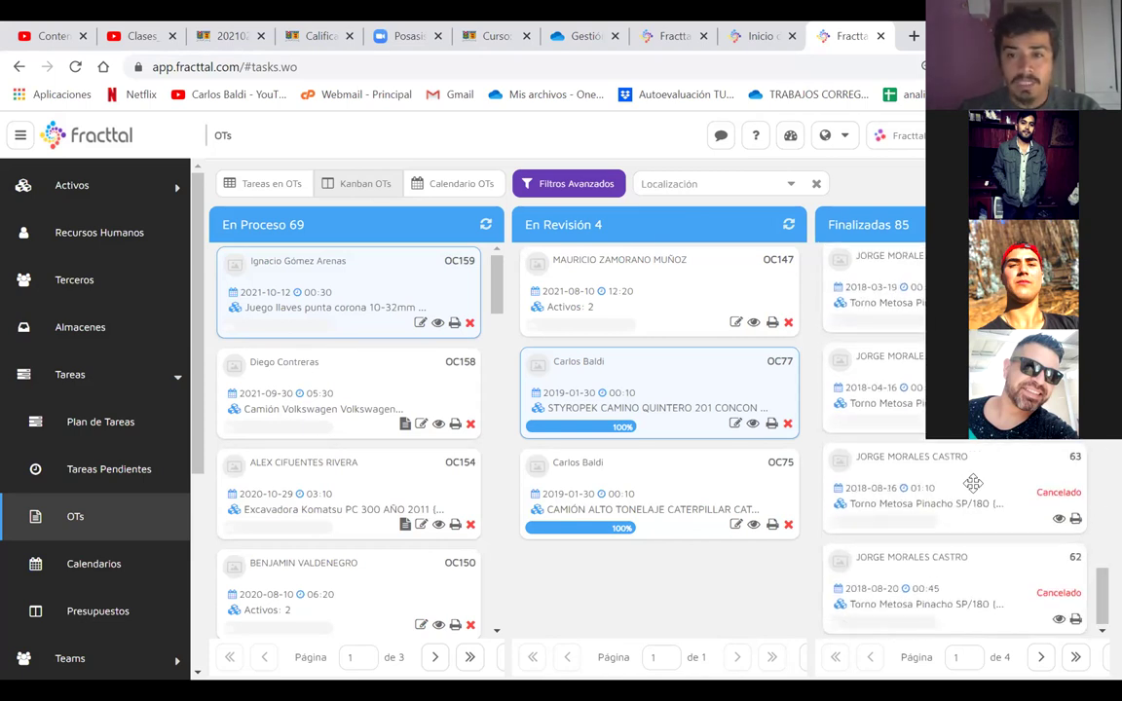
pyautogui.scroll(3, 974, 483)
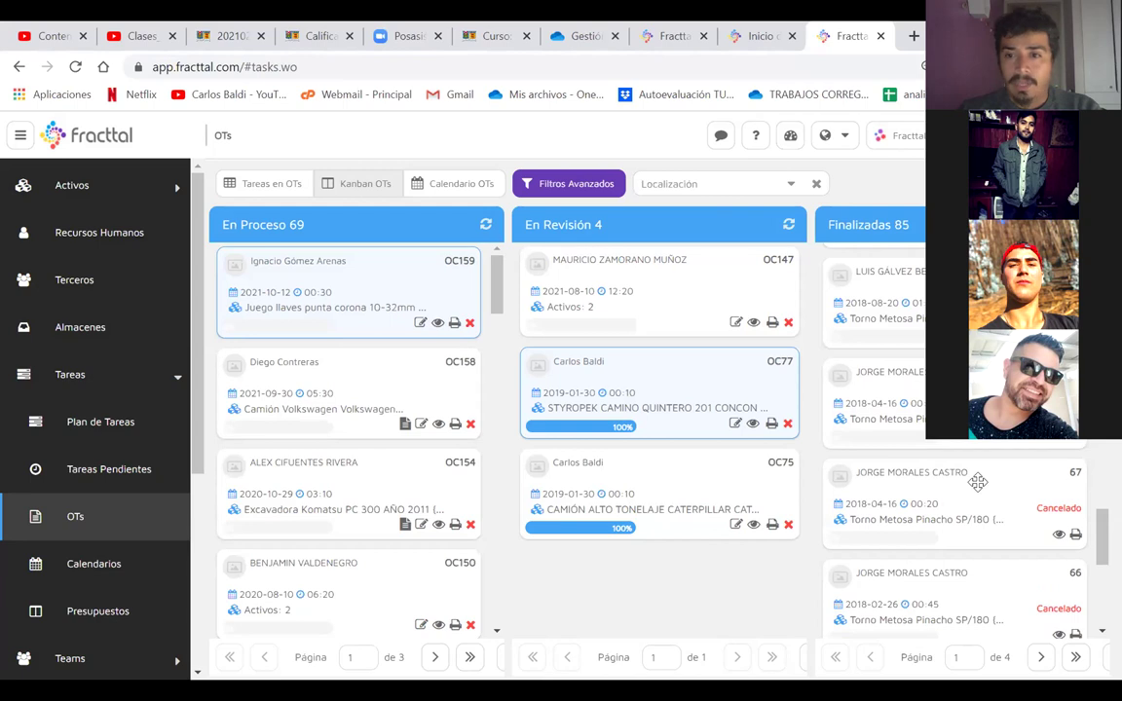
pyautogui.scroll(10, 976, 482)
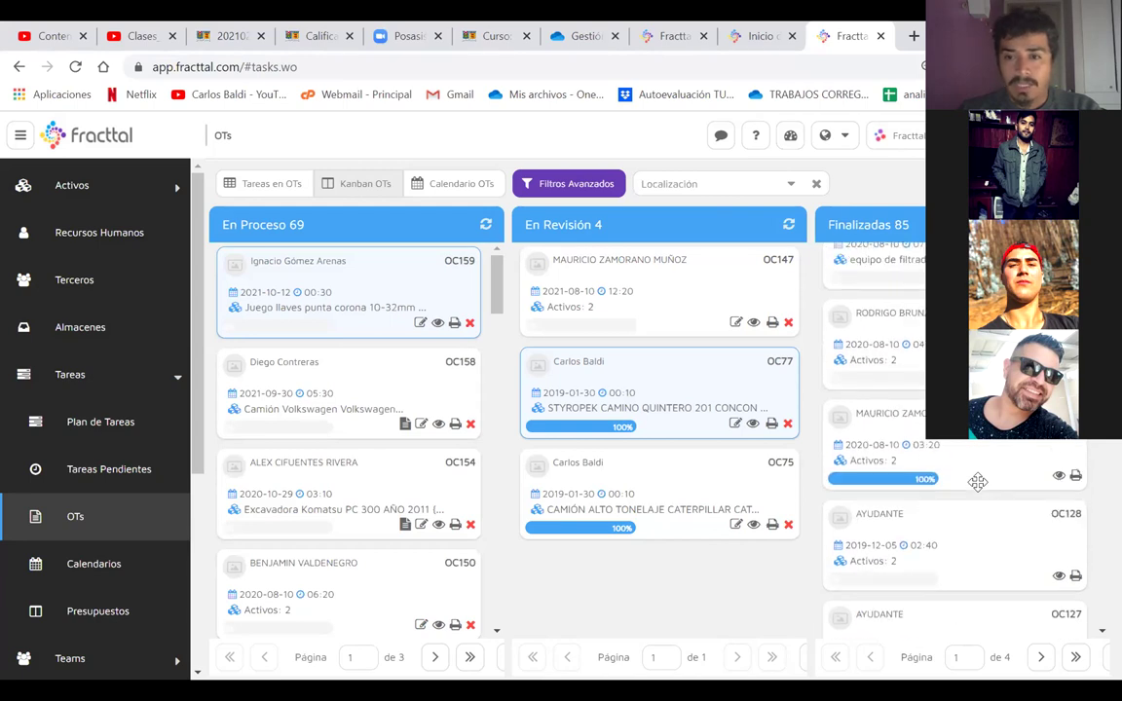
pyautogui.click(939, 445)
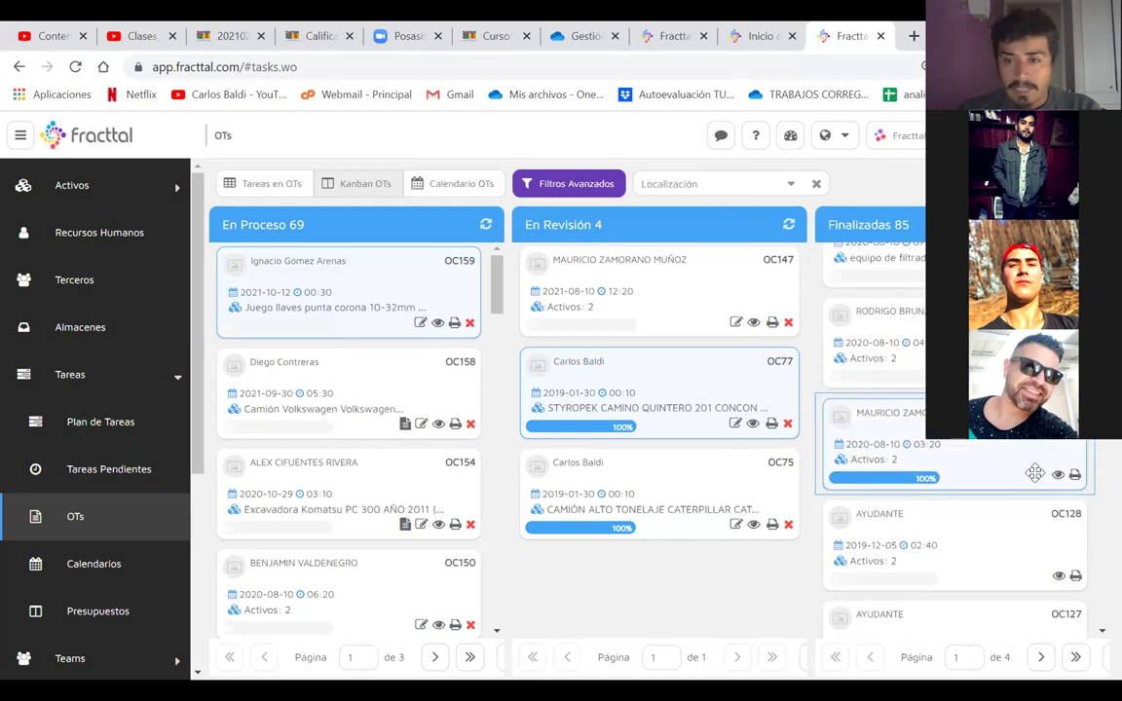
pyautogui.scroll(2, 1033, 473)
pyautogui.scroll(3, 1034, 473)
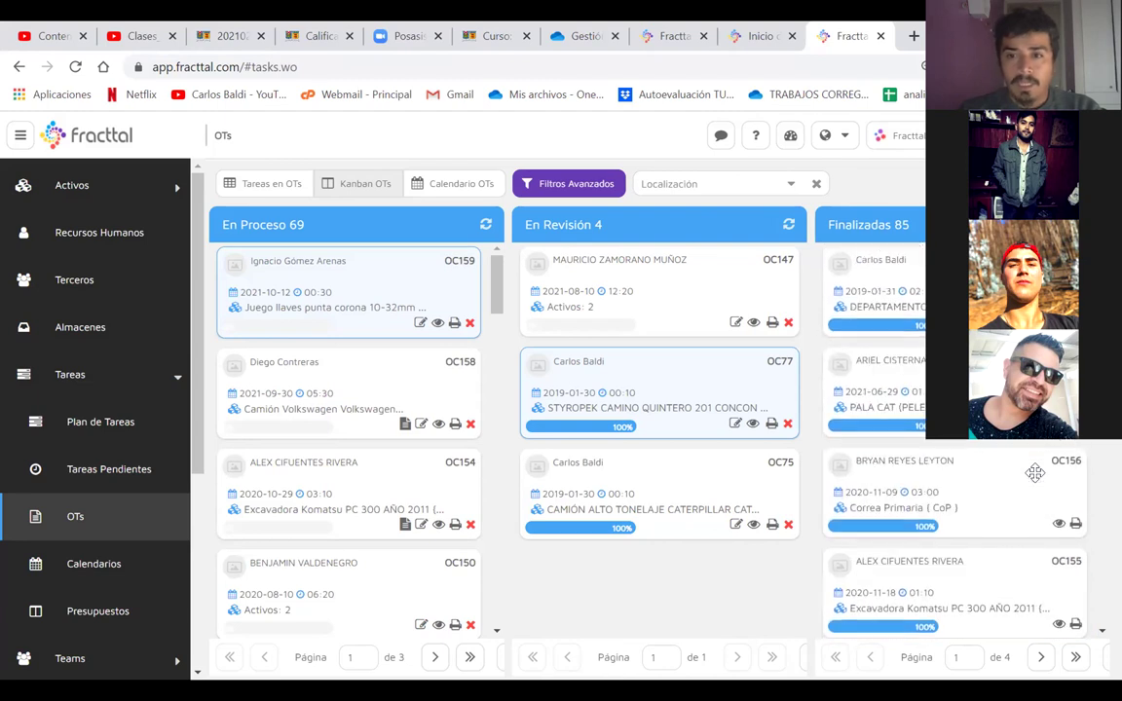
pyautogui.scroll(-10, 988, 458)
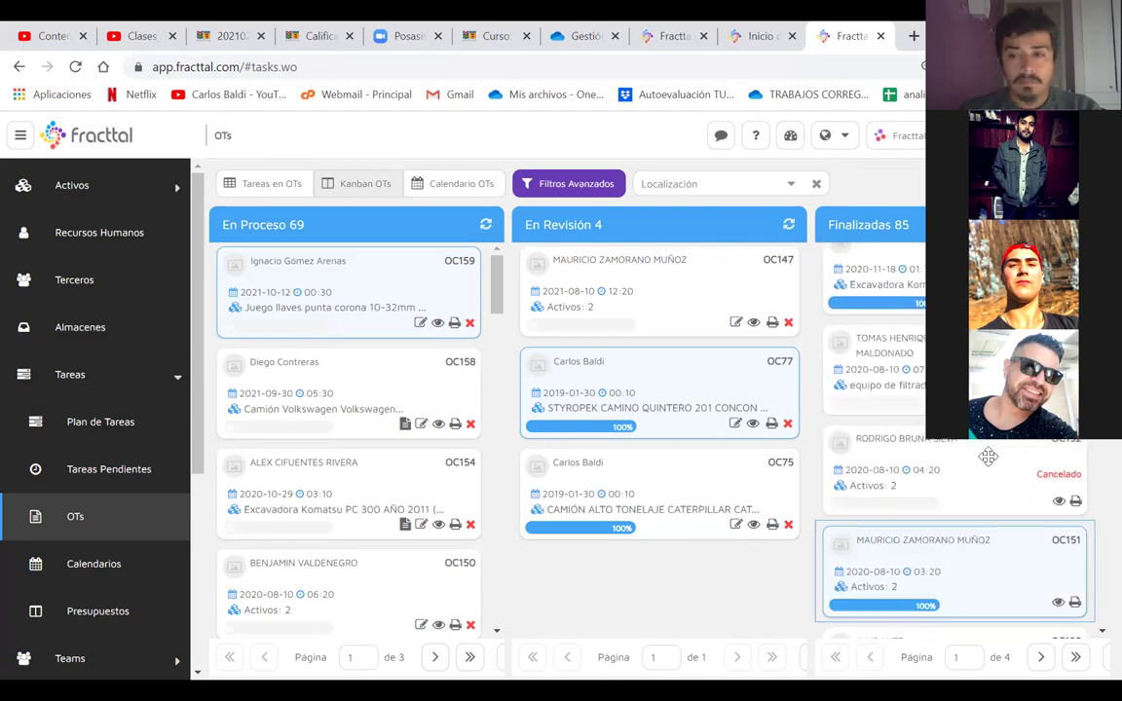
pyautogui.scroll(5, 989, 457)
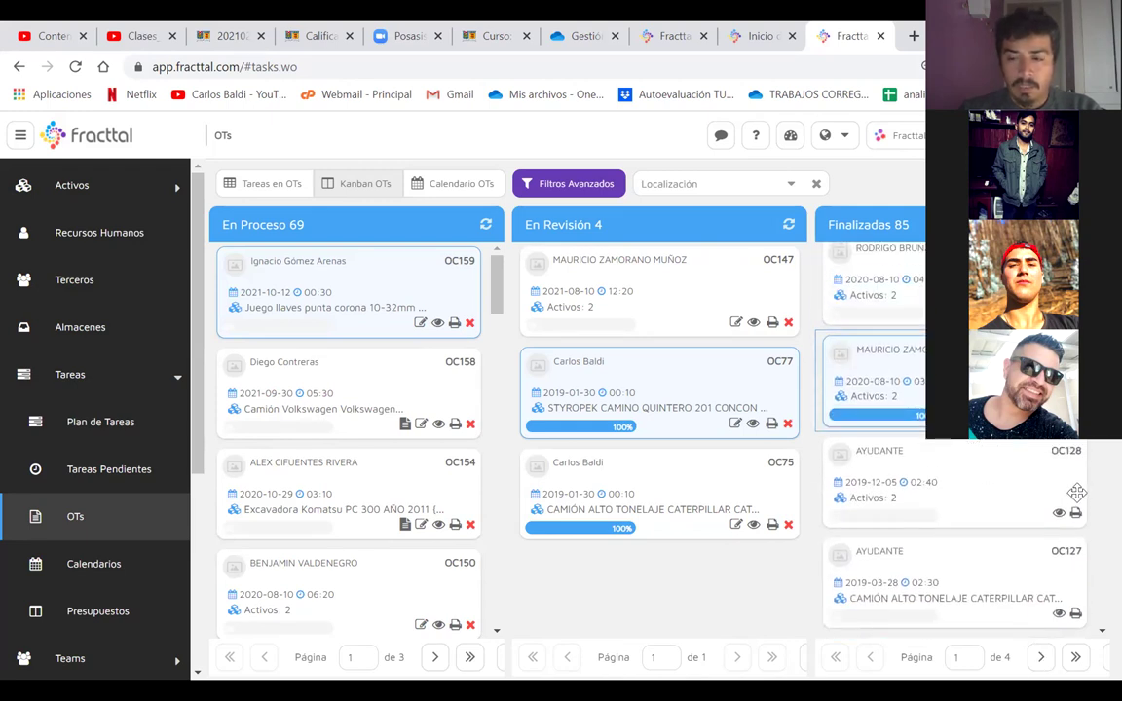
# - Go to page 4 of the Finalizadas column and examine its oldest work orders
pyautogui.click(1041, 658)
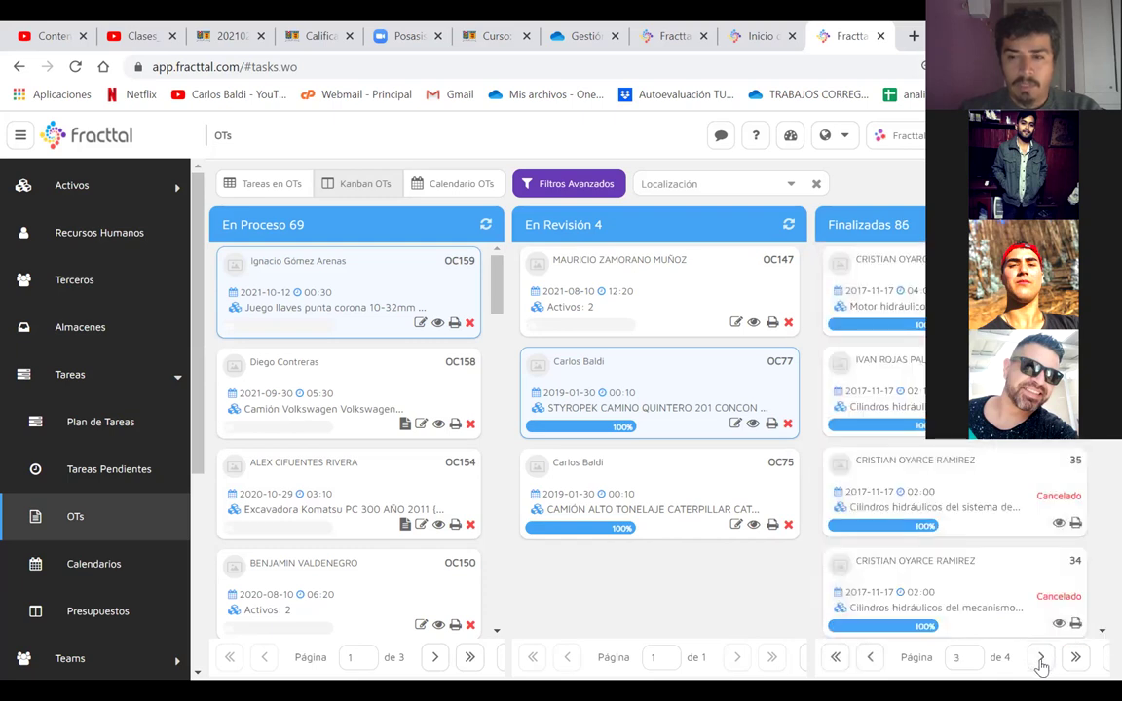
pyautogui.click(1041, 662)
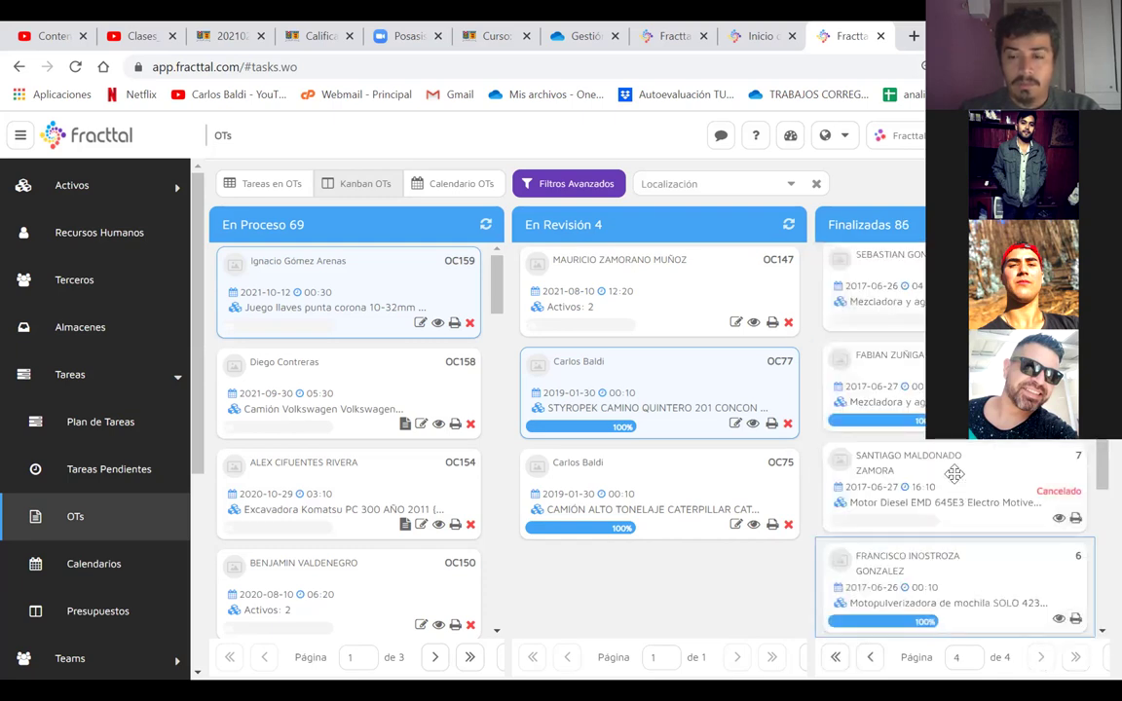
pyautogui.scroll(-5, 954, 474)
pyautogui.scroll(-2, 954, 474)
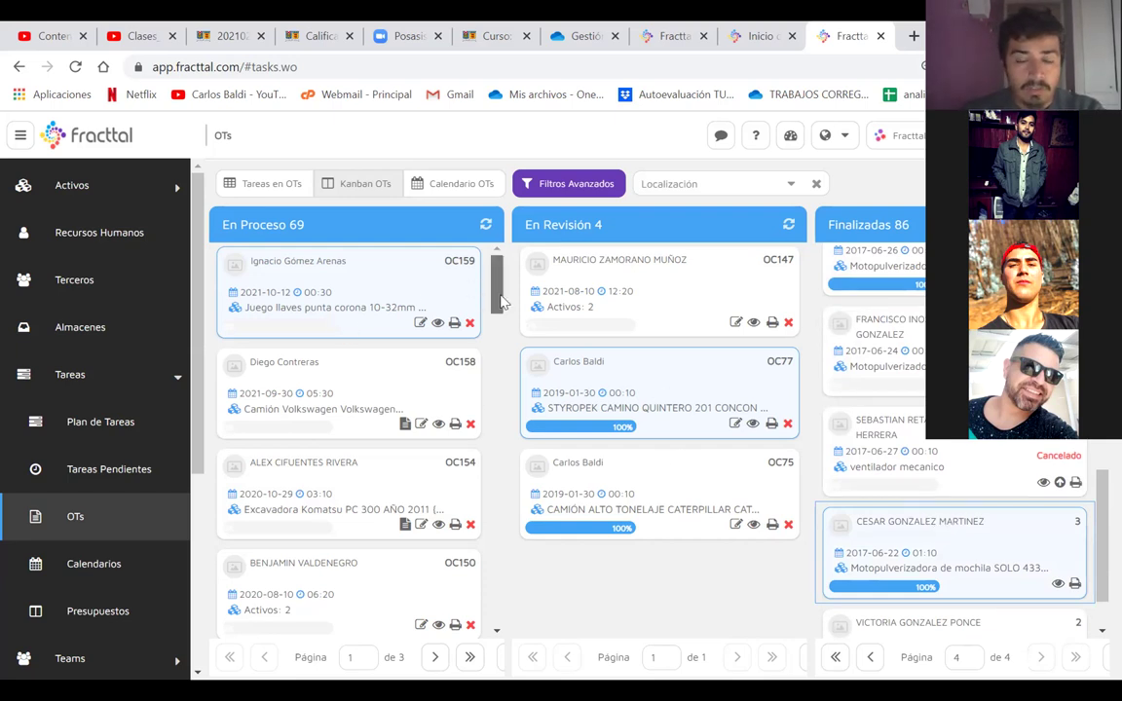
# - Examine the En Proceso work orders through to page 3, and return to the Plan de Tareas list
pyautogui.moveTo(498, 295); pyautogui.dragTo(501, 563)
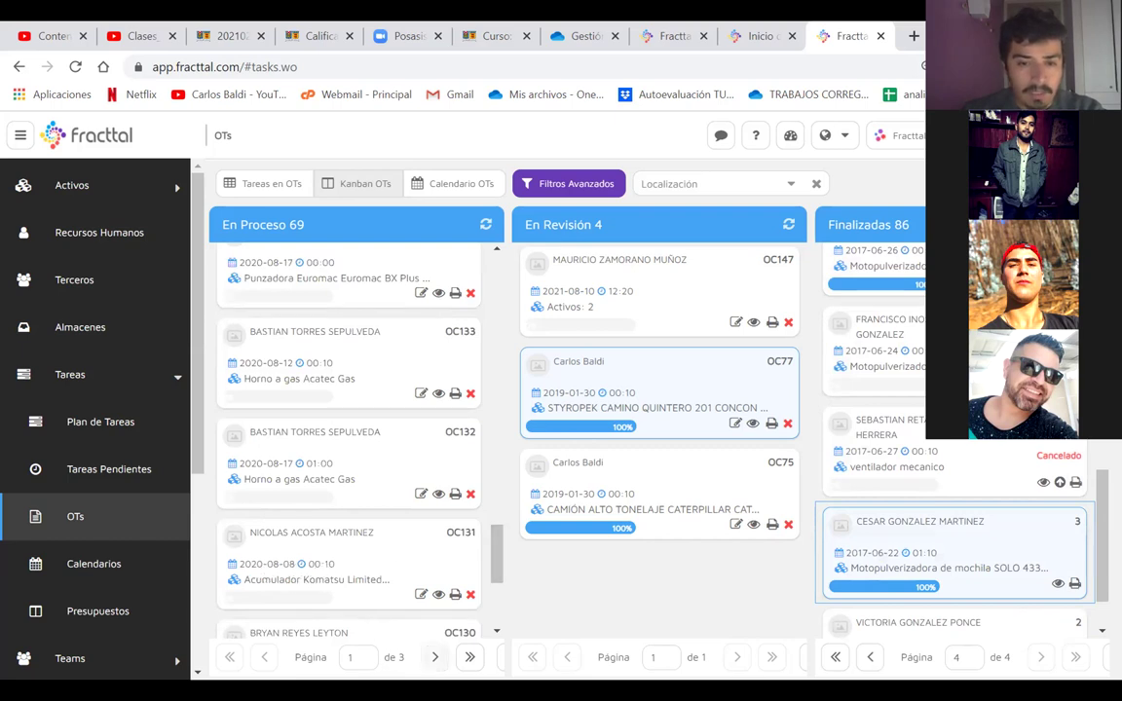
pyautogui.click(469, 657)
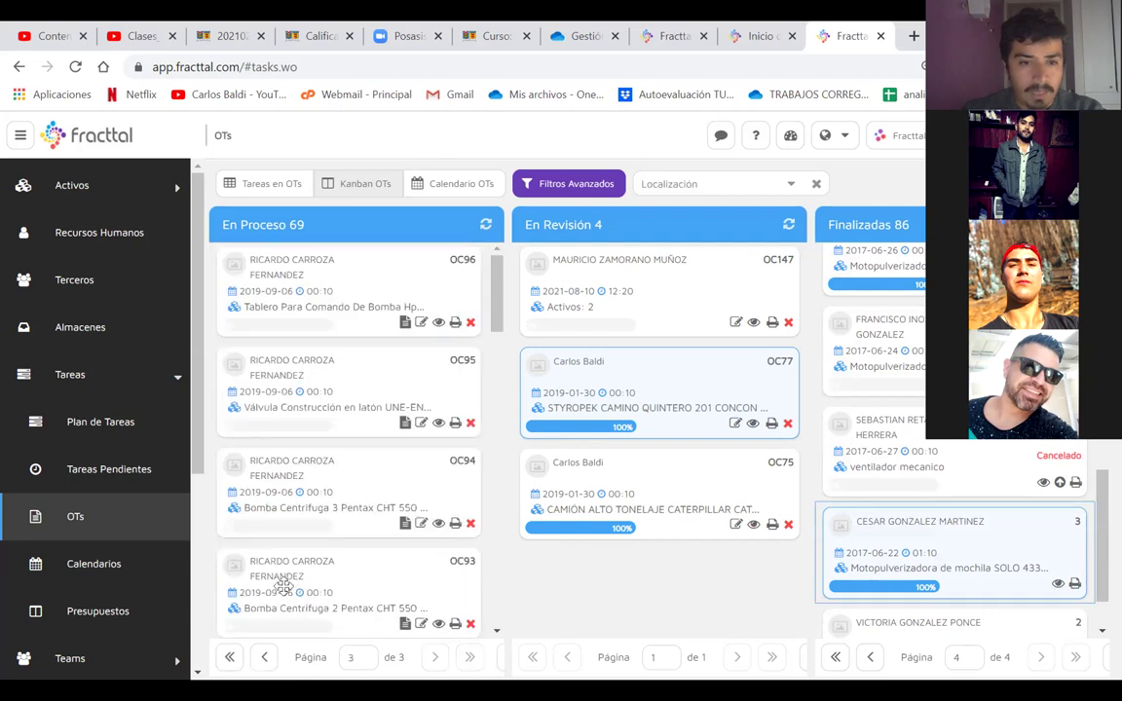
pyautogui.scroll(-3, 385, 588)
pyautogui.scroll(-3, 385, 588)
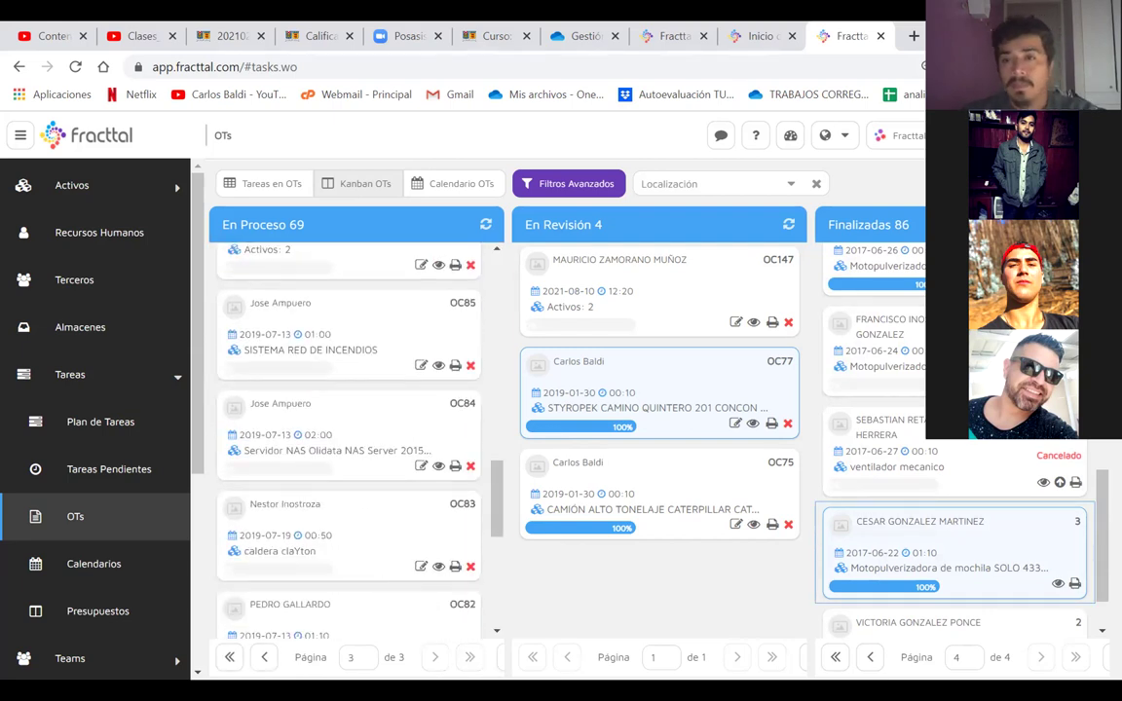
pyautogui.scroll(10, 348, 439)
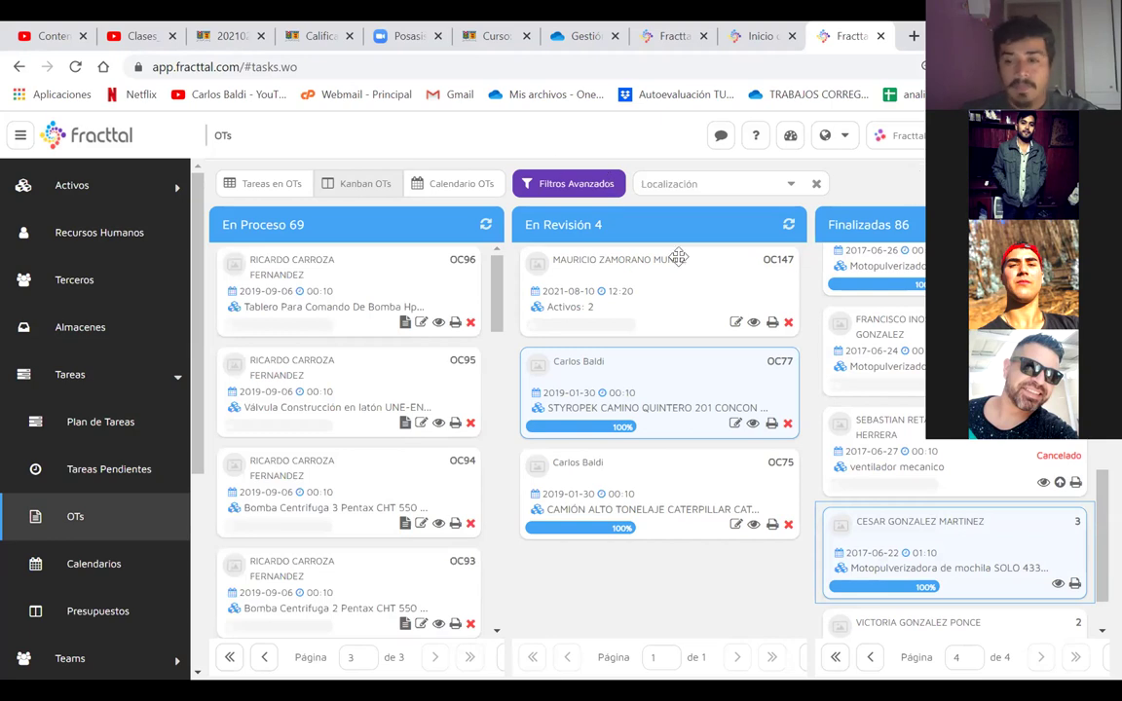
pyautogui.hscroll(-5, 679, 256)
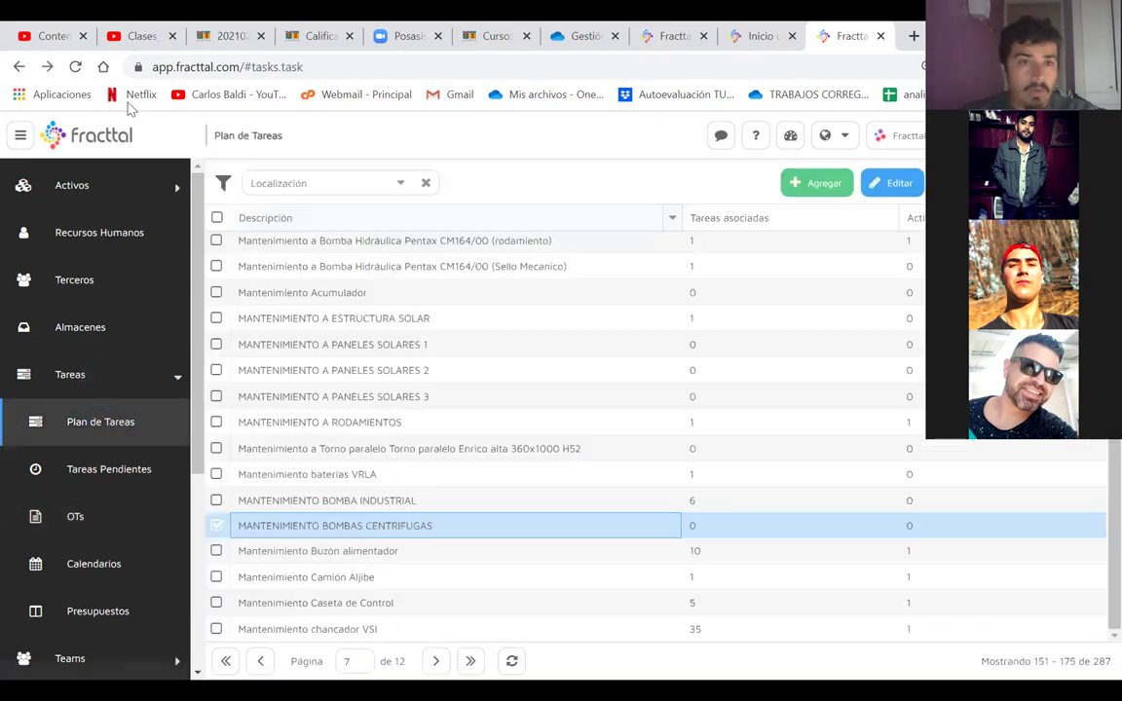